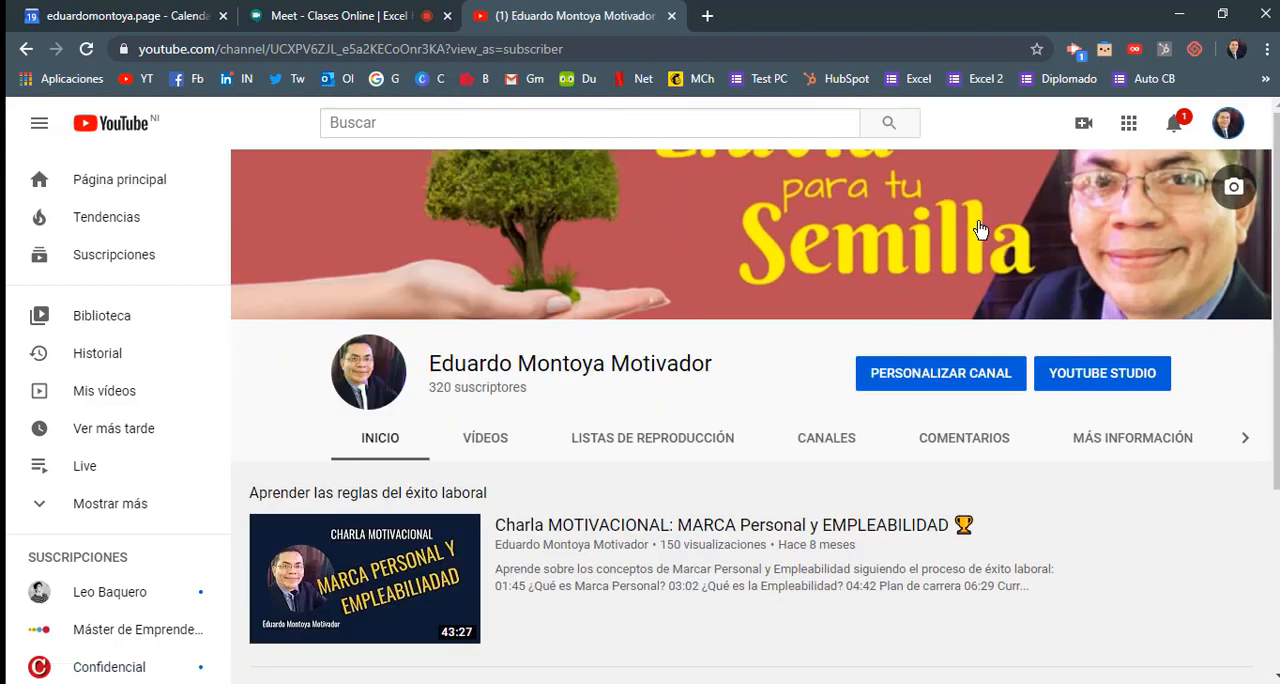
Open the Curso Excel Fácil playlist from the channel's playlists and preview its first video from 0:53
{"action": "left_click", "coordinate": [697, 440]}
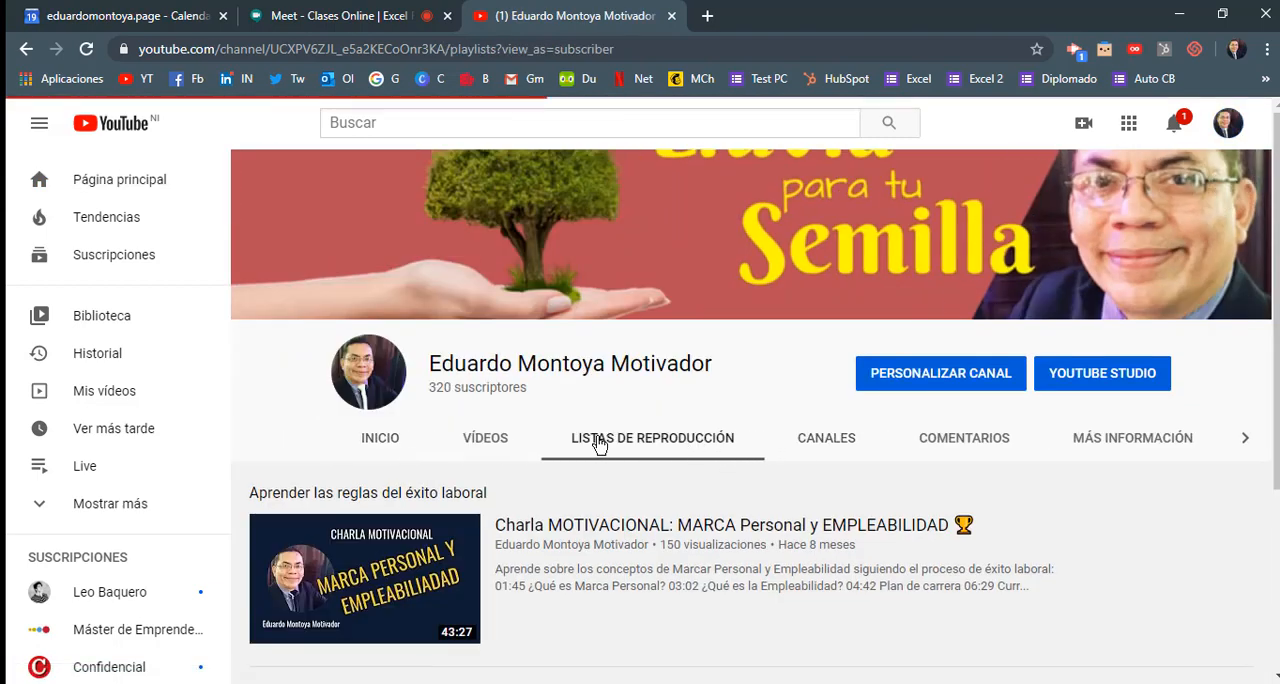
{"action": "left_click", "coordinate": [529, 585]}
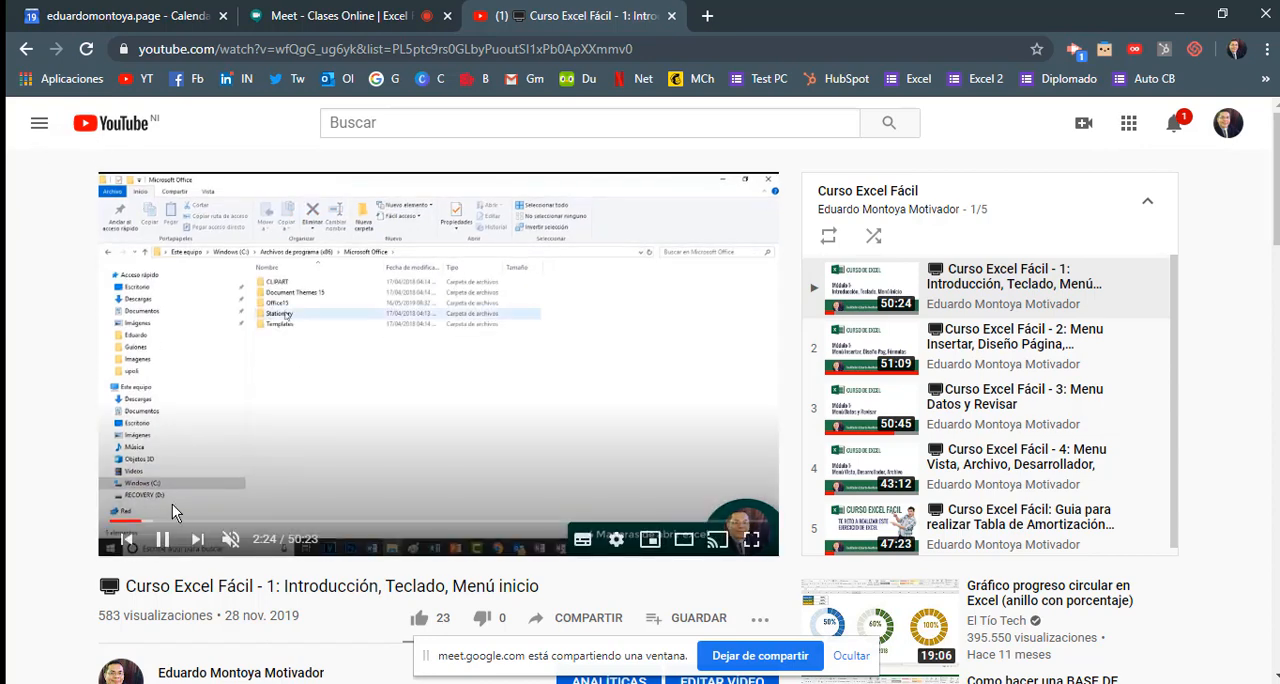
{"action": "left_click", "coordinate": [120, 521]}
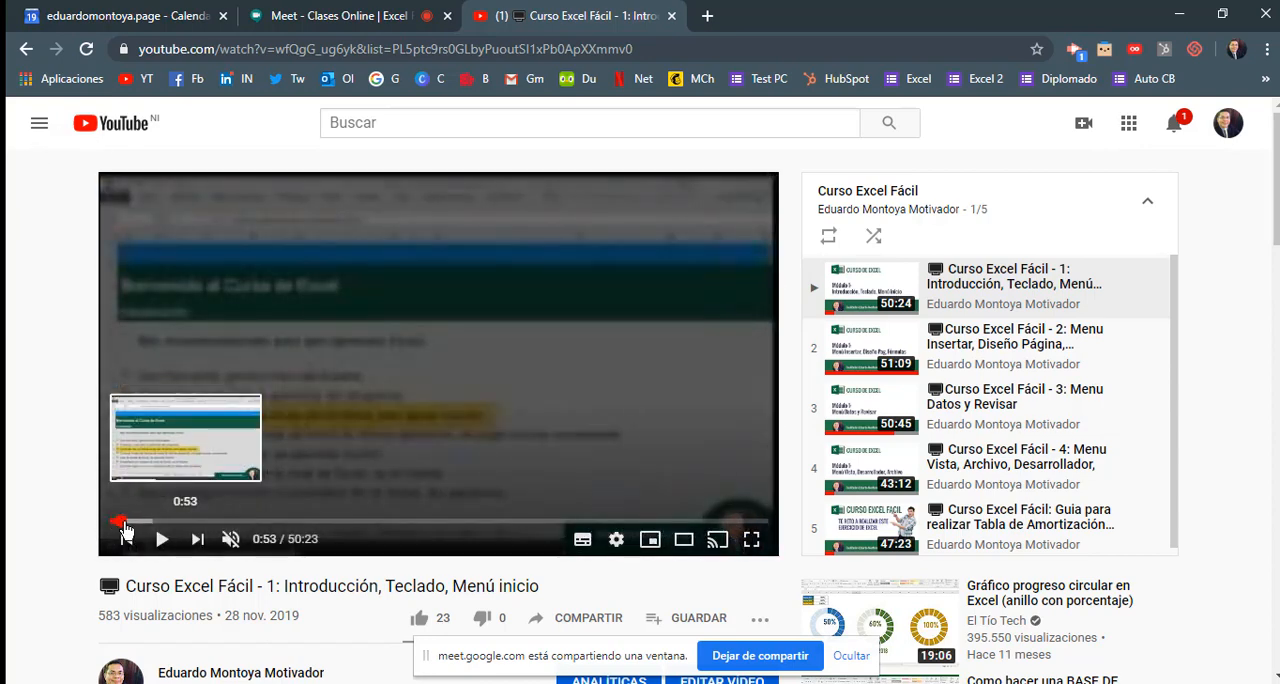
{"action": "left_click", "coordinate": [161, 539]}
{"action": "left_click", "coordinate": [162, 542]}
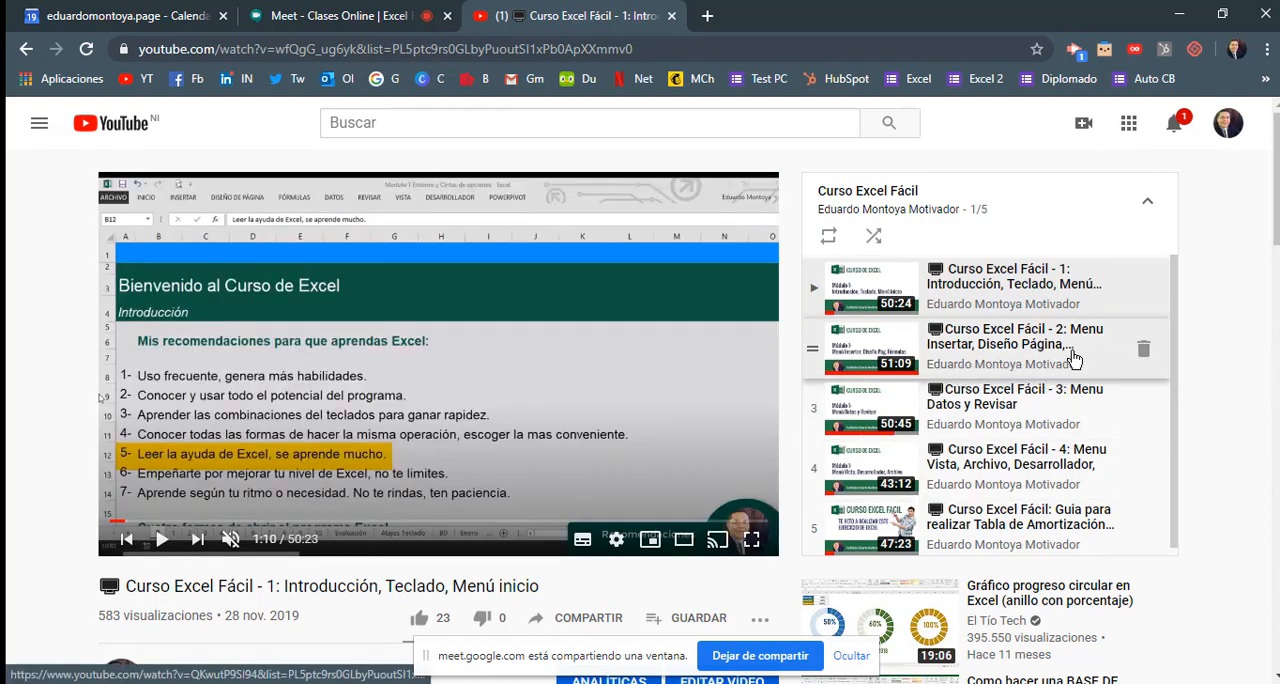
Open the playlist's second video, followed by the fifth one on building a loan amortization table
{"action": "left_click", "coordinate": [1075, 359]}
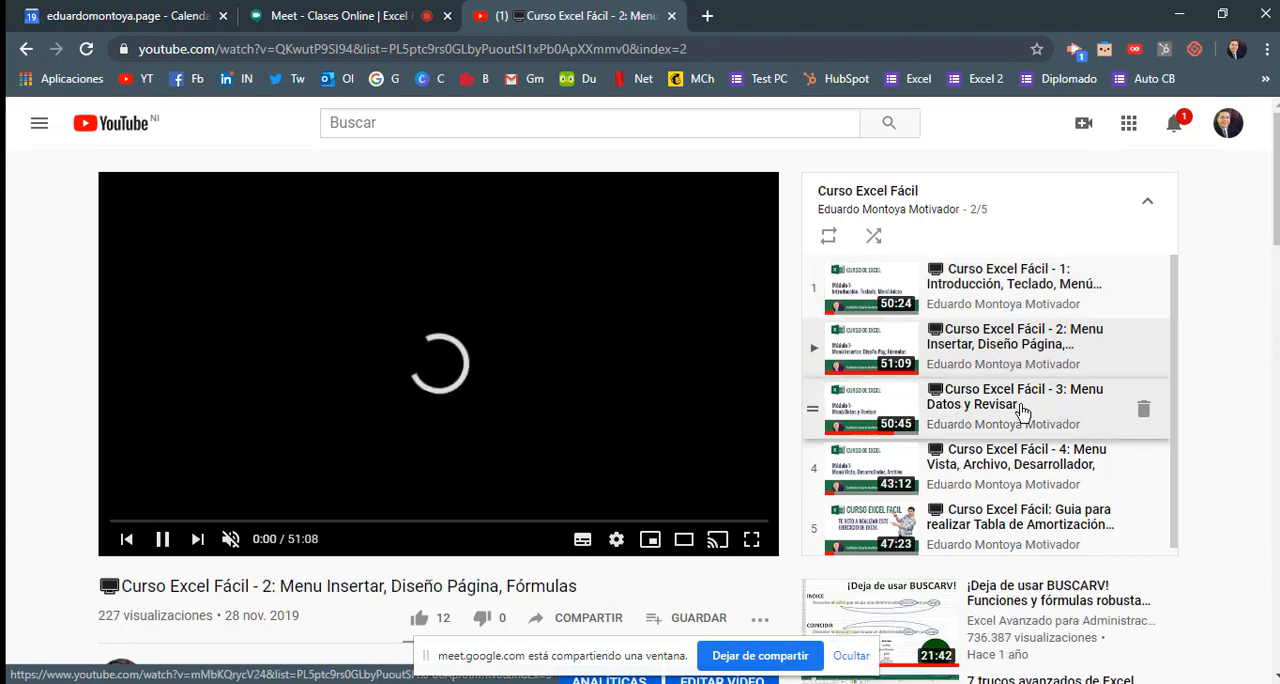
{"action": "scroll", "coordinate": [1010, 475], "scroll_direction": "down", "scroll_amount": 1}
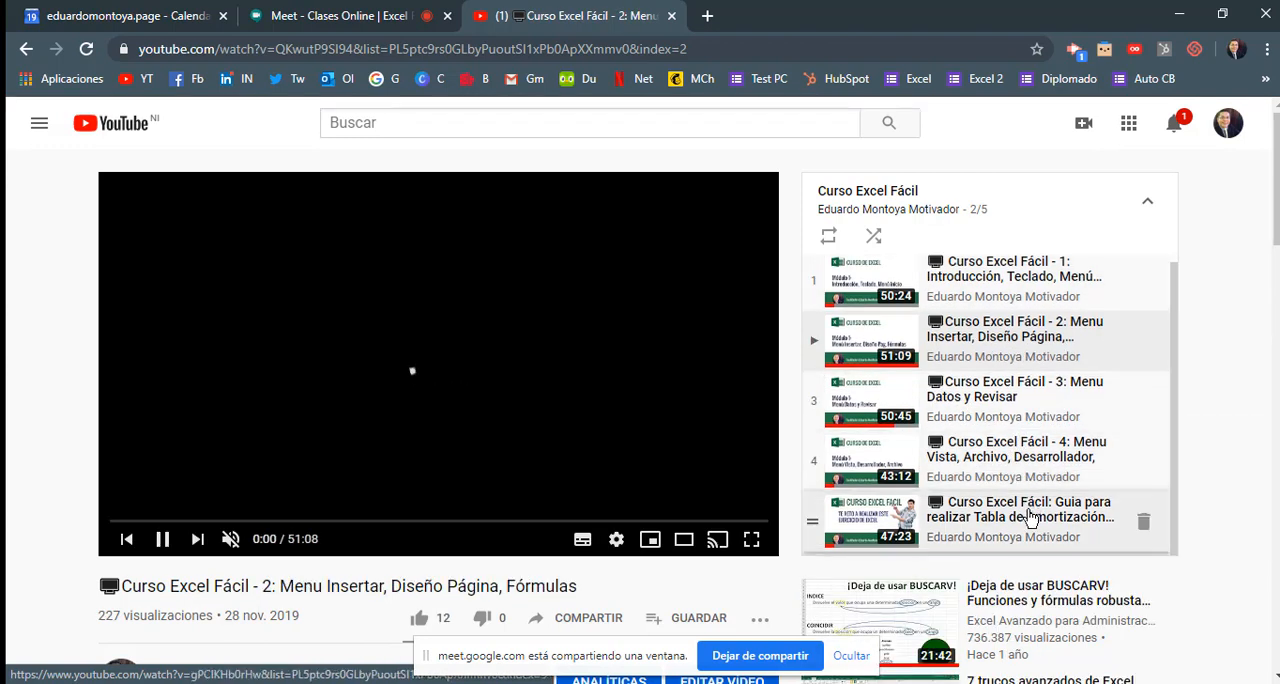
{"action": "left_click", "coordinate": [1027, 520]}
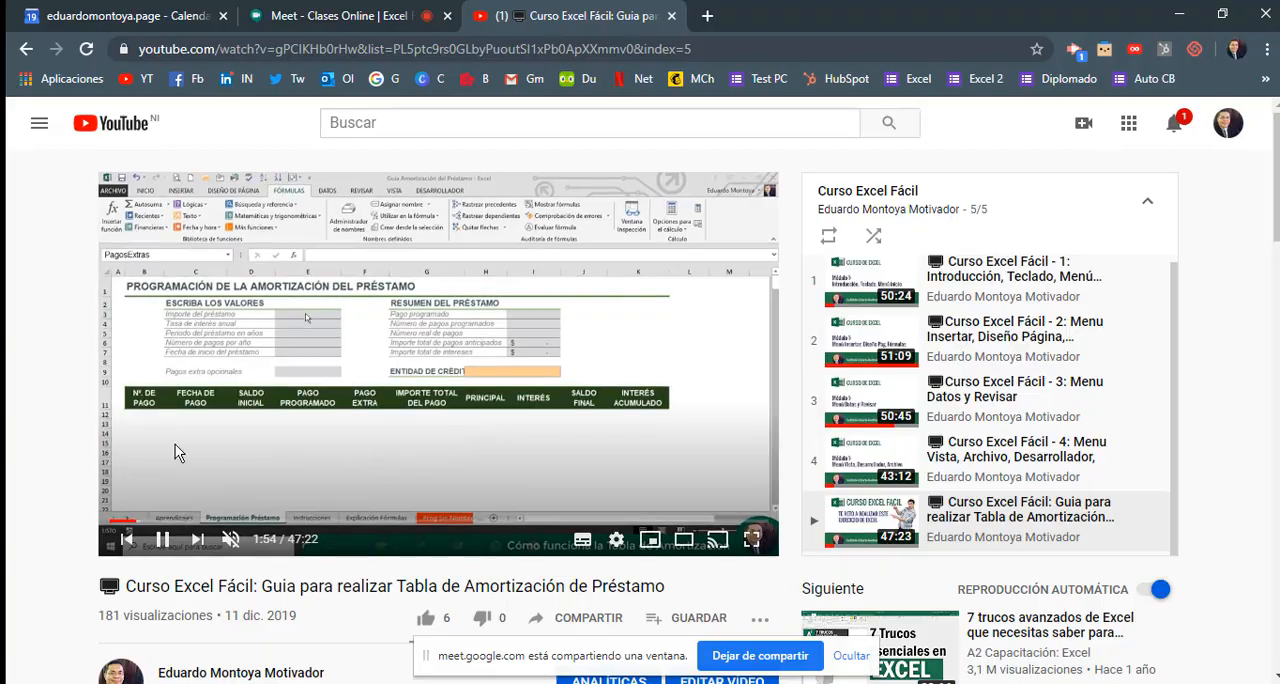
Switch to the Excel workbook Ejercicio Tabla Dinamica Excel Facil and examine the Productos table's columns A to F and its rows
{"action": "key", "text": "alt+Tab"}
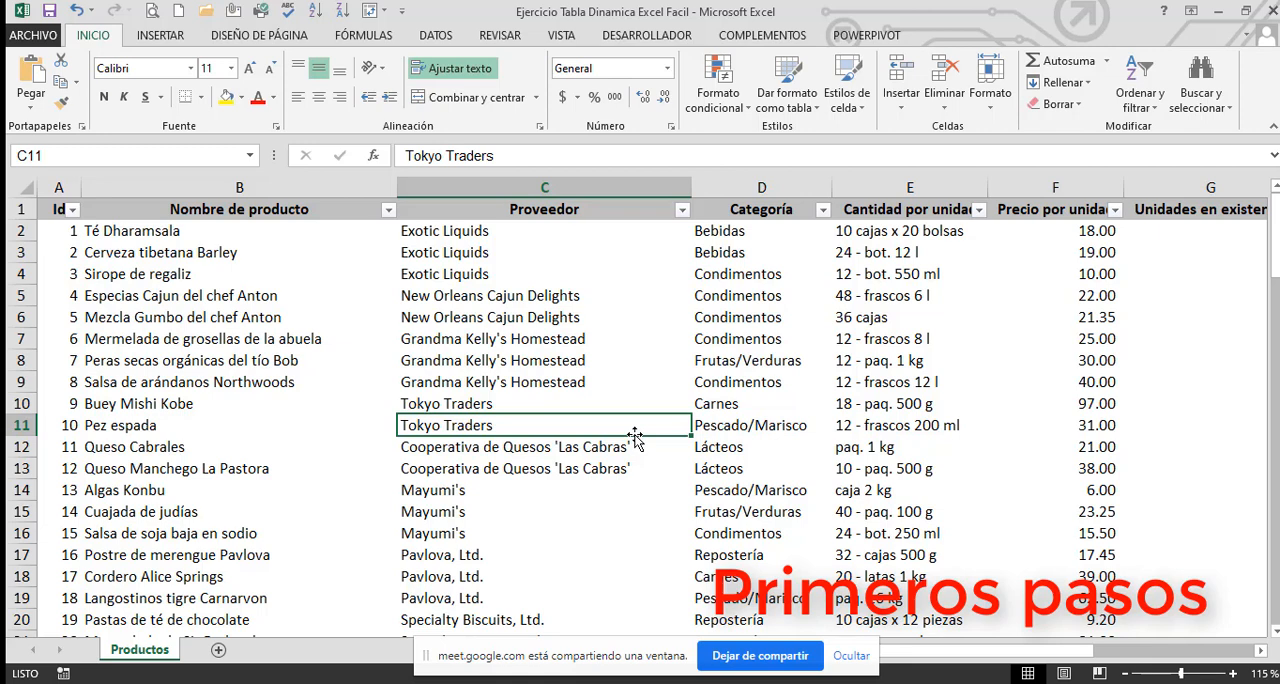
{"action": "left_click", "coordinate": [385, 368]}
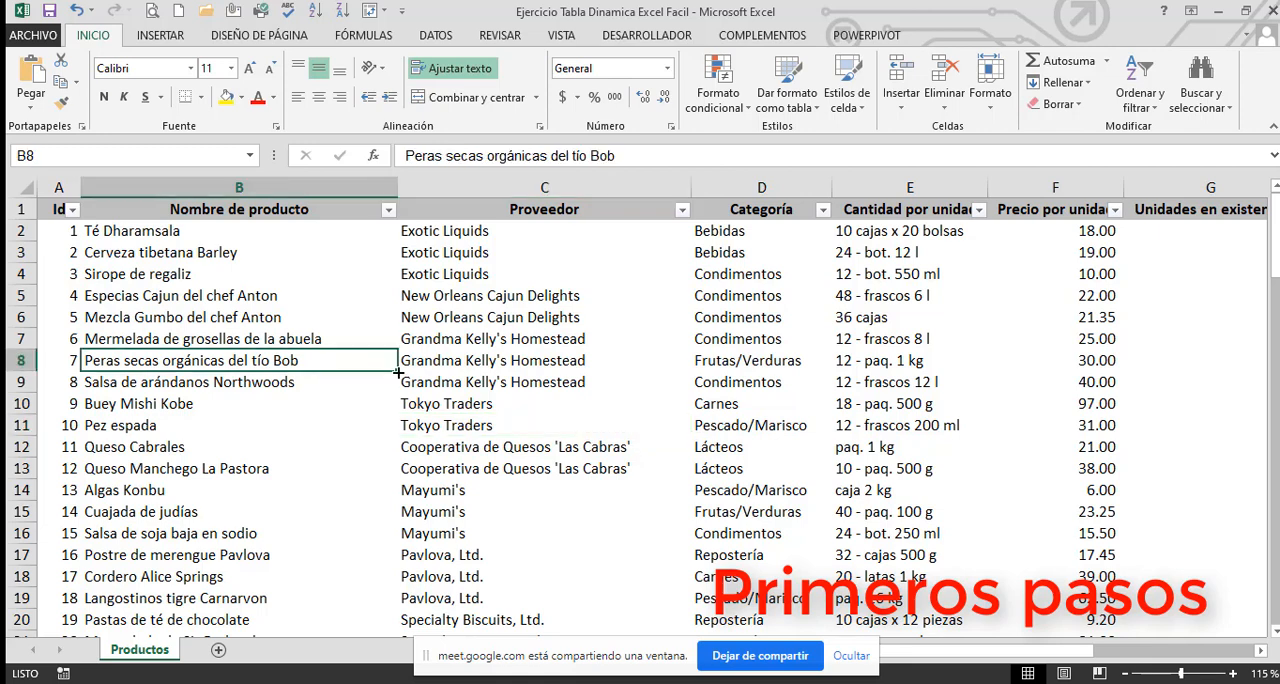
{"action": "left_click", "coordinate": [300, 331]}
{"action": "left_click_drag", "start_coordinate": [59, 187], "coordinate": [1030, 212]}
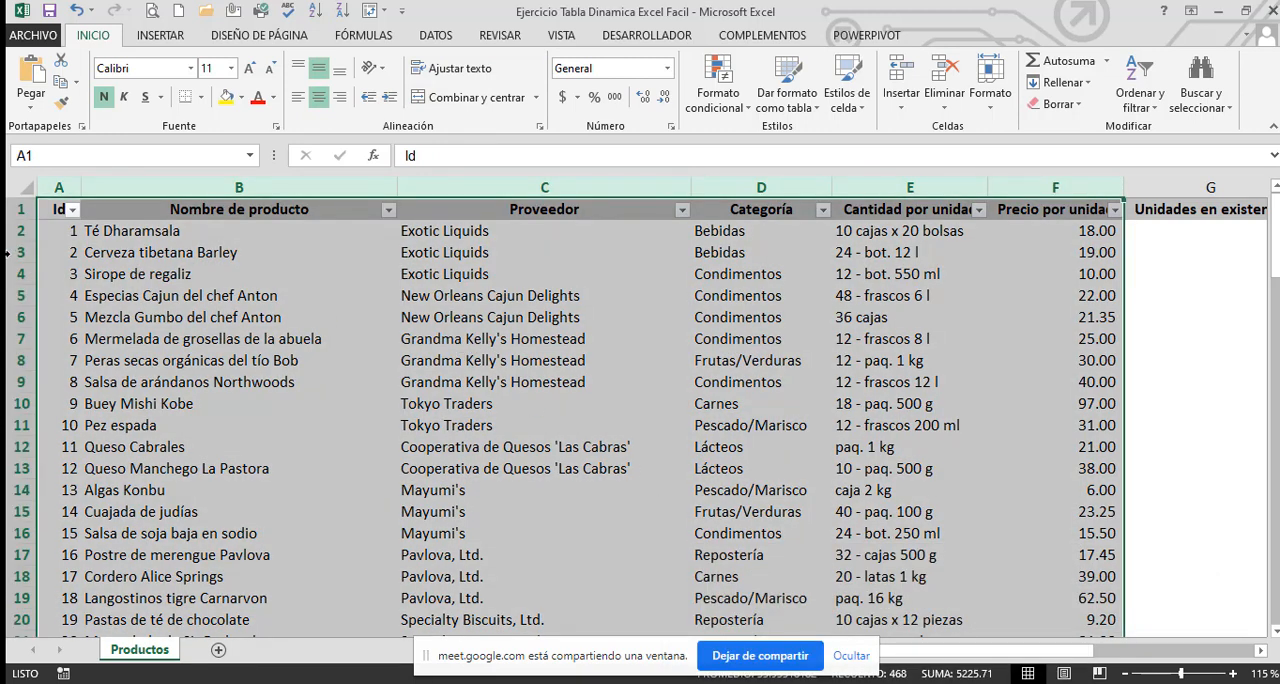
{"action": "left_click_drag", "start_coordinate": [24, 233], "coordinate": [20, 511]}
{"action": "left_click", "coordinate": [130, 395]}
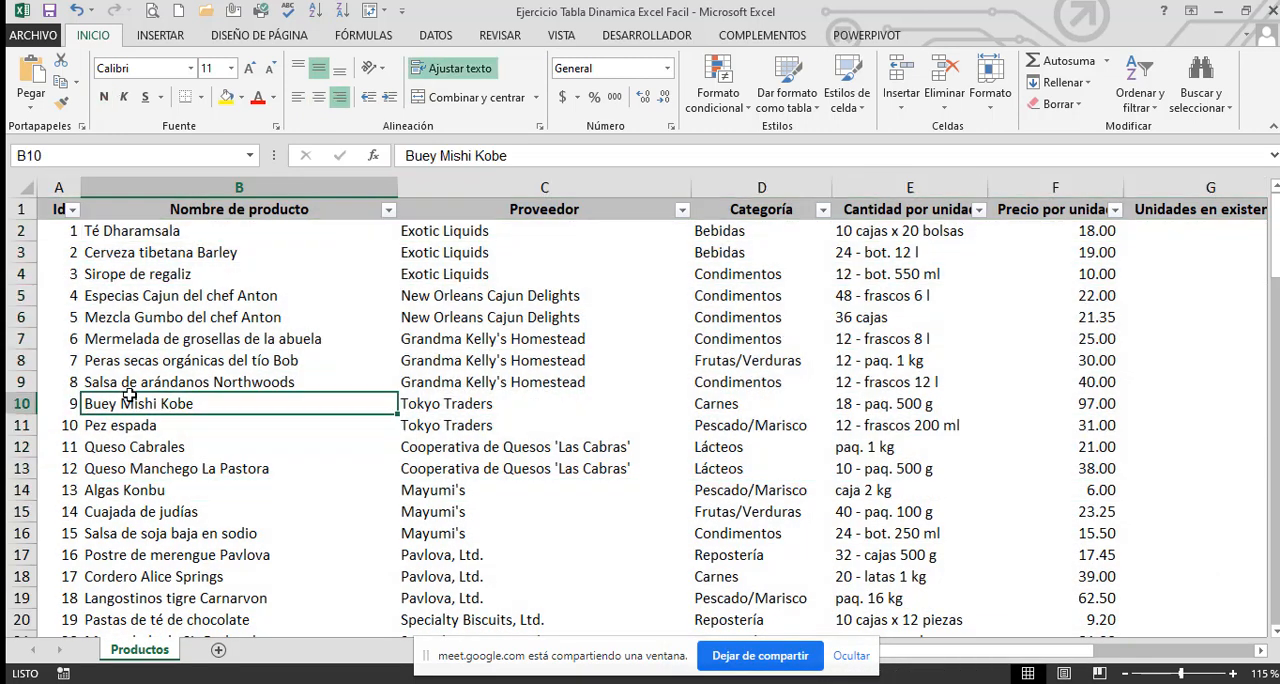
Select the Id values in A2:A12 and widen column A so its header has more room
{"action": "left_click", "coordinate": [57, 207]}
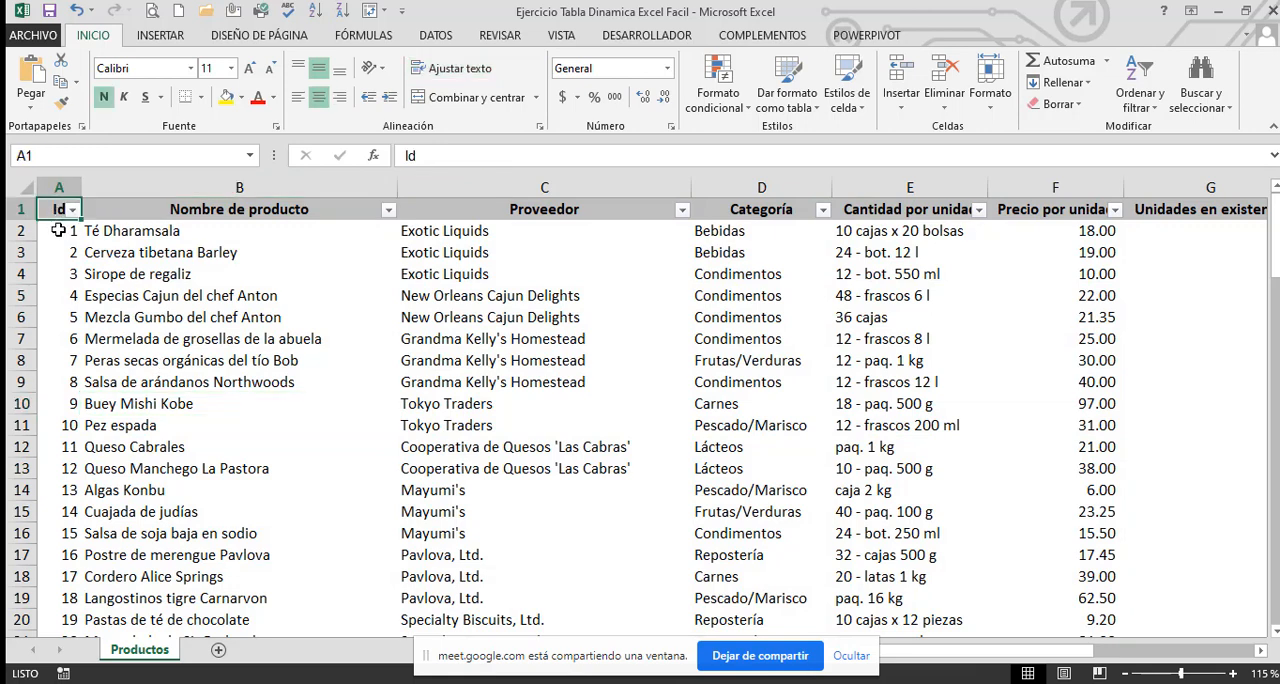
{"action": "left_click_drag", "start_coordinate": [58, 230], "coordinate": [70, 447]}
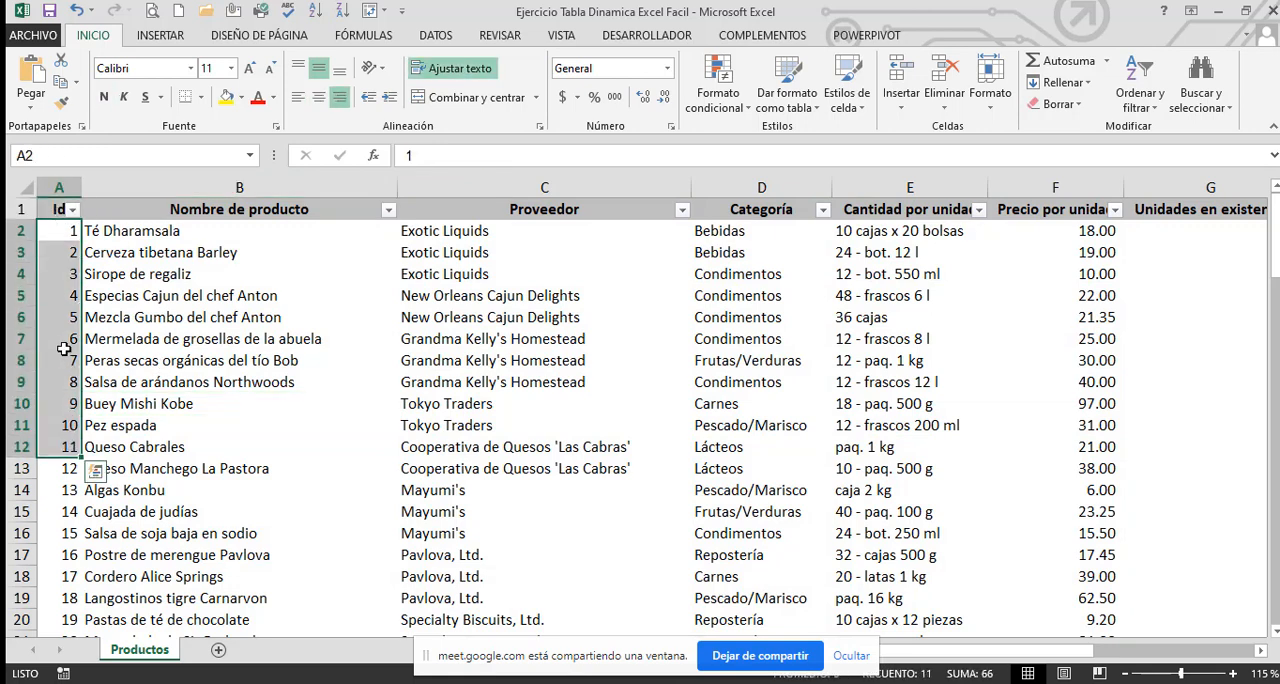
{"action": "left_click", "coordinate": [47, 234]}
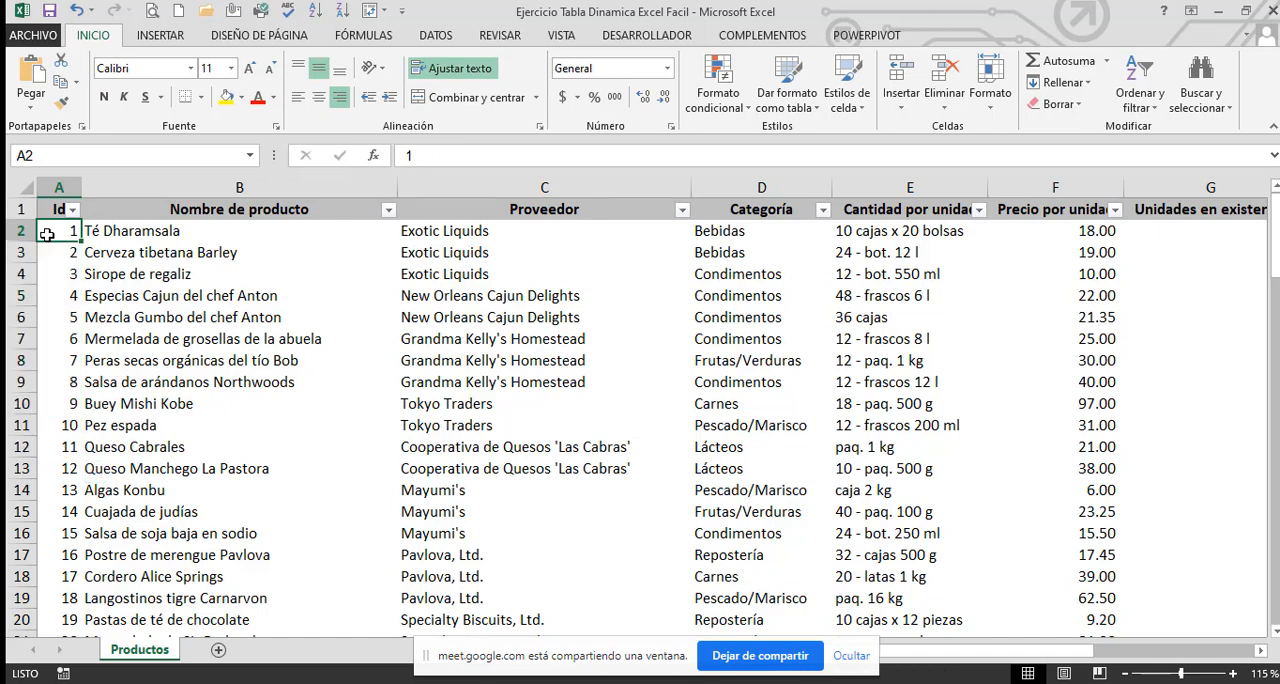
{"action": "left_click_drag", "start_coordinate": [47, 234], "coordinate": [60, 425]}
{"action": "left_click", "coordinate": [72, 273]}
{"action": "left_click_drag", "start_coordinate": [66, 231], "coordinate": [70, 447]}
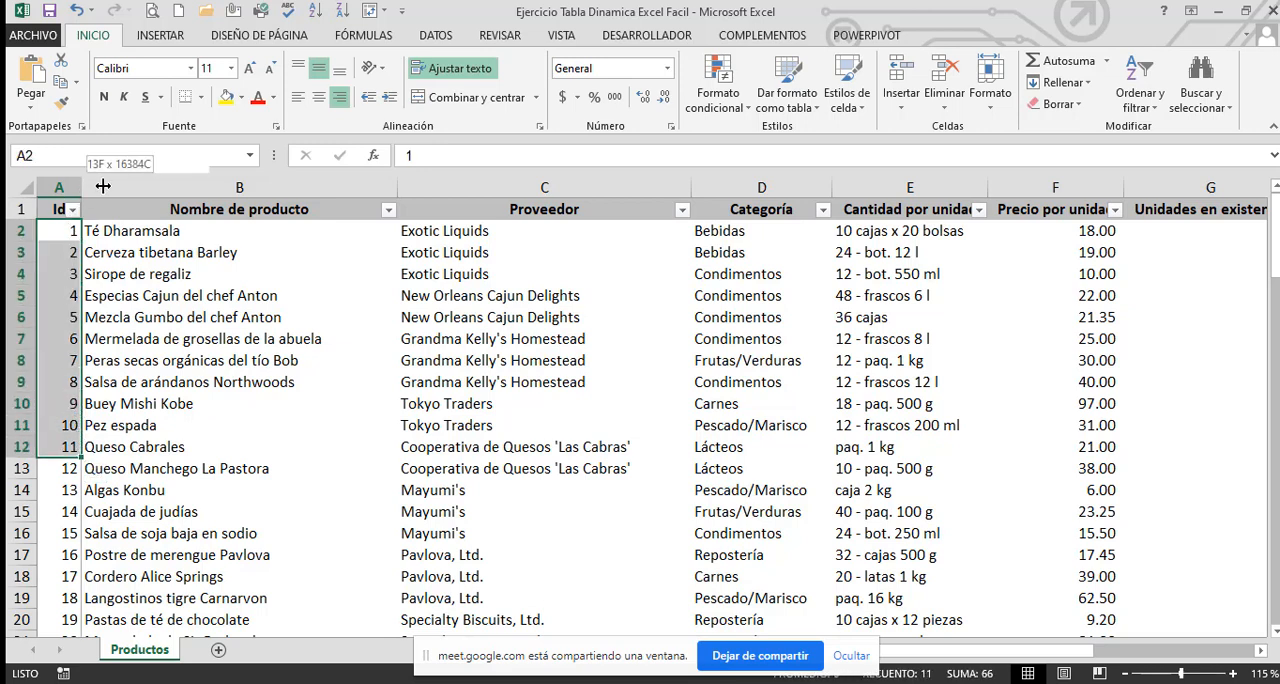
{"action": "left_click_drag", "start_coordinate": [77, 189], "coordinate": [103, 186]}
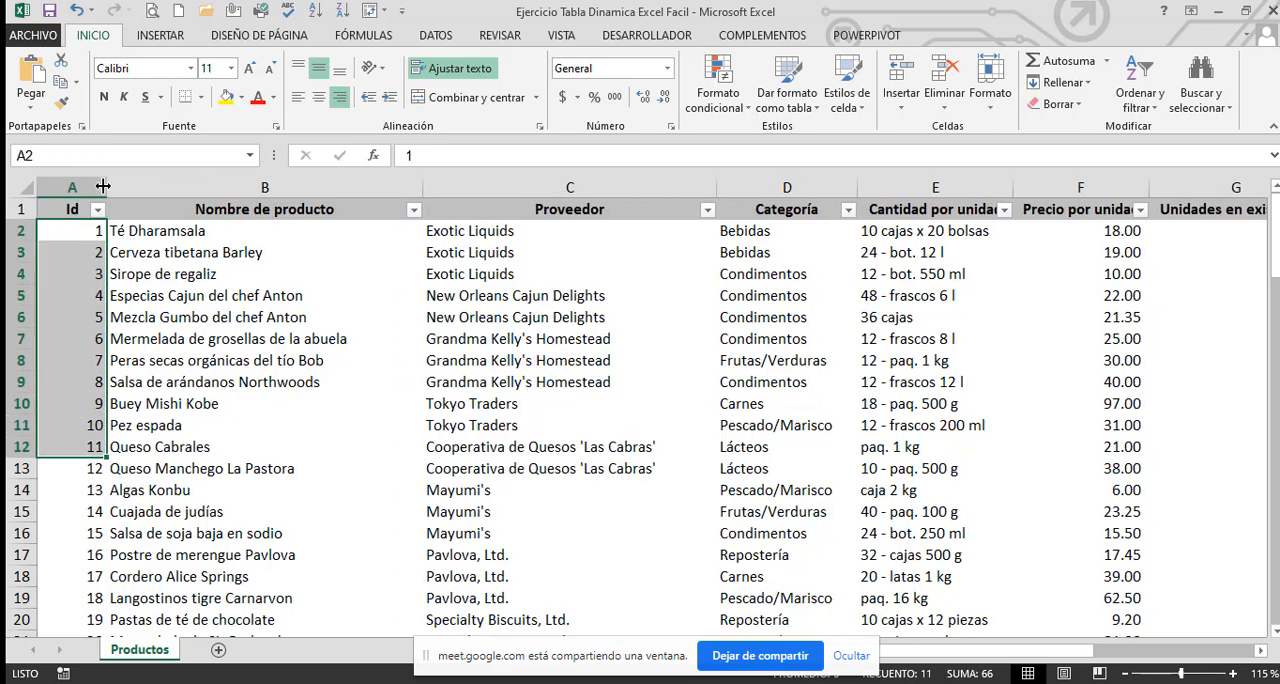
Review the Nombre de producto, Proveedor, Categoría and Cantidad por unidad columns one after another
{"action": "left_click", "coordinate": [220, 272]}
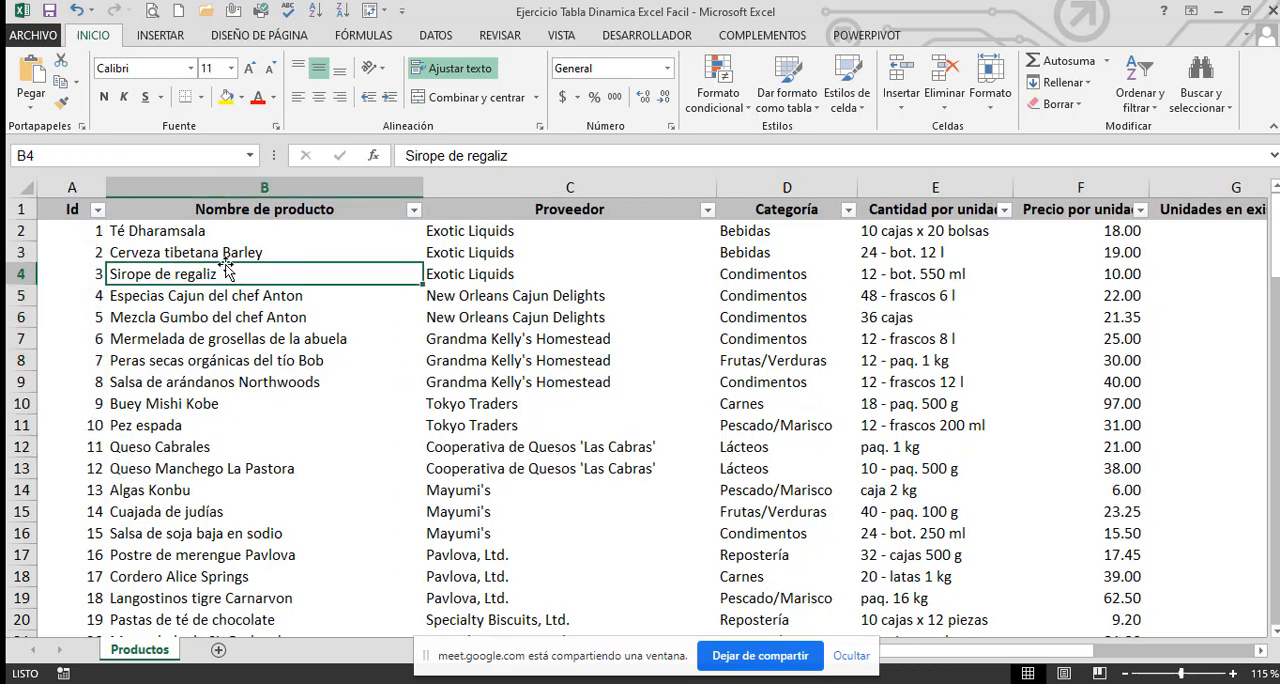
{"action": "left_click", "coordinate": [279, 187]}
{"action": "left_click", "coordinate": [264, 231]}
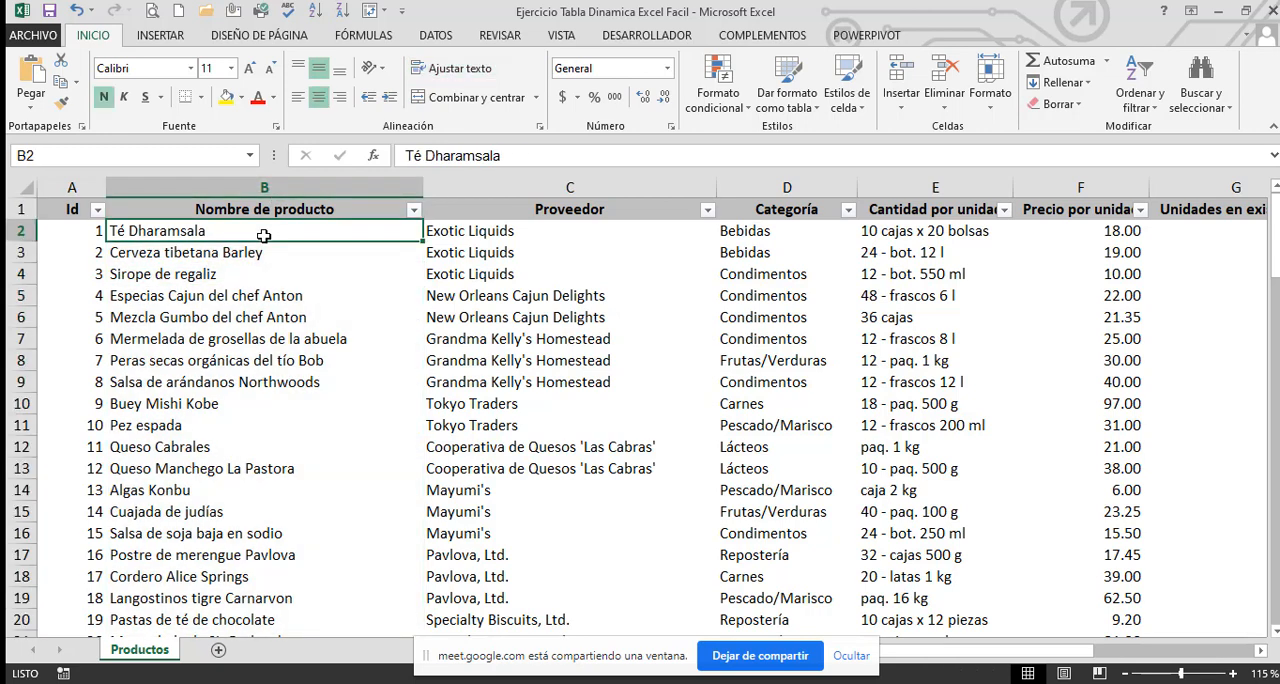
{"action": "left_click", "coordinate": [586, 188]}
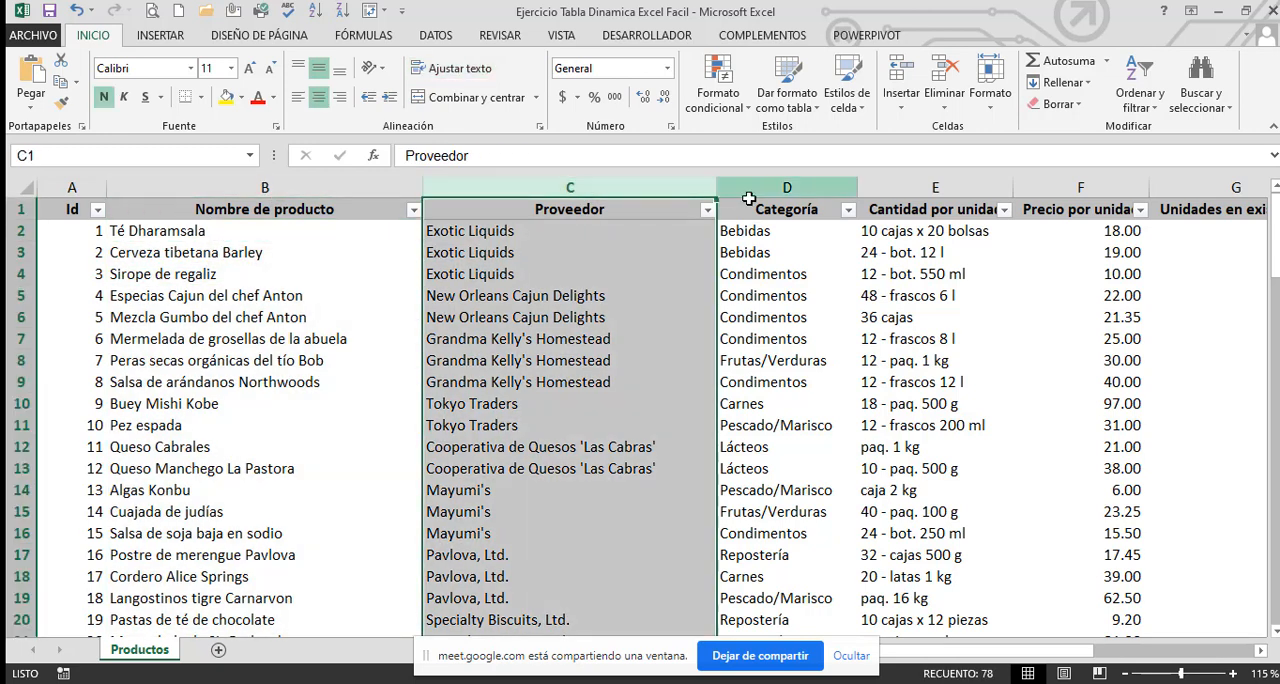
{"action": "left_click", "coordinate": [749, 198]}
{"action": "left_click", "coordinate": [661, 200]}
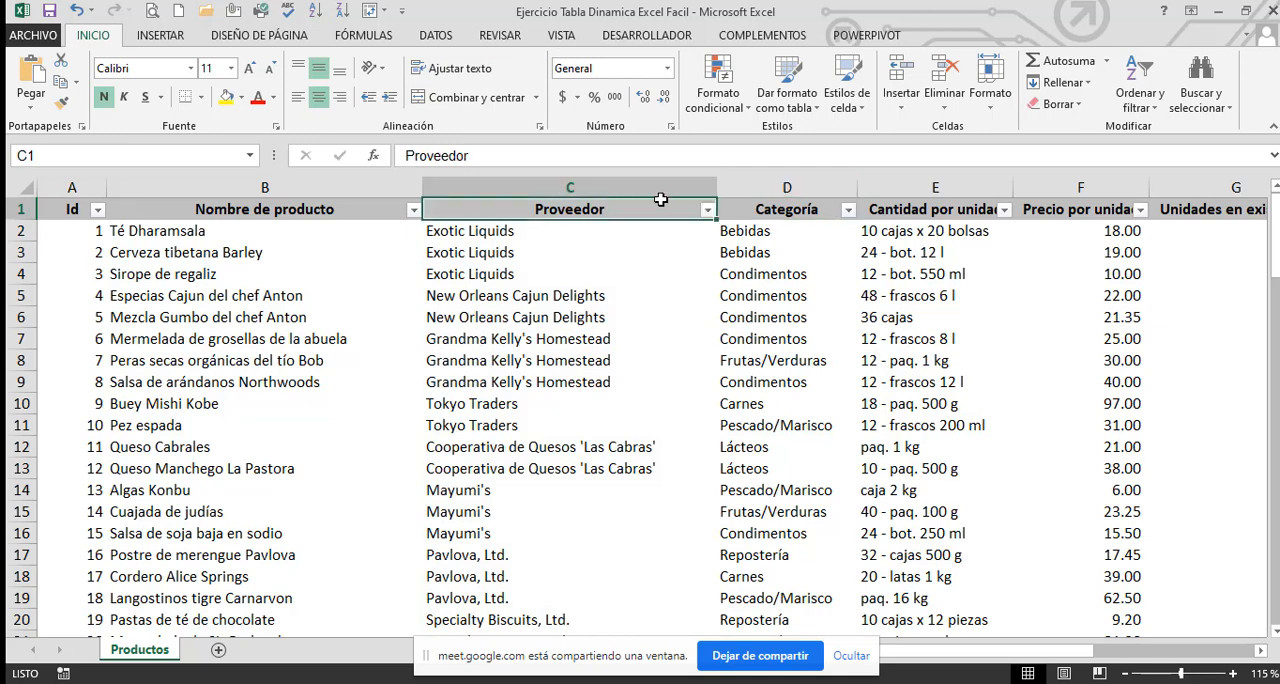
{"action": "left_click", "coordinate": [912, 199]}
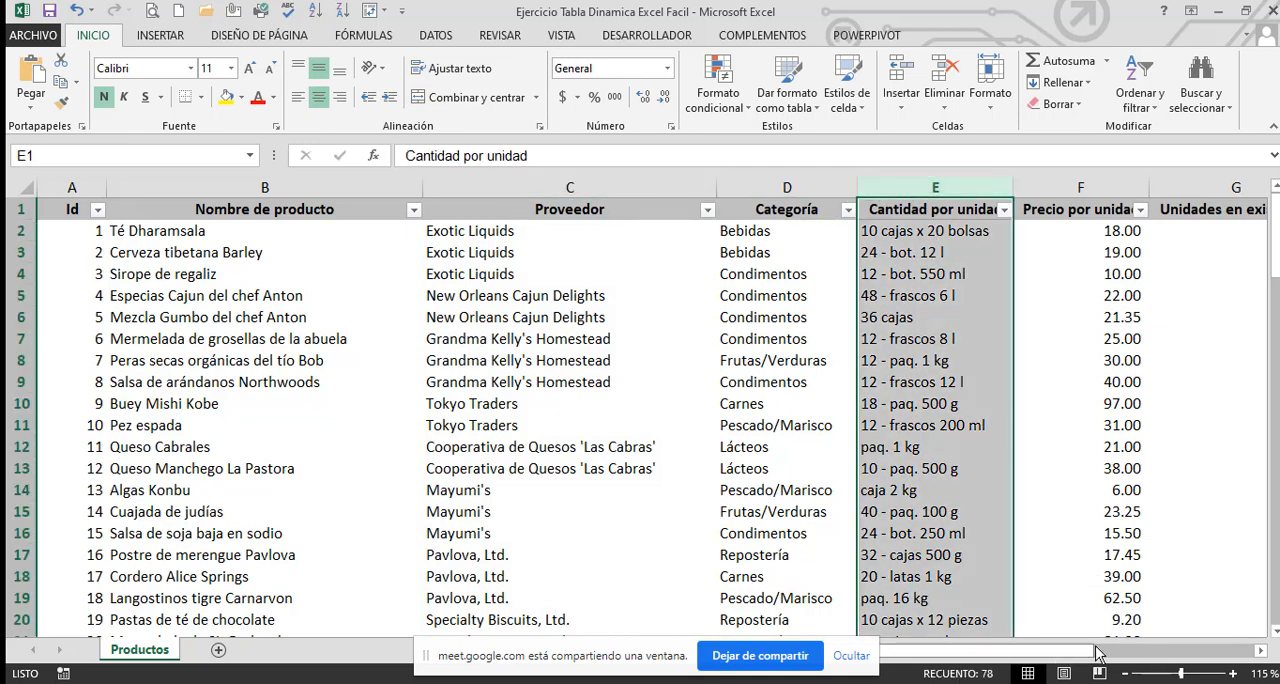
Review the remaining columns of the table, from Precio por unidad through the stock and order columns to Ventas and Mes
{"action": "scroll", "coordinate": [1153, 660], "scroll_direction": "right", "scroll_amount": 2}
{"action": "left_click", "coordinate": [707, 193]}
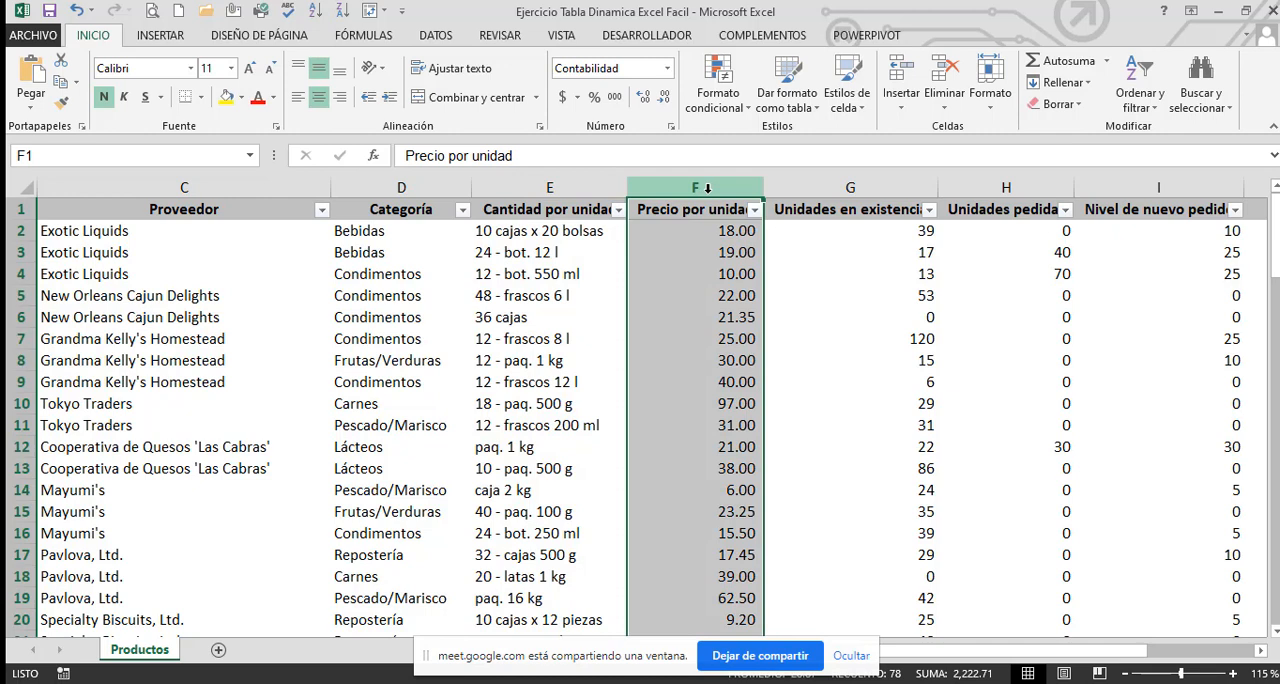
{"action": "left_click", "coordinate": [717, 236]}
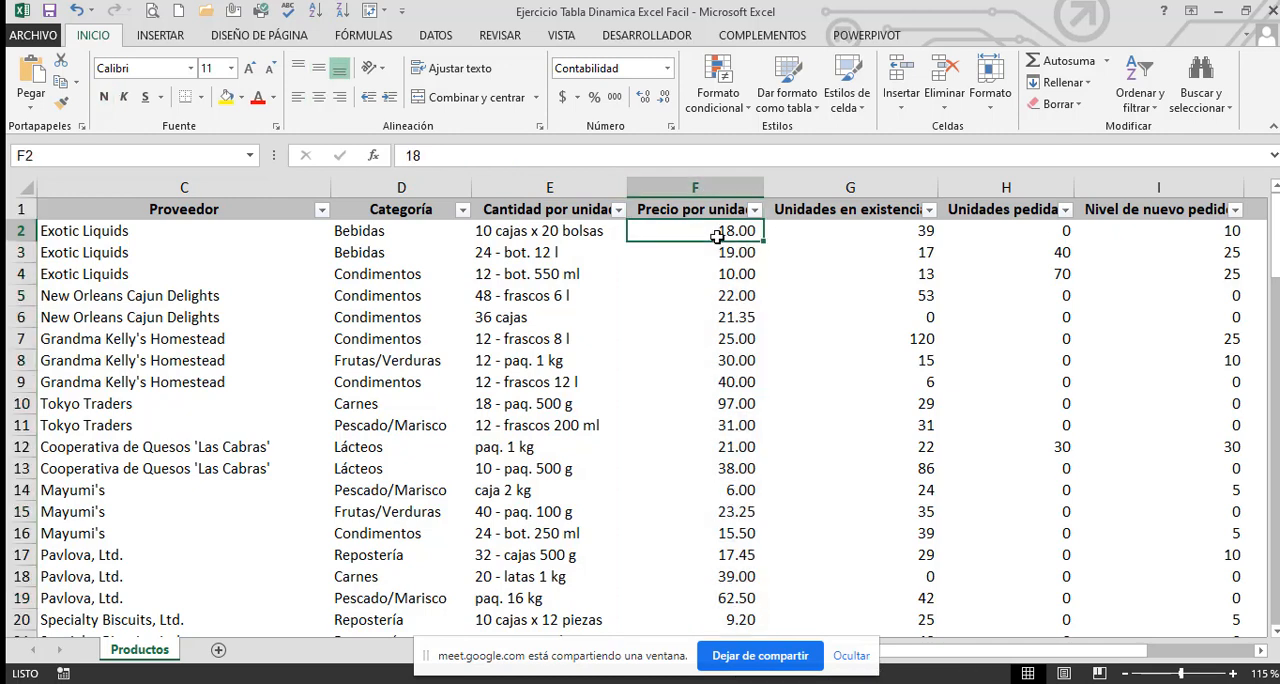
{"action": "left_click_drag", "start_coordinate": [858, 187], "coordinate": [1006, 187]}
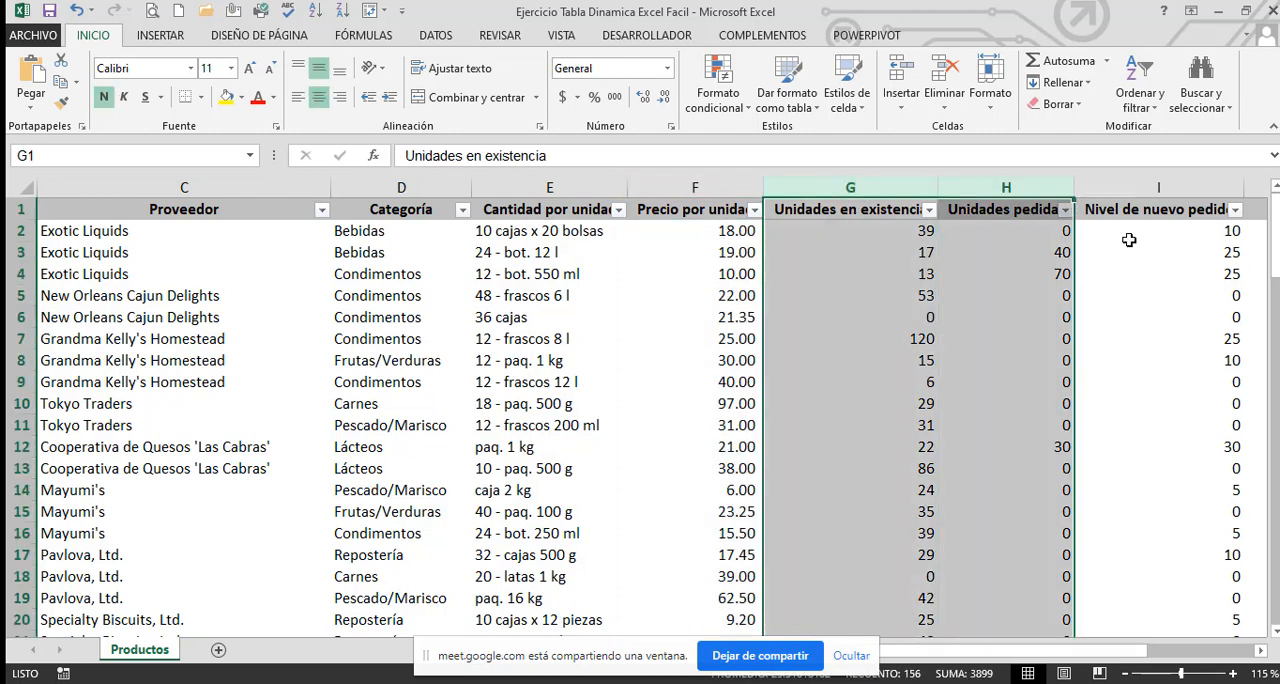
{"action": "left_click", "coordinate": [1128, 239]}
{"action": "key", "text": "Right"}
{"action": "key", "text": "Right"}
{"action": "key", "text": "Right"}
{"action": "key", "text": "Right"}
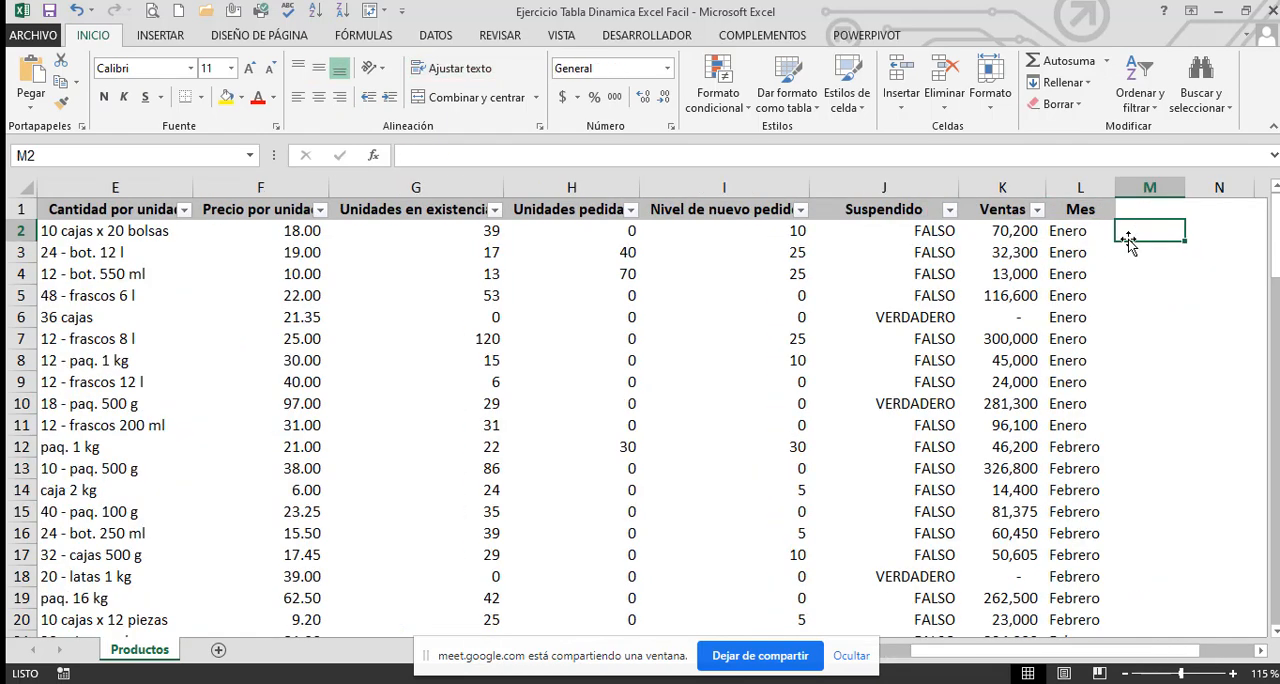
{"action": "key", "text": "Right"}
{"action": "key", "text": "Right"}
{"action": "key", "text": "Right"}
{"action": "key", "text": "Right"}
Clear all month names under the Mes header, from L2 down to L78, and return to L2
{"action": "key", "text": "Left"}
{"action": "key", "text": "Left"}
{"action": "key", "text": "Left"}
{"action": "key", "text": "Left"}
{"action": "key", "text": "Left"}
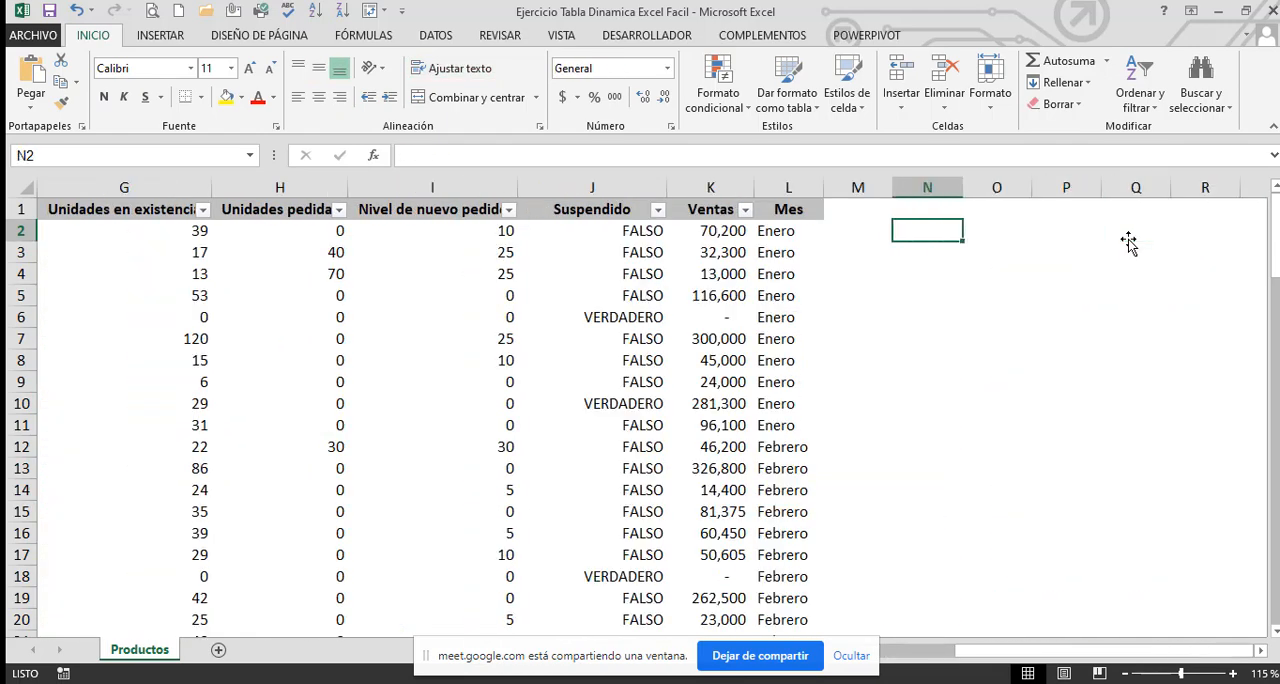
{"action": "key", "text": "ctrl+shift+Down"}
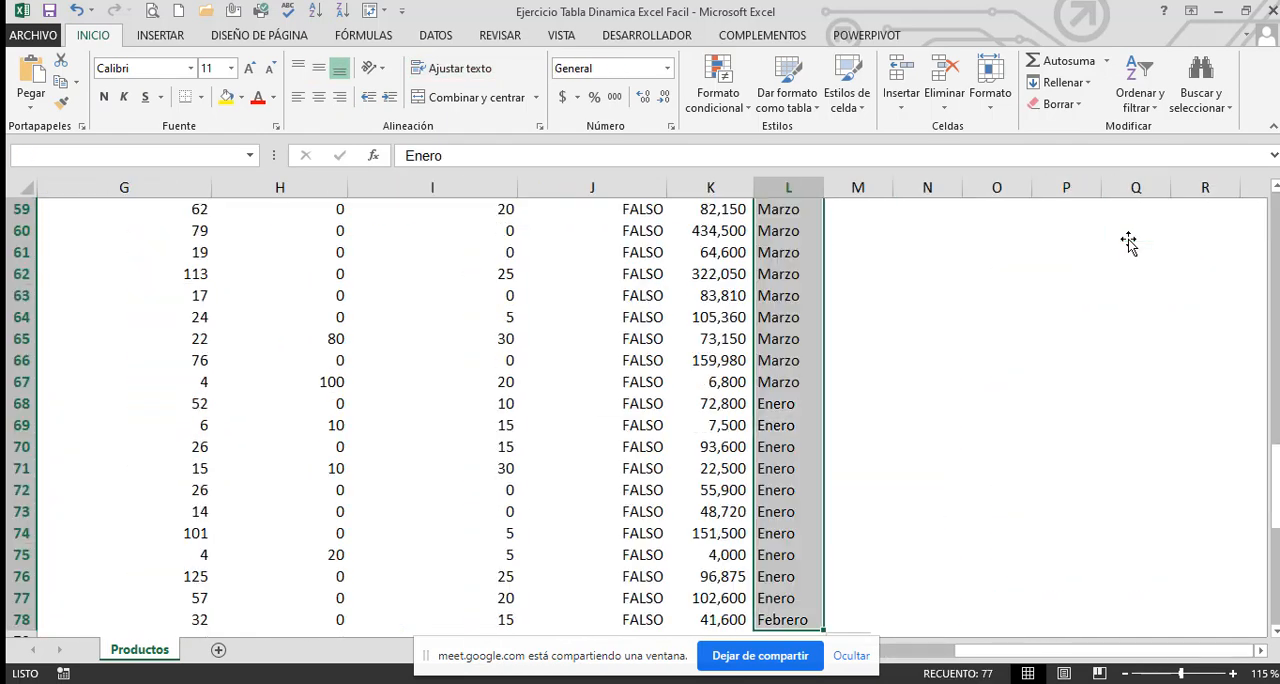
{"action": "key", "text": "ctrl+BackSpace"}
{"action": "key", "text": "Delete"}
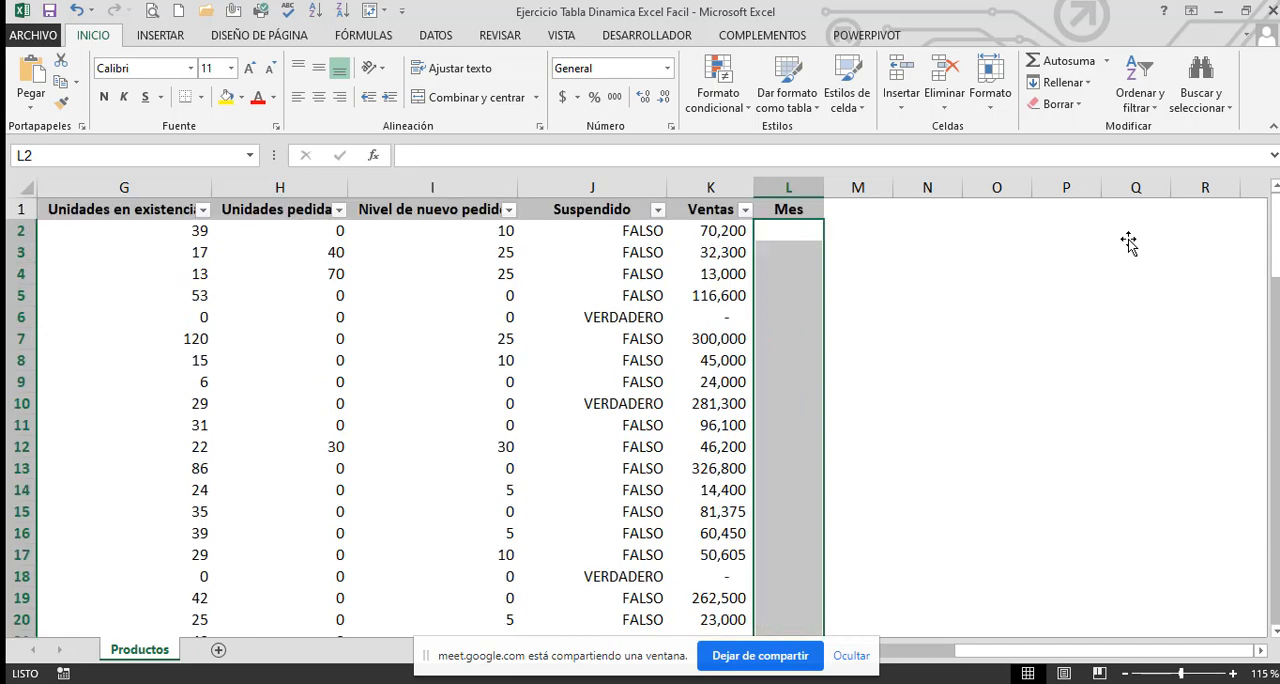
{"action": "key", "text": "shift+BackSpace"}
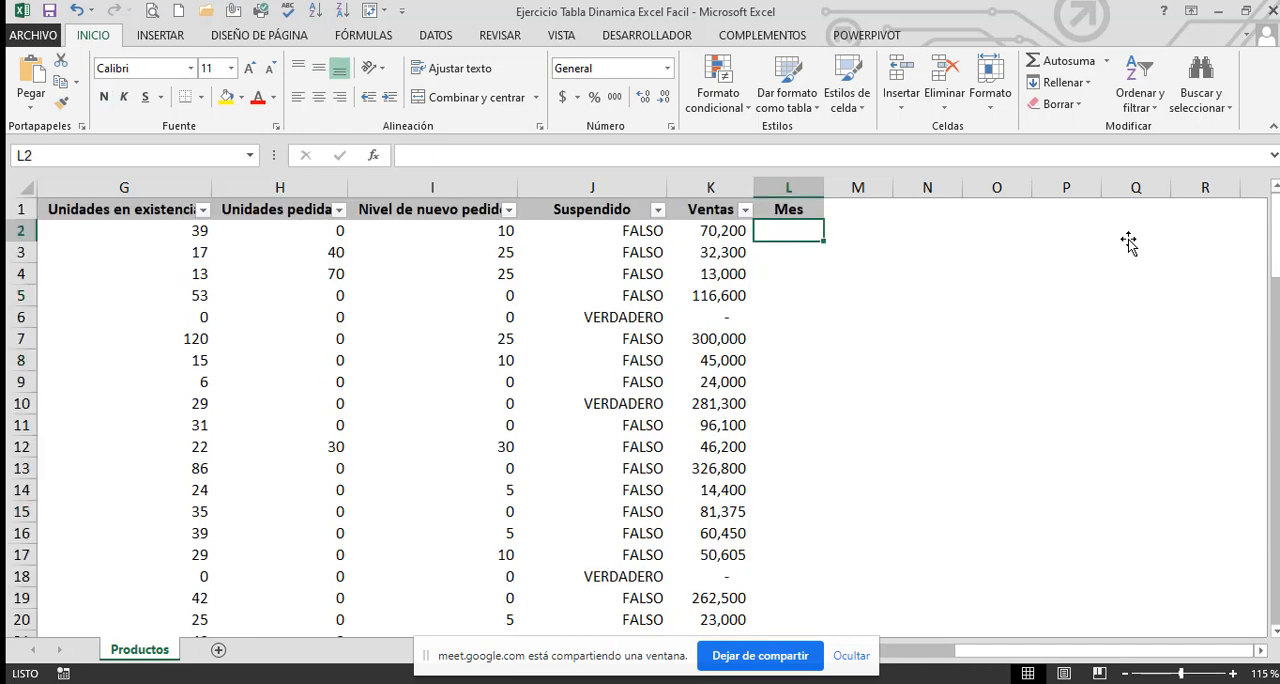
Enter the dates 01-ene, 01-feb and 01-mar in cells L2 to L4 of the Mes column
{"action": "type", "text": "1*"}
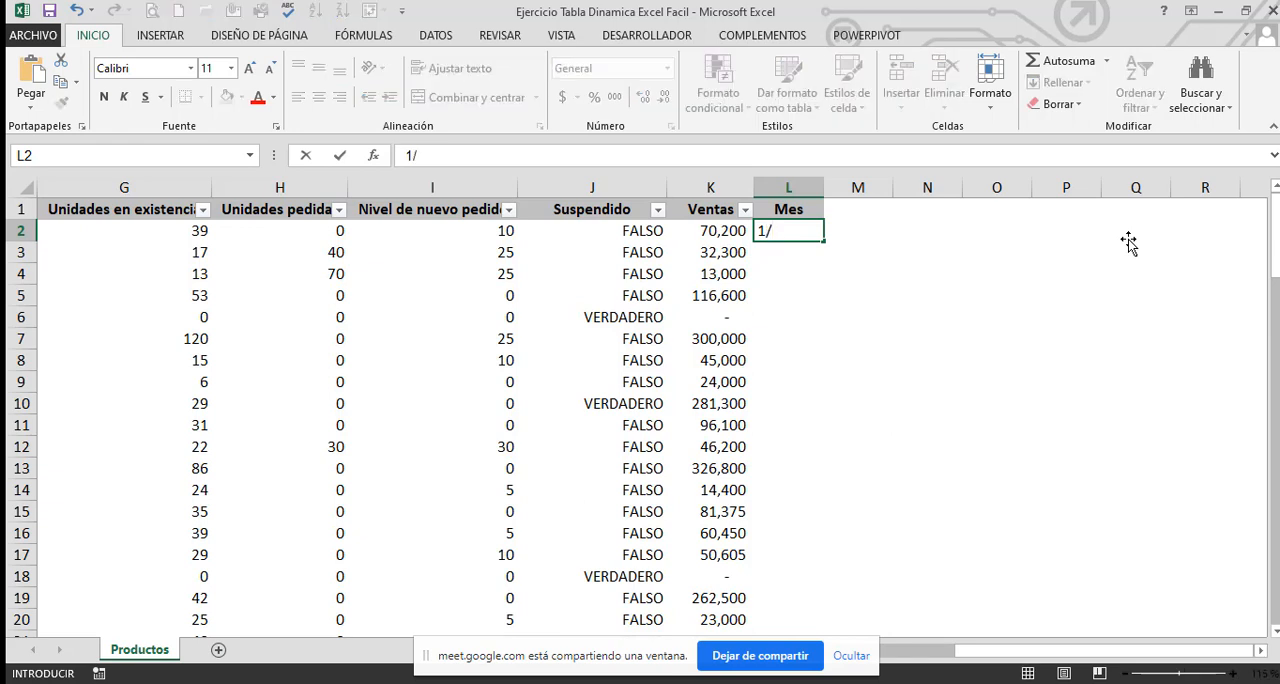
{"action": "key", "text": "Return"}
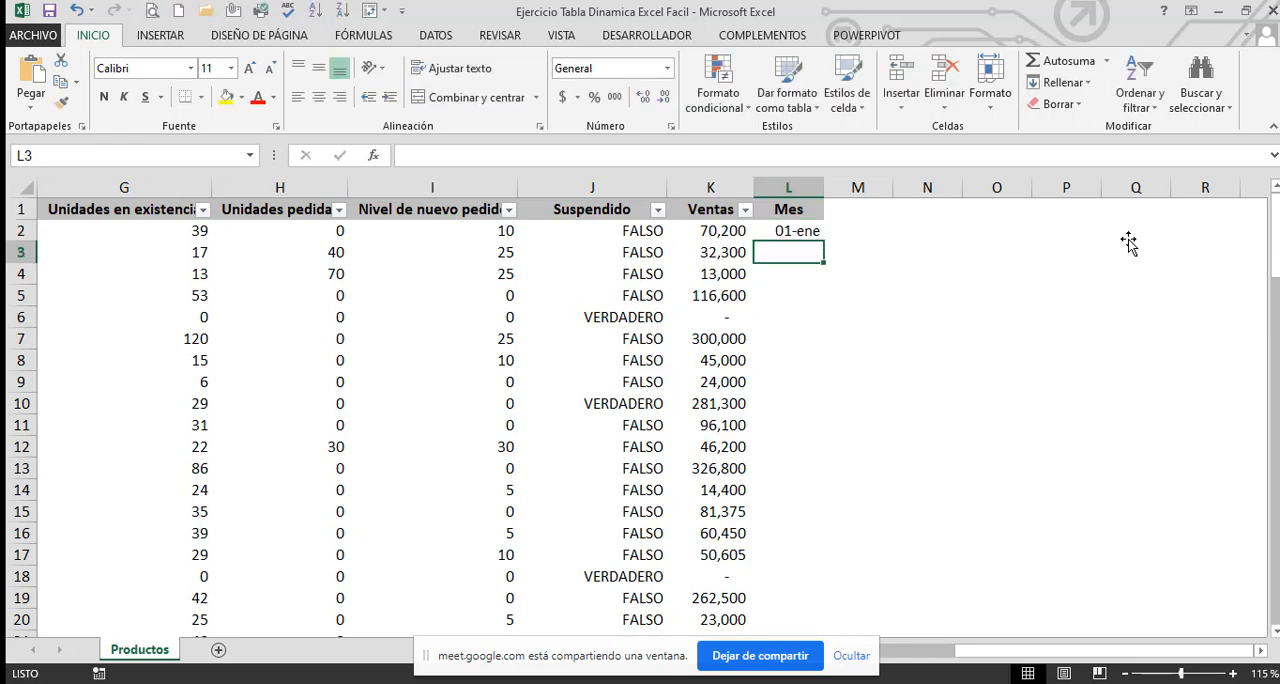
{"action": "type", "text": "1/2"}
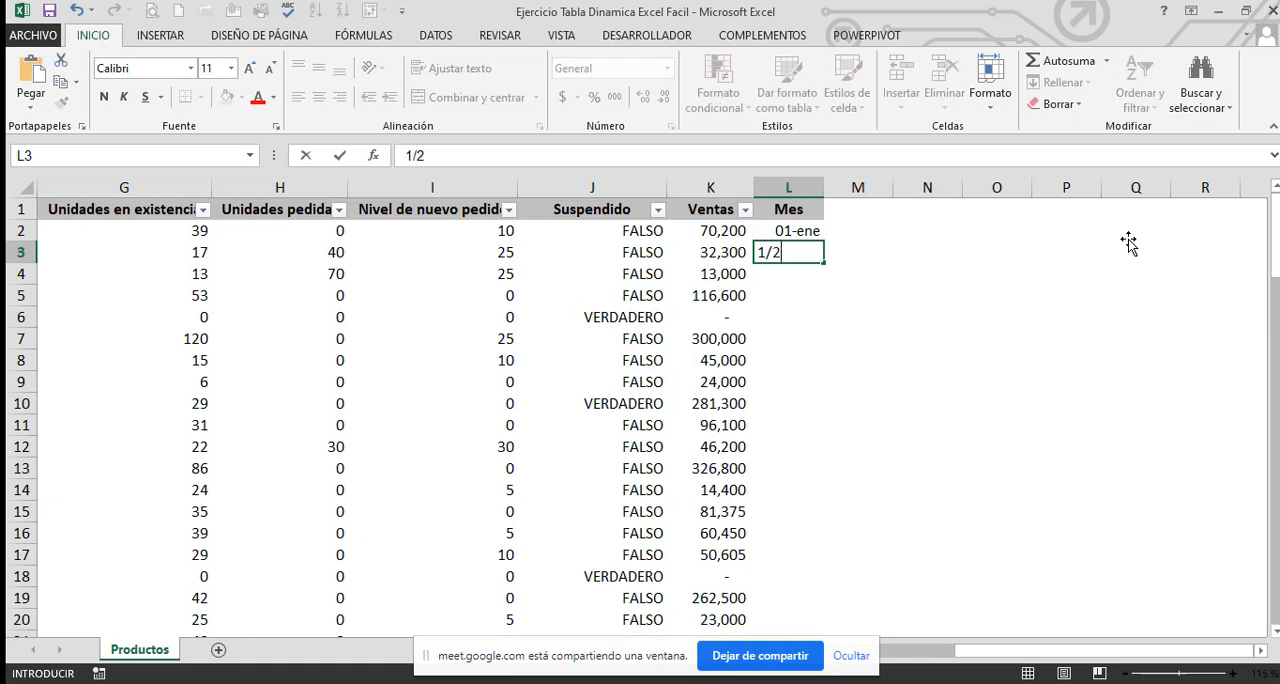
{"action": "key", "text": "Return"}
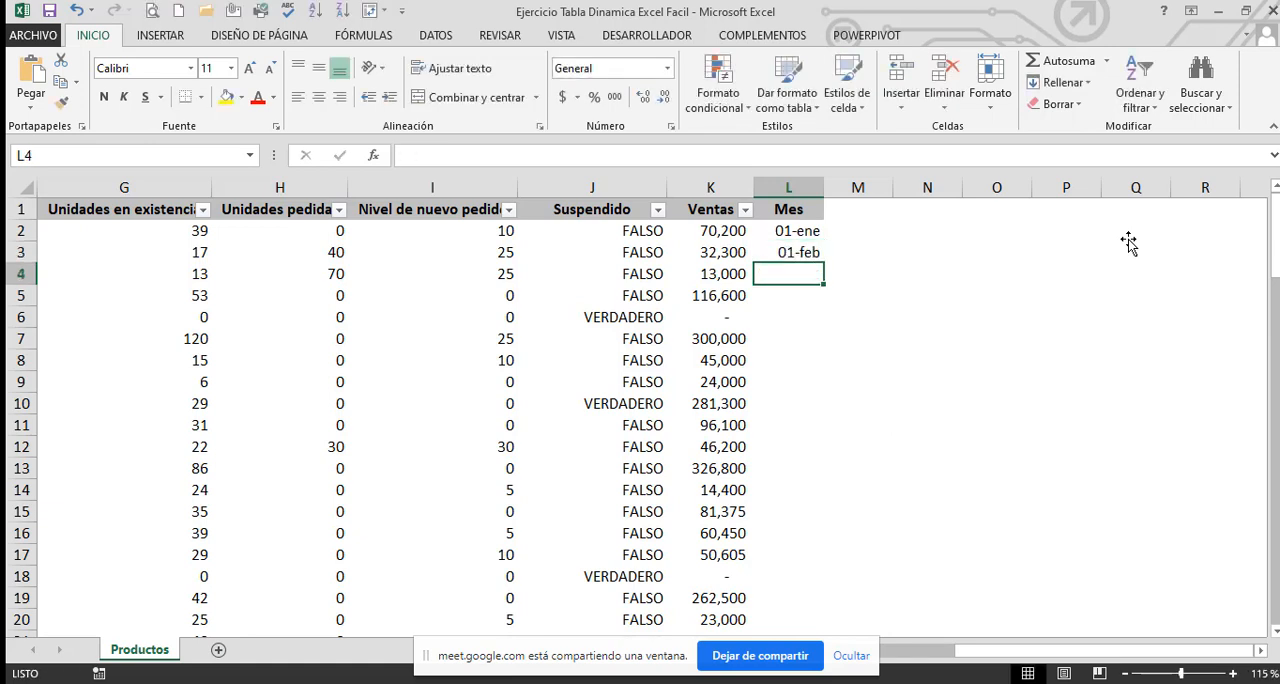
{"action": "type", "text": "1/3"}
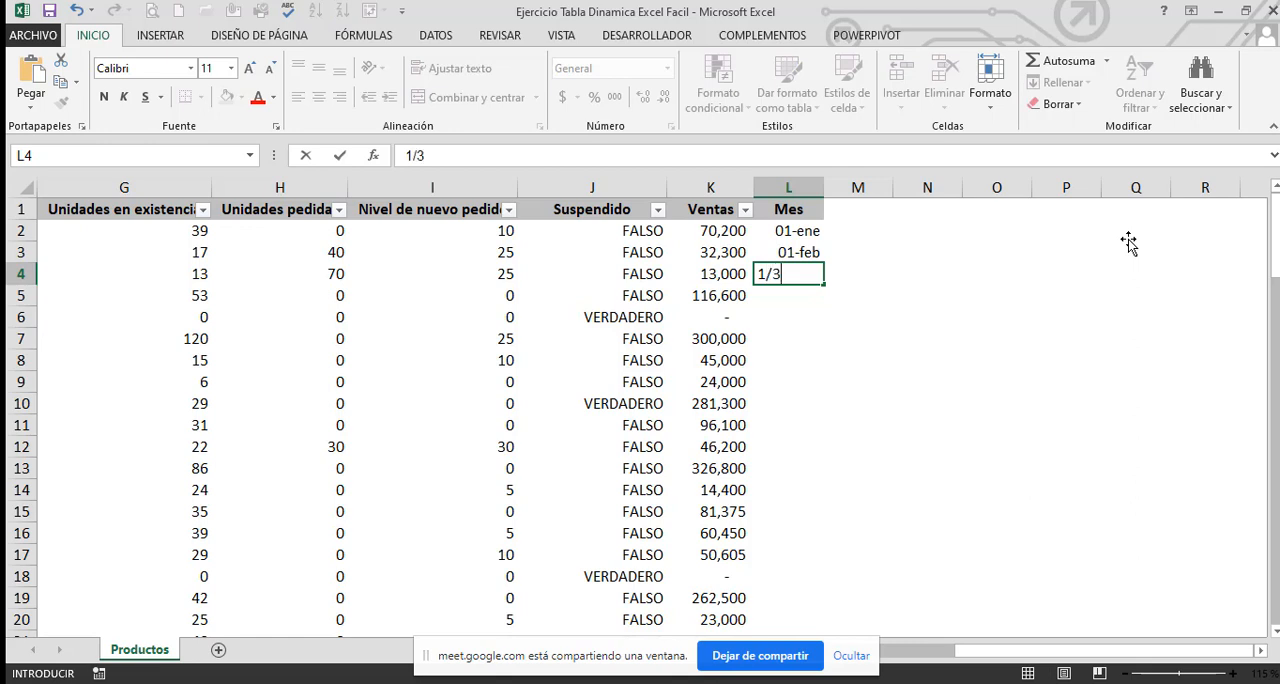
{"action": "key", "text": "Return"}
{"action": "key", "text": "Right"}
{"action": "key", "text": "Right"}
{"action": "key", "text": "Up"}
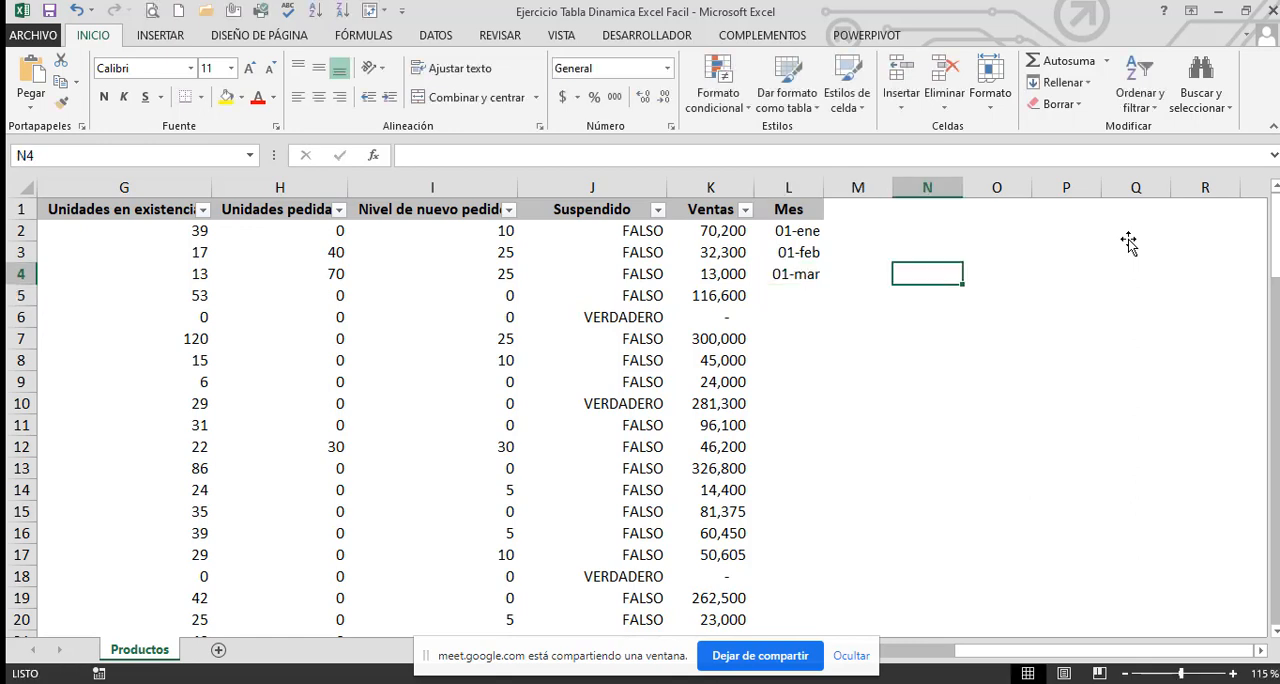
Copy the three dates in L2:L4 and paste them into L5:L7 of the Mes column
{"action": "key", "text": "Up"}
{"action": "key", "text": "Up"}
{"action": "key", "text": "Left"}
{"action": "key", "text": "Left"}
{"action": "key", "text": "shift+Down"}
{"action": "key", "text": "shift+Down"}
{"action": "key", "text": "ctrl+c"}
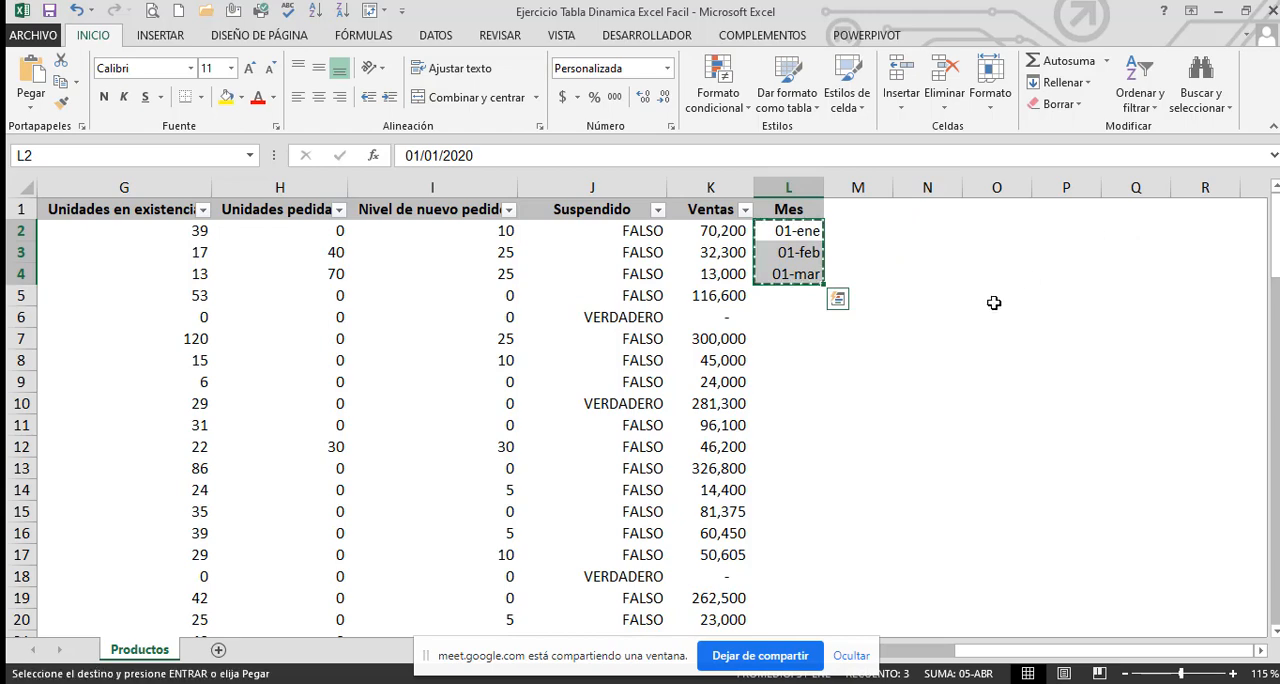
{"action": "left_click_drag", "start_coordinate": [784, 296], "coordinate": [771, 580]}
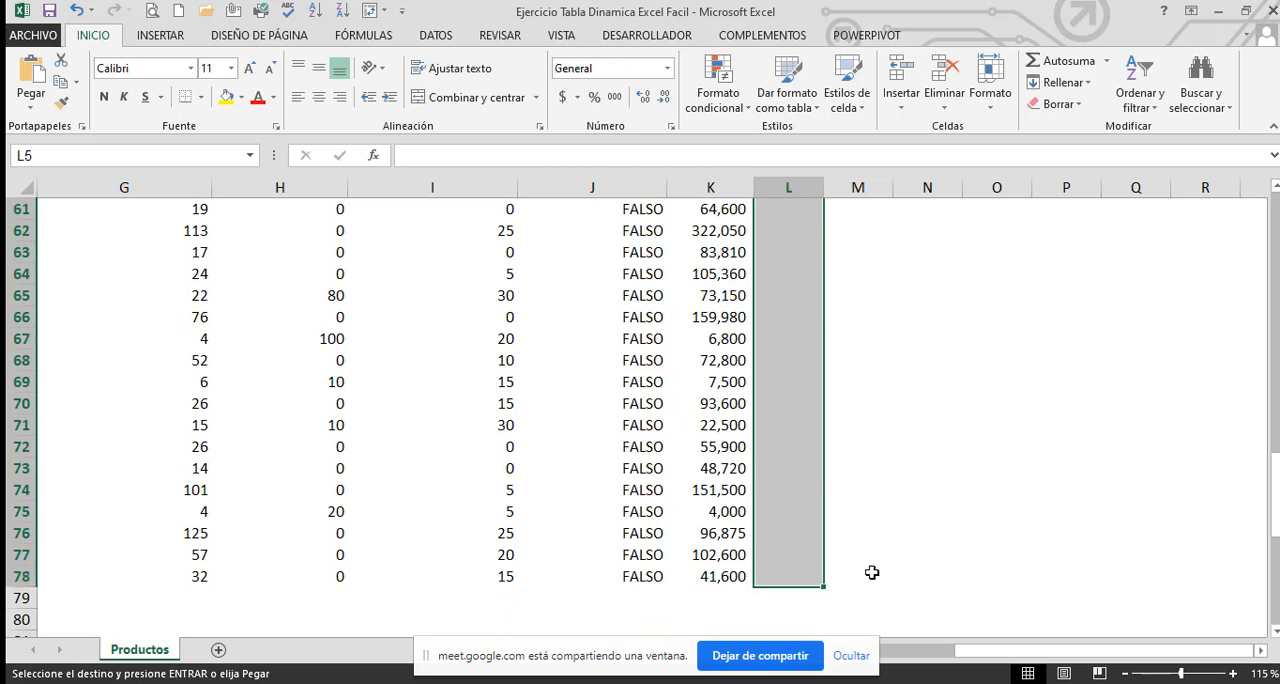
{"action": "key", "text": "ctrl+v"}
{"action": "left_click", "coordinate": [882, 556]}
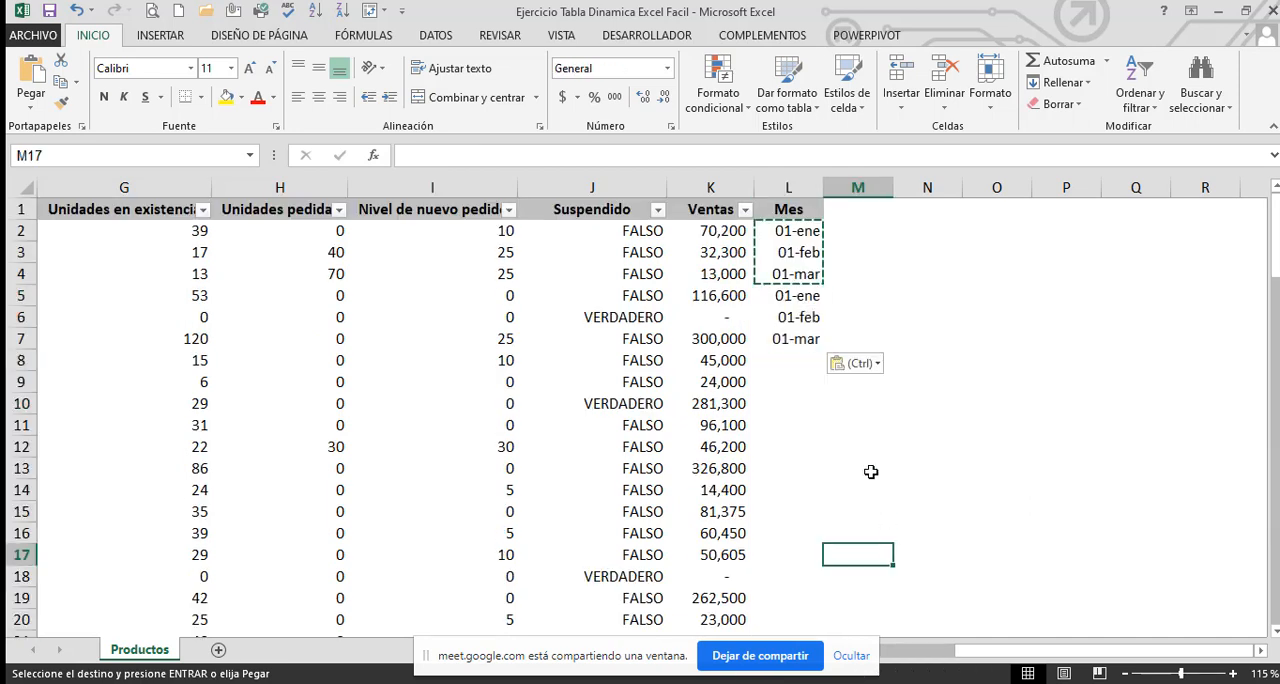
Paste the same three dates again into L8:L10
{"action": "left_click", "coordinate": [799, 366]}
{"action": "key", "text": "ctrl+v"}
{"action": "left_click", "coordinate": [927, 316]}
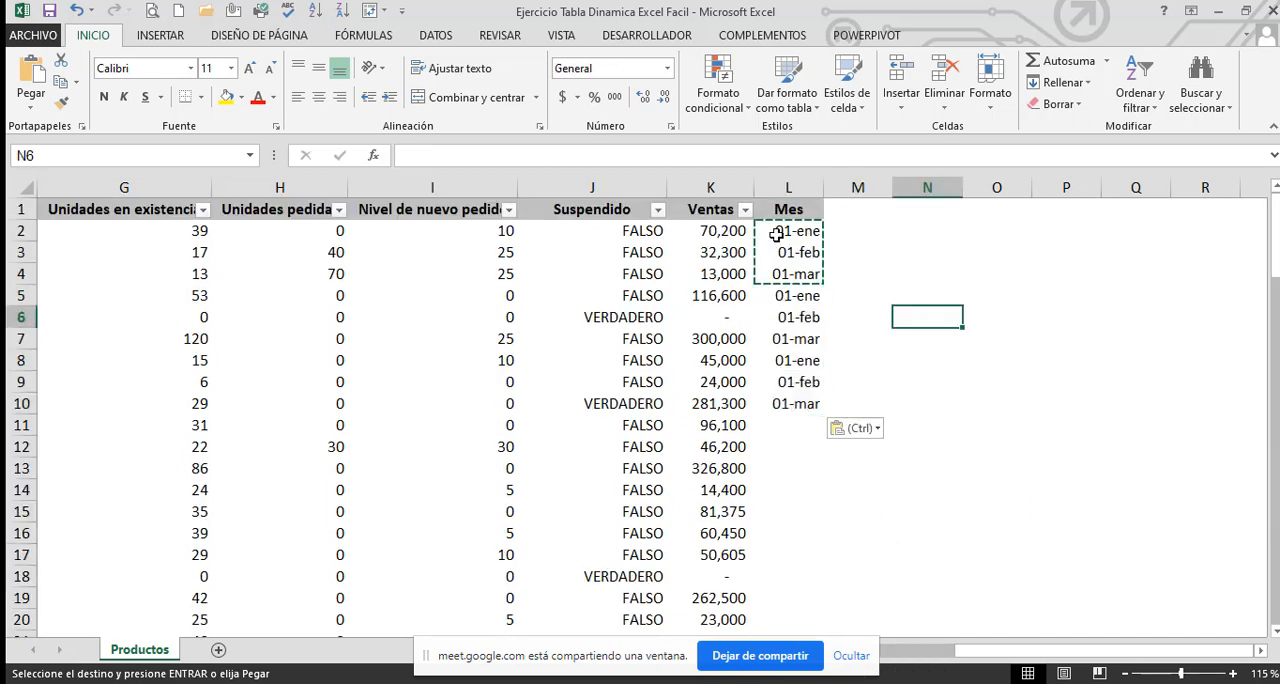
Copy the nine dates in L2:L10 and paste the block at L11, L20 and L29 to fill the Mes column down to row 37
{"action": "left_click_drag", "start_coordinate": [776, 234], "coordinate": [790, 403]}
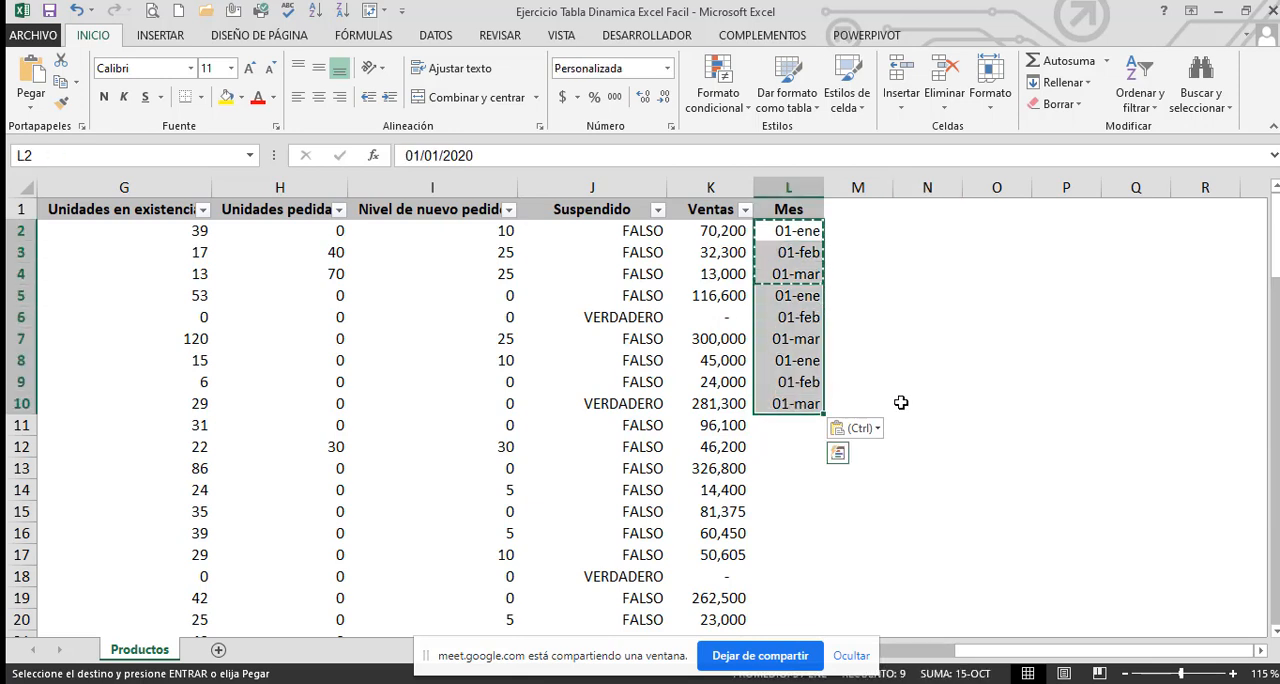
{"action": "key", "text": "ctrl+c"}
{"action": "left_click", "coordinate": [800, 424]}
{"action": "key", "text": "ctrl+v"}
{"action": "scroll", "coordinate": [918, 461], "scroll_direction": "down", "scroll_amount": 5}
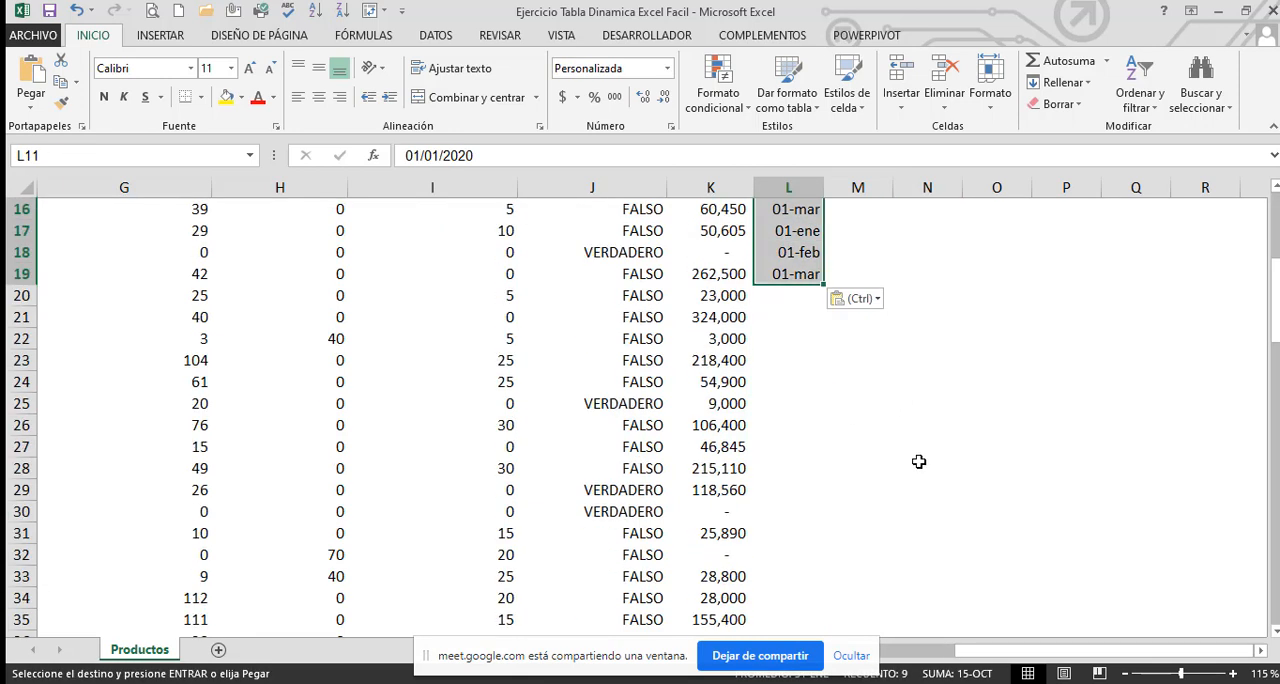
{"action": "left_click", "coordinate": [790, 295]}
{"action": "key", "text": "ctrl+v"}
{"action": "scroll", "coordinate": [818, 331], "scroll_direction": "down", "scroll_amount": 4}
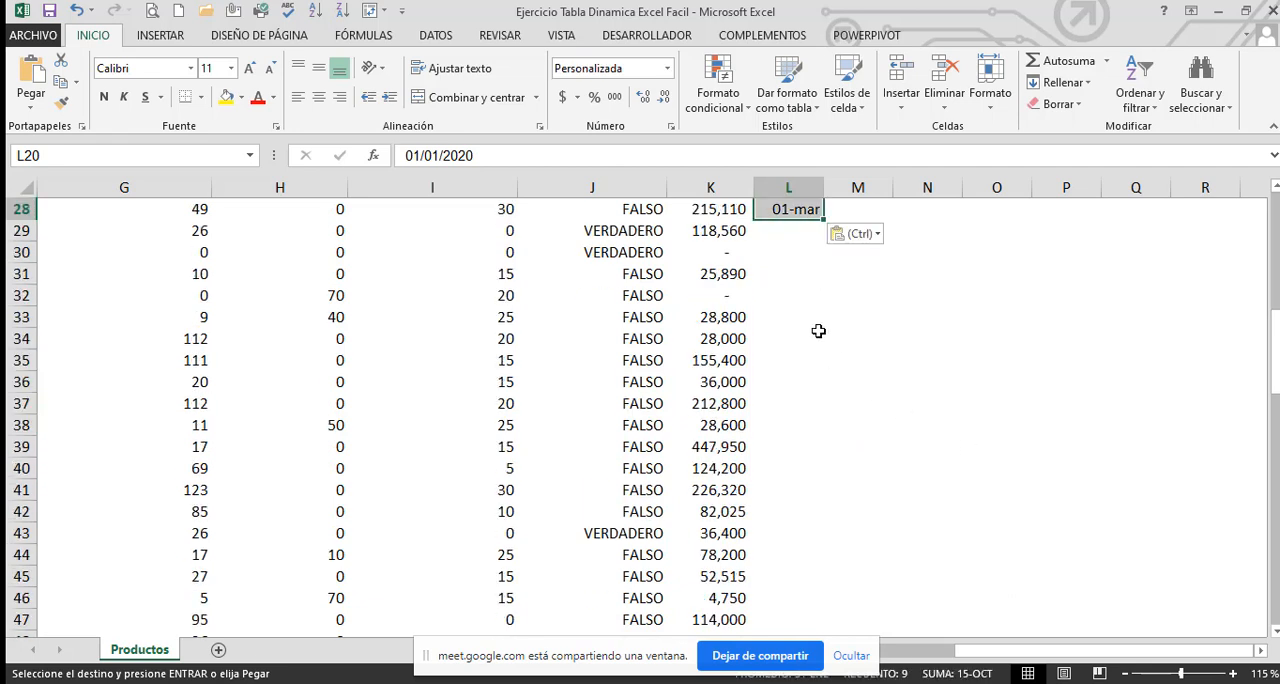
{"action": "left_click", "coordinate": [794, 235]}
{"action": "key", "text": "ctrl+v"}
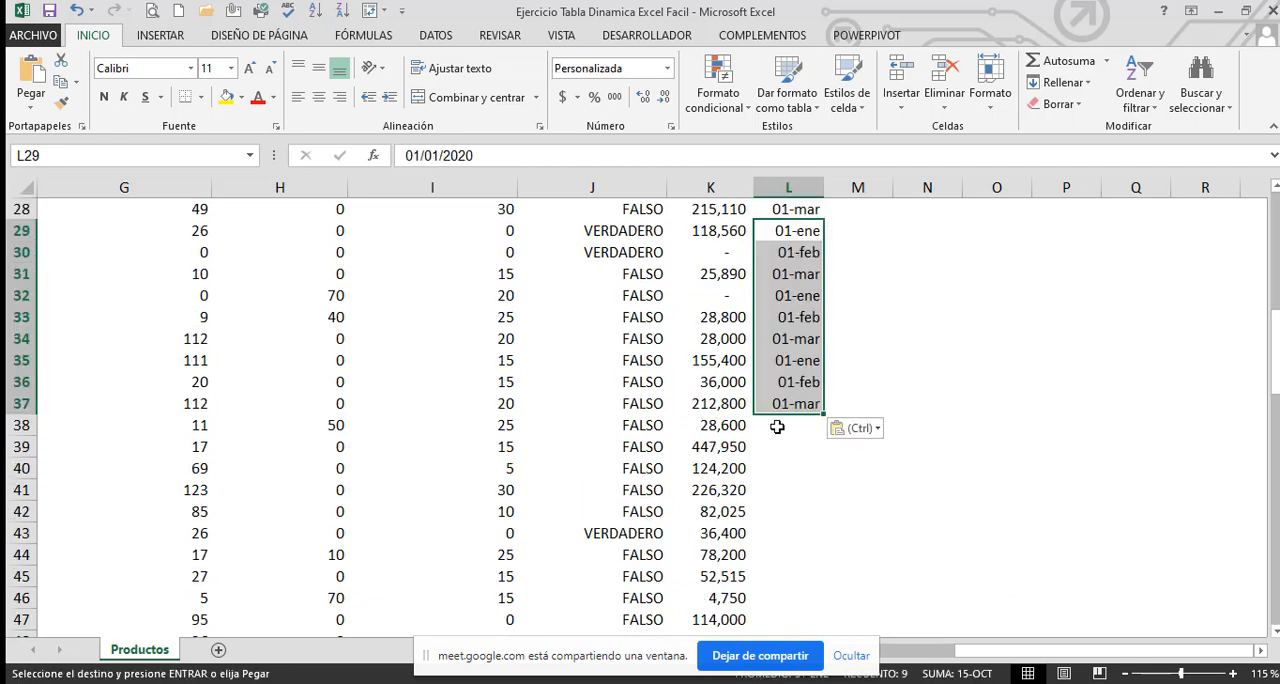
Keep pasting the copied block of nine dates down the Mes column from L38 until the last product row, L78, is filled
{"action": "left_click", "coordinate": [777, 427]}
{"action": "key", "text": "ctrl+v"}
{"action": "scroll", "coordinate": [875, 521], "scroll_direction": "down", "scroll_amount": 4}
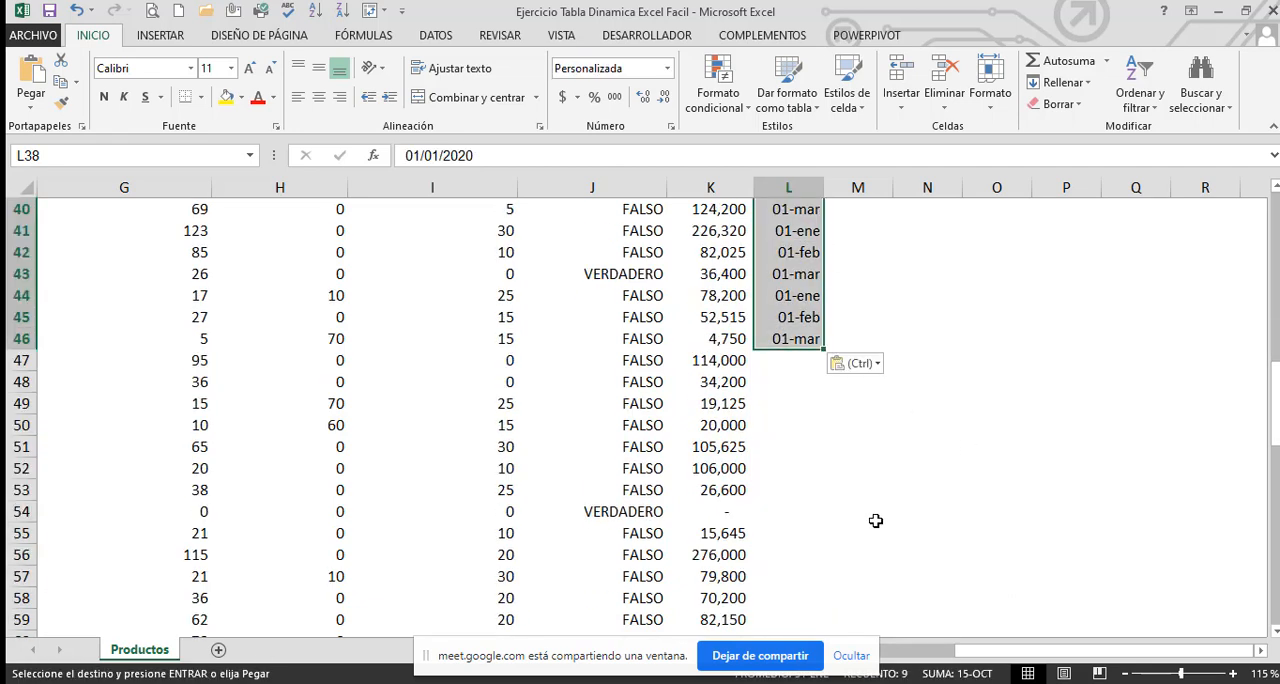
{"action": "left_click", "coordinate": [787, 360]}
{"action": "key", "text": "ctrl+v"}
{"action": "scroll", "coordinate": [940, 415], "scroll_direction": "down", "scroll_amount": 3}
{"action": "left_click", "coordinate": [798, 362]}
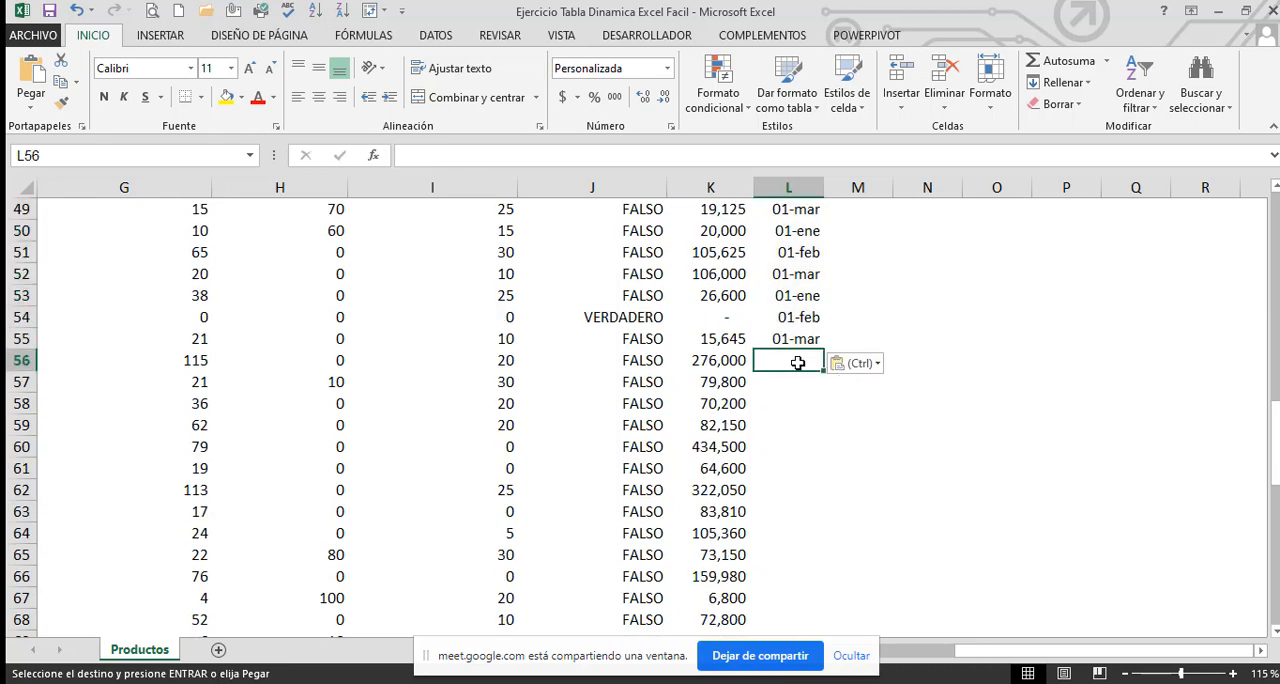
{"action": "key", "text": "ctrl+v"}
{"action": "scroll", "coordinate": [1100, 465], "scroll_direction": "down", "scroll_amount": 3}
{"action": "left_click", "coordinate": [798, 364]}
{"action": "key", "text": "ctrl+v"}
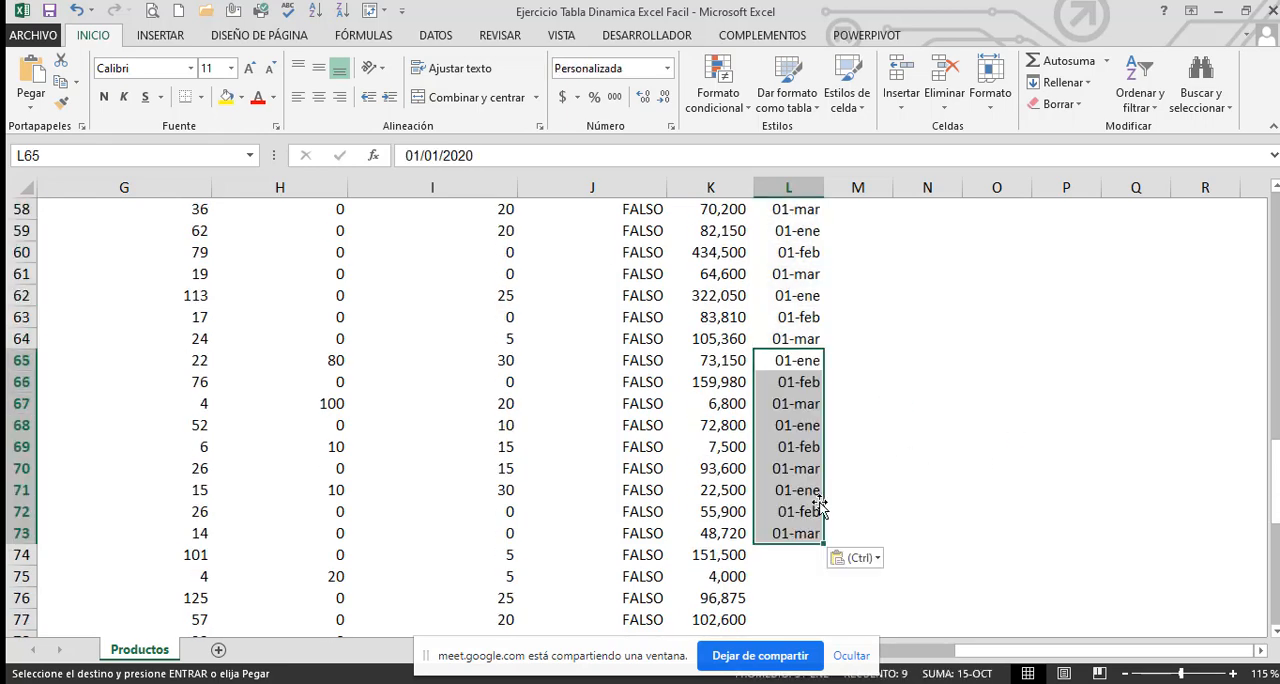
{"action": "scroll", "coordinate": [1023, 397], "scroll_direction": "down", "scroll_amount": 5}
{"action": "left_click", "coordinate": [1027, 400]}
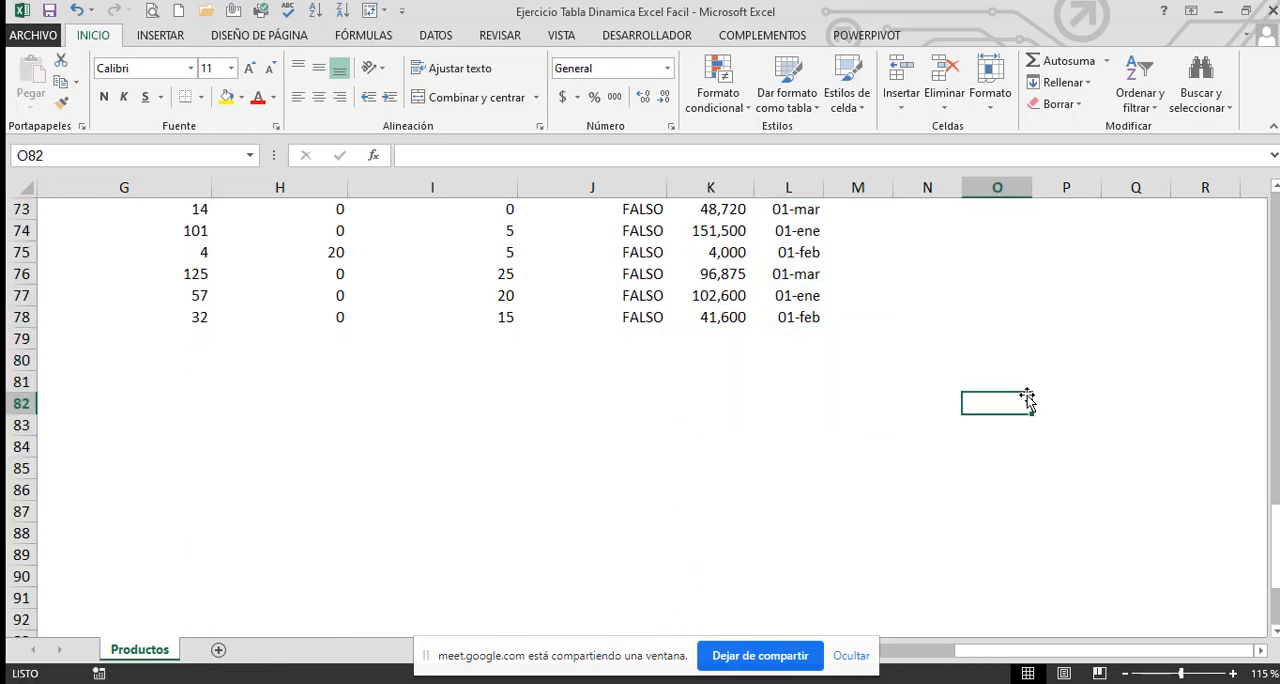
Return to the top of the table and go to the first product name, B2
{"action": "key", "text": "ctrl+Up"}
{"action": "key", "text": "Left"}
{"action": "key", "text": "Left"}
{"action": "key", "text": "Left"}
{"action": "key", "text": "Left"}
{"action": "key", "text": "Left"}
{"action": "key", "text": "Left"}
{"action": "key", "text": "Left"}
{"action": "key", "text": "Left"}
{"action": "key", "text": "Left"}
{"action": "key", "text": "Left"}
{"action": "key", "text": "Left"}
{"action": "key", "text": "Left"}
{"action": "key", "text": "Left"}
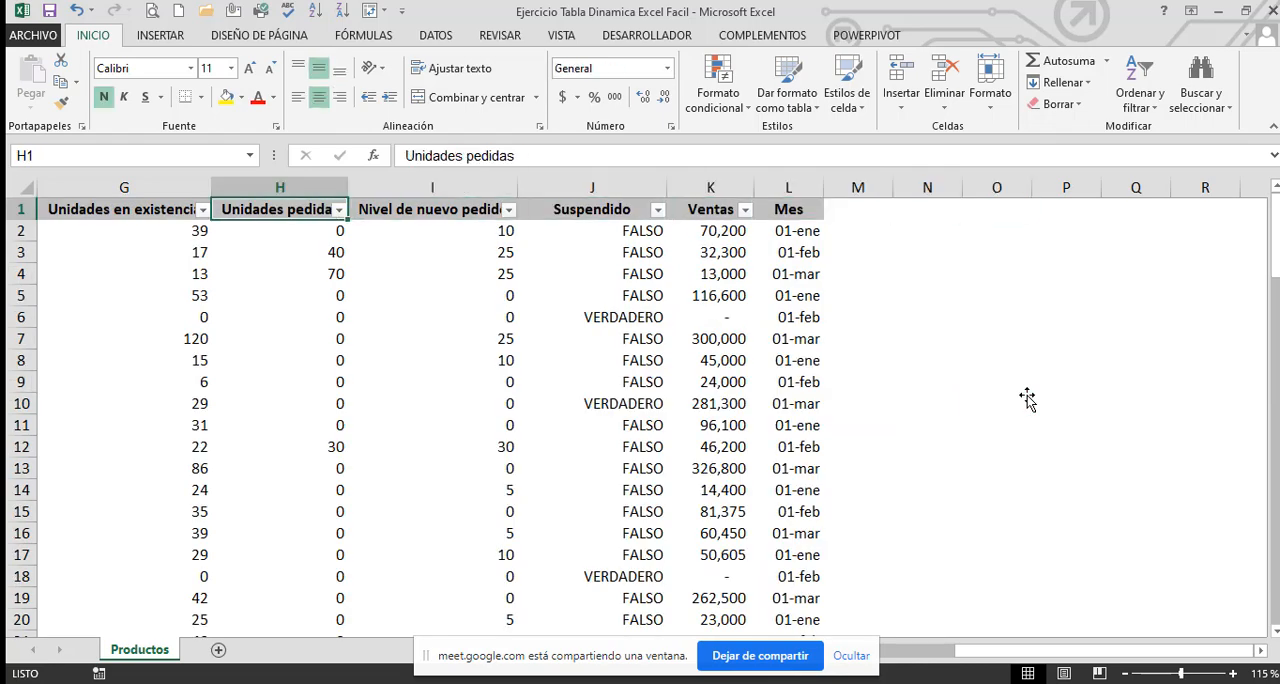
{"action": "key", "text": "Down"}
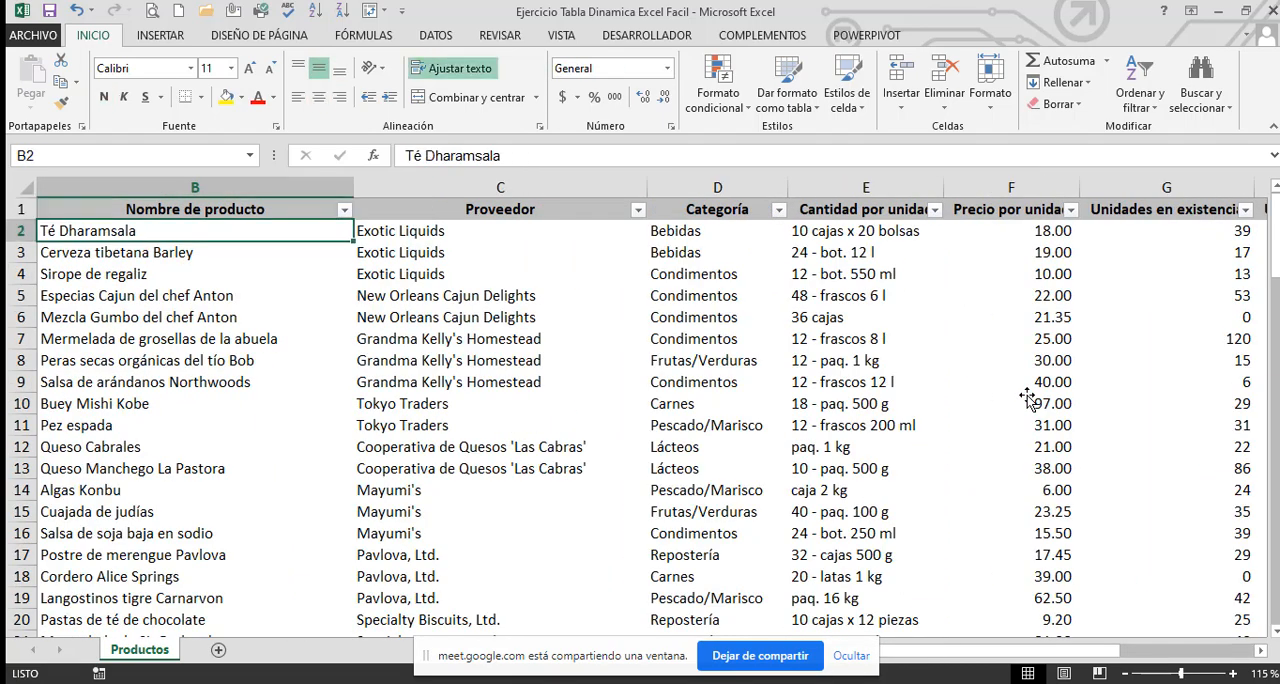
Overwrite the supplier name in C4 with 13123 and undo the entry
{"action": "key", "text": "Right"}
{"action": "key", "text": "Down"}
{"action": "key", "text": "Down"}
{"action": "type", "text": "d31"}
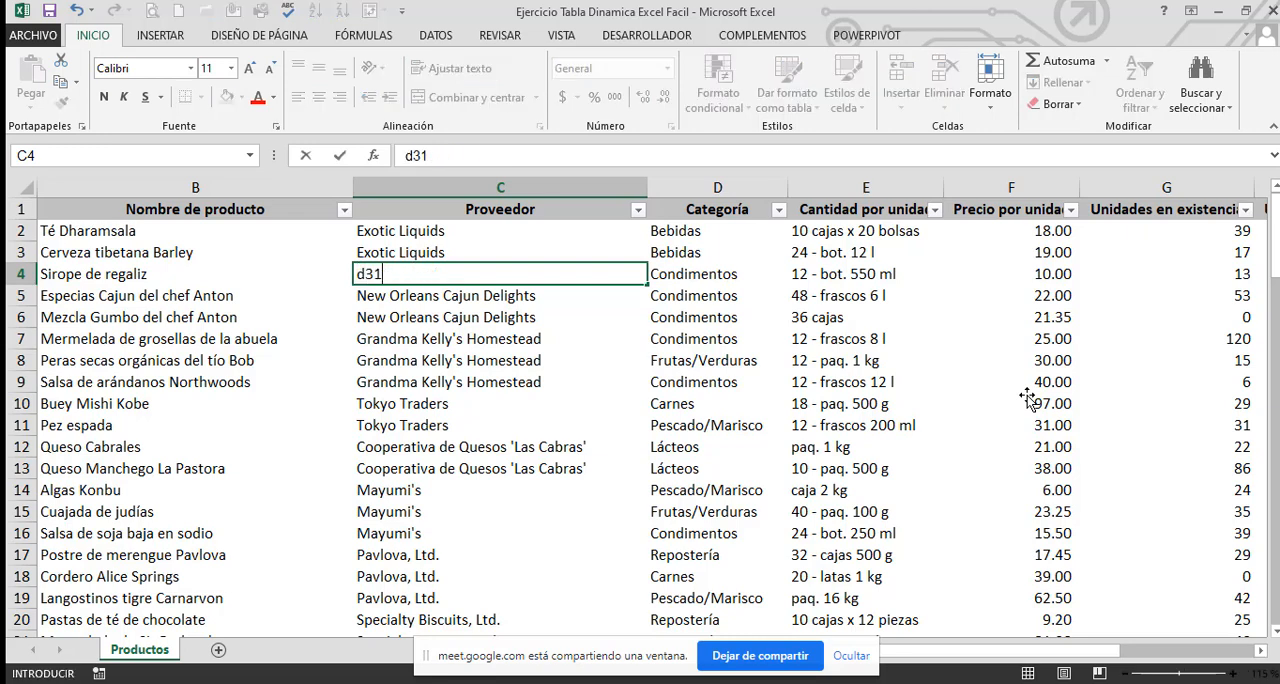
{"action": "type", "text": "3123123"}
{"action": "key", "text": "Return"}
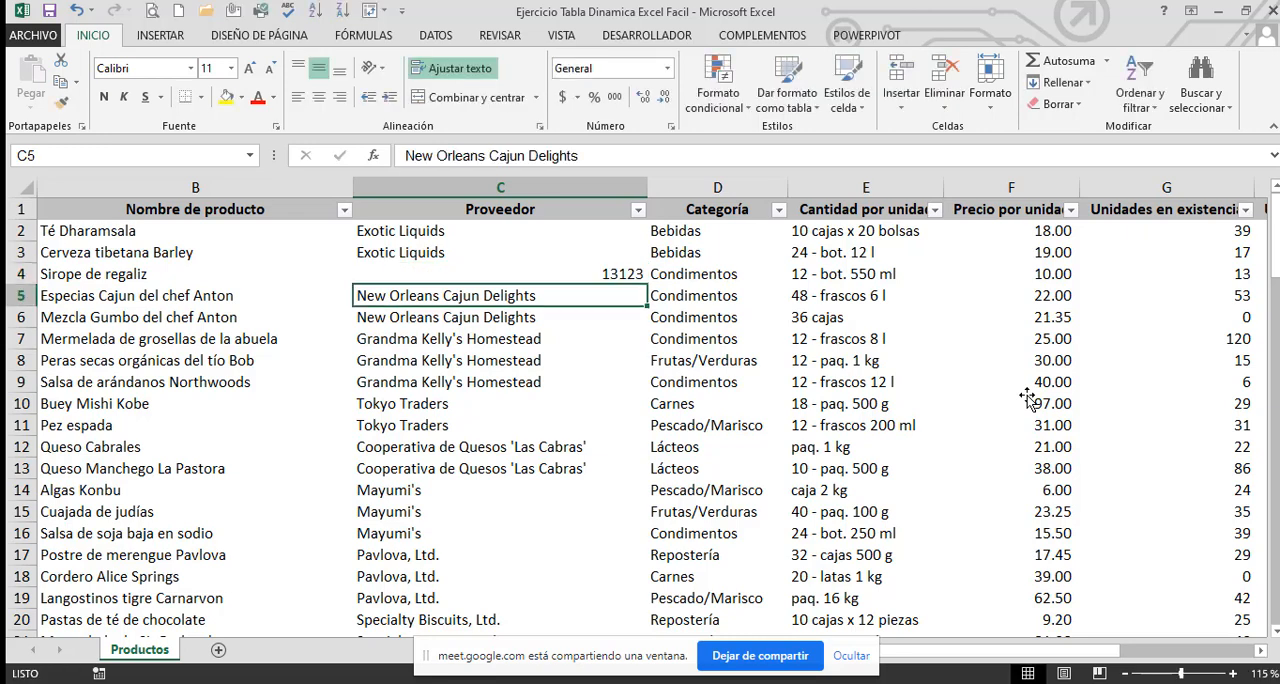
{"action": "key", "text": "Up"}
{"action": "key", "text": "ctrl+z"}
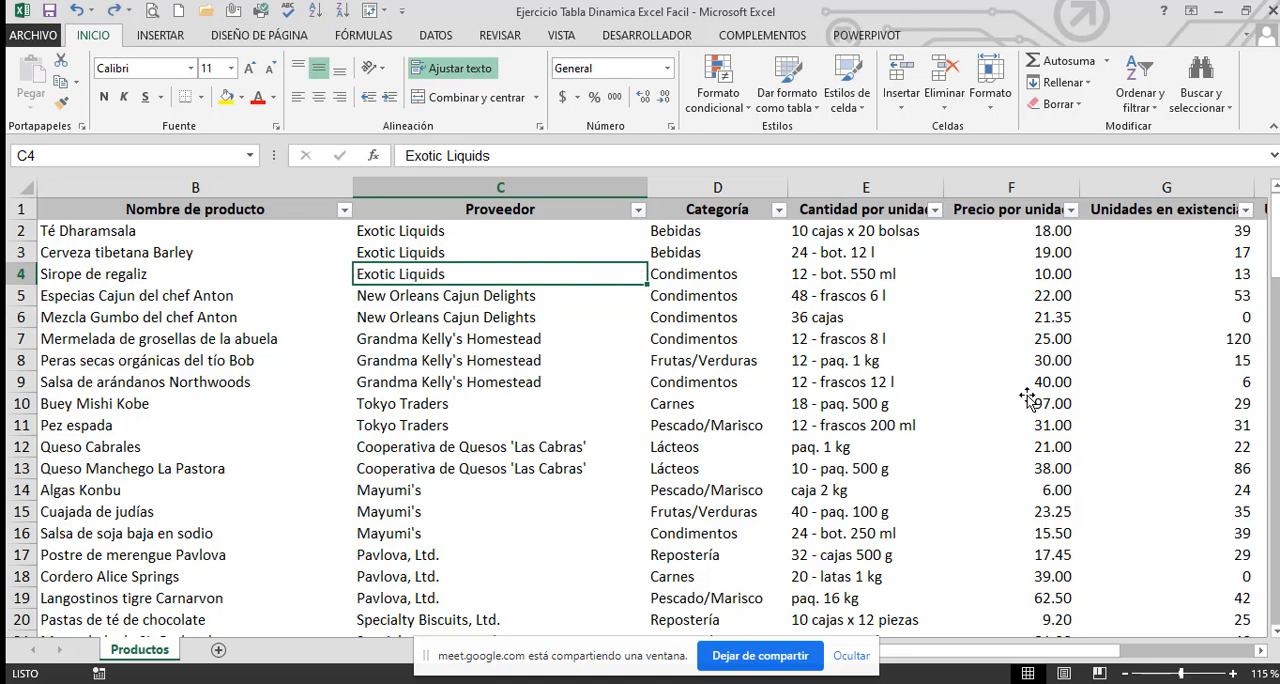
Highlight the first supplier names in the Proveedor column, C2:C8
{"action": "key", "text": "Up"}
{"action": "key", "text": "Up"}
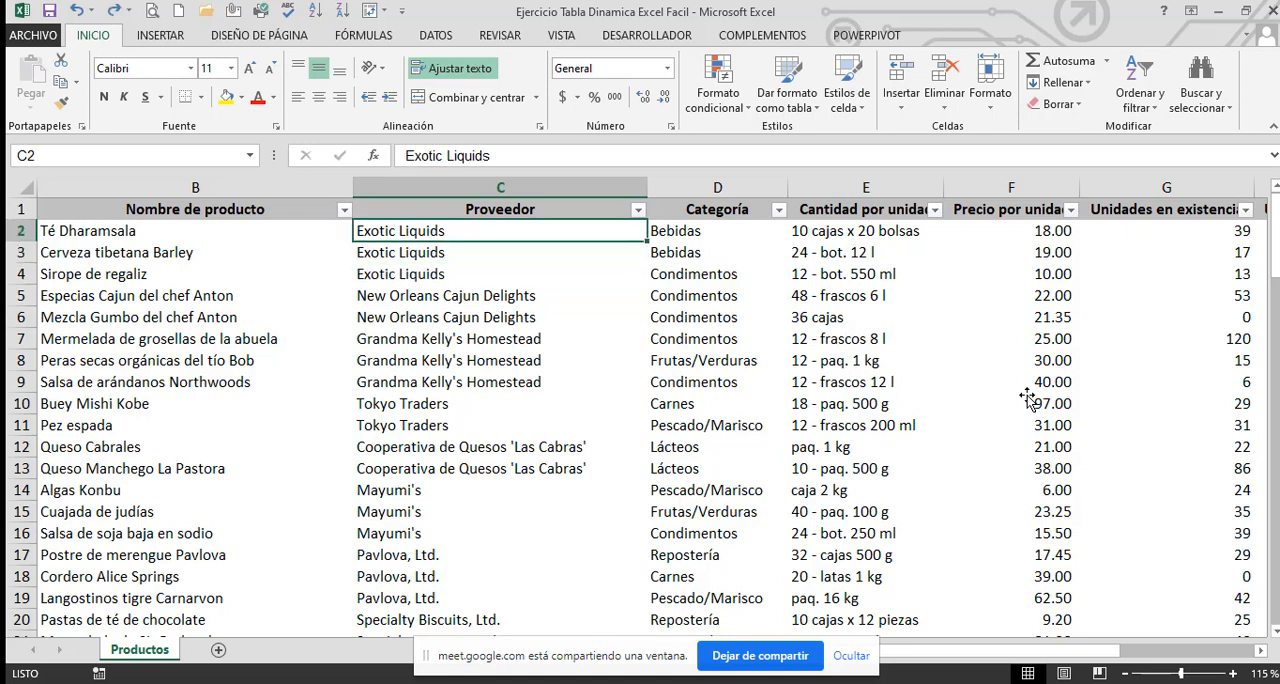
{"action": "key", "text": "shift+Down"}
{"action": "key", "text": "shift+Down"}
{"action": "key", "text": "shift+Down"}
{"action": "key", "text": "shift+Down"}
{"action": "key", "text": "shift+Down"}
{"action": "key", "text": "shift+Down"}
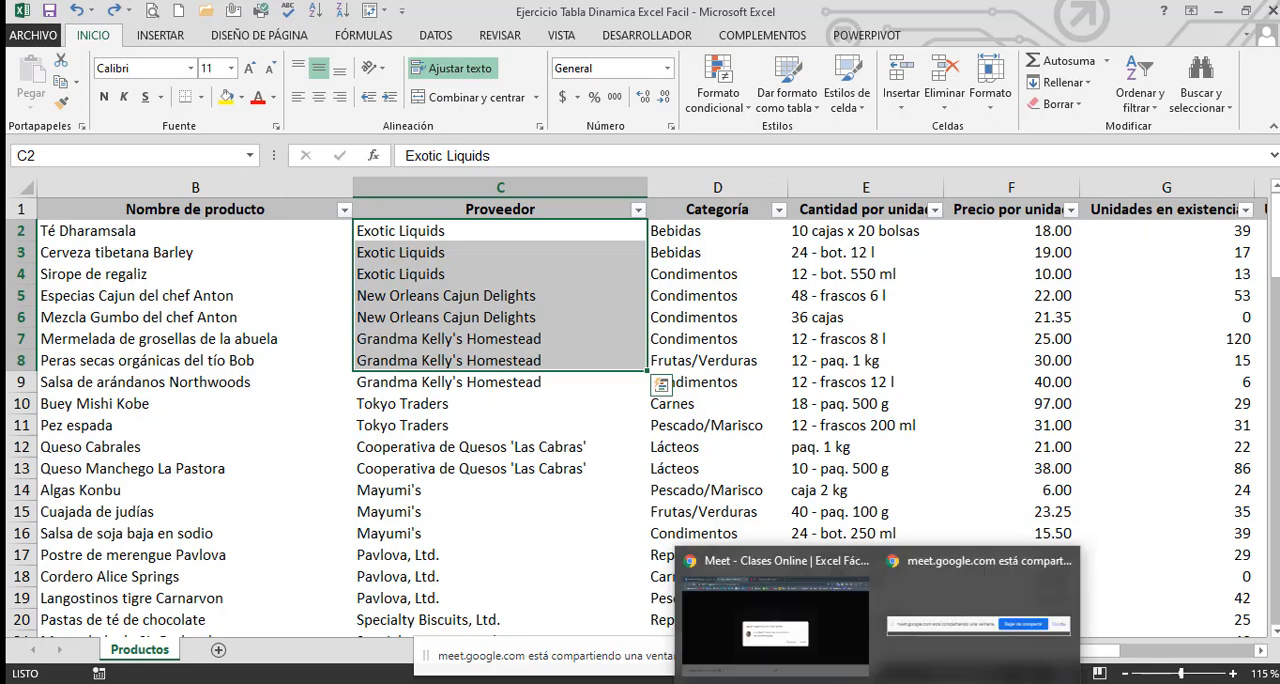
Switch to the Google Meet window, then return to the workbook and select D11 in the Categoría column
{"action": "left_click", "coordinate": [810, 617]}
{"action": "left_click", "coordinate": [832, 460]}
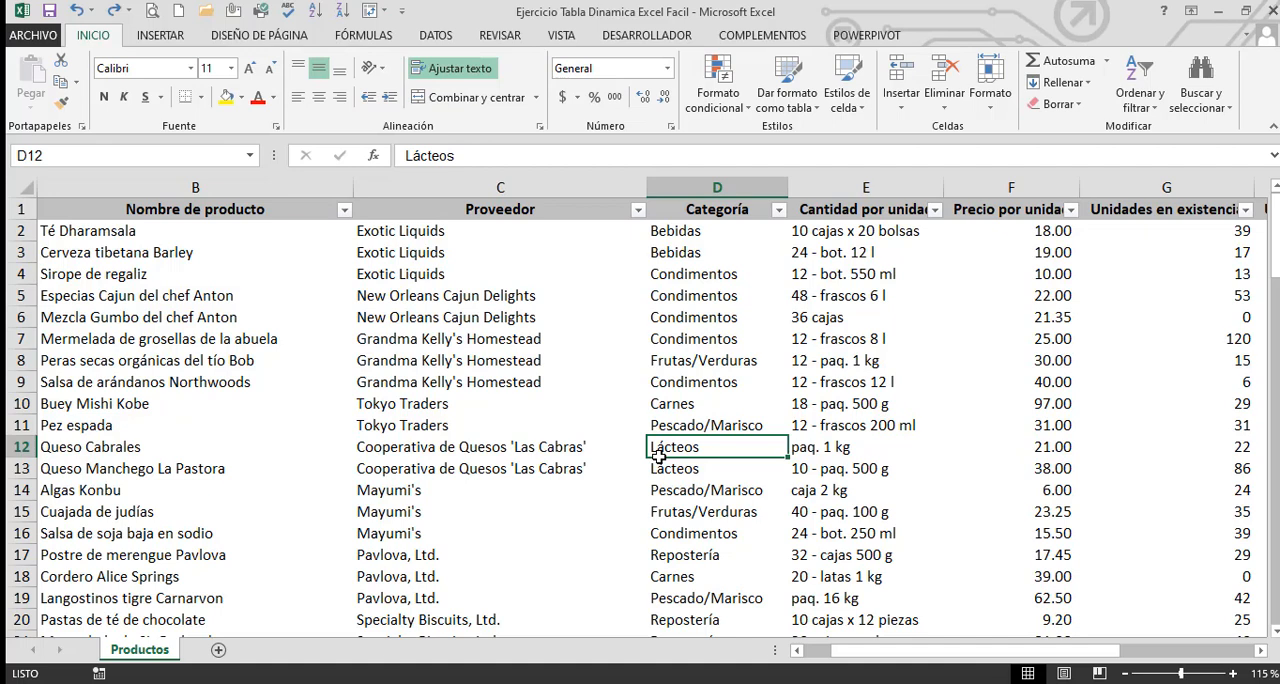
{"action": "left_click", "coordinate": [710, 423]}
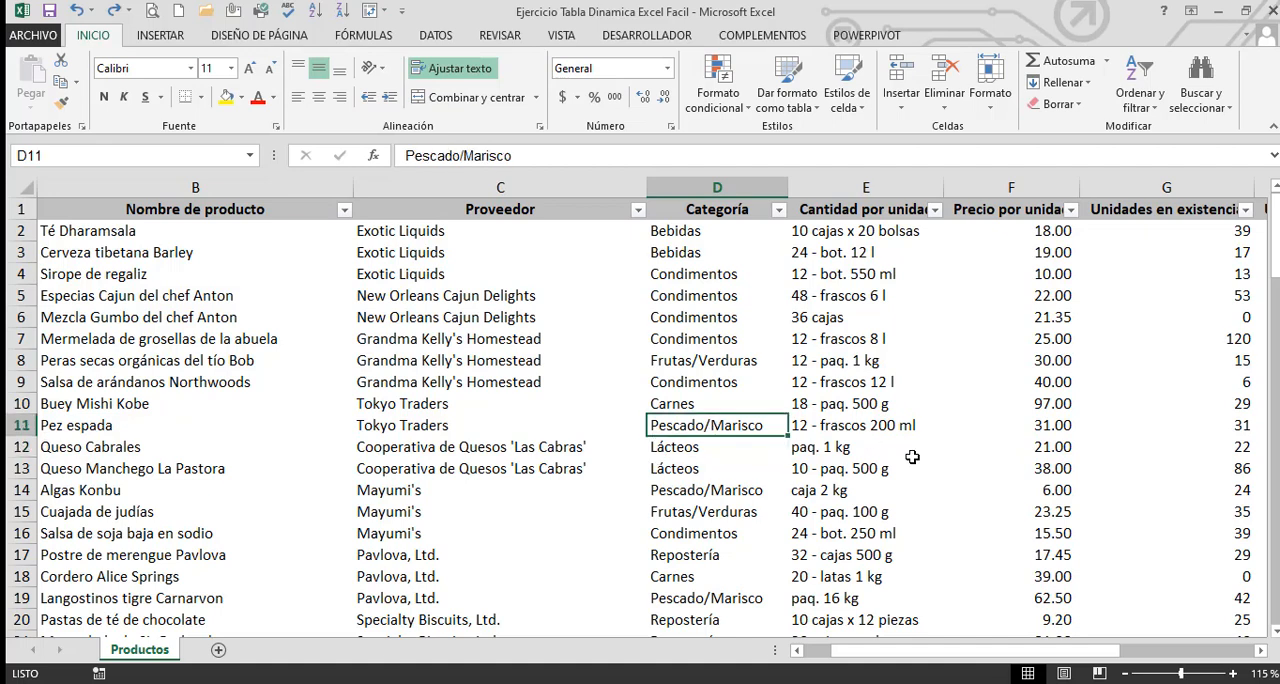
Insert two blank rows at row 11, between the products Buey Mishi Kobe and Pez espada
{"action": "key", "text": "Left"}
{"action": "key", "text": "Left"}
{"action": "key", "text": "Left"}
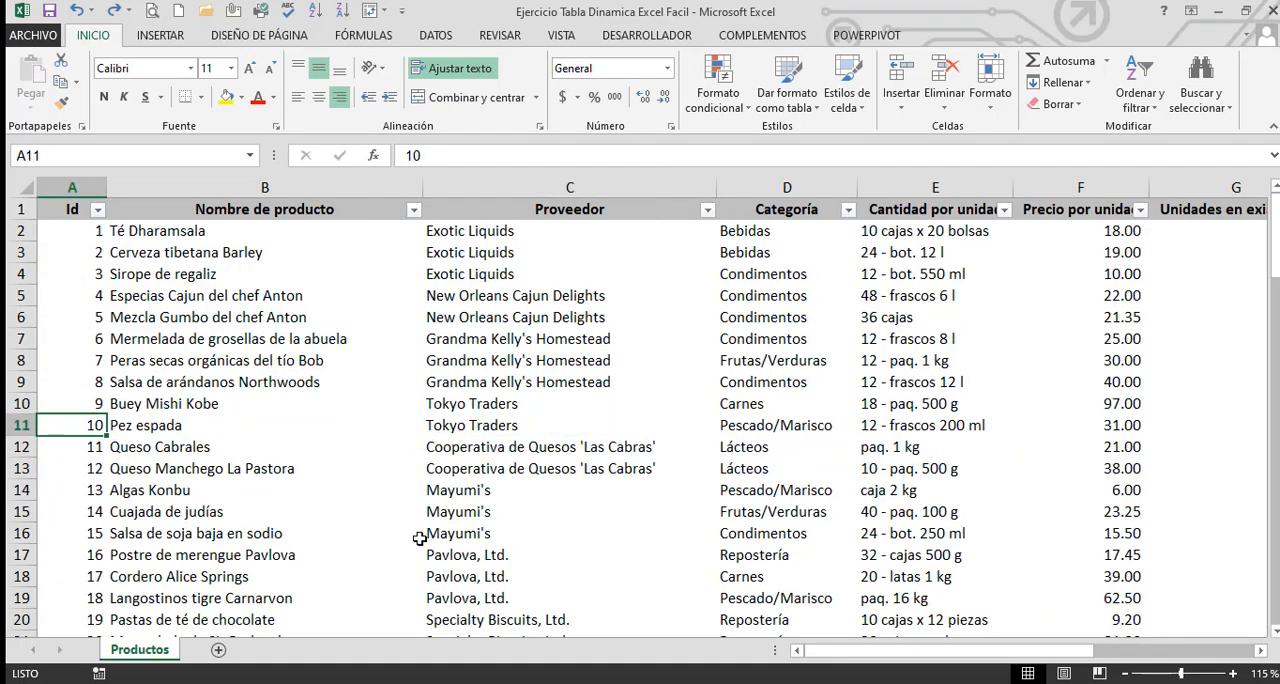
{"action": "left_click", "coordinate": [30, 425]}
{"action": "right_click", "coordinate": [30, 425]}
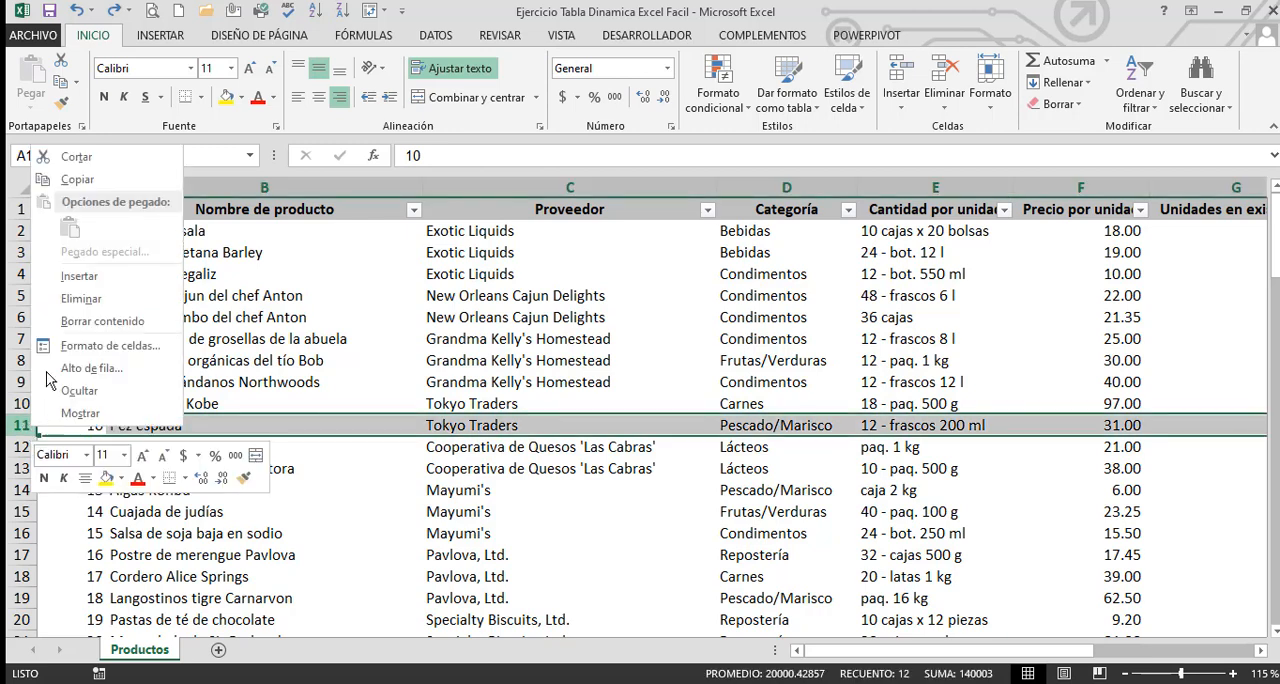
{"action": "left_click", "coordinate": [112, 281]}
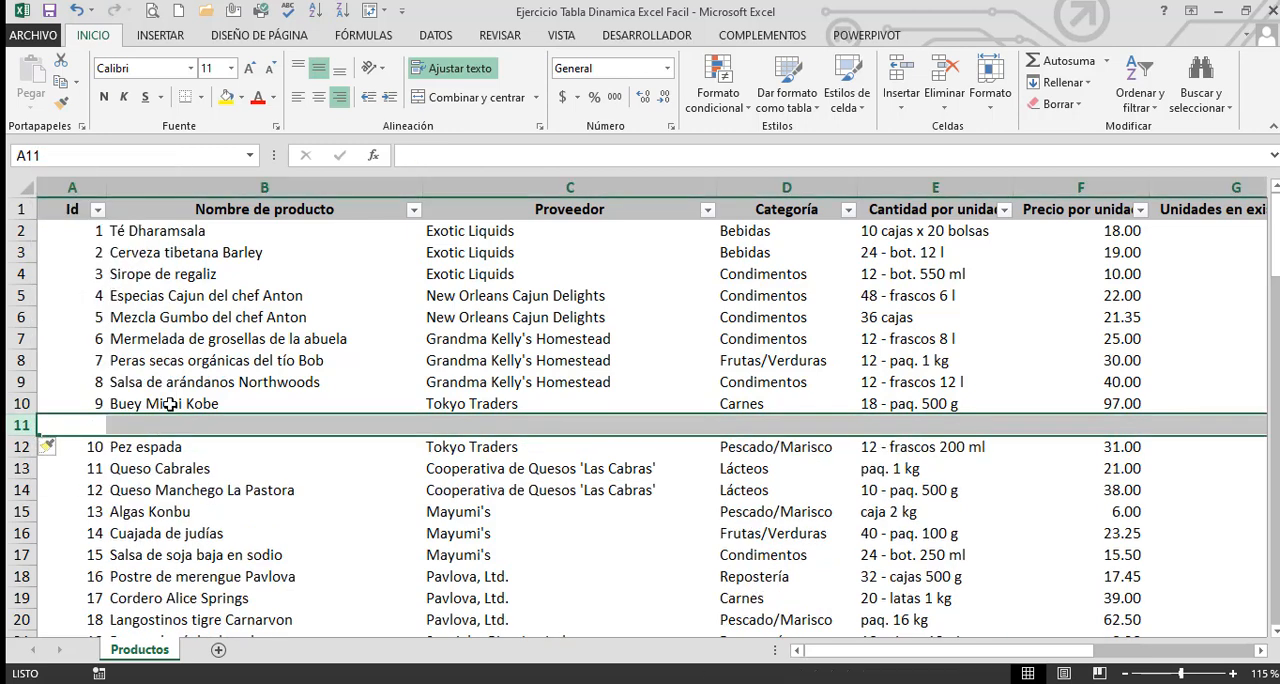
{"action": "right_click", "coordinate": [151, 428]}
{"action": "left_click", "coordinate": [205, 277]}
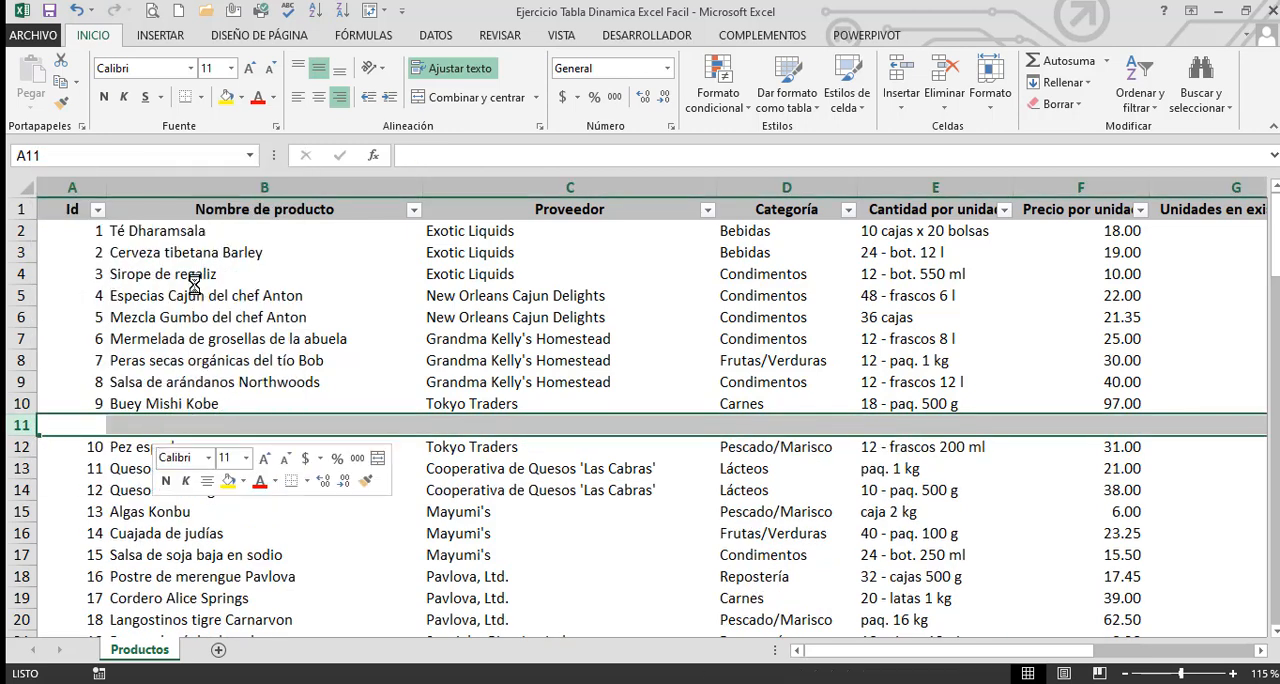
{"action": "left_click", "coordinate": [295, 318]}
Highlight the data block A2:C10 above the blank rows, followed by the empty row 11
{"action": "left_click", "coordinate": [155, 449]}
{"action": "key", "text": "shift+Down"}
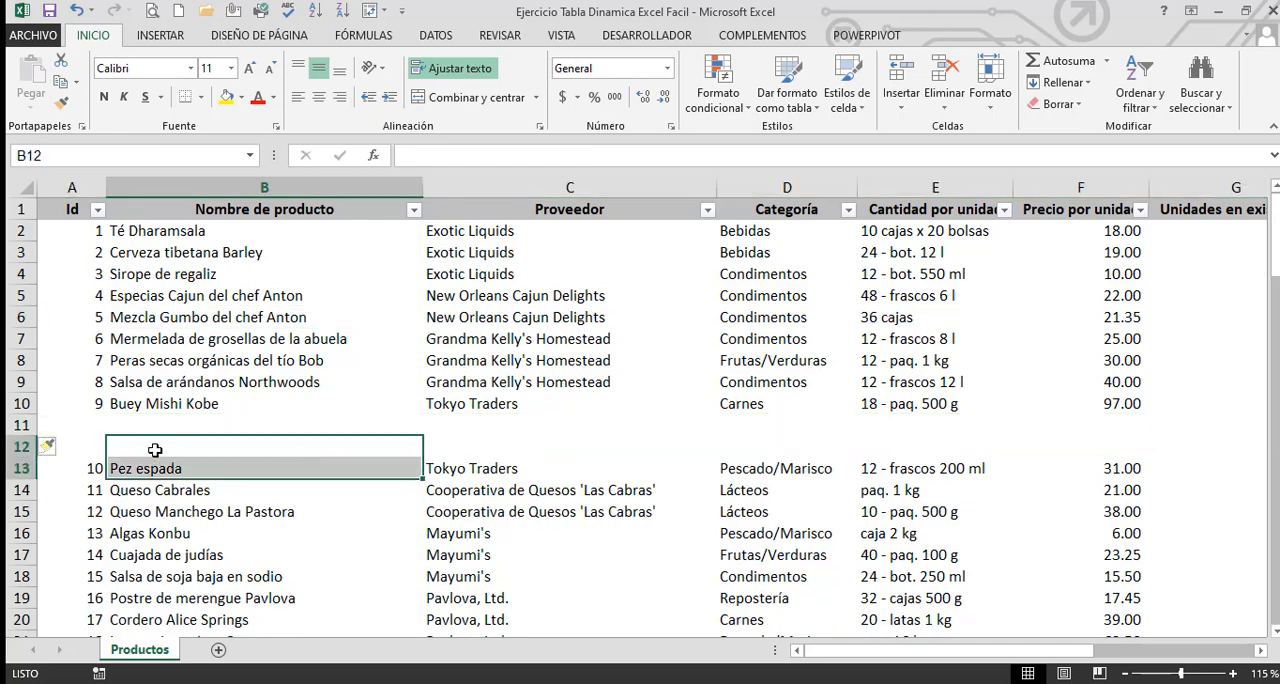
{"action": "left_click", "coordinate": [83, 429]}
{"action": "left_click_drag", "start_coordinate": [74, 232], "coordinate": [515, 403]}
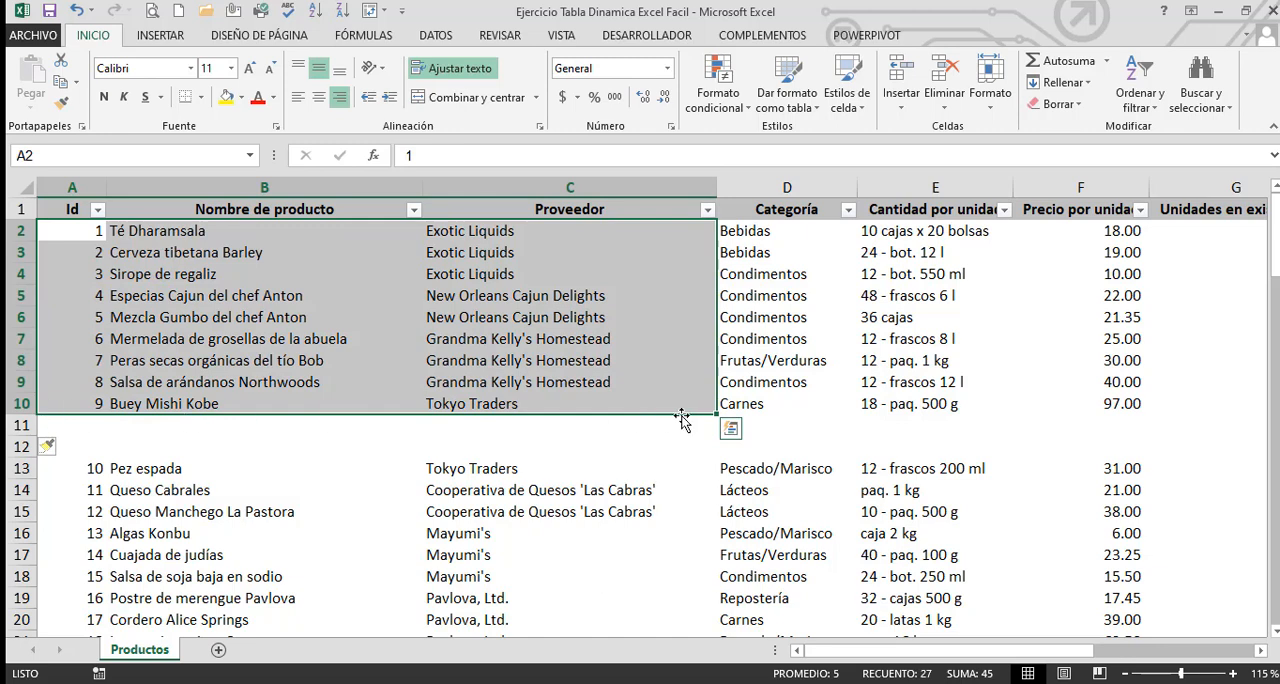
{"action": "left_click", "coordinate": [20, 425]}
Insert two blank columns before the Categoría column
{"action": "left_click_drag", "start_coordinate": [771, 183], "coordinate": [866, 192]}
{"action": "right_click", "coordinate": [884, 187]}
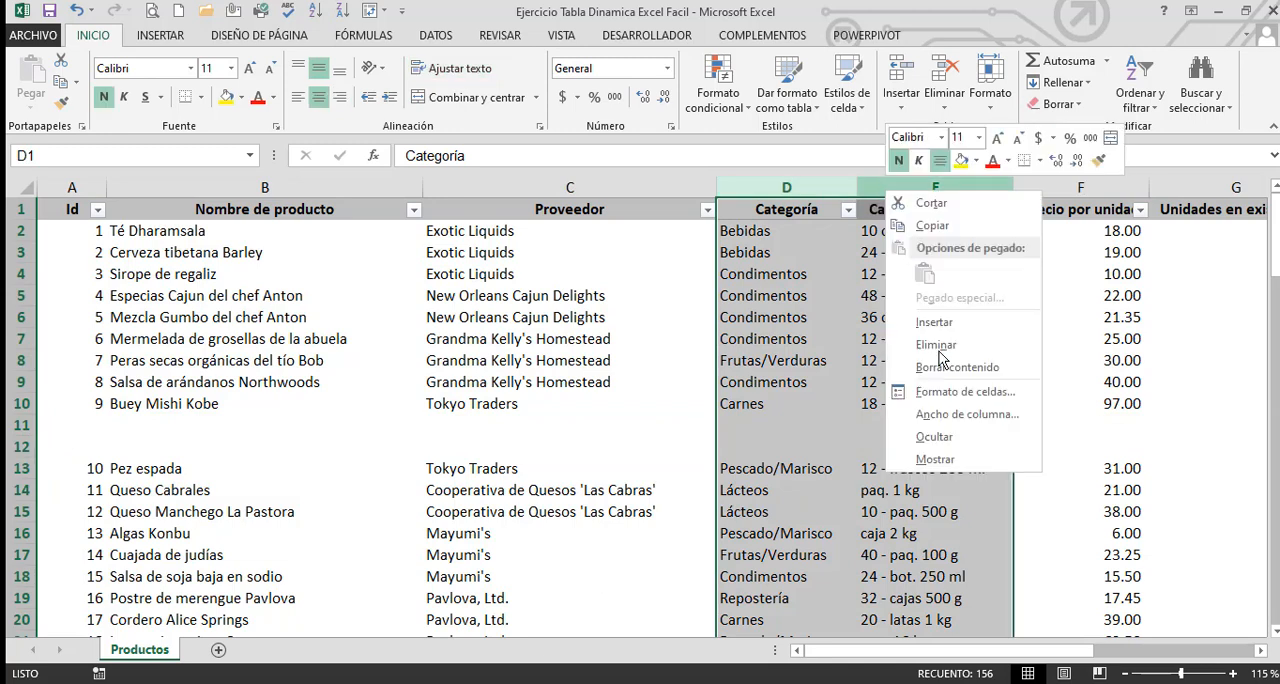
{"action": "left_click", "coordinate": [915, 324]}
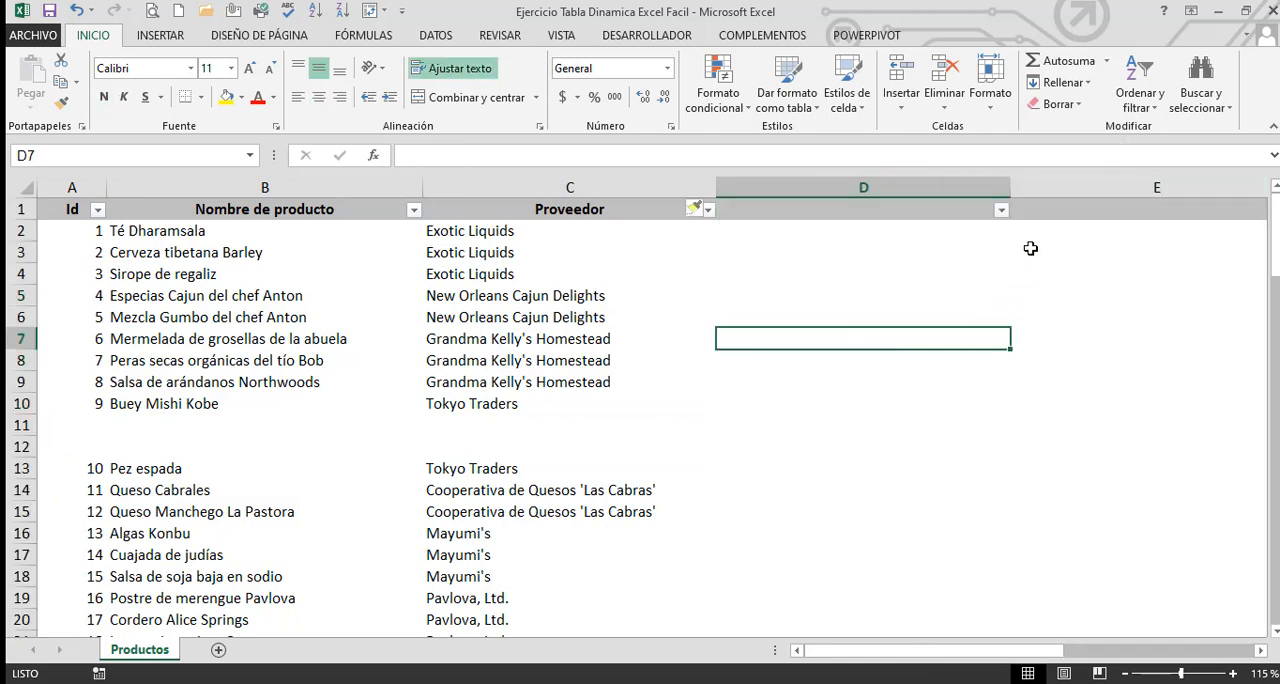
Narrow the blank columns D and E, and highlight the block A1:C10 that they separate from the remaining data
{"action": "left_click_drag", "start_coordinate": [1008, 185], "coordinate": [760, 186]}
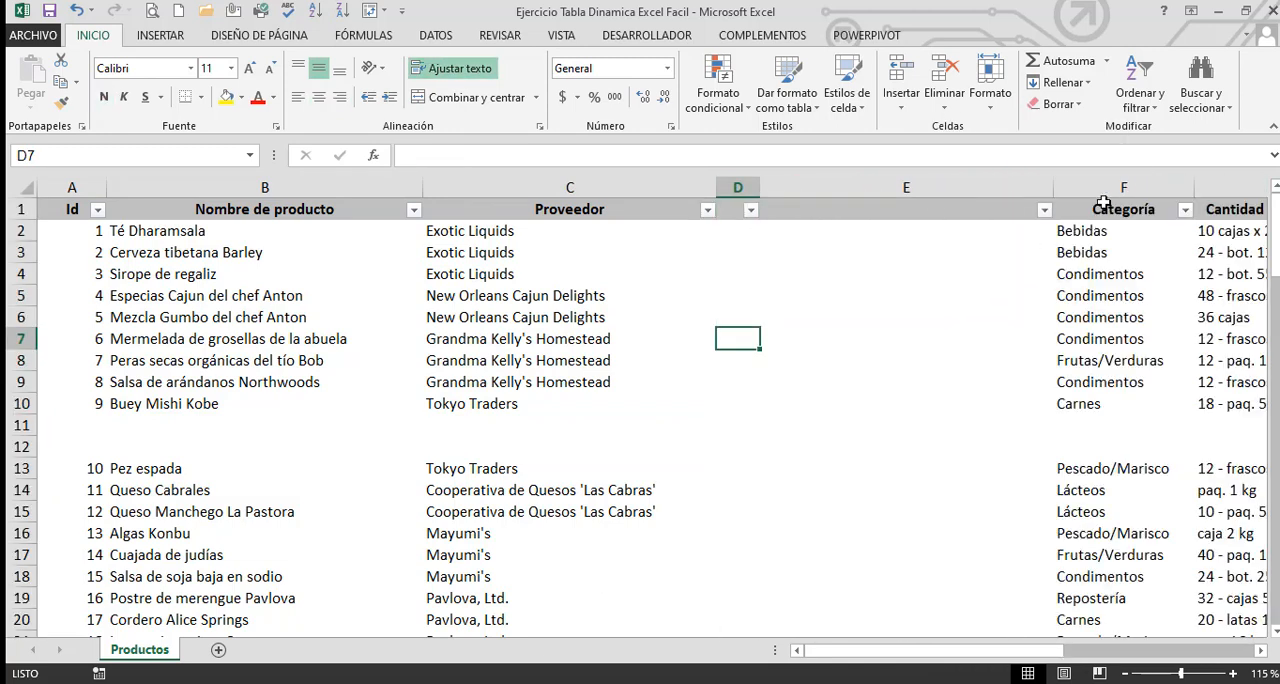
{"action": "left_click_drag", "start_coordinate": [1050, 189], "coordinate": [817, 189]}
{"action": "left_click", "coordinate": [836, 296]}
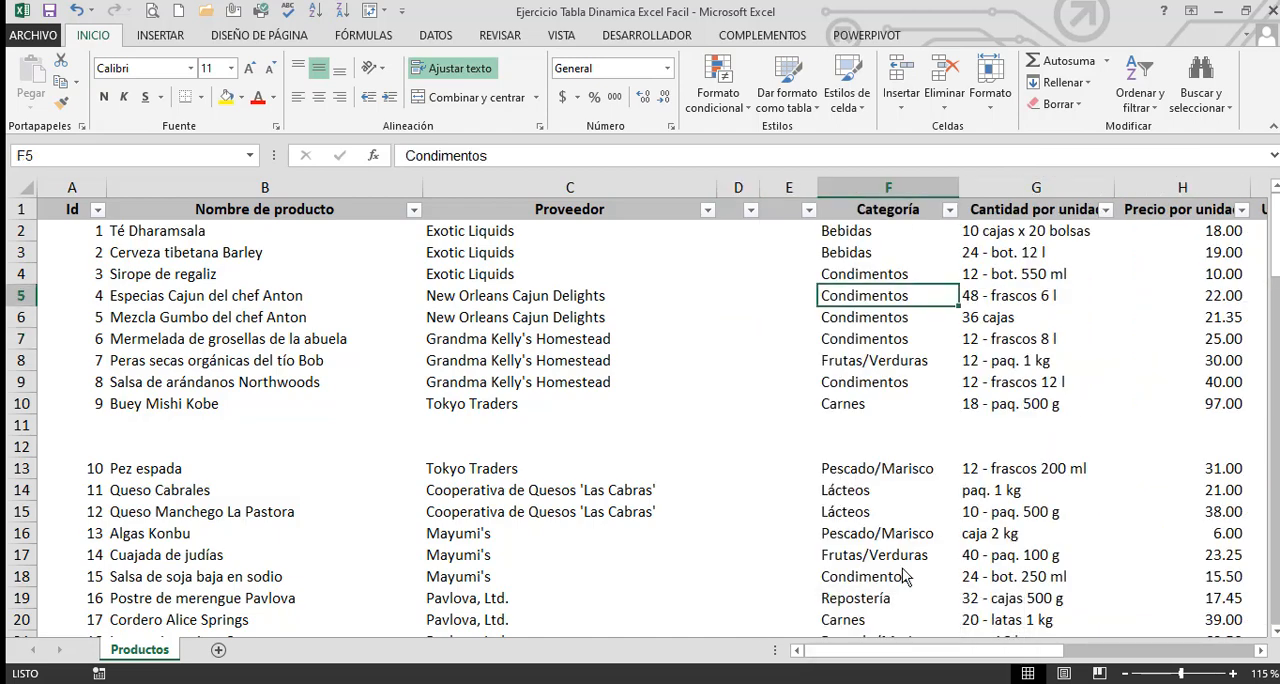
{"action": "left_click_drag", "start_coordinate": [67, 205], "coordinate": [513, 398]}
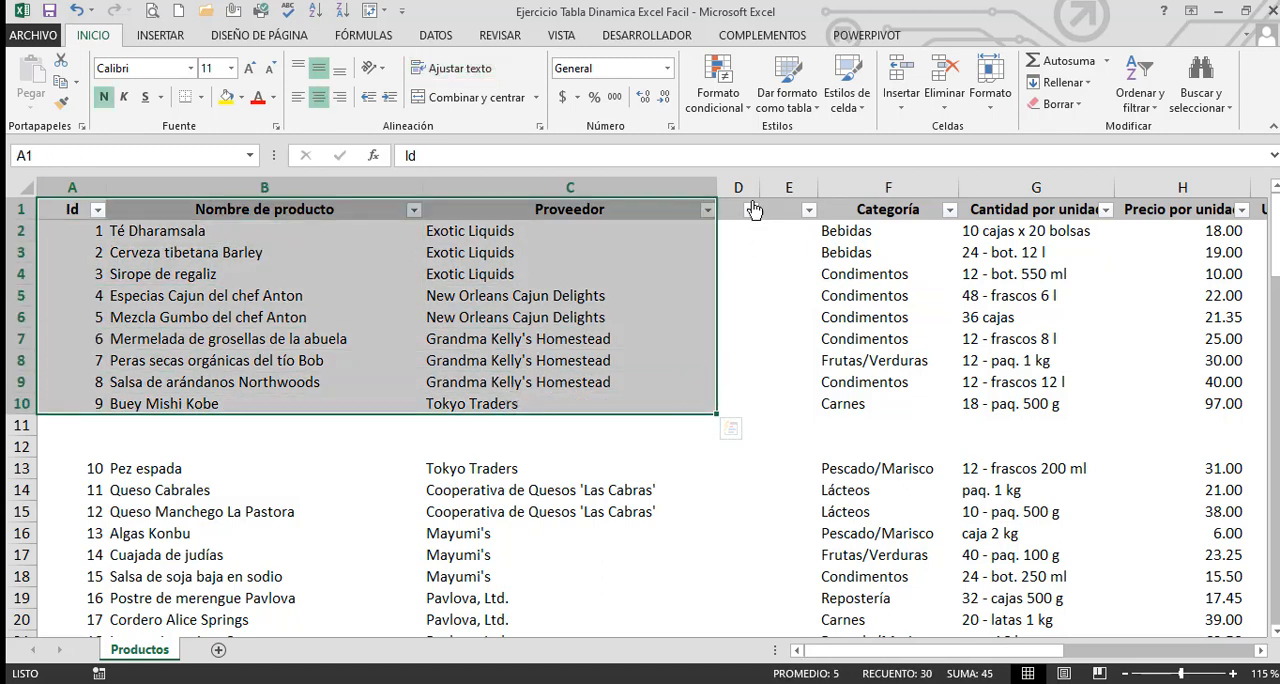
Delete the blank columns D and E between Proveedor and Categoría
{"action": "left_click_drag", "start_coordinate": [745, 195], "coordinate": [778, 196]}
{"action": "right_click", "coordinate": [771, 247]}
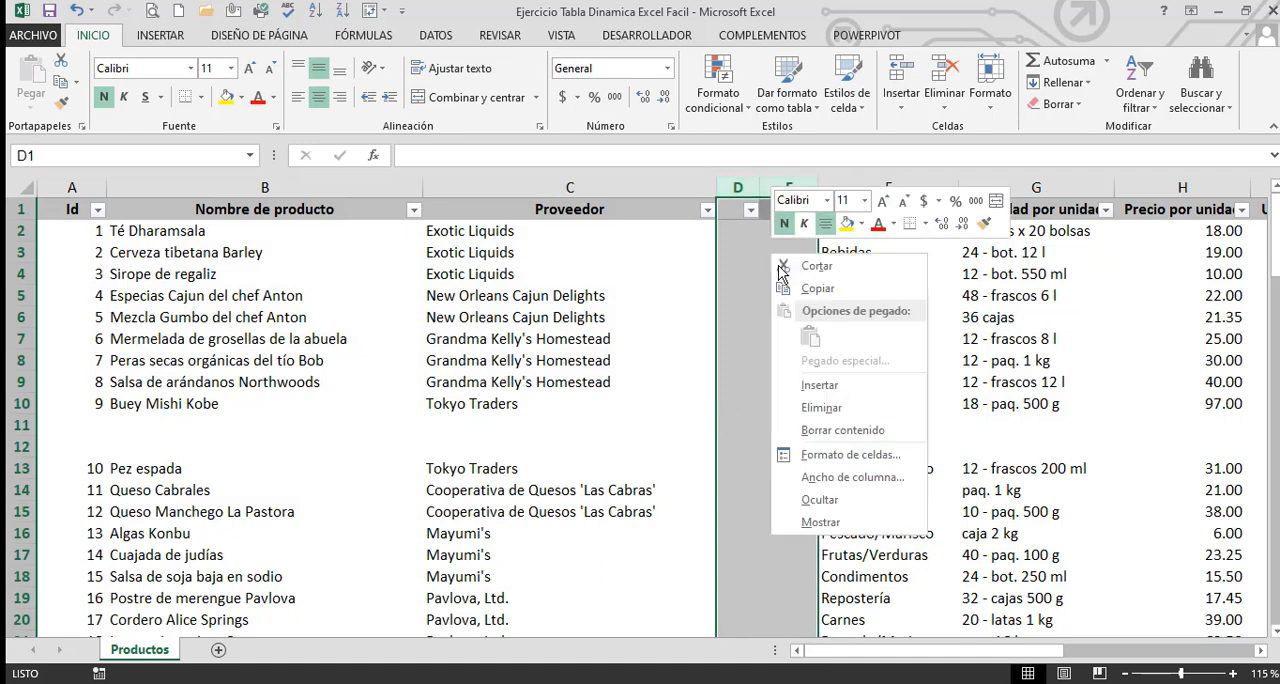
{"action": "left_click", "coordinate": [813, 408]}
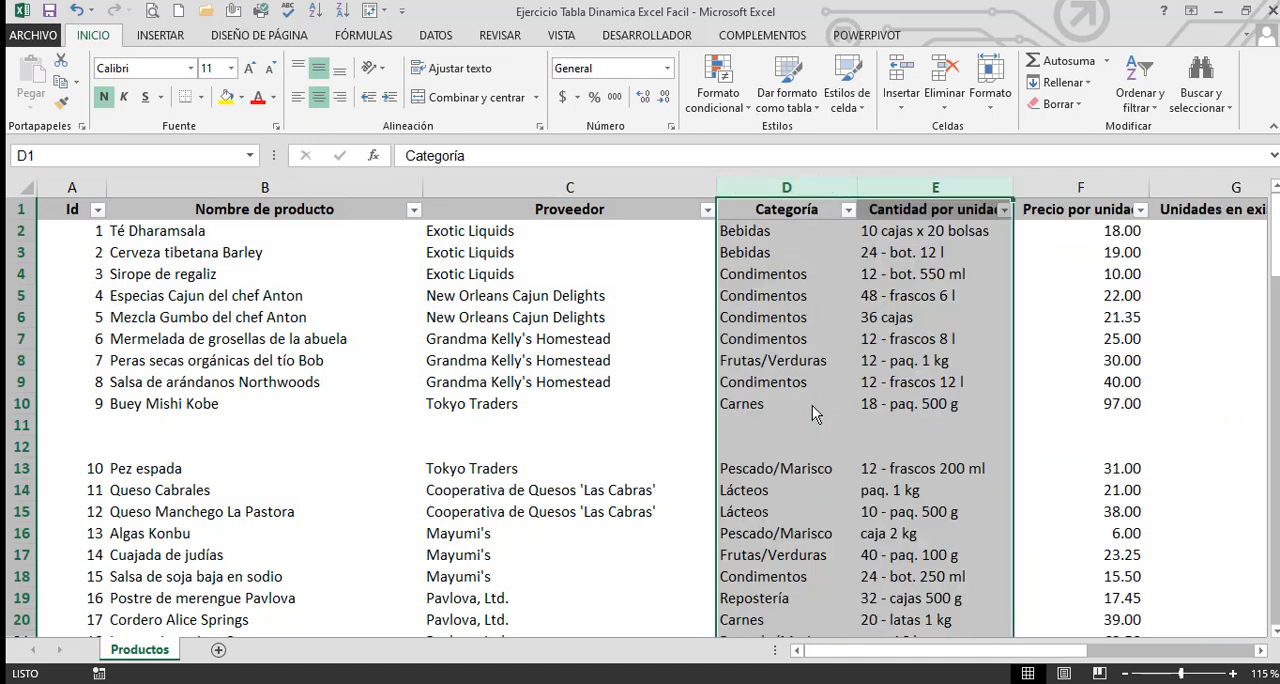
Delete the entire blank rows 11 and 12 between the products Buey Mishi Kobe and Pez espada
{"action": "left_click_drag", "start_coordinate": [163, 421], "coordinate": [163, 438]}
{"action": "right_click", "coordinate": [172, 432]}
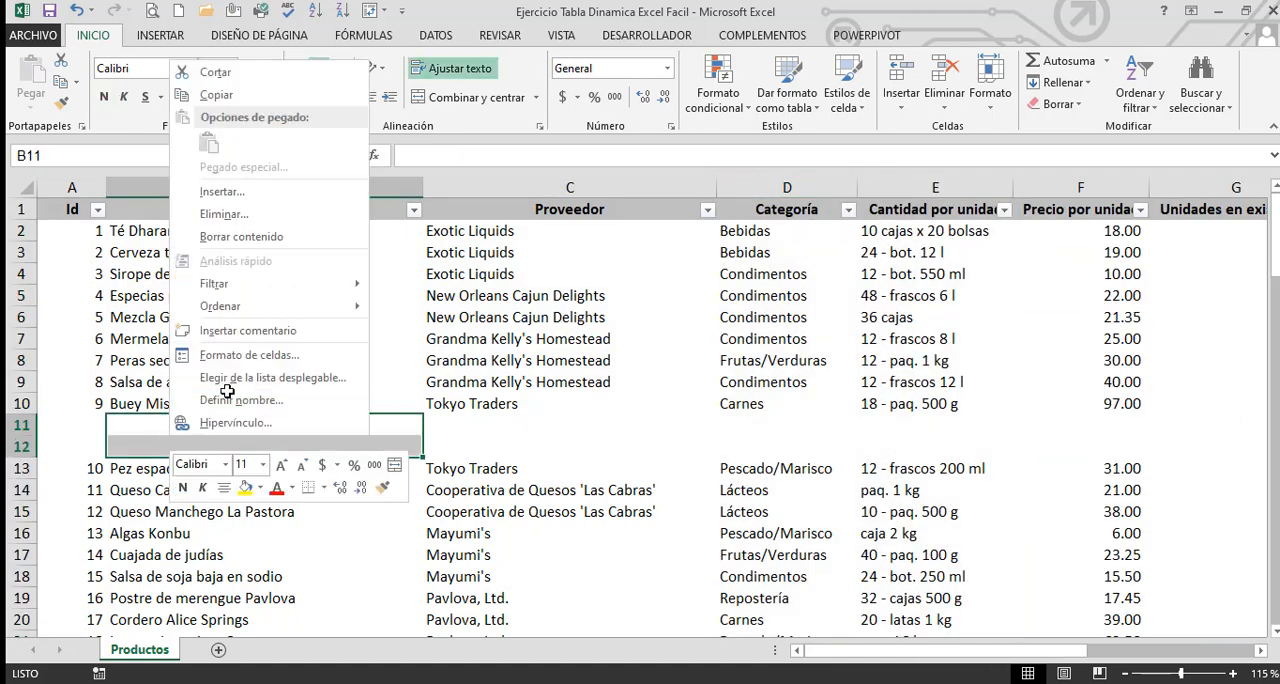
{"action": "left_click", "coordinate": [223, 214]}
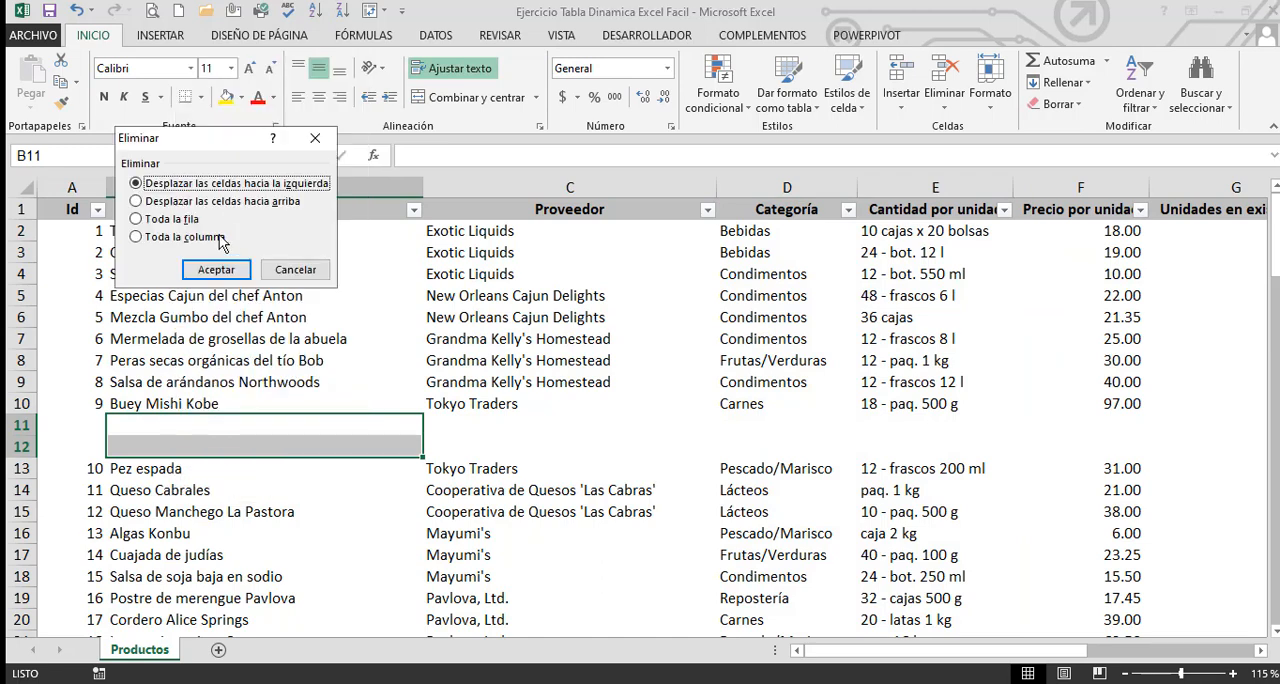
{"action": "left_click", "coordinate": [178, 219]}
{"action": "left_click", "coordinate": [216, 270]}
{"action": "left_click", "coordinate": [268, 443]}
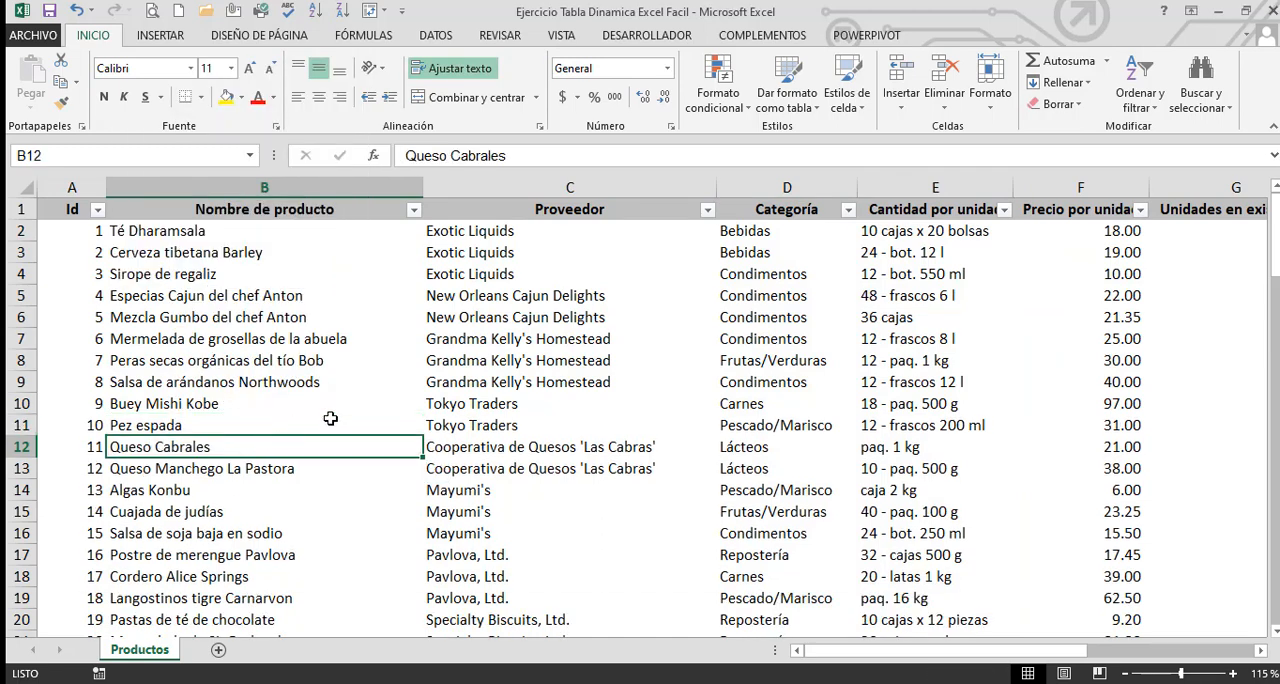
Clear the category in cell D7 as an example of a single empty cell, and undo the deletion
{"action": "left_click", "coordinate": [604, 340]}
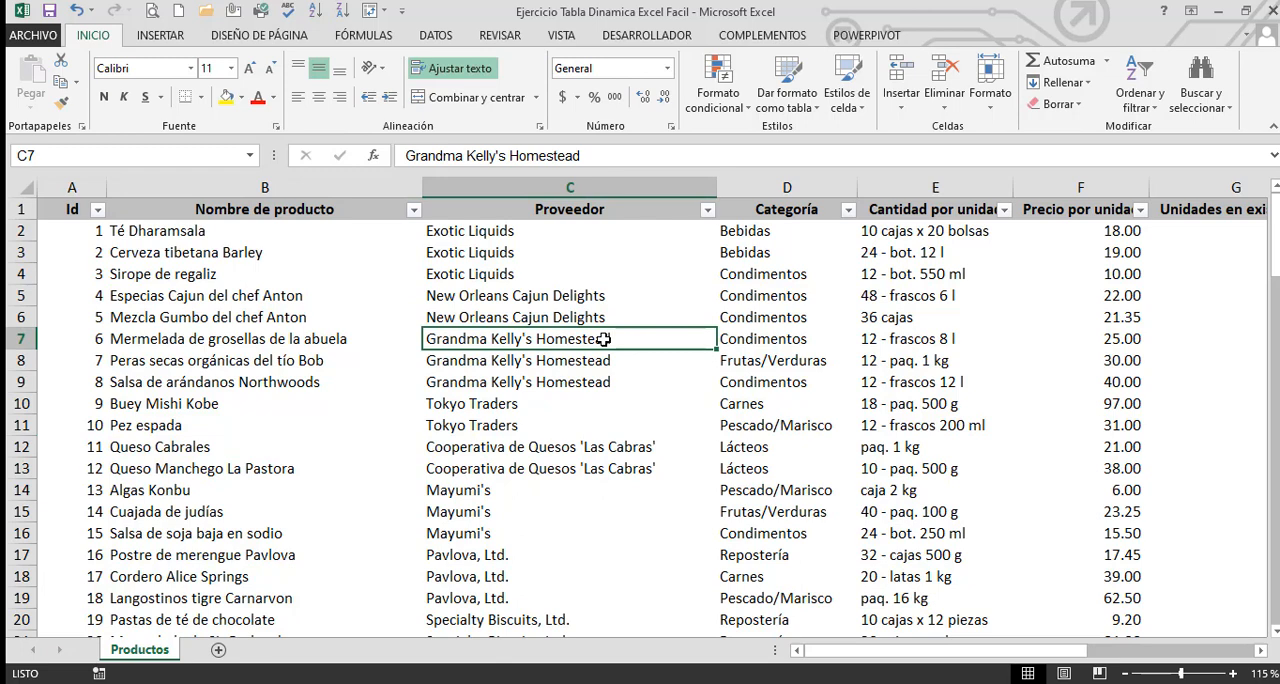
{"action": "left_click", "coordinate": [792, 334]}
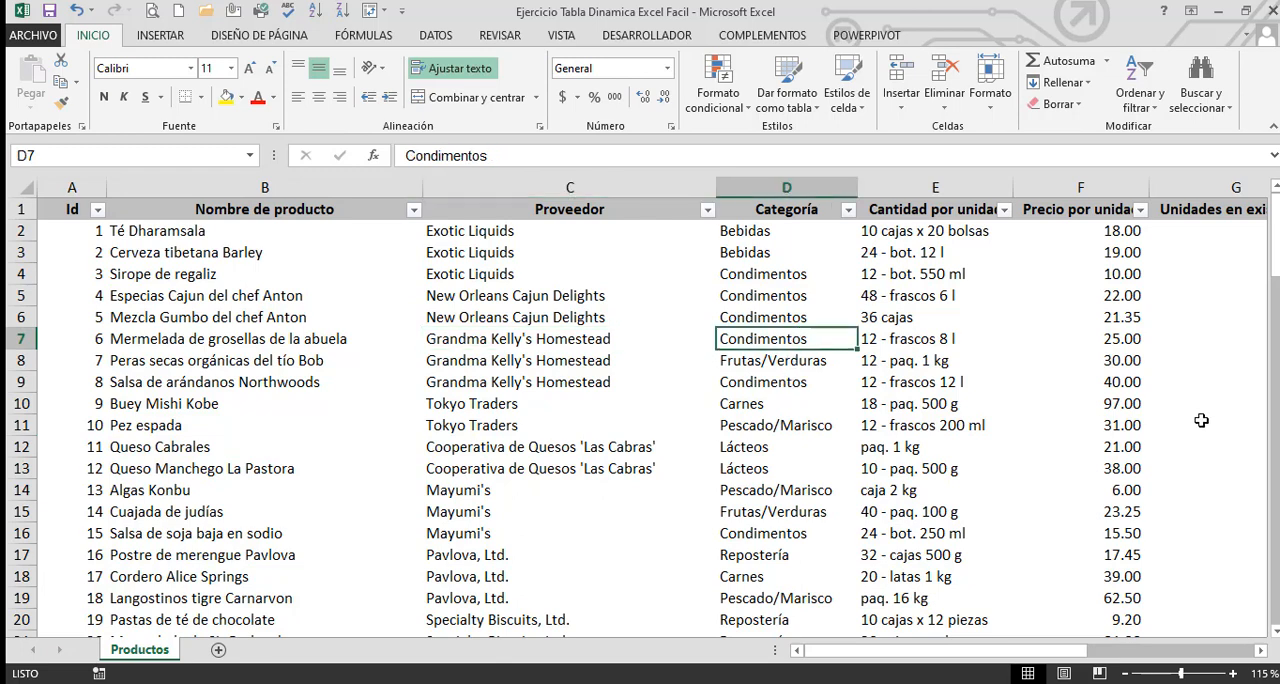
{"action": "key", "text": "Delete"}
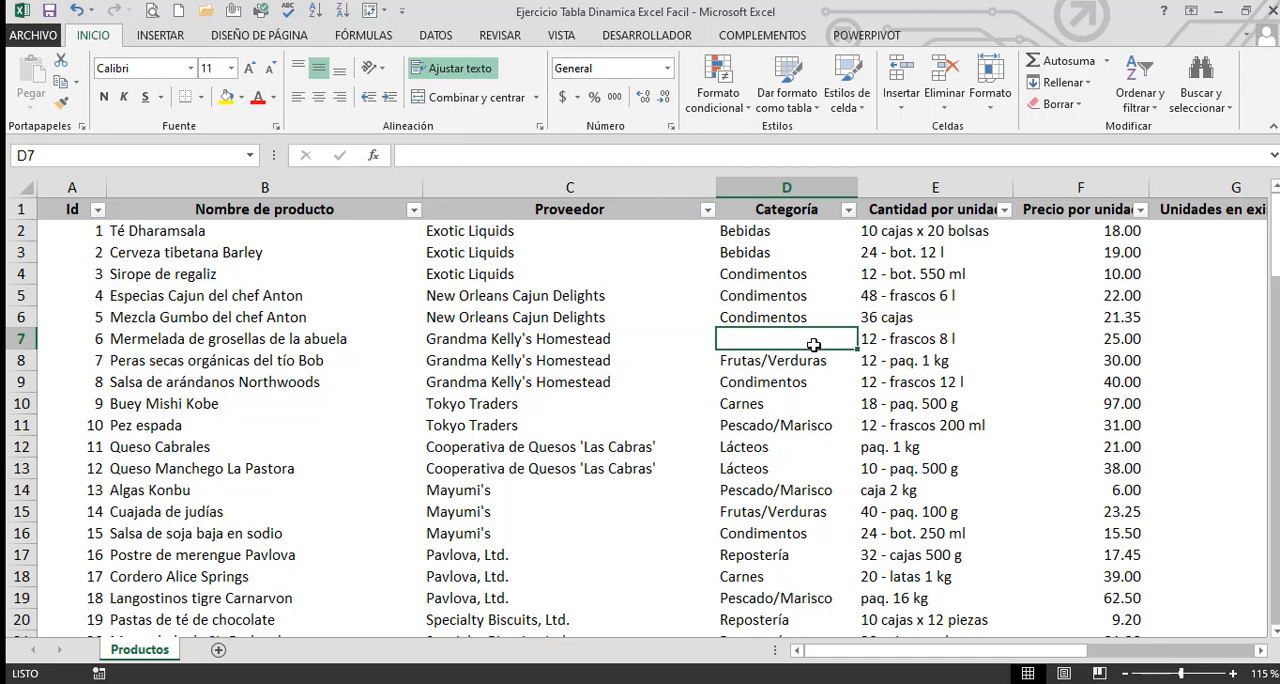
{"action": "key", "text": "ctrl+z"}
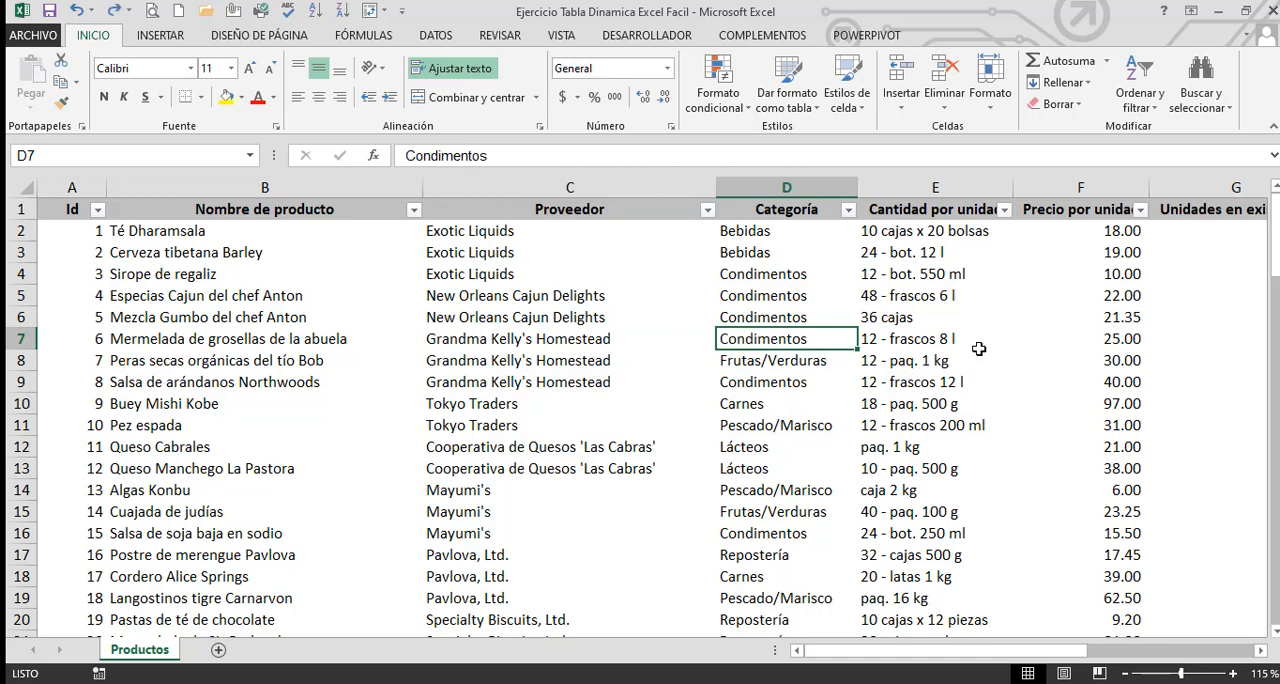
Narrow the Proveedor column
{"action": "left_click", "coordinate": [908, 417]}
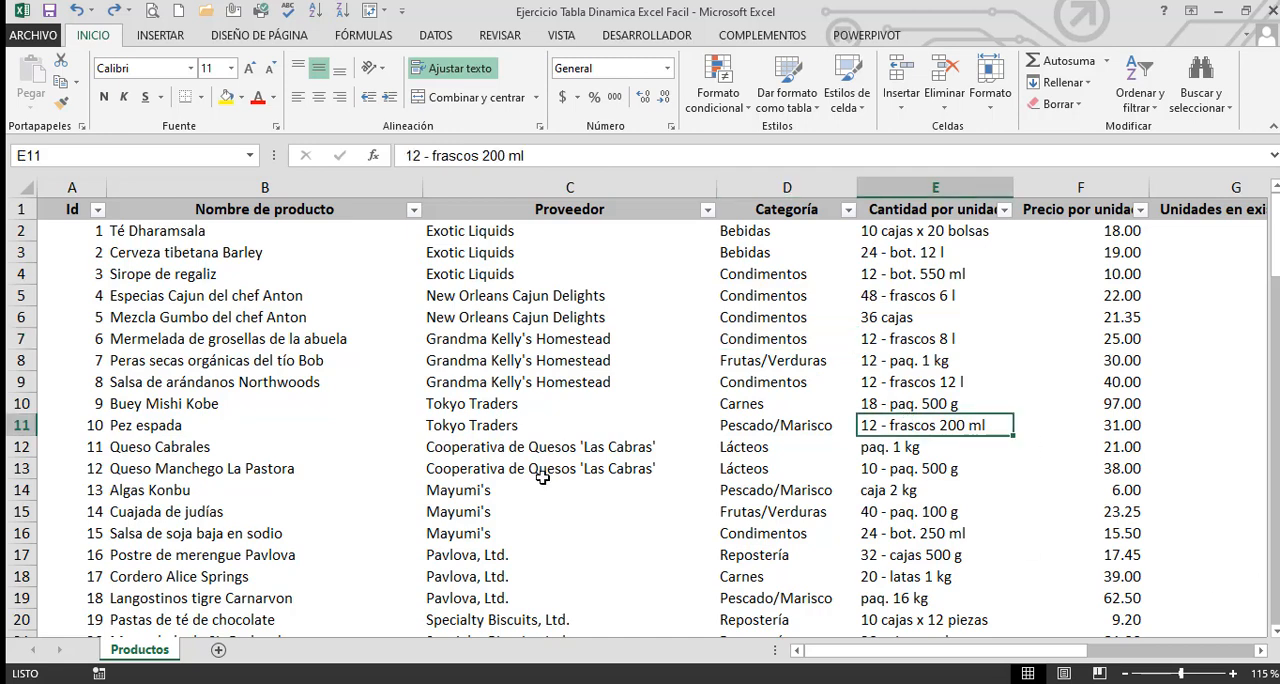
{"action": "left_click", "coordinate": [620, 420]}
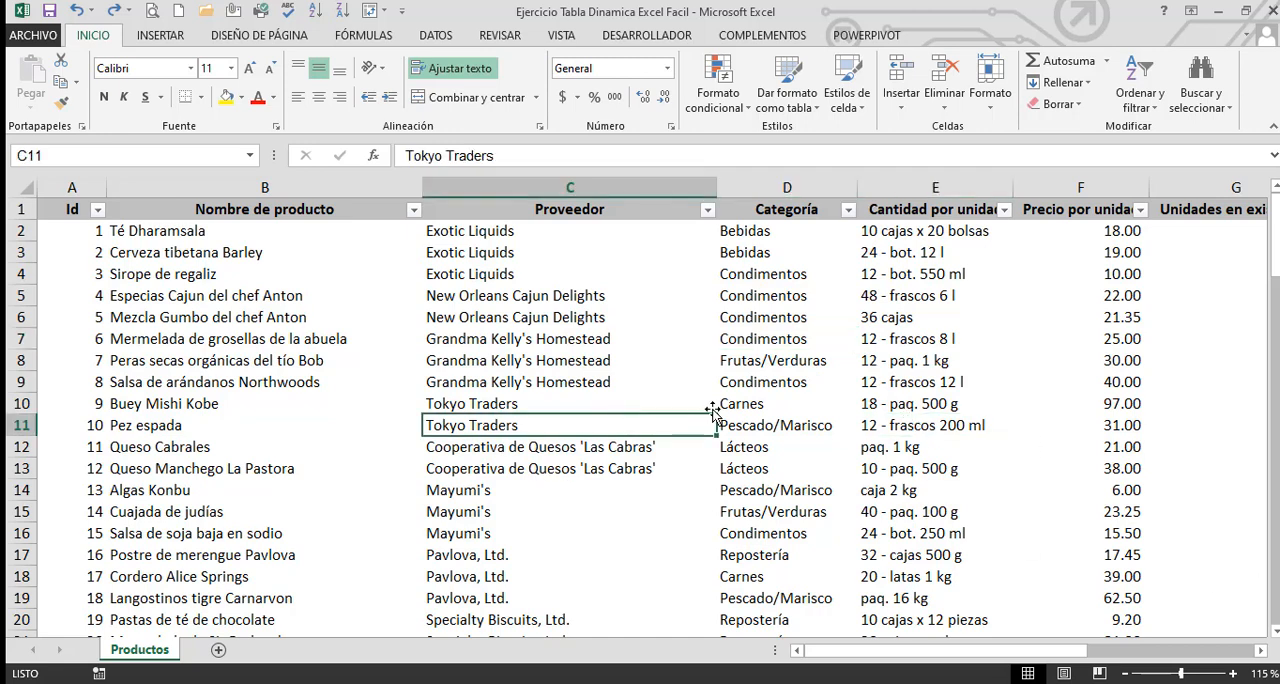
{"action": "left_click_drag", "start_coordinate": [713, 188], "coordinate": [655, 188]}
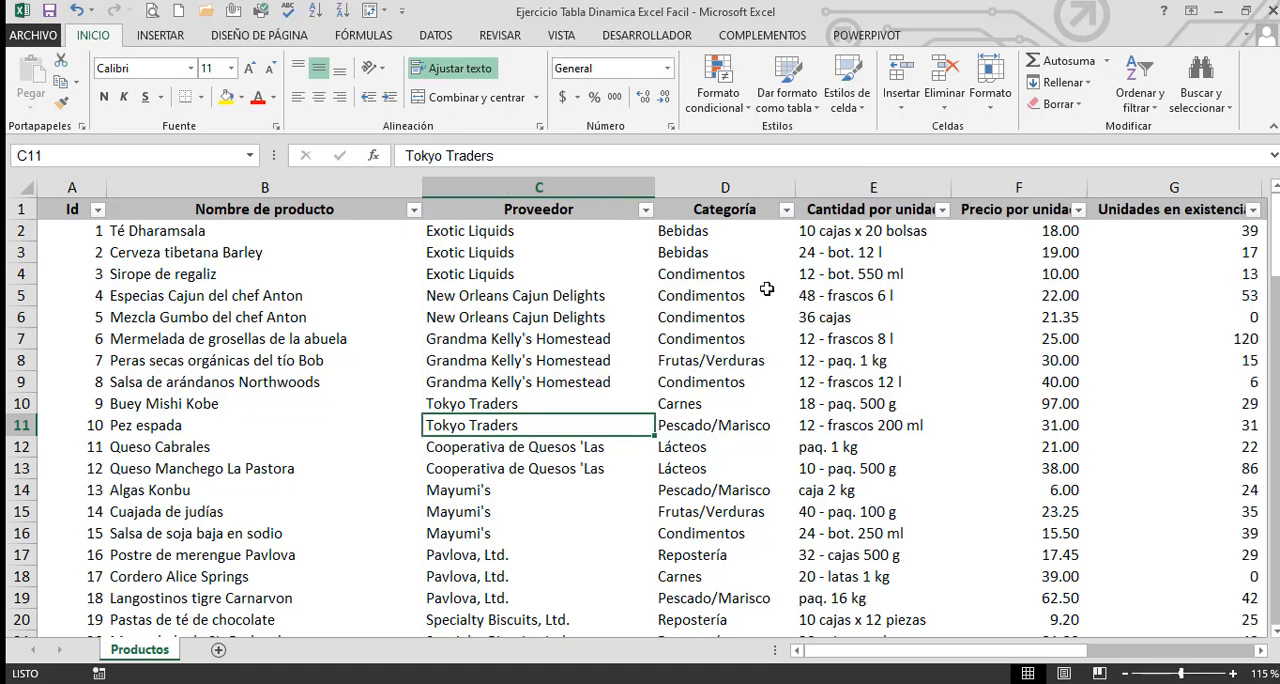
Examine the table's columns along row 7 across to Mes and back to Id
{"action": "left_click", "coordinate": [808, 338]}
{"action": "key", "text": "Right"}
{"action": "key", "text": "Right"}
{"action": "key", "text": "Right"}
{"action": "key", "text": "Right"}
{"action": "key", "text": "Right"}
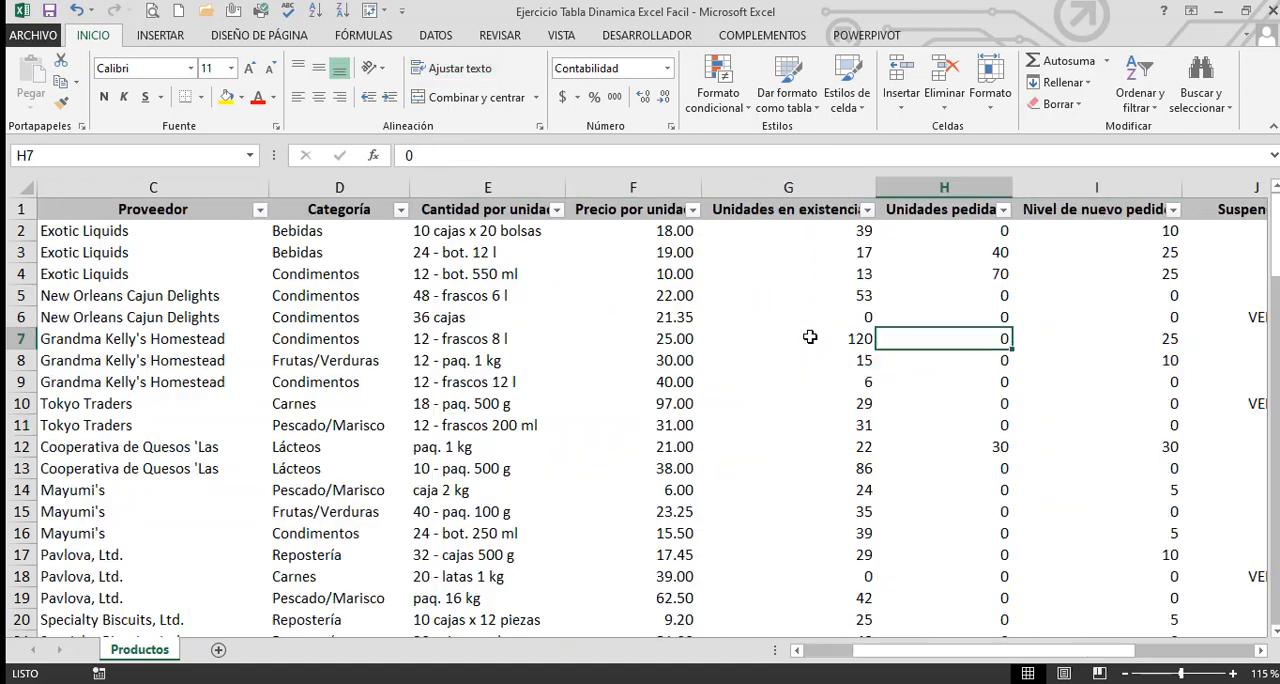
{"action": "key", "text": "Right"}
{"action": "key", "text": "Right"}
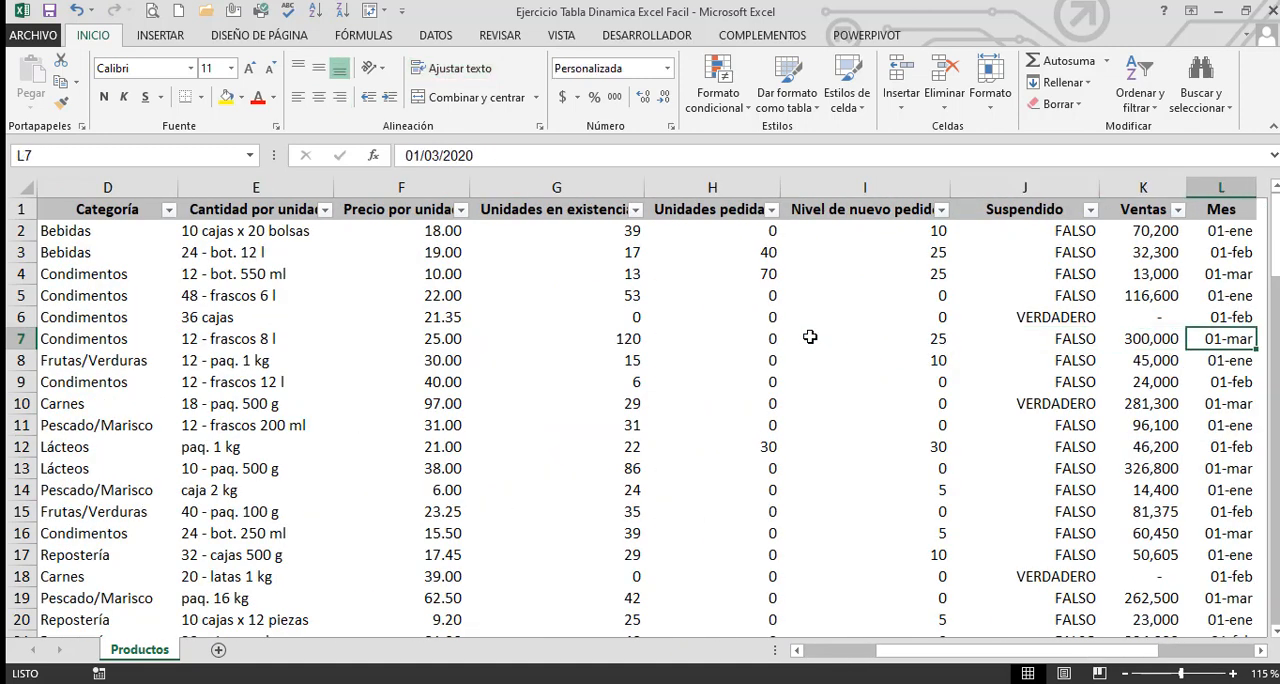
{"action": "key", "text": "Left"}
{"action": "key", "text": "Left"}
{"action": "key", "text": "Left"}
{"action": "key", "text": "Left"}
{"action": "key", "text": "Left"}
{"action": "key", "text": "Left"}
{"action": "key", "text": "Left"}
{"action": "key", "text": "Left"}
{"action": "key", "text": "Left"}
{"action": "key", "text": "Left"}
{"action": "key", "text": "Left"}
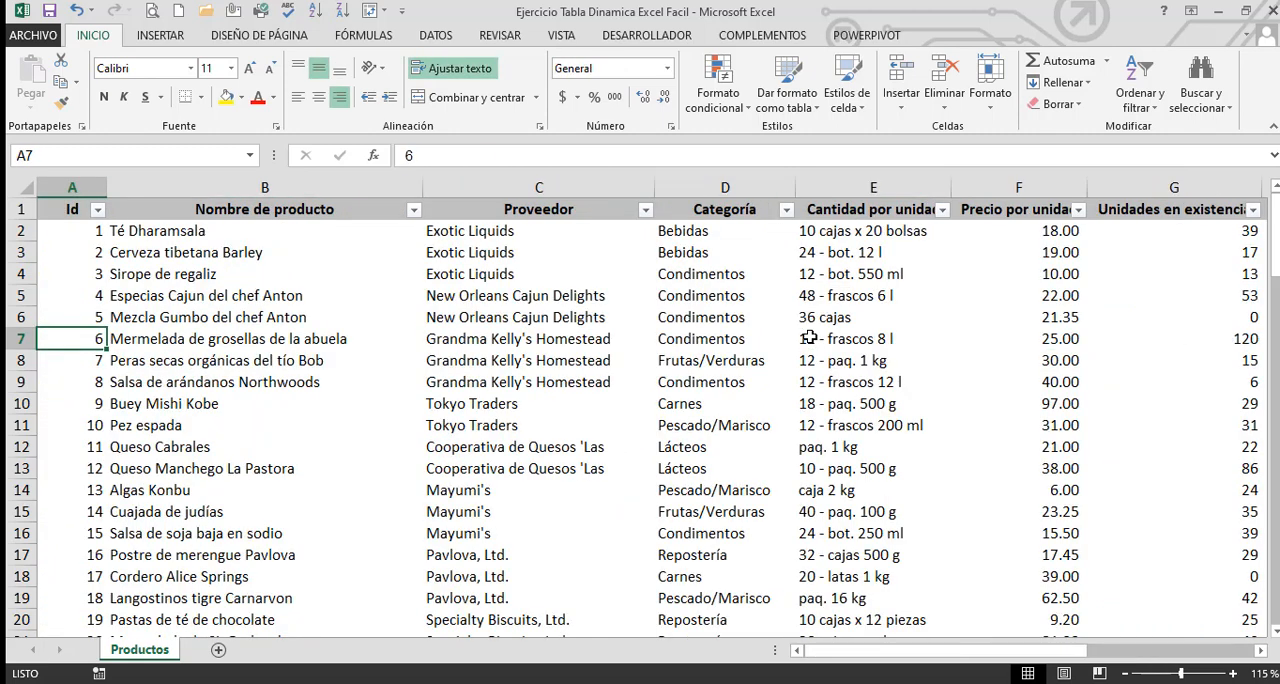
Go to the Id header in A1 and highlight the contiguous block A1:D12
{"action": "key", "text": "Up"}
{"action": "key", "text": "Up"}
{"action": "key", "text": "Up"}
{"action": "key", "text": "Up"}
{"action": "key", "text": "Up"}
{"action": "key", "text": "Up"}
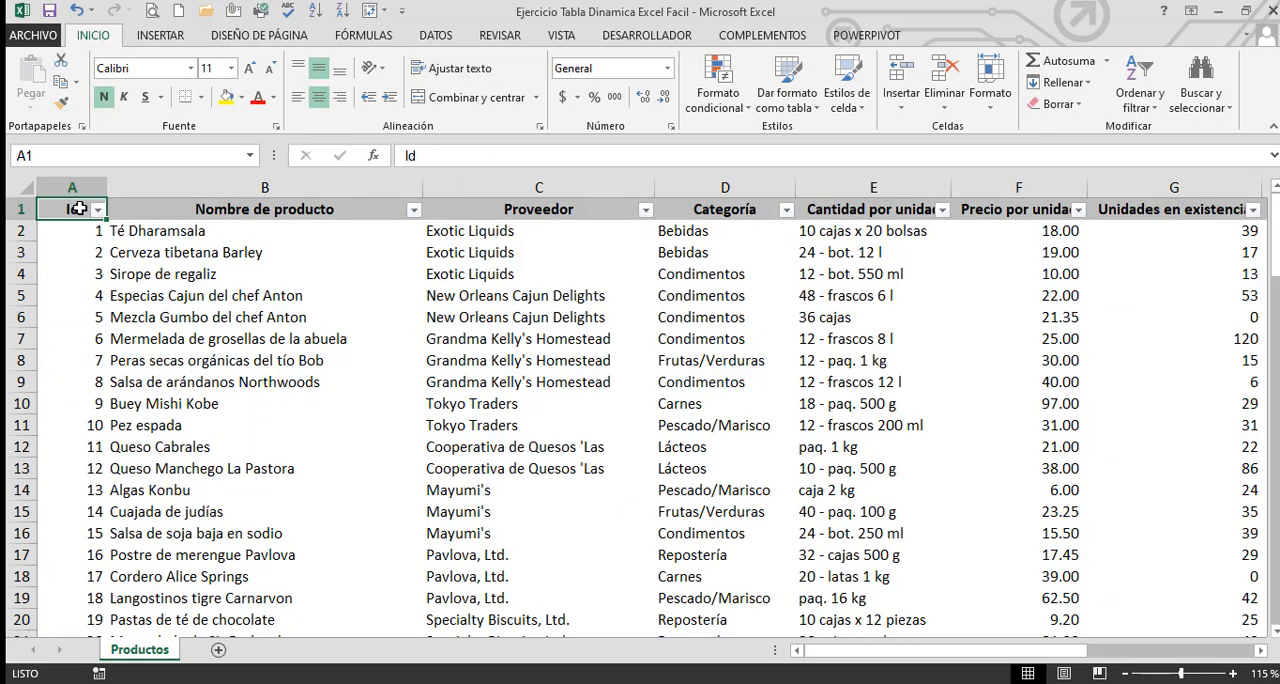
{"action": "left_click_drag", "start_coordinate": [100, 208], "coordinate": [655, 447]}
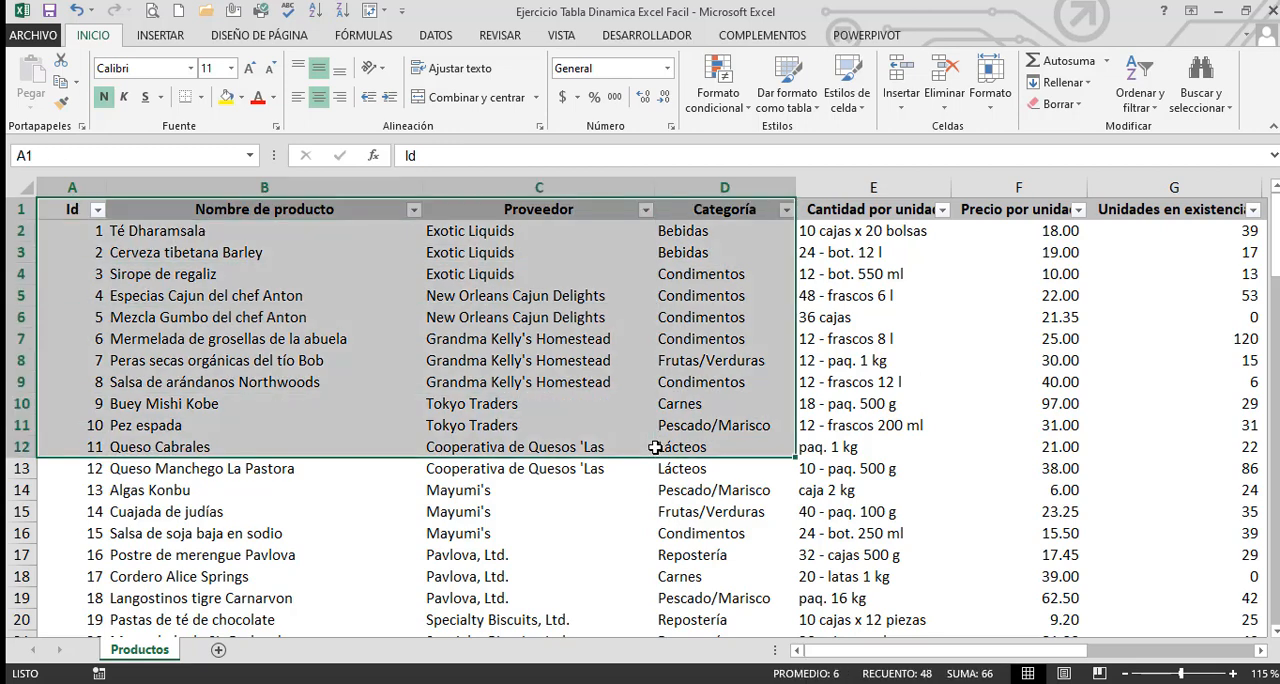
{"action": "left_click", "coordinate": [516, 338]}
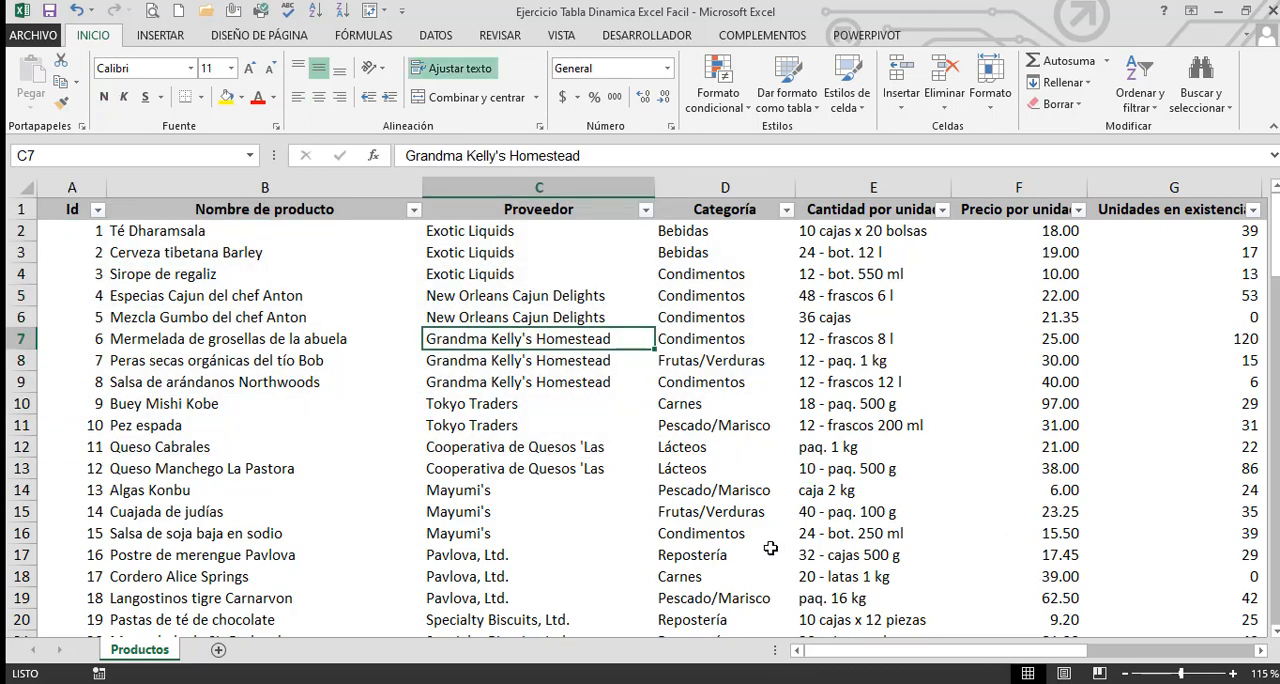
Create a pivot table from the range Productos!$A$1:$L$78 on a new worksheet
{"action": "left_click", "coordinate": [723, 534]}
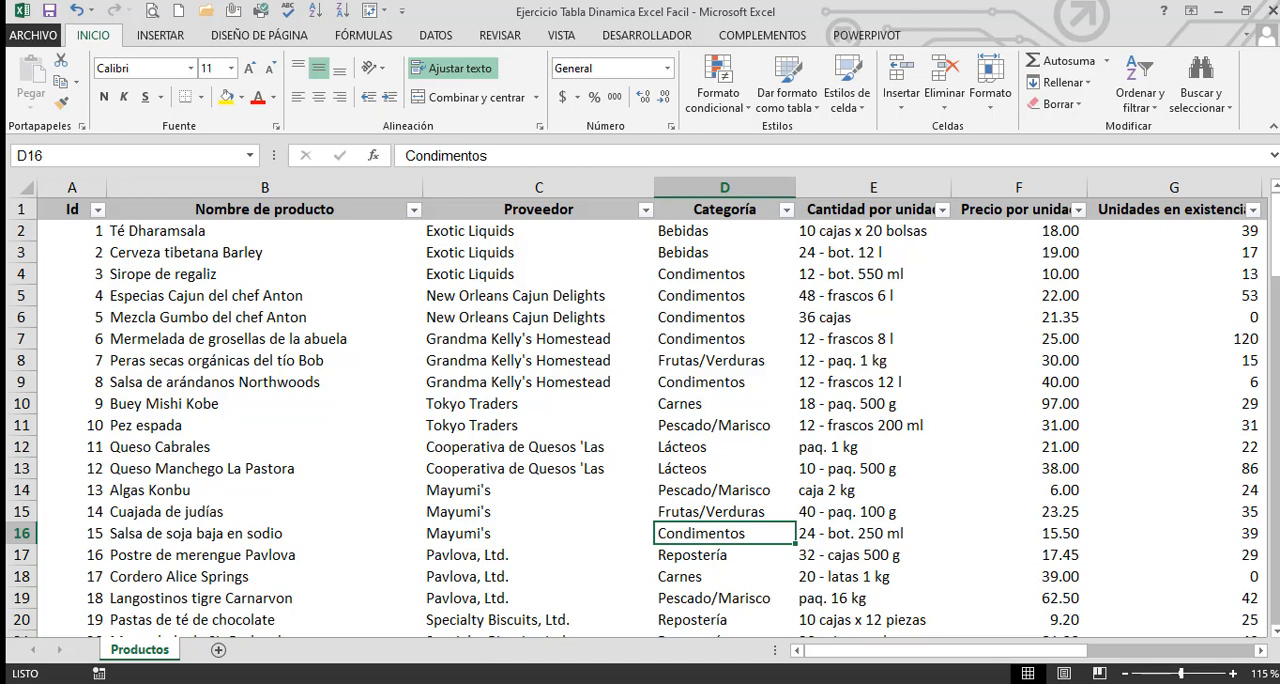
{"action": "left_click", "coordinate": [162, 36]}
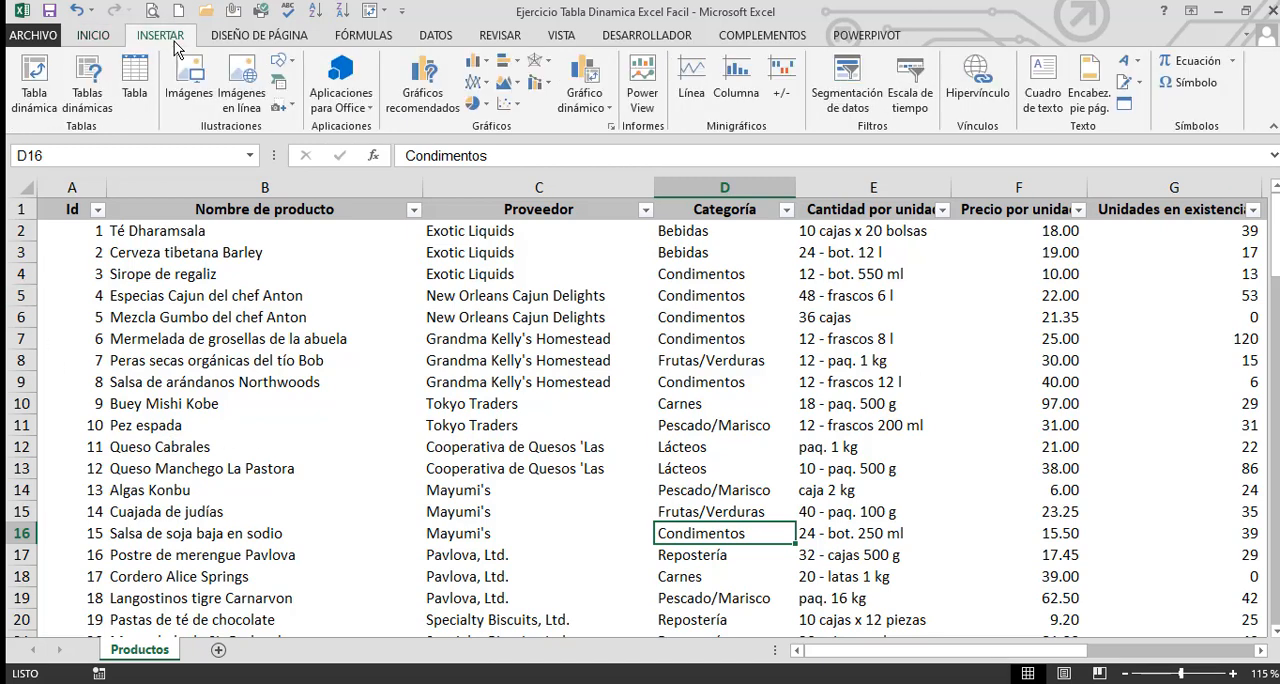
{"action": "left_click", "coordinate": [35, 93]}
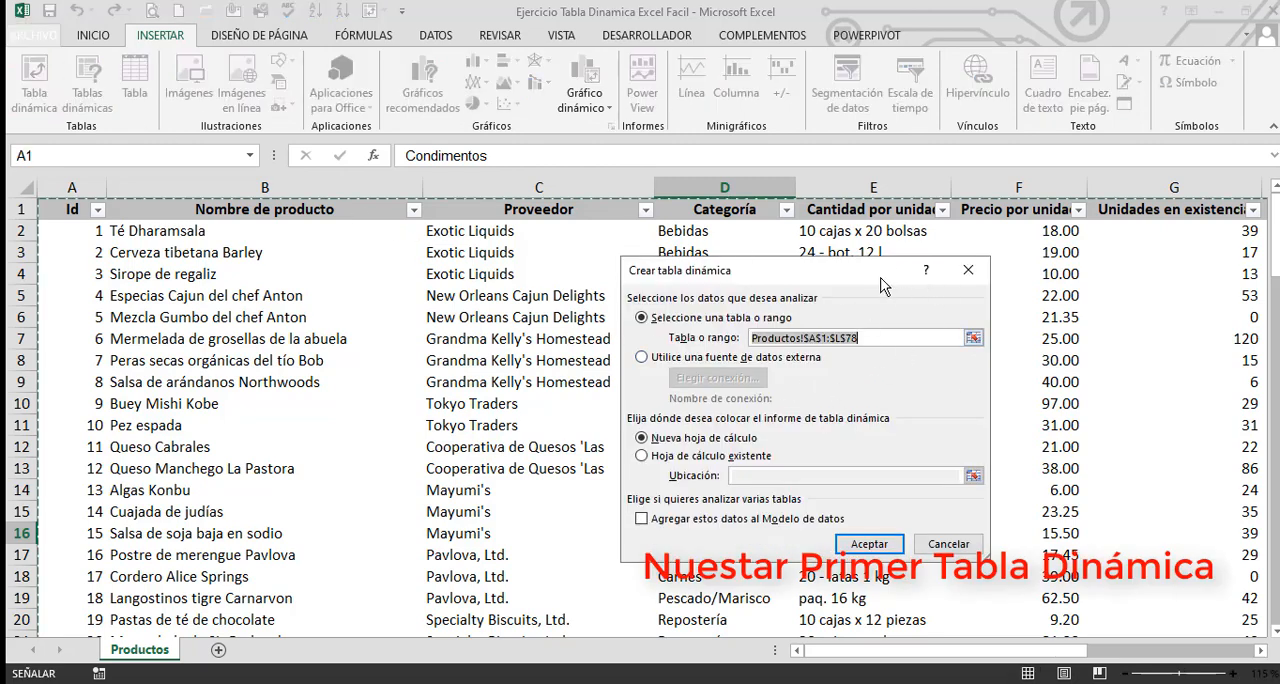
{"action": "left_click", "coordinate": [880, 543]}
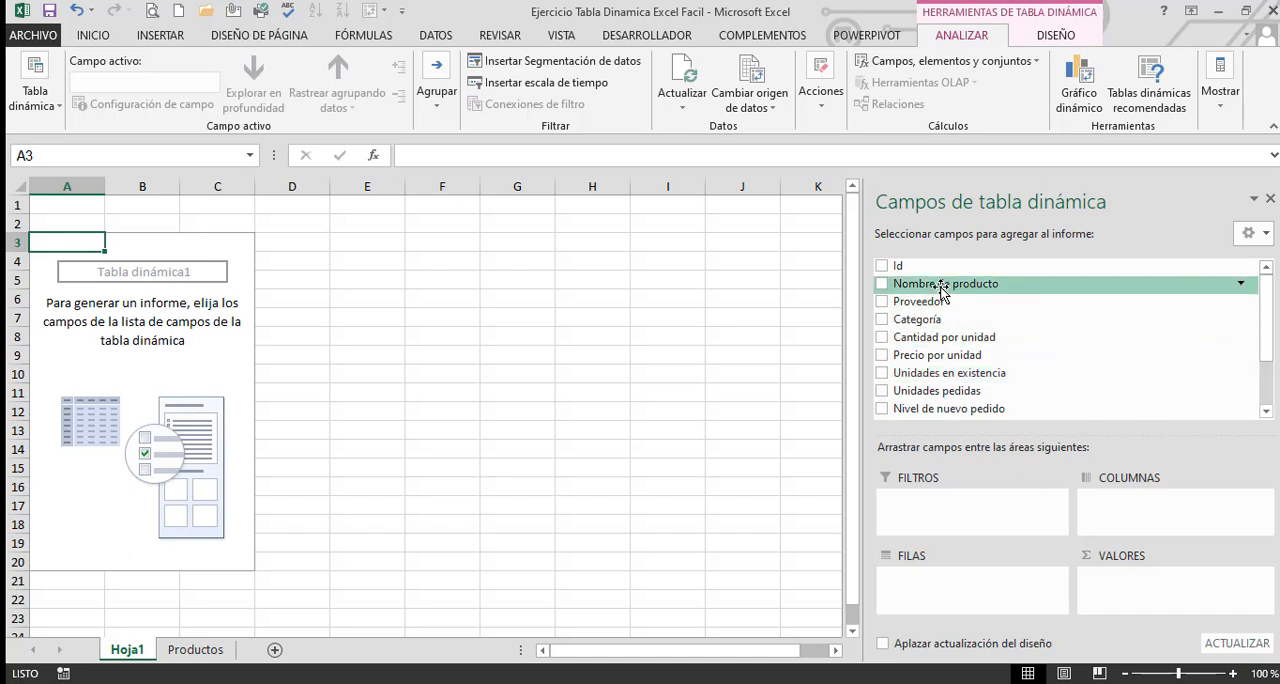
Try placing Nombre de producto in the pivot table's rows area, look through the product list, and remove the field again
{"action": "left_click_drag", "start_coordinate": [940, 290], "coordinate": [960, 586]}
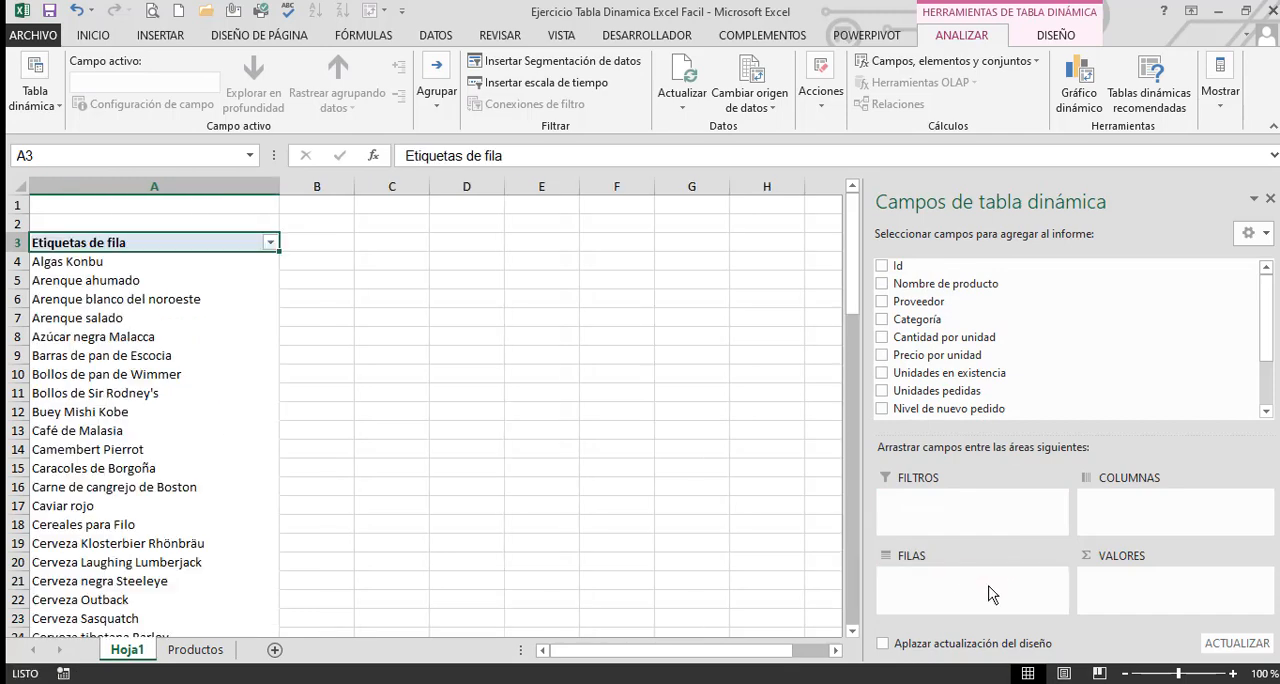
{"action": "scroll", "coordinate": [130, 319], "scroll_direction": "down", "scroll_amount": 14}
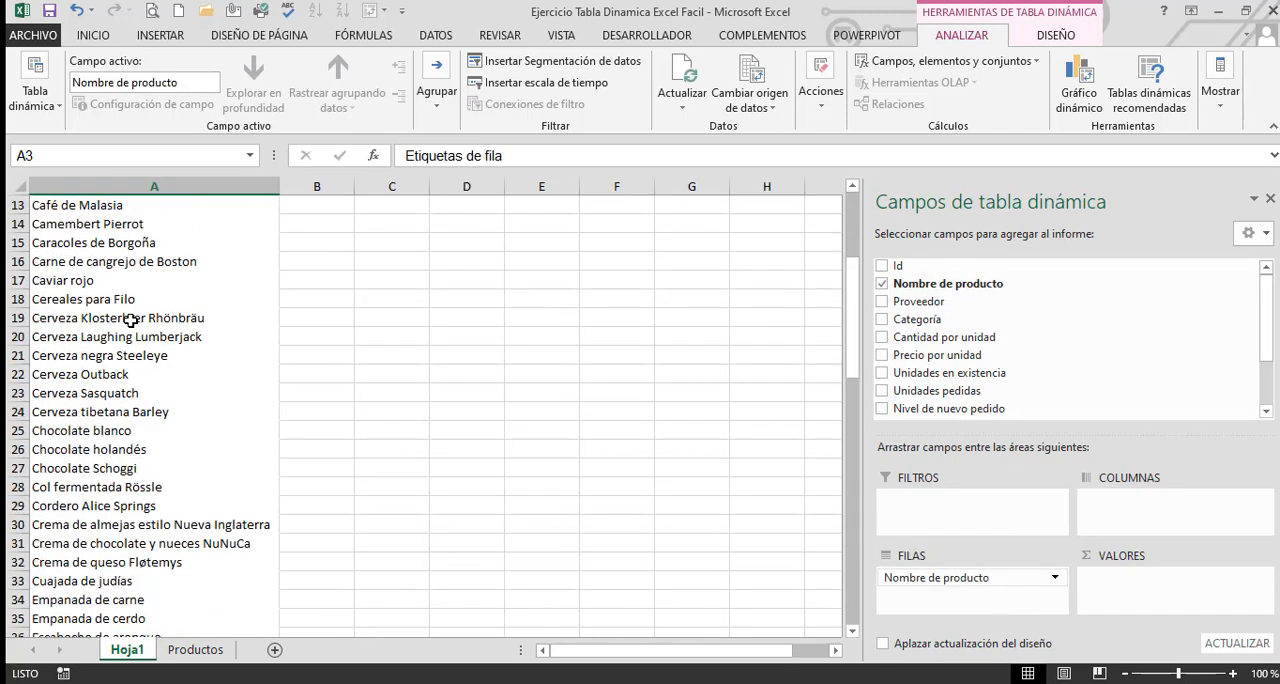
{"action": "scroll", "coordinate": [151, 437], "scroll_direction": "down", "scroll_amount": 4}
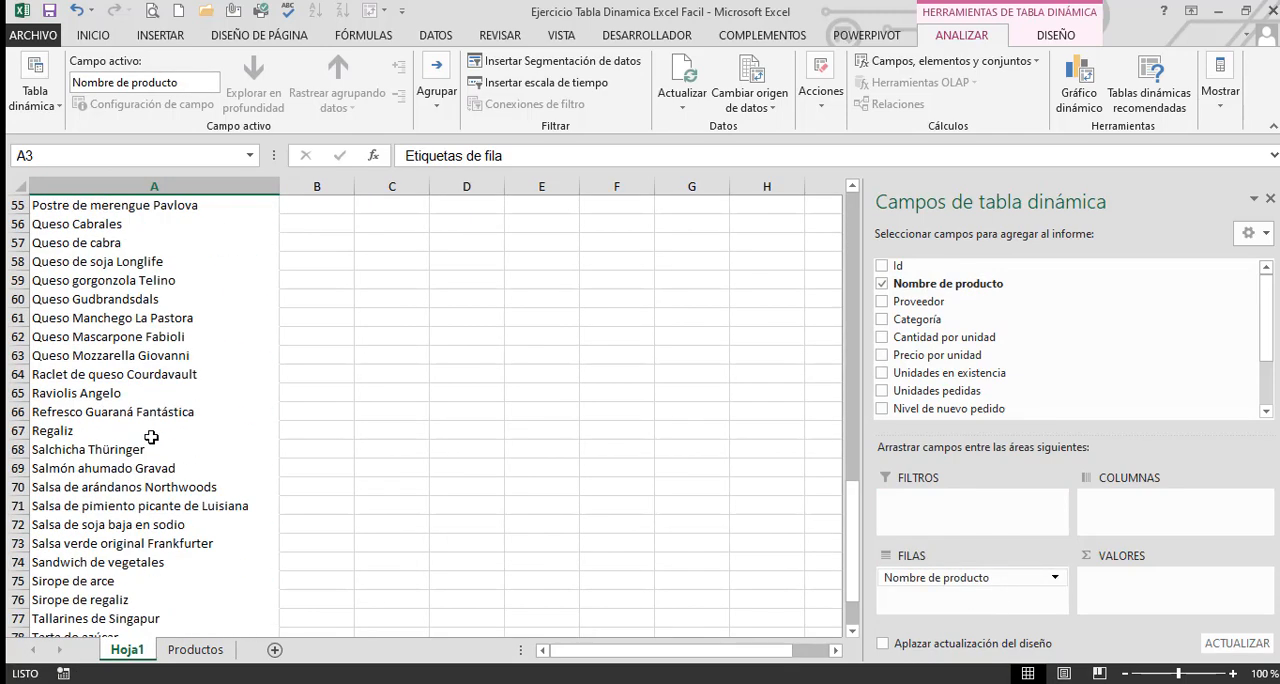
{"action": "scroll", "coordinate": [151, 437], "scroll_direction": "up", "scroll_amount": 18}
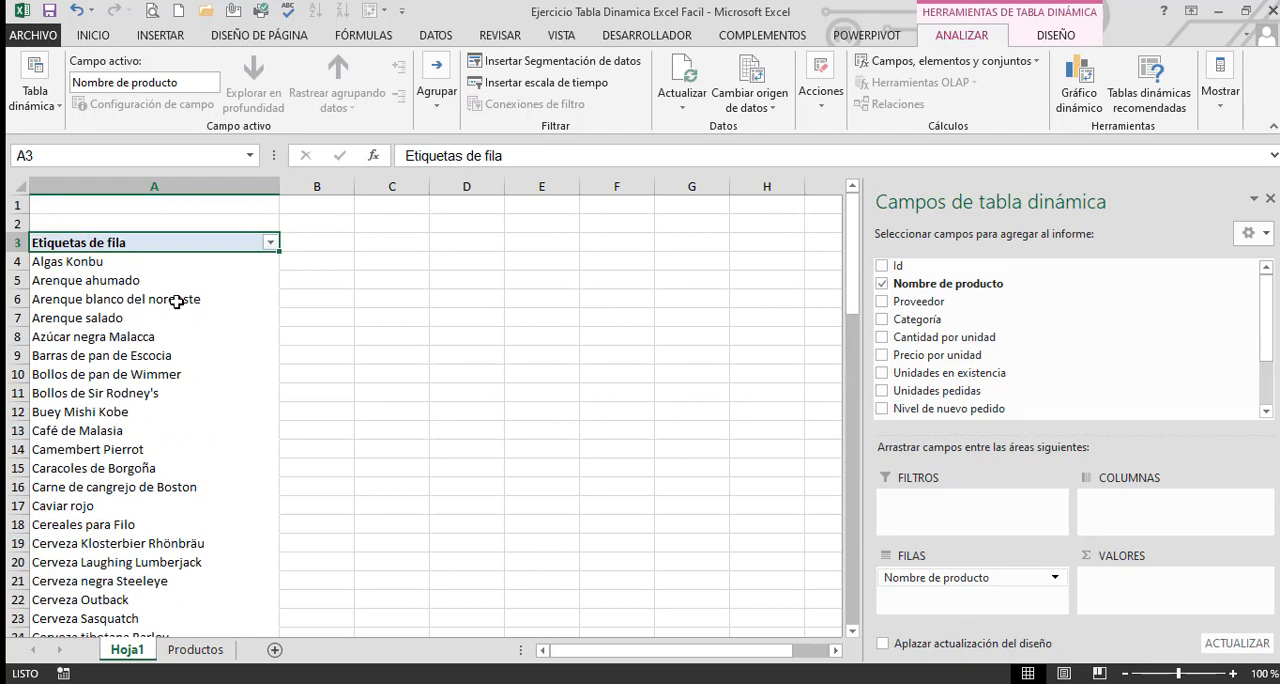
{"action": "left_click_drag", "start_coordinate": [914, 578], "coordinate": [1087, 338]}
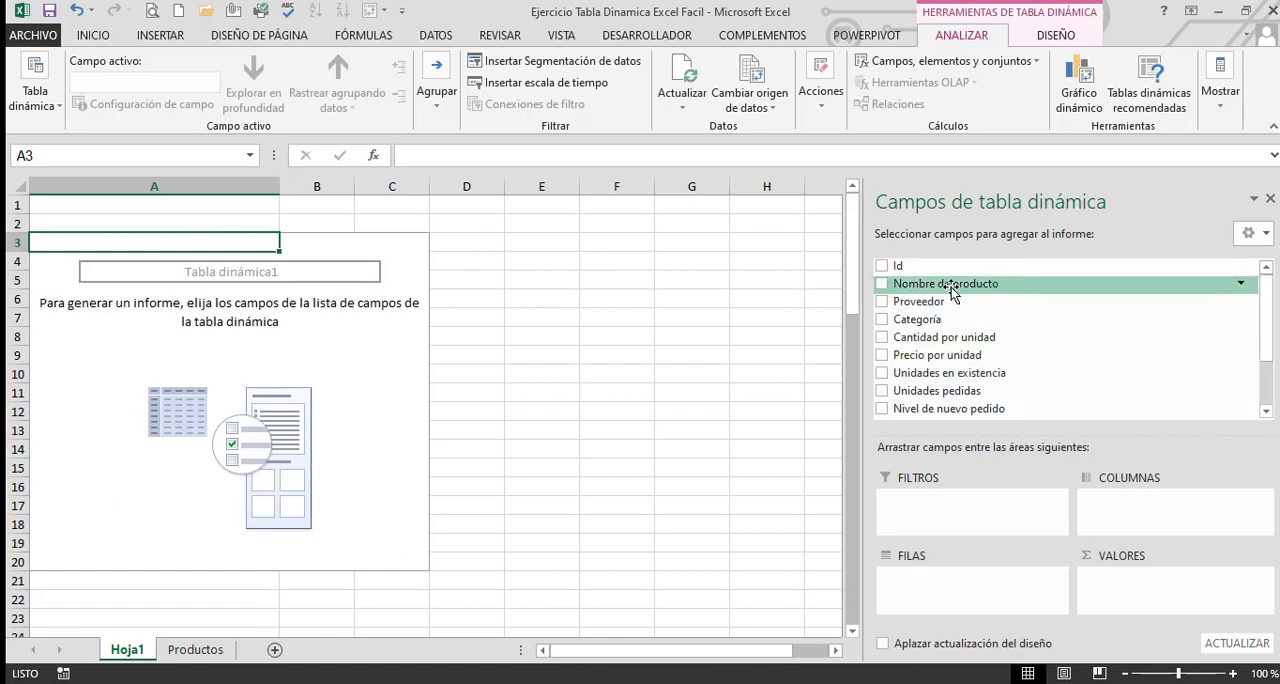
Add the Nombre de producto field to the pivot table's rows and look over the listed products
{"action": "left_click", "coordinate": [882, 286]}
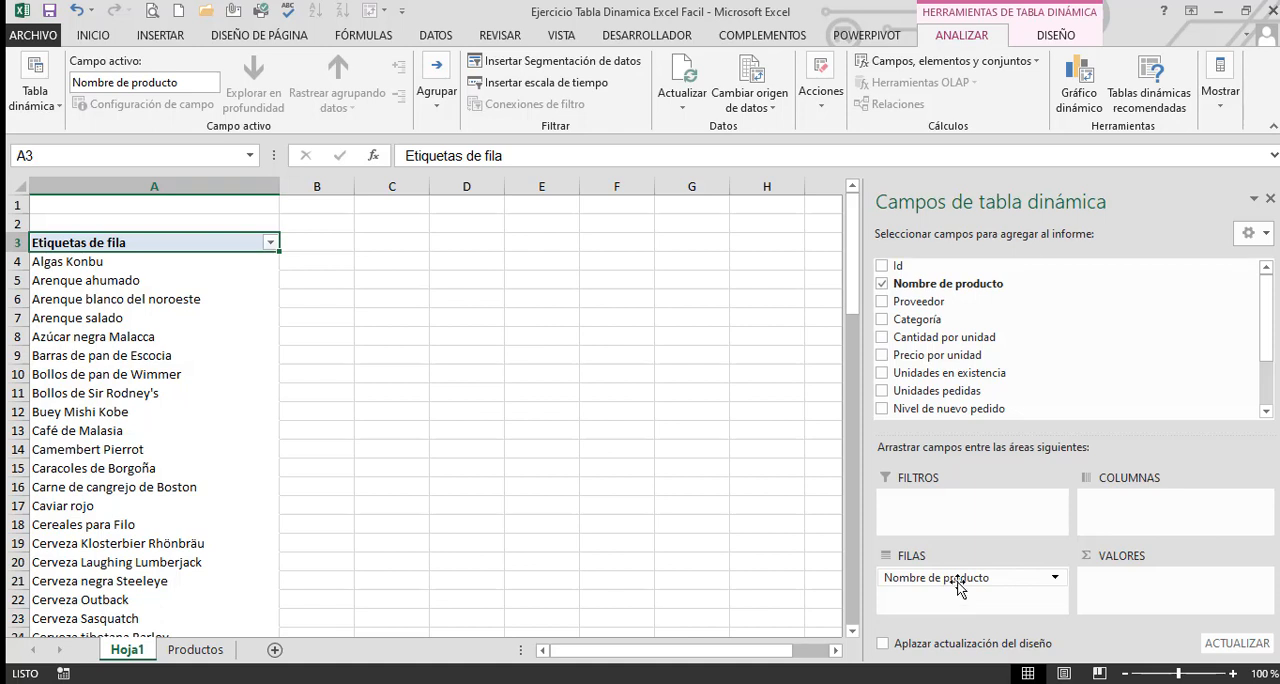
{"action": "scroll", "coordinate": [1097, 362], "scroll_direction": "down", "scroll_amount": 1}
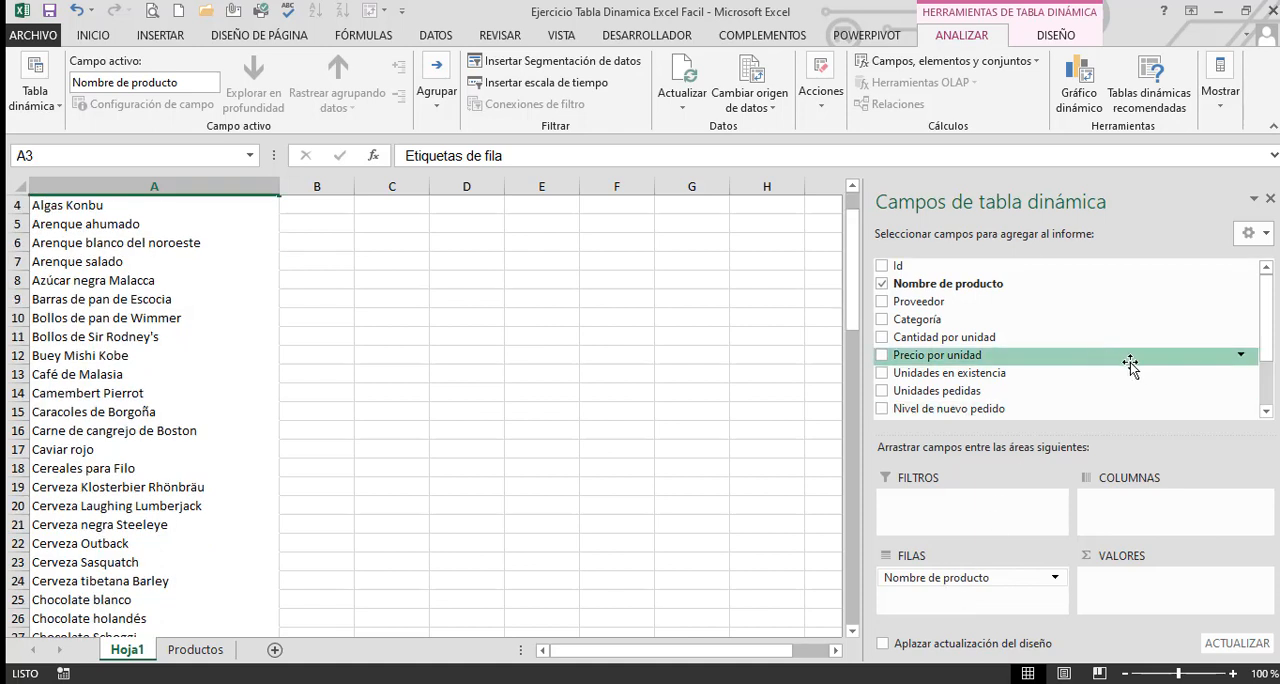
{"action": "scroll", "coordinate": [1090, 350], "scroll_direction": "down", "scroll_amount": 2}
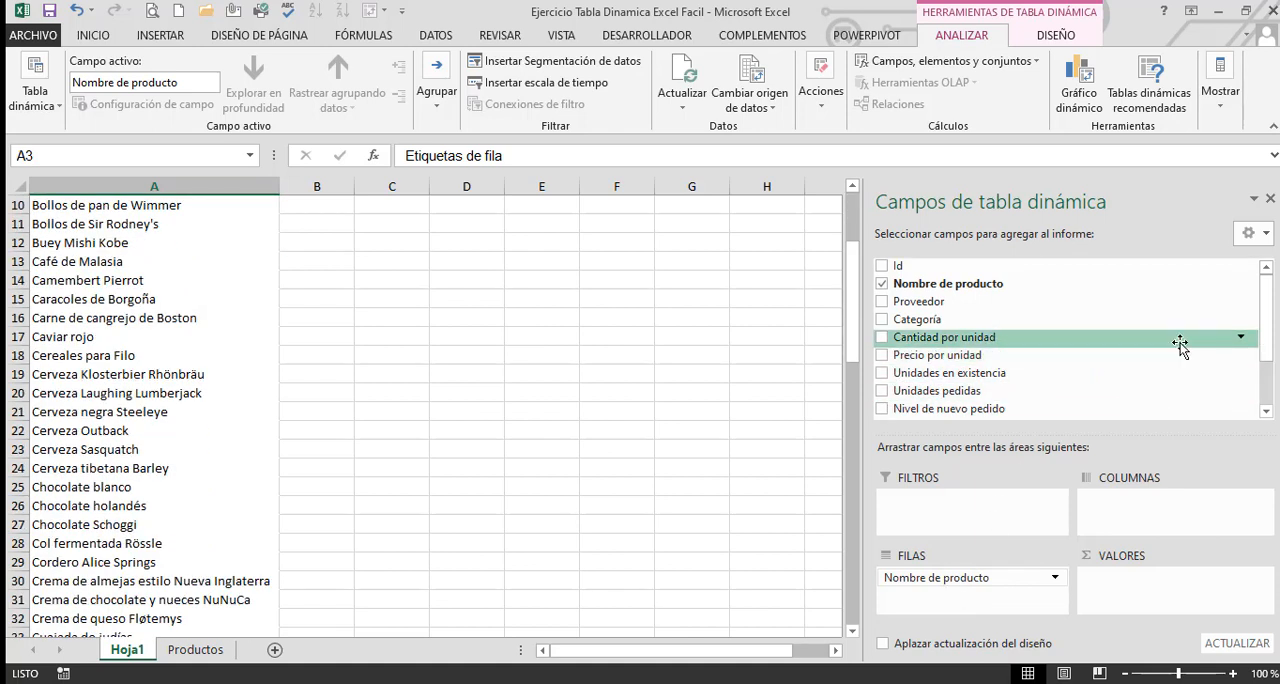
Add the Ventas field to the pivot table's values as a sum and highlight the first sales amounts
{"action": "left_click_drag", "start_coordinate": [1265, 330], "coordinate": [1270, 395]}
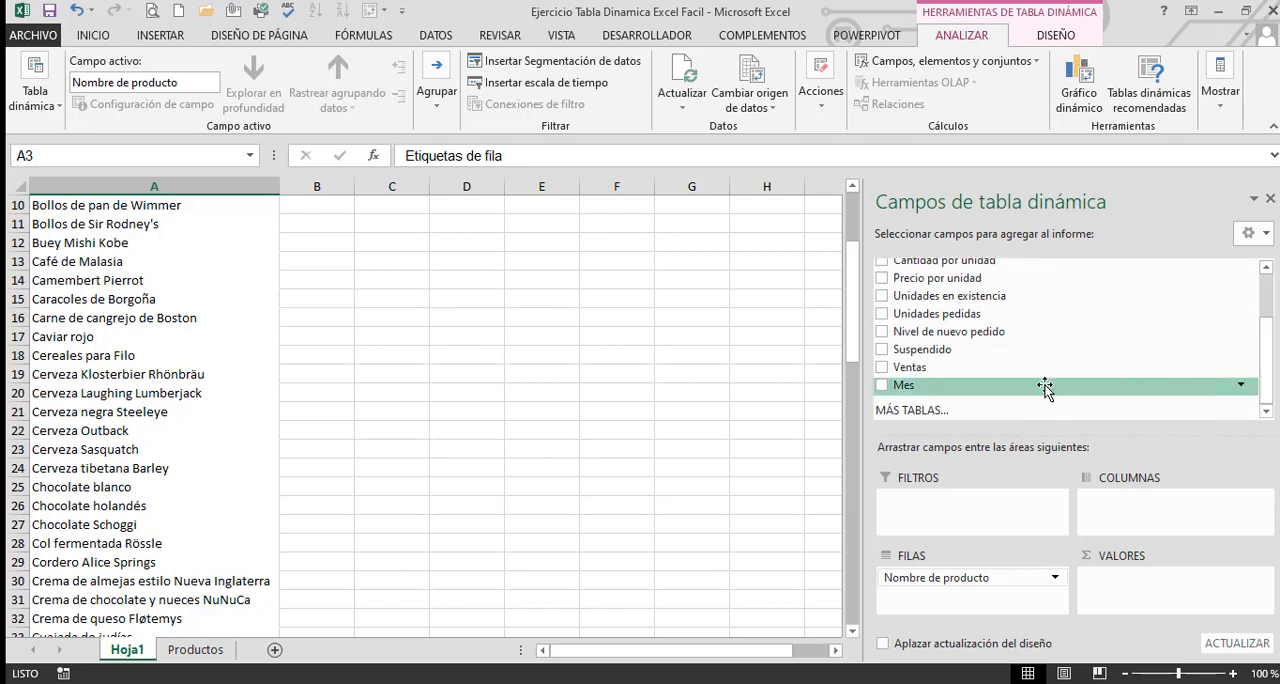
{"action": "left_click", "coordinate": [882, 369]}
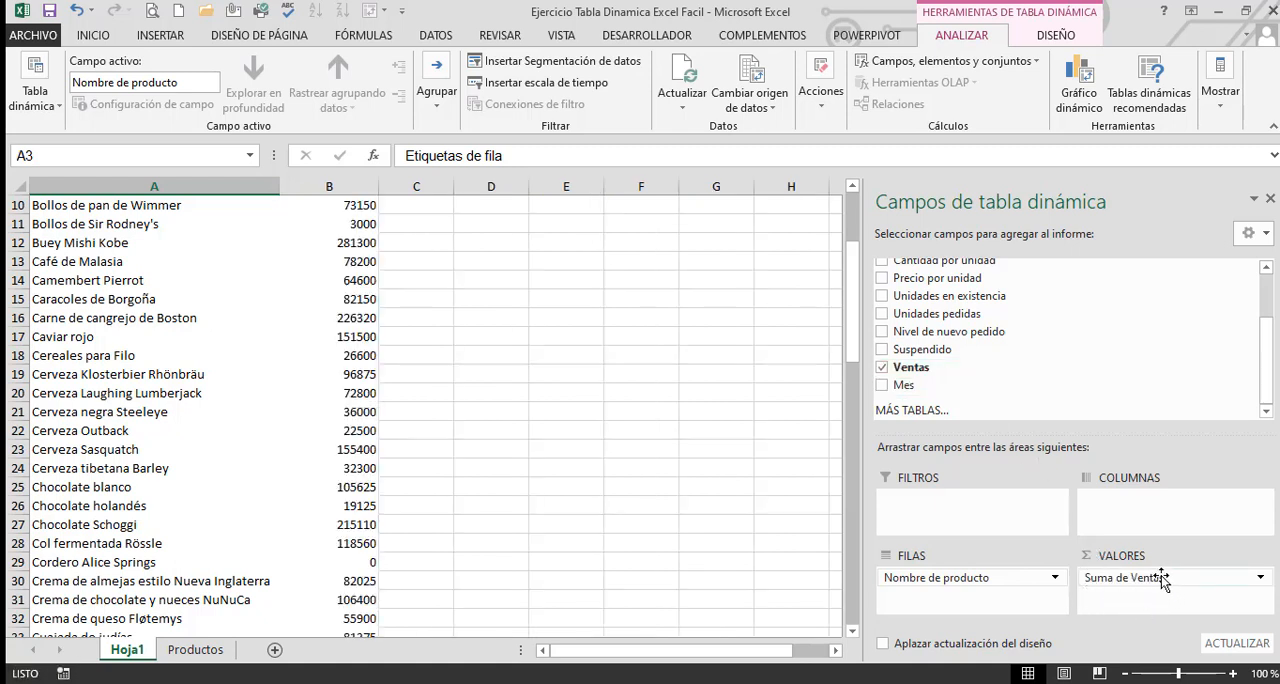
{"action": "scroll", "coordinate": [368, 480], "scroll_direction": "up", "scroll_amount": 3}
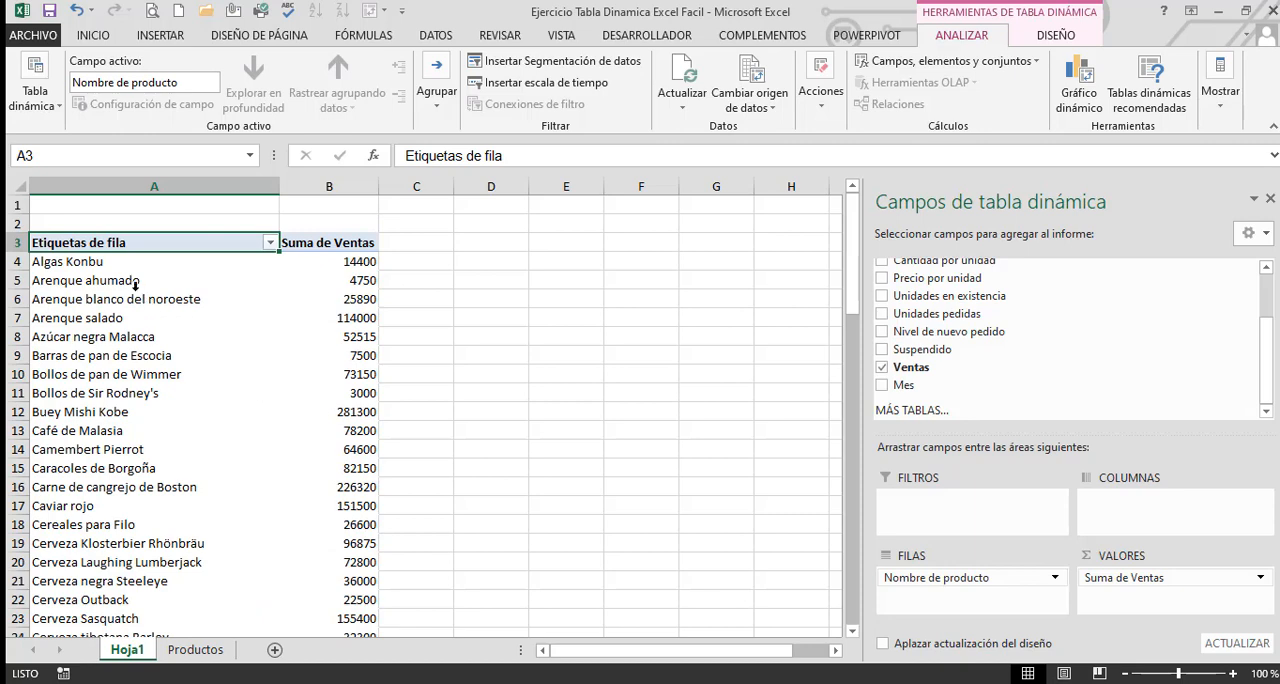
{"action": "left_click_drag", "start_coordinate": [336, 263], "coordinate": [337, 525]}
{"action": "left_click", "coordinate": [494, 454]}
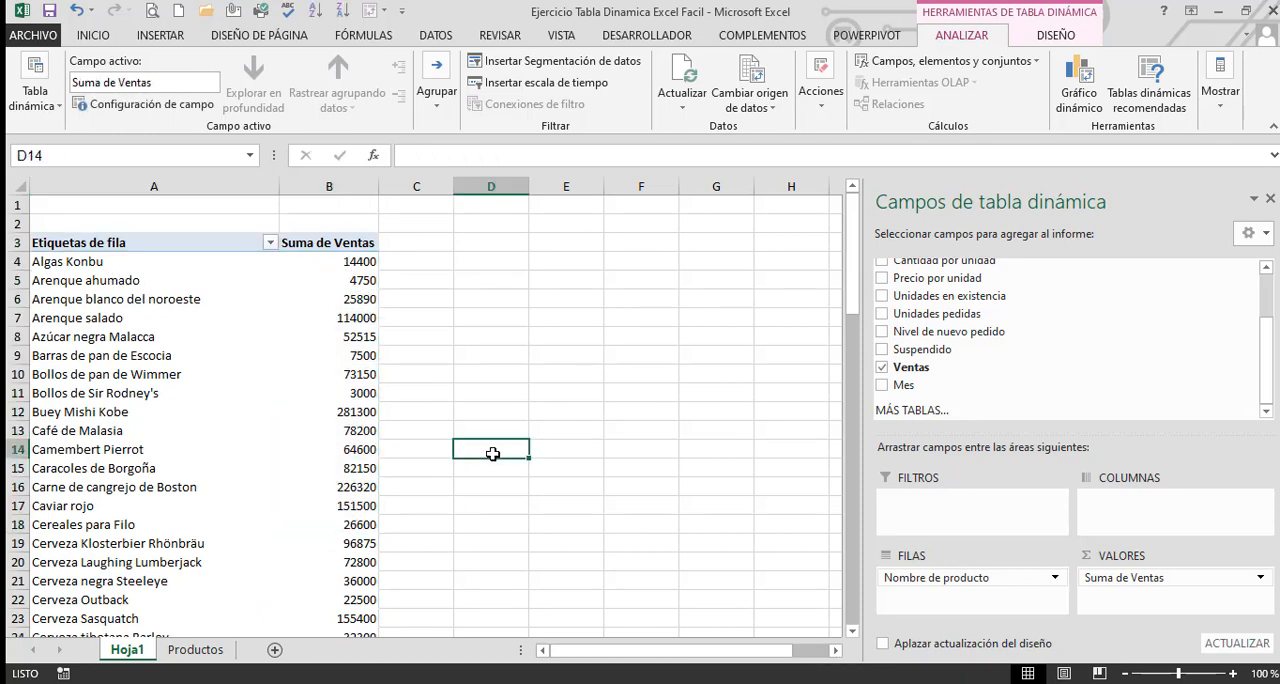
Remove Suma de Ventas from the pivot table's values area and place the Ventas field there again
{"action": "left_click", "coordinate": [100, 468]}
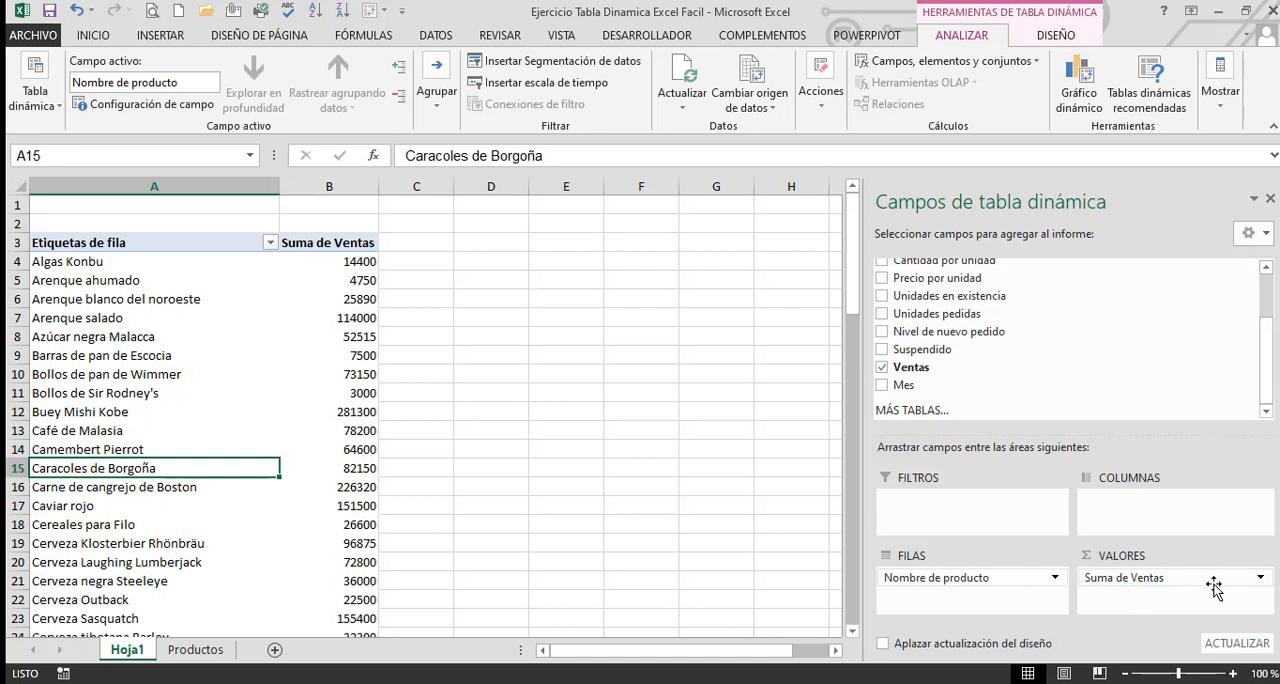
{"action": "left_click_drag", "start_coordinate": [1214, 587], "coordinate": [660, 499]}
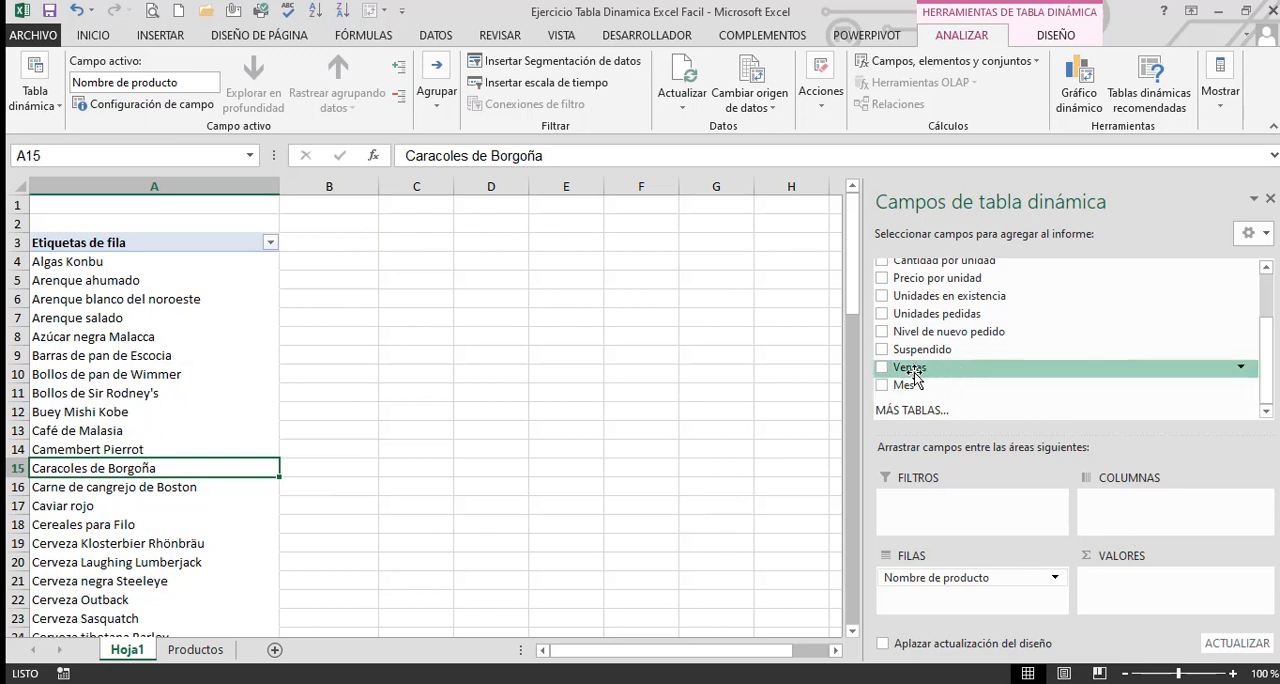
{"action": "left_click_drag", "start_coordinate": [913, 375], "coordinate": [1140, 585]}
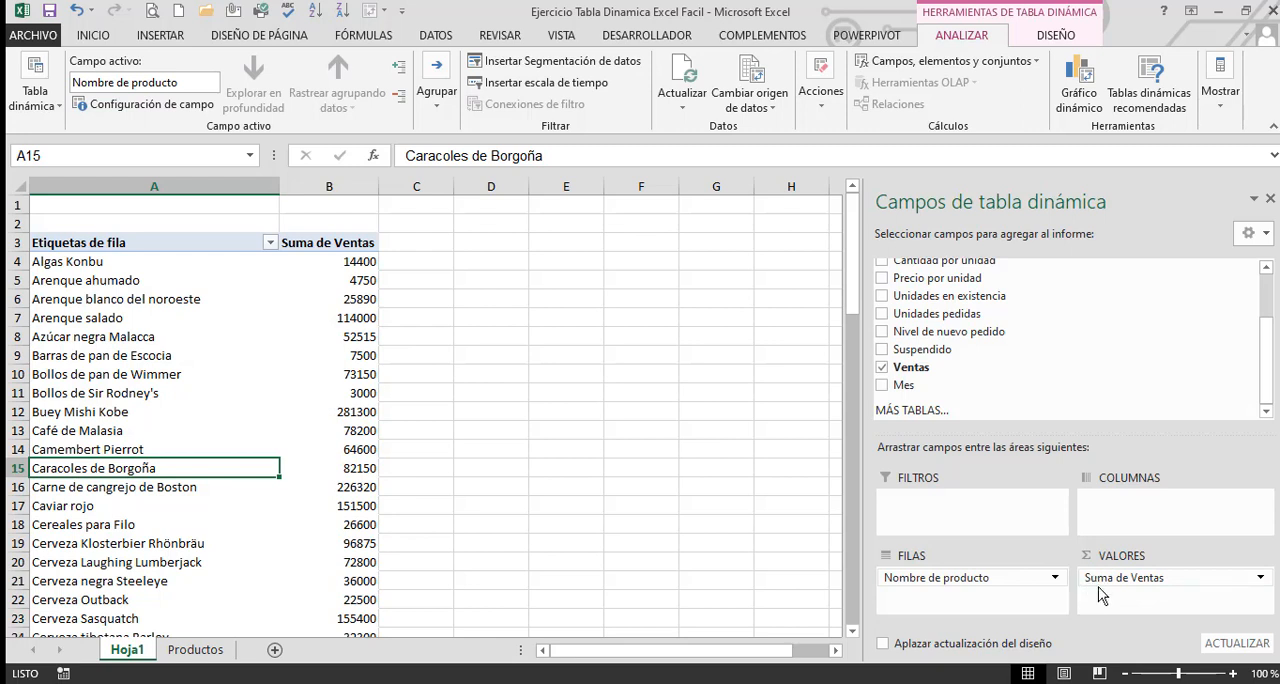
Review the summary functions offered in the value field settings of Suma de Ventas, including Cuenta, Promedio, Máx. and Mín., and cancel
{"action": "left_click", "coordinate": [1260, 580]}
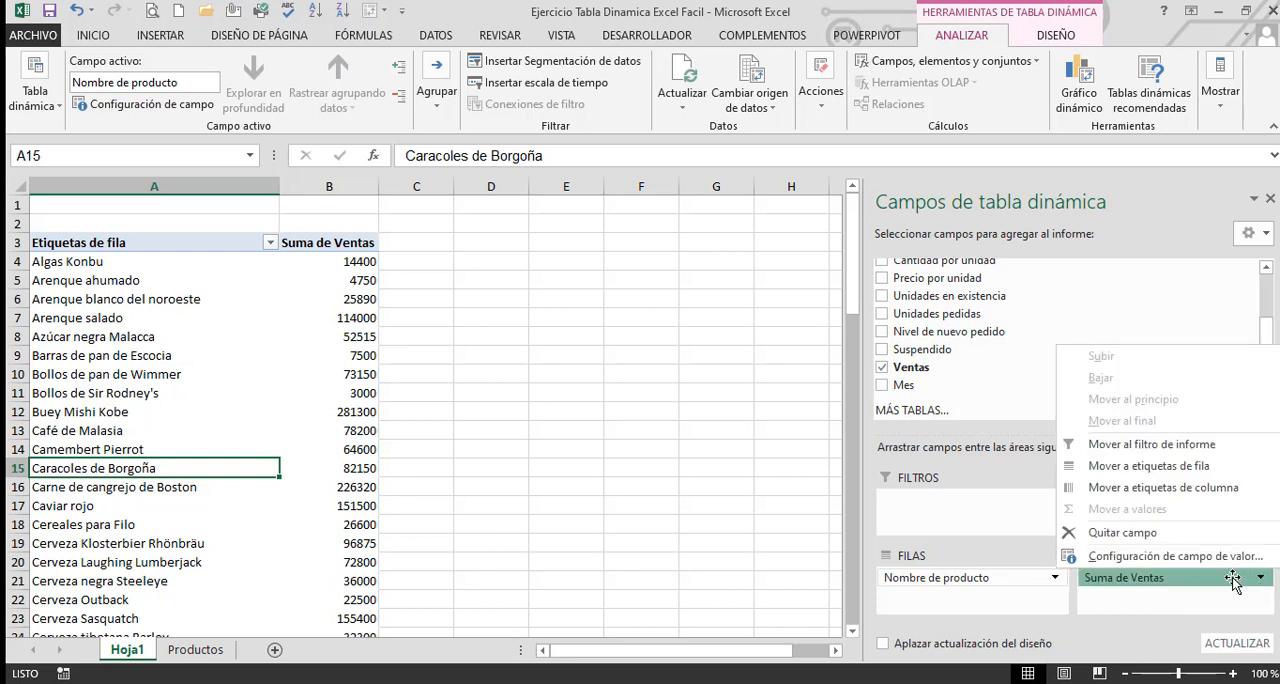
{"action": "left_click", "coordinate": [1173, 556]}
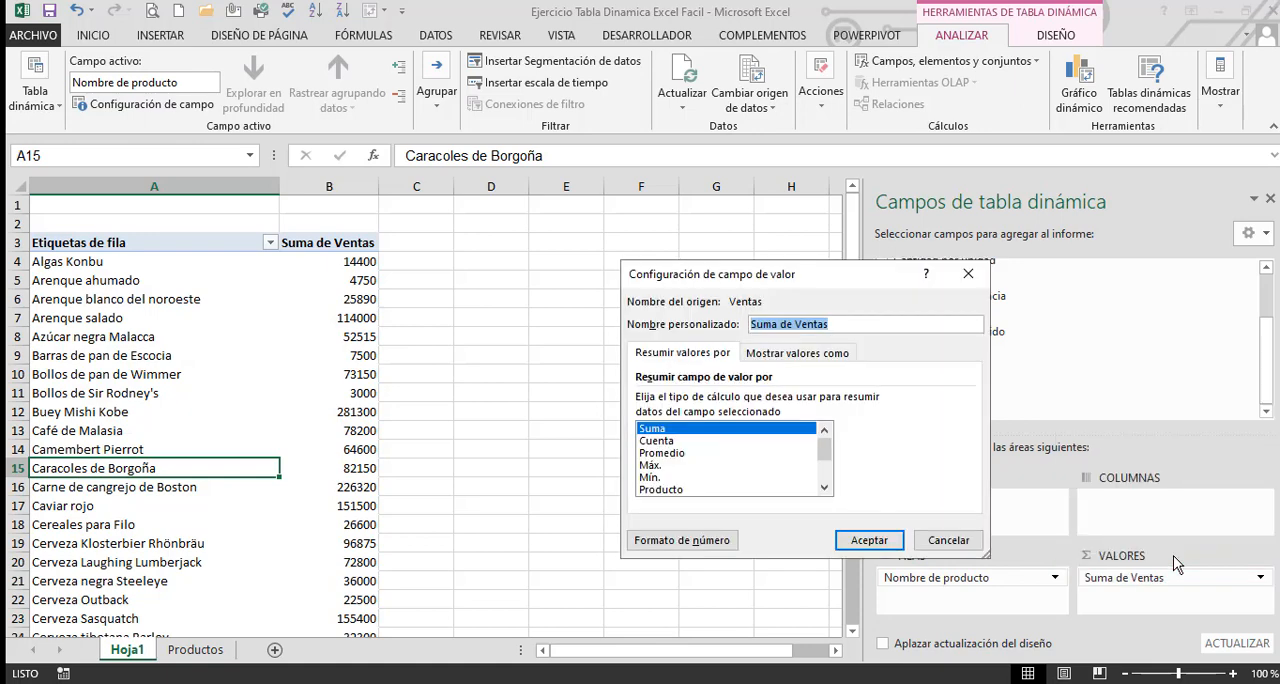
{"action": "left_click_drag", "start_coordinate": [811, 274], "coordinate": [638, 244]}
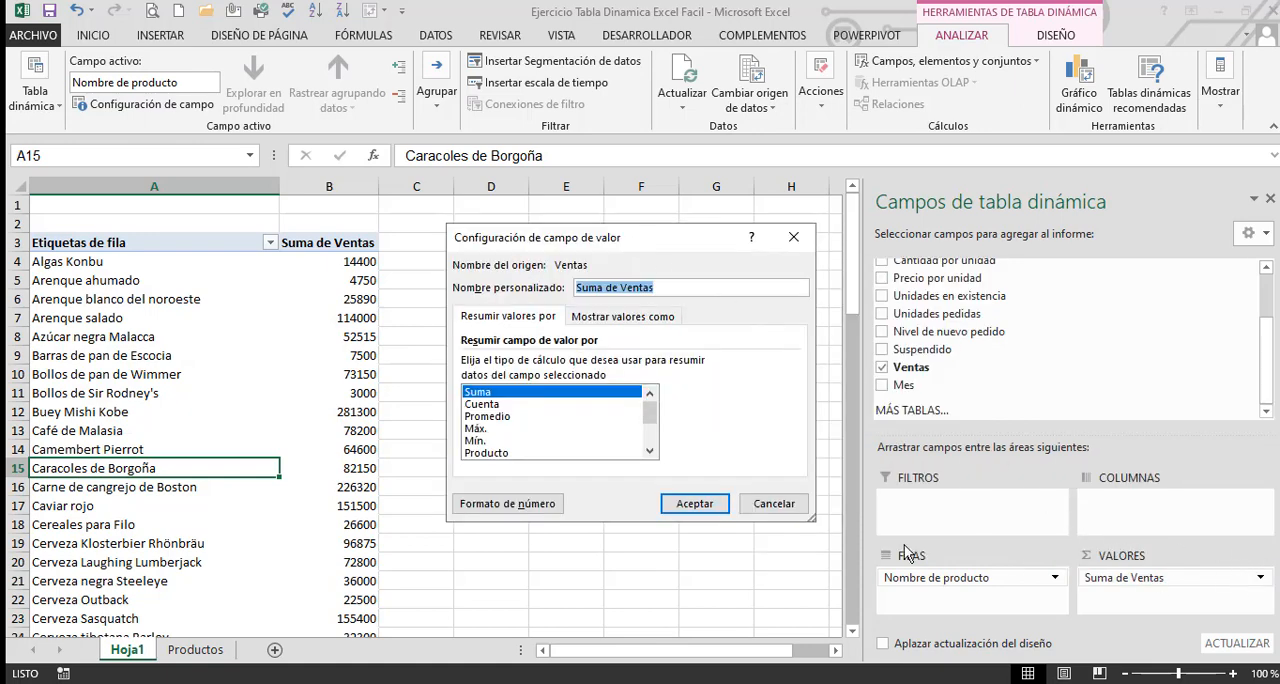
{"action": "left_click", "coordinate": [497, 404]}
{"action": "left_click", "coordinate": [502, 416]}
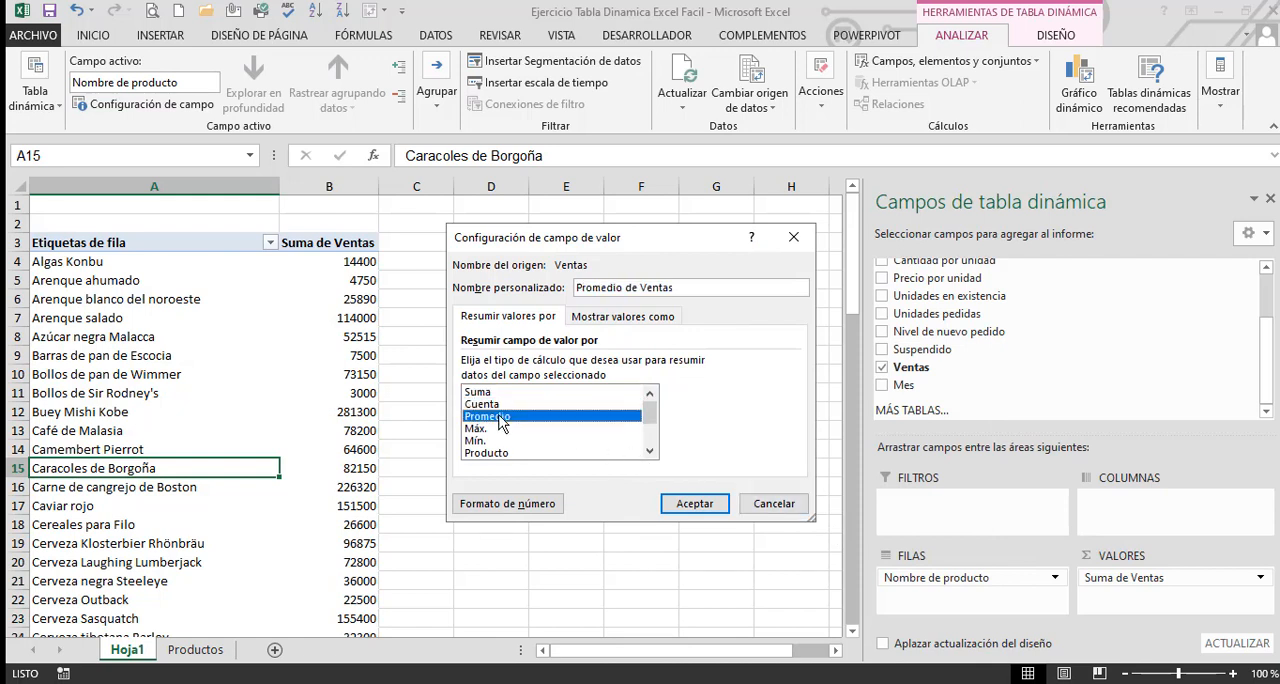
{"action": "left_click", "coordinate": [497, 429]}
{"action": "left_click", "coordinate": [492, 441]}
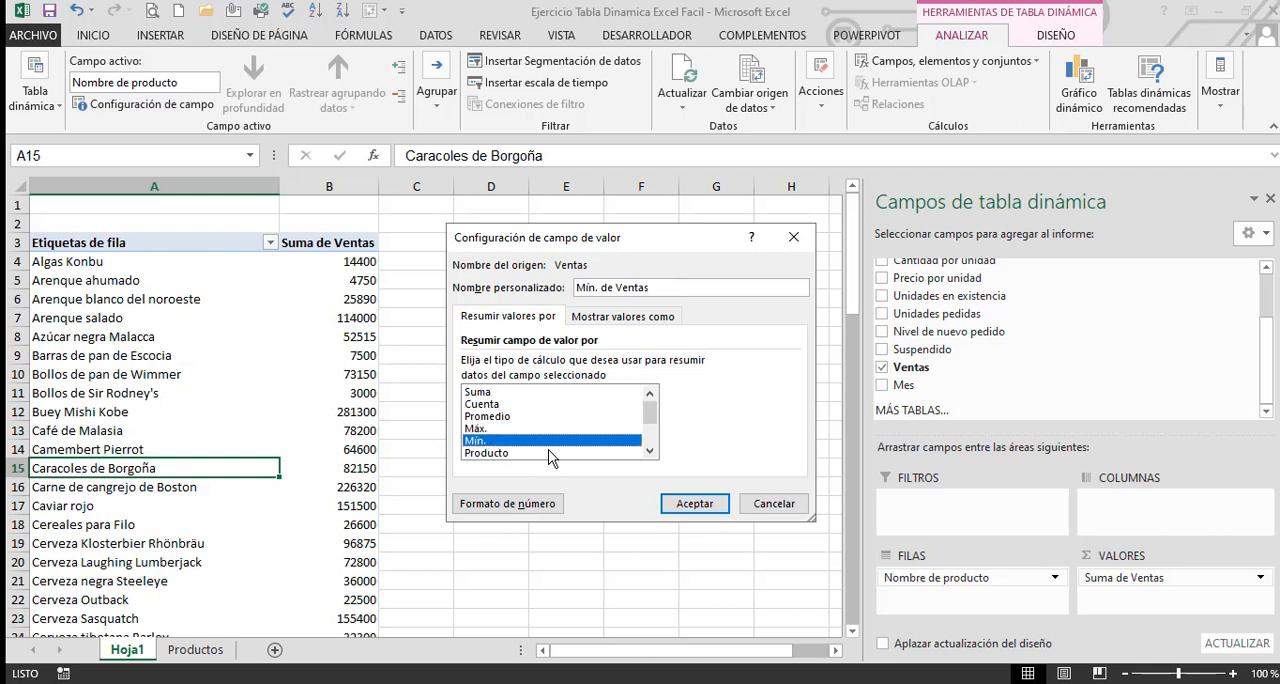
{"action": "scroll", "coordinate": [550, 455], "scroll_direction": "down", "scroll_amount": 2}
{"action": "scroll", "coordinate": [548, 457], "scroll_direction": "up", "scroll_amount": 2}
{"action": "left_click", "coordinate": [774, 504]}
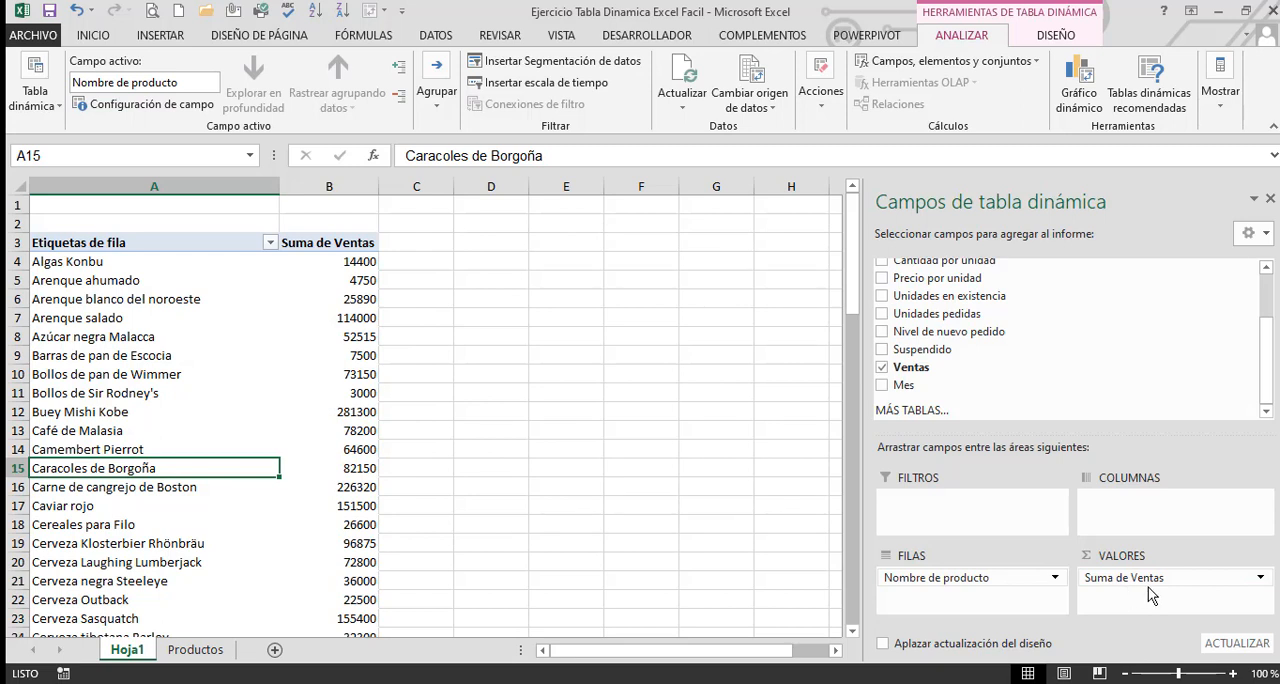
Remove Suma de Ventas from the pivot table's values area and place the Proveedor field there instead
{"action": "left_click_drag", "start_coordinate": [1162, 590], "coordinate": [750, 505]}
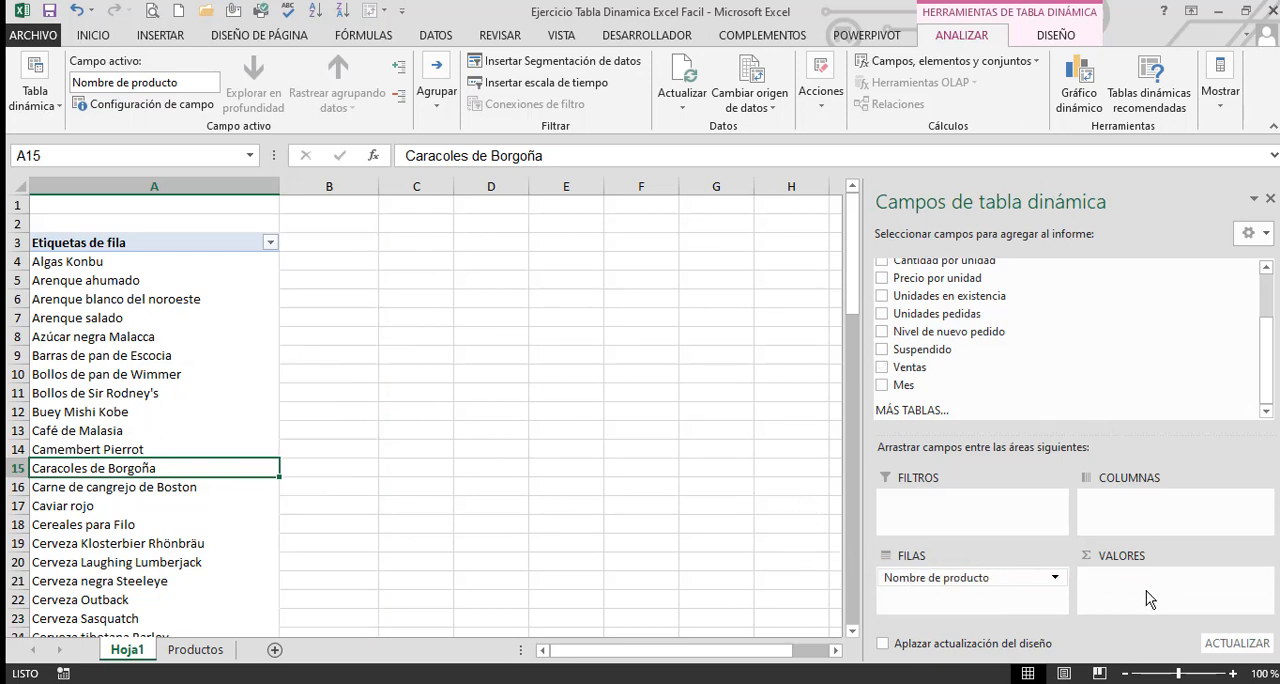
{"action": "scroll", "coordinate": [1133, 397], "scroll_direction": "up", "scroll_amount": 2}
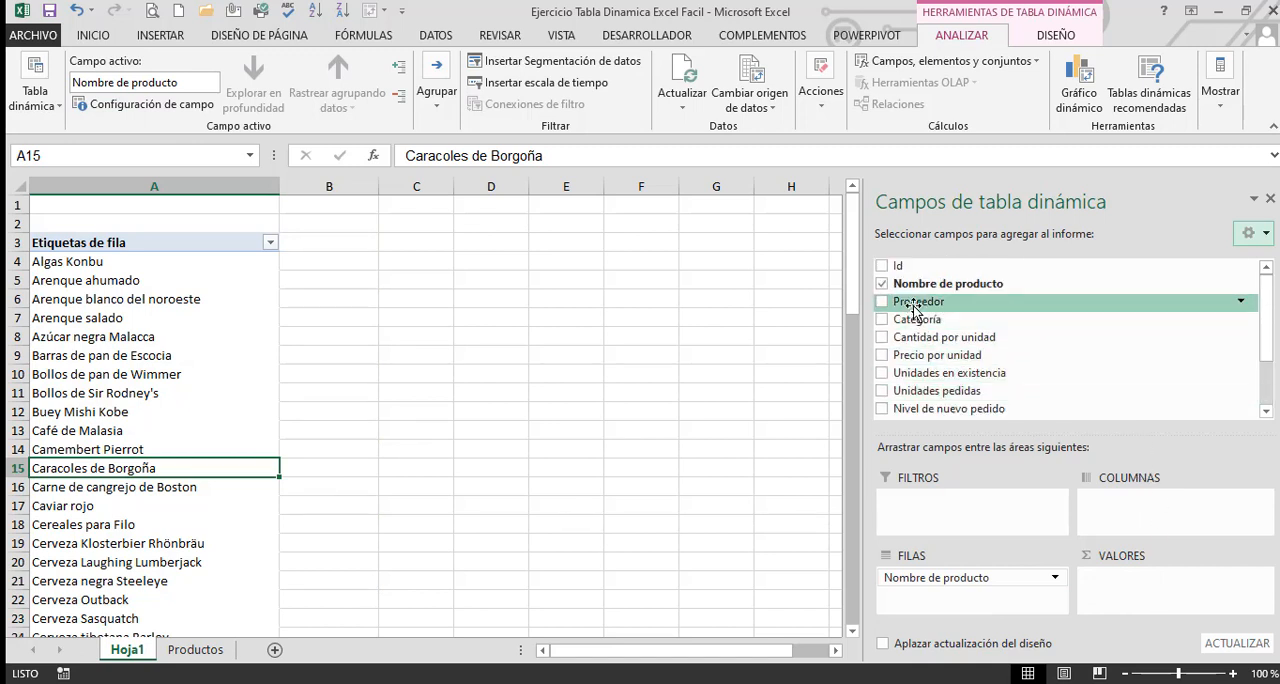
{"action": "left_click_drag", "start_coordinate": [913, 310], "coordinate": [1043, 480]}
{"action": "left_click_drag", "start_coordinate": [1118, 598], "coordinate": [1118, 598]}
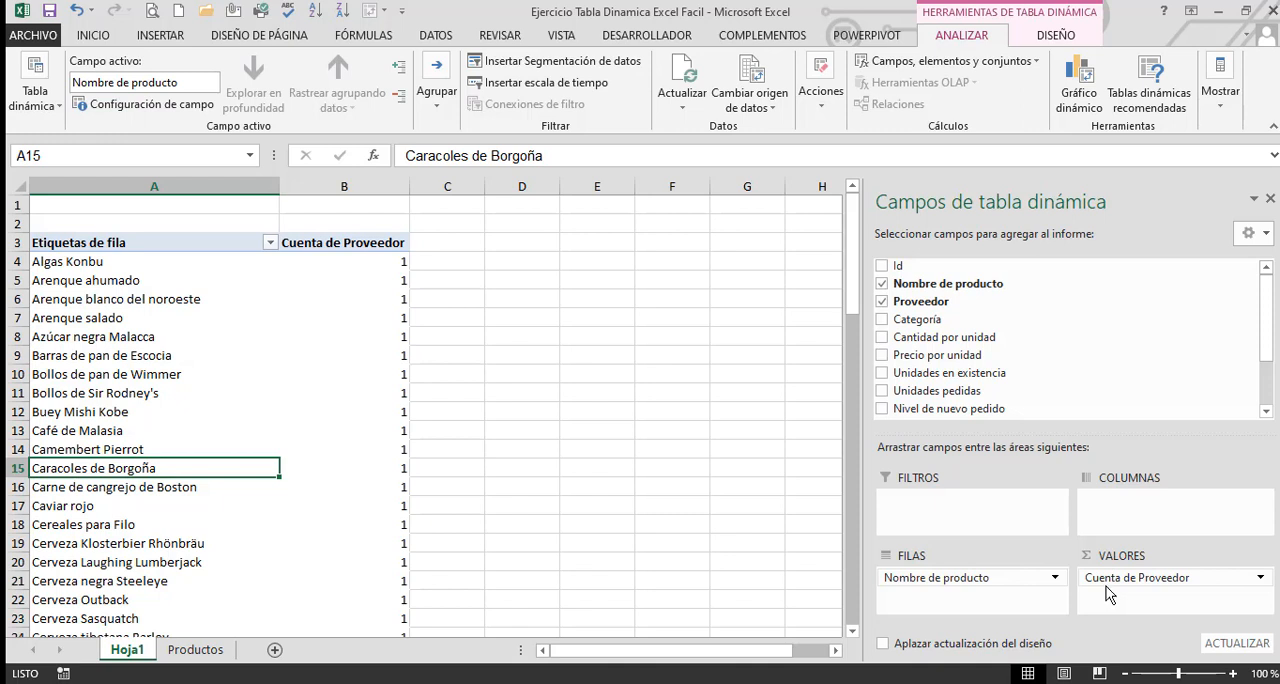
Check the value field settings of Cuenta de Proveedor and remove that field from the values area
{"action": "left_click", "coordinate": [1262, 578]}
{"action": "left_click", "coordinate": [1175, 556]}
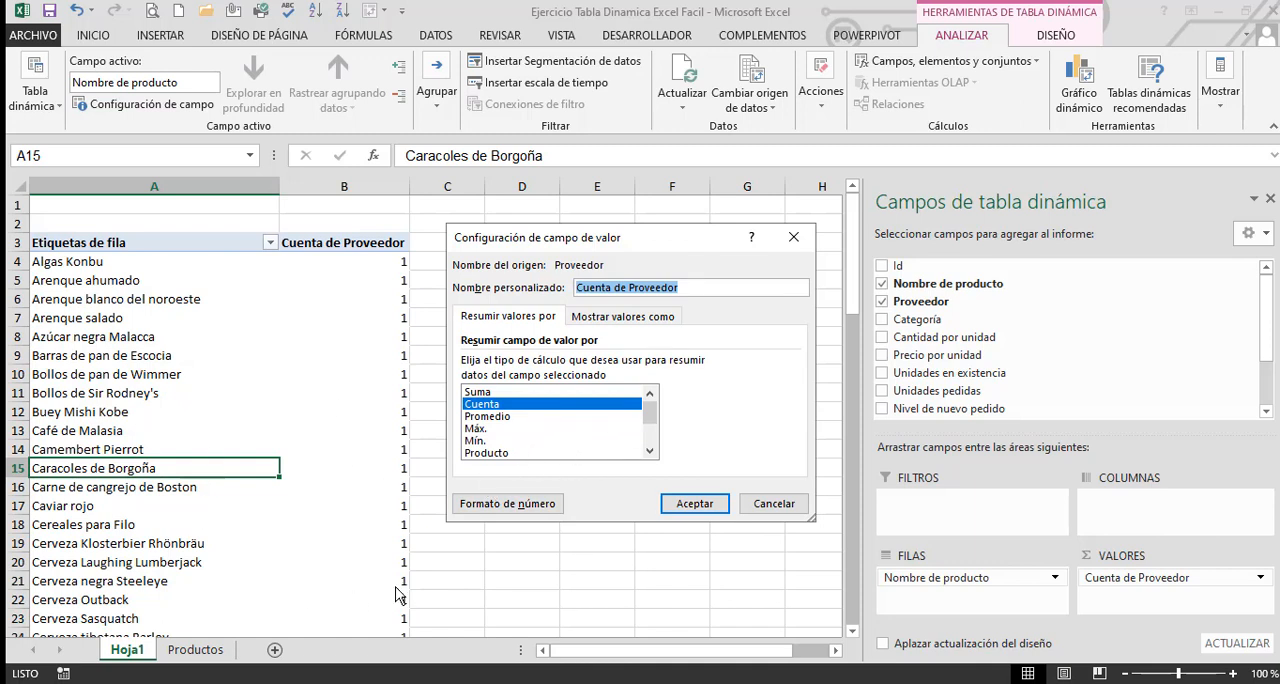
{"action": "left_click", "coordinate": [824, 603]}
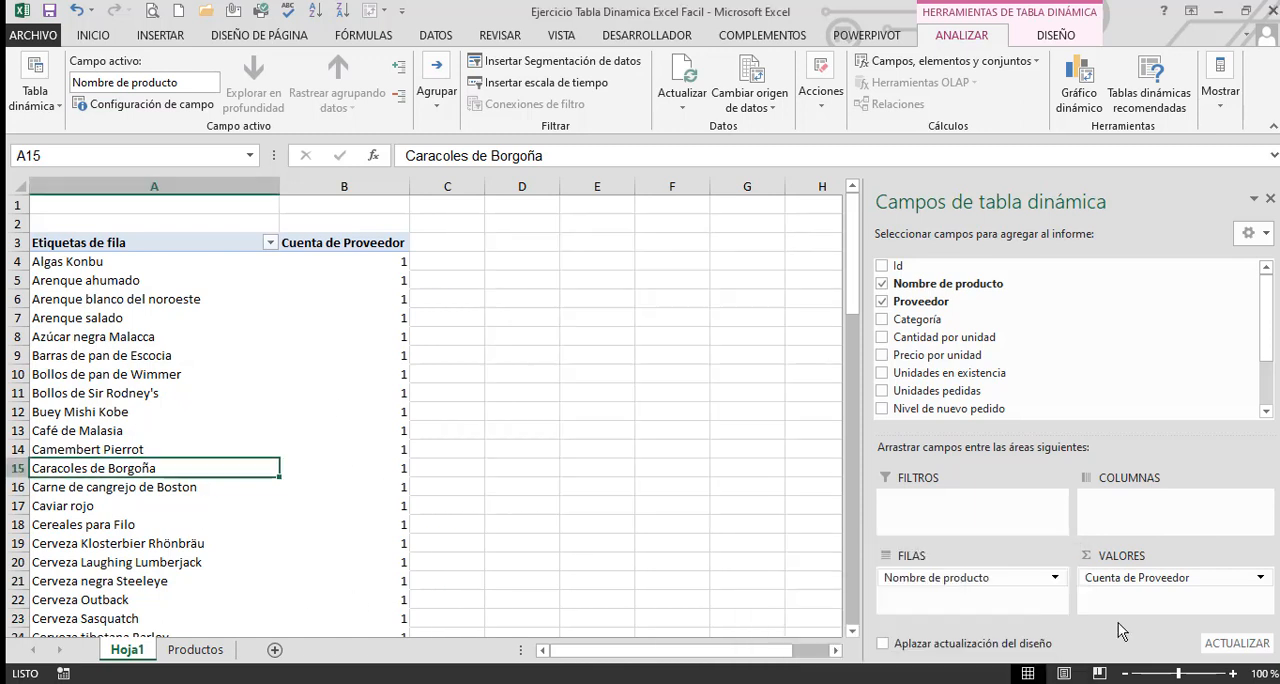
{"action": "left_click", "coordinate": [1152, 580]}
{"action": "left_click_drag", "start_coordinate": [1152, 580], "coordinate": [740, 540]}
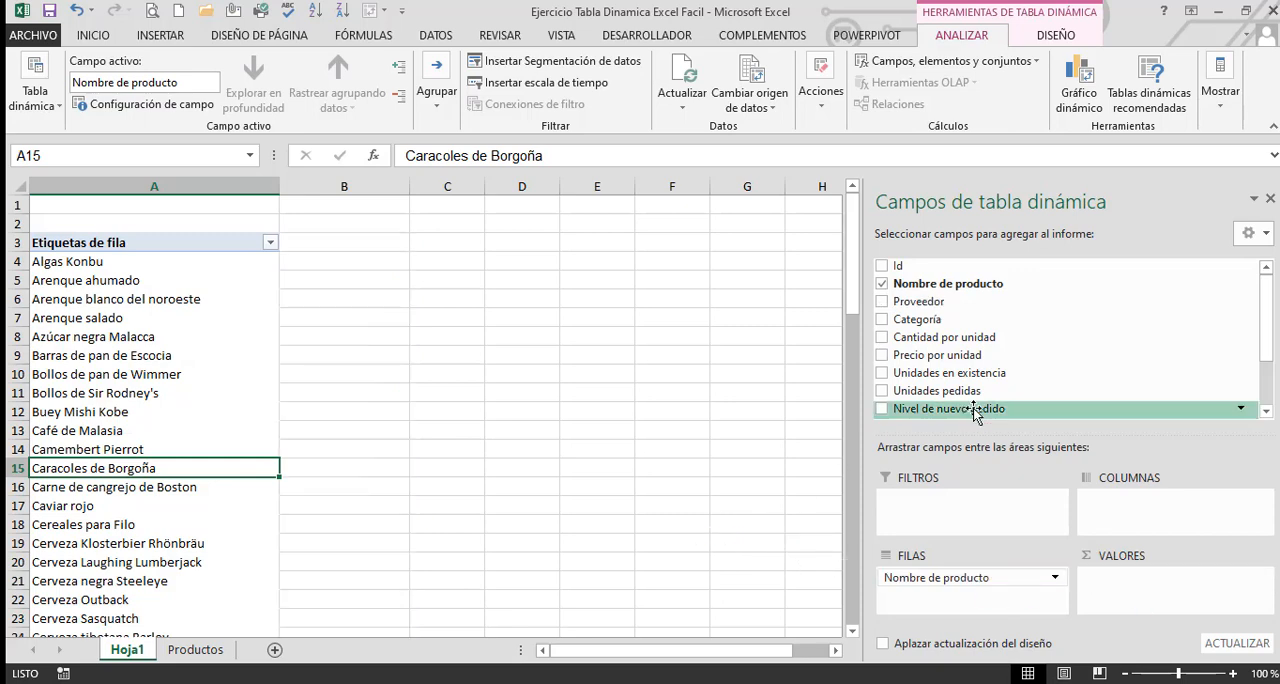
Put the Ventas field back into the pivot table's values area as a sum
{"action": "scroll", "coordinate": [964, 373], "scroll_direction": "down", "scroll_amount": 4}
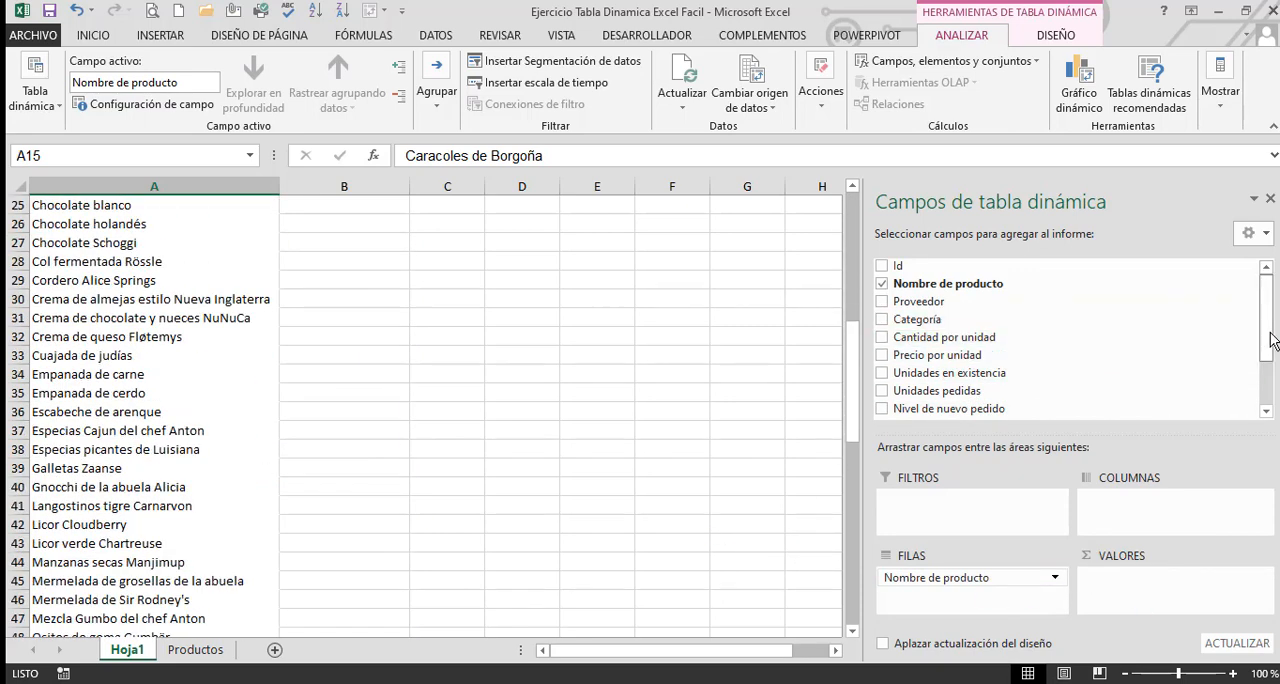
{"action": "left_click_drag", "start_coordinate": [1268, 338], "coordinate": [1264, 402]}
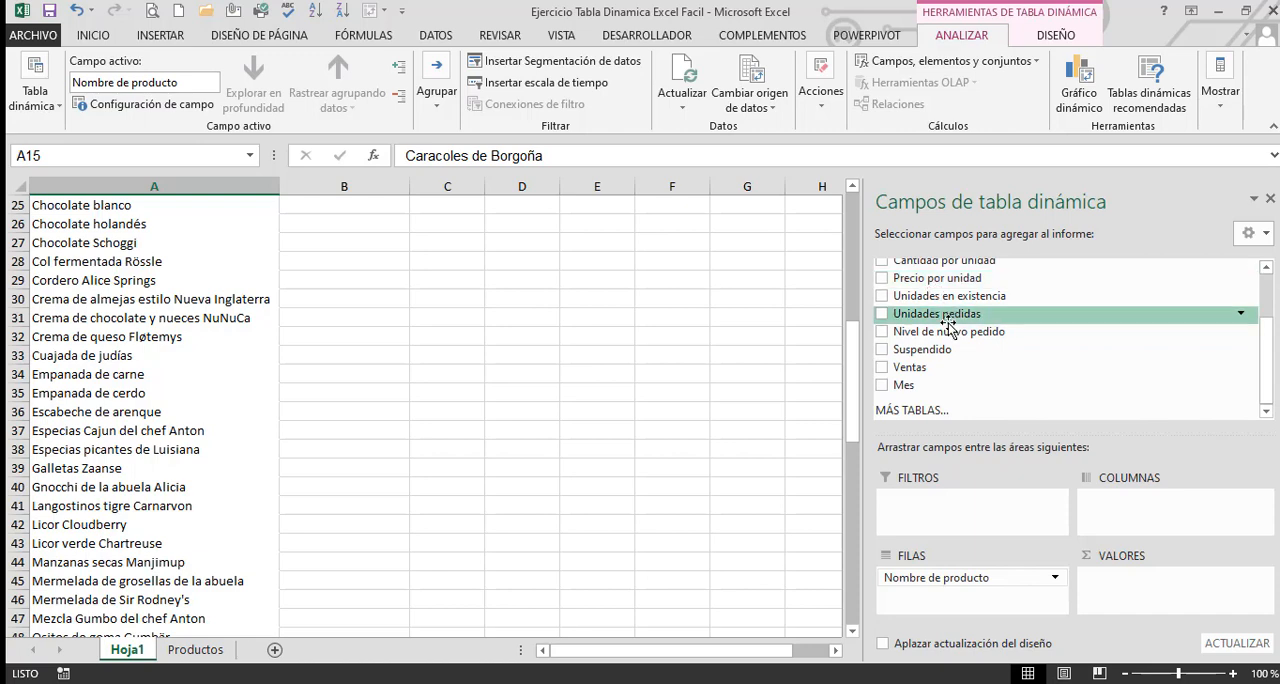
{"action": "left_click_drag", "start_coordinate": [920, 367], "coordinate": [1115, 607]}
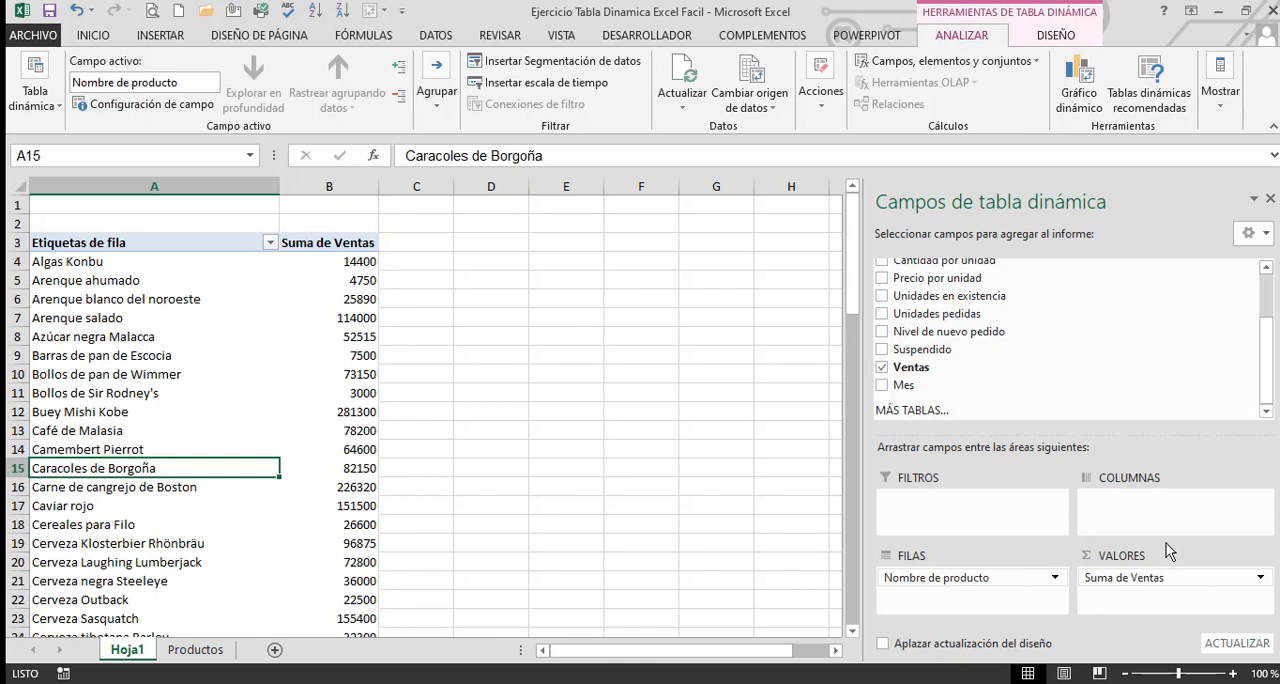
Add the Mes field to the pivot table's columns and look over the month headers, January sales and product names
{"action": "left_click_drag", "start_coordinate": [917, 393], "coordinate": [1140, 525]}
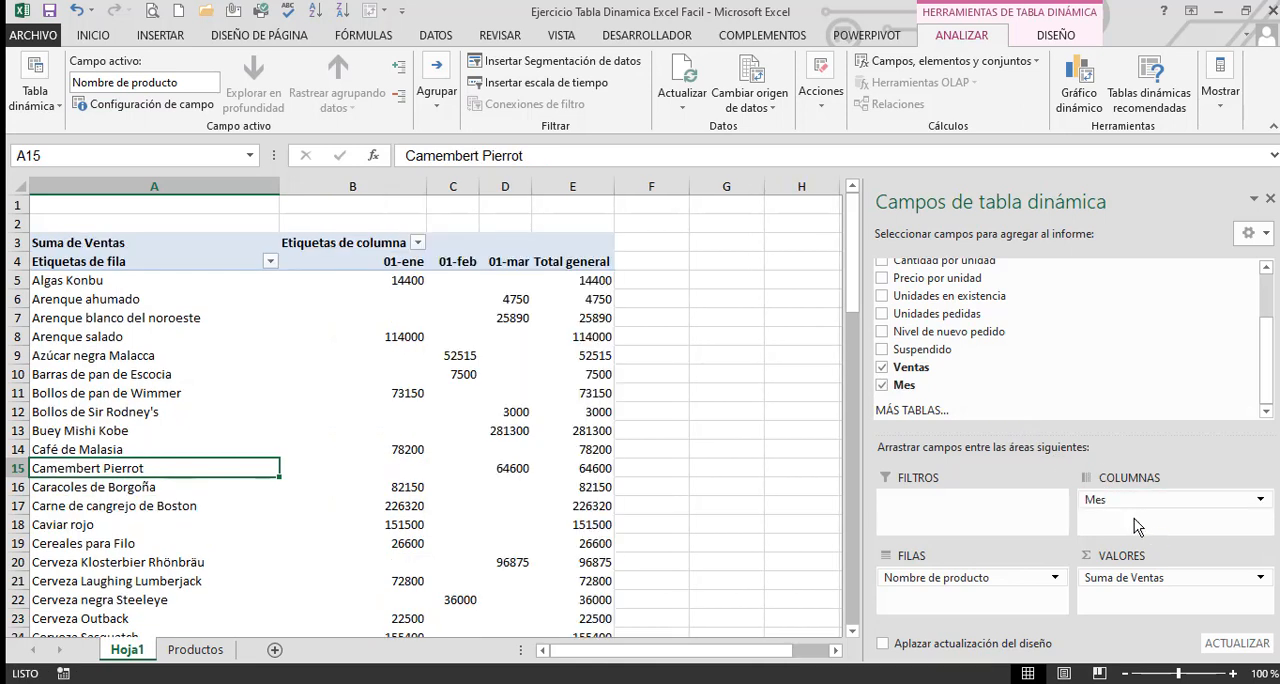
{"action": "left_click_drag", "start_coordinate": [375, 266], "coordinate": [503, 269]}
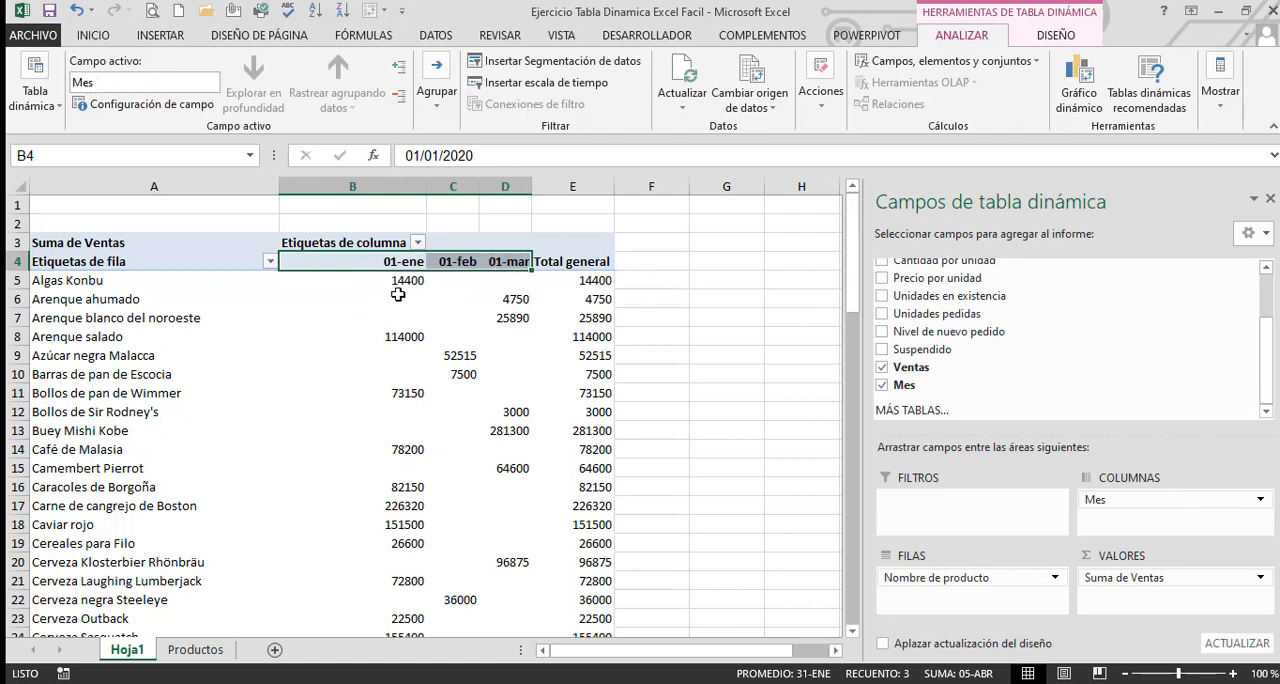
{"action": "left_click_drag", "start_coordinate": [395, 283], "coordinate": [405, 581]}
{"action": "left_click", "coordinate": [657, 301]}
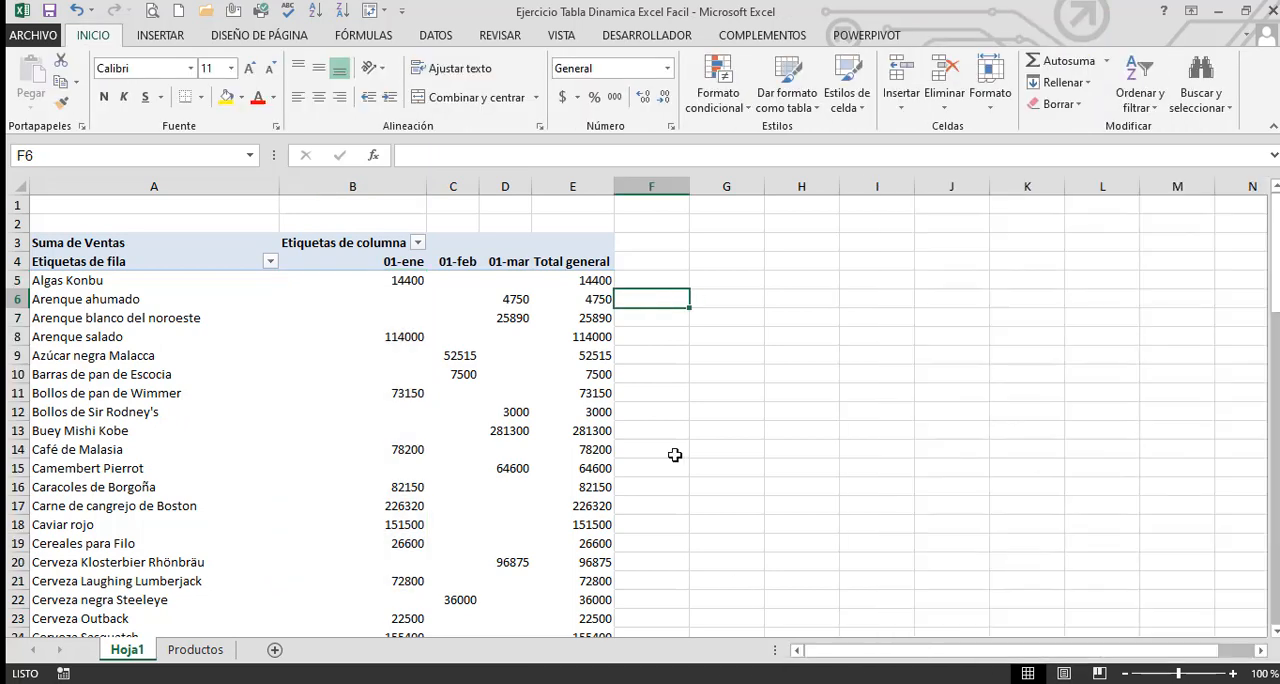
{"action": "left_click", "coordinate": [404, 284]}
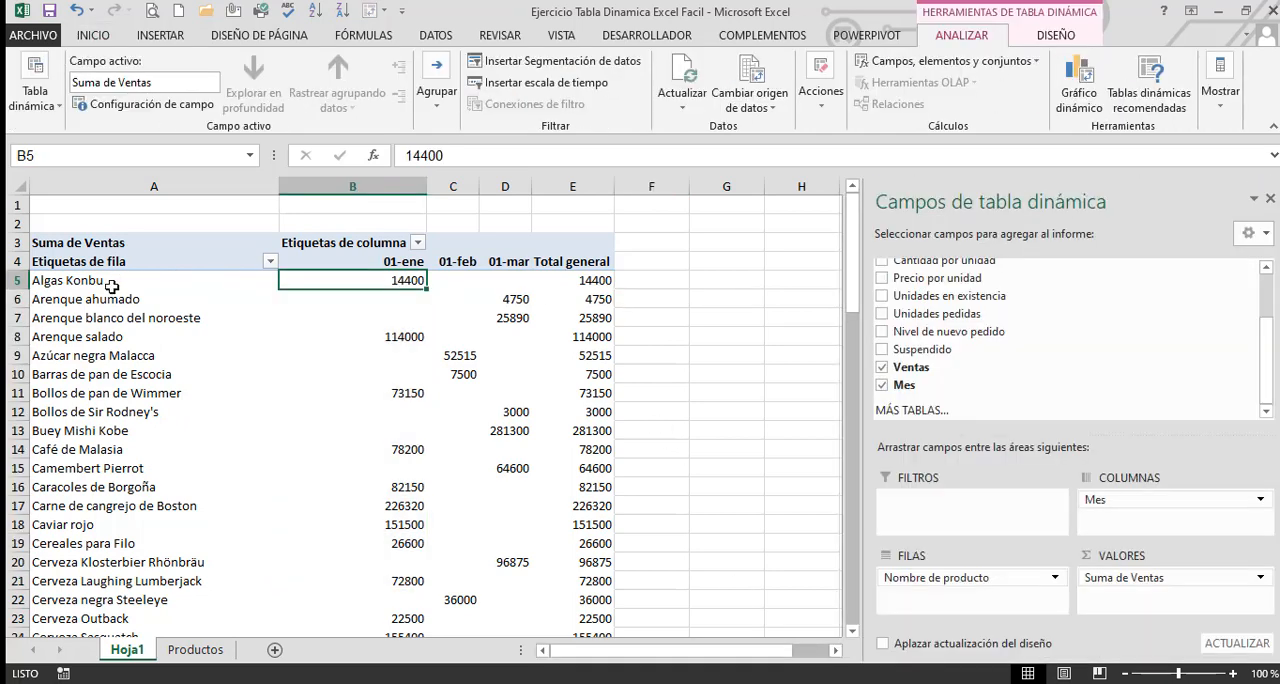
{"action": "left_click", "coordinate": [103, 285]}
{"action": "left_click_drag", "start_coordinate": [103, 285], "coordinate": [150, 524]}
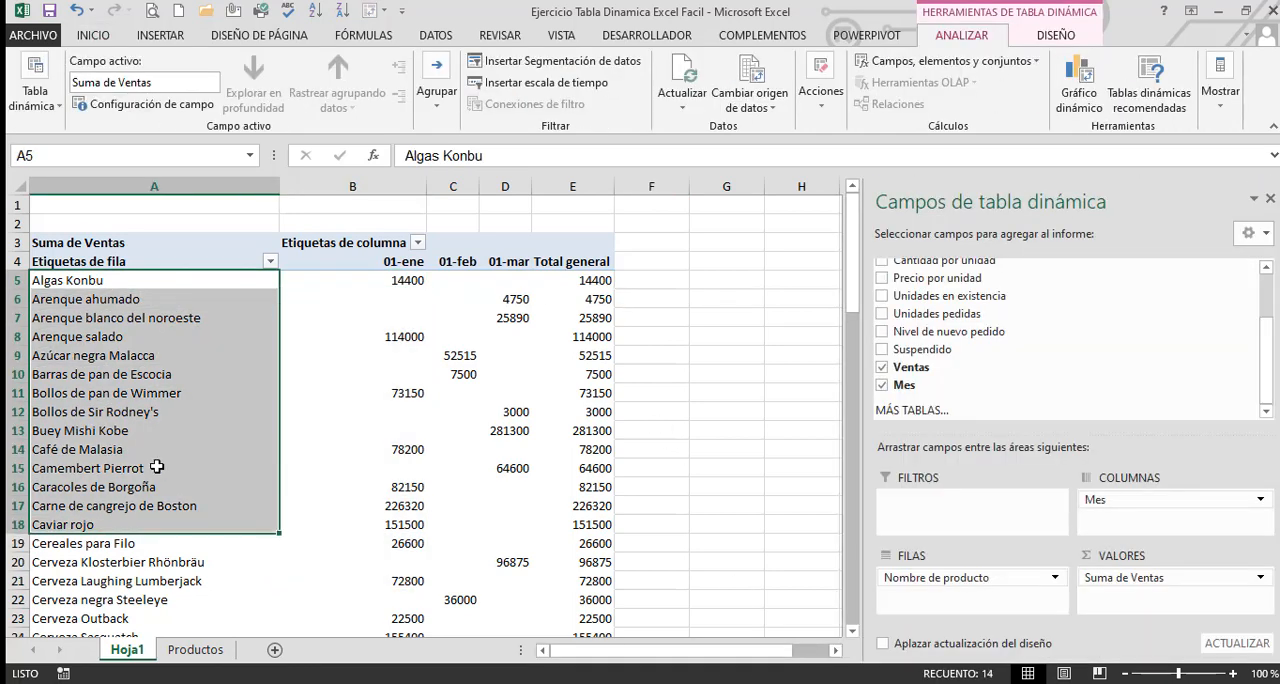
{"action": "left_click", "coordinate": [401, 286]}
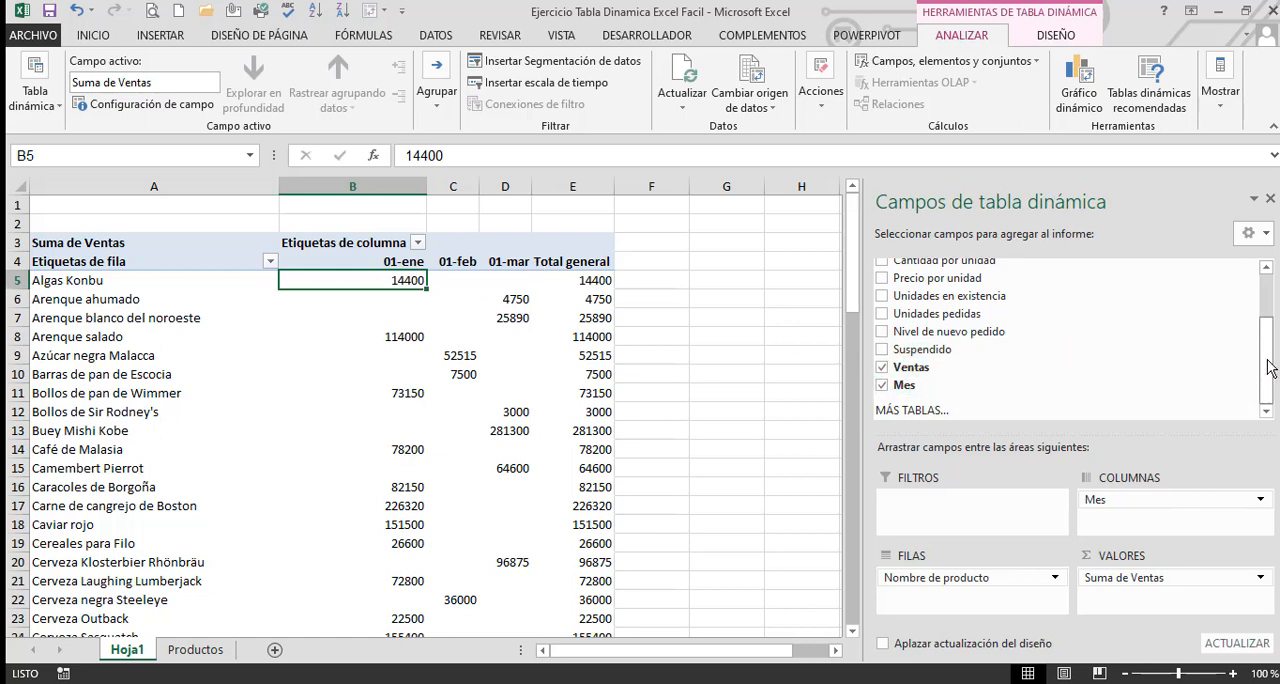
Add the Proveedor field to the pivot table's filters area and select its label above the table
{"action": "left_click_drag", "start_coordinate": [1268, 368], "coordinate": [1268, 300]}
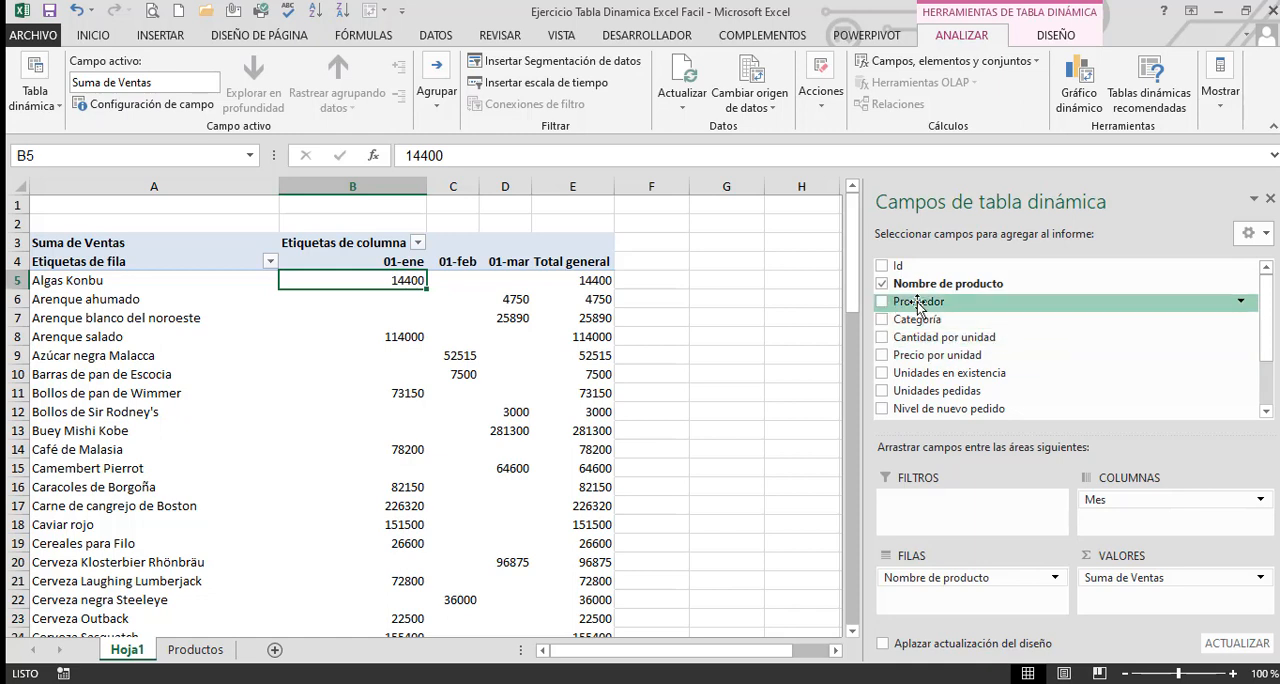
{"action": "left_click_drag", "start_coordinate": [915, 301], "coordinate": [950, 506]}
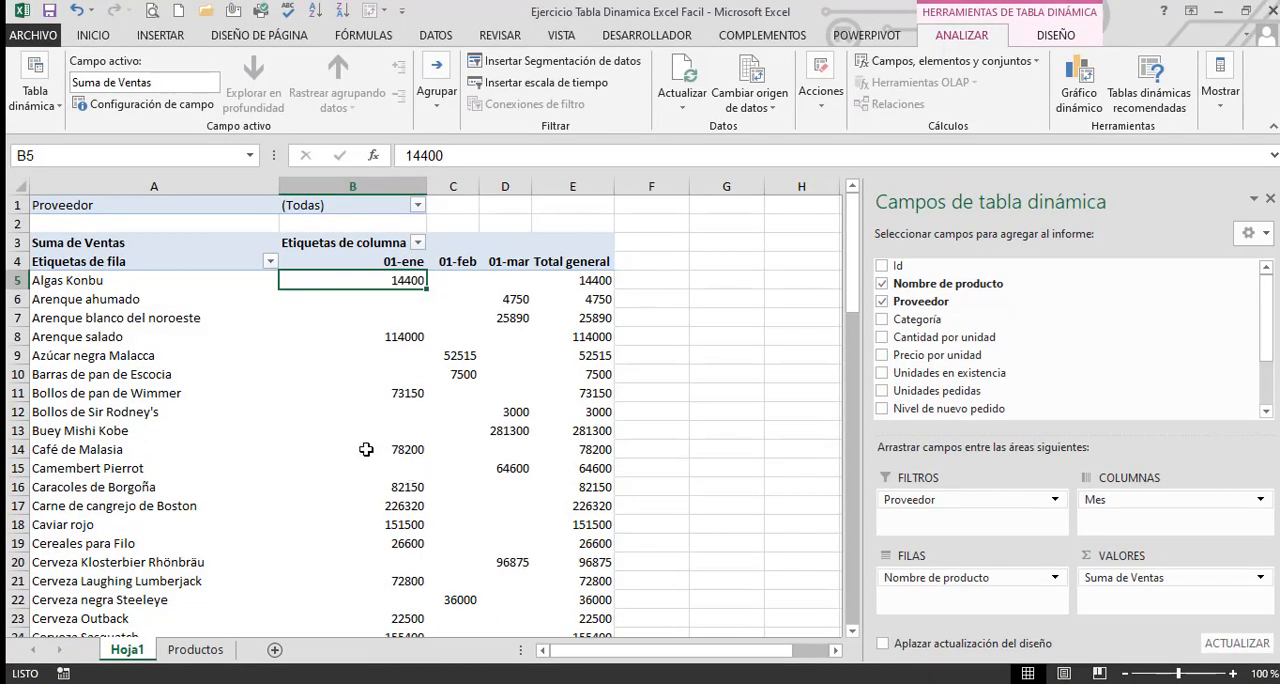
{"action": "left_click", "coordinate": [122, 211]}
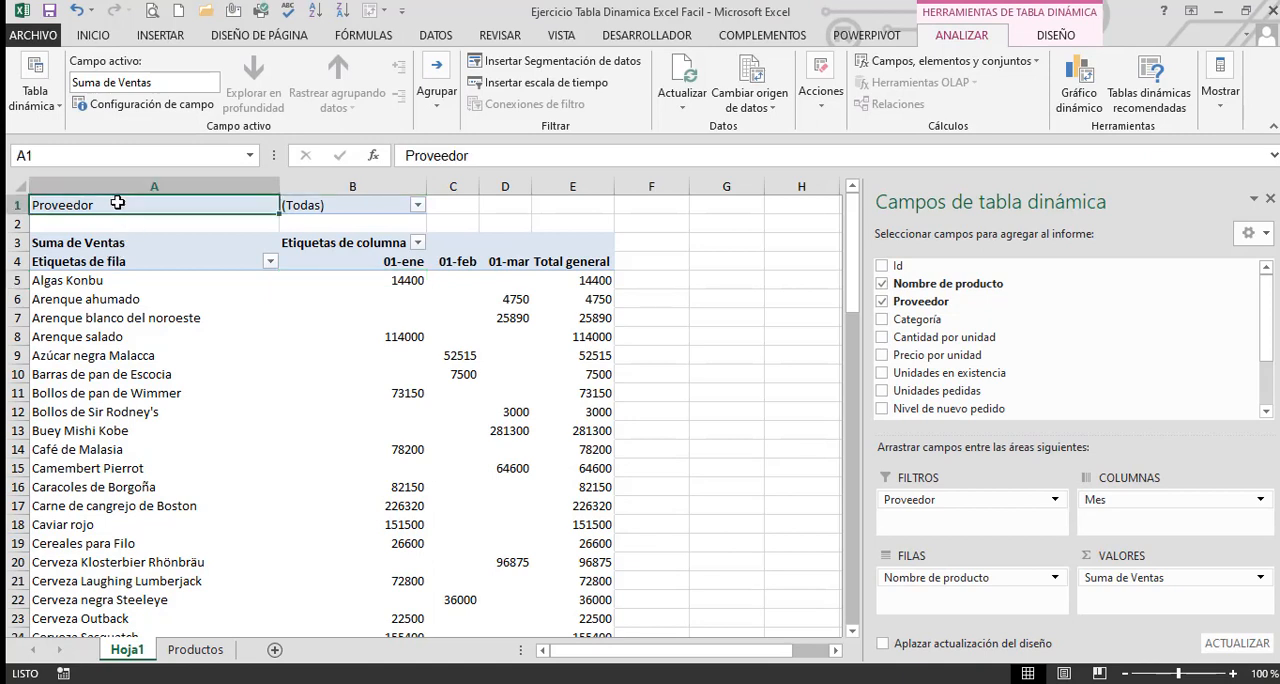
Filter the pivot table by the supplier Exotic Liquids
{"action": "left_click", "coordinate": [305, 205]}
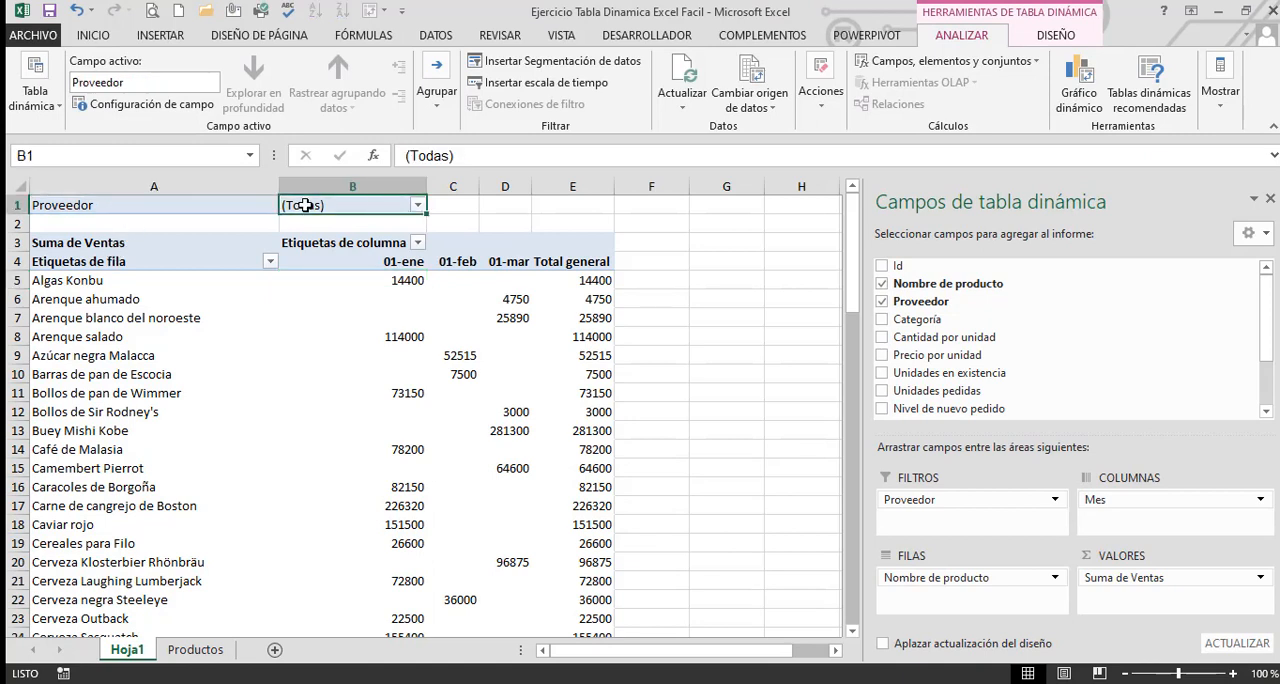
{"action": "left_click", "coordinate": [418, 206]}
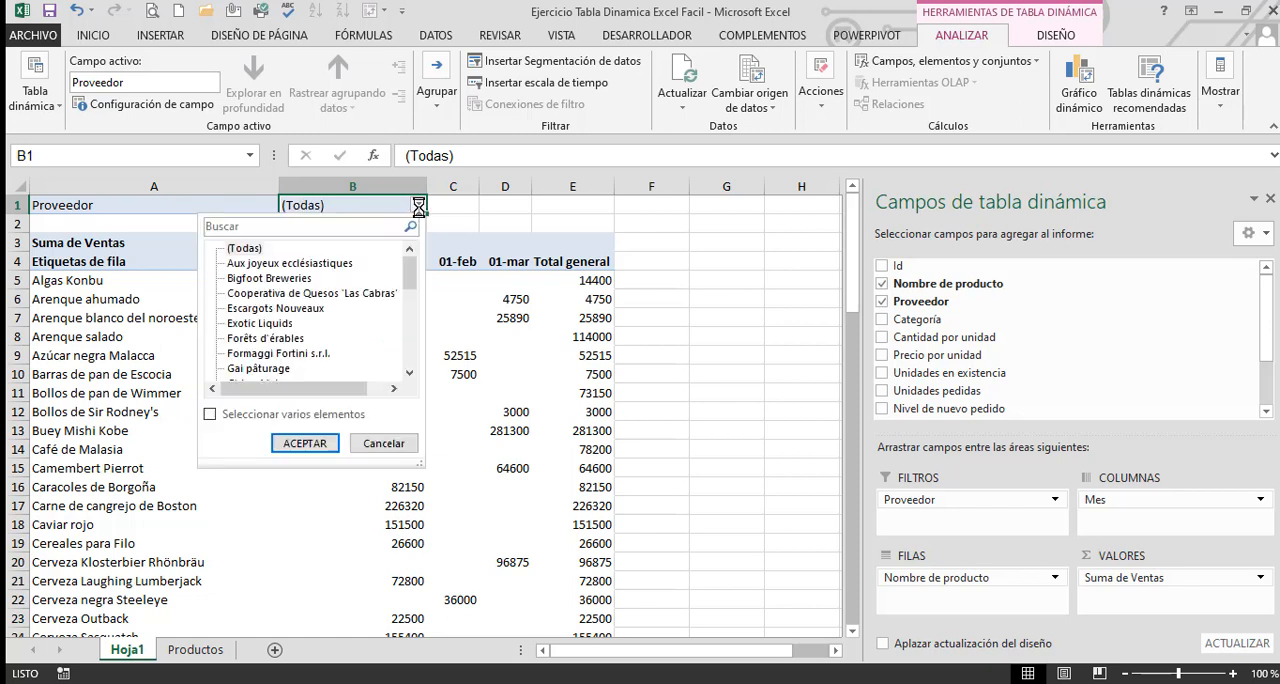
{"action": "left_click", "coordinate": [262, 324]}
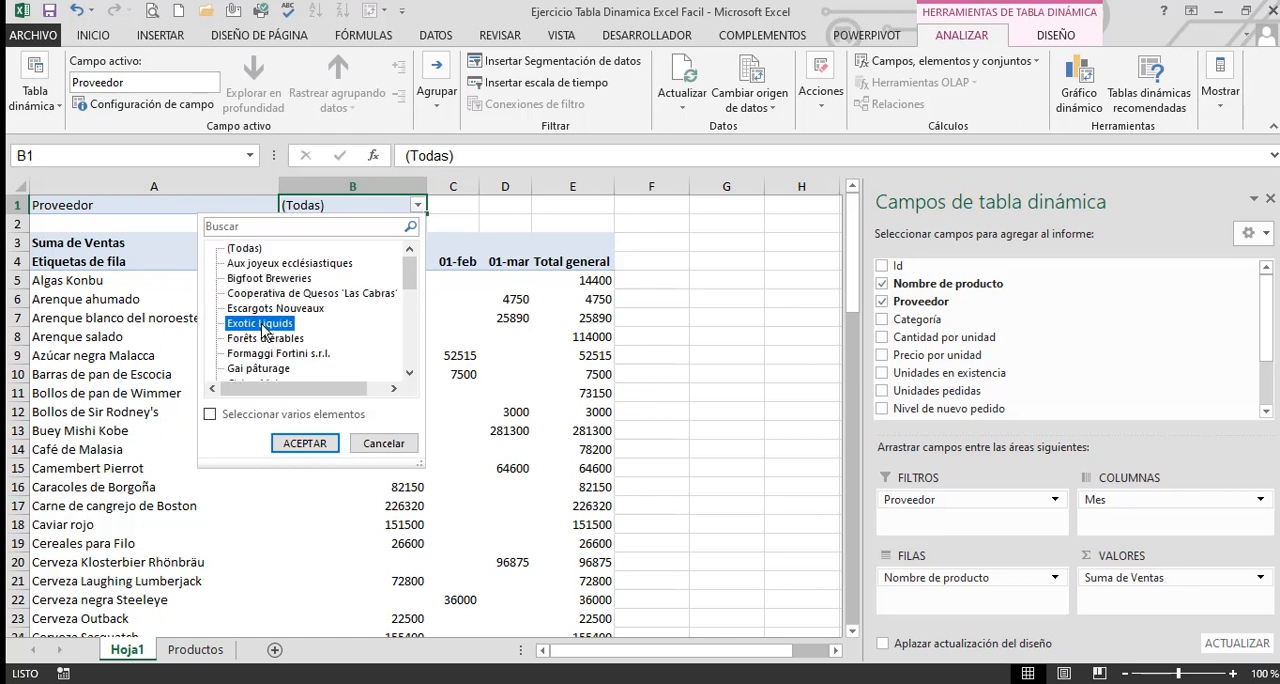
{"action": "left_click", "coordinate": [305, 444]}
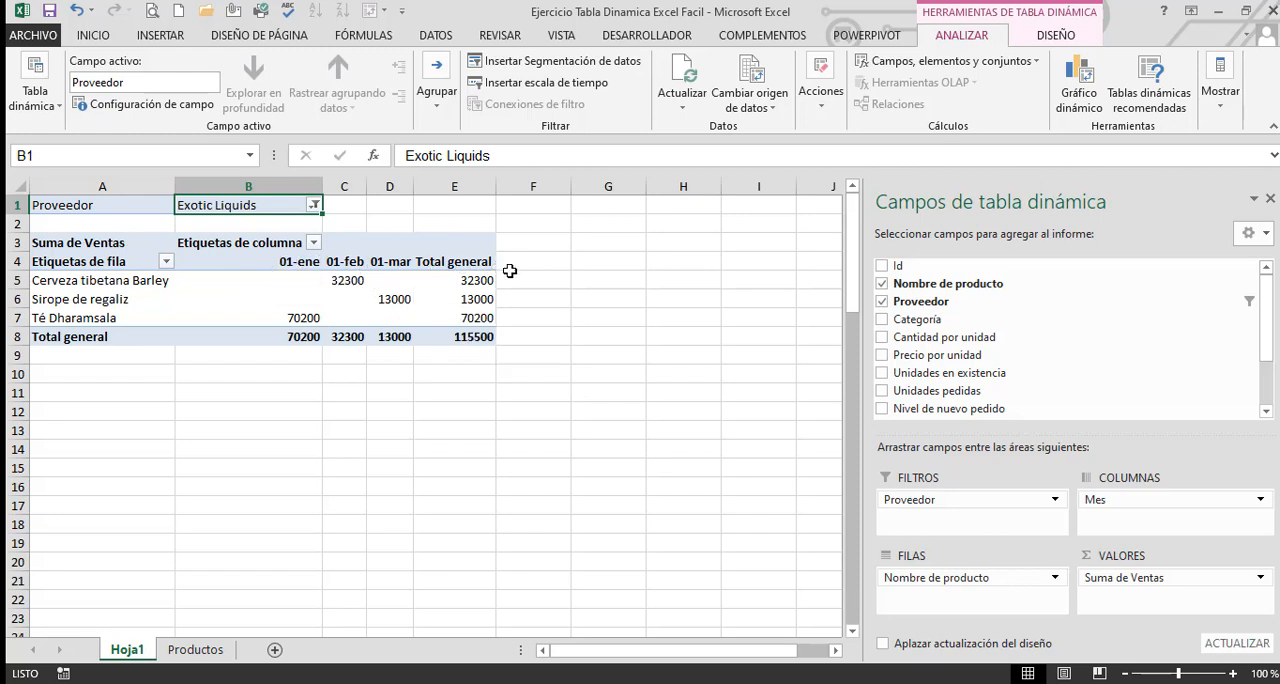
Examine the filtered pivot table's product names, month headers, sales amounts and Proveedor filter label
{"action": "left_click", "coordinate": [543, 338]}
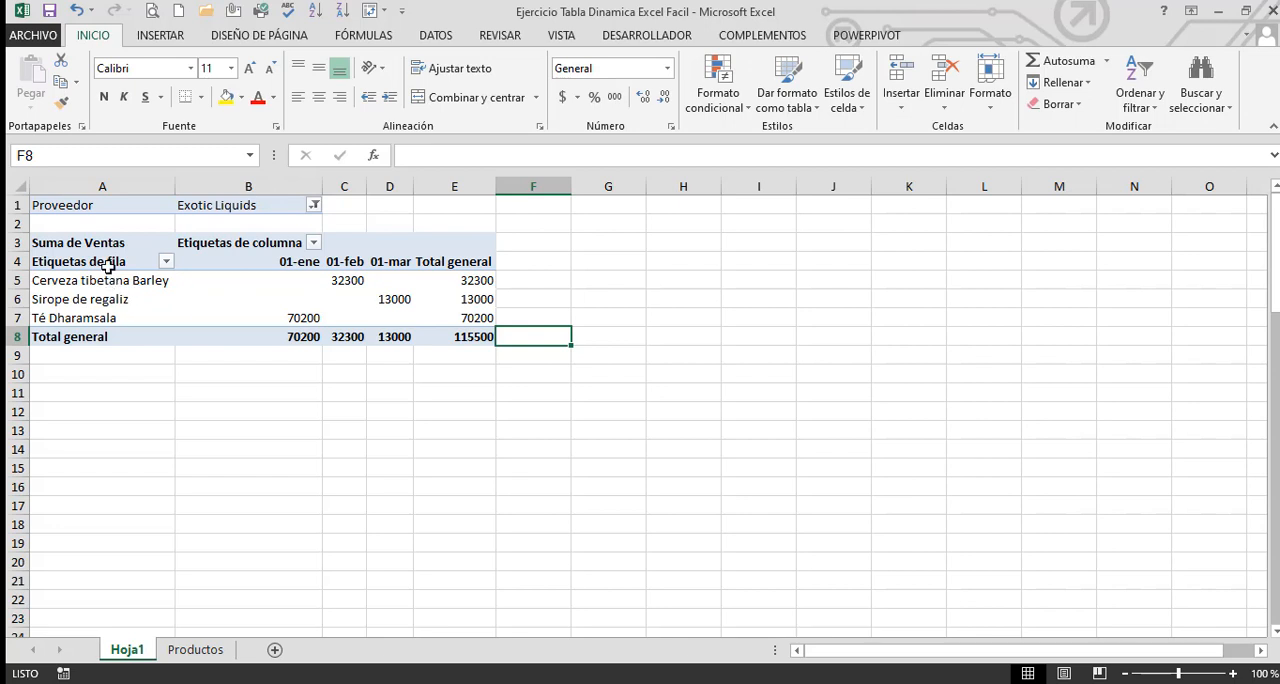
{"action": "left_click_drag", "start_coordinate": [112, 262], "coordinate": [103, 347]}
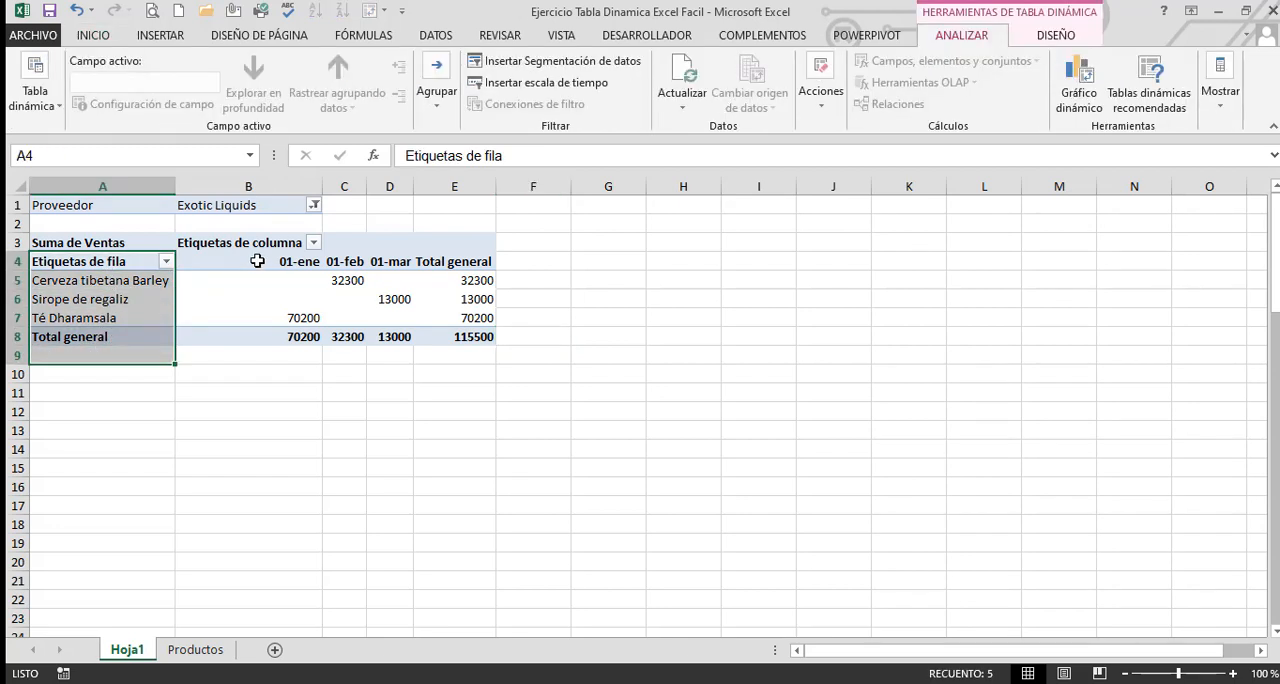
{"action": "left_click_drag", "start_coordinate": [265, 261], "coordinate": [467, 263]}
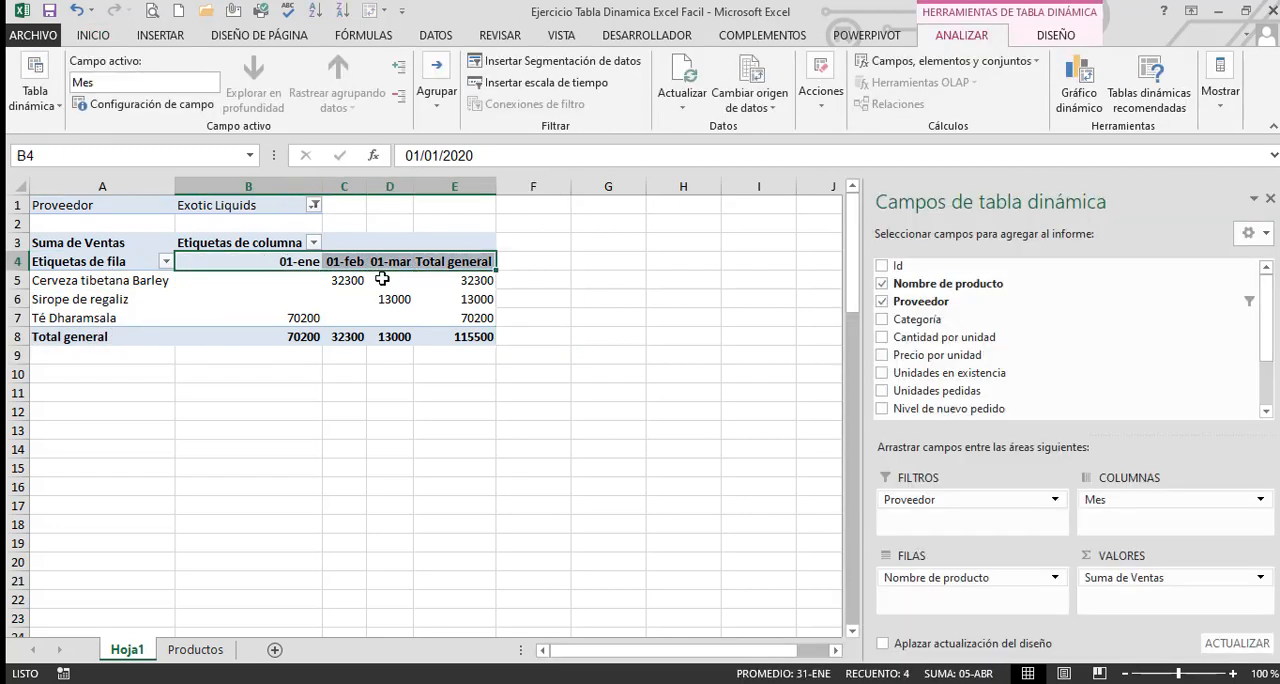
{"action": "left_click_drag", "start_coordinate": [280, 280], "coordinate": [487, 322]}
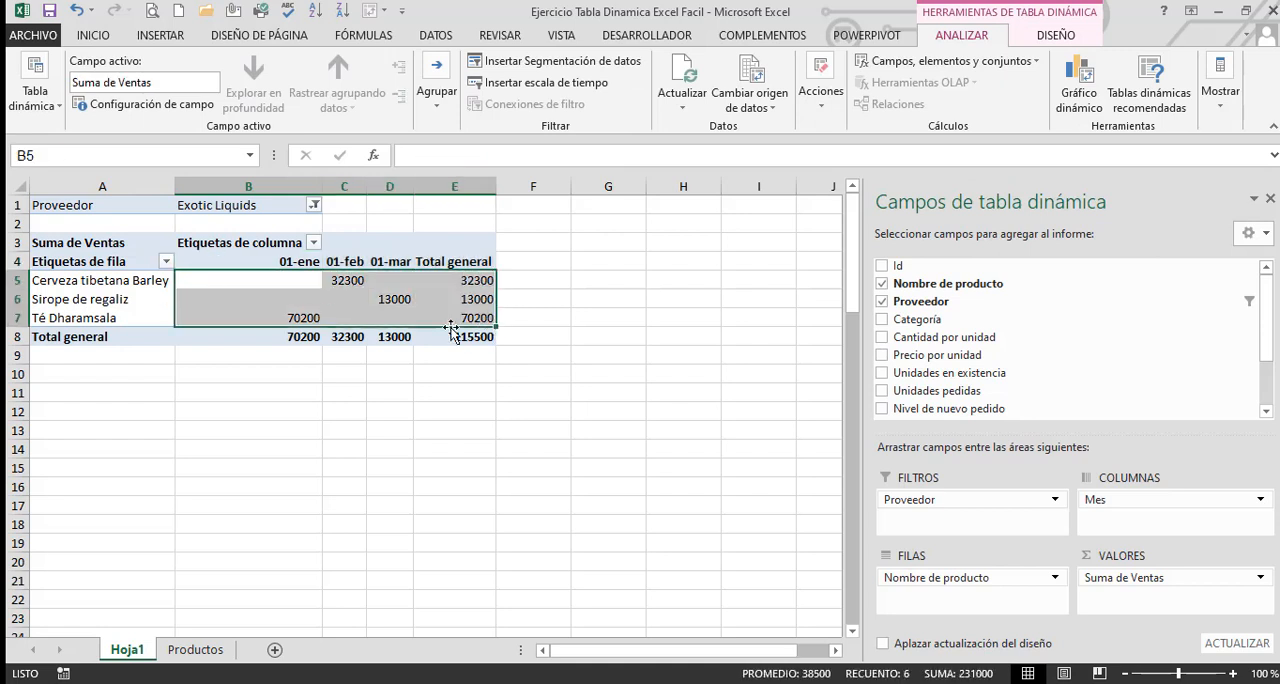
{"action": "left_click", "coordinate": [157, 211]}
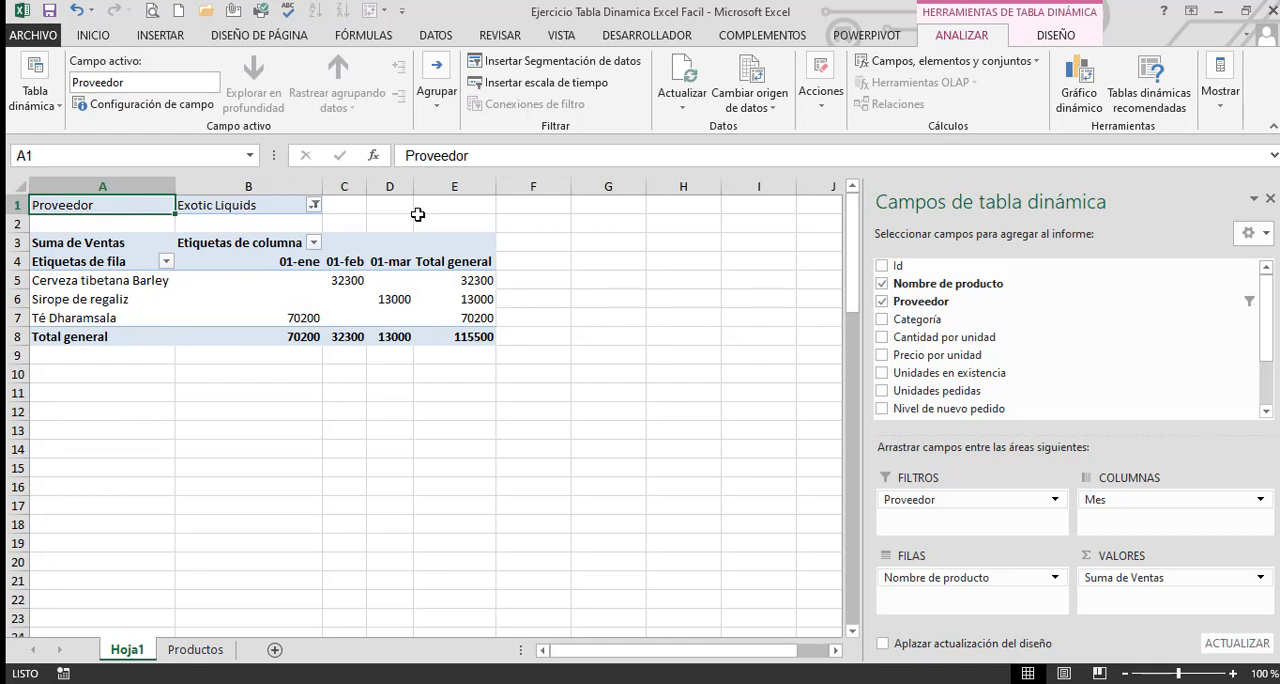
Filter the source table on the Productos sheet by the supplier Exotic Liquids
{"action": "left_click", "coordinate": [198, 651]}
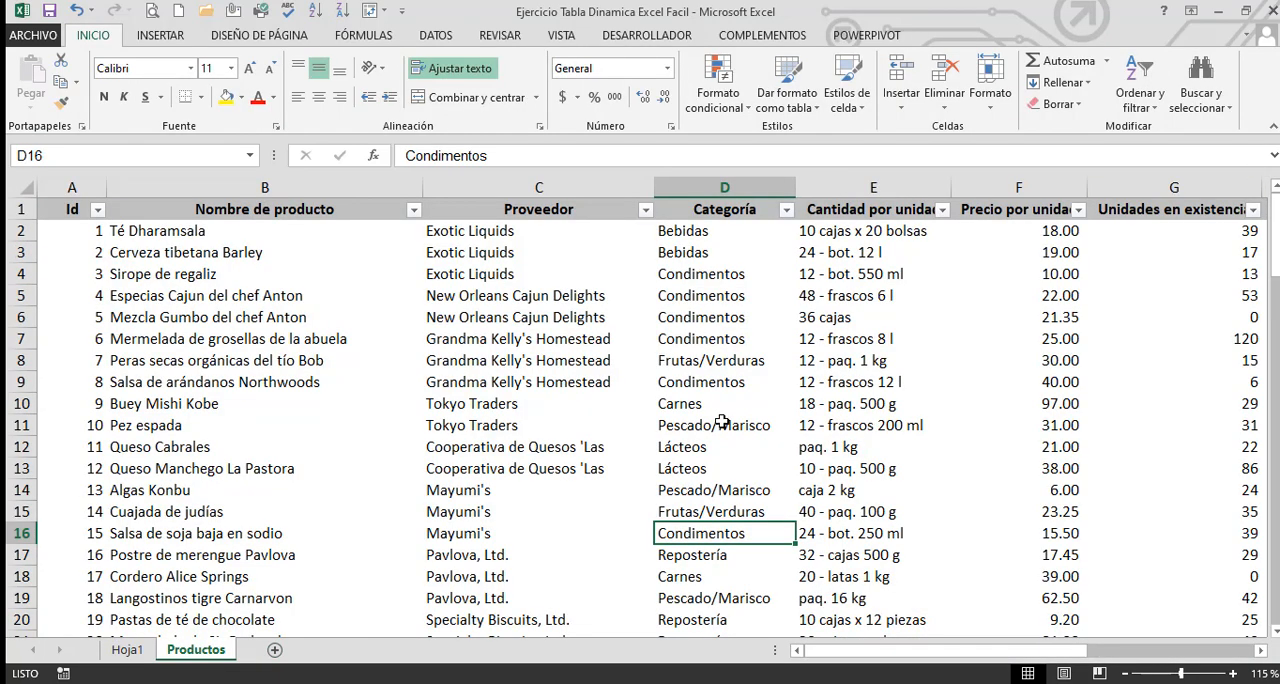
{"action": "left_click", "coordinate": [645, 209]}
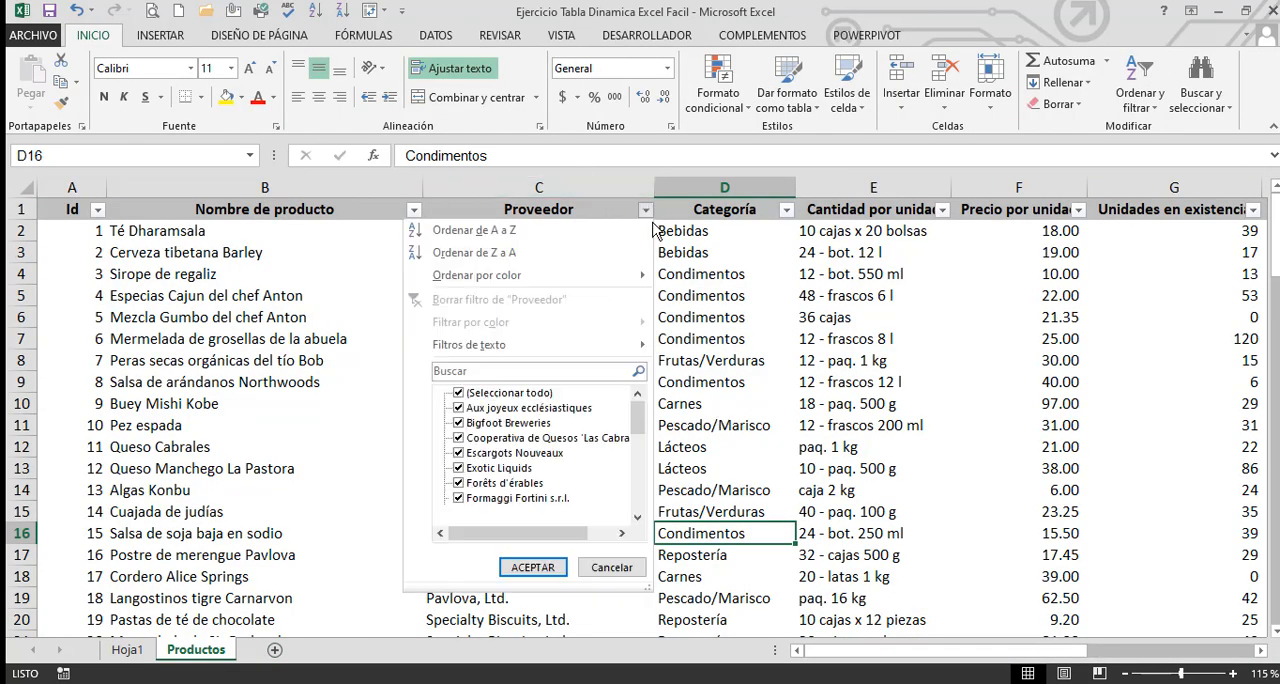
{"action": "left_click", "coordinate": [459, 393]}
{"action": "left_click", "coordinate": [459, 468]}
{"action": "left_click", "coordinate": [542, 567]}
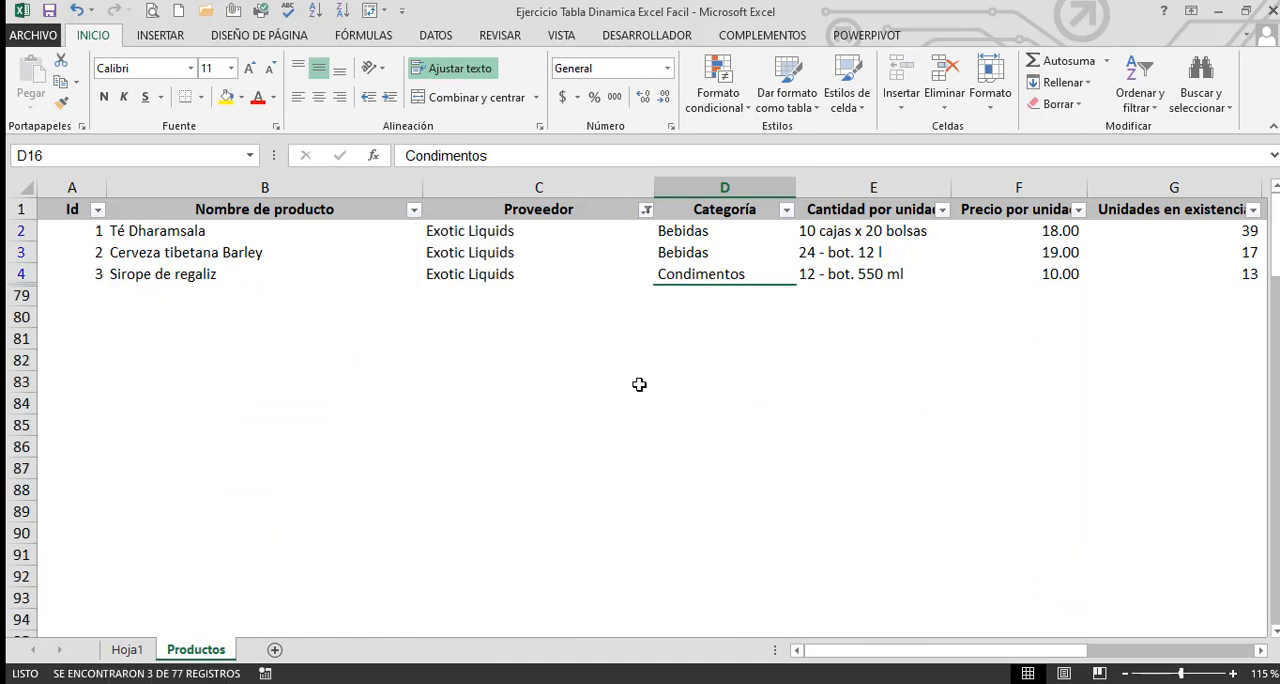
Examine the Ventas and Mes values of the filtered Exotic Liquids rows and return to the first column
{"action": "left_click", "coordinate": [712, 236]}
{"action": "left_click_drag", "start_coordinate": [1062, 648], "coordinate": [1140, 650]}
{"action": "left_click", "coordinate": [1136, 230]}
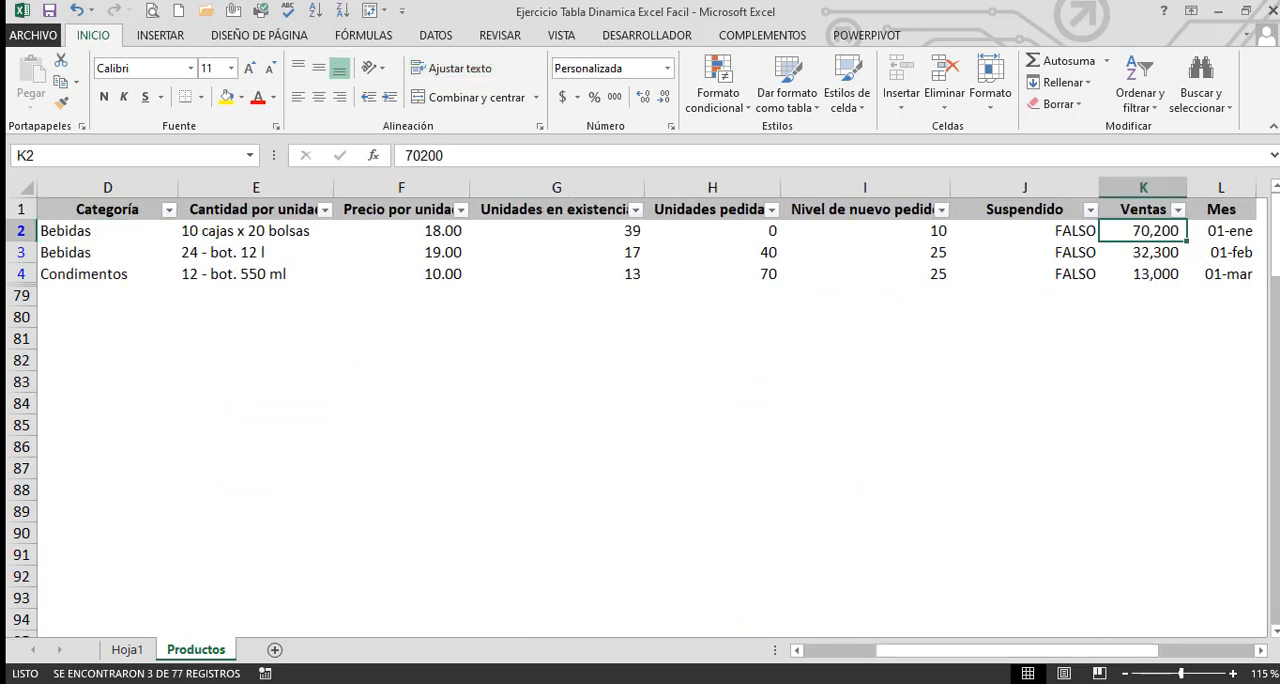
{"action": "key", "text": "Right"}
{"action": "key", "text": "Right"}
{"action": "type", "text": "<<"}
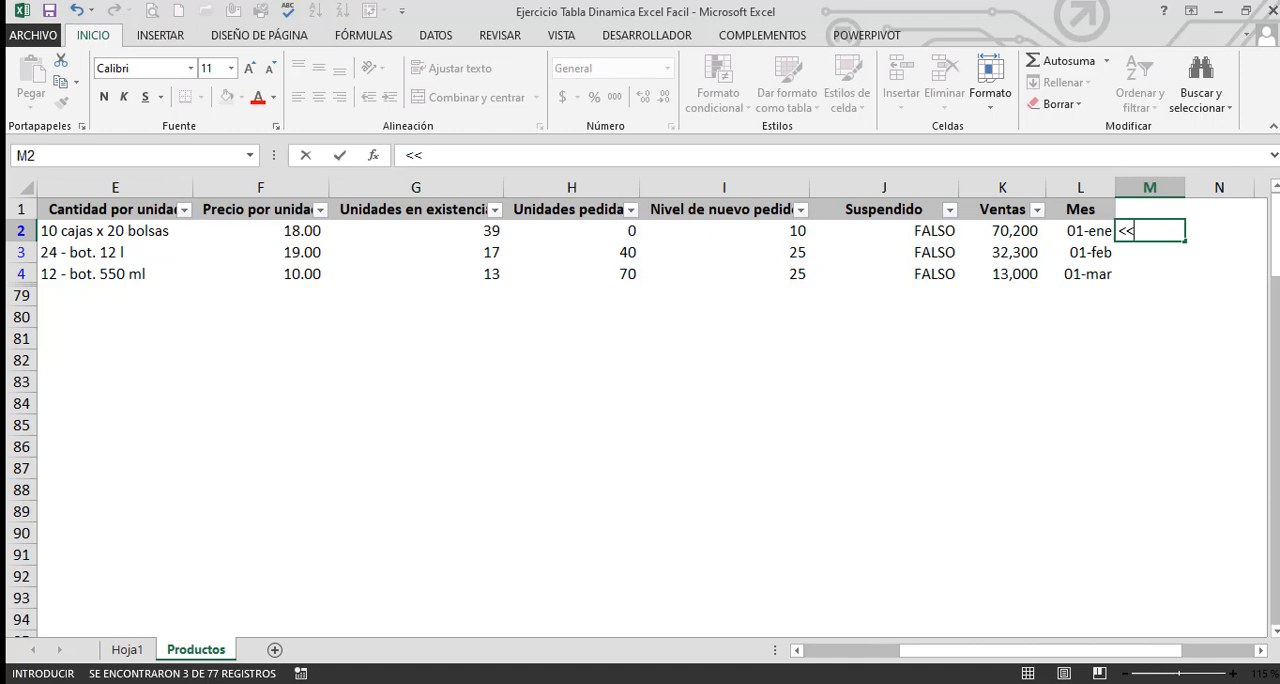
{"action": "key", "text": "Escape"}
{"action": "key", "text": "Left"}
{"action": "key", "text": "Left"}
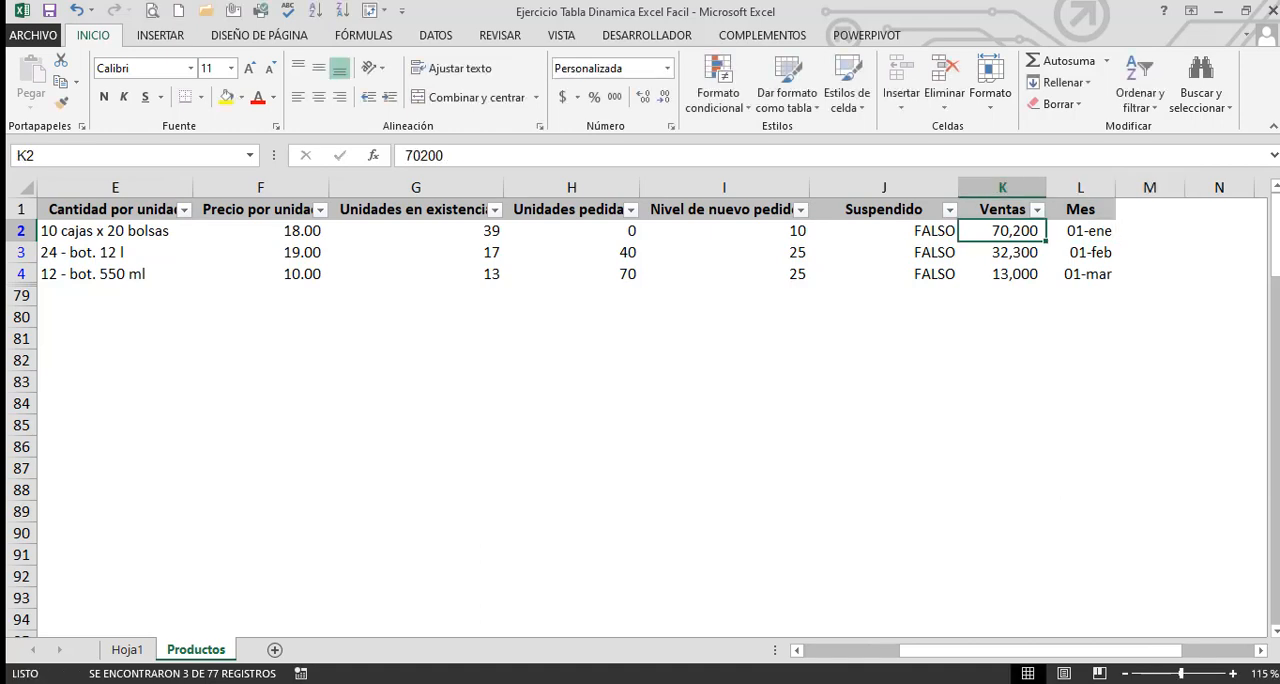
{"action": "key", "text": "Left"}
{"action": "key", "text": "Left"}
{"action": "key", "text": "Home"}
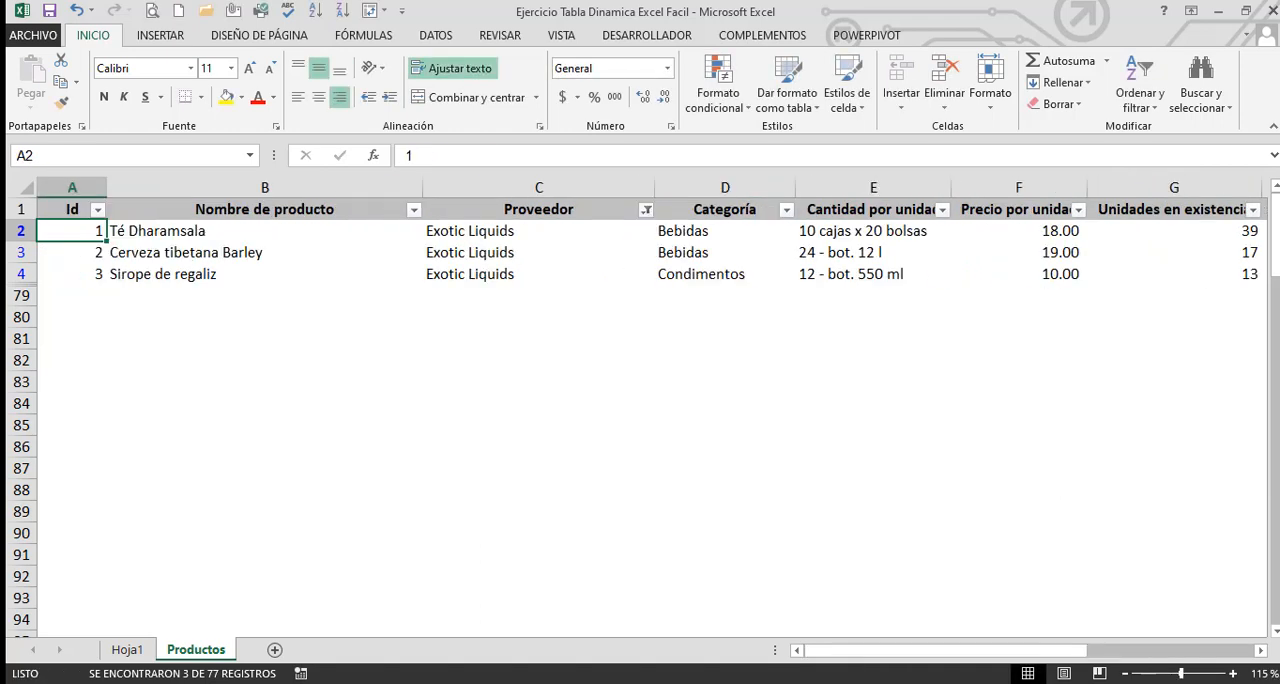
Review the filtered product names and read across the first record's remaining columns to compare them with the pivot table
{"action": "key", "text": "Right"}
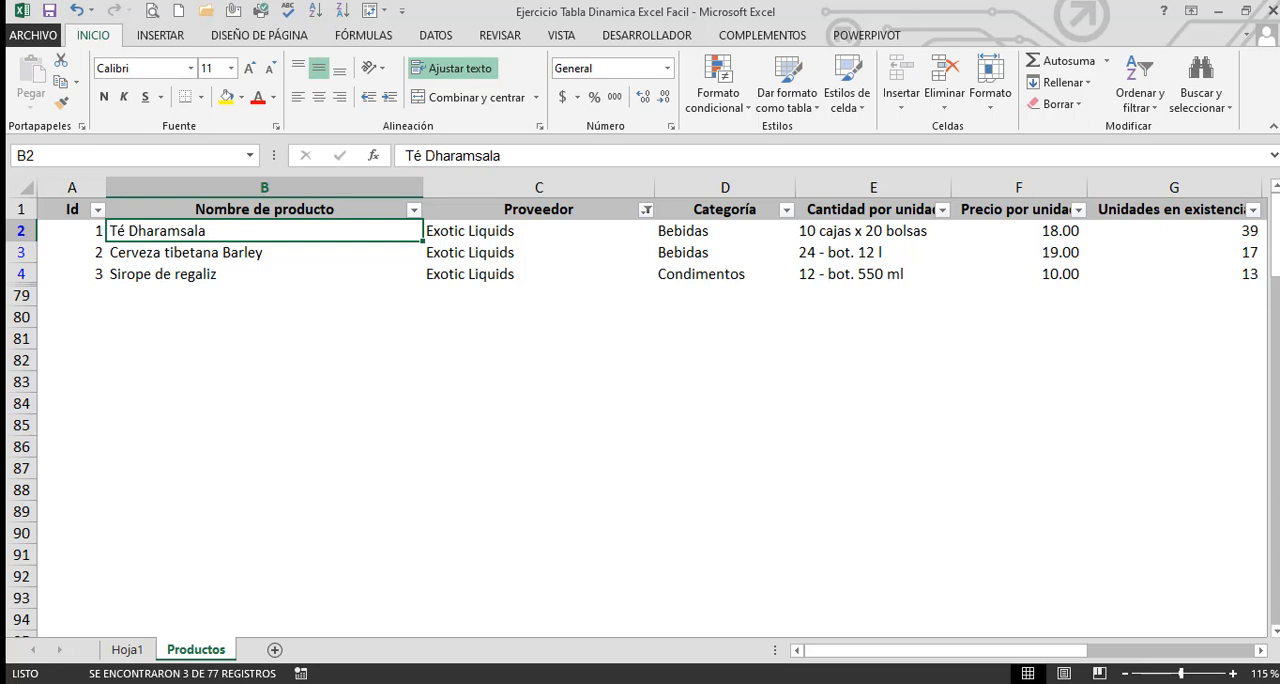
{"action": "left_click", "coordinate": [264, 253]}
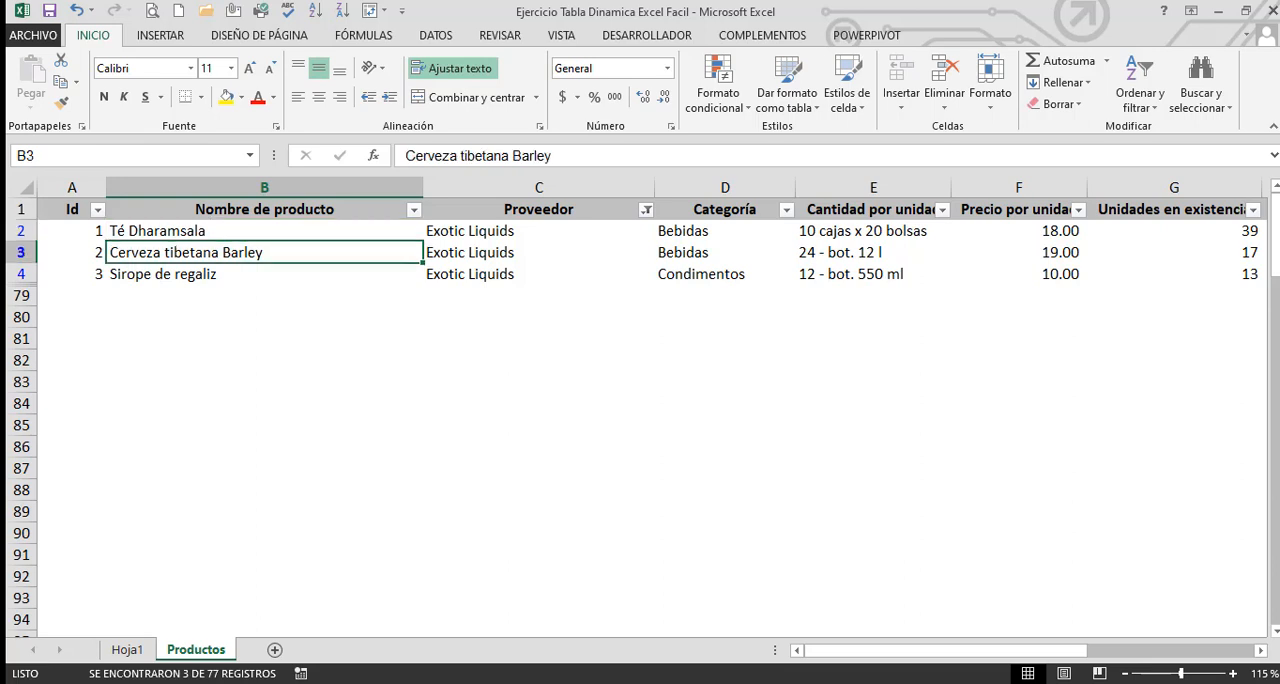
{"action": "left_click", "coordinate": [264, 231]}
{"action": "left_click_drag", "start_coordinate": [264, 231], "coordinate": [264, 253]}
{"action": "left_click", "coordinate": [264, 253]}
{"action": "left_click", "coordinate": [264, 231]}
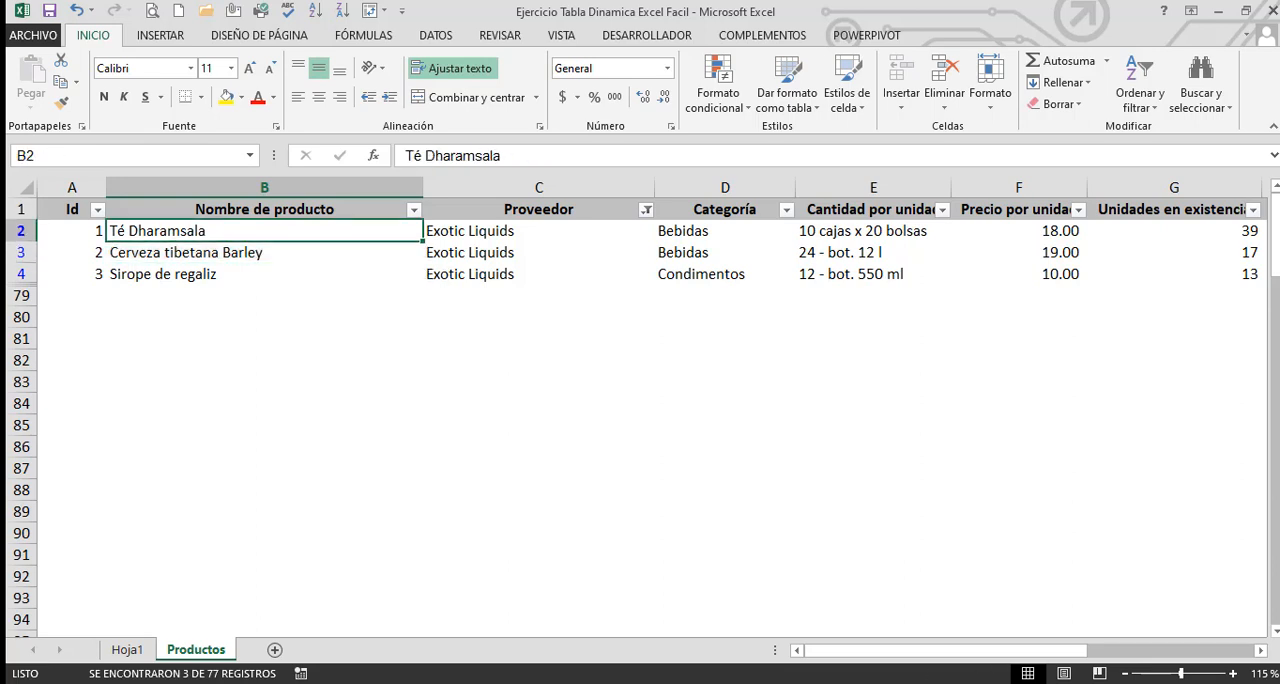
{"action": "key", "text": "Right"}
{"action": "key", "text": "Right"}
{"action": "key", "text": "Right"}
{"action": "key", "text": "Right"}
{"action": "key", "text": "Right"}
{"action": "key", "text": "Right"}
{"action": "key", "text": "Right"}
{"action": "key", "text": "Right"}
{"action": "key", "text": "Right"}
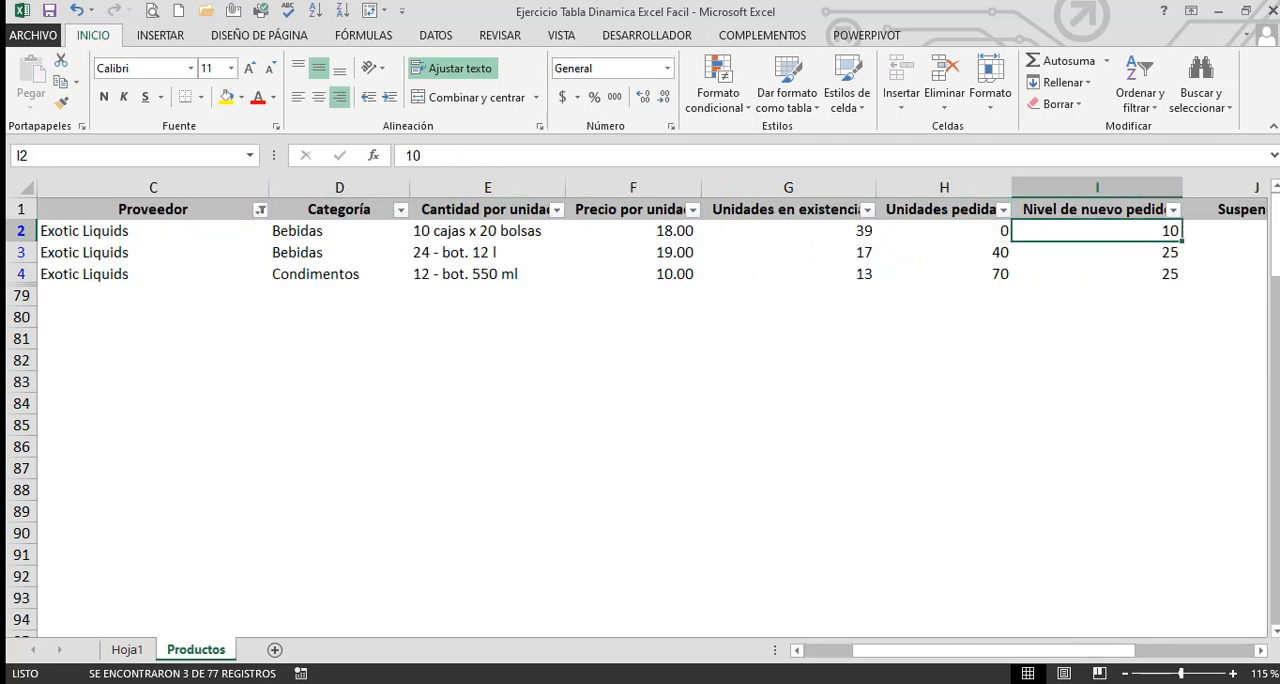
{"action": "key", "text": "Right"}
{"action": "key", "text": "Right"}
{"action": "key", "text": "Left"}
{"action": "key", "text": "Left"}
{"action": "key", "text": "Left"}
{"action": "key", "text": "Left"}
{"action": "key", "text": "Left"}
{"action": "key", "text": "Left"}
{"action": "key", "text": "Left"}
{"action": "key", "text": "Left"}
{"action": "key", "text": "Left"}
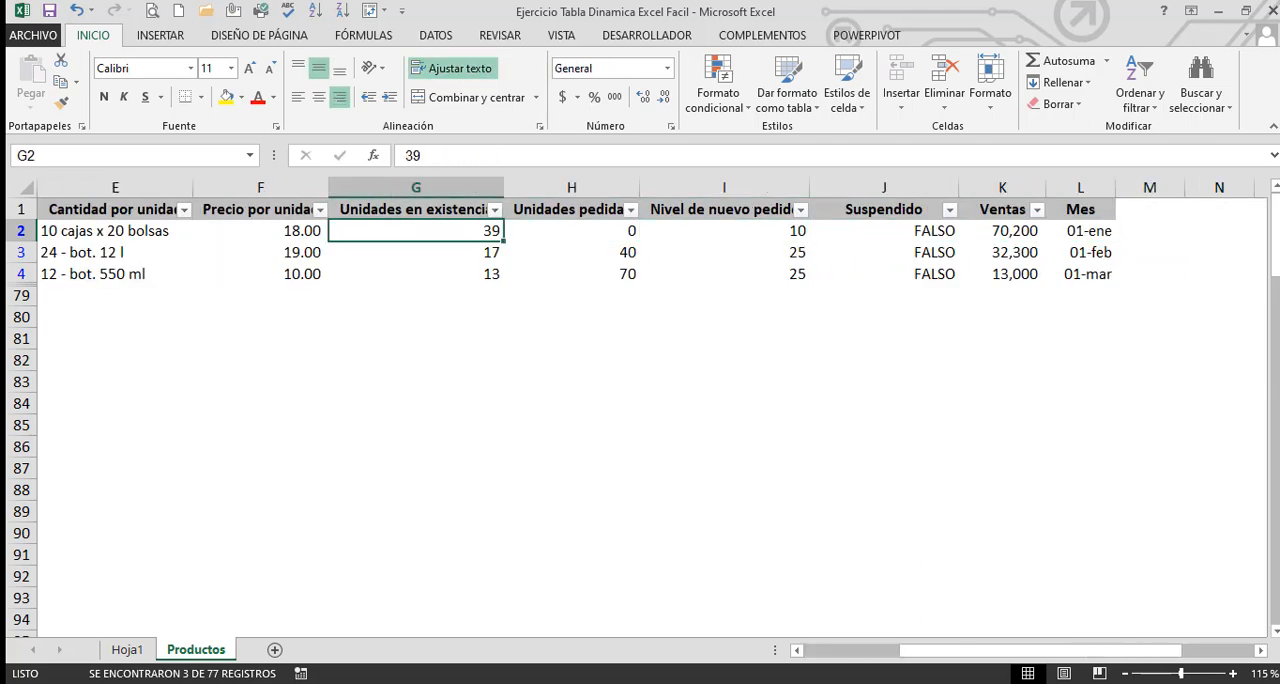
{"action": "key", "text": "Left"}
{"action": "key", "text": "Left"}
{"action": "key", "text": "Left"}
{"action": "key", "text": "Right"}
{"action": "key", "text": "Right"}
{"action": "key", "text": "Right"}
{"action": "key", "text": "Left"}
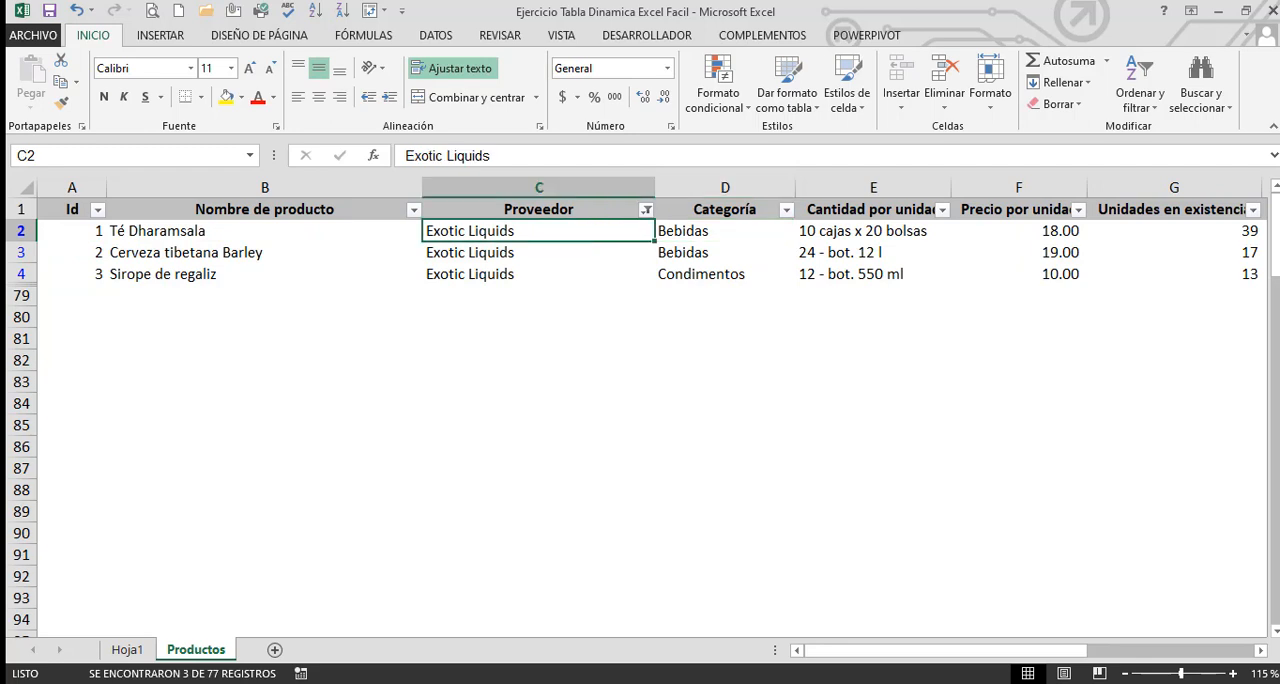
Return to the Hoja1 sheet and filter the pivot table by the supplier Forêts d'érables
{"action": "left_click", "coordinate": [126, 651]}
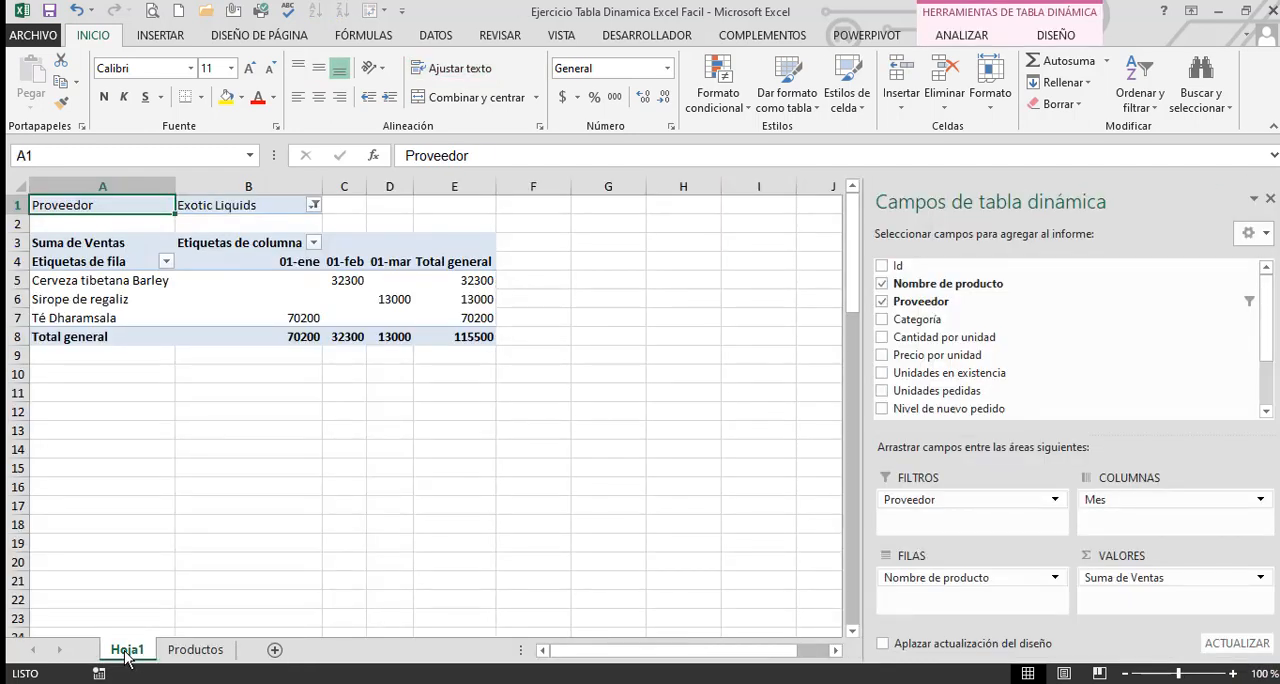
{"action": "left_click", "coordinate": [194, 473]}
{"action": "left_click", "coordinate": [222, 412]}
{"action": "left_click", "coordinate": [314, 206]}
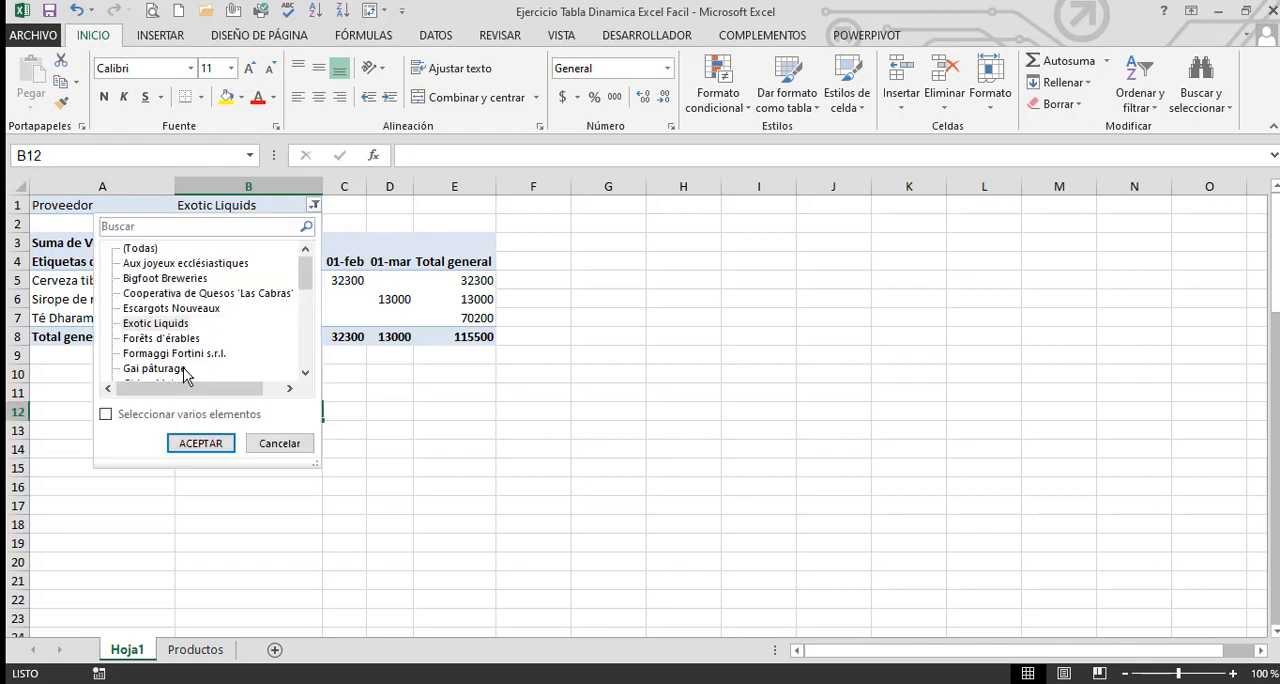
{"action": "left_click", "coordinate": [196, 444]}
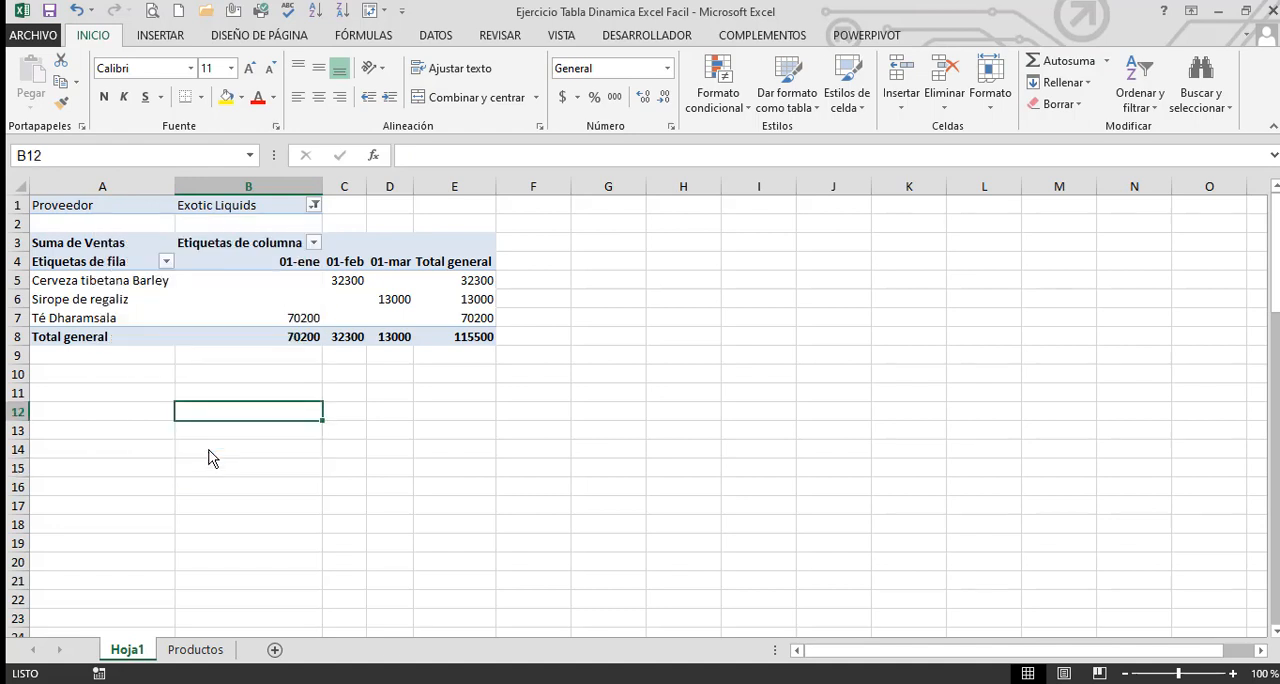
Change the pivot table's Proveedor filter to Norske Meierier
{"action": "left_click", "coordinate": [285, 206]}
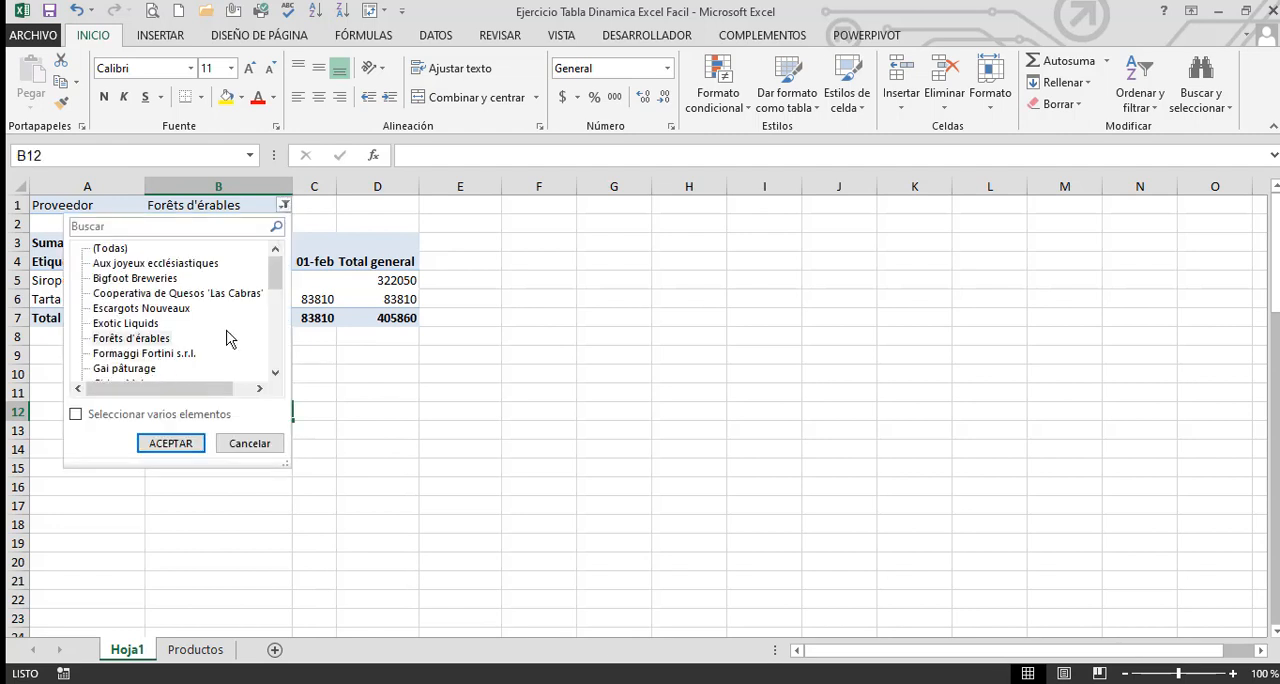
{"action": "left_click_drag", "start_coordinate": [278, 284], "coordinate": [277, 334]}
{"action": "left_click", "coordinate": [130, 336]}
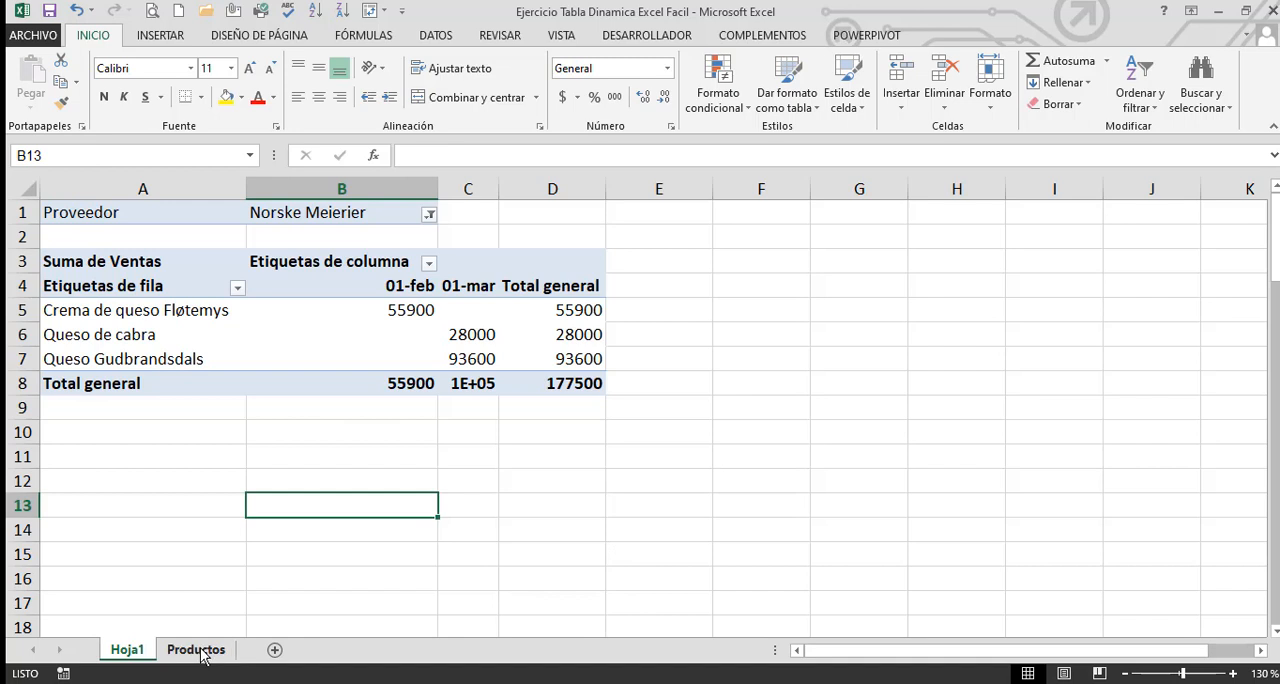
Delete the Hoja1 pivot table sheet and clear the Proveedor filter on the Productos sheet
{"action": "left_click", "coordinate": [197, 650]}
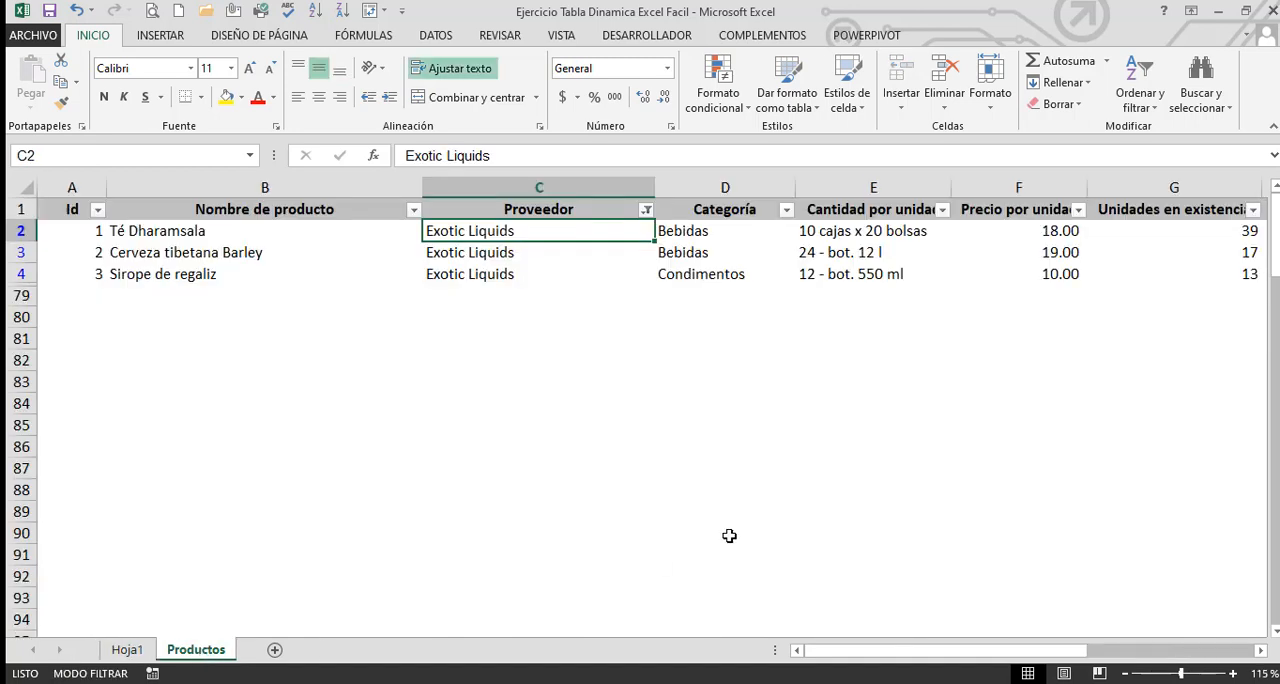
{"action": "right_click", "coordinate": [124, 650]}
{"action": "left_click", "coordinate": [172, 452]}
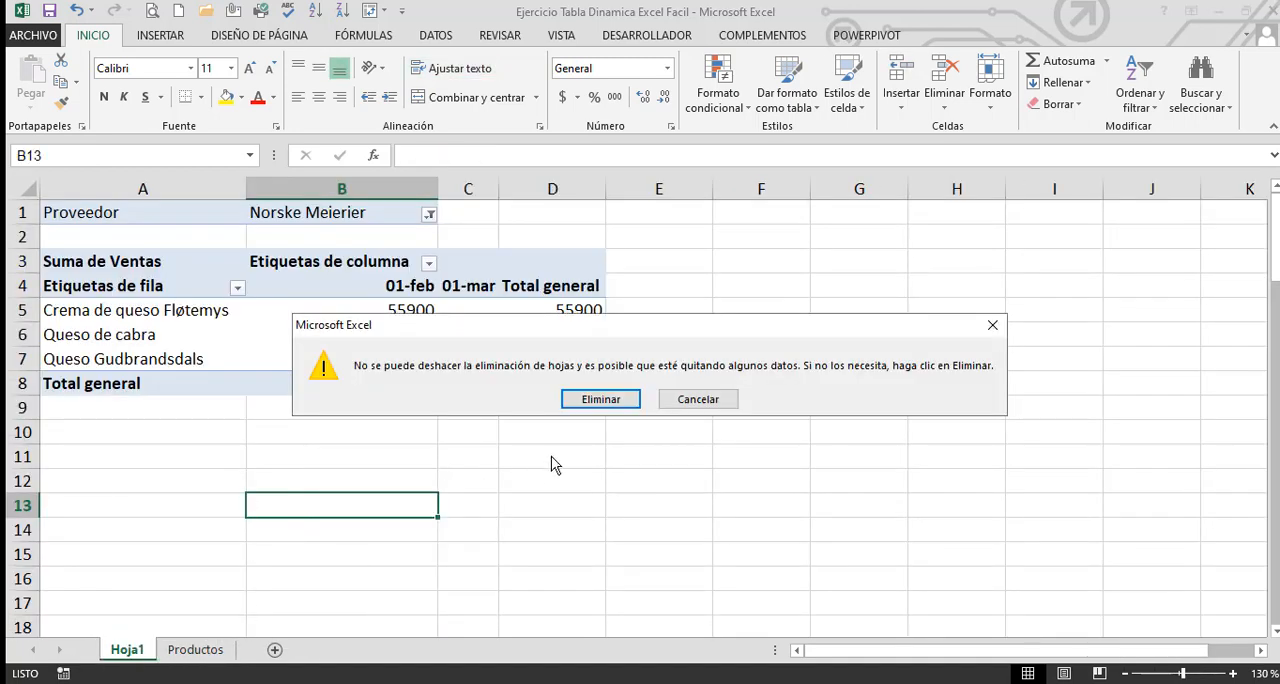
{"action": "left_click", "coordinate": [600, 399]}
{"action": "left_click", "coordinate": [286, 496]}
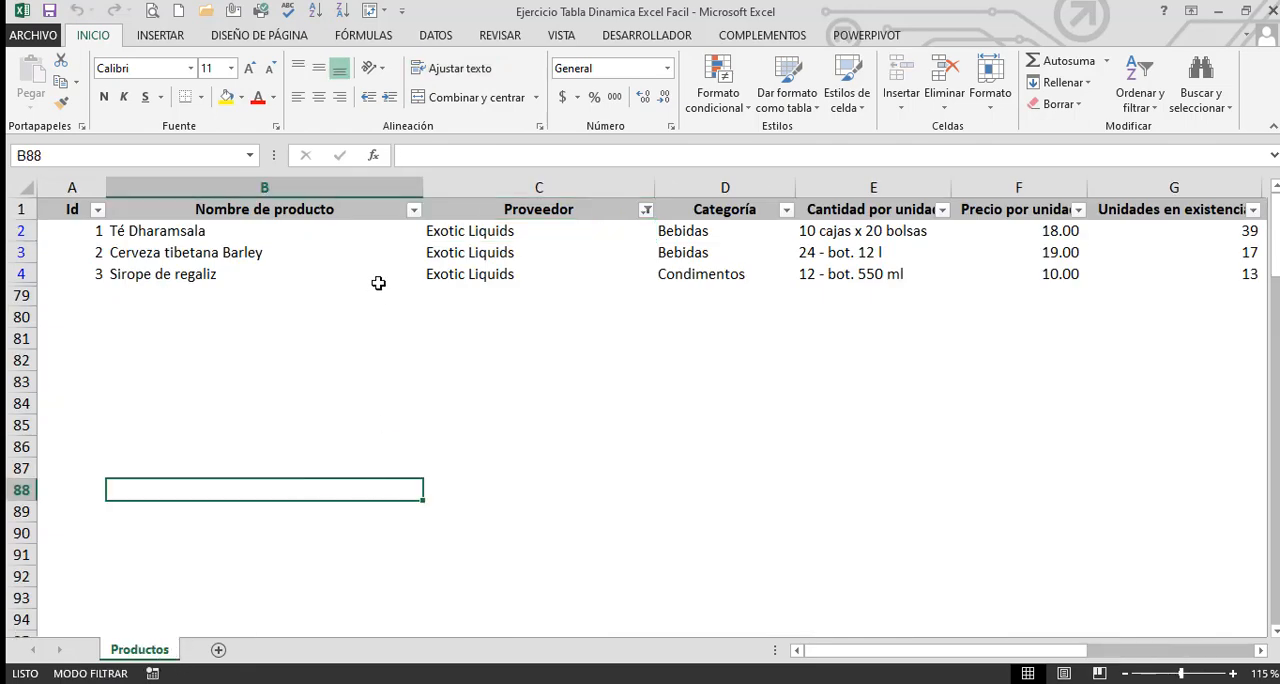
{"action": "left_click", "coordinate": [427, 38]}
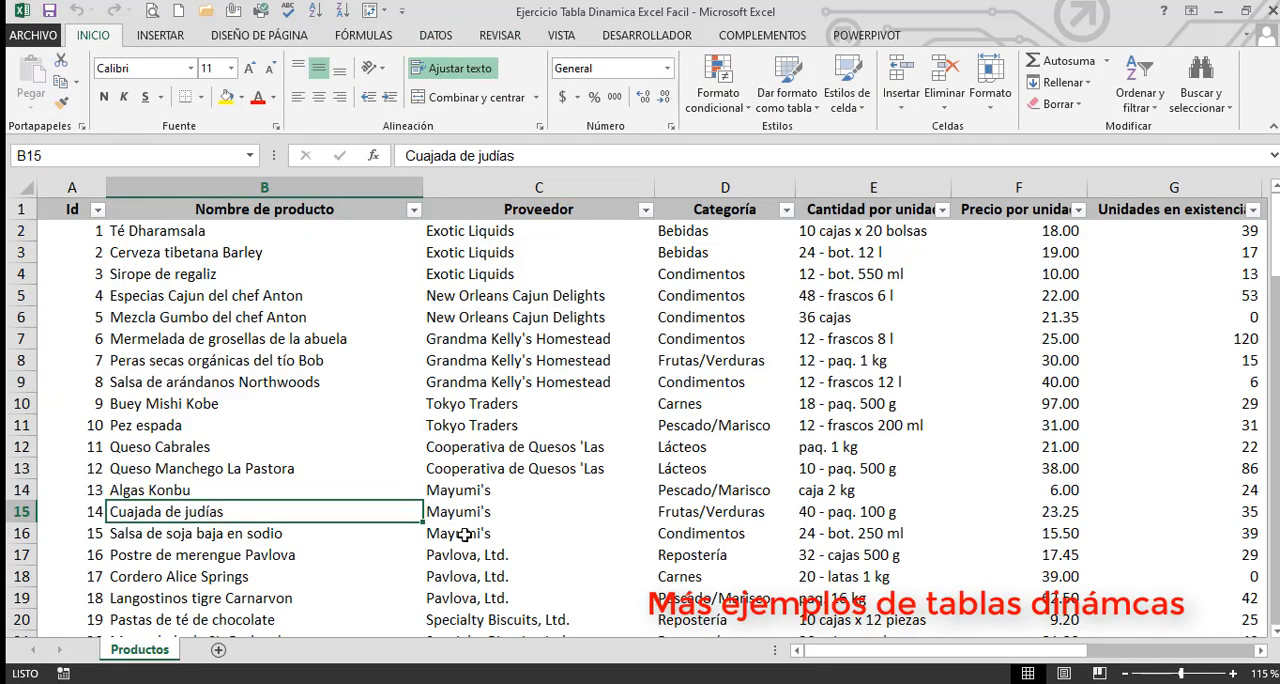
Look over the Proveedor and Categoría columns and insert a pivot table from Productos!$A$1:$L$78 on a new worksheet
{"action": "left_click", "coordinate": [566, 172]}
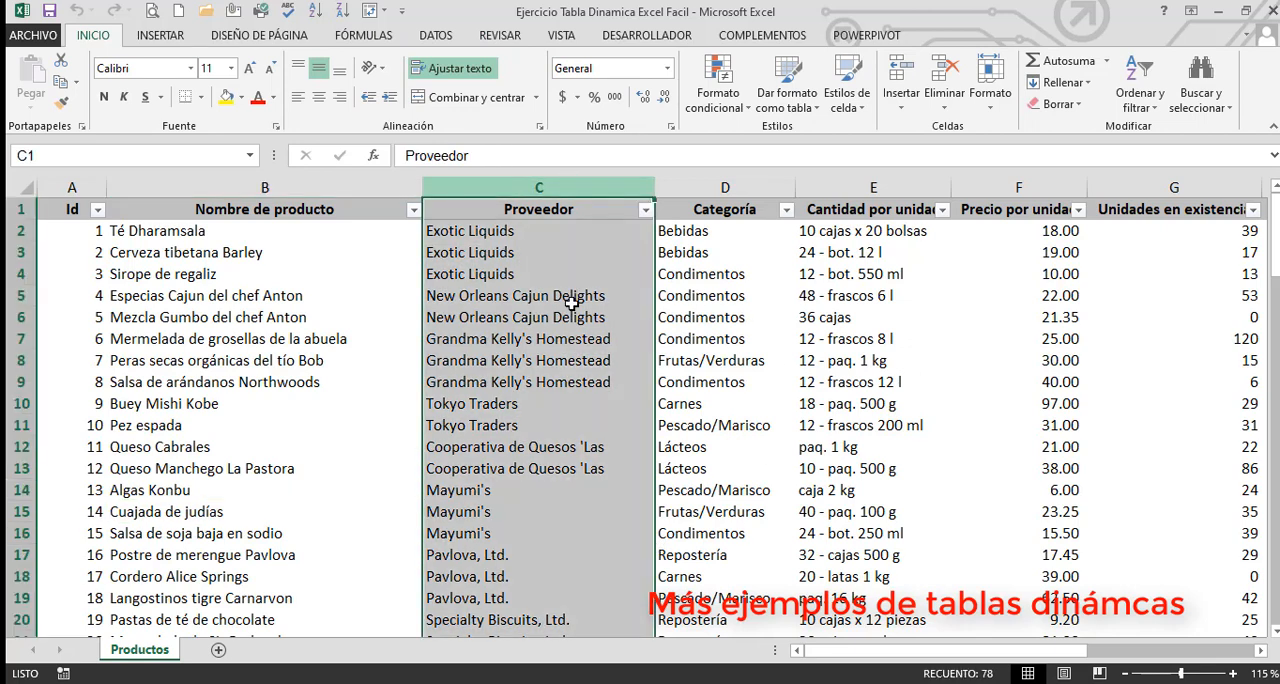
{"action": "left_click", "coordinate": [725, 188]}
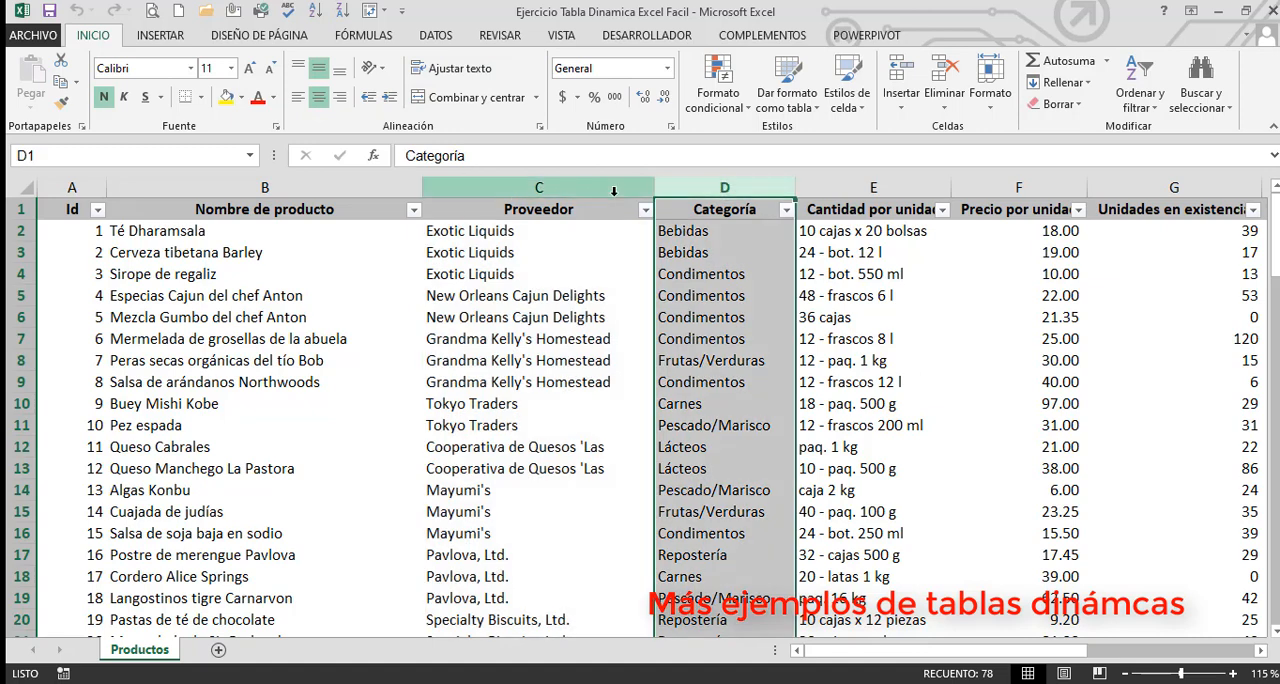
{"action": "left_click", "coordinate": [613, 190]}
{"action": "left_click", "coordinate": [606, 262]}
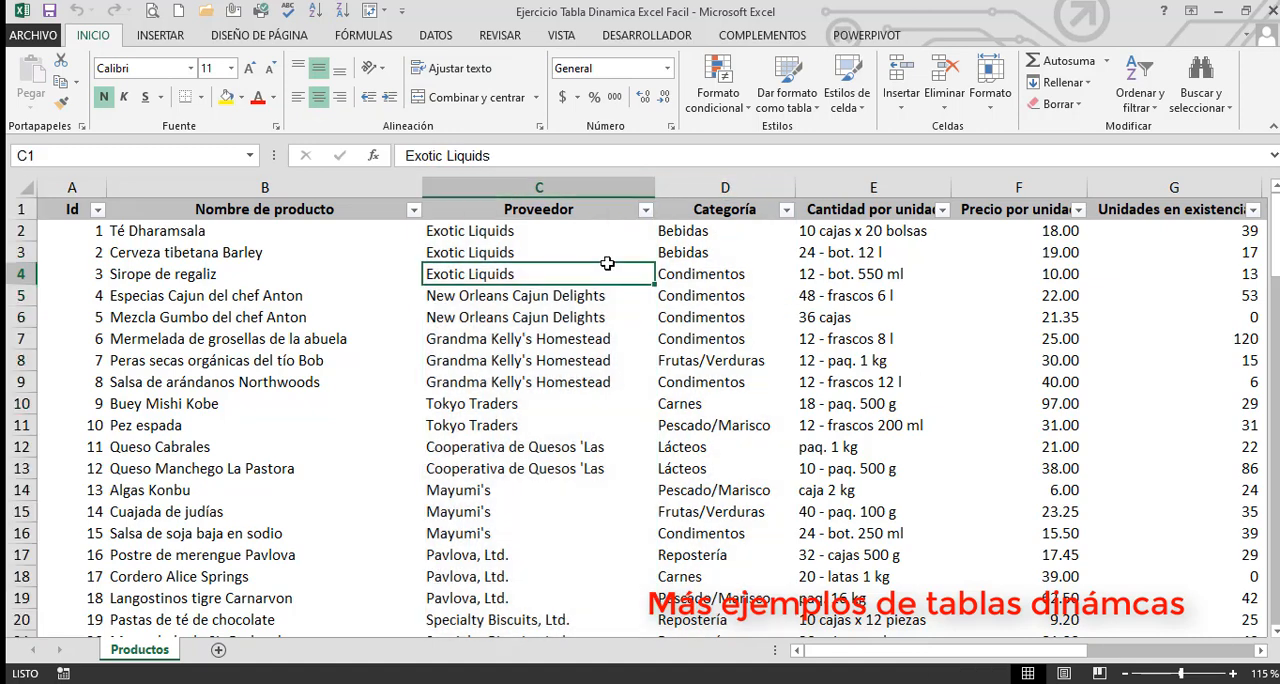
{"action": "left_click", "coordinate": [160, 35]}
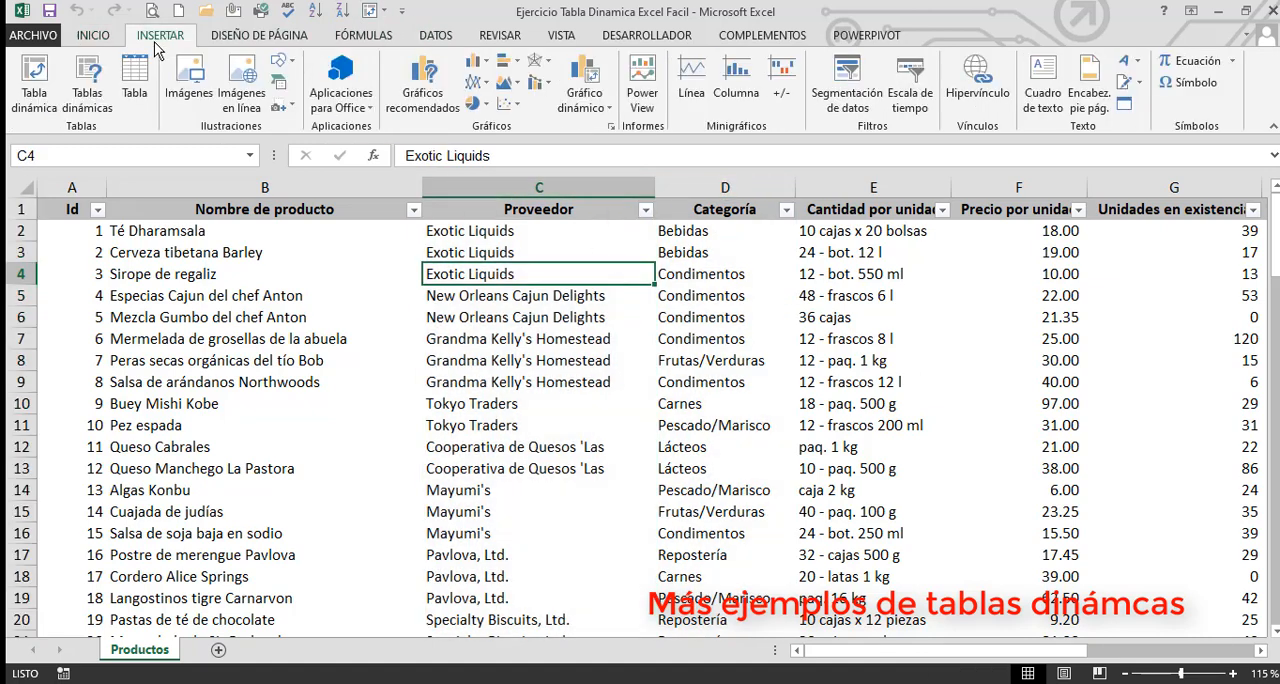
{"action": "left_click", "coordinate": [34, 80]}
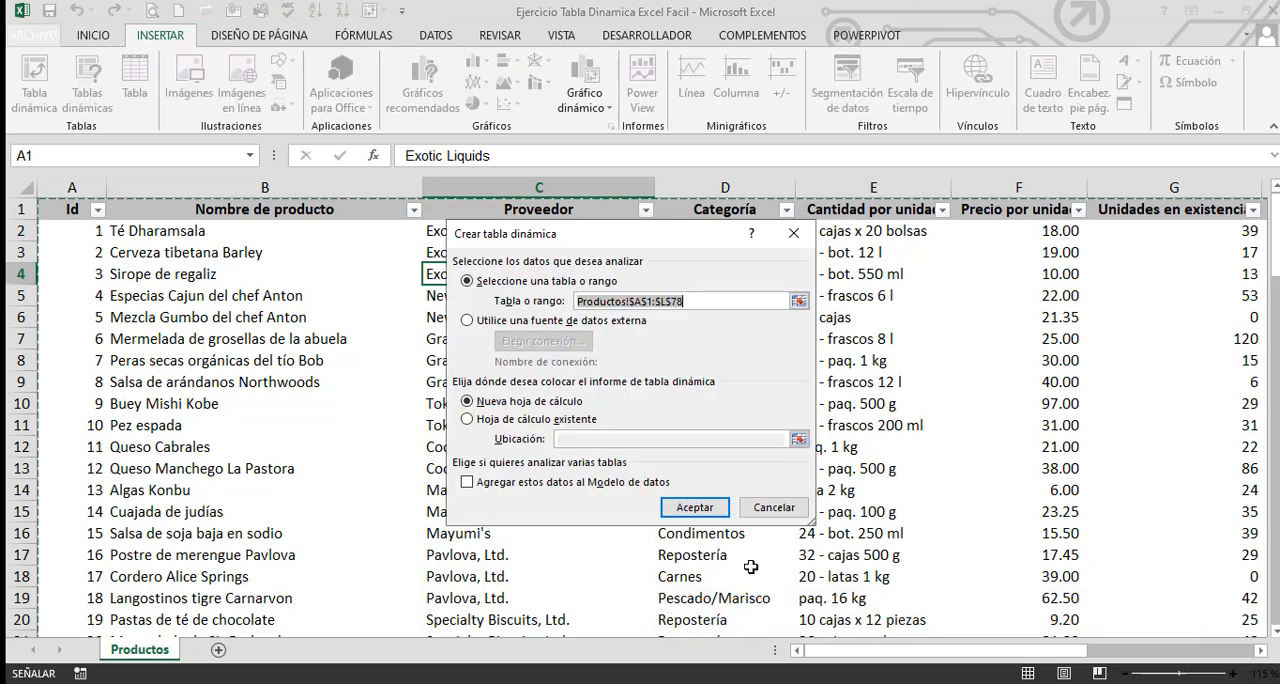
{"action": "left_click", "coordinate": [694, 507]}
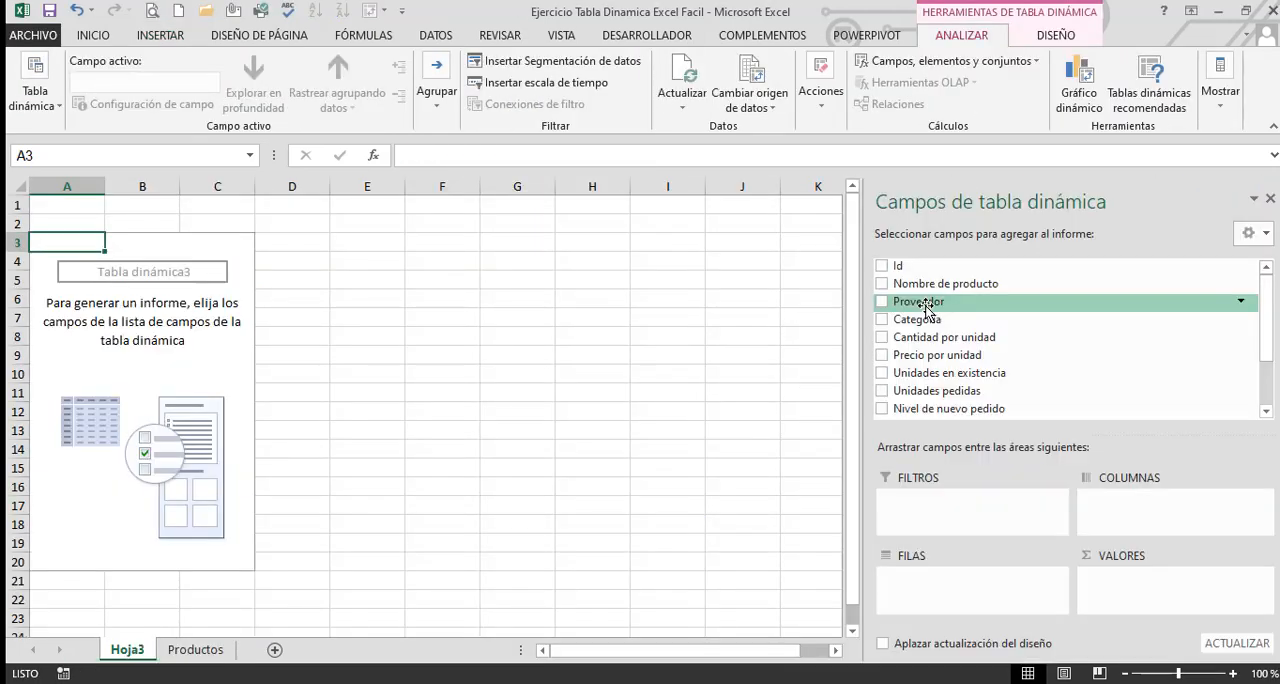
Add the Proveedor field to the new pivot table's rows and select all supplier names to check their count
{"action": "left_click_drag", "start_coordinate": [885, 310], "coordinate": [934, 598]}
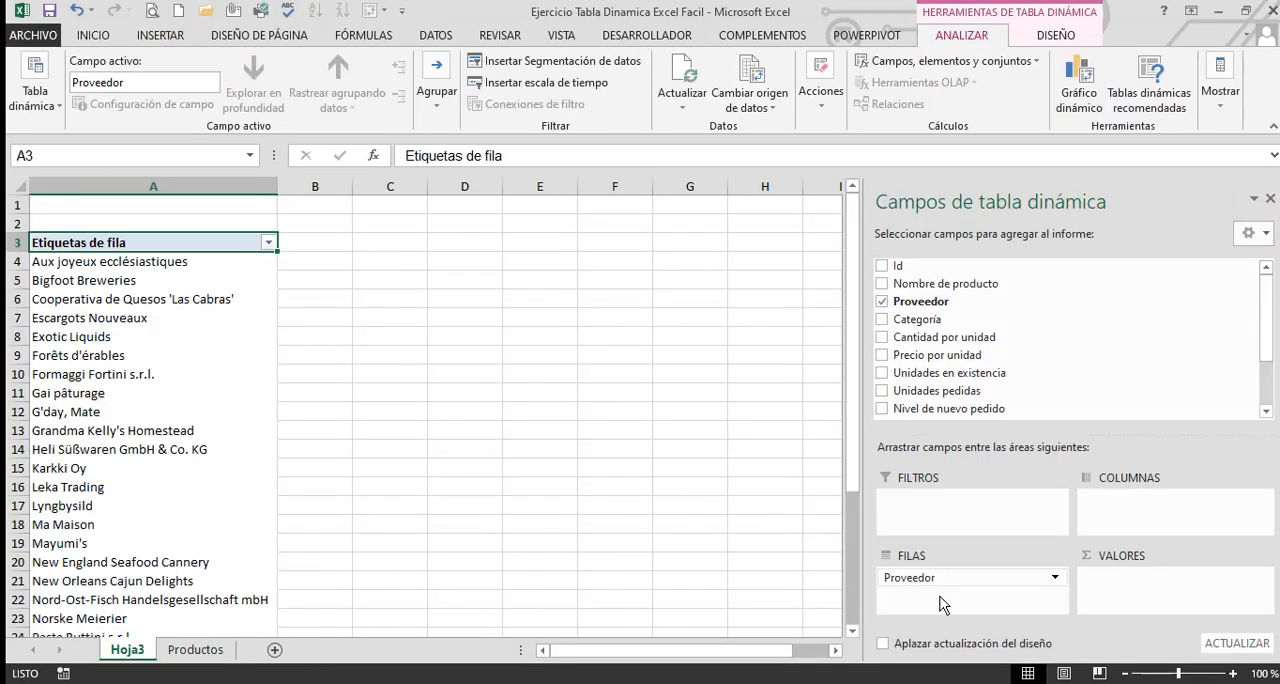
{"action": "left_click", "coordinate": [110, 262]}
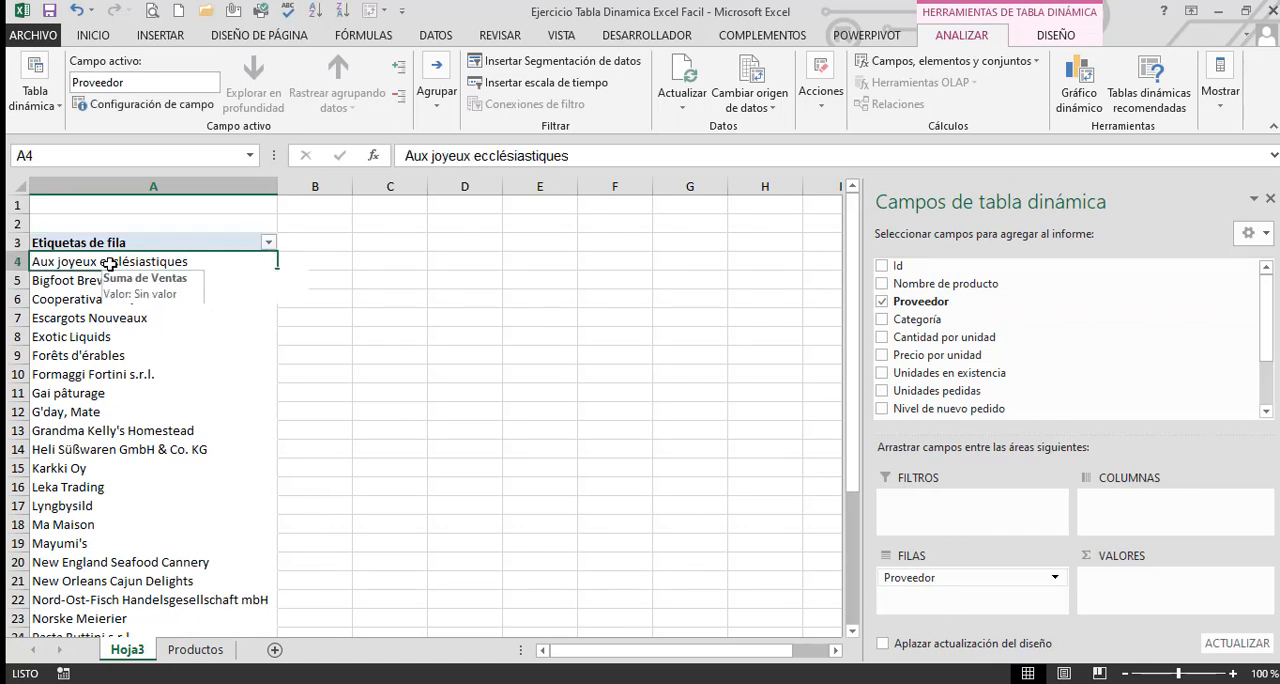
{"action": "key", "text": "ctrl+shift+Down"}
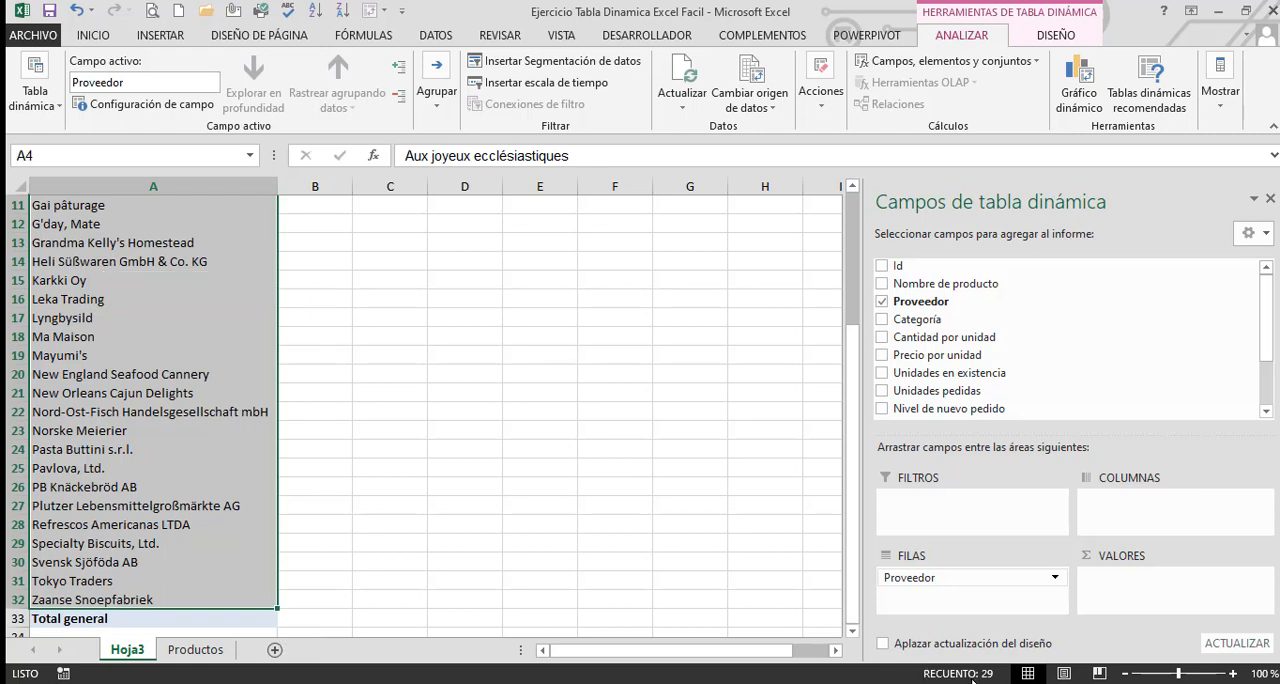
{"action": "left_click", "coordinate": [644, 511]}
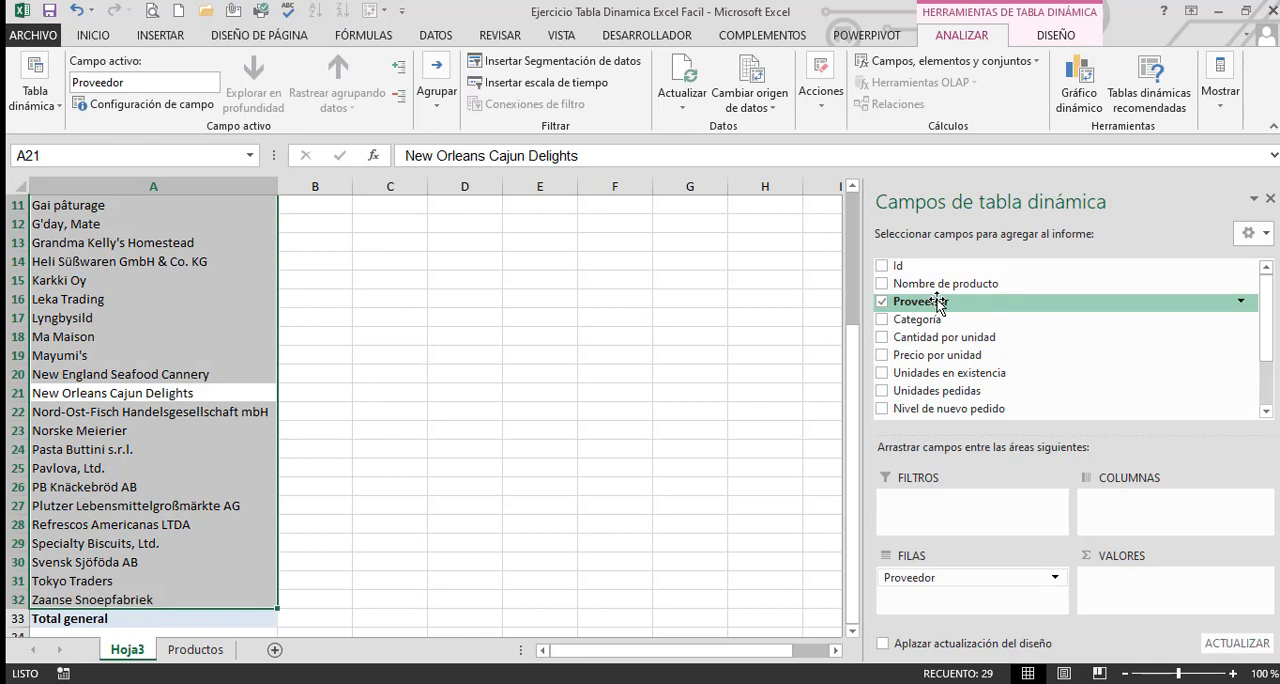
Add Proveedor to the pivot table's values area as a count and view the list from its start
{"action": "left_click_drag", "start_coordinate": [937, 305], "coordinate": [1144, 582]}
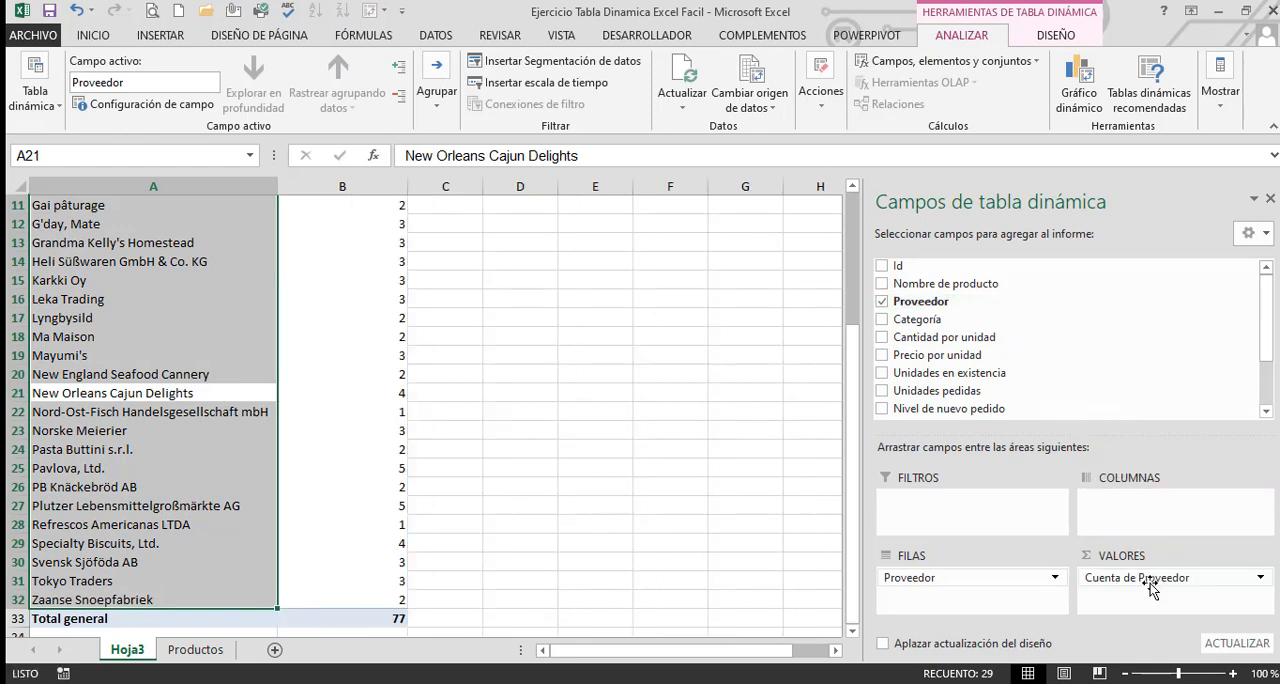
{"action": "left_click", "coordinate": [454, 567]}
{"action": "scroll", "coordinate": [454, 569], "scroll_direction": "up", "scroll_amount": 4}
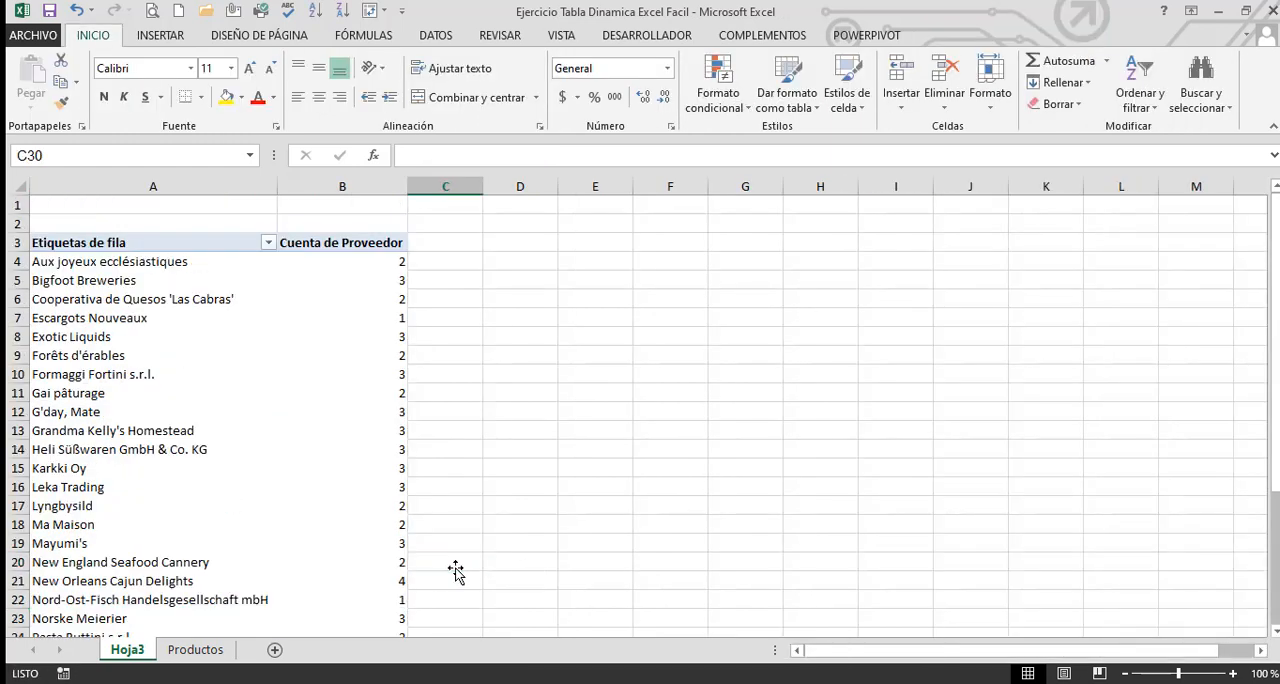
Sort the pivot table's supplier counts from largest to smallest
{"action": "scroll", "coordinate": [451, 491], "scroll_direction": "down", "scroll_amount": 8}
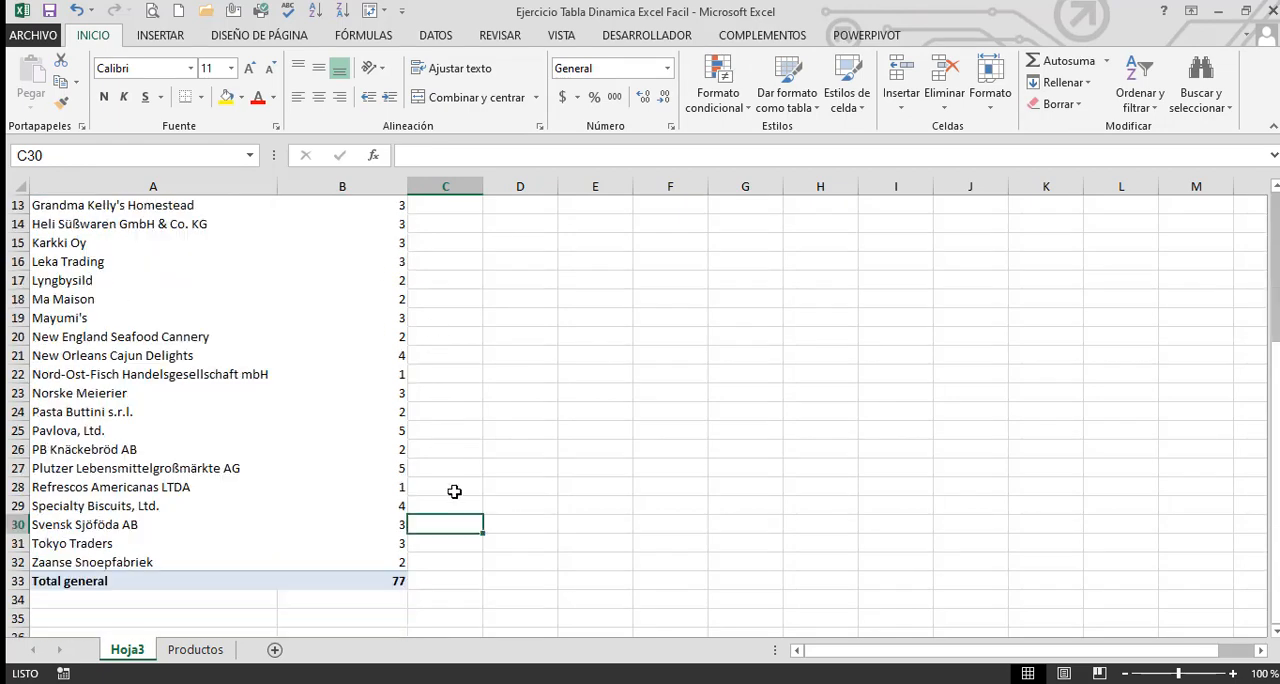
{"action": "left_click", "coordinate": [388, 362]}
{"action": "scroll", "coordinate": [590, 418], "scroll_direction": "up", "scroll_amount": 8}
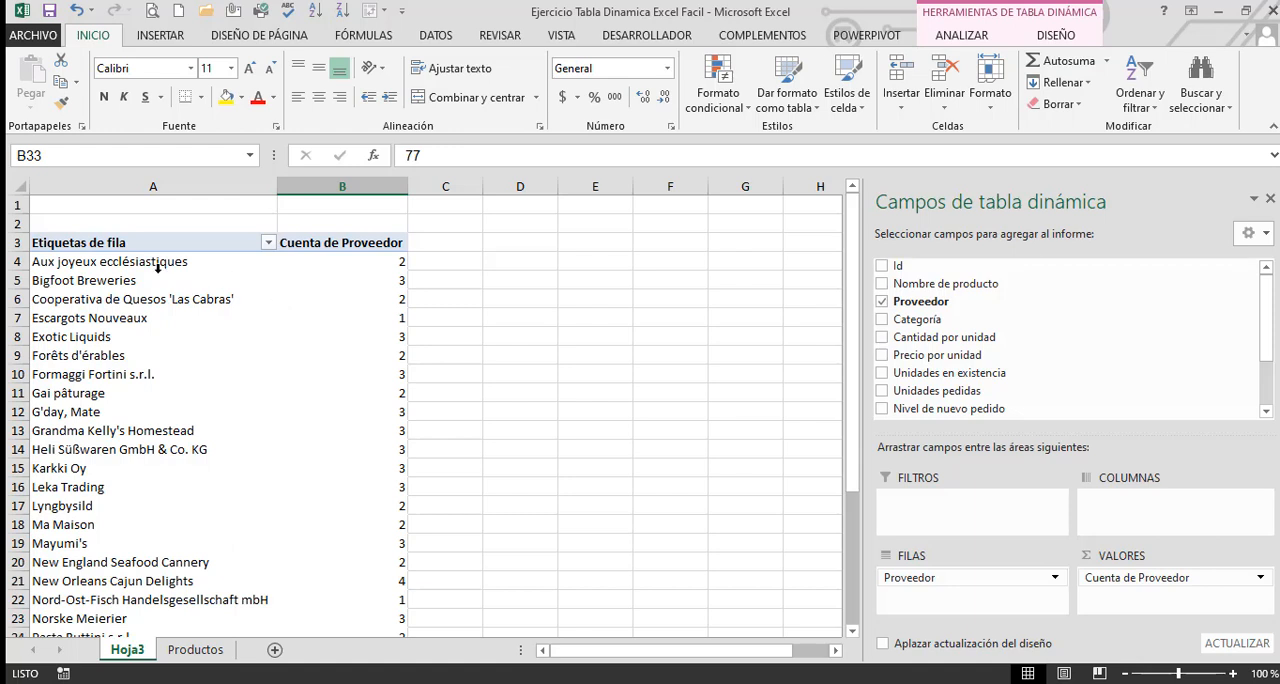
{"action": "left_click", "coordinate": [352, 261]}
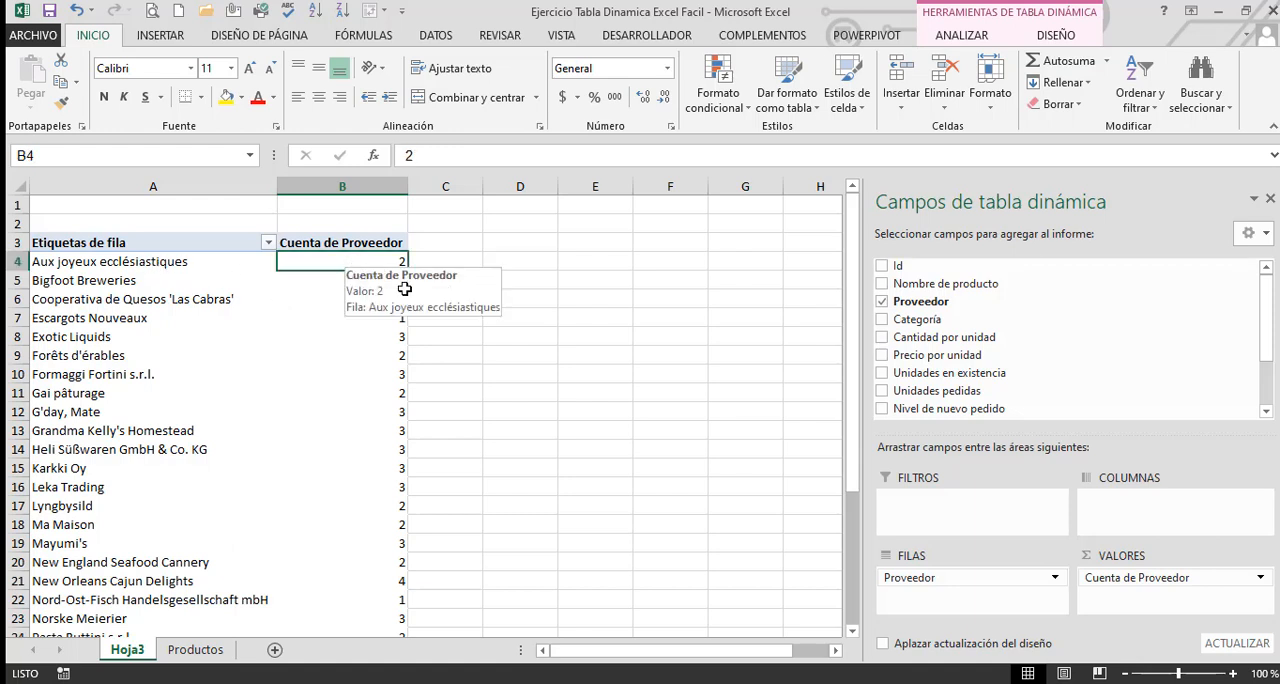
{"action": "left_click", "coordinate": [1145, 104]}
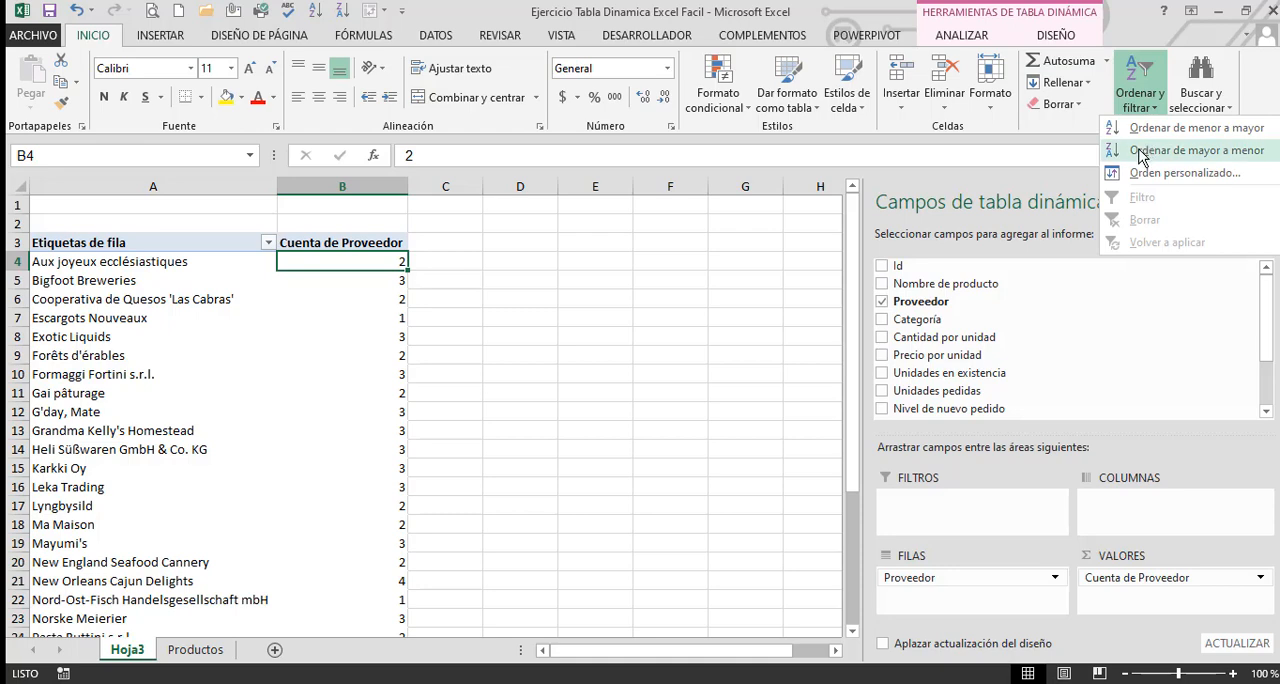
{"action": "left_click", "coordinate": [1143, 150]}
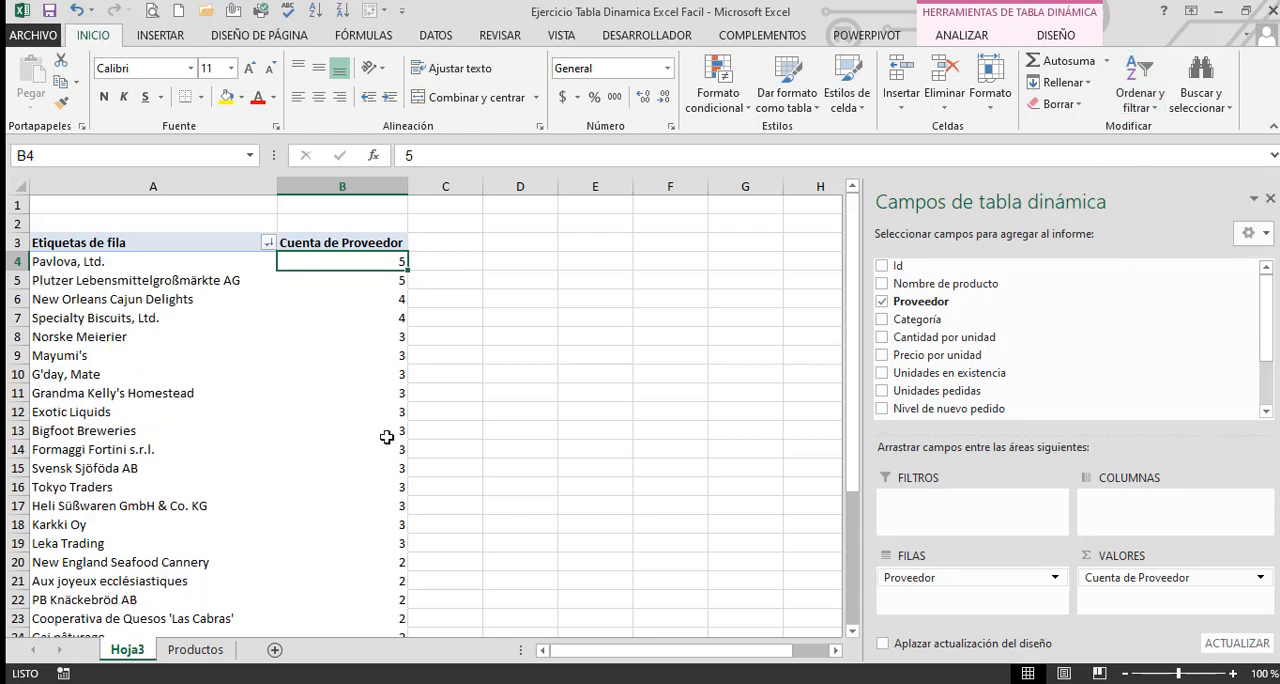
Review the sorted supplier list down to the grand total and select all supplier names to check their count
{"action": "scroll", "coordinate": [460, 455], "scroll_direction": "down", "scroll_amount": 6}
{"action": "scroll", "coordinate": [502, 473], "scroll_direction": "up", "scroll_amount": 6}
{"action": "scroll", "coordinate": [494, 575], "scroll_direction": "down", "scroll_amount": 5}
{"action": "scroll", "coordinate": [494, 575], "scroll_direction": "up", "scroll_amount": 1}
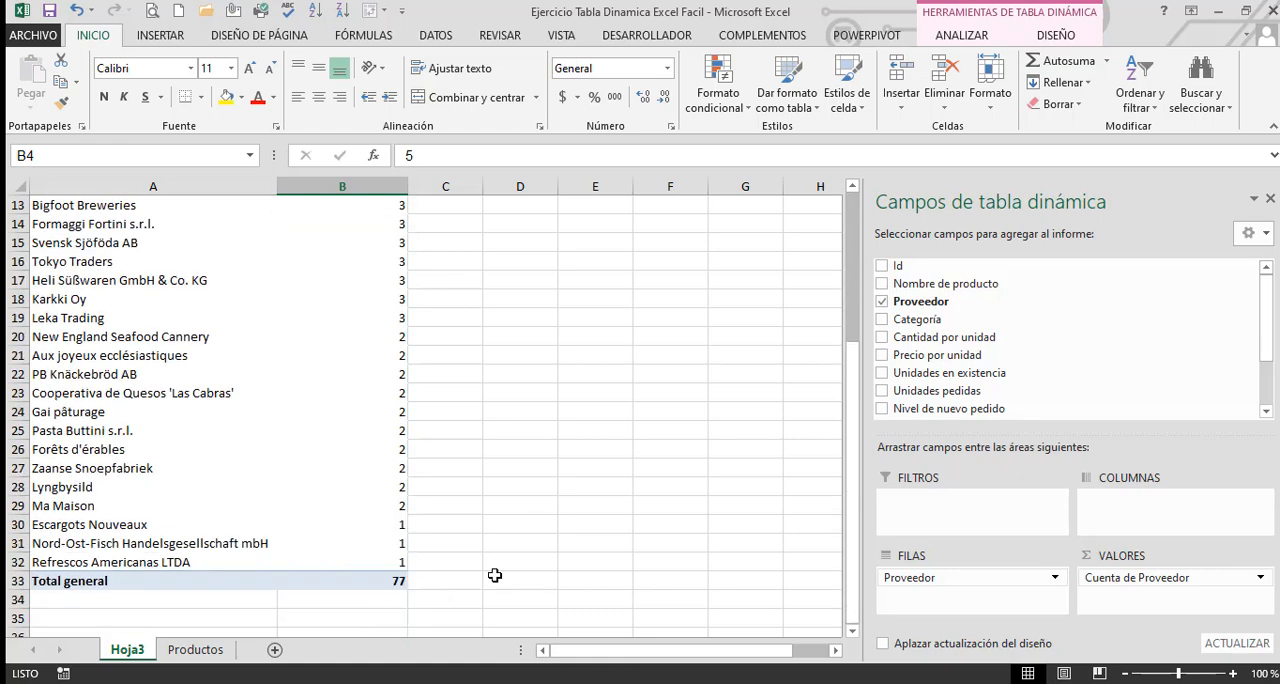
{"action": "scroll", "coordinate": [494, 575], "scroll_direction": "up", "scroll_amount": 4}
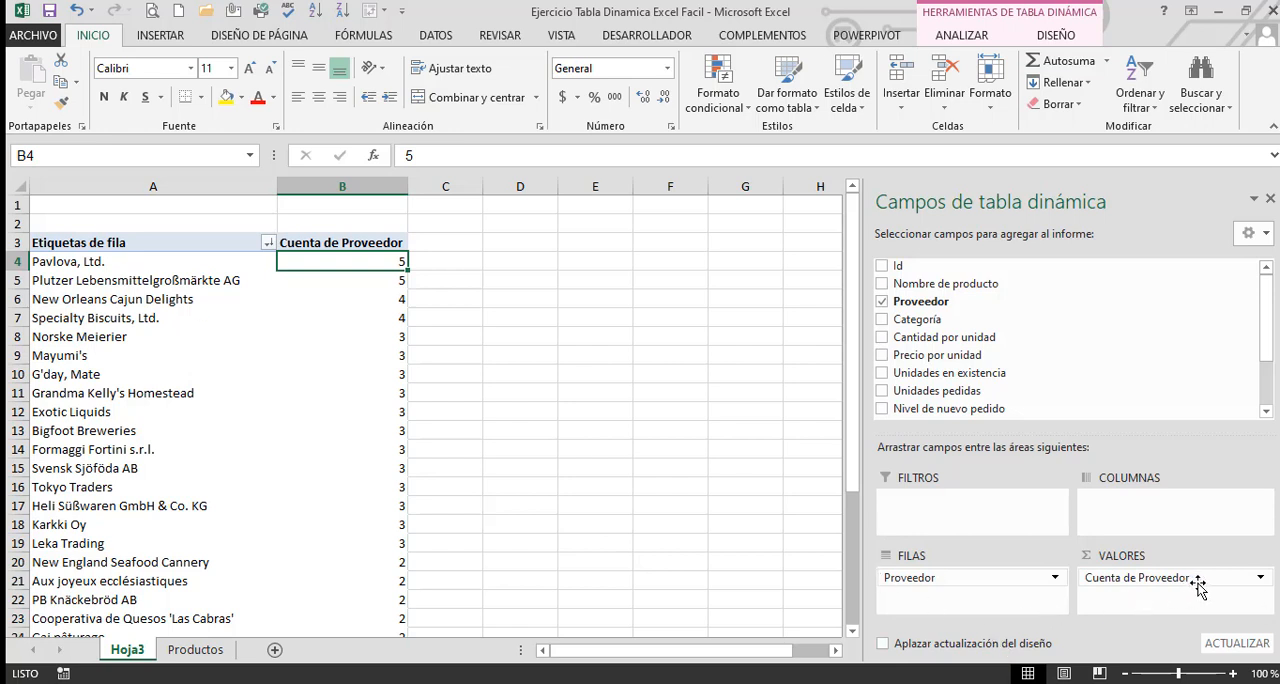
{"action": "key", "text": "Left"}
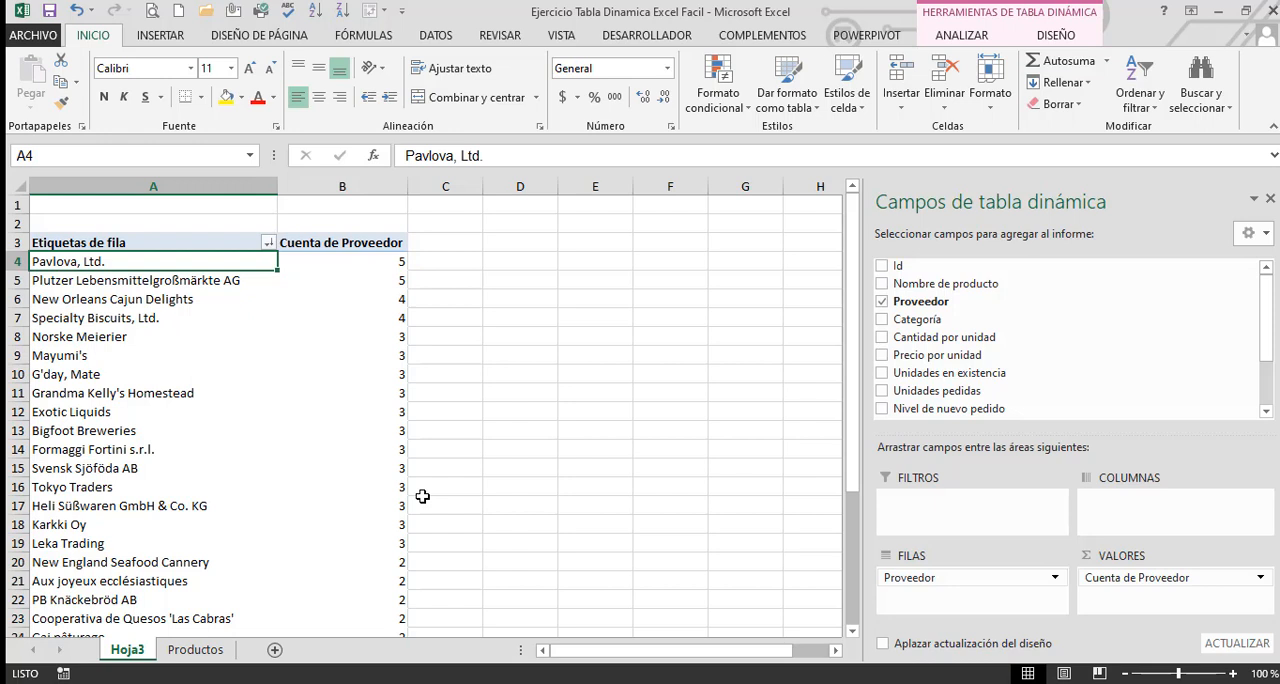
{"action": "key", "text": "ctrl+shift+Down"}
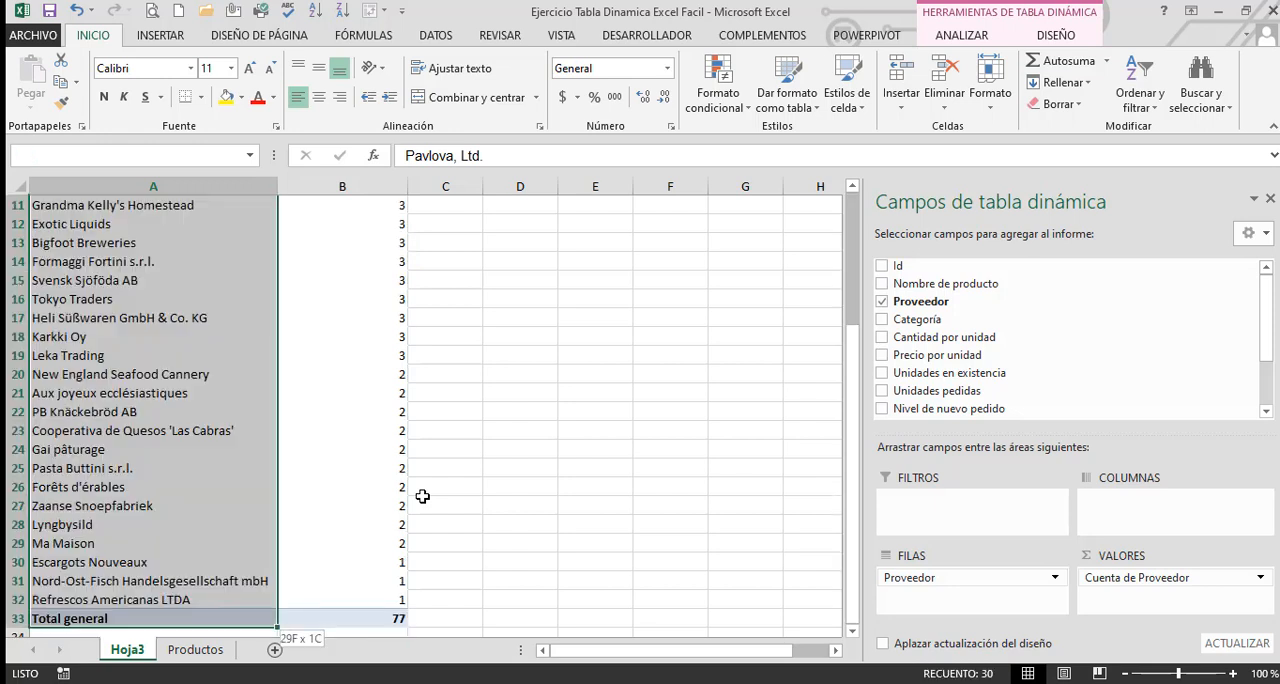
{"action": "key", "text": "shift+Up"}
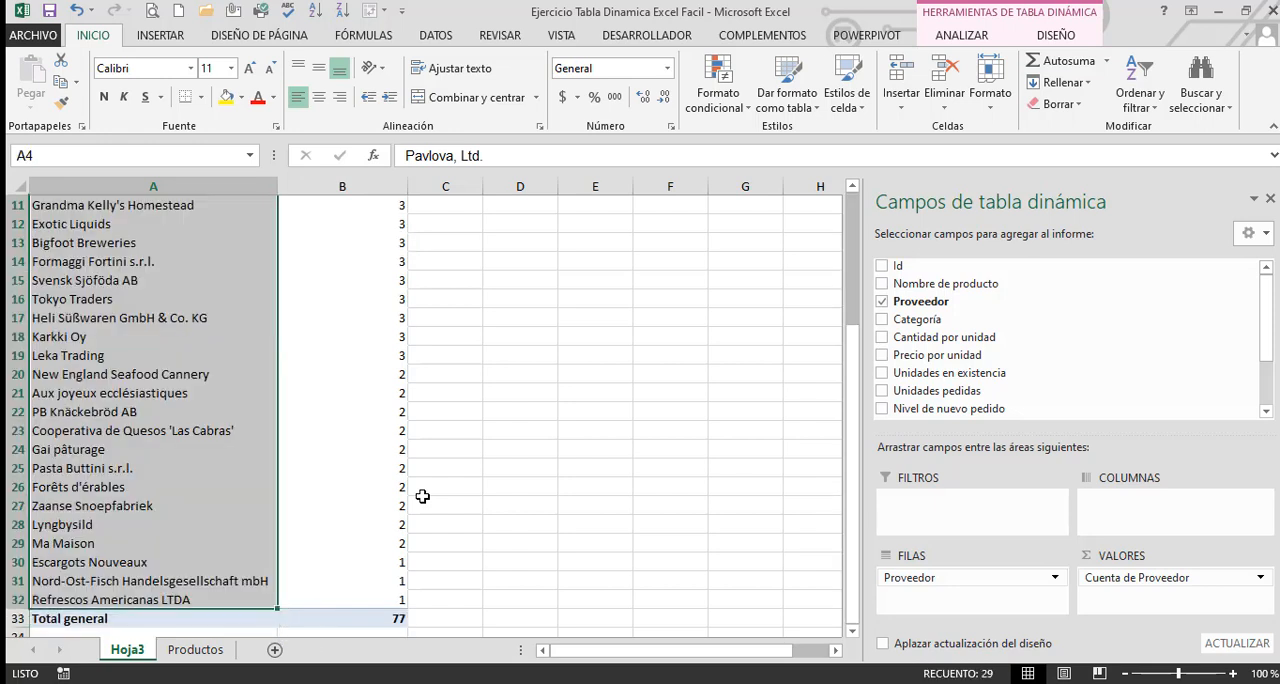
{"action": "scroll", "coordinate": [277, 577], "scroll_direction": "down", "scroll_amount": 2}
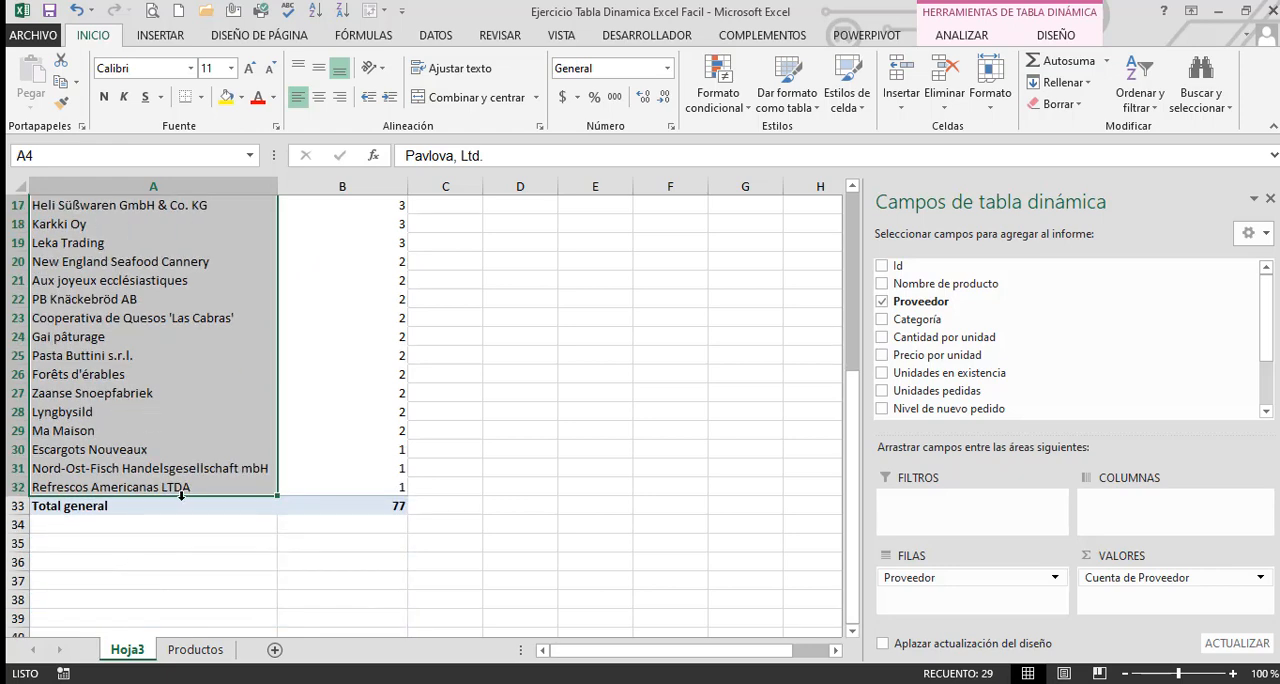
{"action": "scroll", "coordinate": [181, 495], "scroll_direction": "up", "scroll_amount": 5}
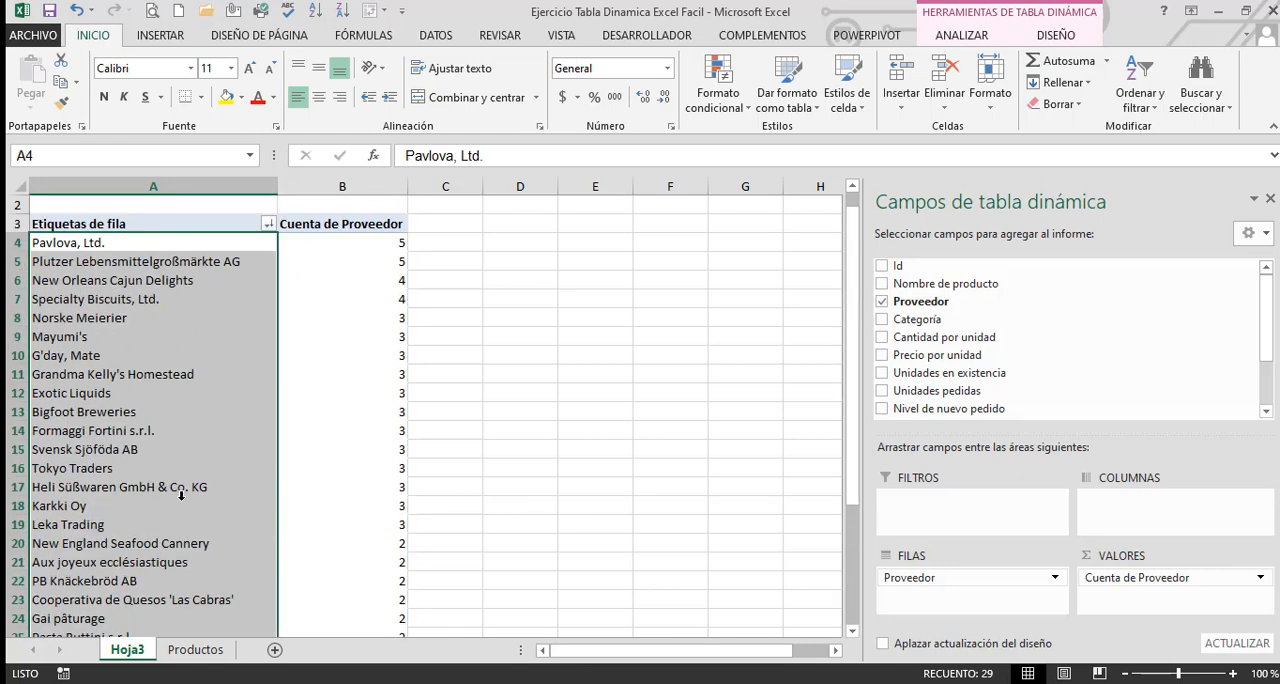
{"action": "left_click", "coordinate": [520, 450]}
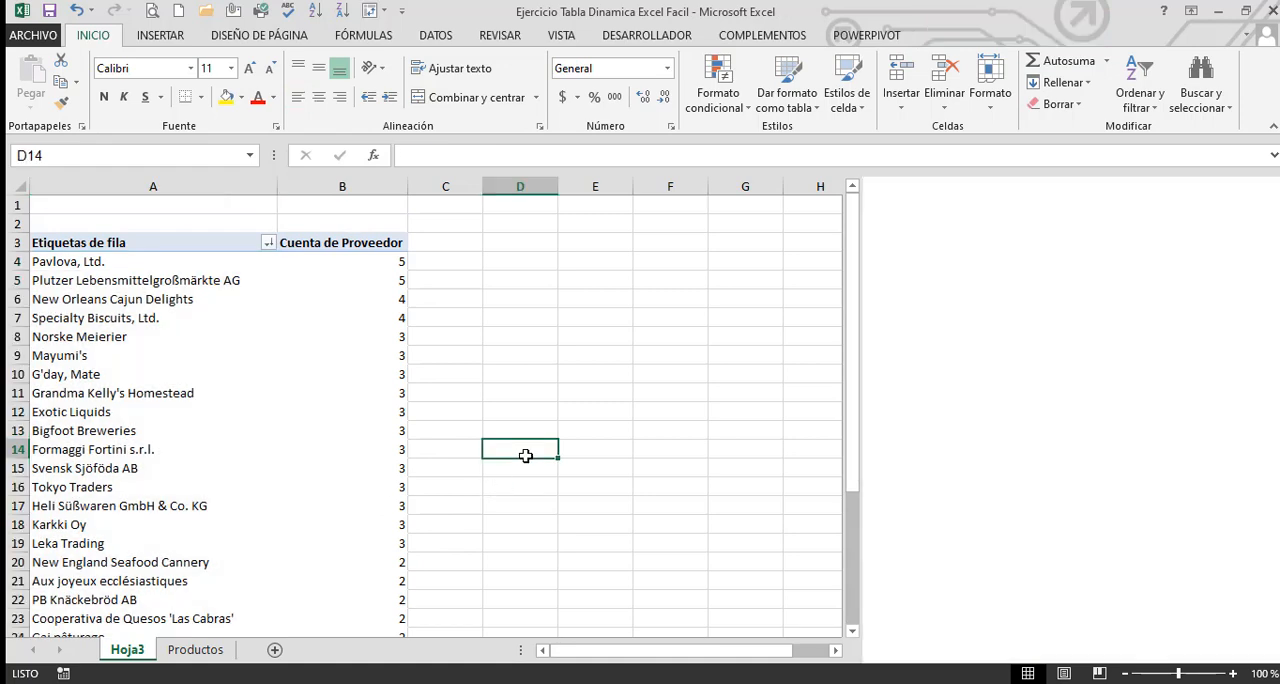
Look over the Productos sheet's columns through Ventas and Mes, and examine Unidades en existencia and Categoría
{"action": "left_click", "coordinate": [197, 650]}
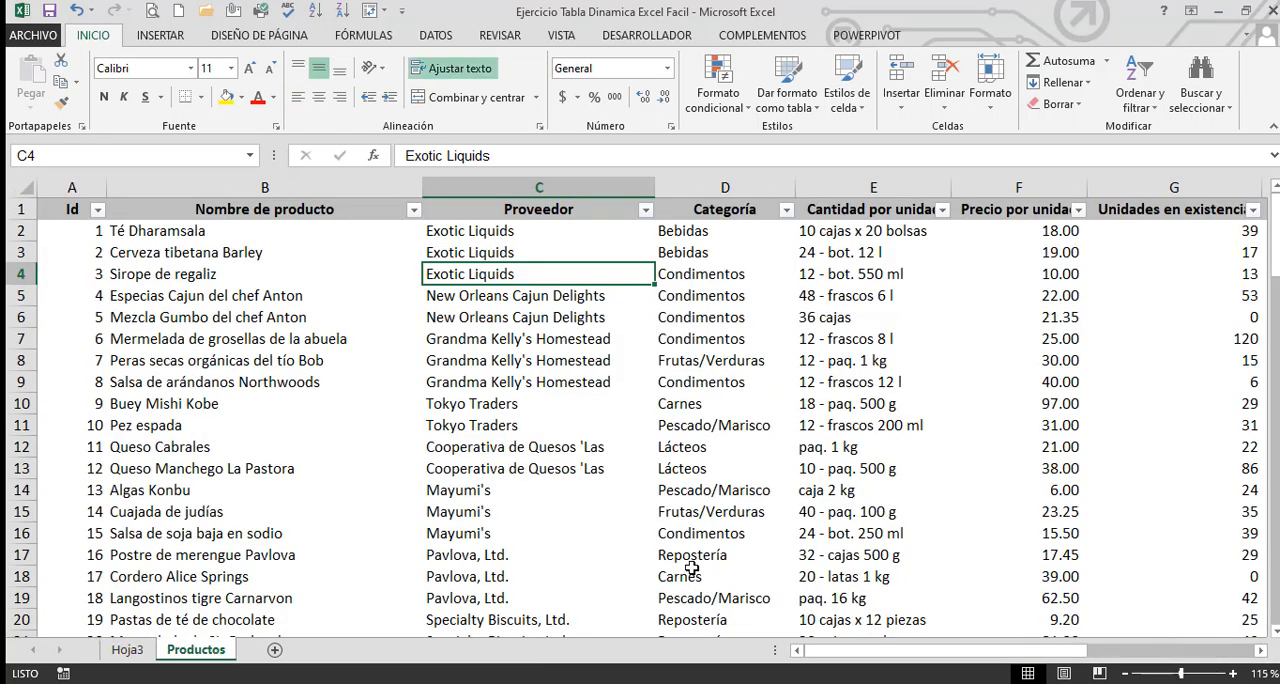
{"action": "key", "text": "Right"}
{"action": "key", "text": "Right"}
{"action": "key", "text": "Right"}
{"action": "key", "text": "Right"}
{"action": "key", "text": "Right"}
{"action": "key", "text": "Right"}
{"action": "key", "text": "Right"}
{"action": "key", "text": "Right"}
{"action": "key", "text": "Right"}
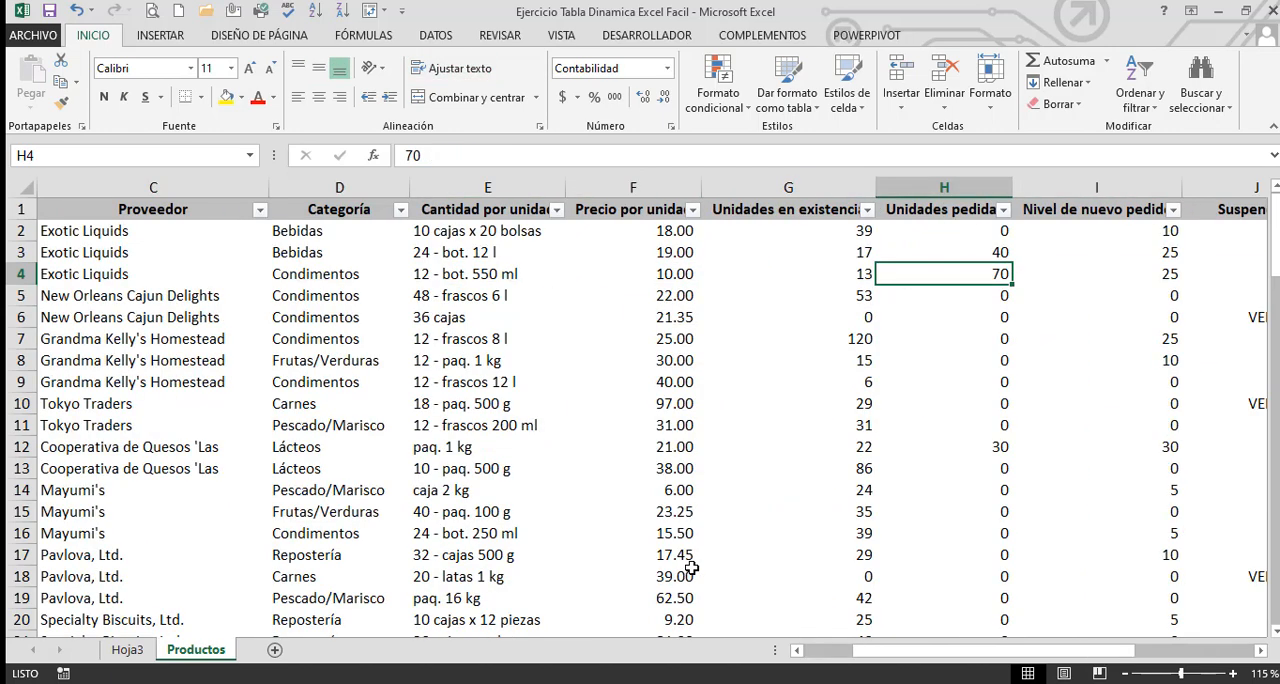
{"action": "key", "text": "Right"}
{"action": "key", "text": "Right"}
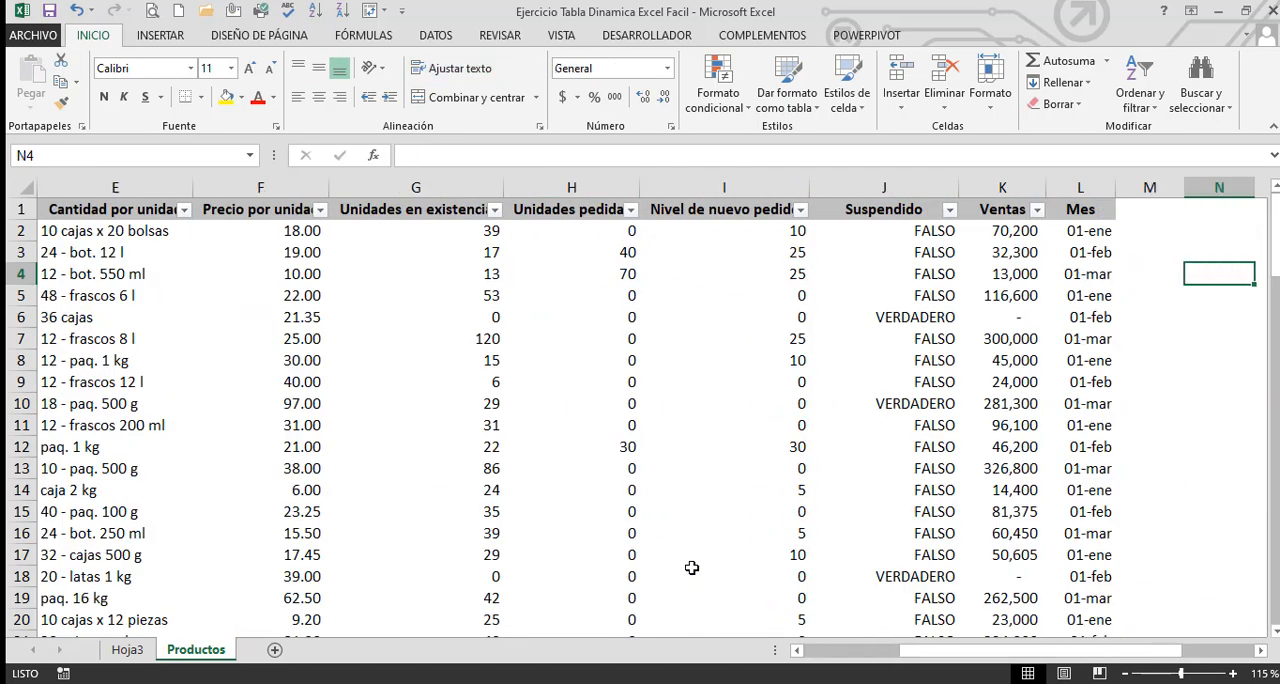
{"action": "key", "text": "Left"}
{"action": "key", "text": "Left"}
{"action": "key", "text": "Left"}
{"action": "key", "text": "Left"}
{"action": "key", "text": "Left"}
{"action": "key", "text": "Left"}
{"action": "key", "text": "Left"}
{"action": "key", "text": "Left"}
{"action": "key", "text": "Left"}
{"action": "key", "text": "Left"}
{"action": "key", "text": "Left"}
{"action": "key", "text": "Left"}
{"action": "key", "text": "Left"}
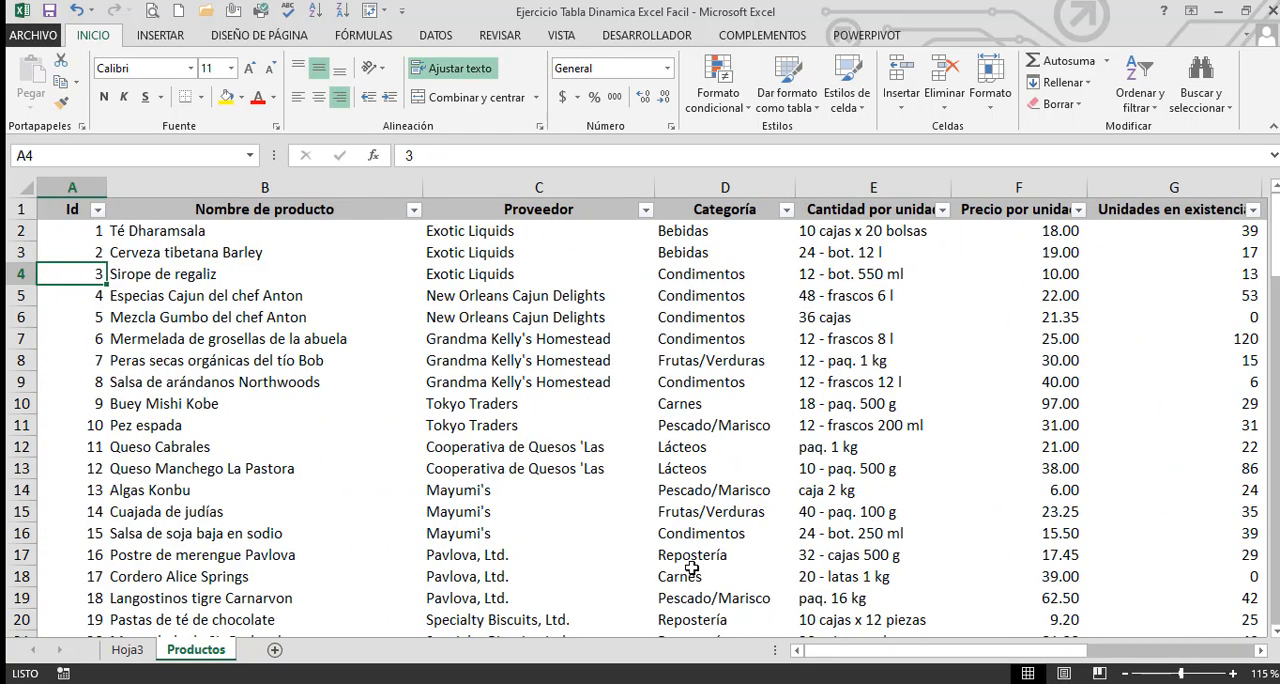
{"action": "key", "text": "Up"}
{"action": "key", "text": "Right"}
{"action": "key", "text": "Right"}
{"action": "key", "text": "Right"}
{"action": "key", "text": "Right"}
{"action": "key", "text": "Right"}
{"action": "key", "text": "Right"}
{"action": "key", "text": "Right"}
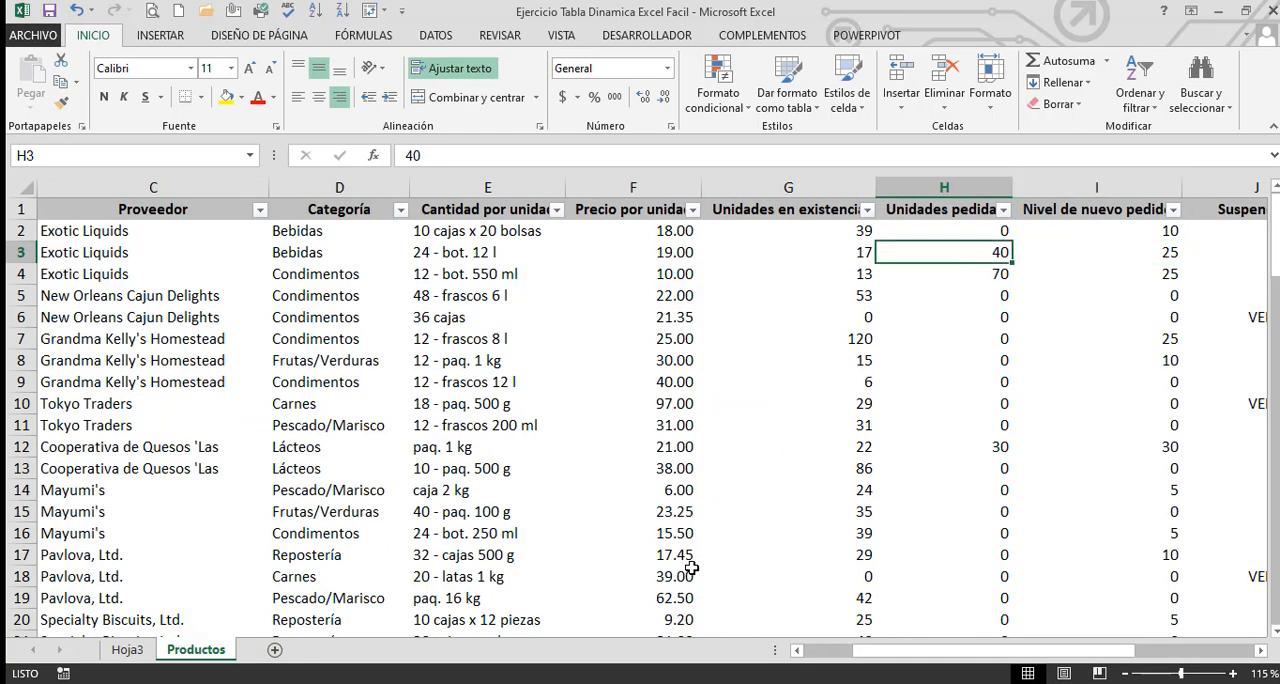
{"action": "key", "text": "Left"}
{"action": "key", "text": "Up"}
{"action": "key", "text": "Up"}
{"action": "key", "text": "Down"}
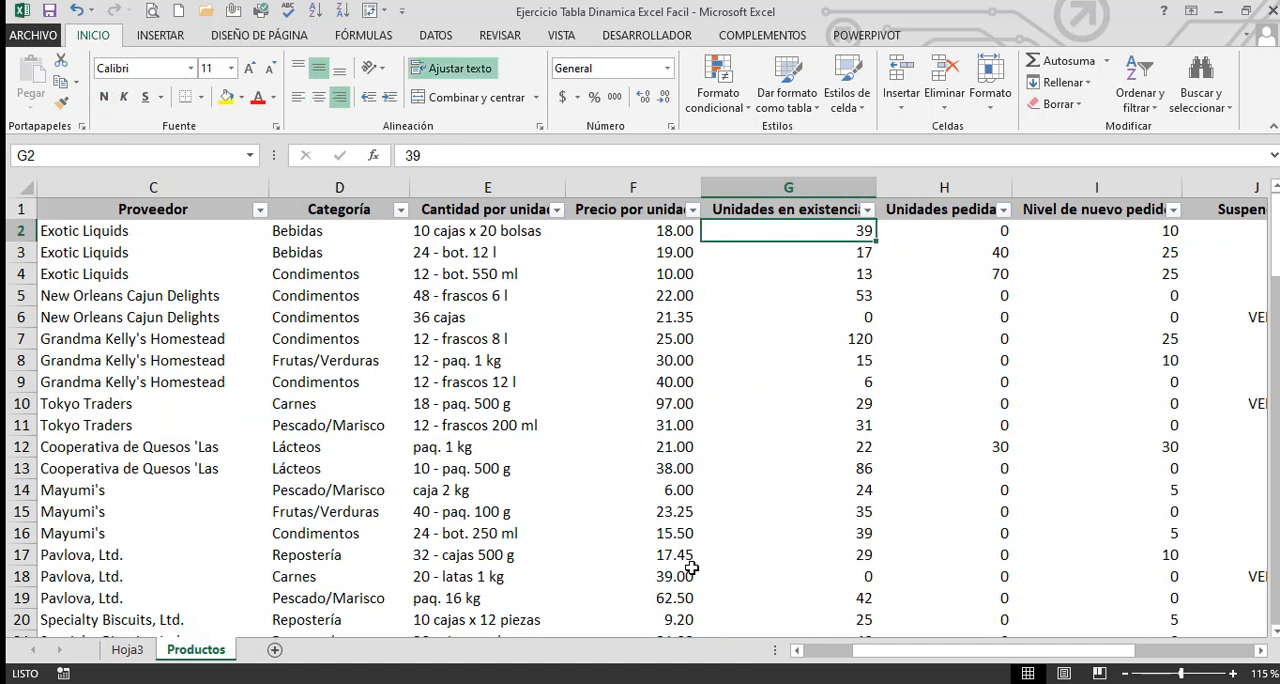
{"action": "key", "text": "Left"}
{"action": "key", "text": "Left"}
{"action": "key", "text": "Left"}
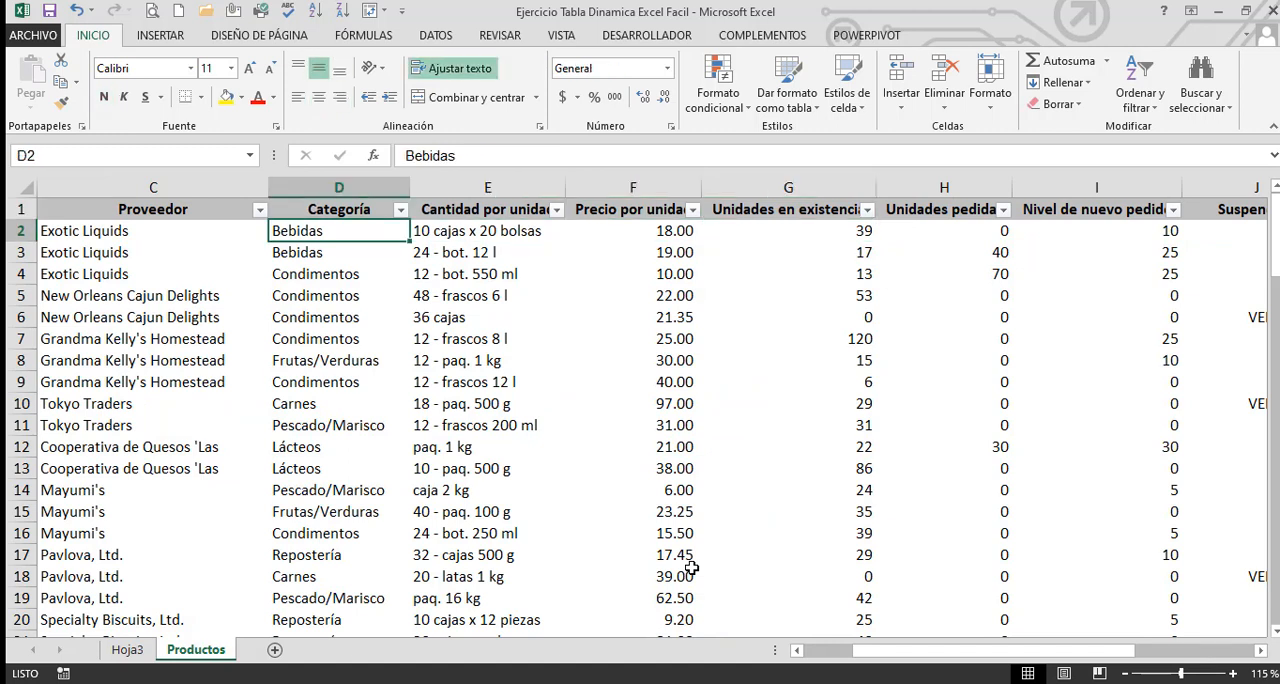
Delete the Hoja3 sheet with the supplier count pivot table
{"action": "left_click", "coordinate": [127, 650]}
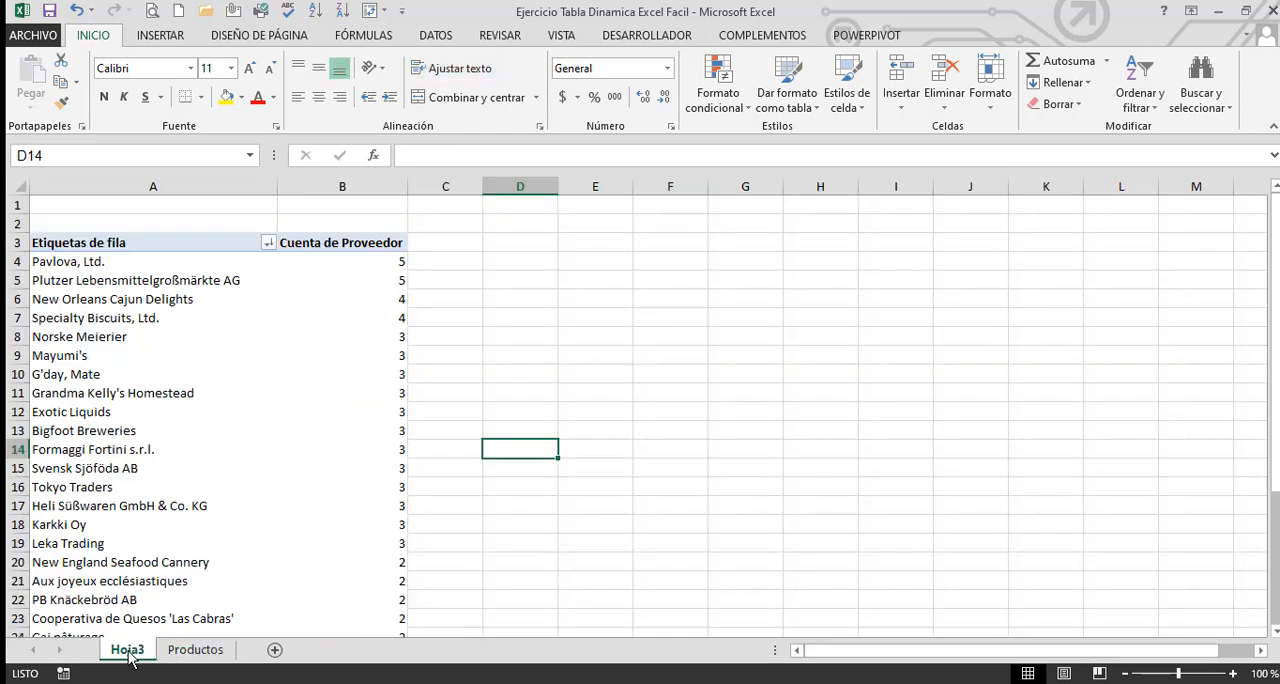
{"action": "right_click", "coordinate": [128, 650]}
{"action": "left_click", "coordinate": [180, 454]}
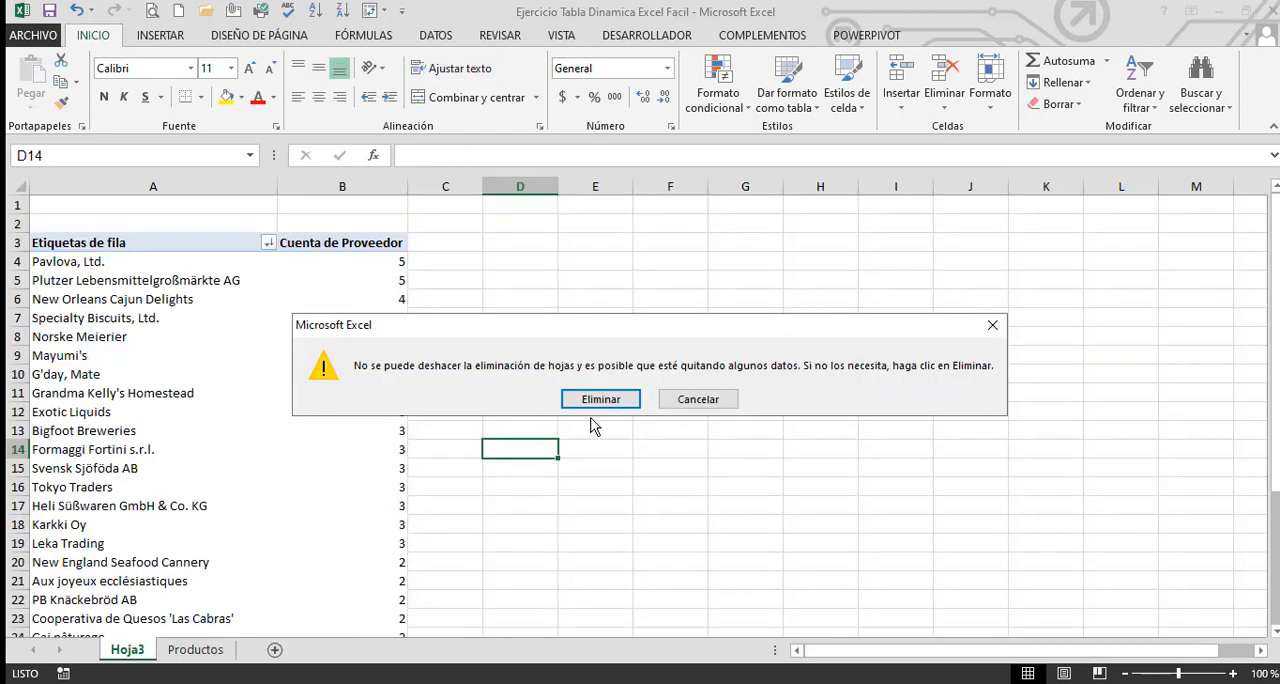
{"action": "key", "text": "Return"}
Insert a pivot table from Productos!$A$1:$L$78 on a new worksheet
{"action": "left_click", "coordinate": [208, 420]}
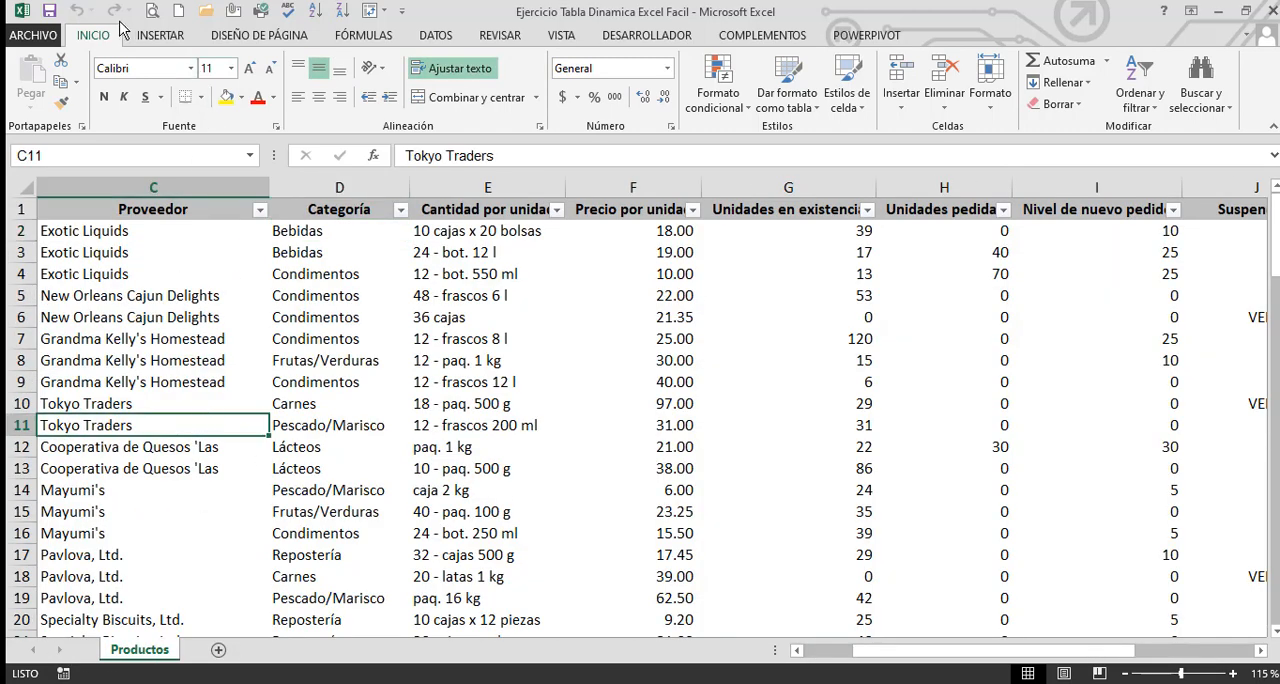
{"action": "left_click", "coordinate": [152, 36]}
{"action": "left_click", "coordinate": [22, 115]}
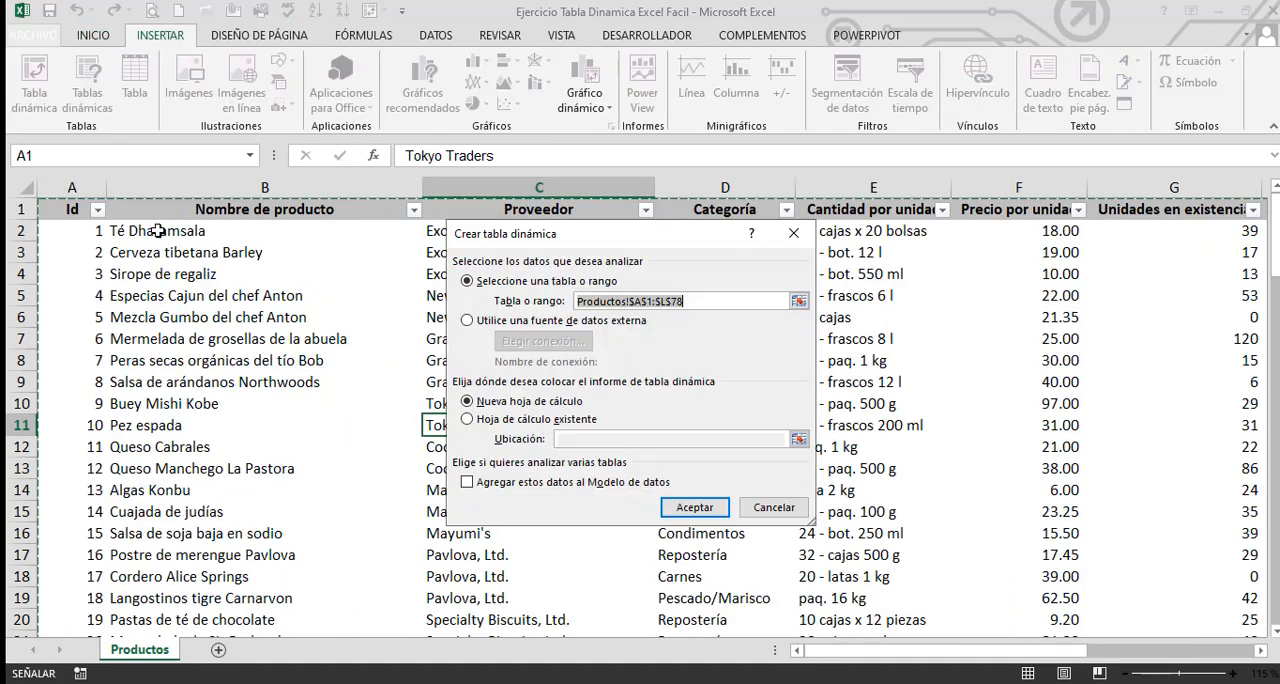
{"action": "left_click", "coordinate": [694, 507]}
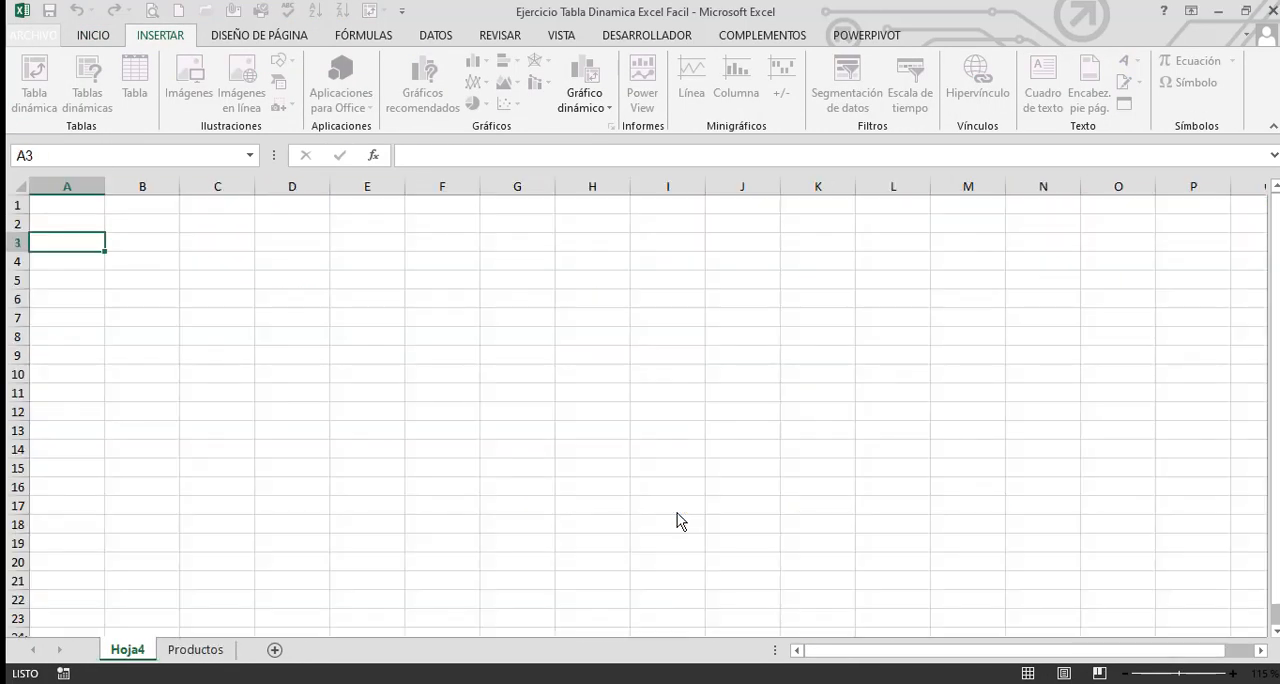
{"action": "left_click", "coordinate": [244, 390]}
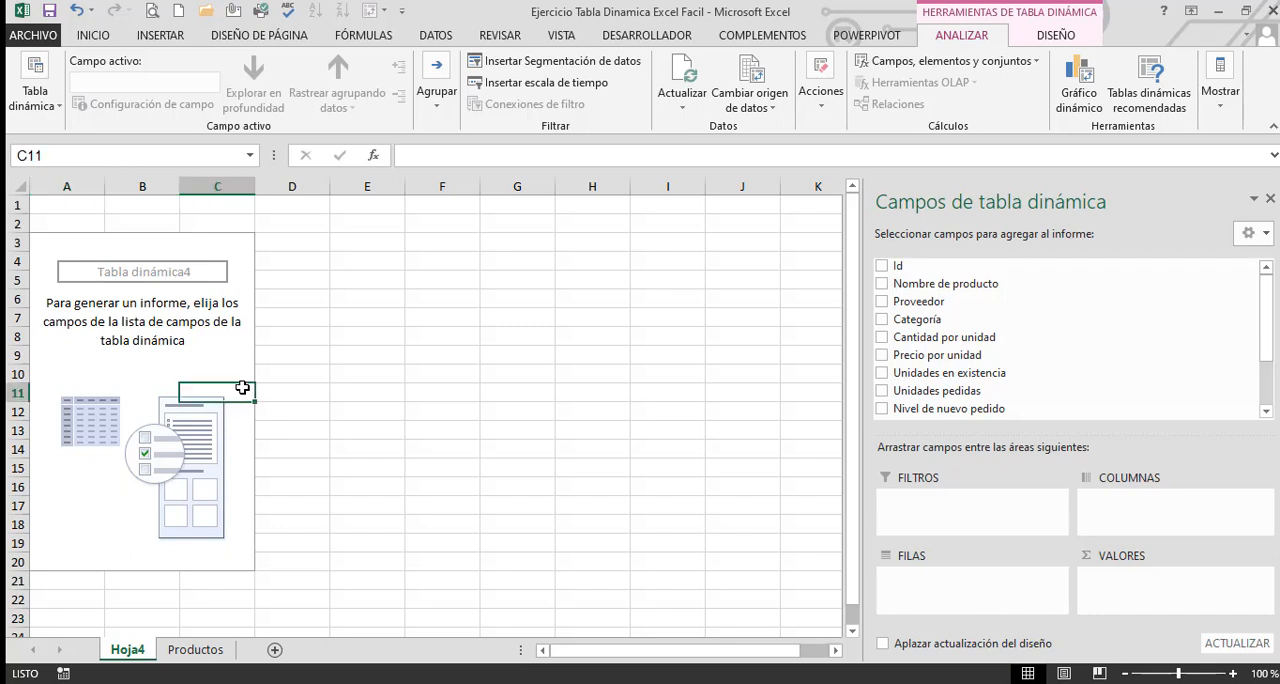
Lay out the pivot table with Categoría and nested Nombre de producto as rows and the sum of Unidades en existencia as values
{"action": "left_click", "coordinate": [882, 320]}
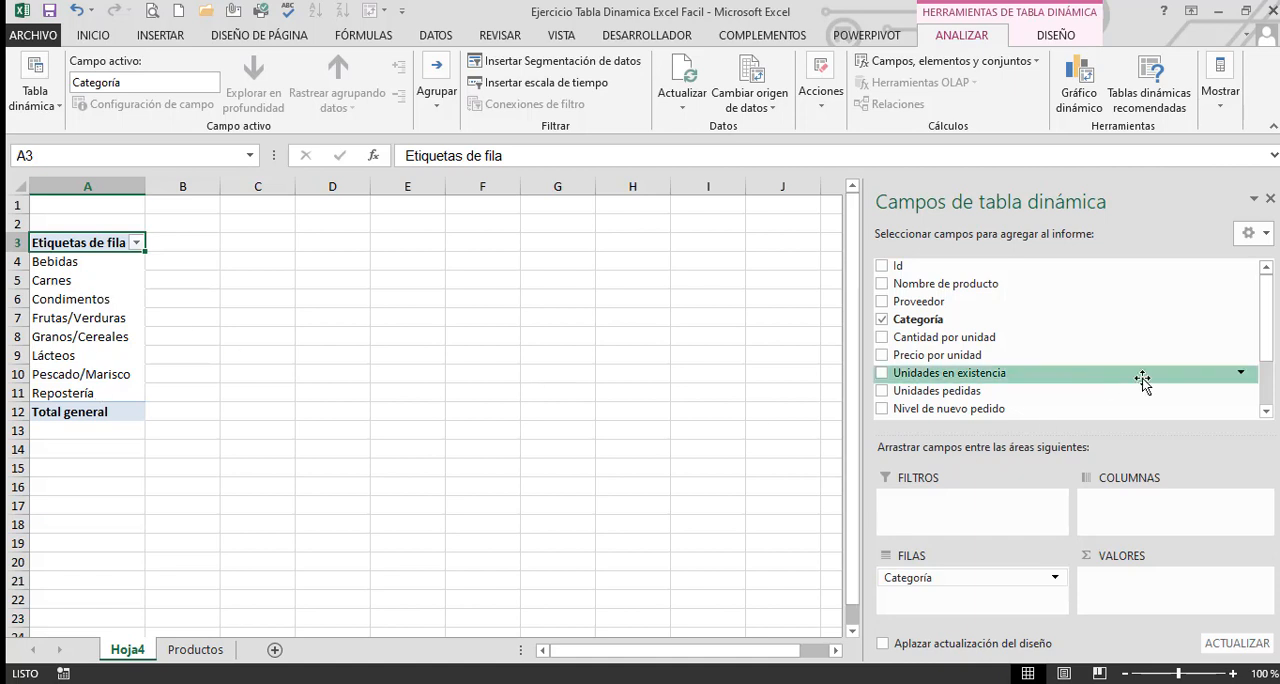
{"action": "left_click_drag", "start_coordinate": [1143, 380], "coordinate": [1208, 580]}
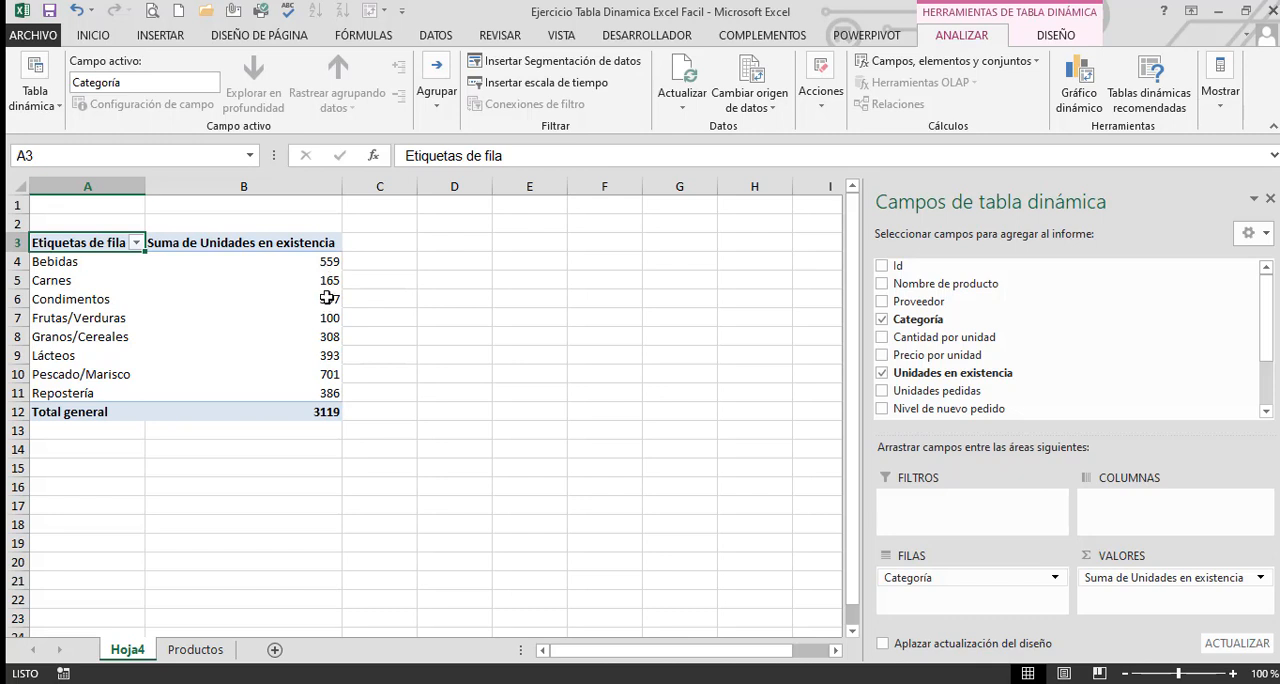
{"action": "mouse_move", "coordinate": [329, 402]}
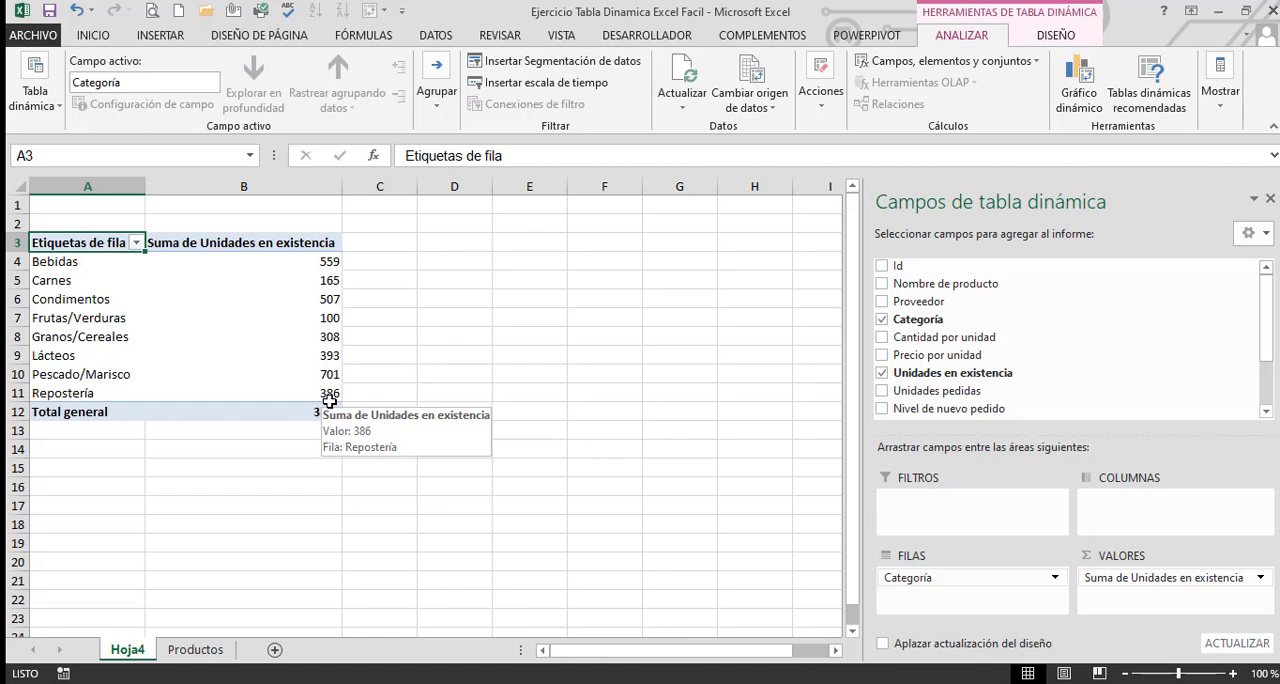
{"action": "left_click_drag", "start_coordinate": [937, 286], "coordinate": [968, 603]}
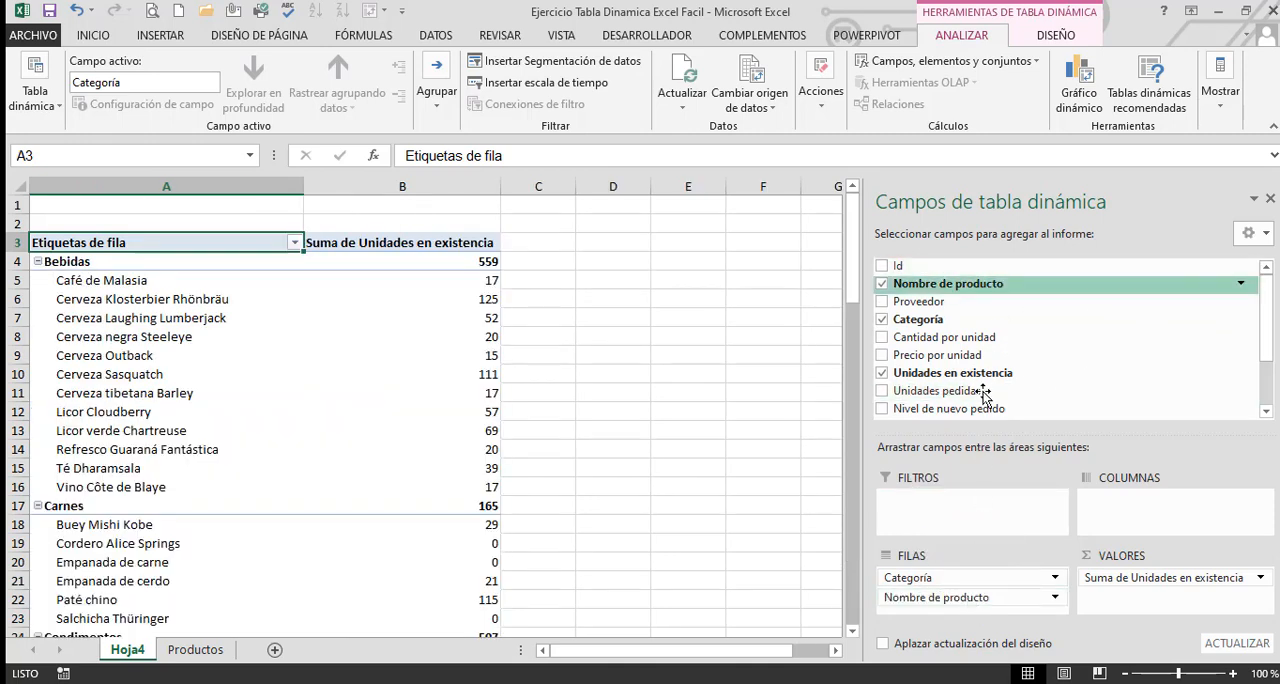
{"action": "left_click", "coordinate": [722, 396]}
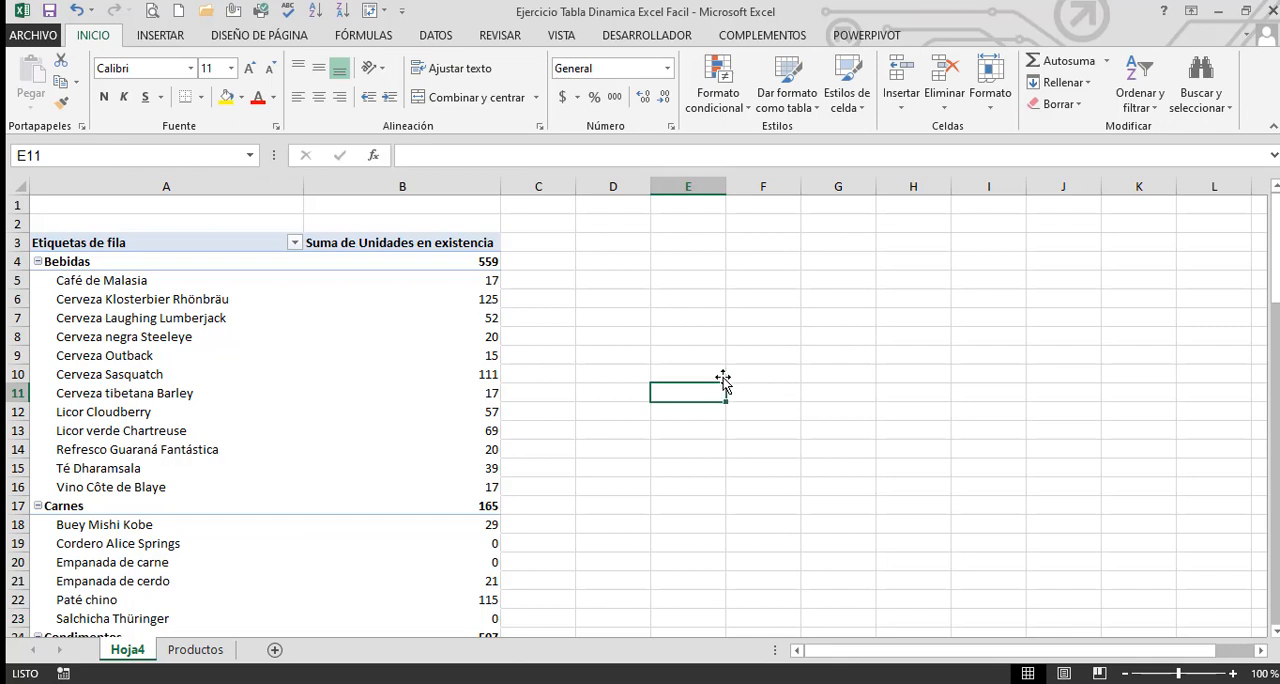
Select all product names in the pivot table to check their count, and select the stock value of Cerveza Outback
{"action": "left_click", "coordinate": [293, 384]}
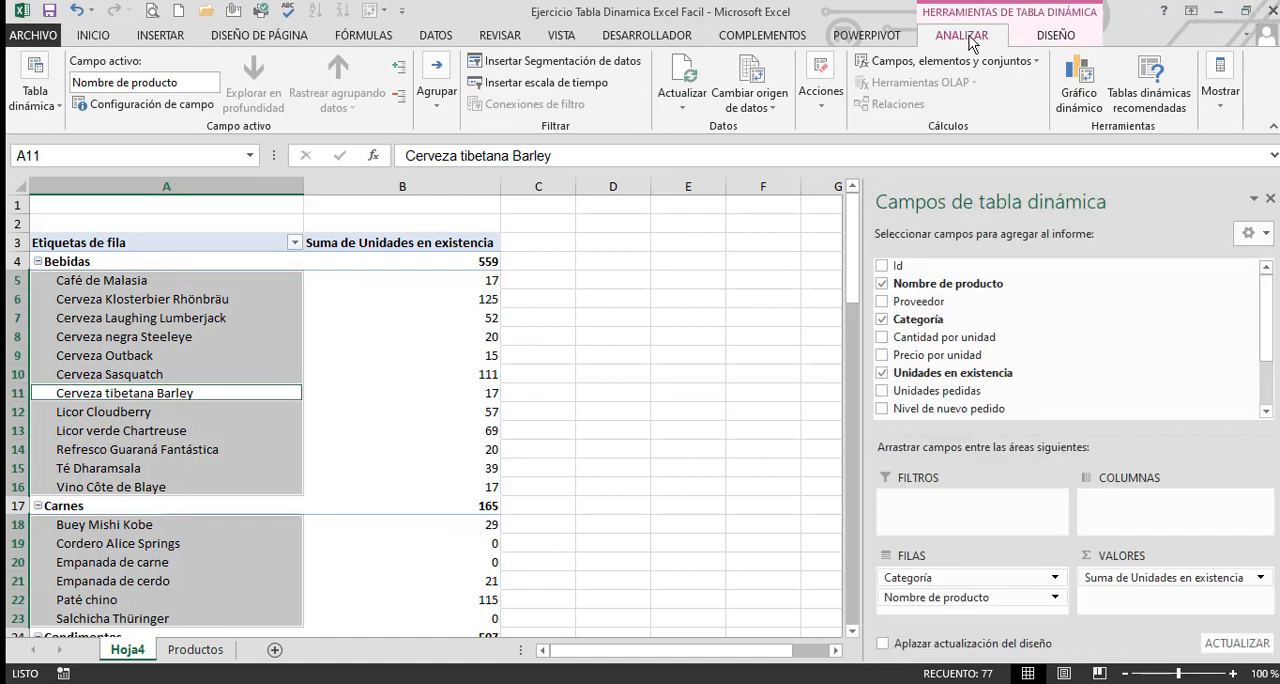
{"action": "left_click", "coordinate": [757, 277]}
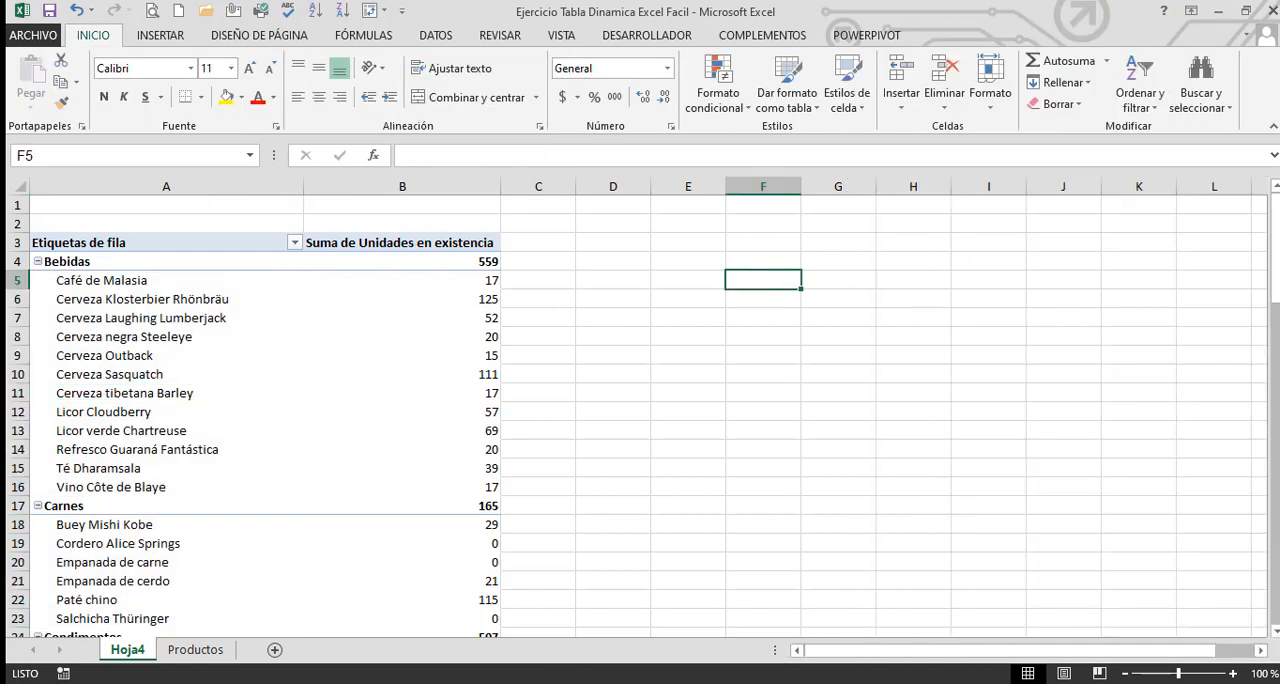
{"action": "mouse_move", "coordinate": [877, 683]}
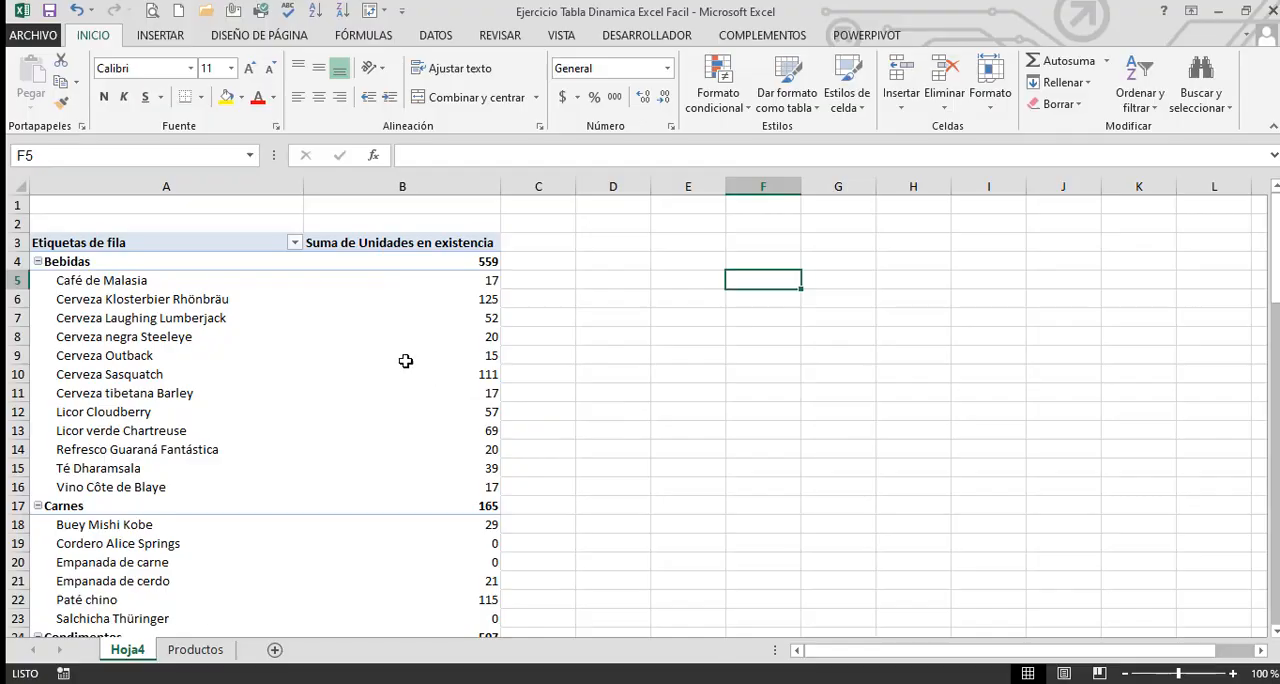
{"action": "left_click", "coordinate": [405, 360]}
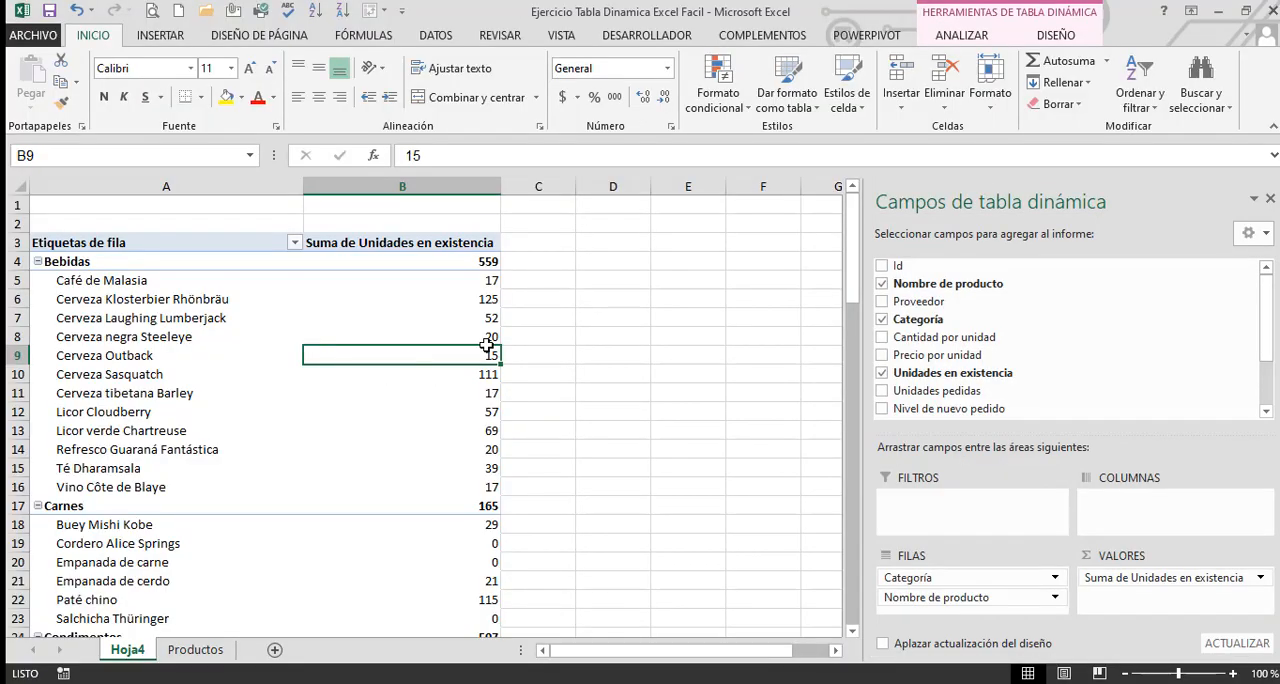
Show the pivot table in tabular form and narrow the Categoría and Nombre de producto columns
{"action": "left_click", "coordinate": [962, 36]}
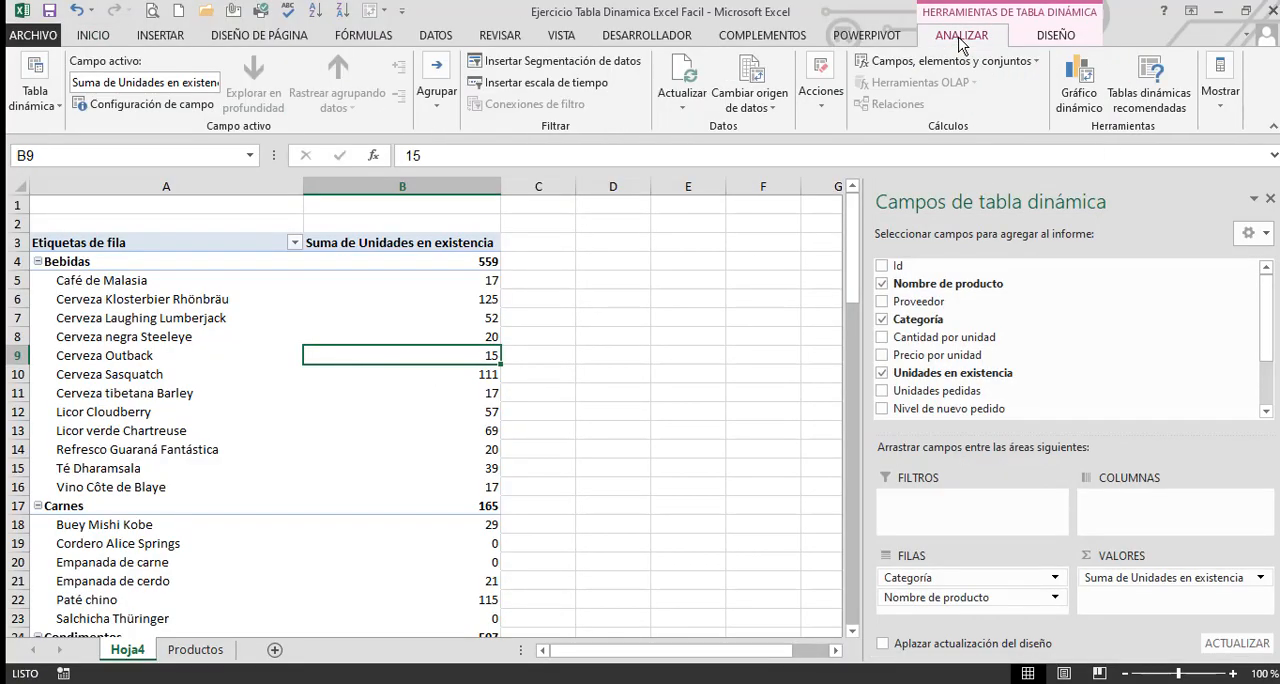
{"action": "left_click", "coordinate": [1060, 40]}
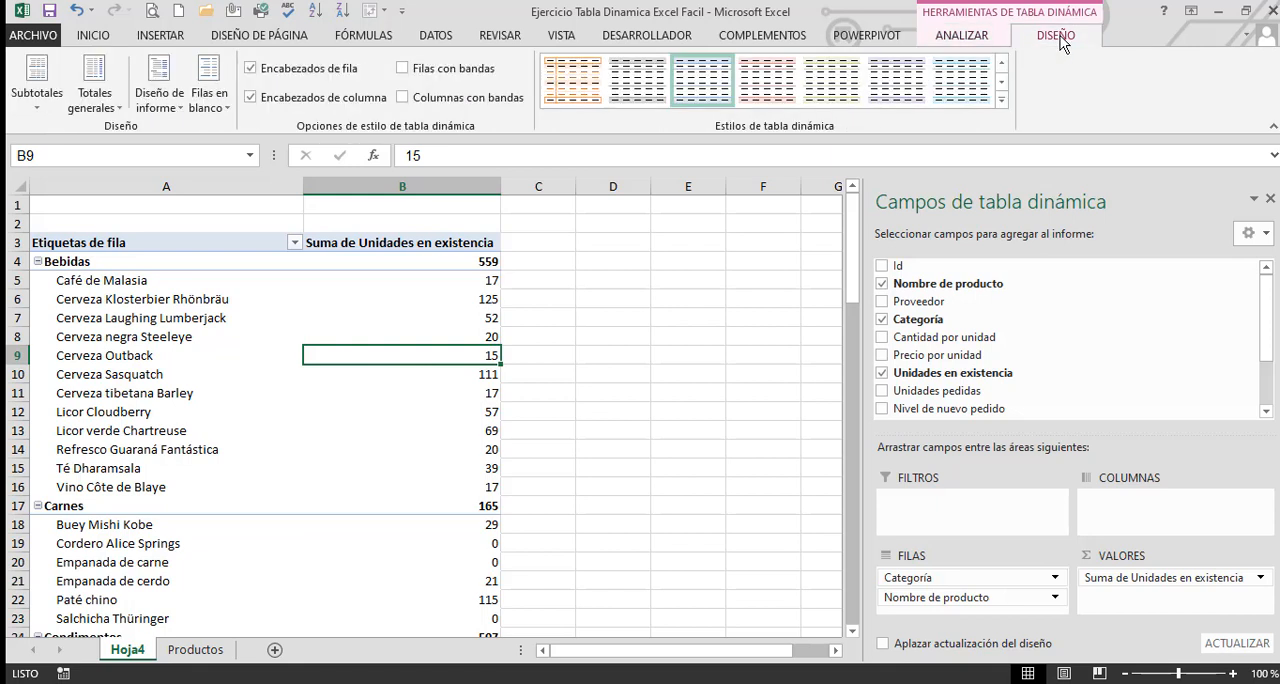
{"action": "left_click", "coordinate": [160, 100]}
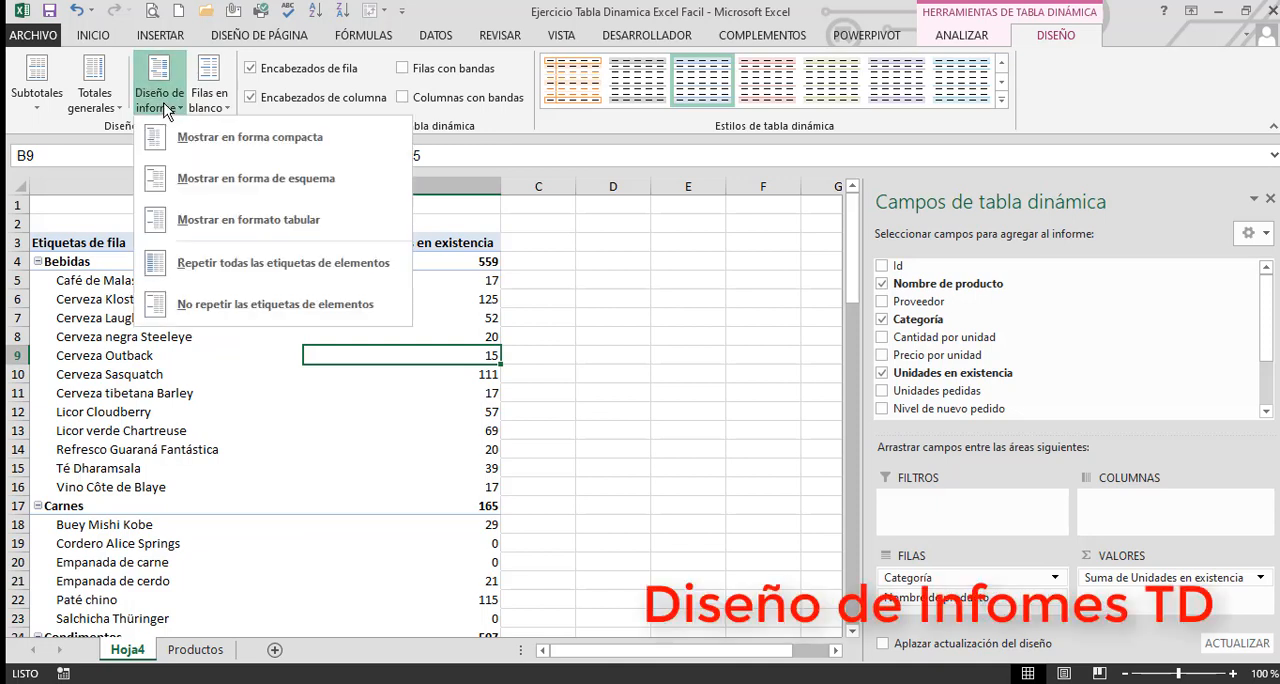
{"action": "left_click", "coordinate": [213, 219]}
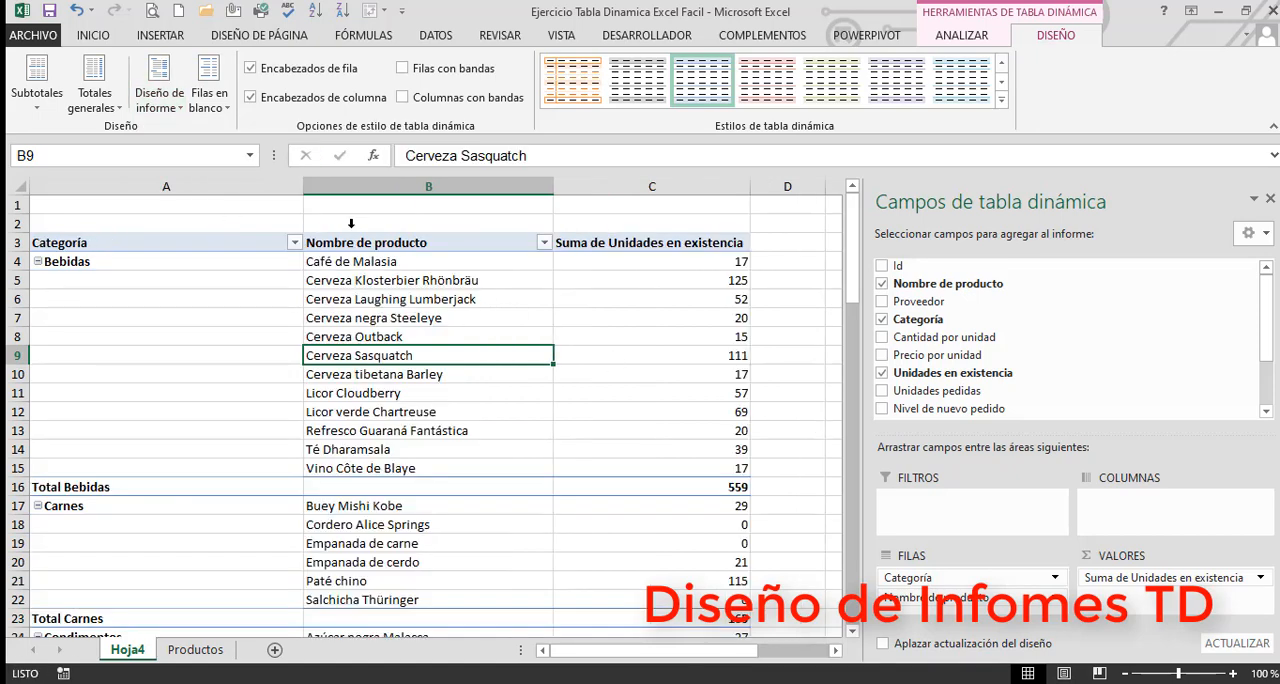
{"action": "left_click_drag", "start_coordinate": [304, 187], "coordinate": [148, 191]}
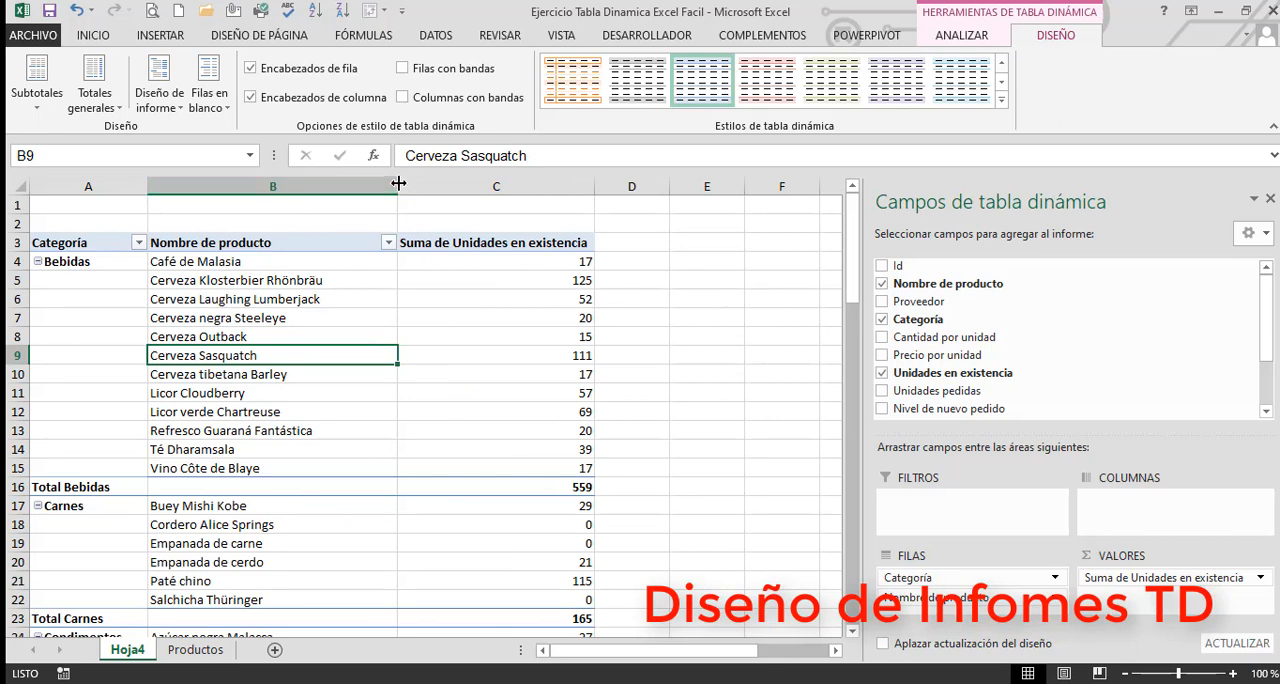
{"action": "mouse_move", "coordinate": [397, 187]}
{"action": "left_mouse_down"}
{"action": "mouse_move", "coordinate": [362, 187]}
{"action": "mouse_move", "coordinate": [380, 188]}
{"action": "left_mouse_up"}
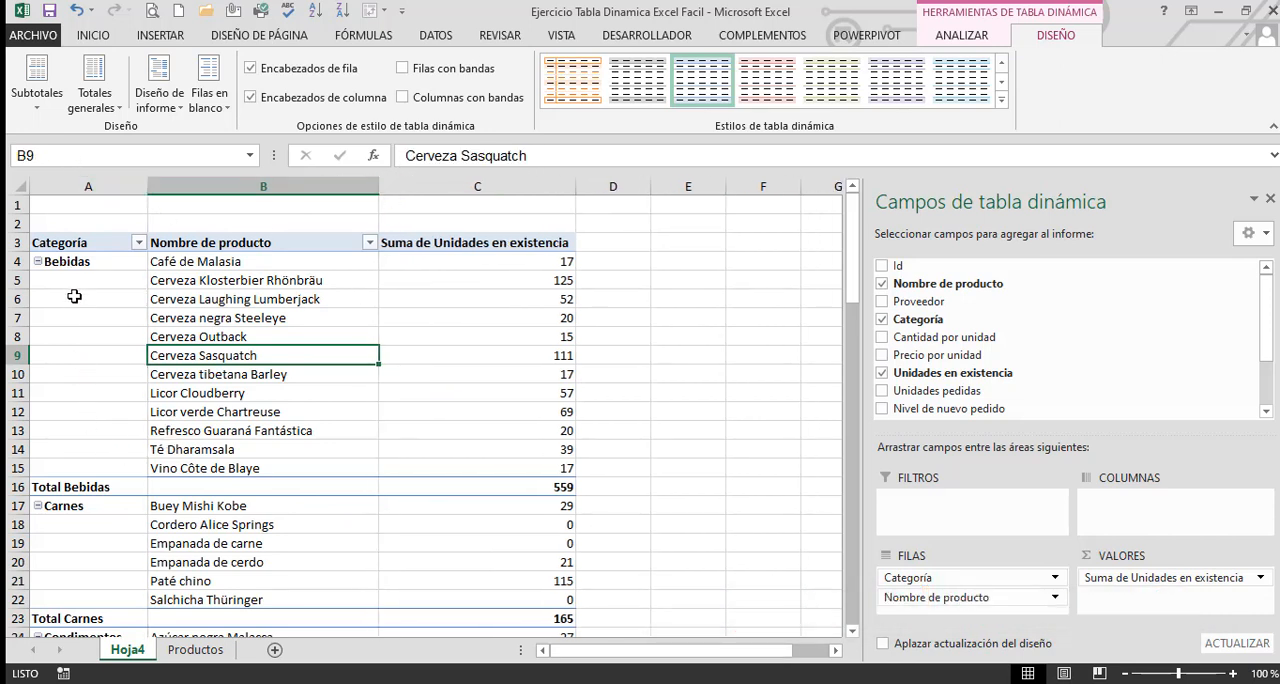
Examine the Bebidas group in the tabular layout by selecting its product names, category cells and Total Bebidas row
{"action": "left_click_drag", "start_coordinate": [194, 264], "coordinate": [196, 470]}
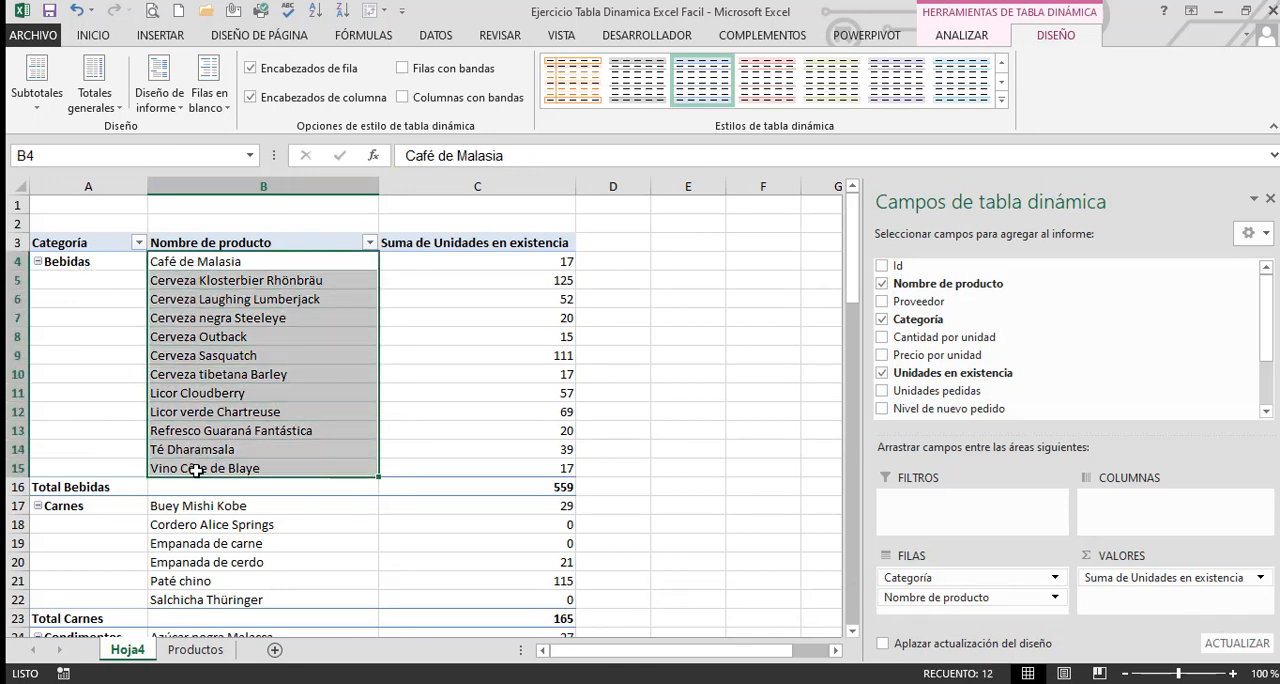
{"action": "left_click", "coordinate": [78, 266]}
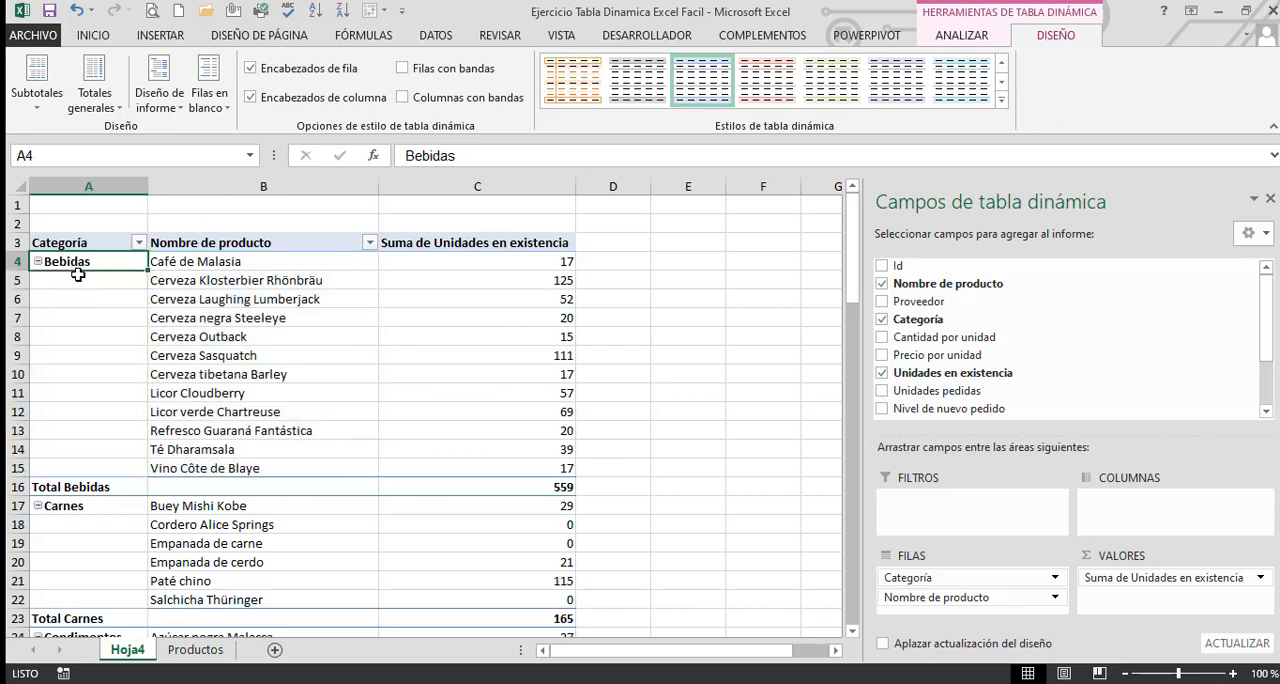
{"action": "left_click_drag", "start_coordinate": [78, 274], "coordinate": [86, 368]}
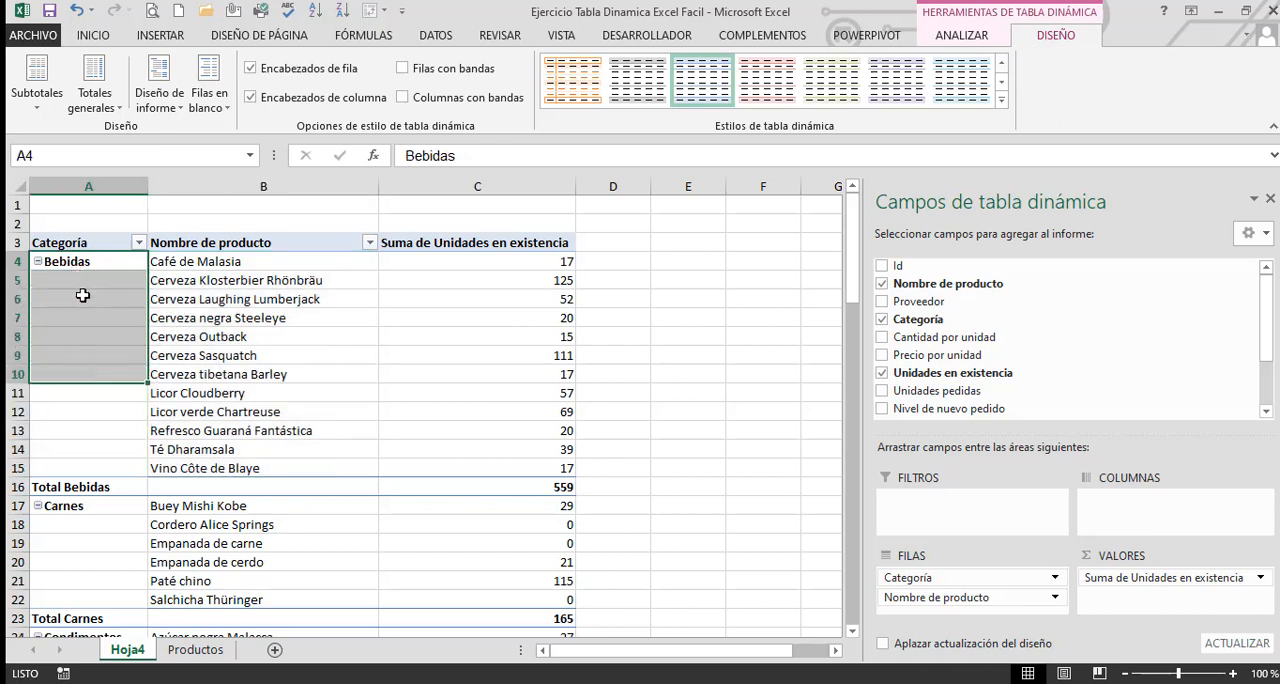
{"action": "left_click_drag", "start_coordinate": [91, 261], "coordinate": [96, 469]}
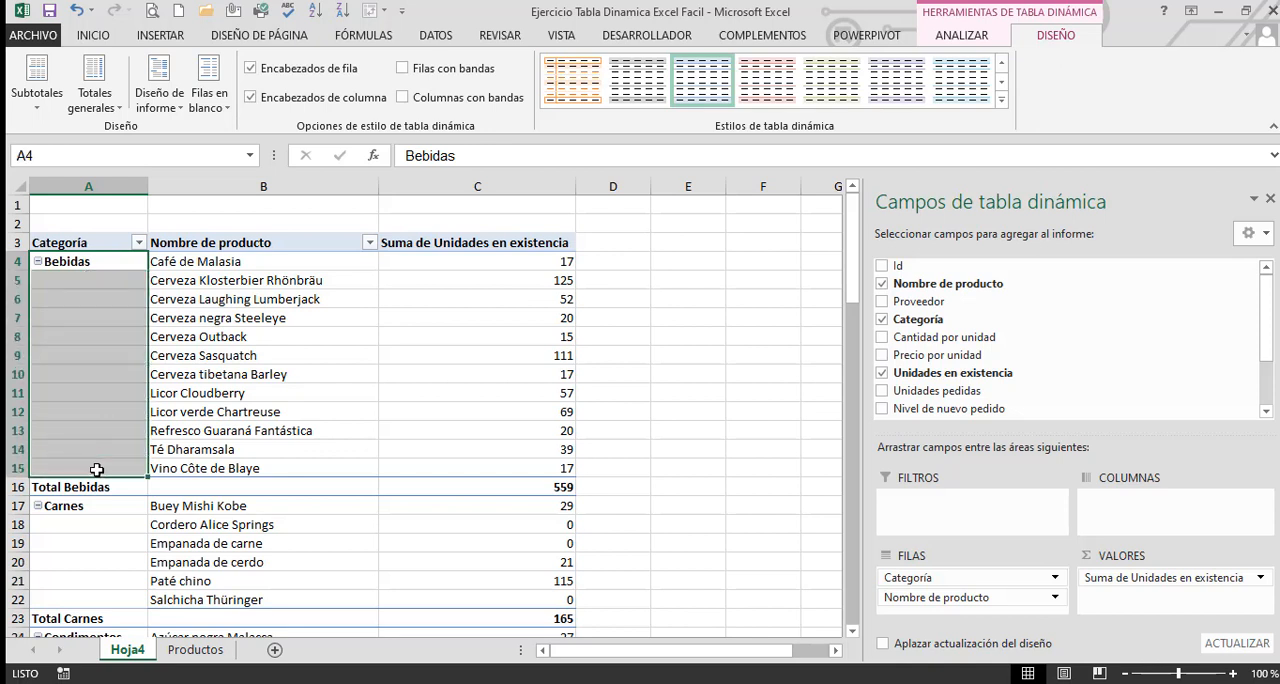
{"action": "left_click", "coordinate": [225, 490]}
{"action": "left_click_drag", "start_coordinate": [70, 487], "coordinate": [569, 260]}
{"action": "left_click", "coordinate": [690, 275]}
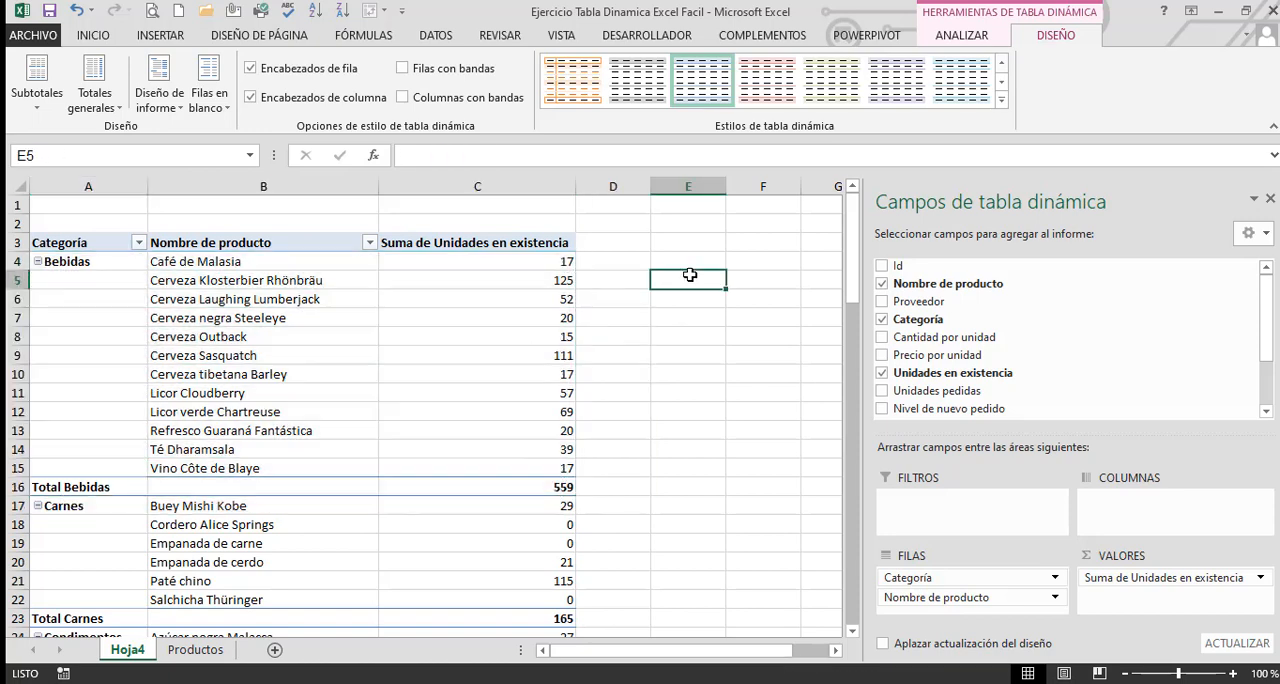
{"action": "left_click", "coordinate": [461, 309]}
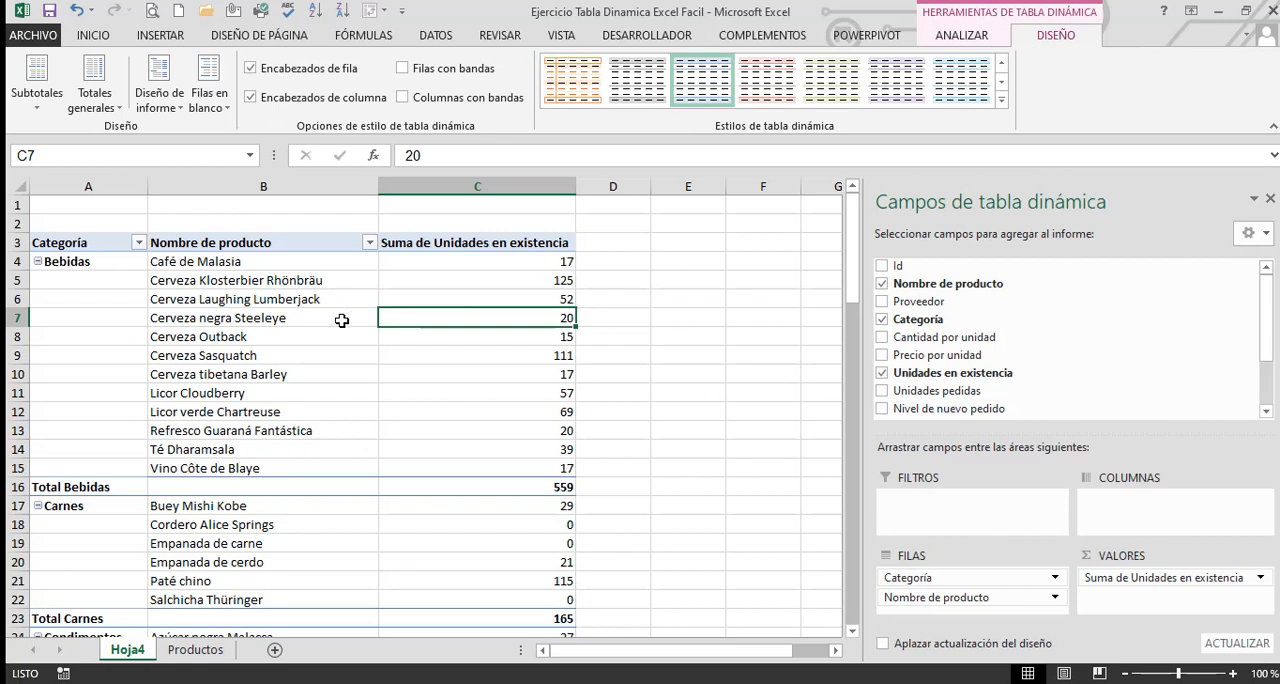
{"action": "left_click", "coordinate": [341, 320]}
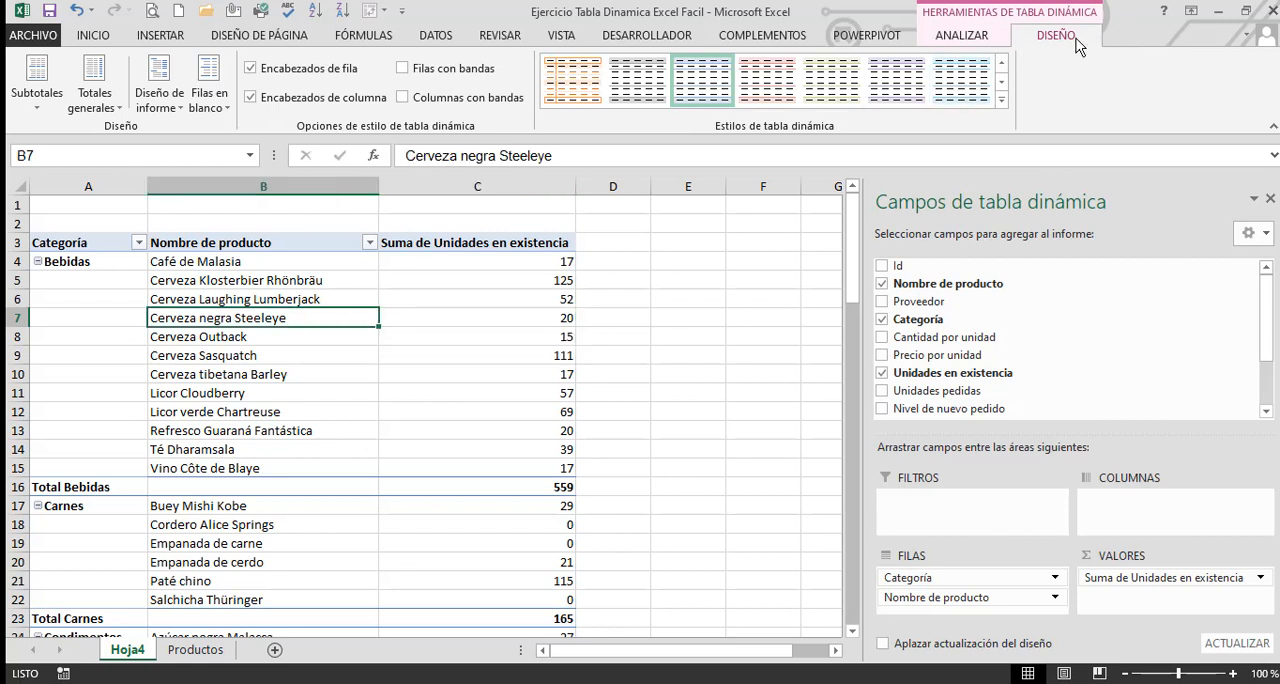
Try the compact form and the outline form as report layouts for the pivot table
{"action": "left_click", "coordinate": [178, 108]}
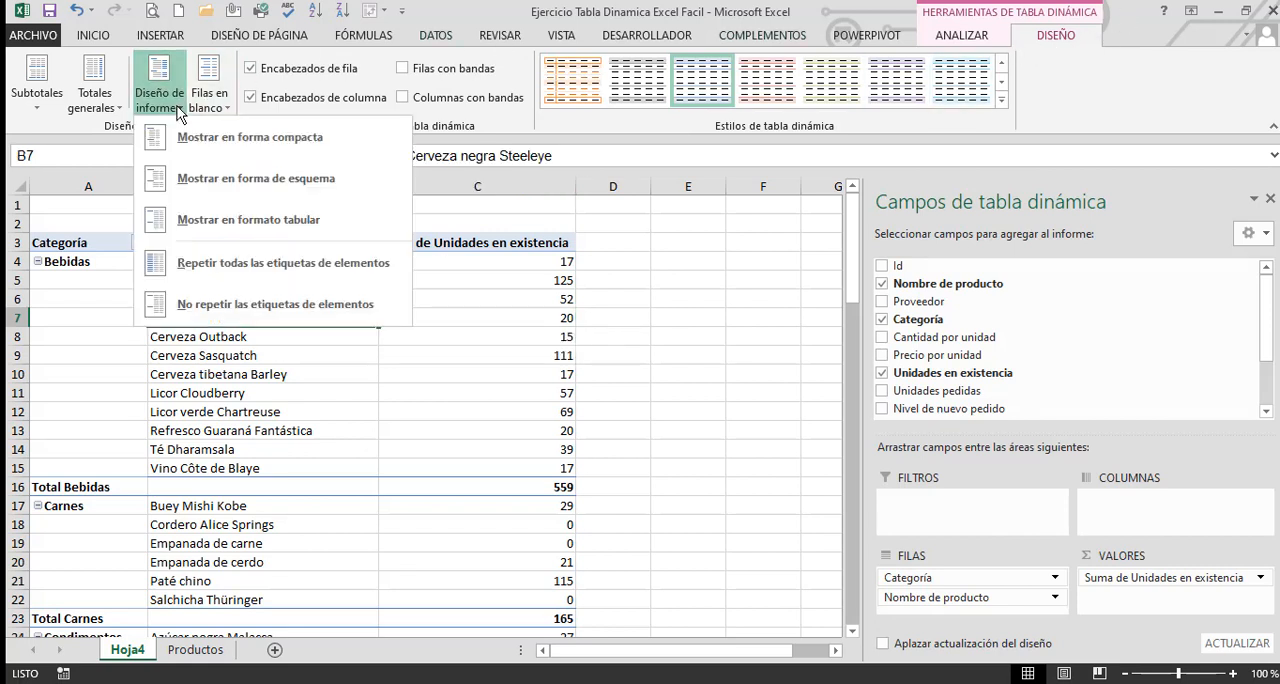
{"action": "left_click", "coordinate": [212, 140]}
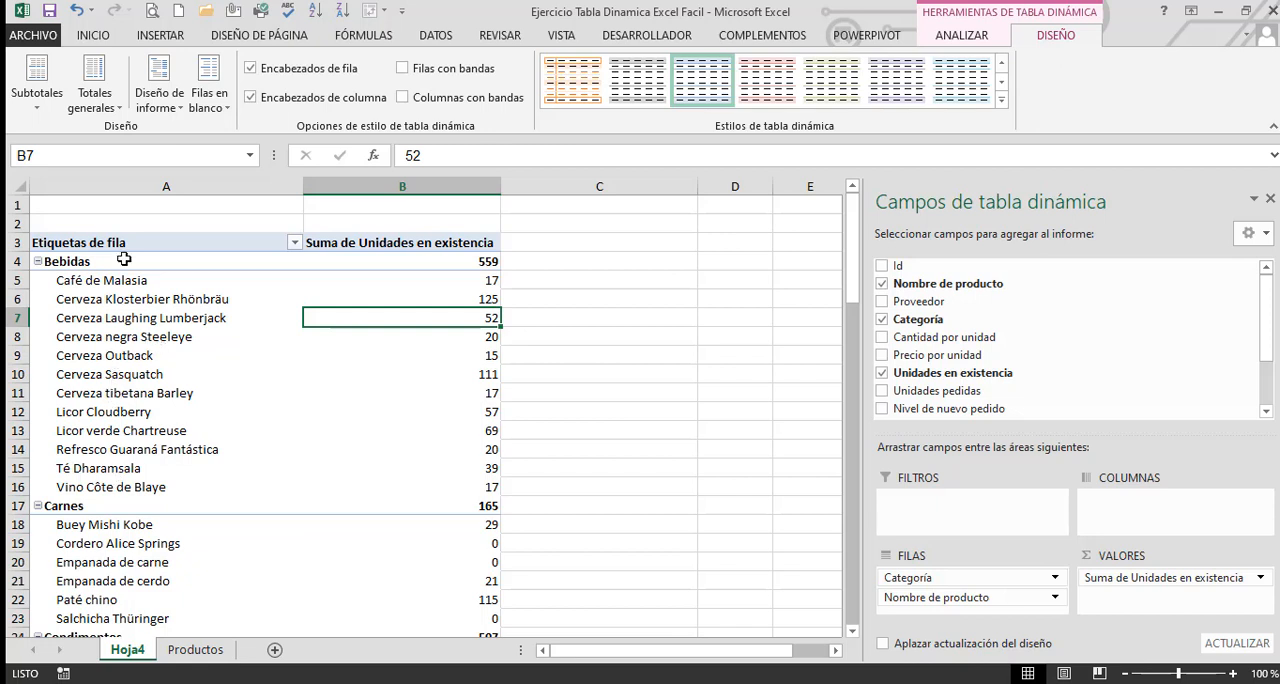
{"action": "left_click", "coordinate": [171, 109]}
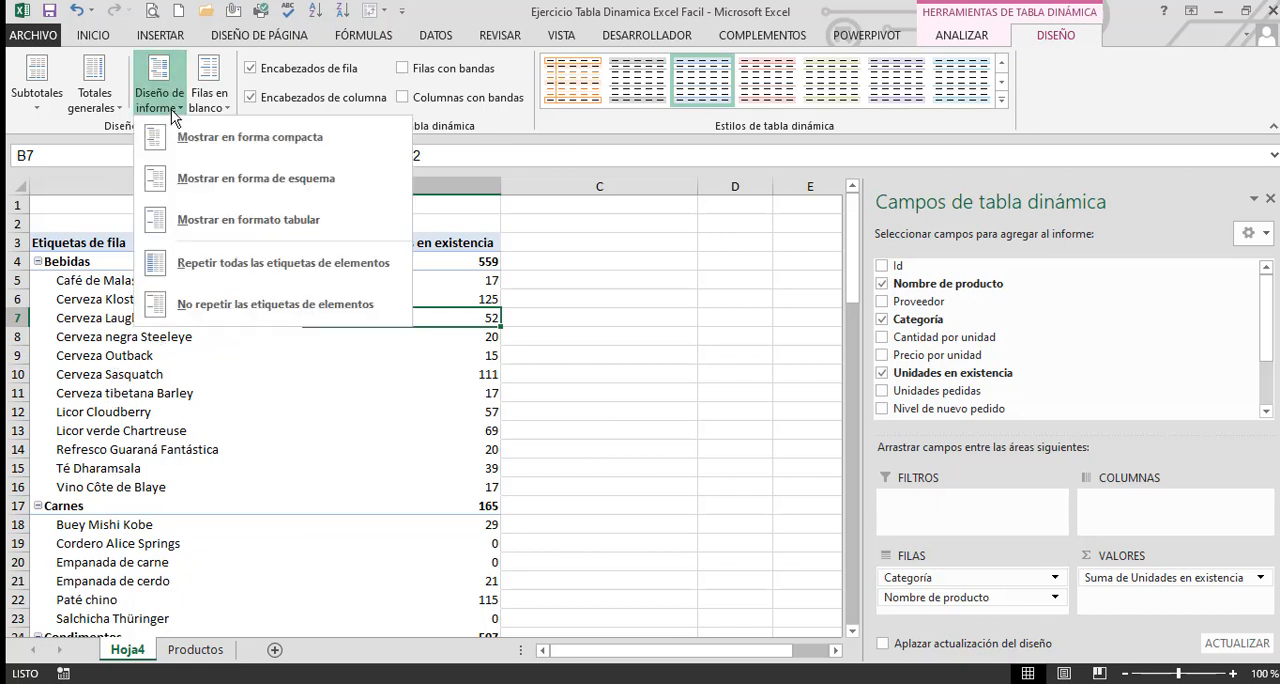
{"action": "left_click", "coordinate": [223, 176]}
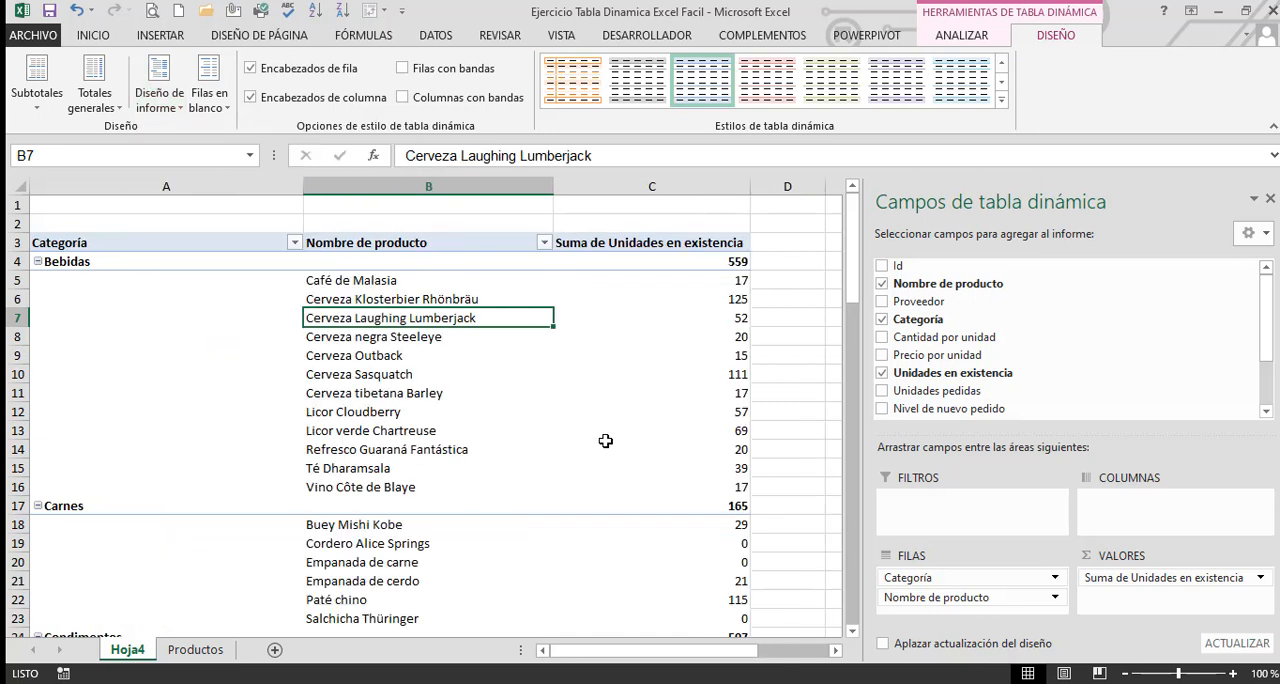
Set the pivot table's report layout back to tabular form
{"action": "left_click", "coordinate": [160, 95]}
{"action": "left_click", "coordinate": [524, 354]}
{"action": "left_click", "coordinate": [176, 106]}
{"action": "left_click", "coordinate": [207, 210]}
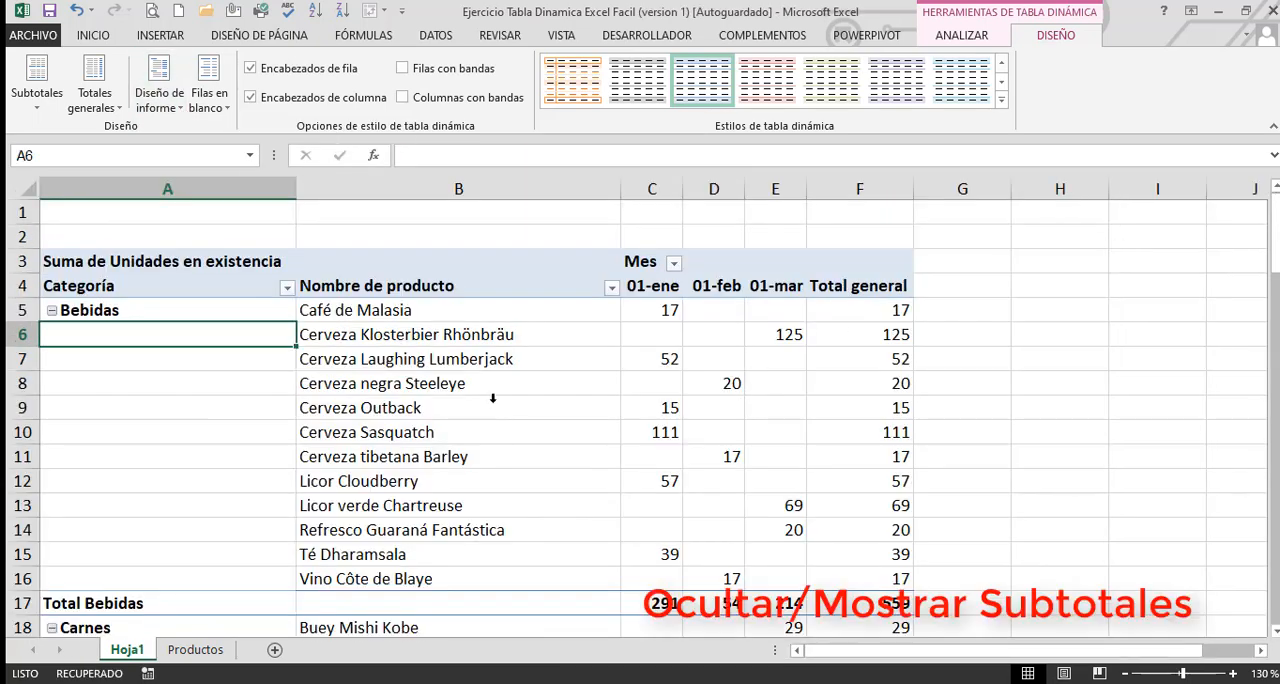
Select all category subtotal rows in the Hoja1 pivot table, such as Total Bebidas, and fill them with yellow
{"action": "left_click", "coordinate": [492, 398]}
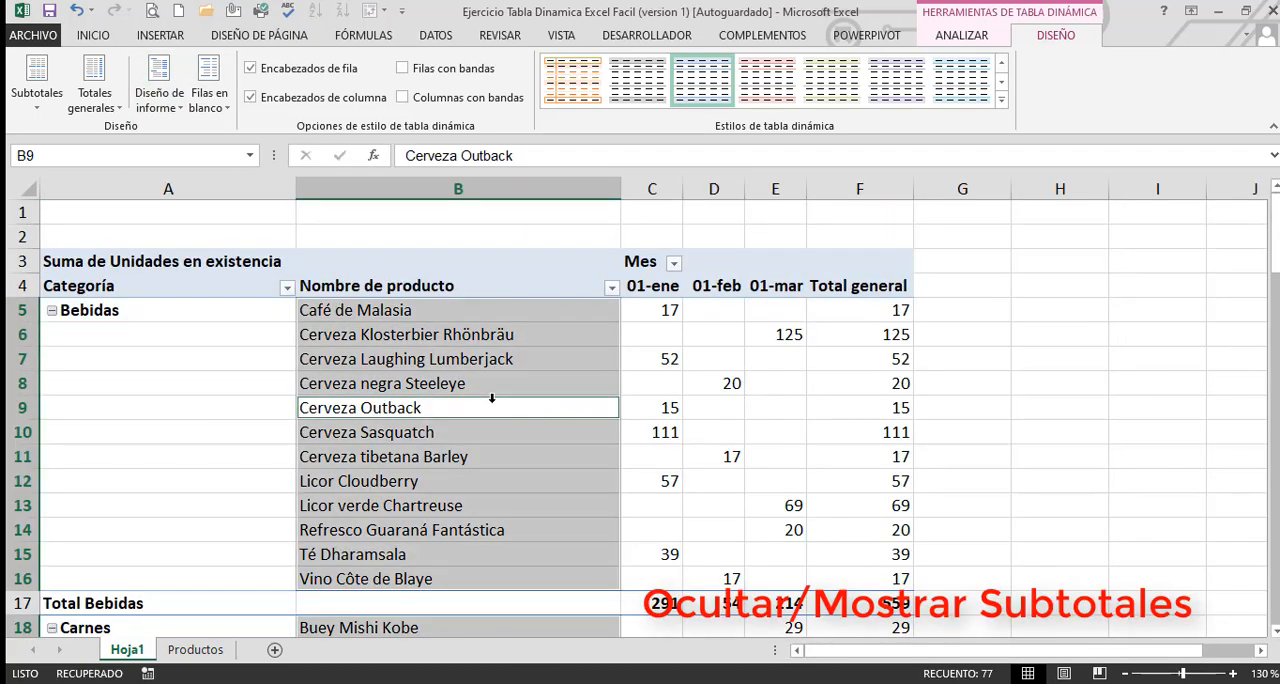
{"action": "scroll", "coordinate": [170, 480], "scroll_direction": "down", "scroll_amount": 1}
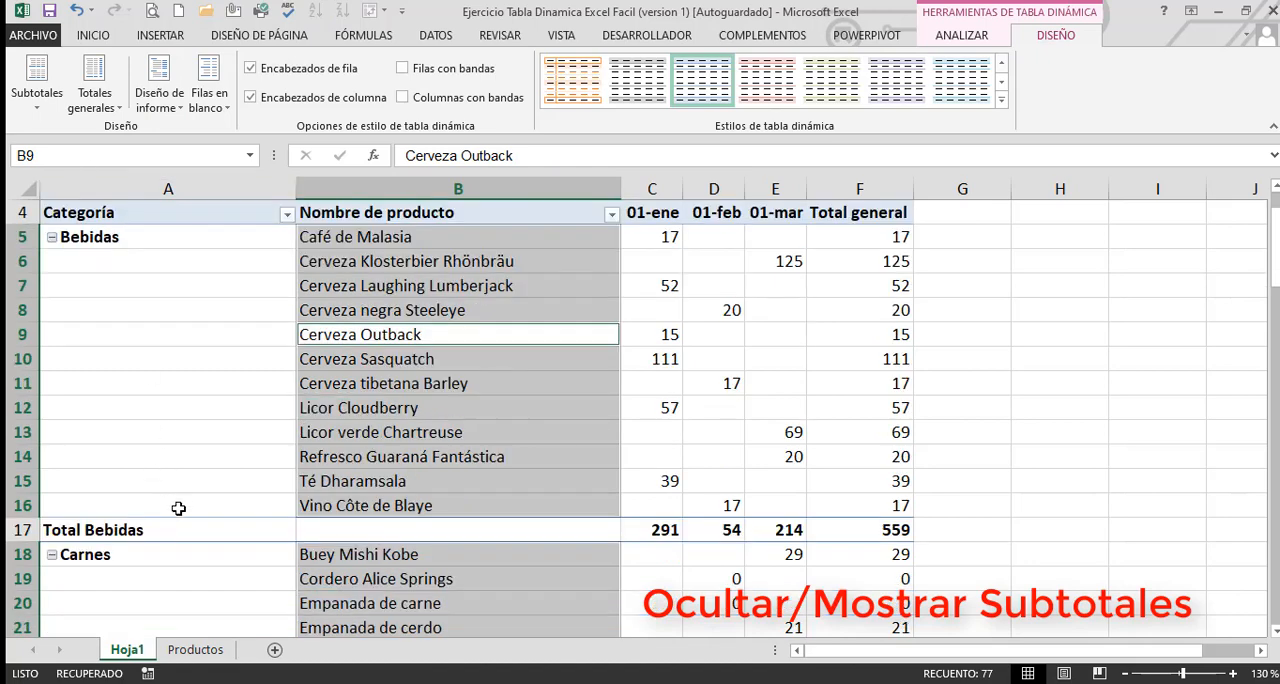
{"action": "left_click", "coordinate": [131, 528]}
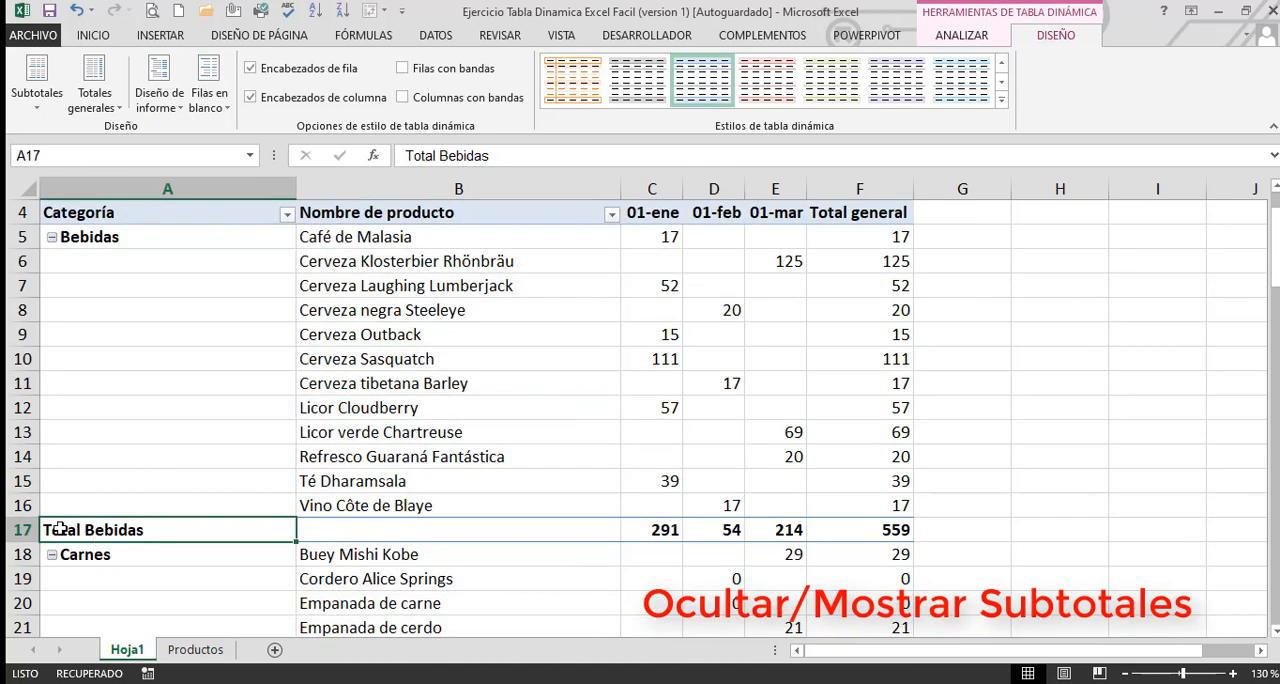
{"action": "left_click", "coordinate": [60, 528]}
{"action": "left_click", "coordinate": [93, 35]}
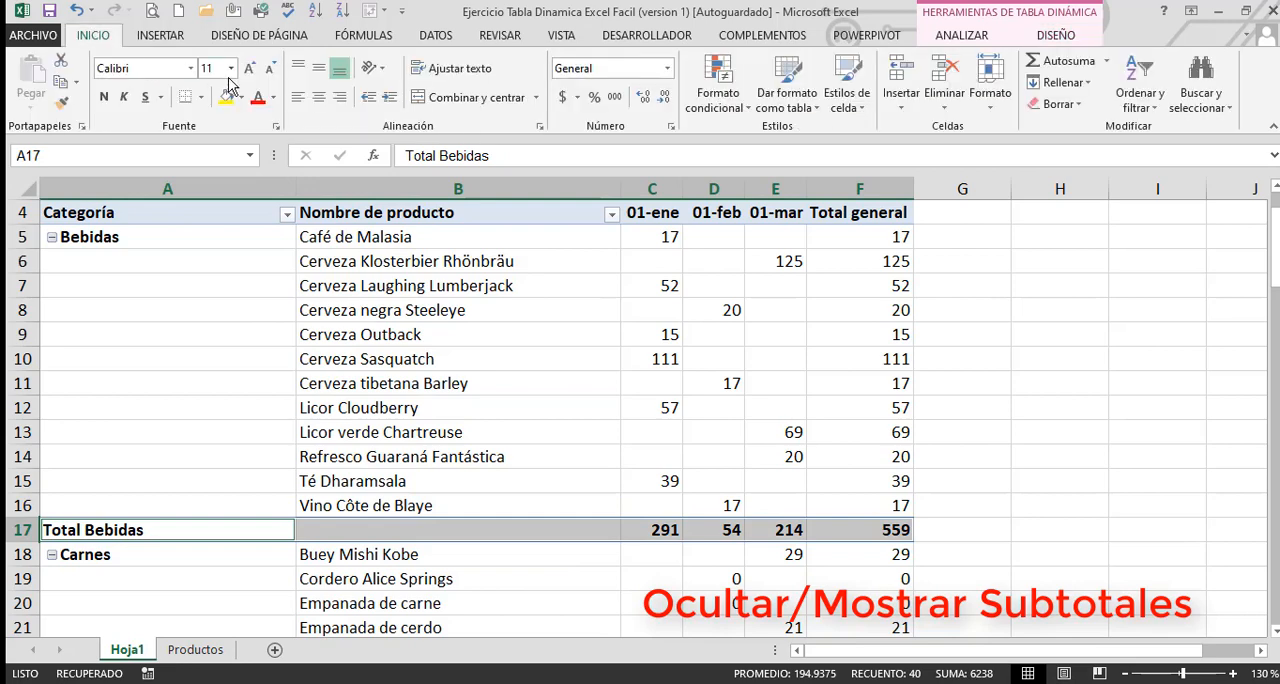
{"action": "left_click", "coordinate": [229, 97]}
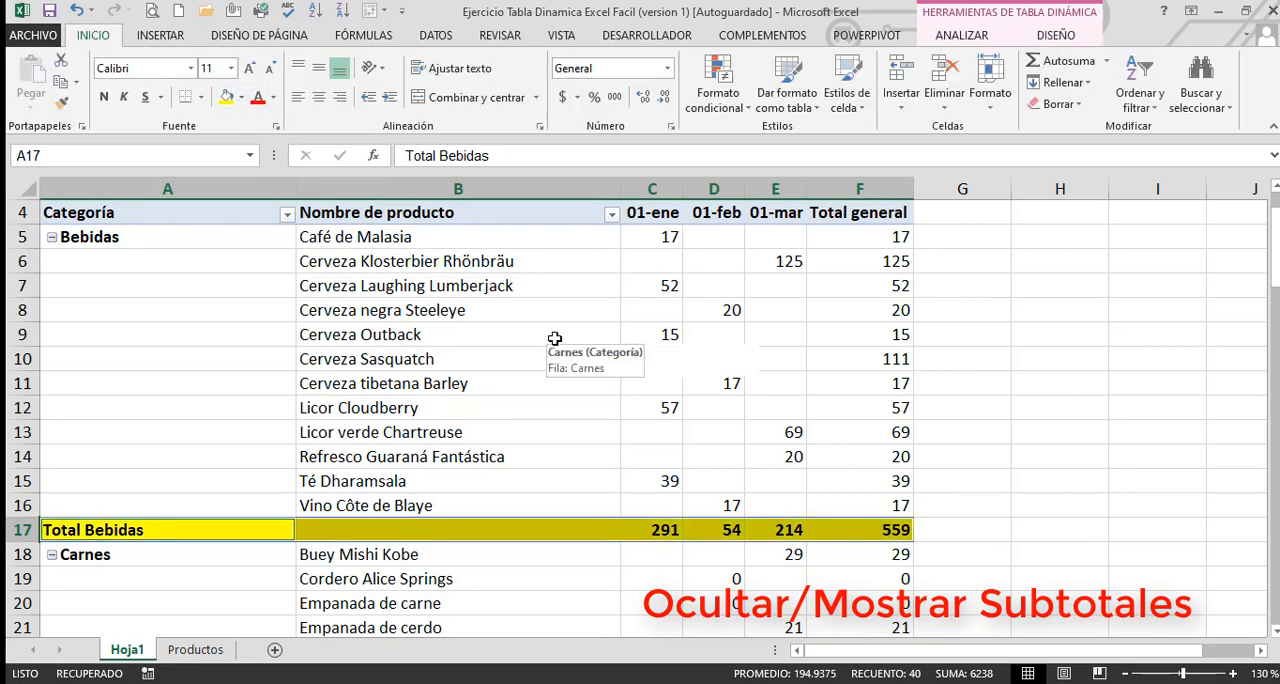
{"action": "scroll", "coordinate": [555, 338], "scroll_direction": "down", "scroll_amount": 2}
{"action": "scroll", "coordinate": [784, 396], "scroll_direction": "up", "scroll_amount": 3}
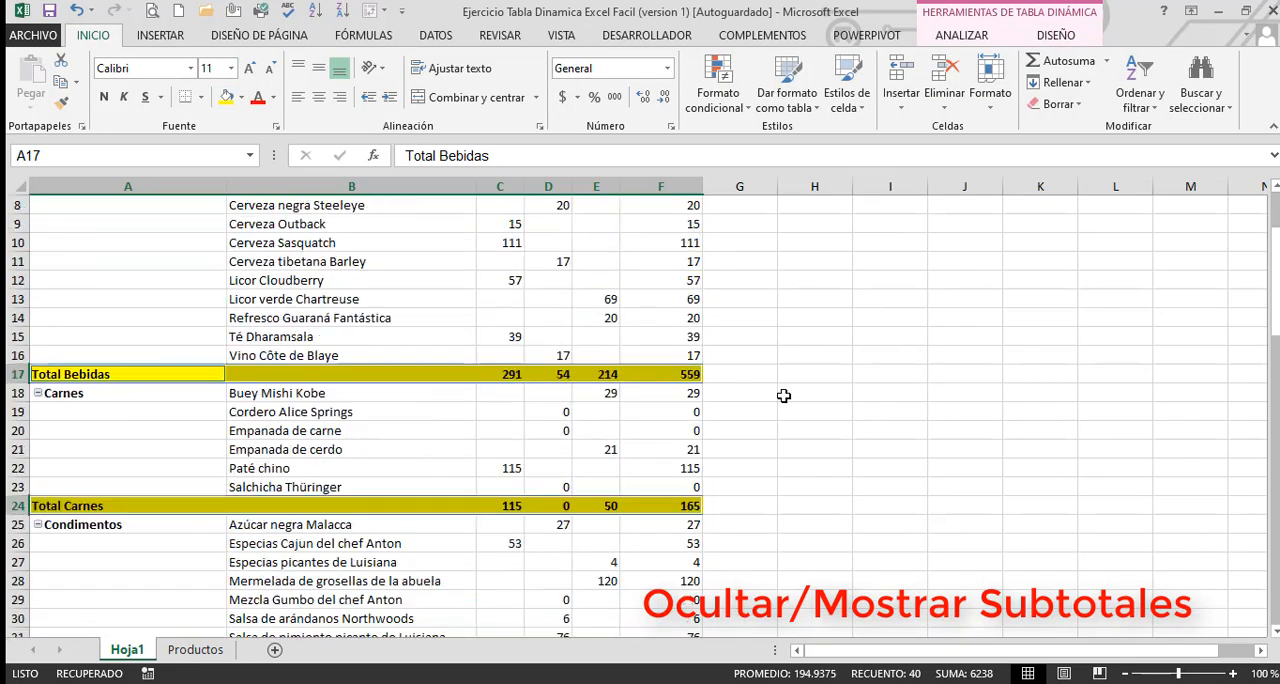
{"action": "left_click", "coordinate": [784, 396]}
{"action": "scroll", "coordinate": [784, 396], "scroll_direction": "up", "scroll_amount": 3}
{"action": "left_click", "coordinate": [330, 349]}
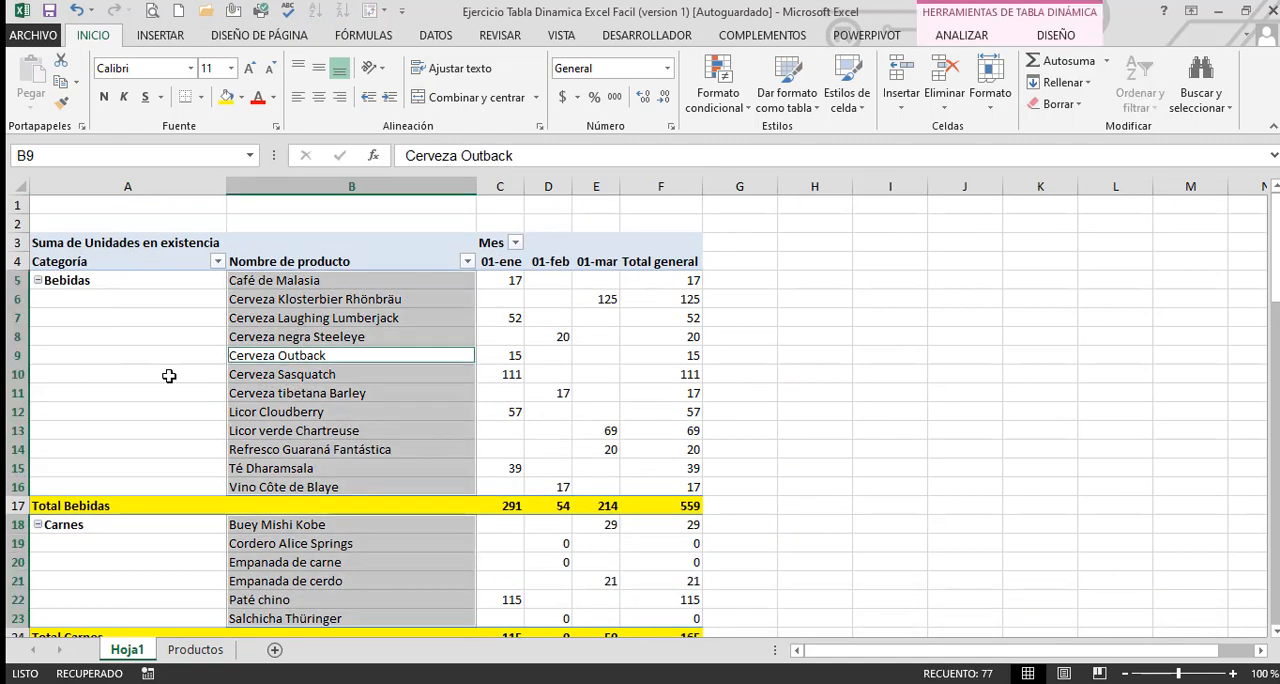
Try hiding all subtotals through the pivot table's design options, and undo the change
{"action": "left_click", "coordinate": [169, 375]}
{"action": "left_click", "coordinate": [1052, 44]}
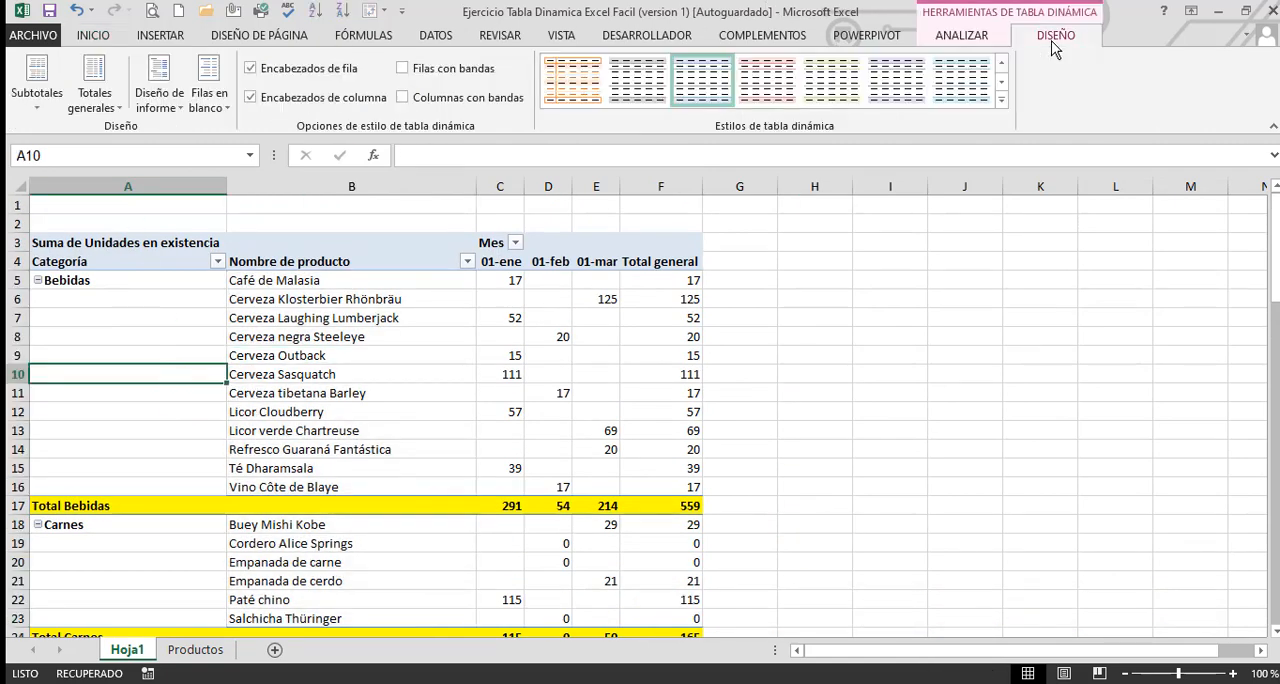
{"action": "left_click", "coordinate": [38, 100]}
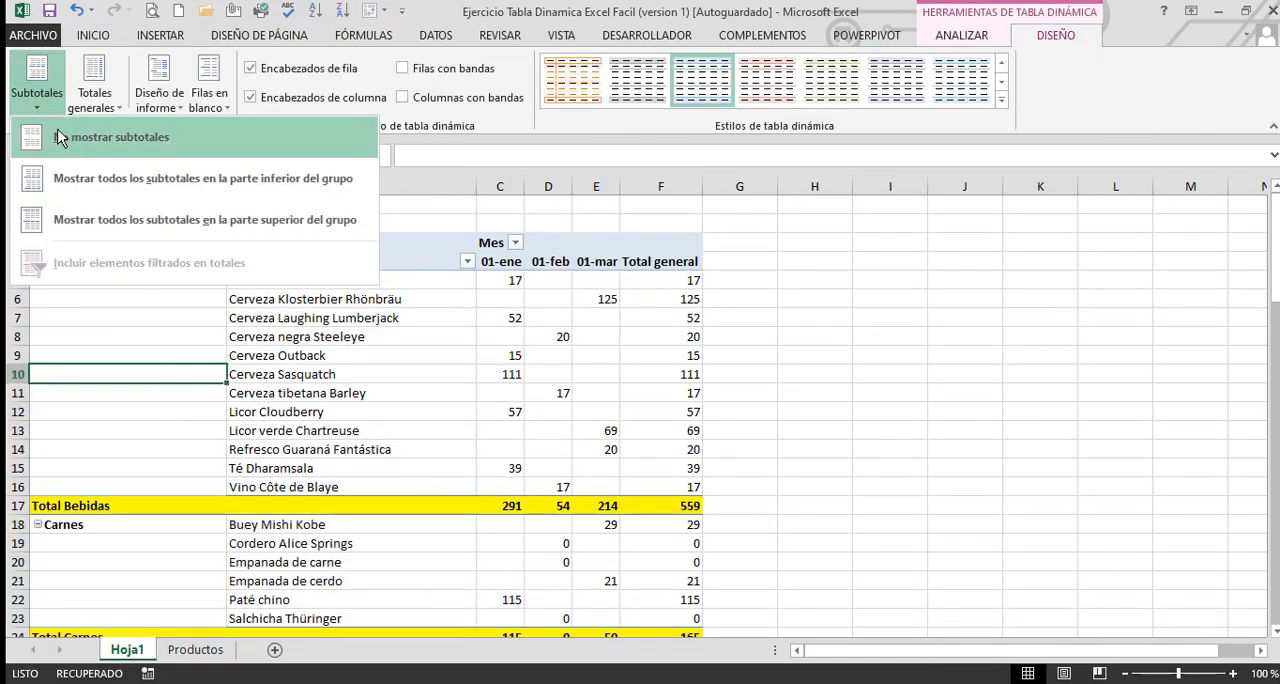
{"action": "left_click", "coordinate": [77, 140]}
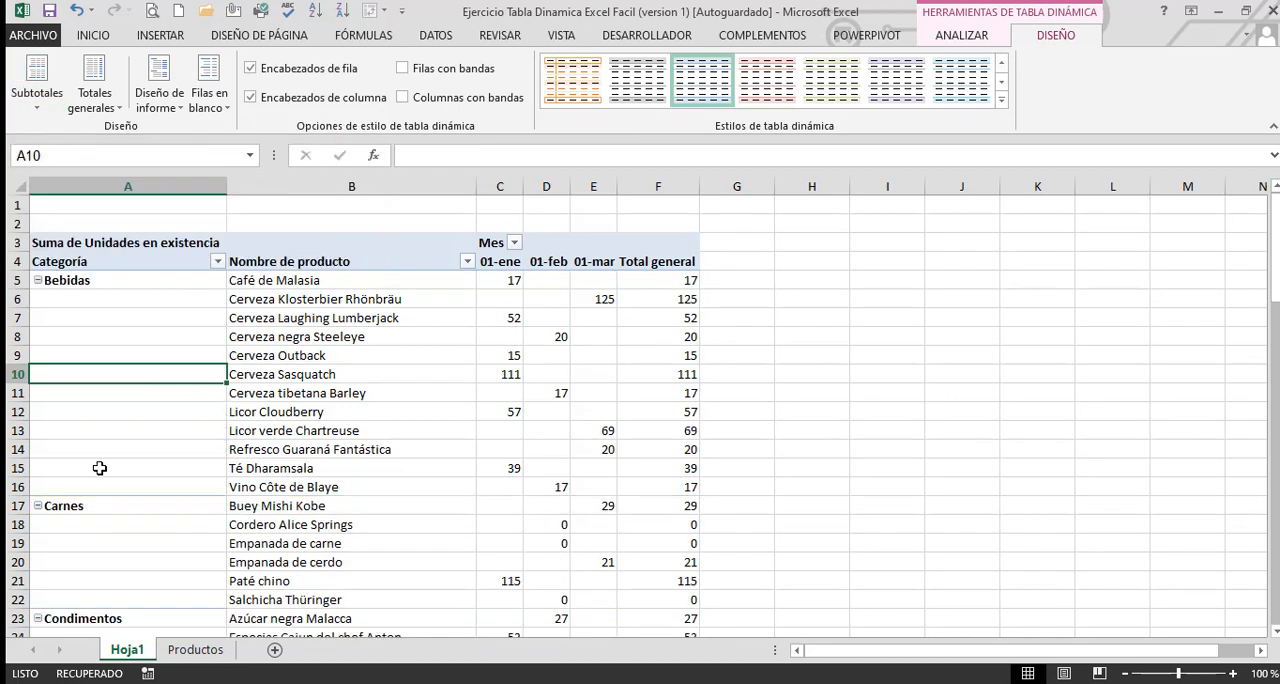
{"action": "key", "text": "ctrl+z"}
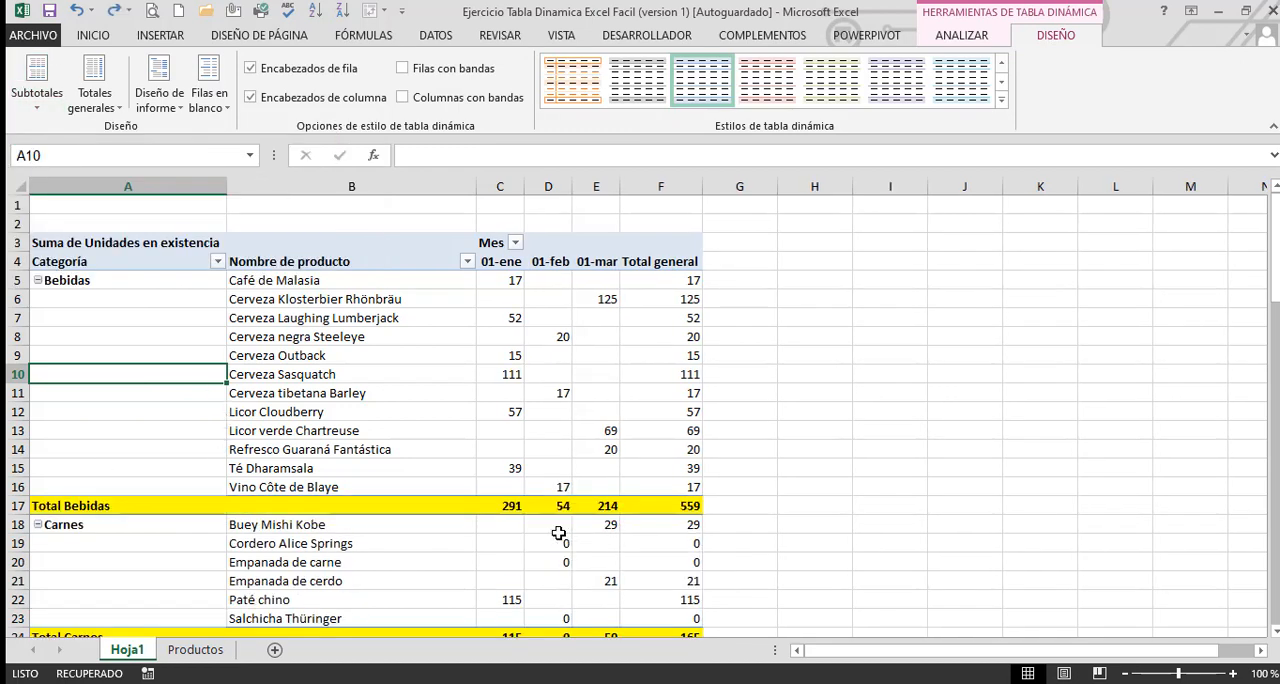
Turn off the Categoría subtotal from the Total Bebidas row
{"action": "right_click", "coordinate": [270, 506]}
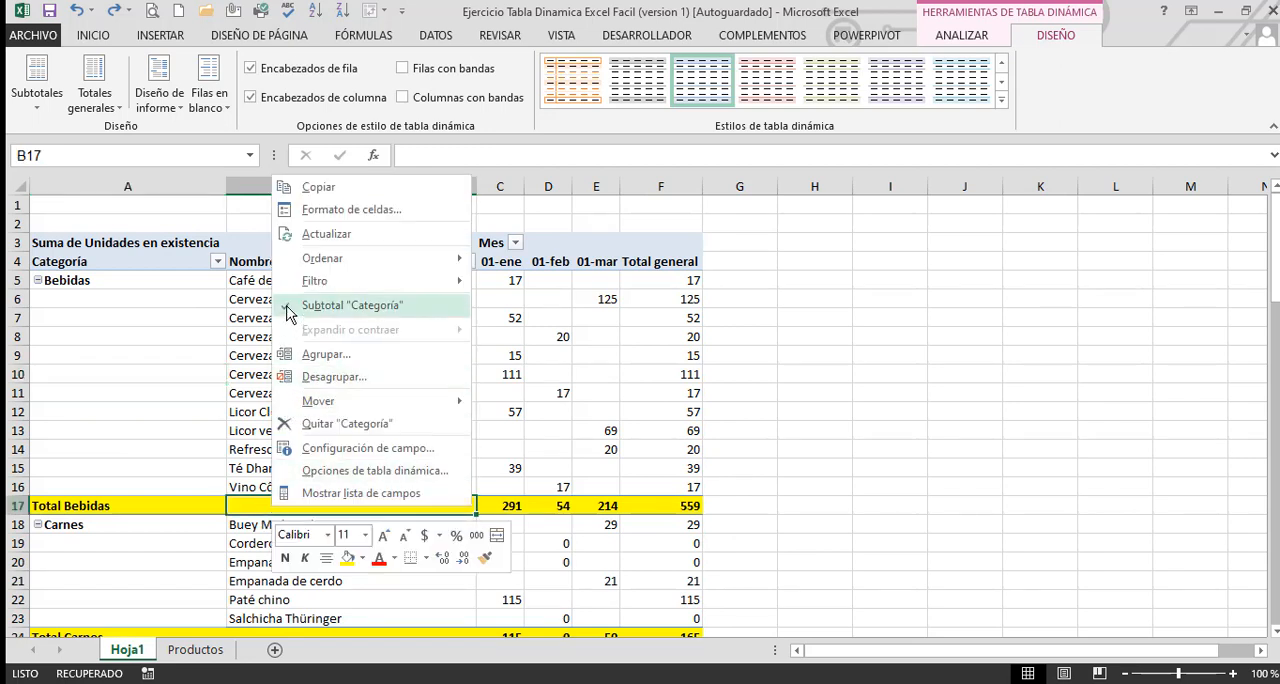
{"action": "left_click", "coordinate": [300, 305]}
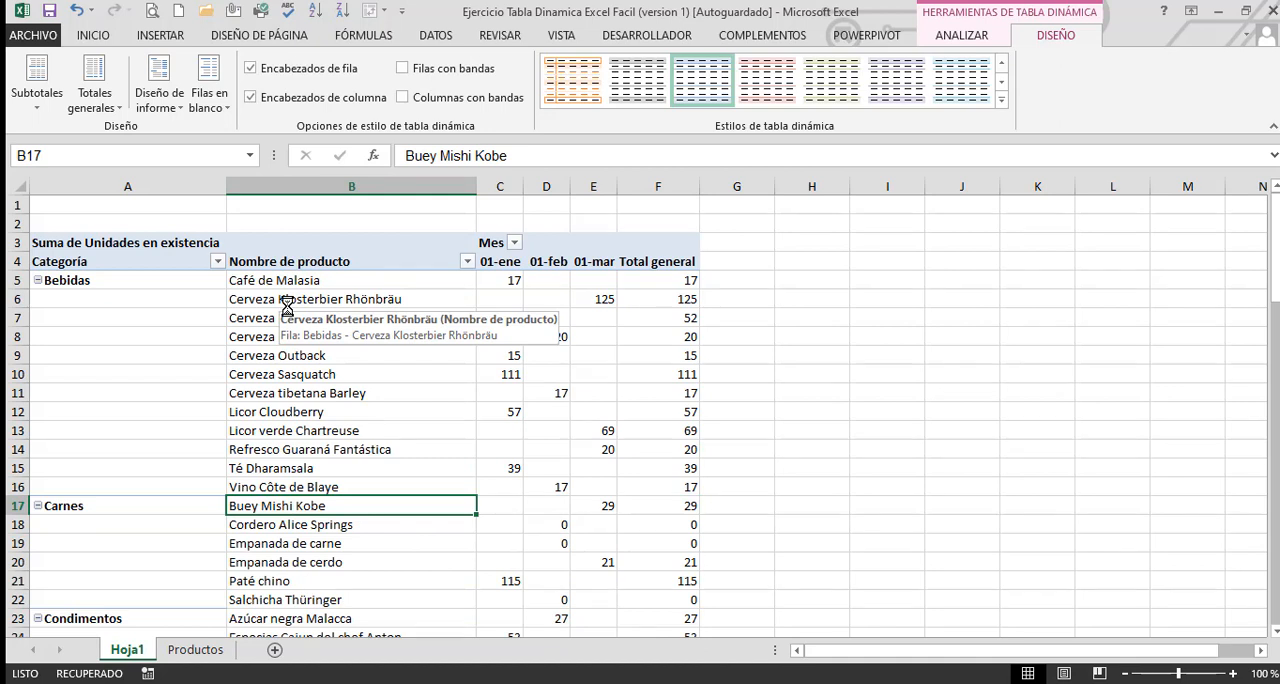
{"action": "left_click", "coordinate": [744, 284]}
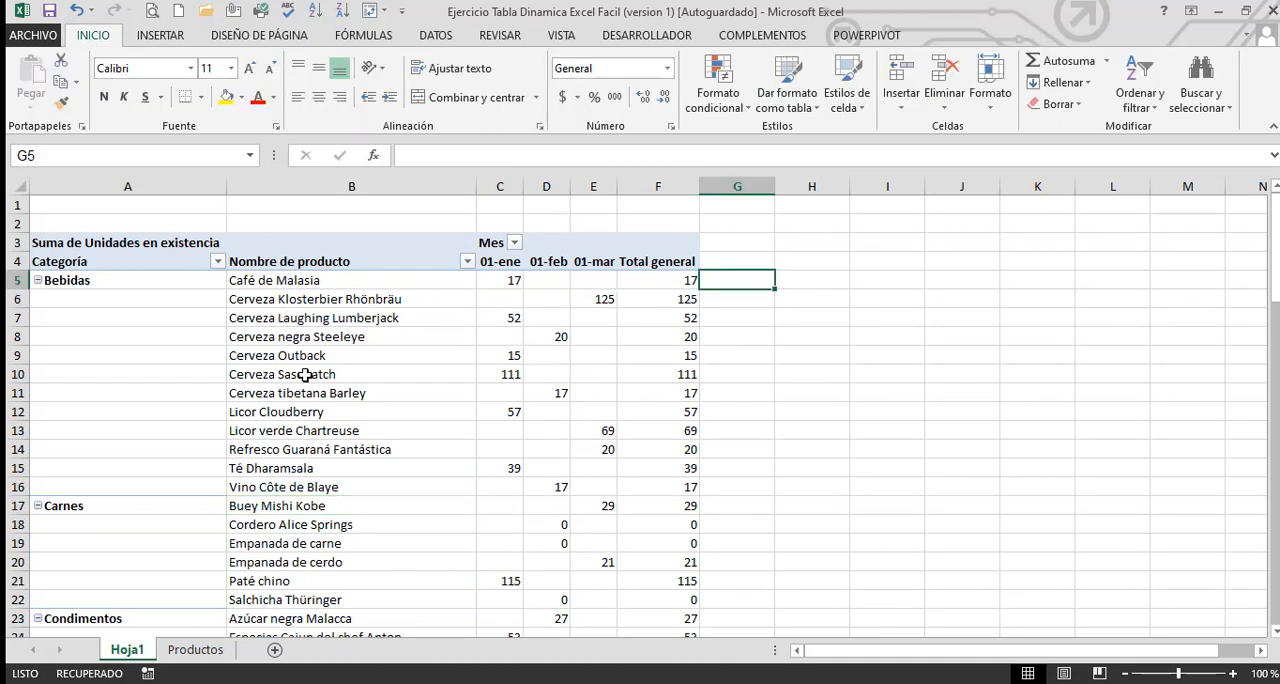
Examine the month columns and the Total general column, and view the display options for grand totals
{"action": "left_click_drag", "start_coordinate": [495, 264], "coordinate": [595, 468]}
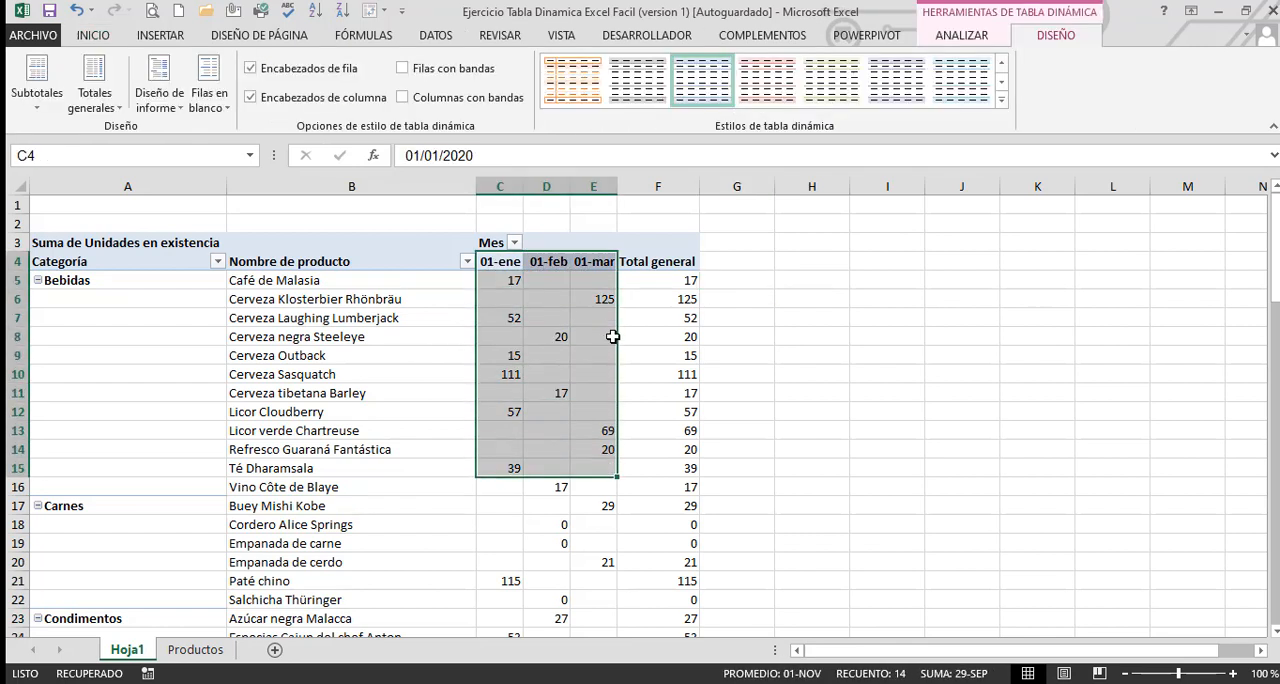
{"action": "left_click", "coordinate": [658, 281]}
{"action": "left_click", "coordinate": [111, 114]}
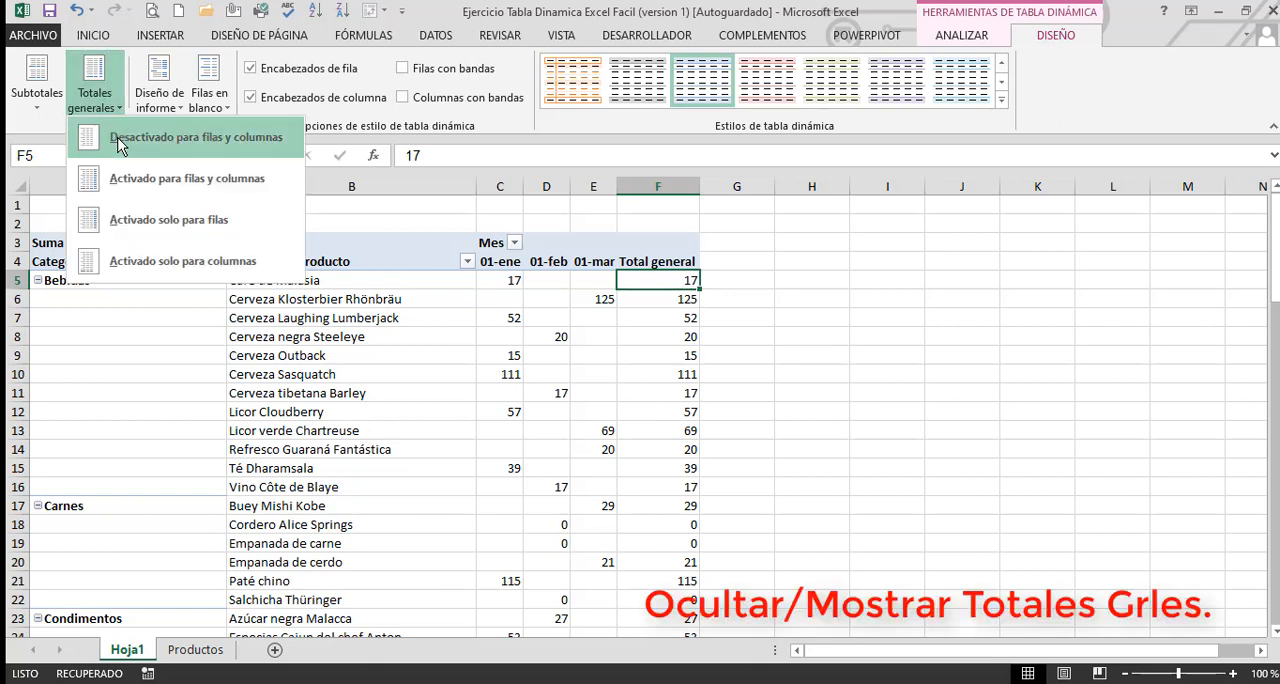
{"action": "left_click", "coordinate": [712, 498]}
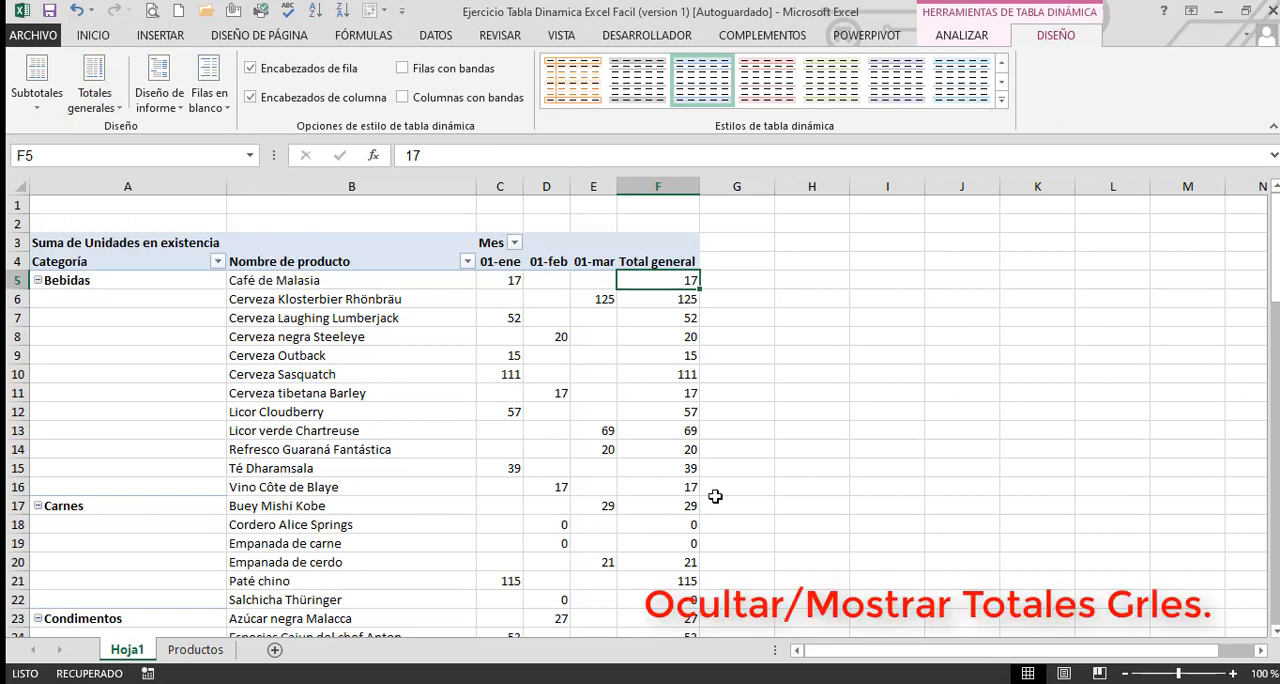
Turn on grand totals for both rows and columns in the Hoja1 pivot table and check them
{"action": "scroll", "coordinate": [715, 497], "scroll_direction": "down", "scroll_amount": 20}
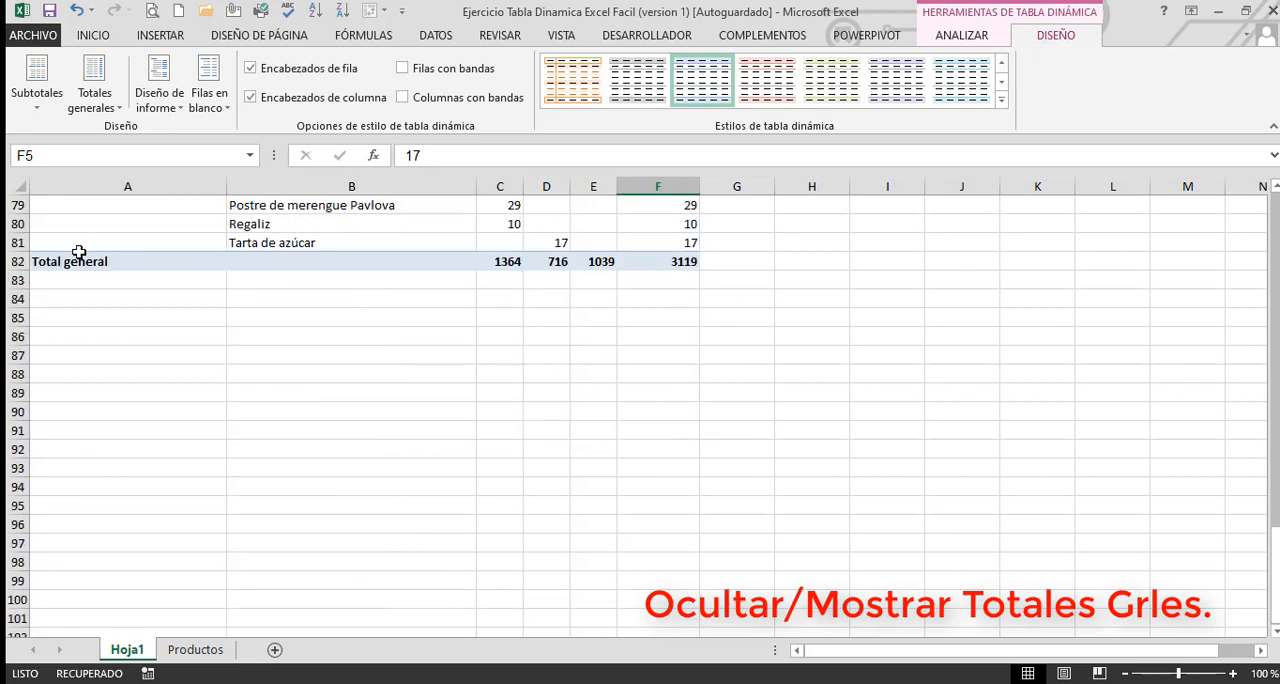
{"action": "scroll", "coordinate": [900, 395], "scroll_direction": "up", "scroll_amount": 11}
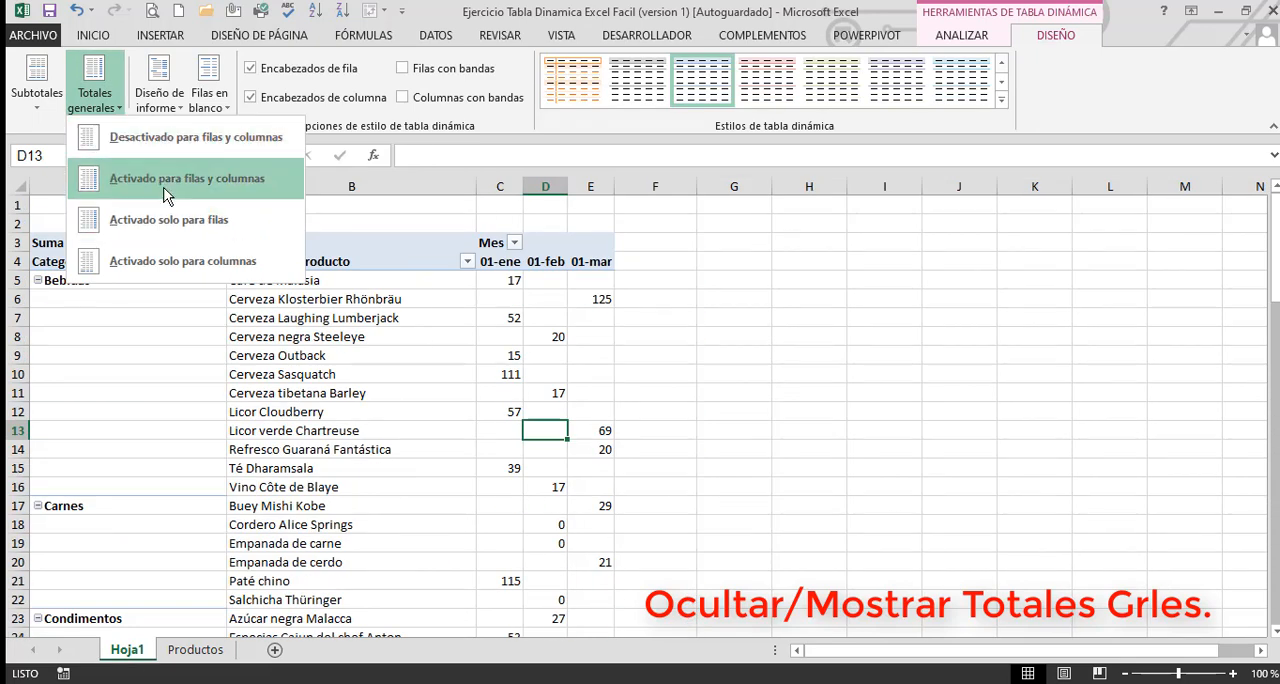
{"action": "left_click", "coordinate": [167, 180]}
{"action": "scroll", "coordinate": [673, 370], "scroll_direction": "down", "scroll_amount": 4}
{"action": "scroll", "coordinate": [673, 370], "scroll_direction": "down", "scroll_amount": 20}
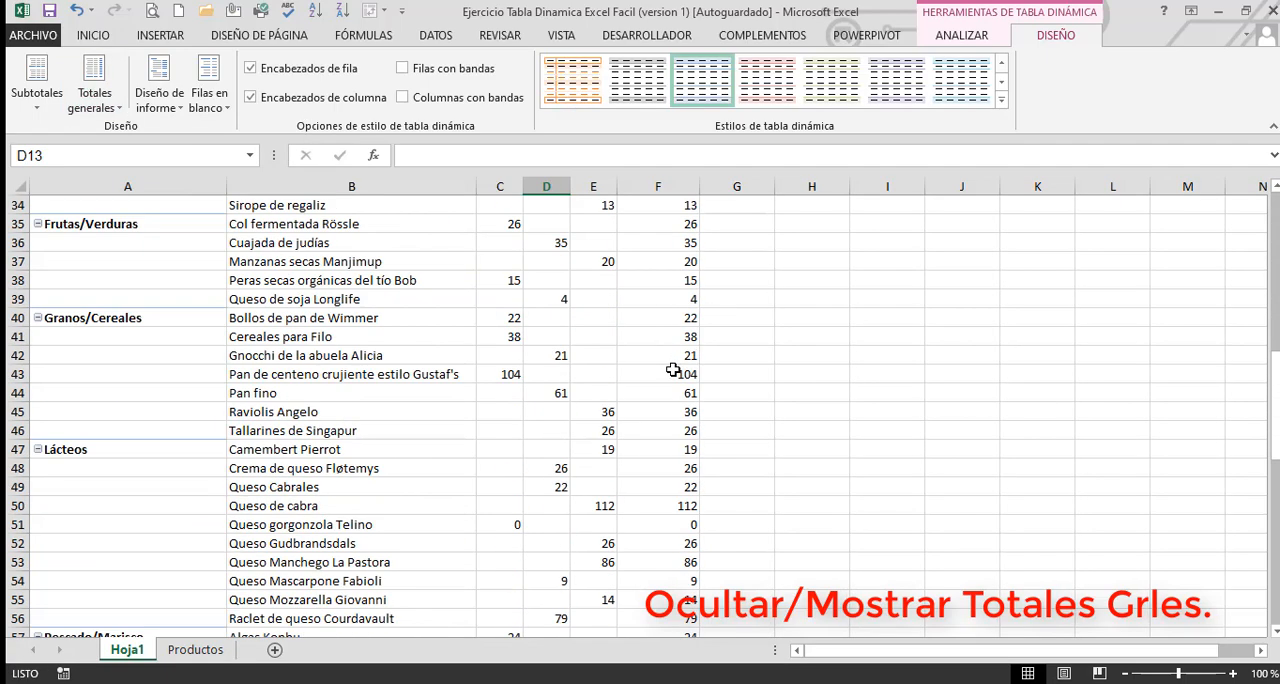
{"action": "scroll", "coordinate": [673, 370], "scroll_direction": "up", "scroll_amount": 16}
{"action": "scroll", "coordinate": [673, 370], "scroll_direction": "up", "scroll_amount": 9}
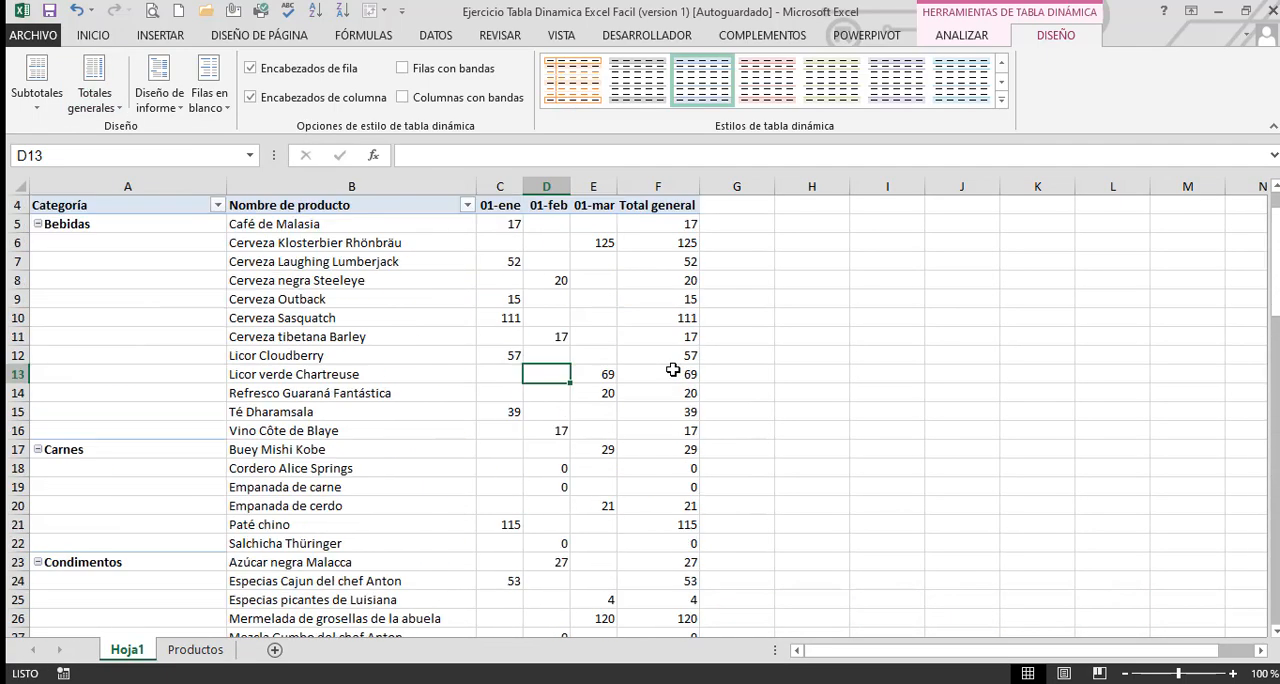
Delete the Hoja1 sheet with its pivot table and confirm the deletion
{"action": "right_click", "coordinate": [127, 649]}
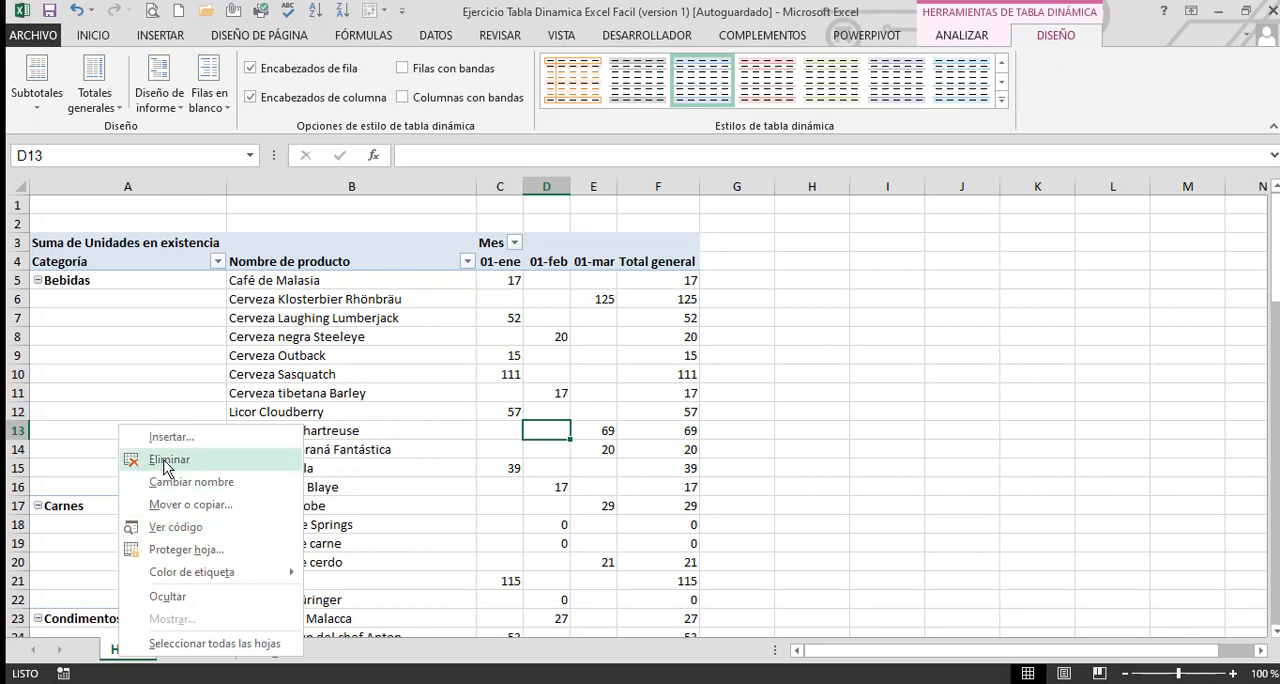
{"action": "left_click", "coordinate": [168, 459]}
{"action": "left_click", "coordinate": [600, 399]}
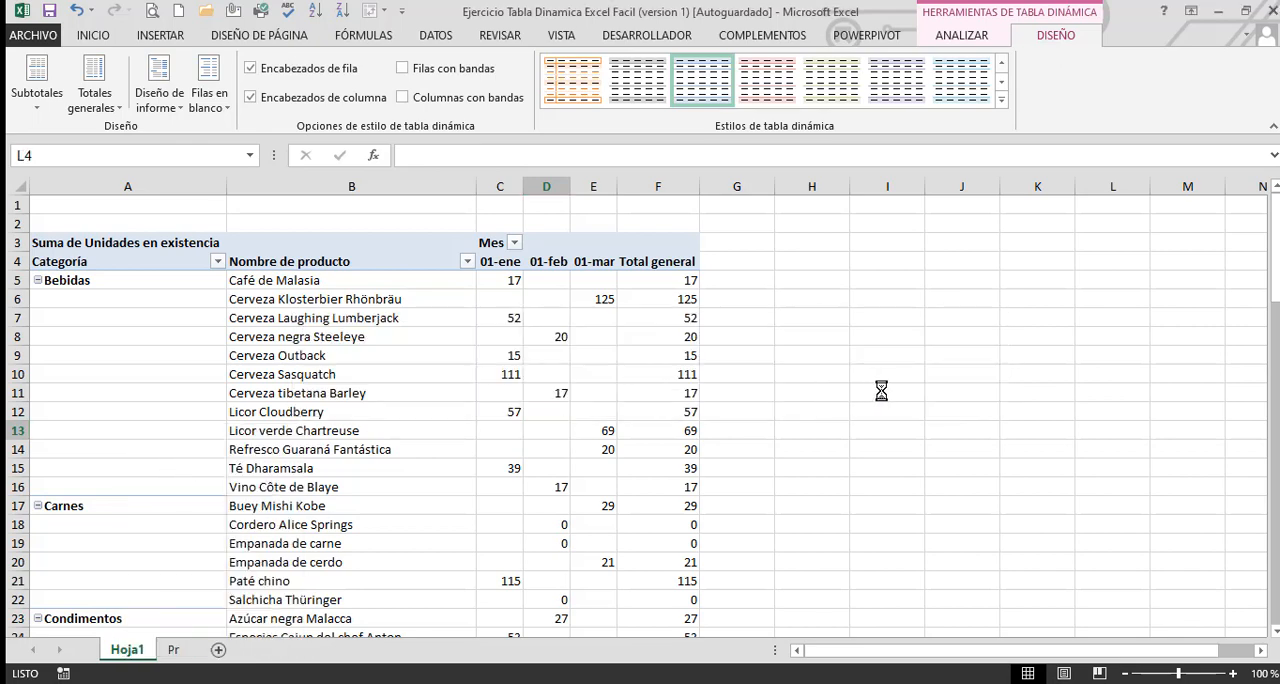
{"action": "left_click", "coordinate": [244, 535]}
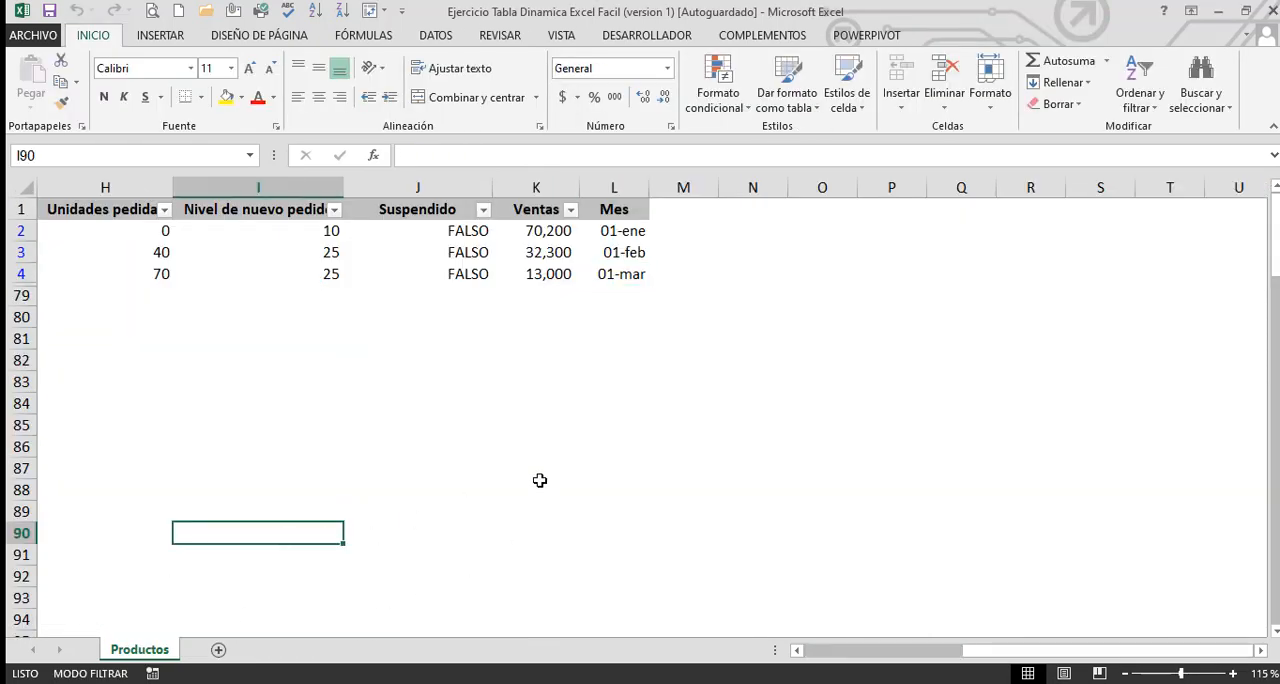
Clear the Proveedor filter on the Productos sheet so that all product rows are shown
{"action": "key", "text": "ctrl+Home"}
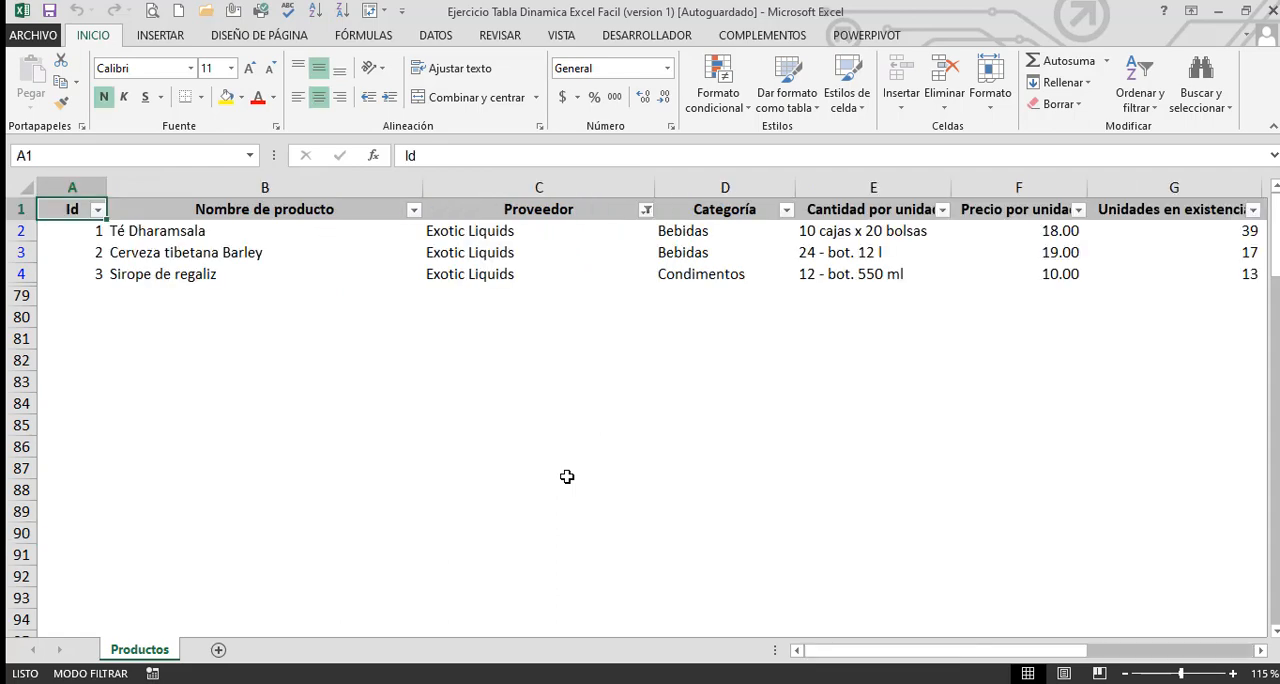
{"action": "left_click", "coordinate": [441, 35]}
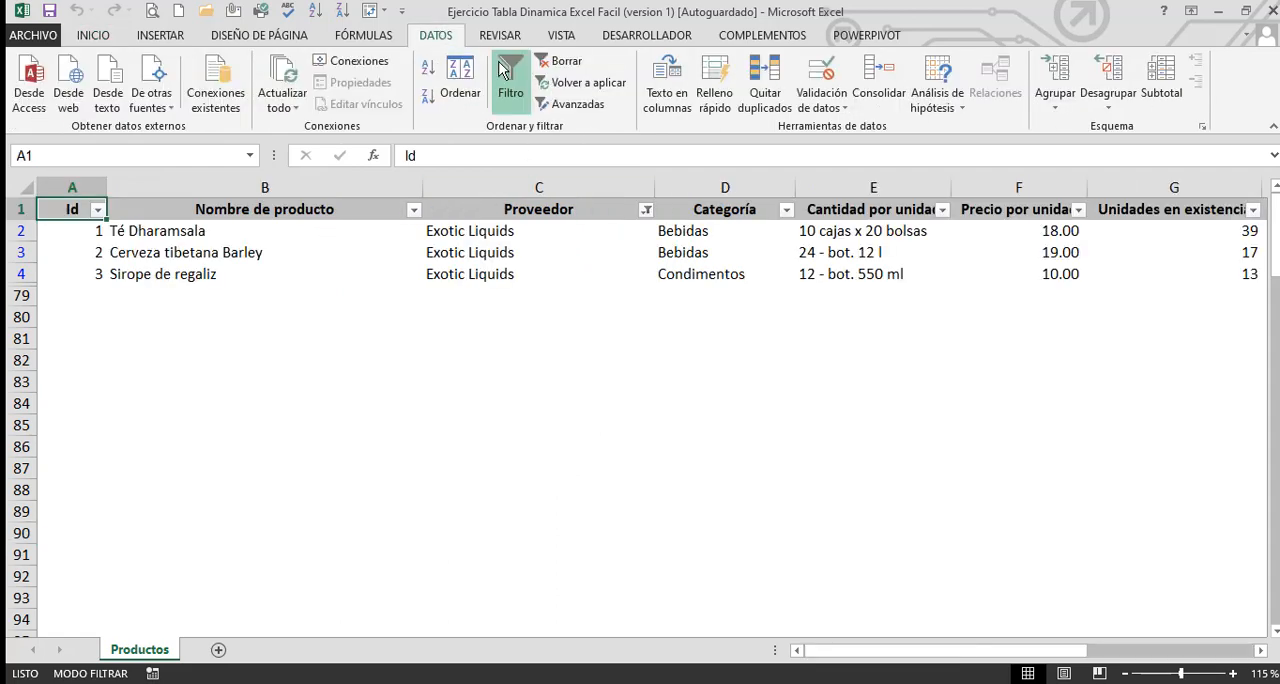
{"action": "left_click", "coordinate": [556, 61]}
Insert the recommended pivot table Suma de Precio por unidad por Suspendido from the Productos data and expand its FALSO group
{"action": "left_click", "coordinate": [591, 311]}
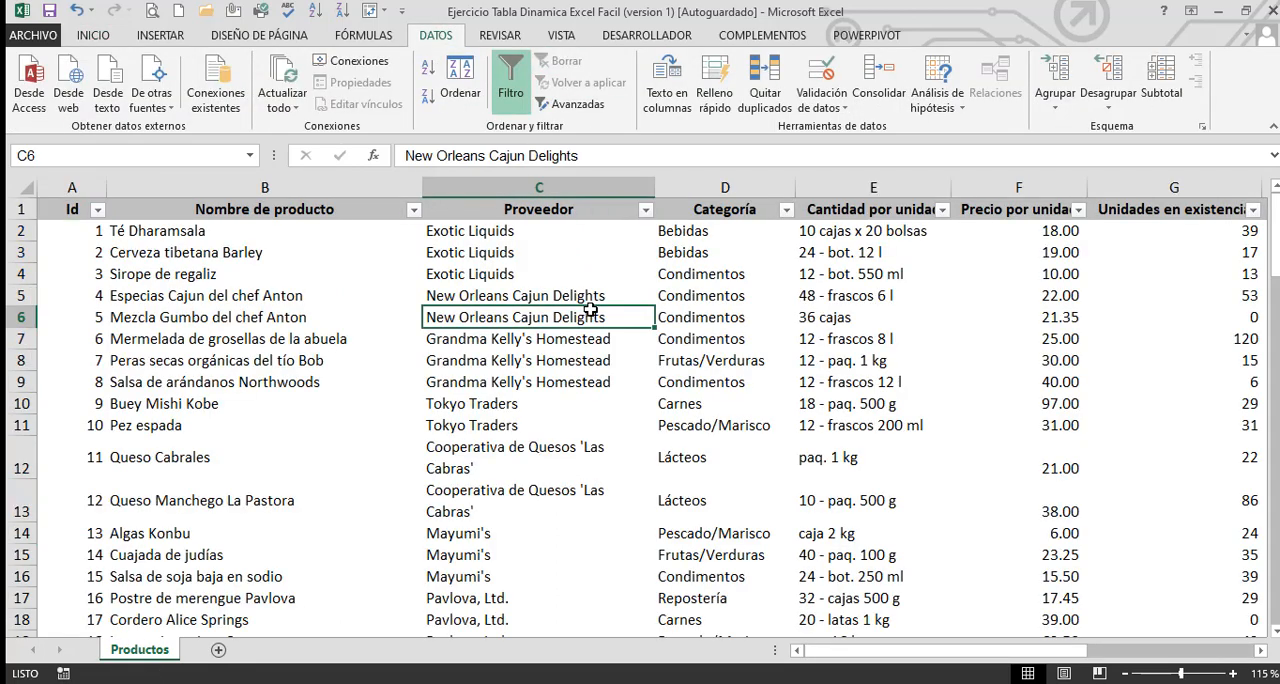
{"action": "left_click", "coordinate": [163, 37]}
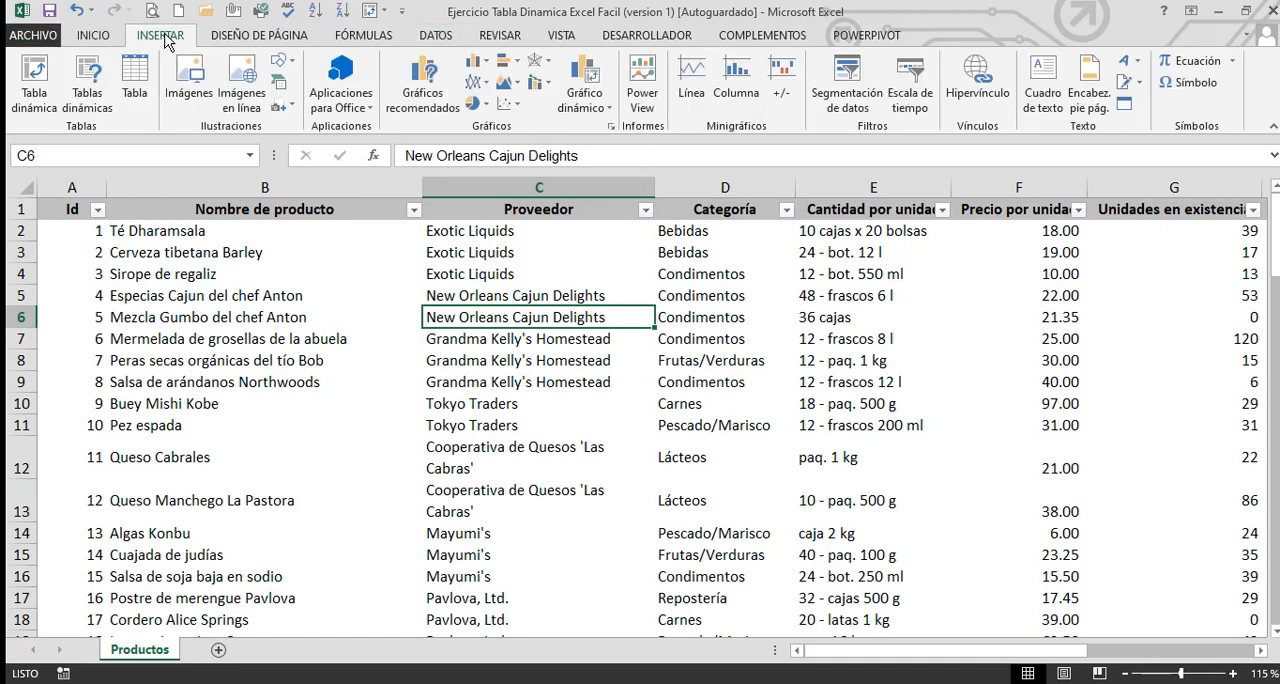
{"action": "left_click", "coordinate": [86, 96]}
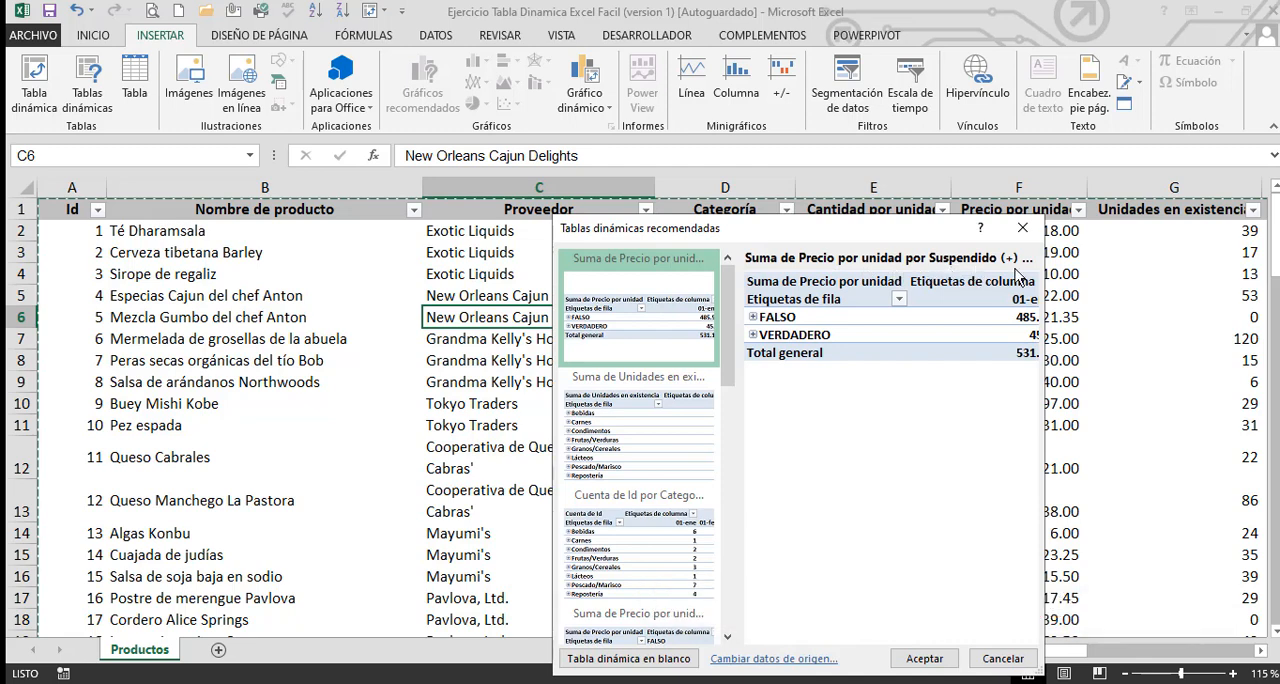
{"action": "left_click", "coordinate": [931, 659]}
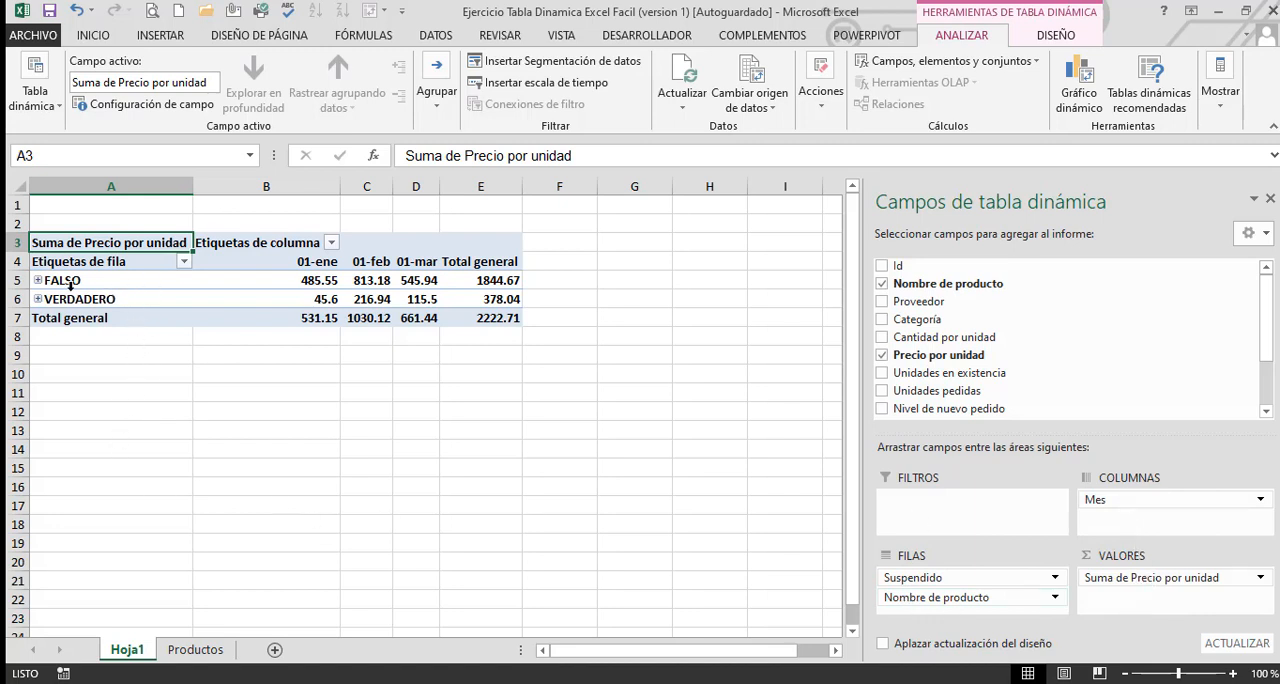
{"action": "left_click", "coordinate": [38, 280]}
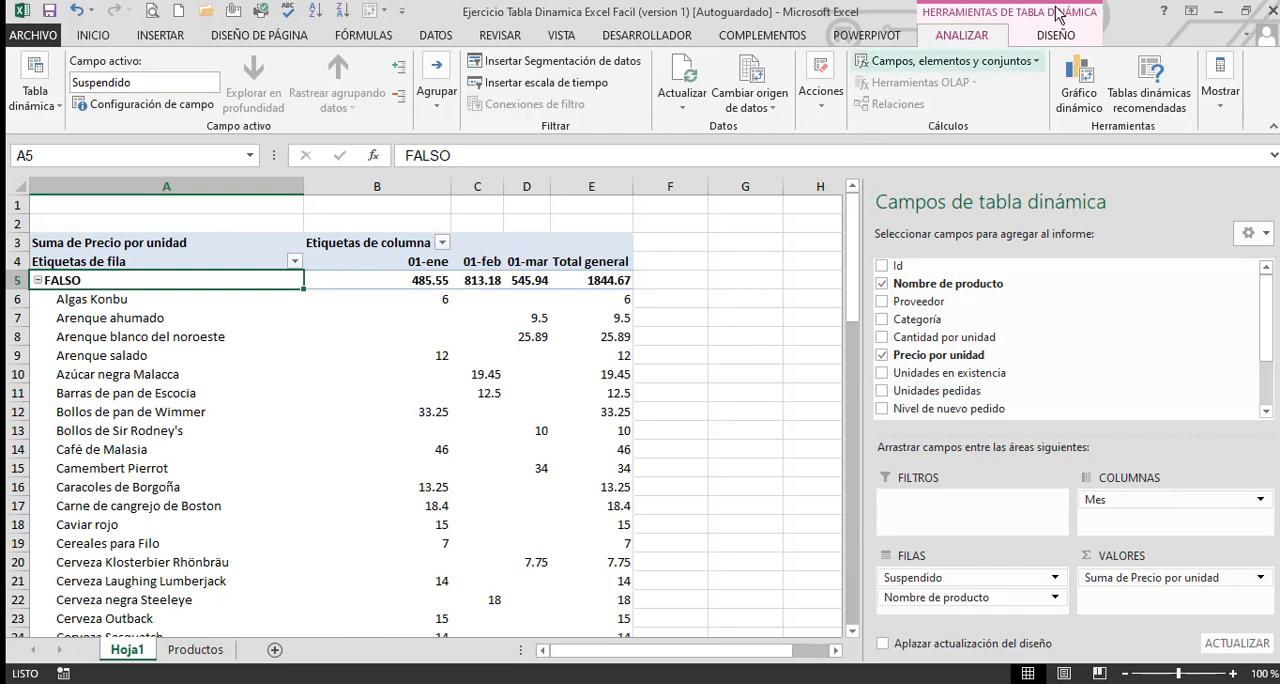
Change the new pivot table's report layout to tabular form and narrow the Suspendido column
{"action": "left_click", "coordinate": [1062, 36]}
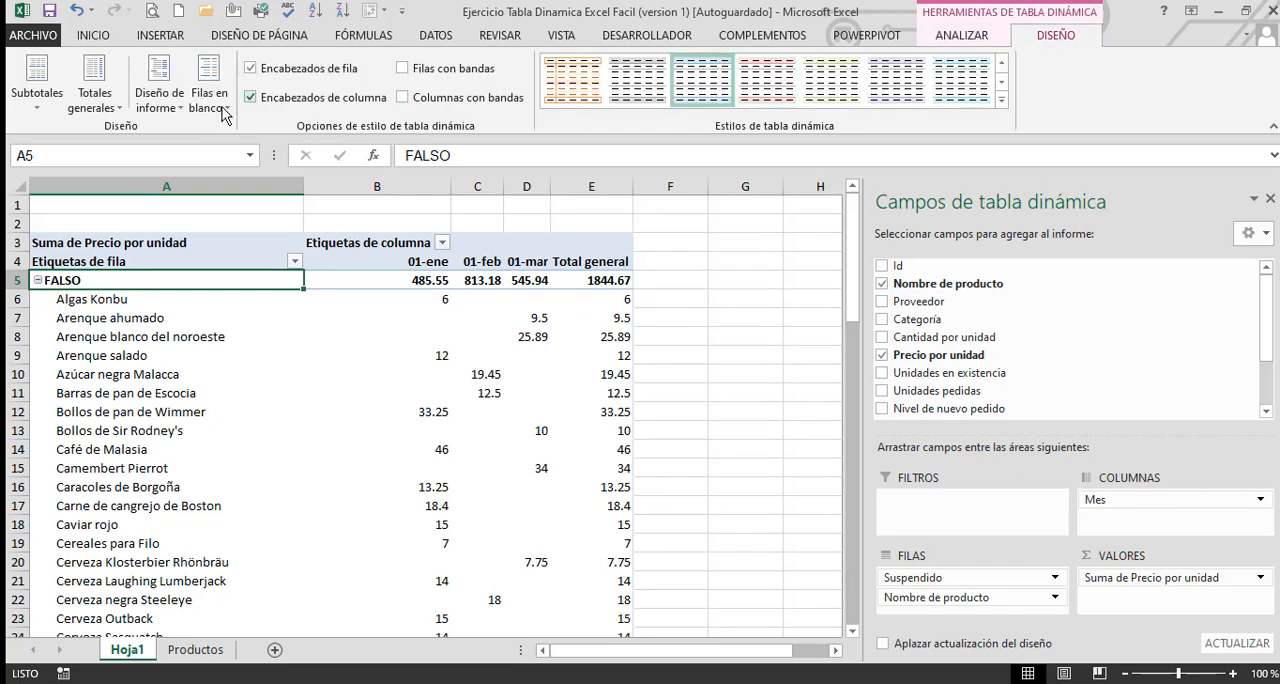
{"action": "left_click", "coordinate": [159, 88]}
{"action": "left_click", "coordinate": [228, 220]}
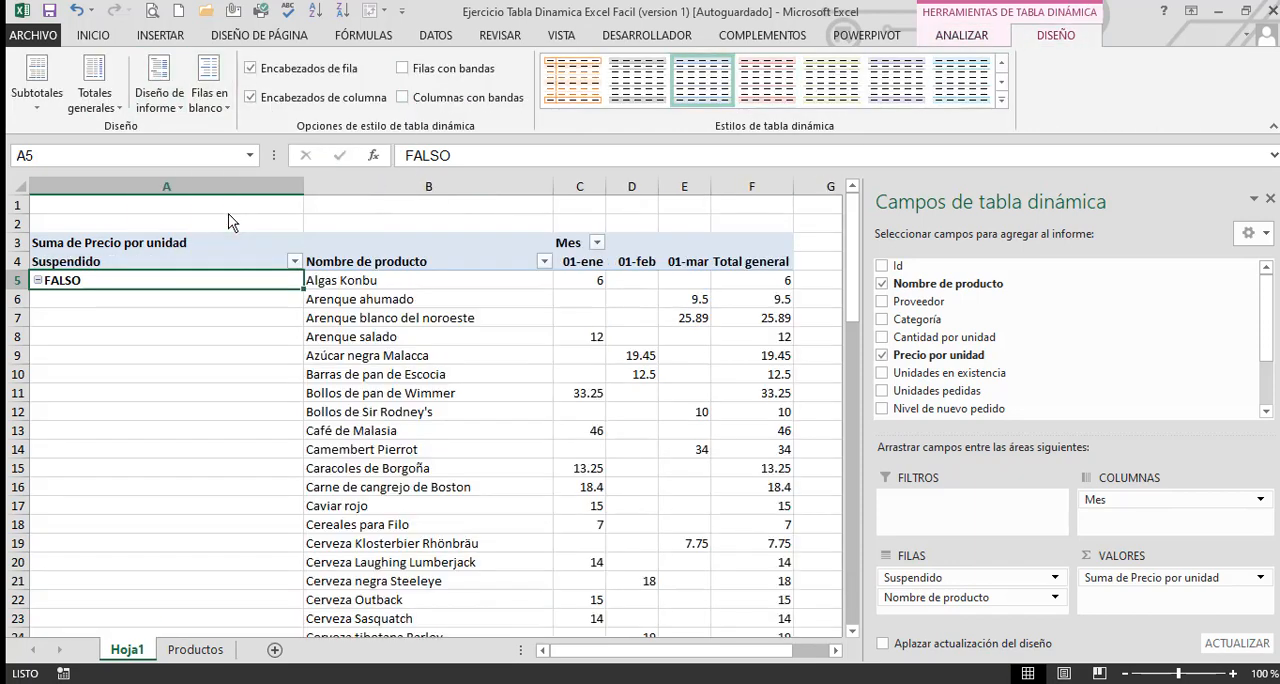
{"action": "left_click_drag", "start_coordinate": [303, 188], "coordinate": [133, 190]}
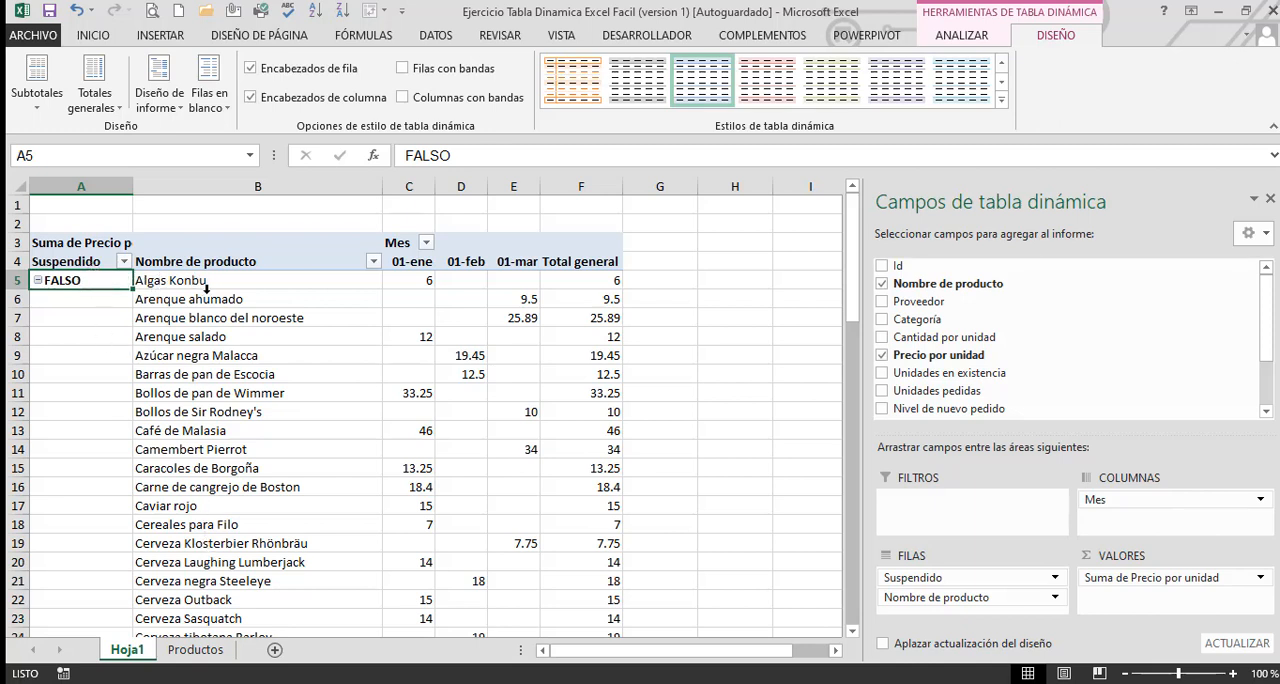
Collapse the entire Suspendido field in the pivot table, and expand and collapse the VERDADERO group on its own
{"action": "right_click", "coordinate": [42, 290]}
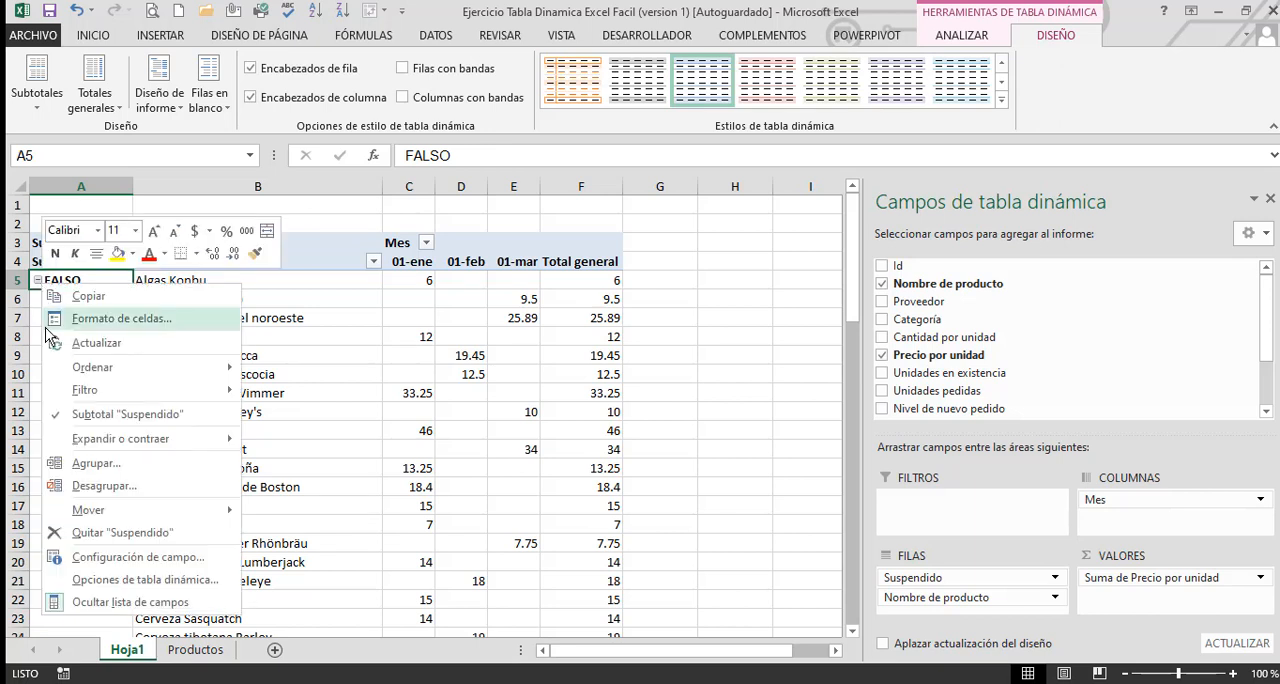
{"action": "key", "text": "Escape"}
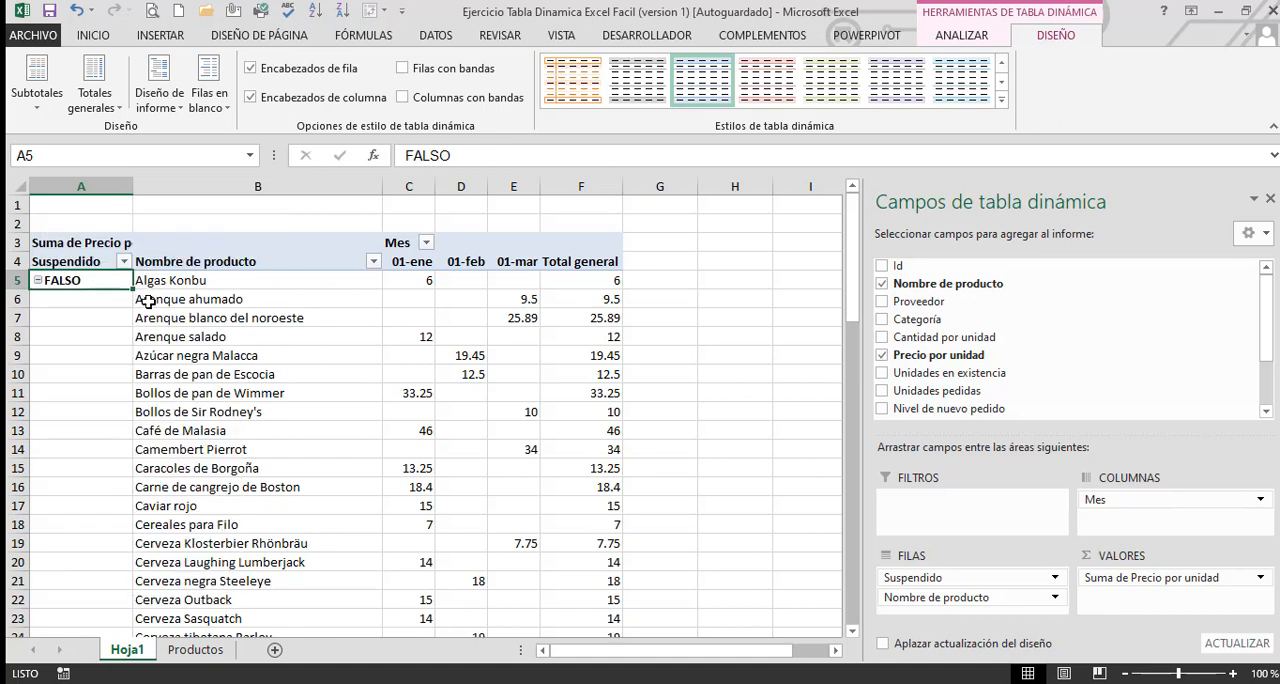
{"action": "right_click", "coordinate": [40, 284]}
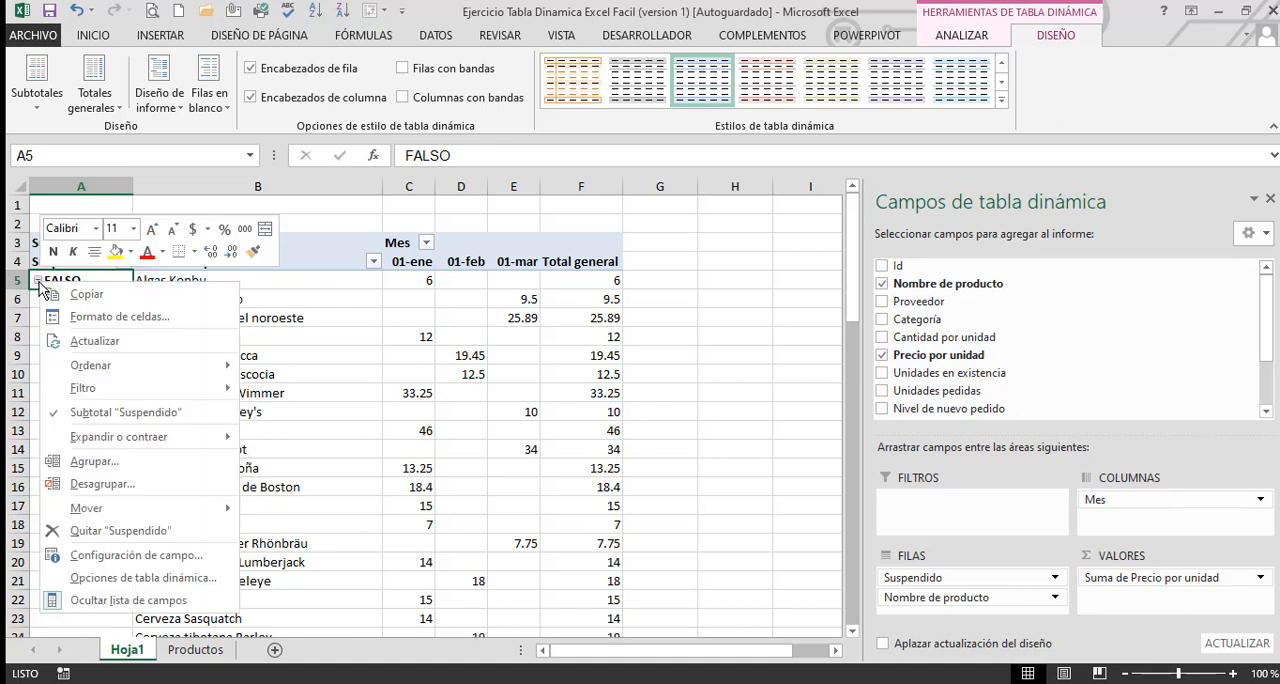
{"action": "mouse_move", "coordinate": [154, 441]}
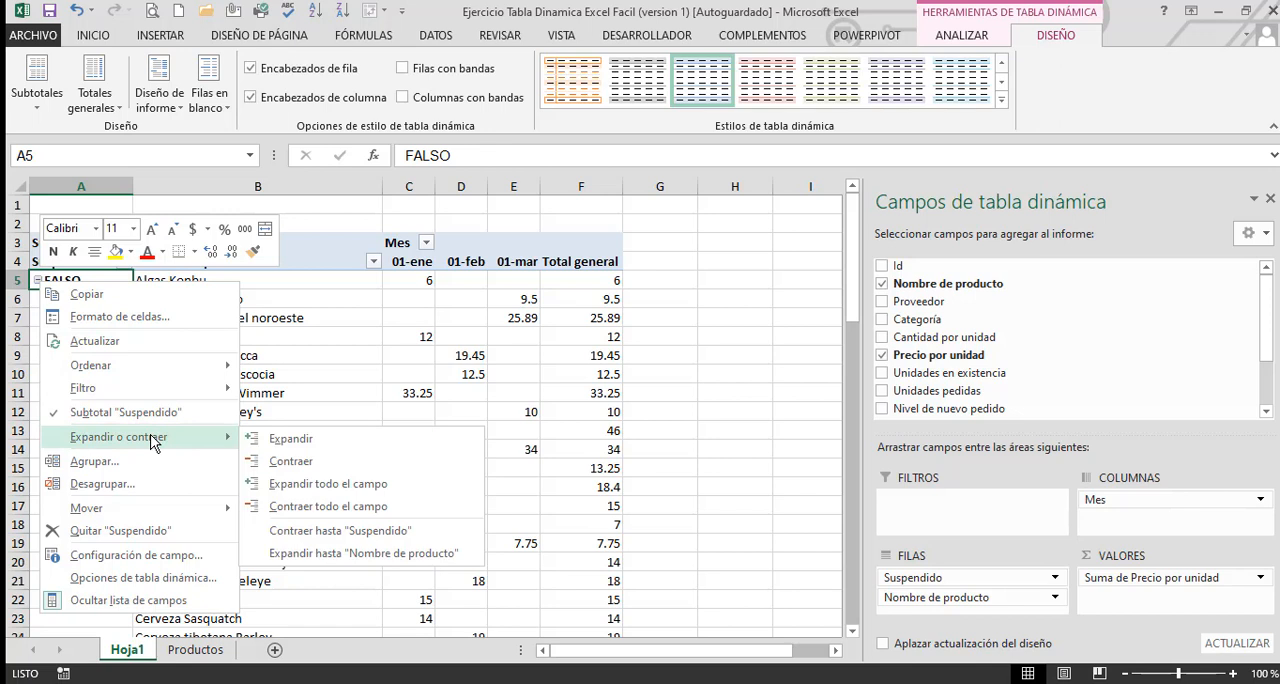
{"action": "left_click", "coordinate": [380, 510]}
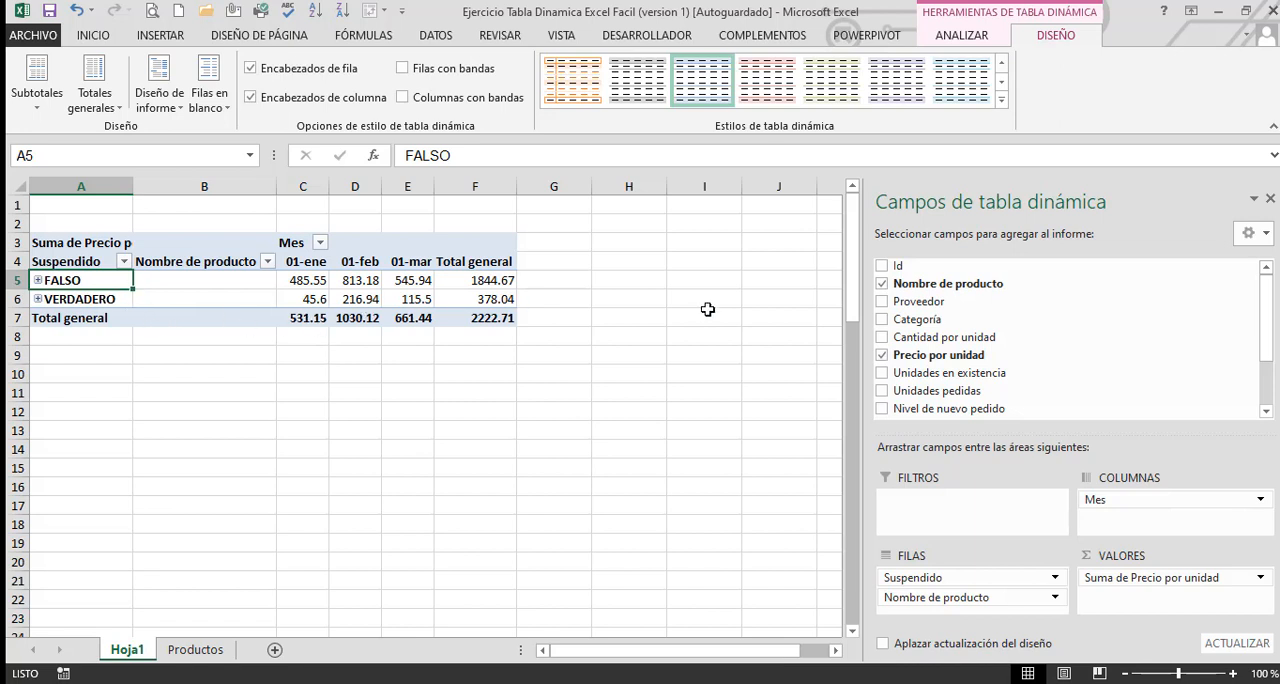
{"action": "left_click", "coordinate": [38, 299]}
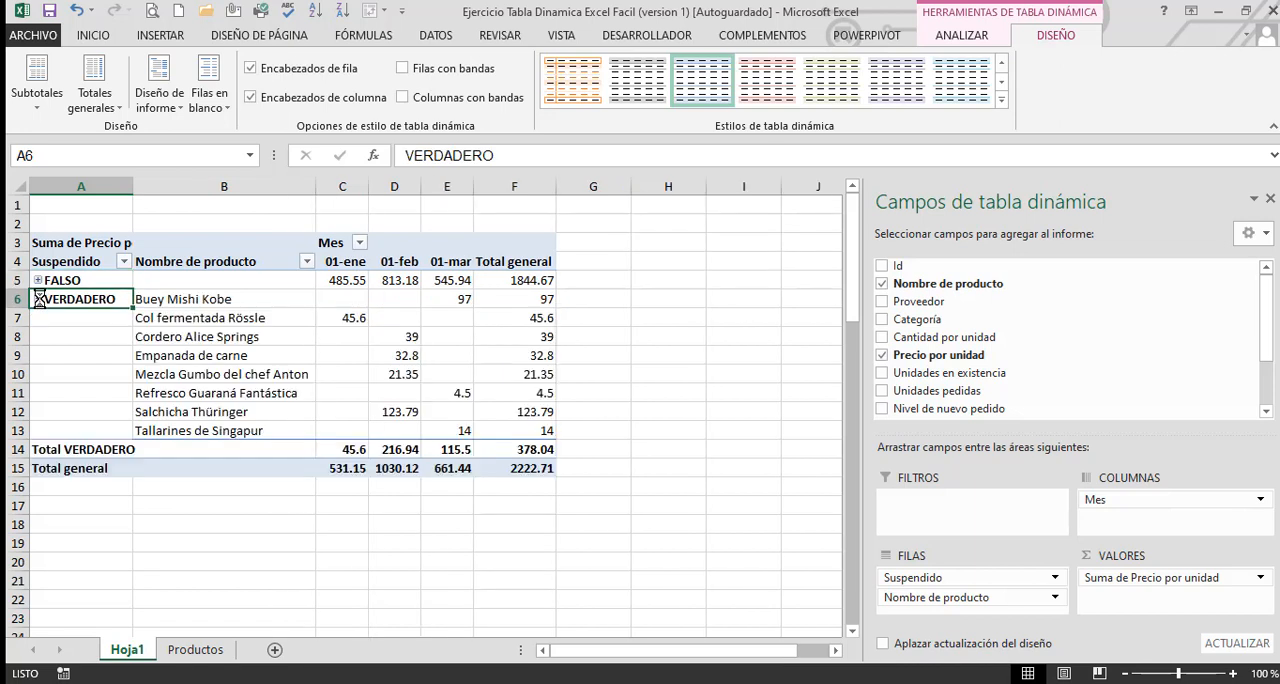
{"action": "left_click", "coordinate": [38, 299]}
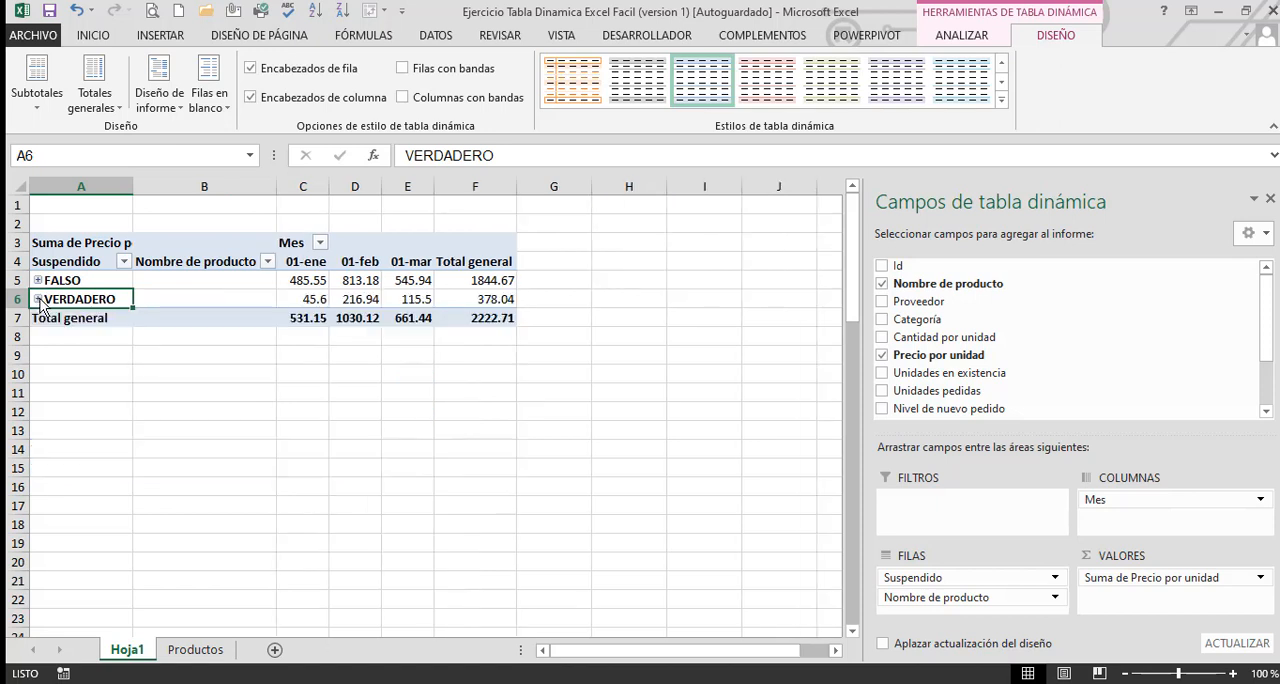
Expand the entire Suspendido field so that every group lists its products
{"action": "right_click", "coordinate": [41, 309]}
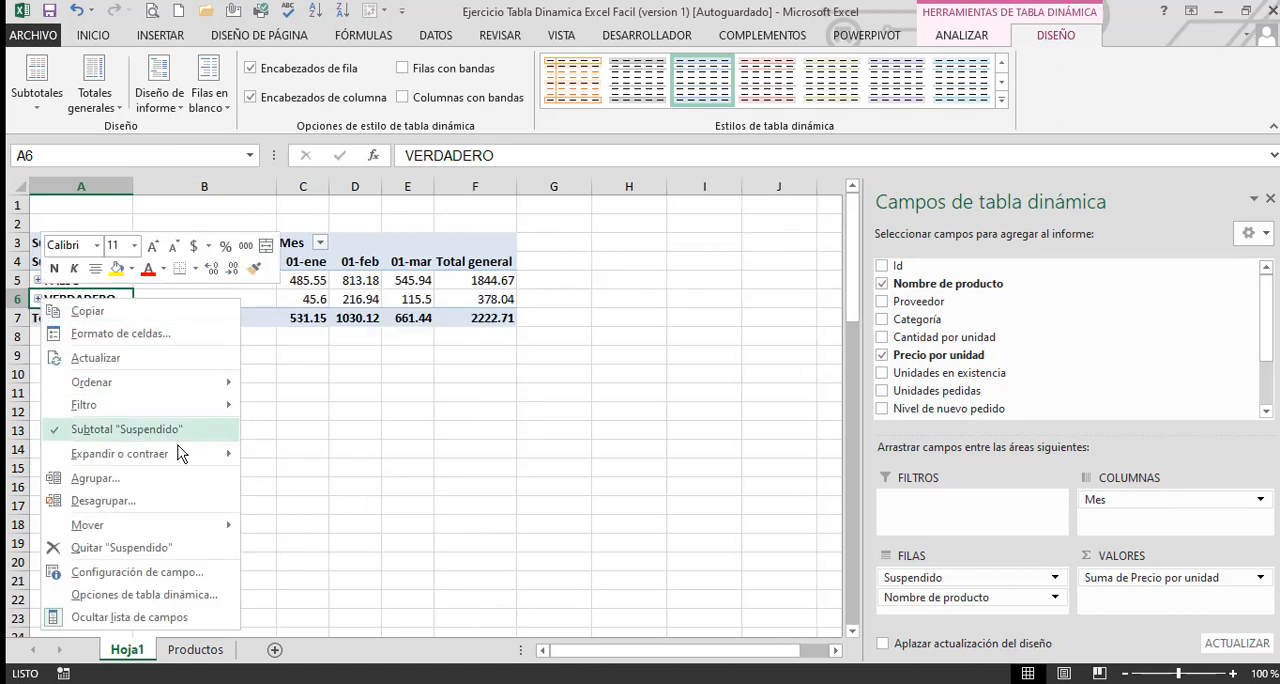
{"action": "mouse_move", "coordinate": [182, 455]}
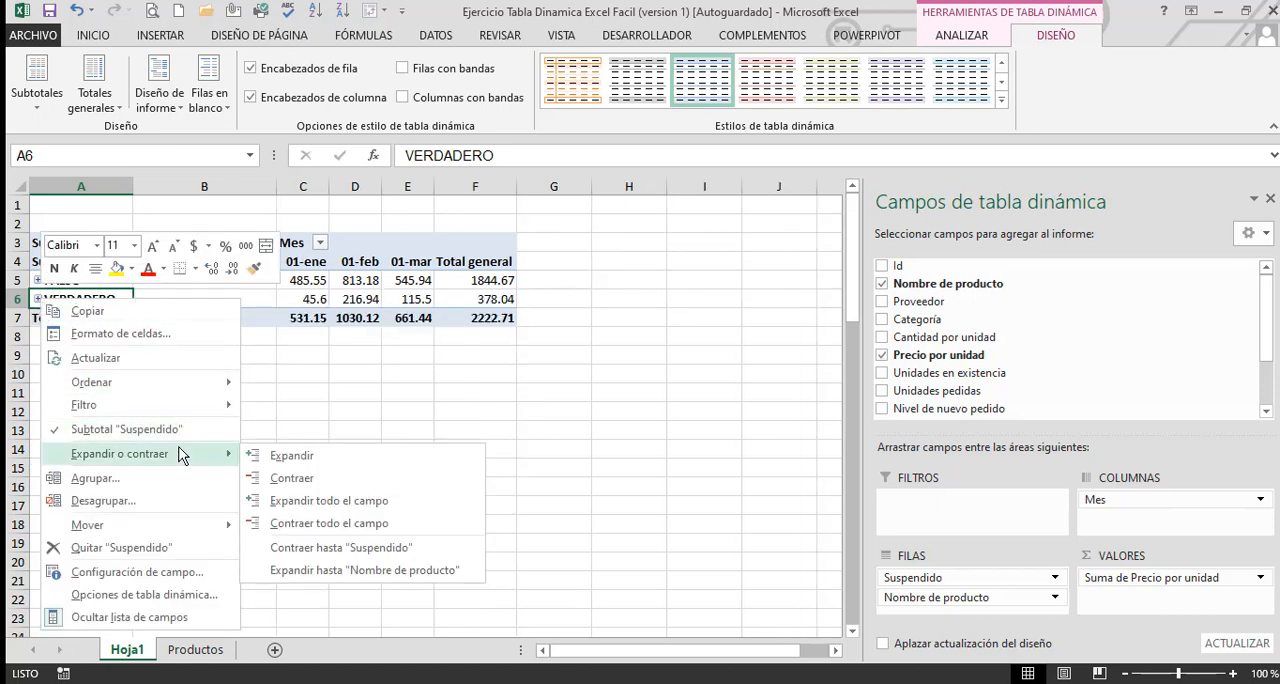
{"action": "left_click", "coordinate": [362, 500]}
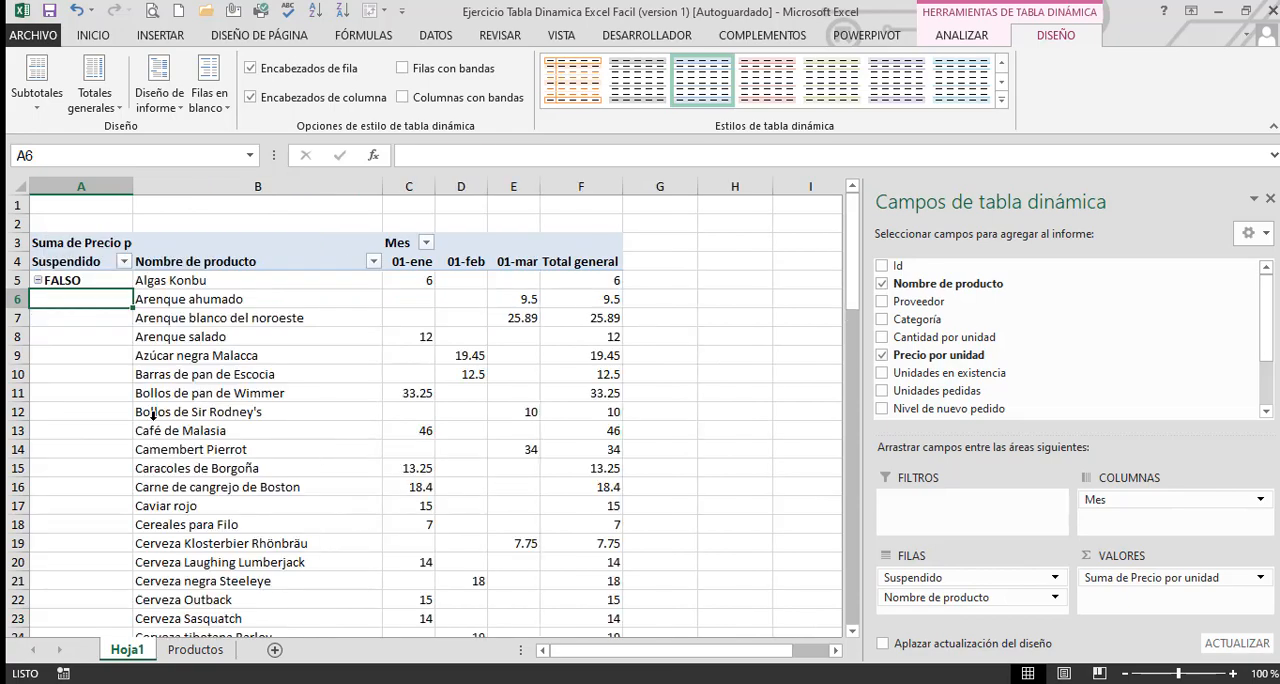
{"action": "scroll", "coordinate": [153, 414], "scroll_direction": "down", "scroll_amount": 13}
{"action": "scroll", "coordinate": [155, 415], "scroll_direction": "up", "scroll_amount": 11}
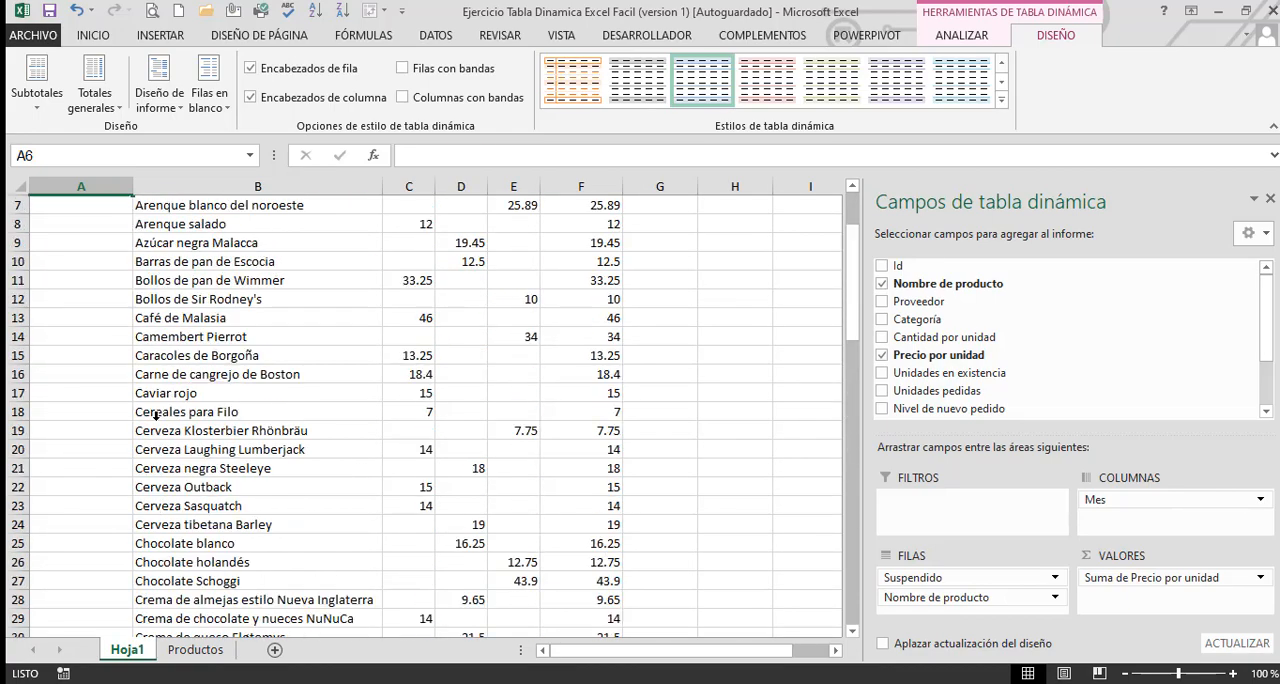
{"action": "scroll", "coordinate": [155, 415], "scroll_direction": "up", "scroll_amount": 2}
Delete the Hoja1 sheet with its pivot table and confirm the deletion
{"action": "right_click", "coordinate": [123, 649]}
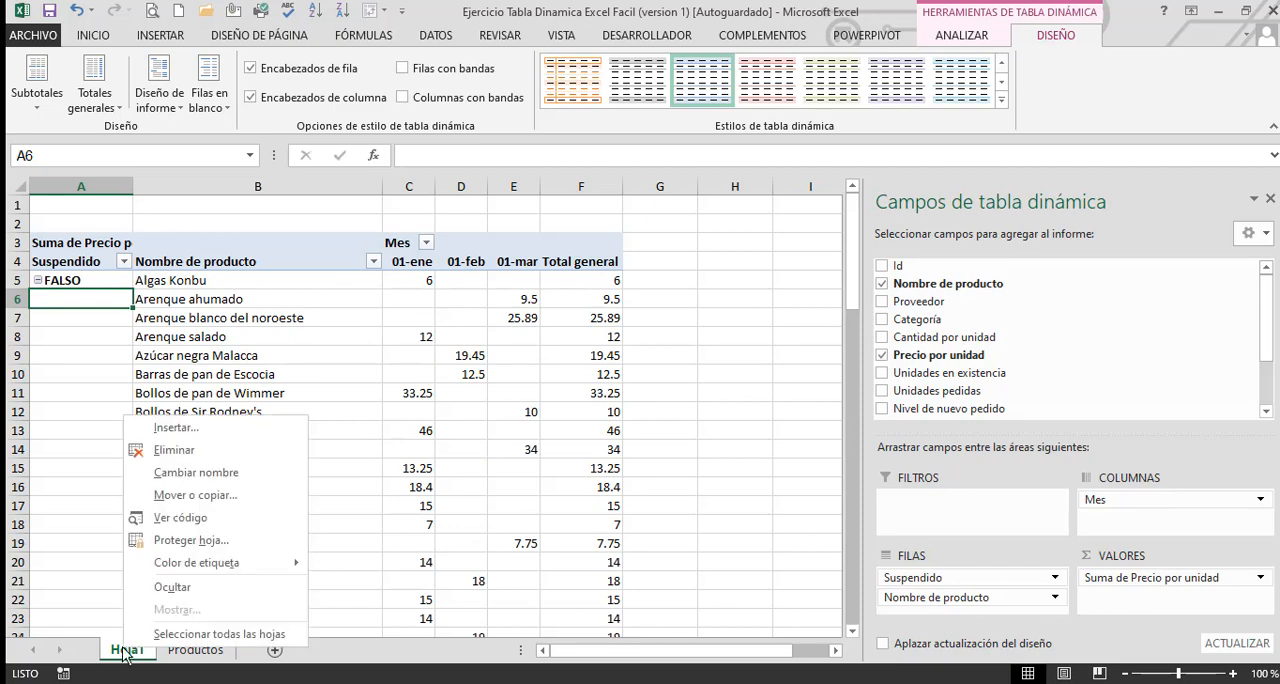
{"action": "left_click", "coordinate": [164, 452]}
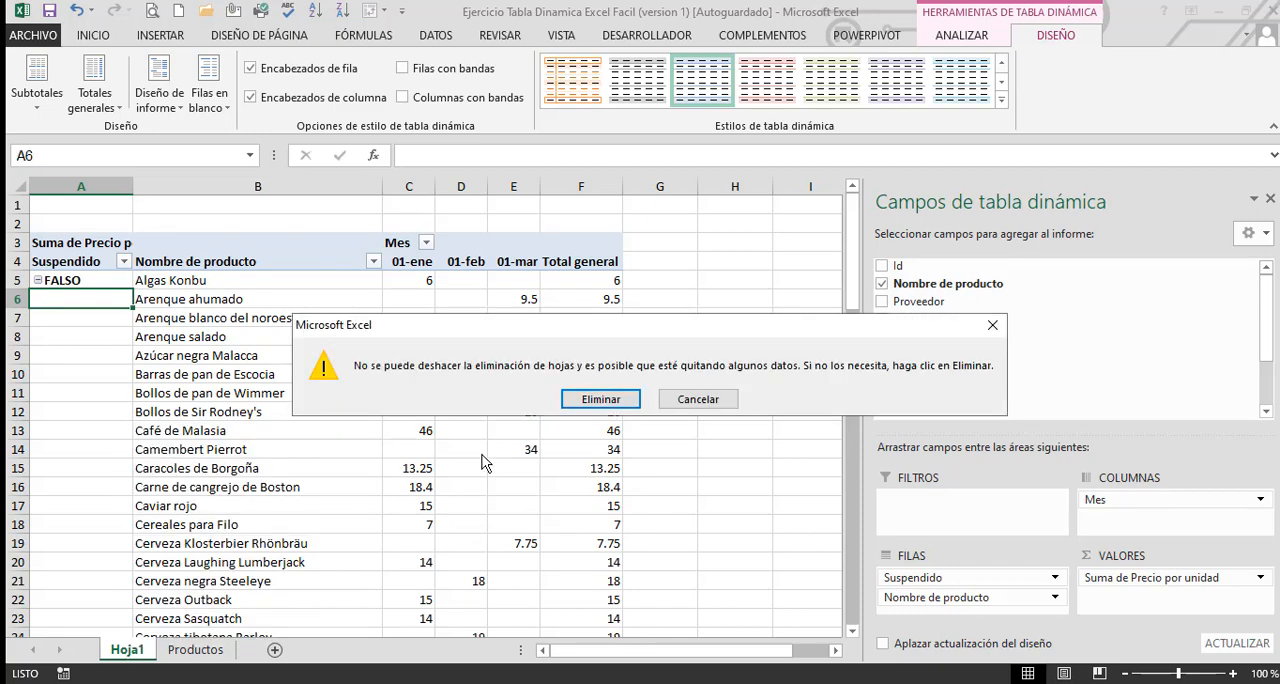
{"action": "left_click", "coordinate": [580, 399]}
{"action": "left_click", "coordinate": [300, 444]}
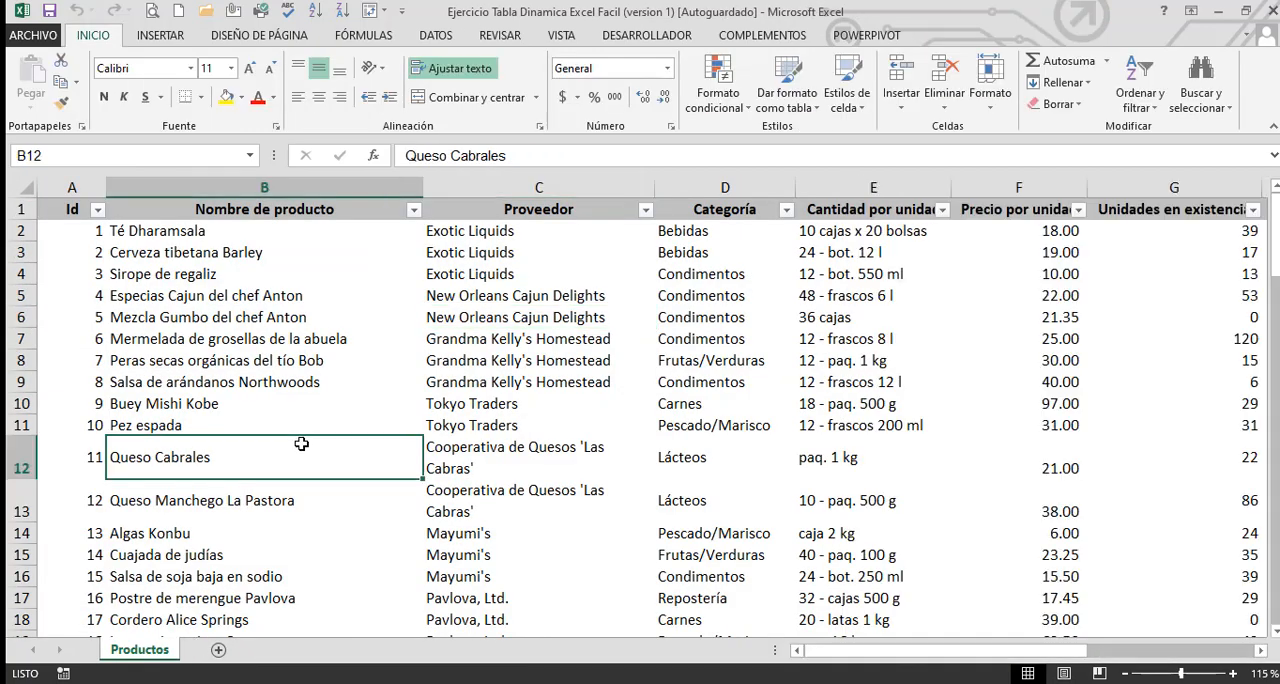
{"action": "left_click", "coordinate": [344, 371]}
{"action": "key", "text": "Left"}
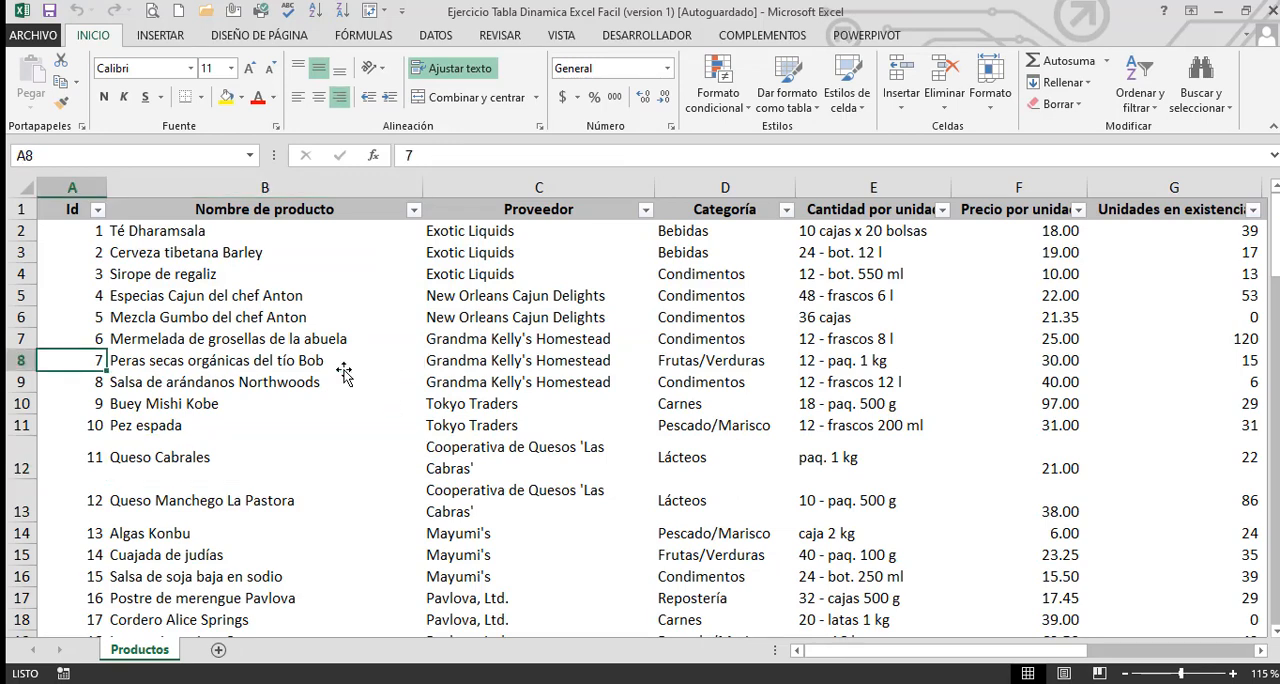
{"action": "key", "text": "ctrl+Up"}
{"action": "key", "text": "shift+Down"}
{"action": "key", "text": "shift+Down"}
{"action": "key", "text": "shift+Down"}
{"action": "key", "text": "shift+Down"}
{"action": "key", "text": "shift+Down"}
{"action": "key", "text": "shift+Down"}
{"action": "key", "text": "shift+Right"}
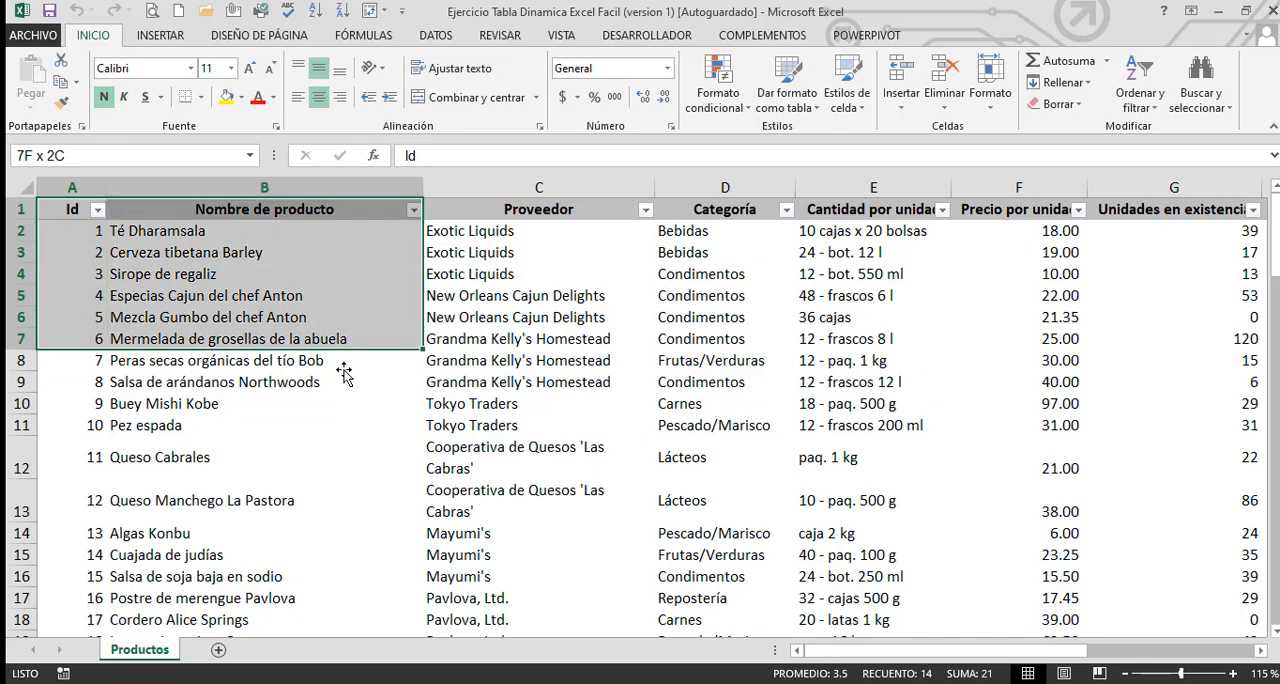
{"action": "key", "text": "shift+Right"}
{"action": "key", "text": "shift+Right"}
{"action": "key", "text": "shift+Right"}
{"action": "key", "text": "shift+Right"}
{"action": "key", "text": "shift+Down"}
{"action": "key", "text": "shift+Down"}
{"action": "key", "text": "shift+Down"}
{"action": "key", "text": "Down"}
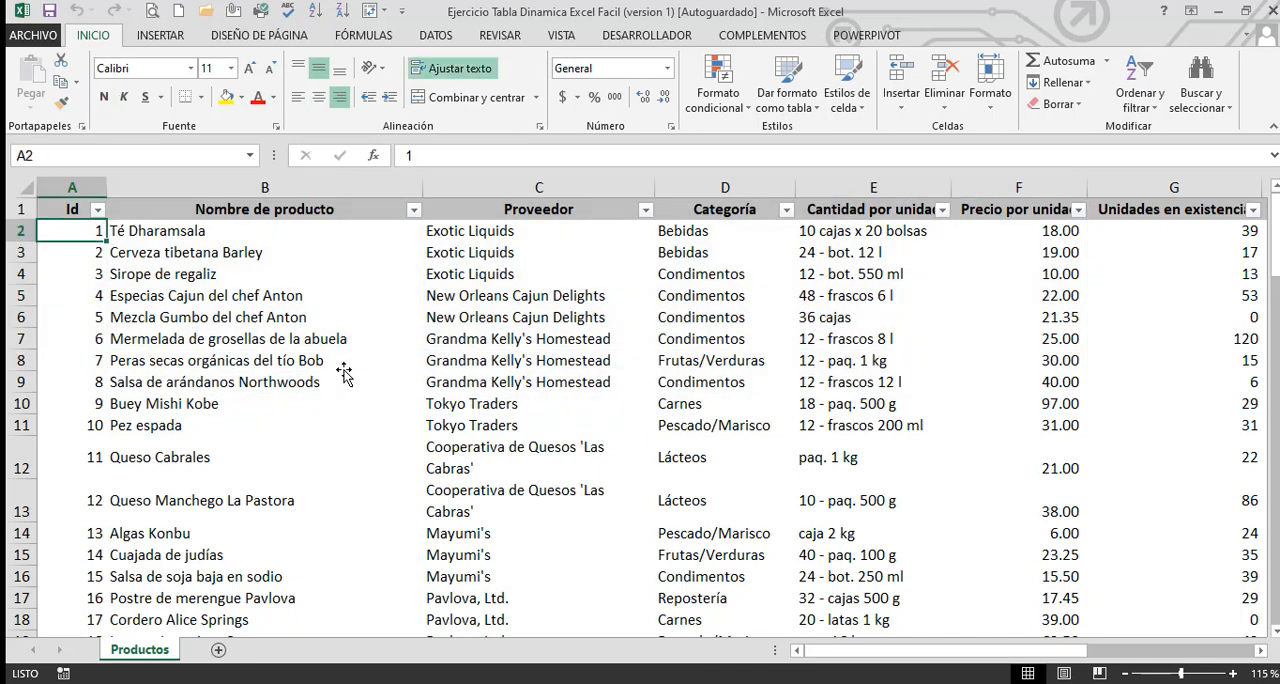
{"action": "key", "text": "Down"}
{"action": "key", "text": "Down"}
{"action": "key", "text": "Down"}
{"action": "key", "text": "Down"}
Insert the recommended pivot table Suma de Unidades en existencia por Categoría from the Productos data and expand its Carnes group
{"action": "left_click", "coordinate": [447, 363]}
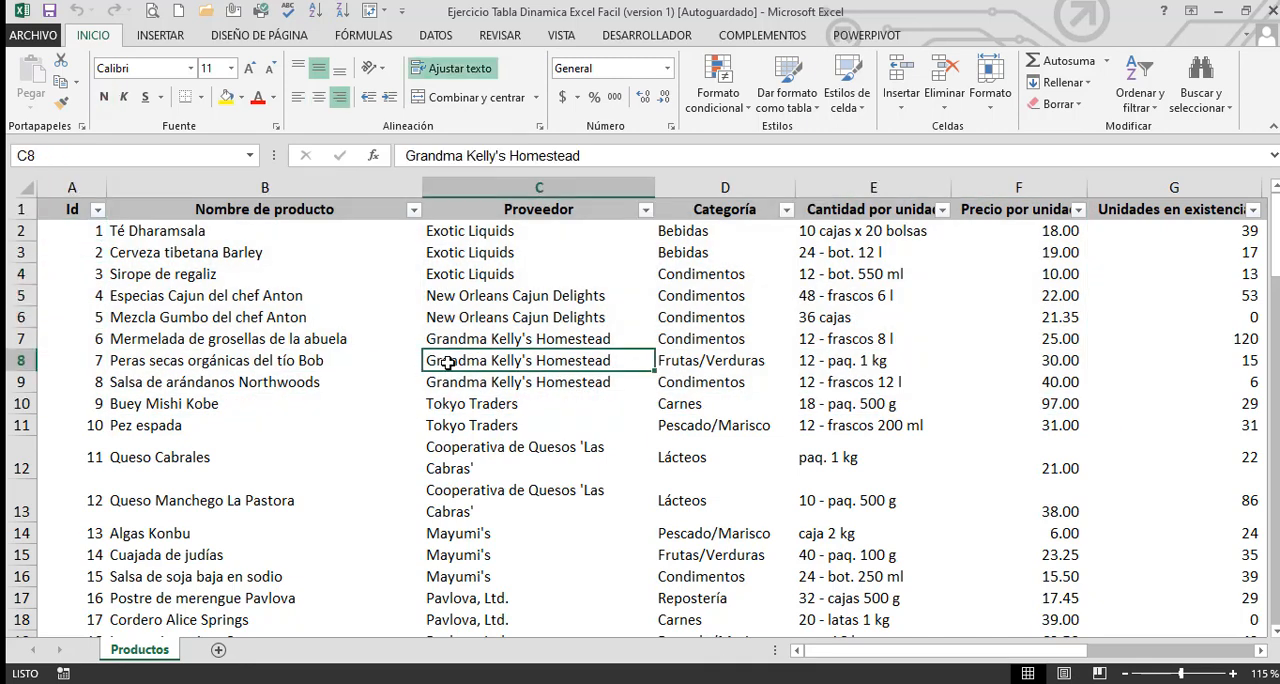
{"action": "left_click", "coordinate": [160, 35]}
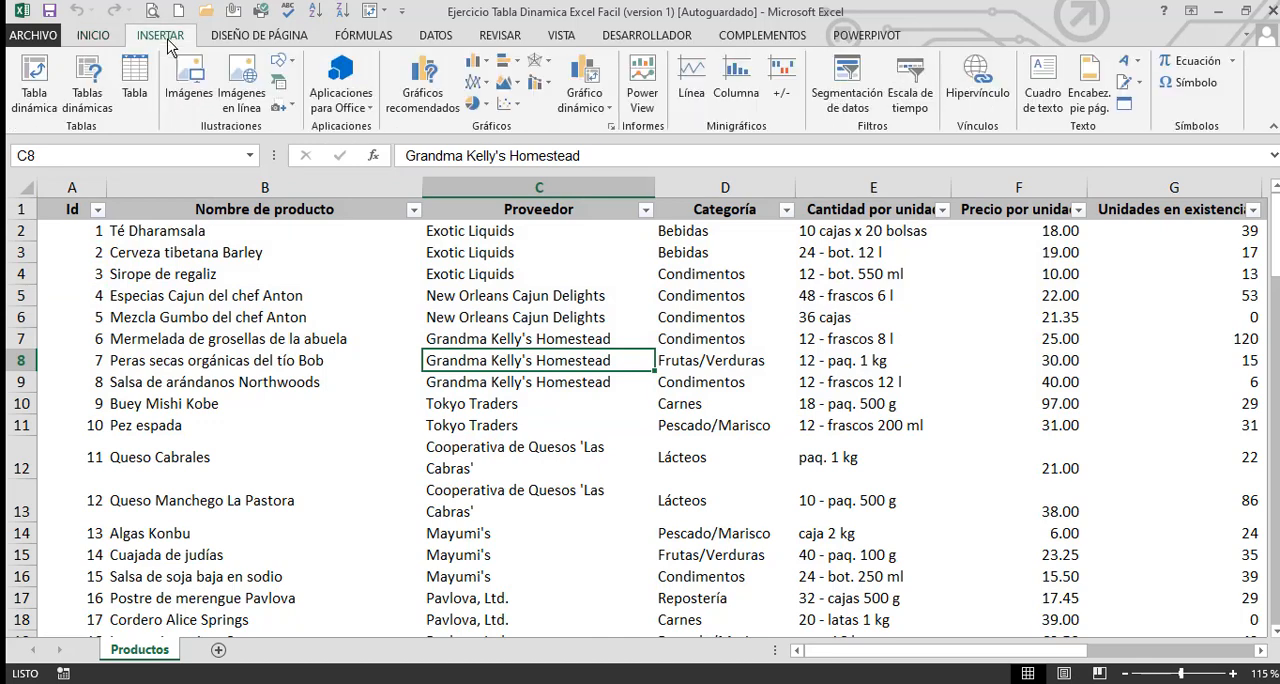
{"action": "left_click", "coordinate": [87, 98]}
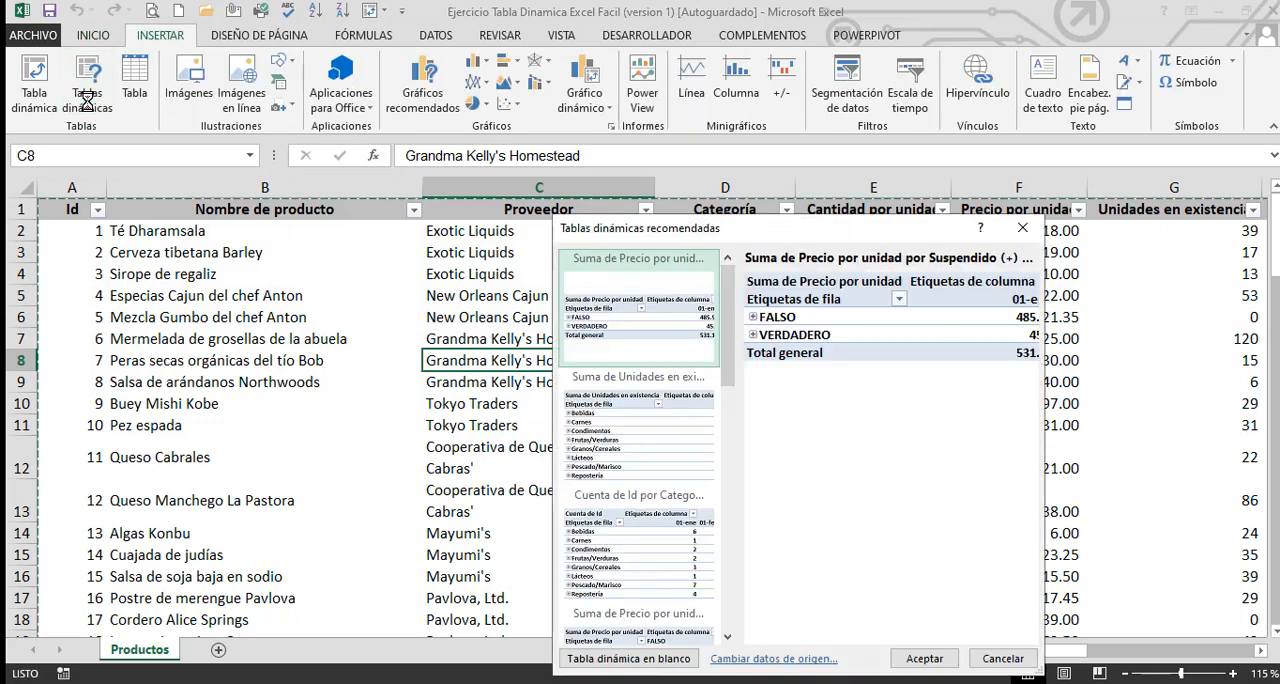
{"action": "left_click", "coordinate": [652, 446]}
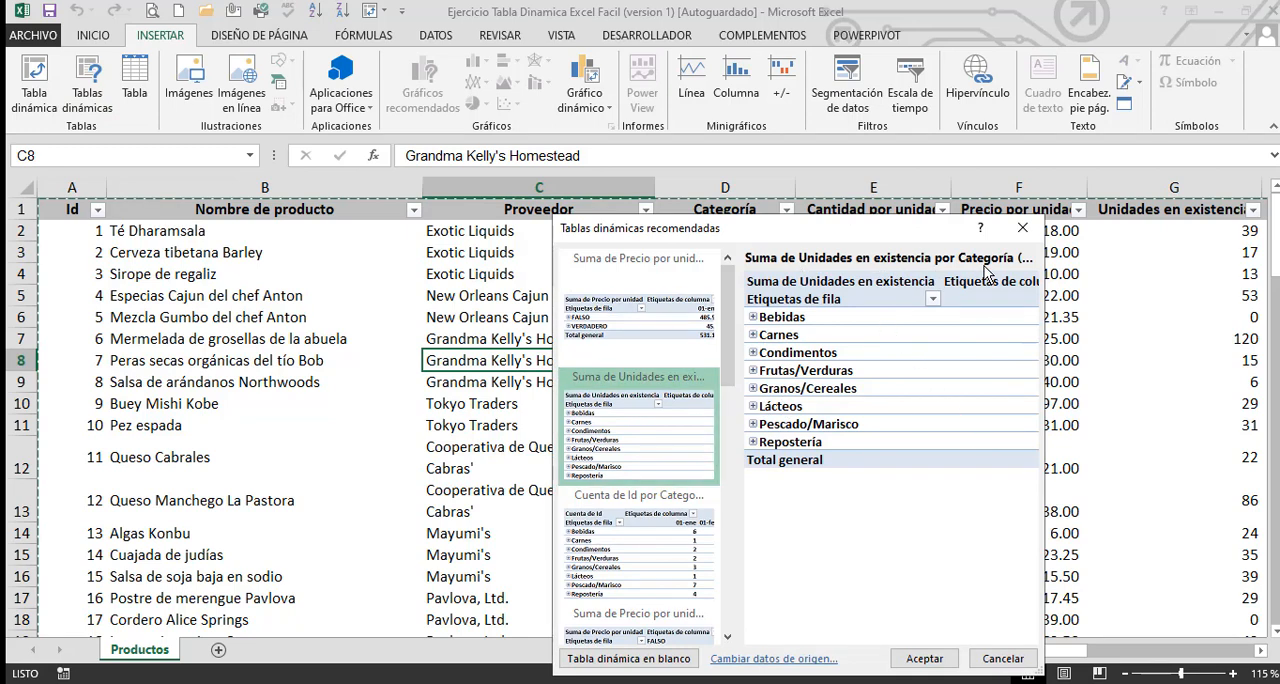
{"action": "left_click", "coordinate": [925, 659]}
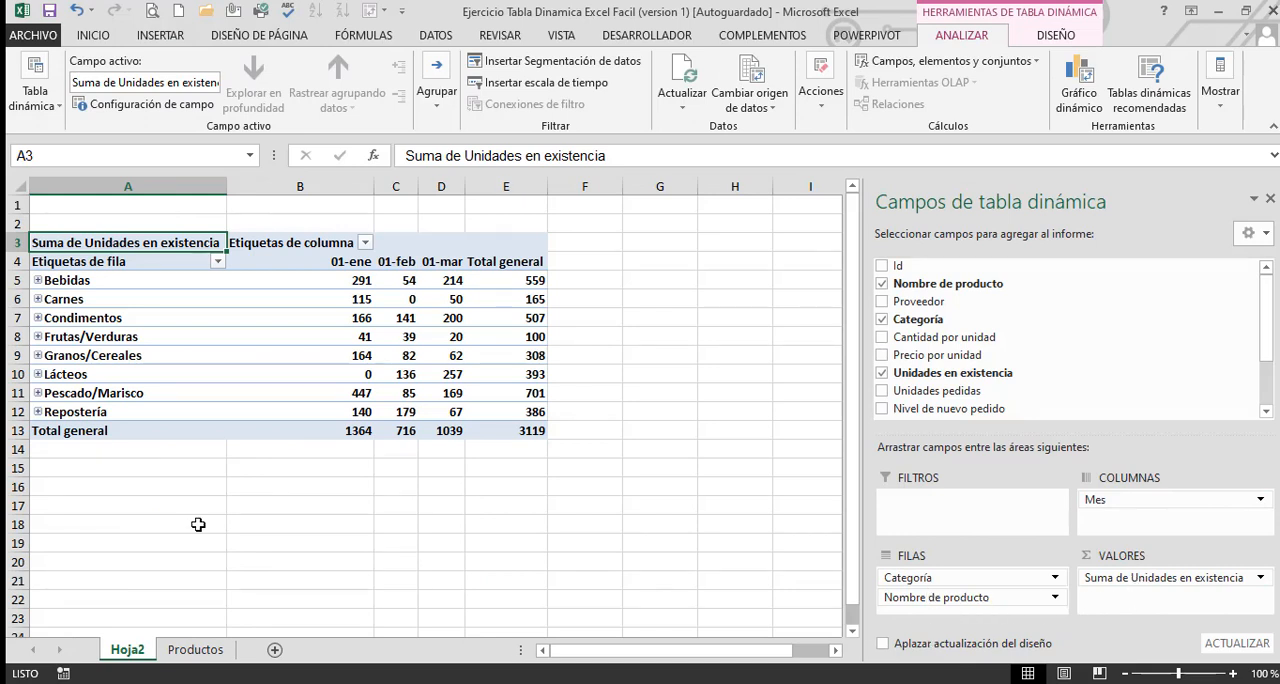
{"action": "left_click", "coordinate": [38, 299]}
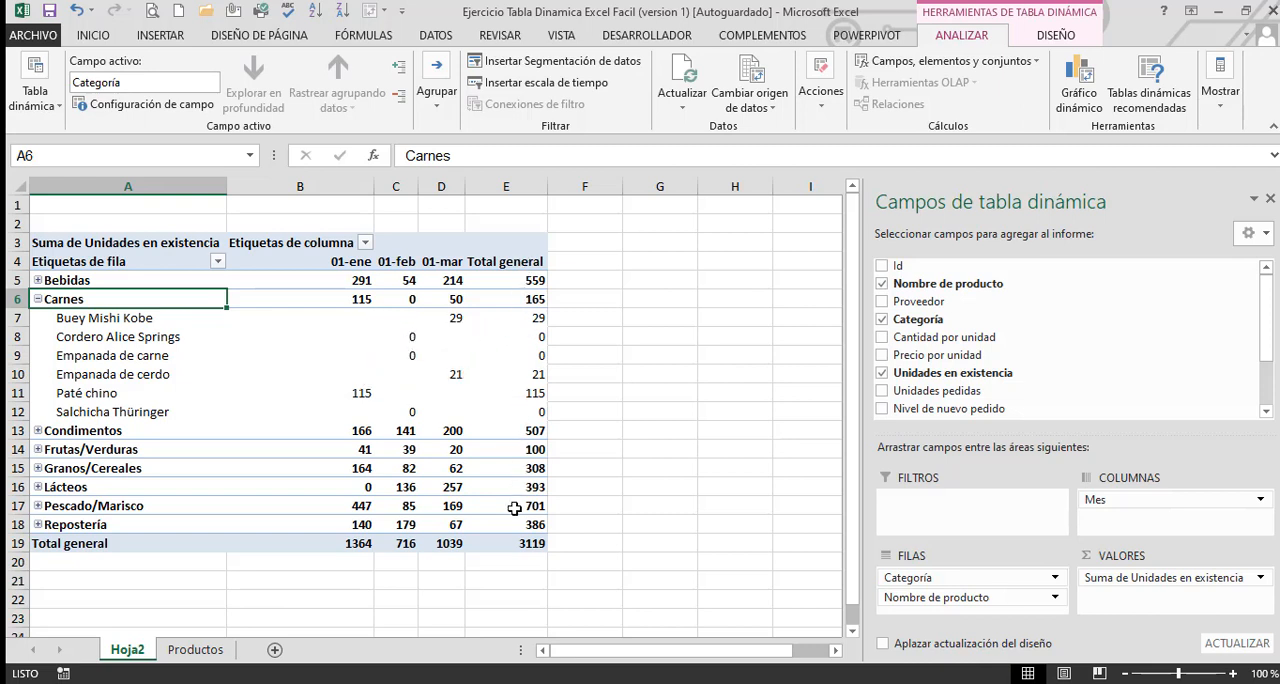
Examine which field is active for the value, row label, month and category cells of the pivot table
{"action": "left_click", "coordinate": [323, 379]}
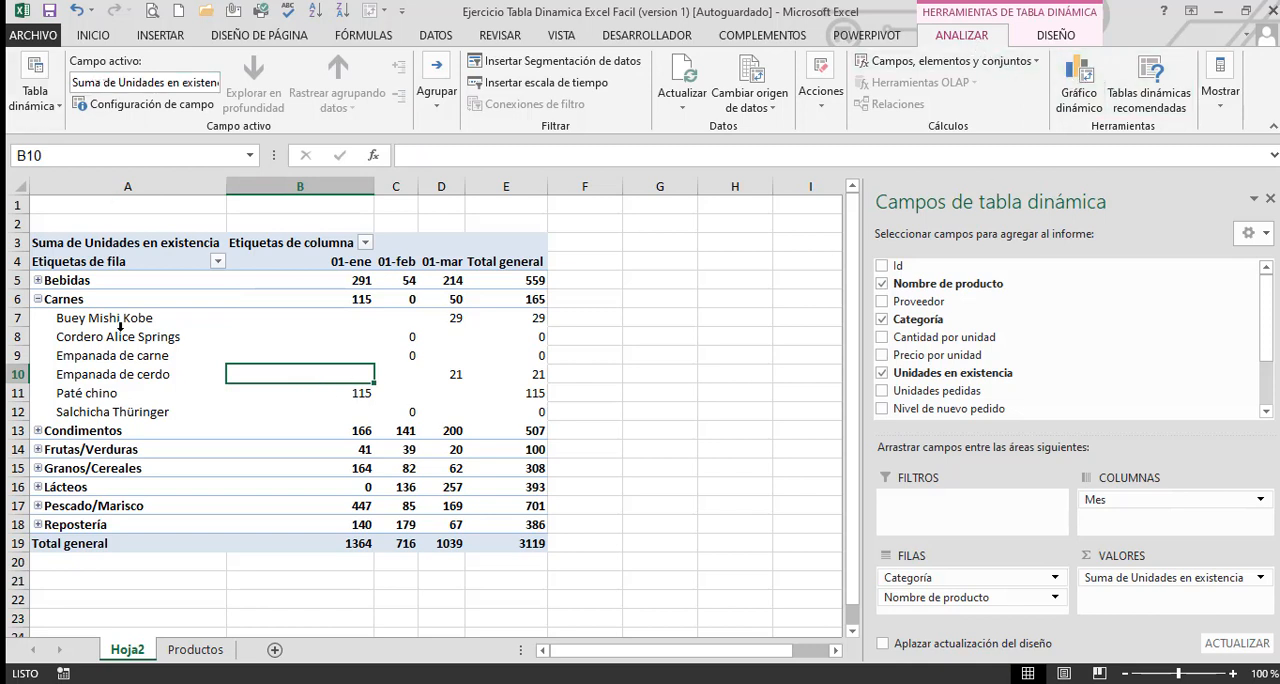
{"action": "left_click", "coordinate": [407, 372]}
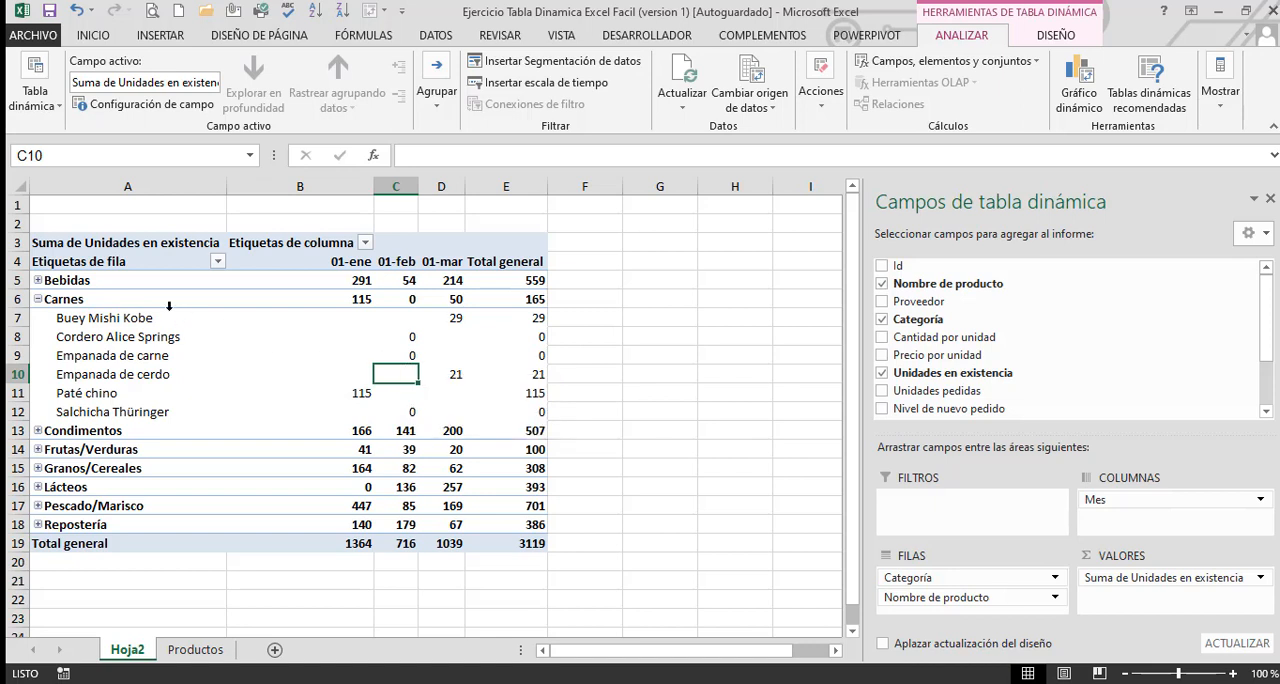
{"action": "left_click", "coordinate": [104, 263]}
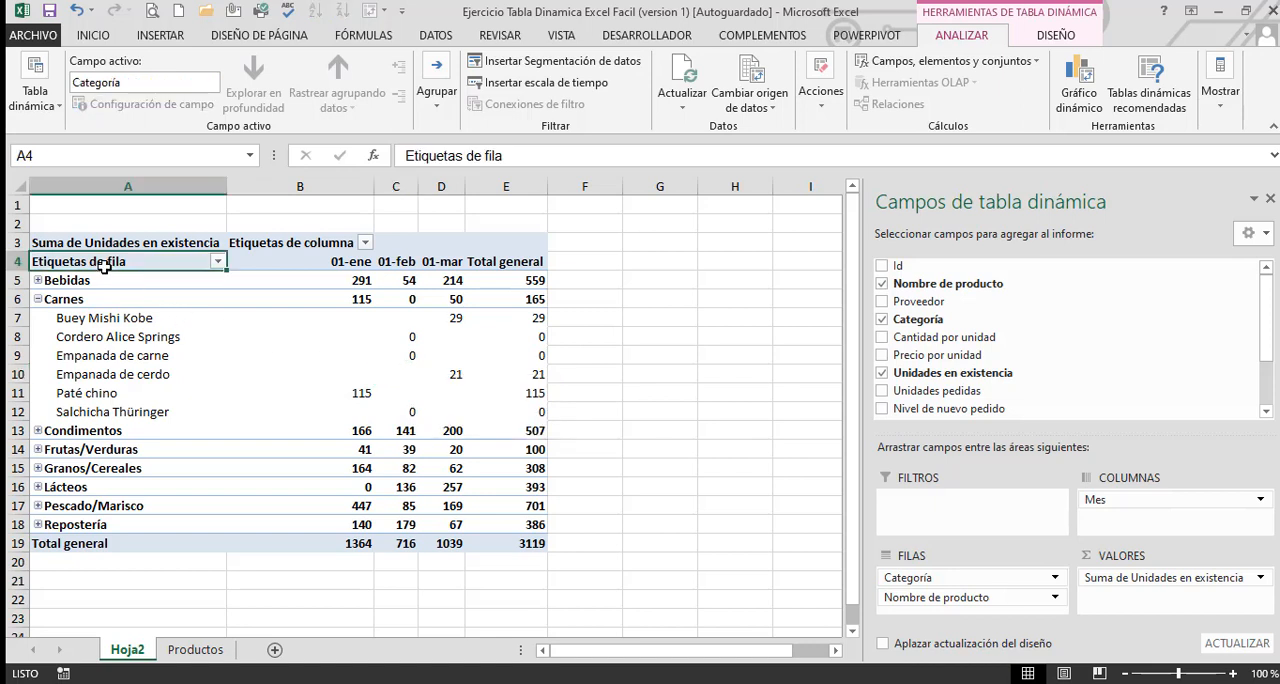
{"action": "left_click", "coordinate": [315, 254]}
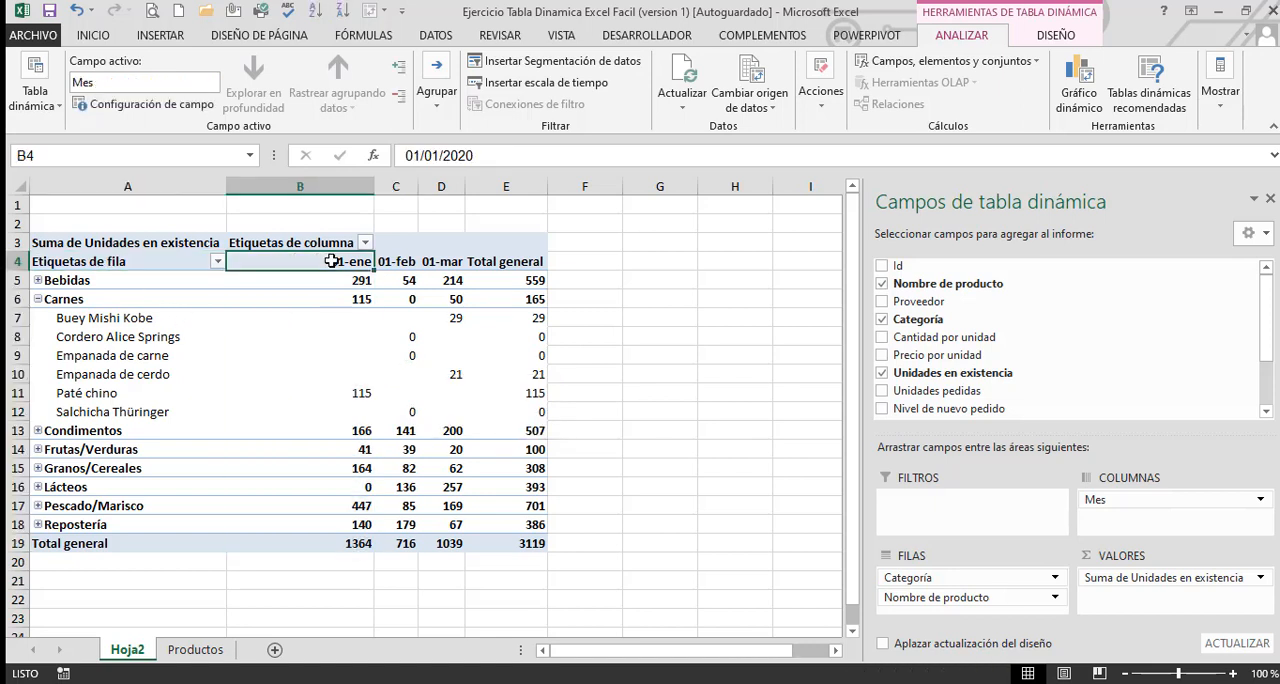
{"action": "left_click", "coordinate": [115, 79]}
{"action": "left_click", "coordinate": [398, 262]}
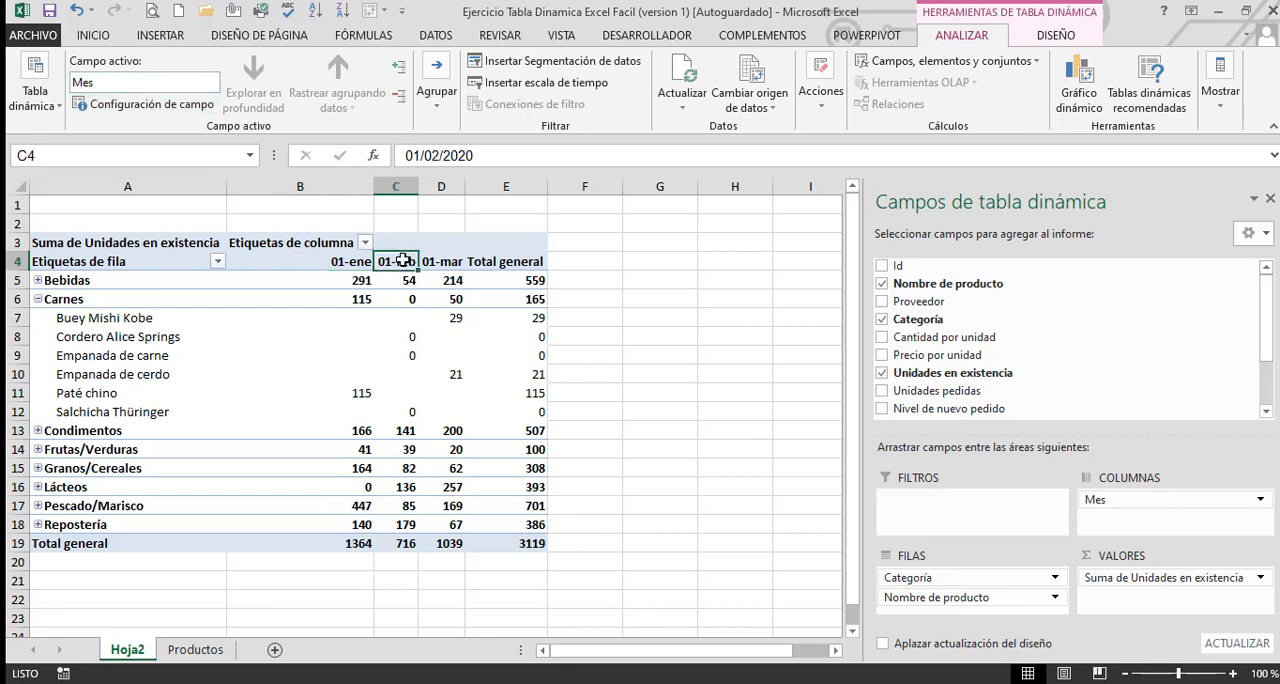
{"action": "left_click", "coordinate": [441, 262]}
{"action": "left_click", "coordinate": [152, 508]}
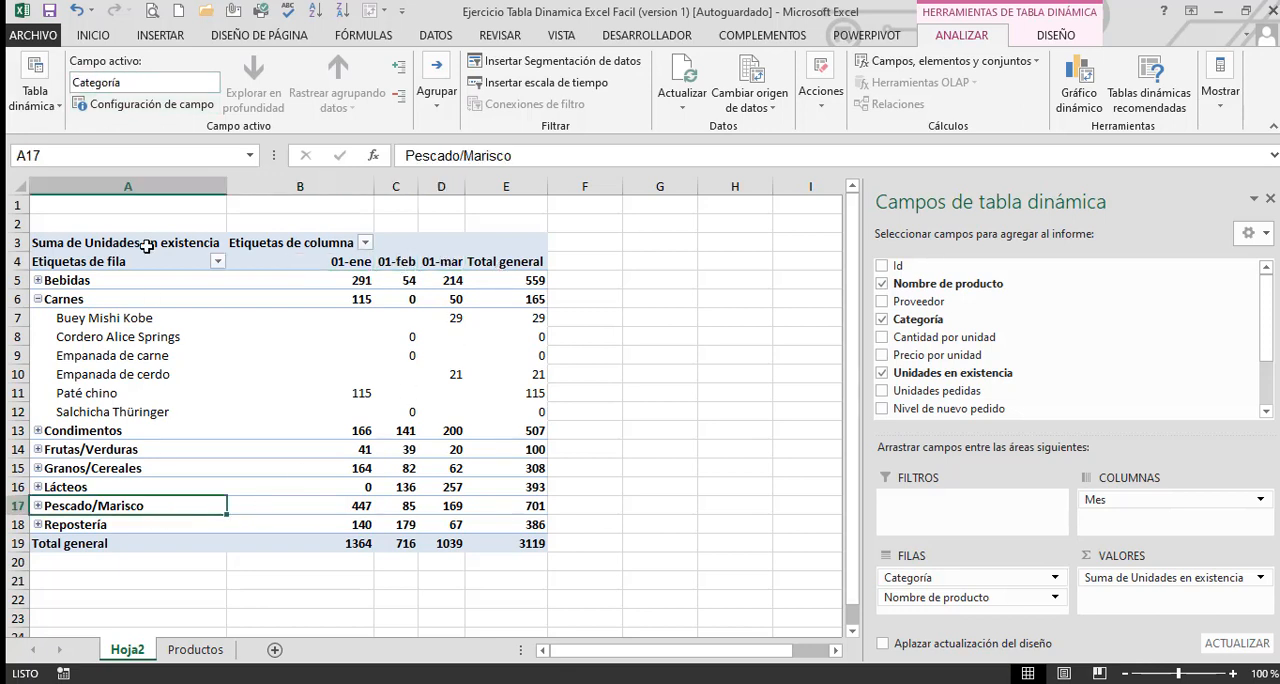
{"action": "left_click", "coordinate": [146, 86]}
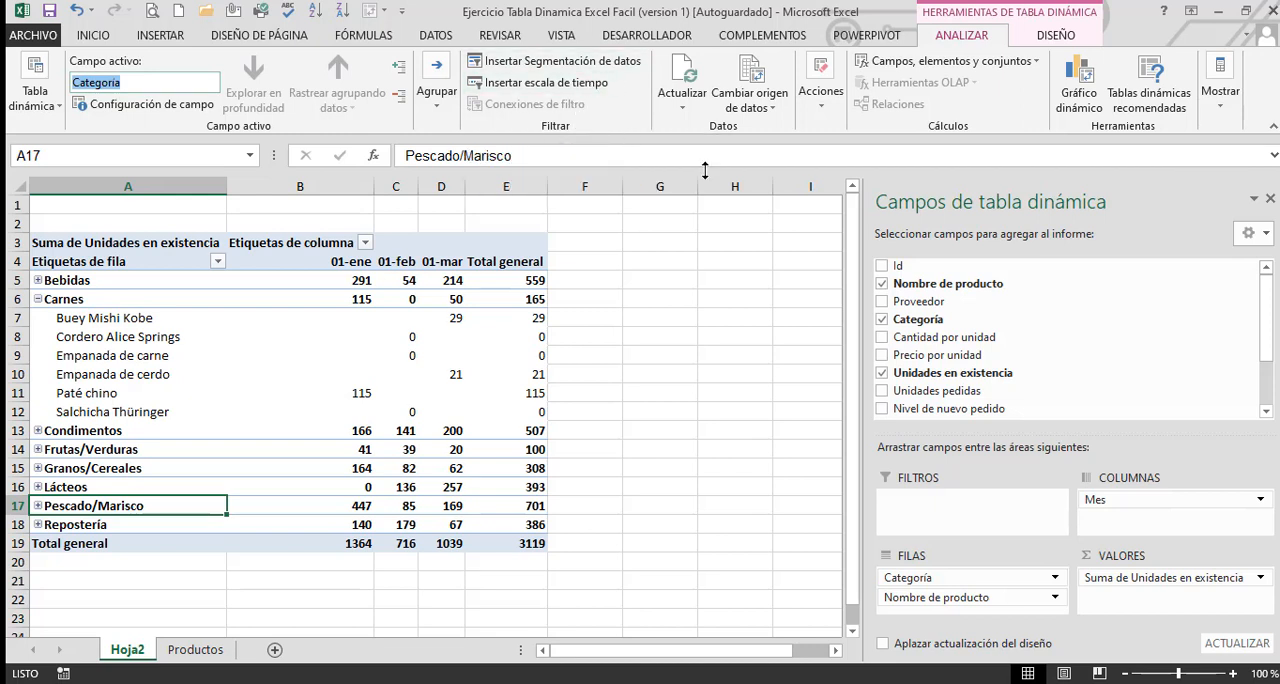
Review the pivot table's source data range in the change data source dialog and cancel without changing it
{"action": "left_click", "coordinate": [772, 114]}
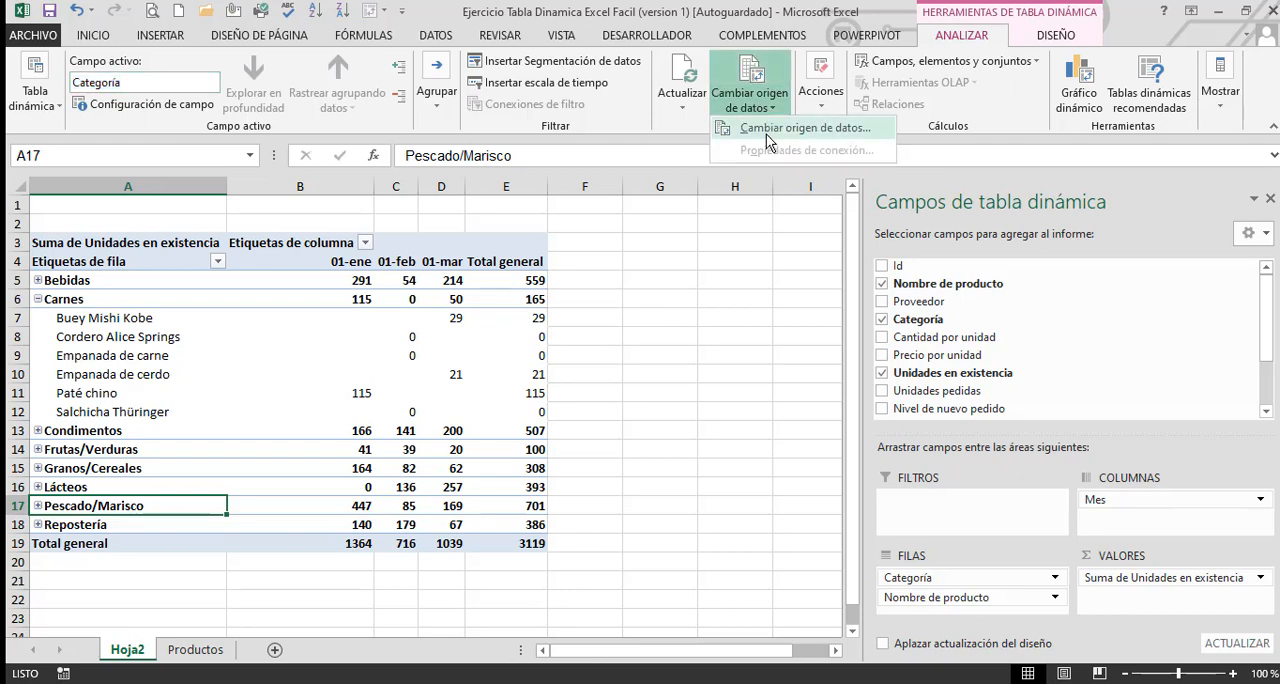
{"action": "left_click", "coordinate": [767, 133]}
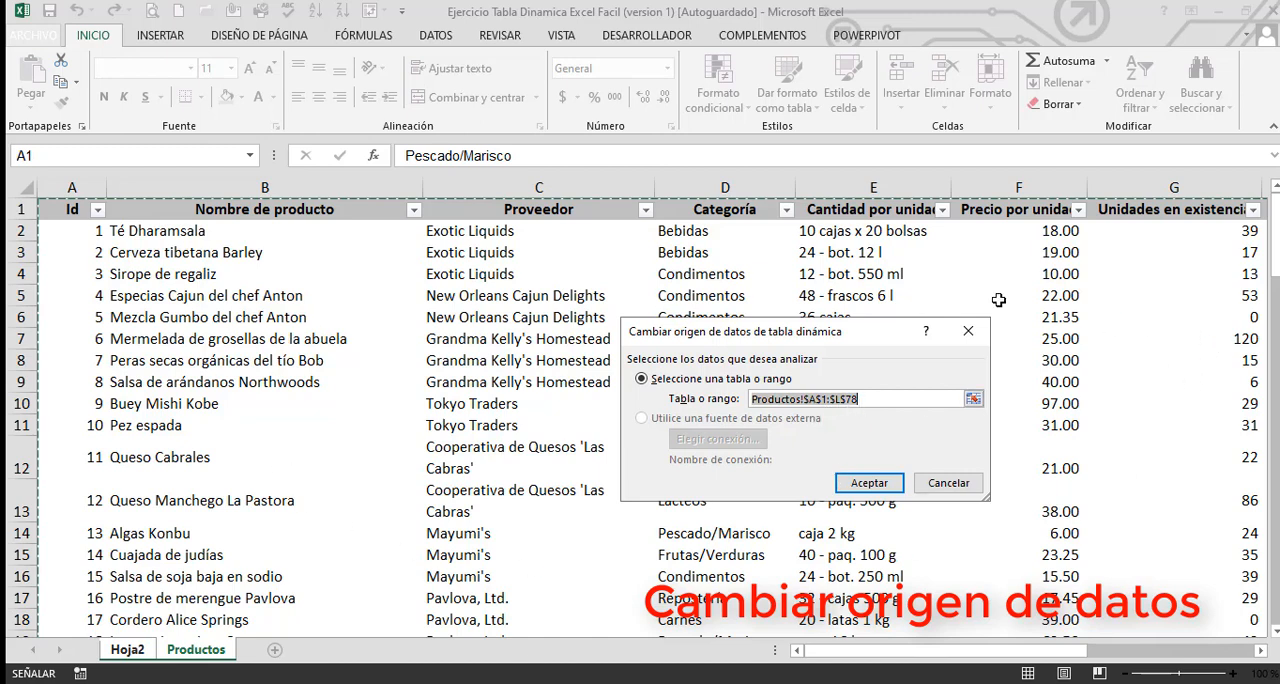
{"action": "key", "text": "Delete"}
{"action": "key", "text": "ctrl+z"}
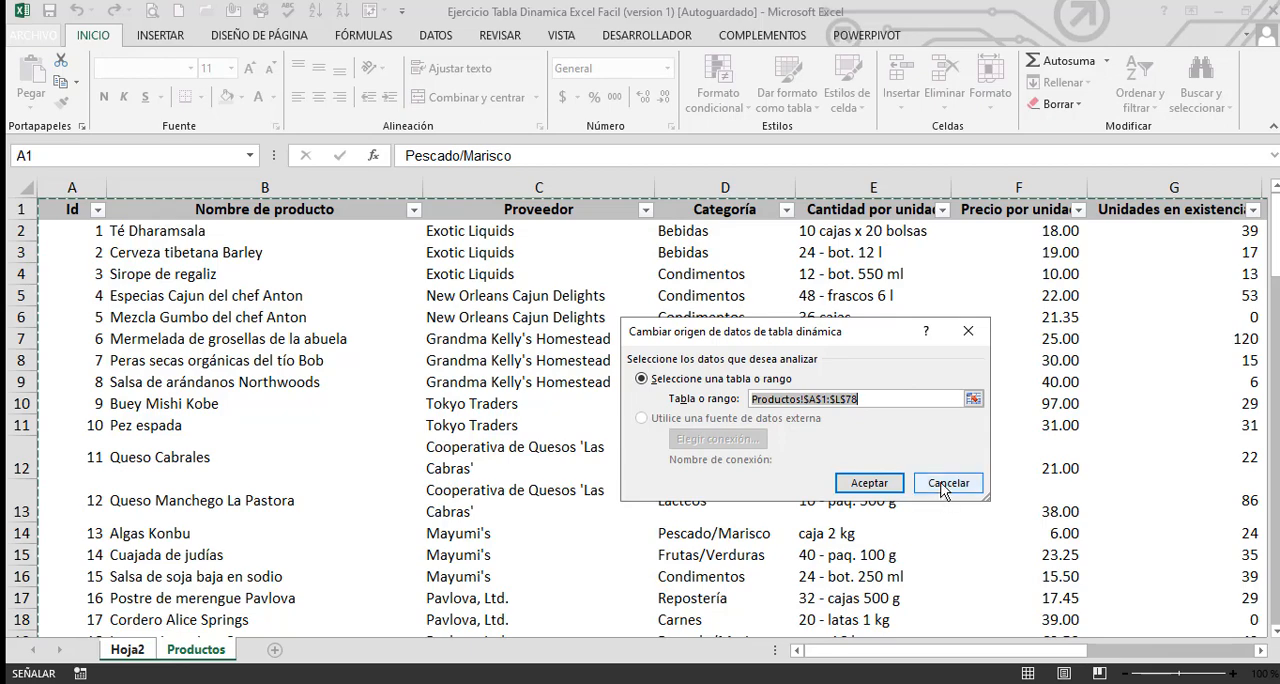
{"action": "left_click", "coordinate": [946, 483]}
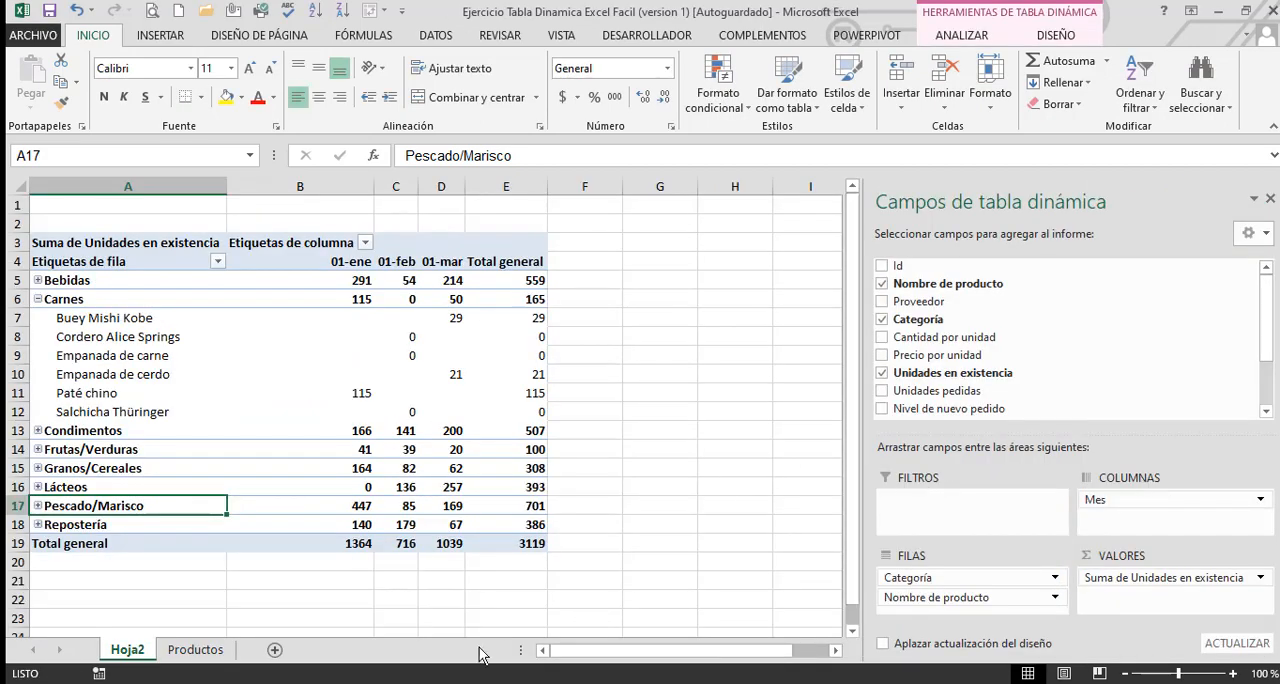
Add a new column header Contol in cell M1 of the Productos sheet, beside the Mes column
{"action": "left_click", "coordinate": [222, 650]}
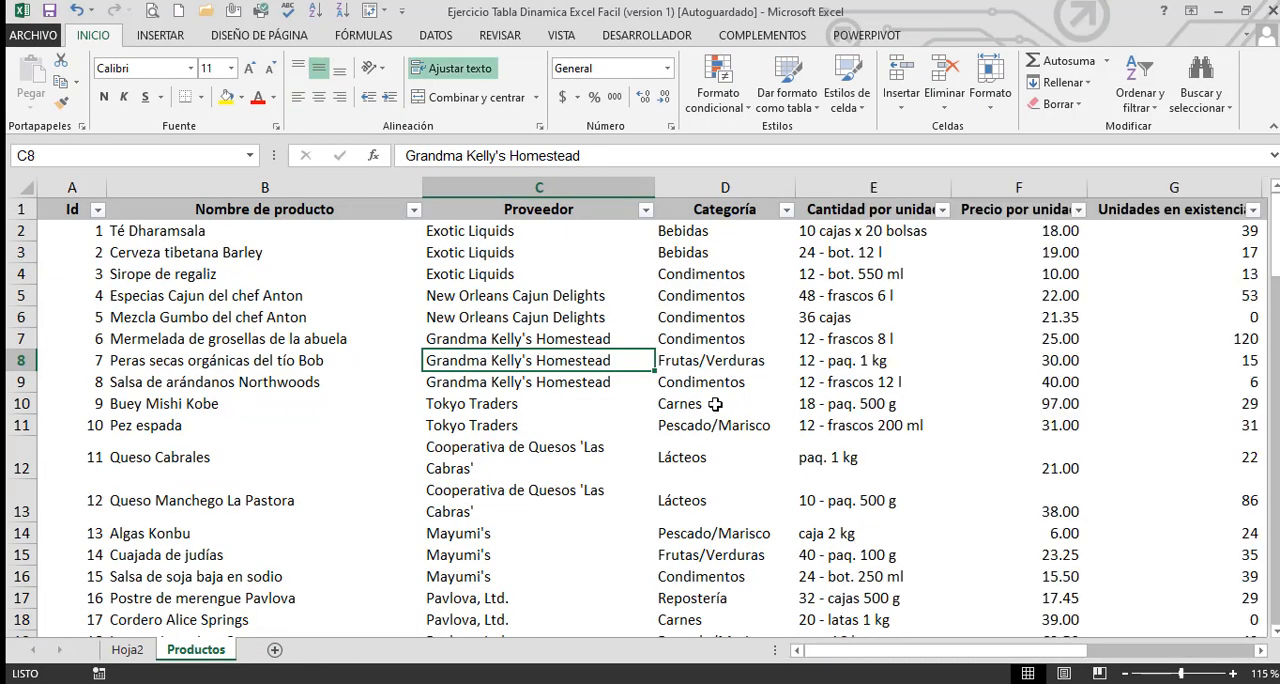
{"action": "key", "text": "Right"}
{"action": "key", "text": "Right"}
{"action": "key", "text": "Right"}
{"action": "key", "text": "Right"}
{"action": "key", "text": "Right"}
{"action": "key", "text": "Right"}
{"action": "key", "text": "Right"}
{"action": "key", "text": "Right"}
{"action": "key", "text": "Right"}
{"action": "key", "text": "Right"}
{"action": "key", "text": "Right"}
{"action": "key", "text": "Right"}
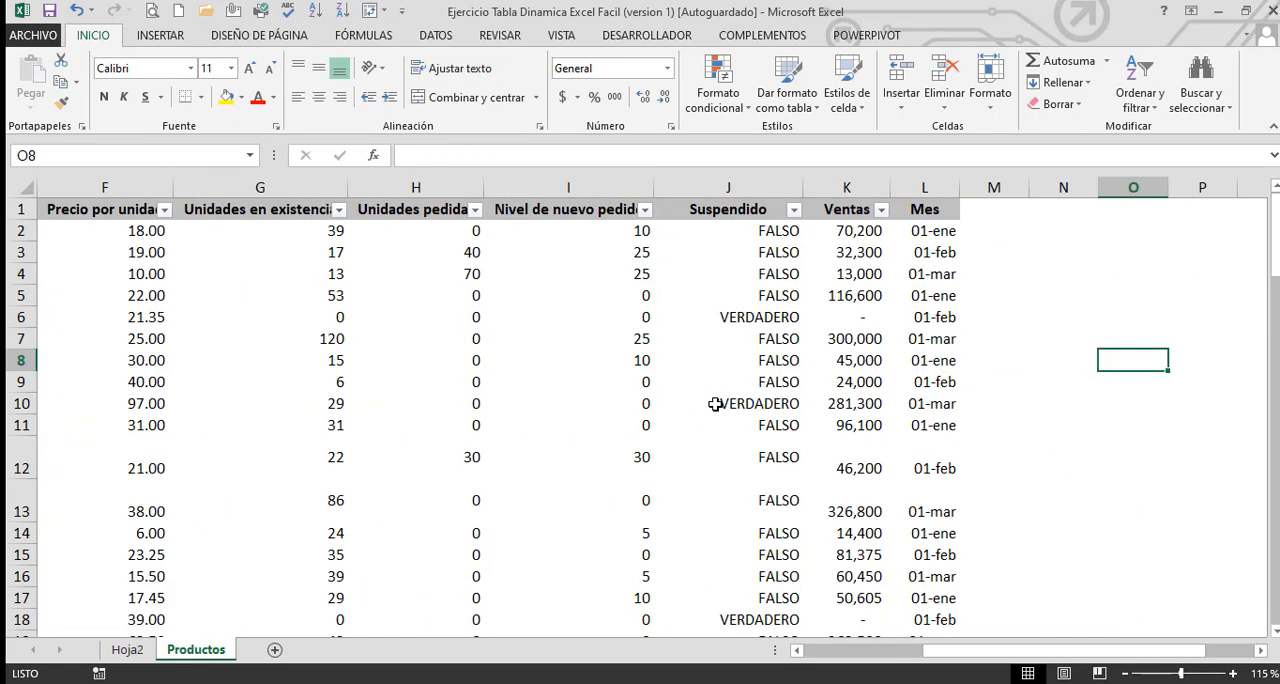
{"action": "left_click", "coordinate": [990, 214]}
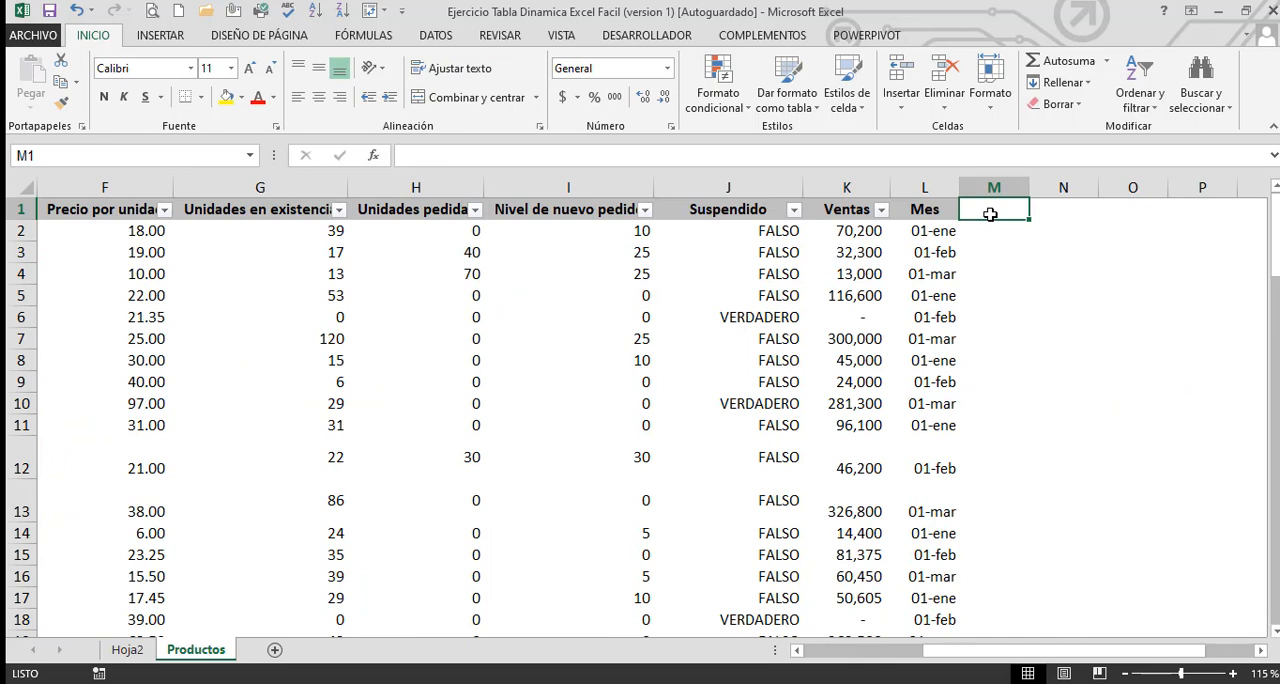
{"action": "type", "text": "Contol"}
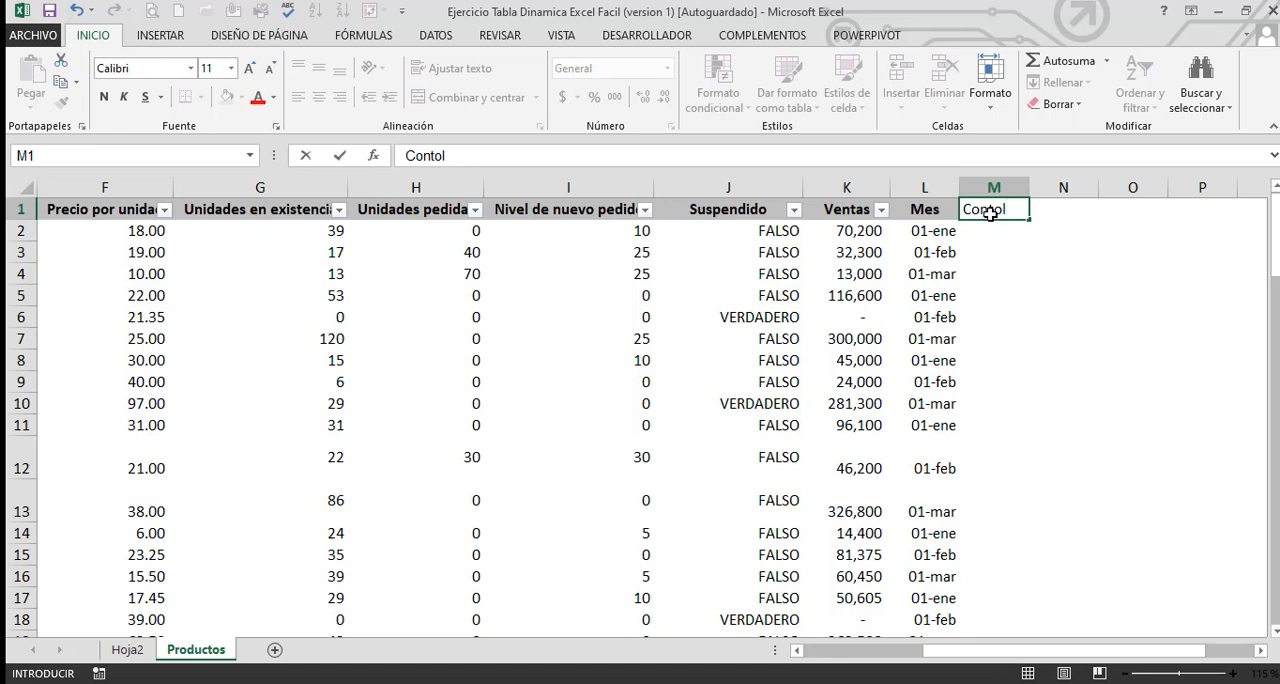
{"action": "key", "text": "Return"}
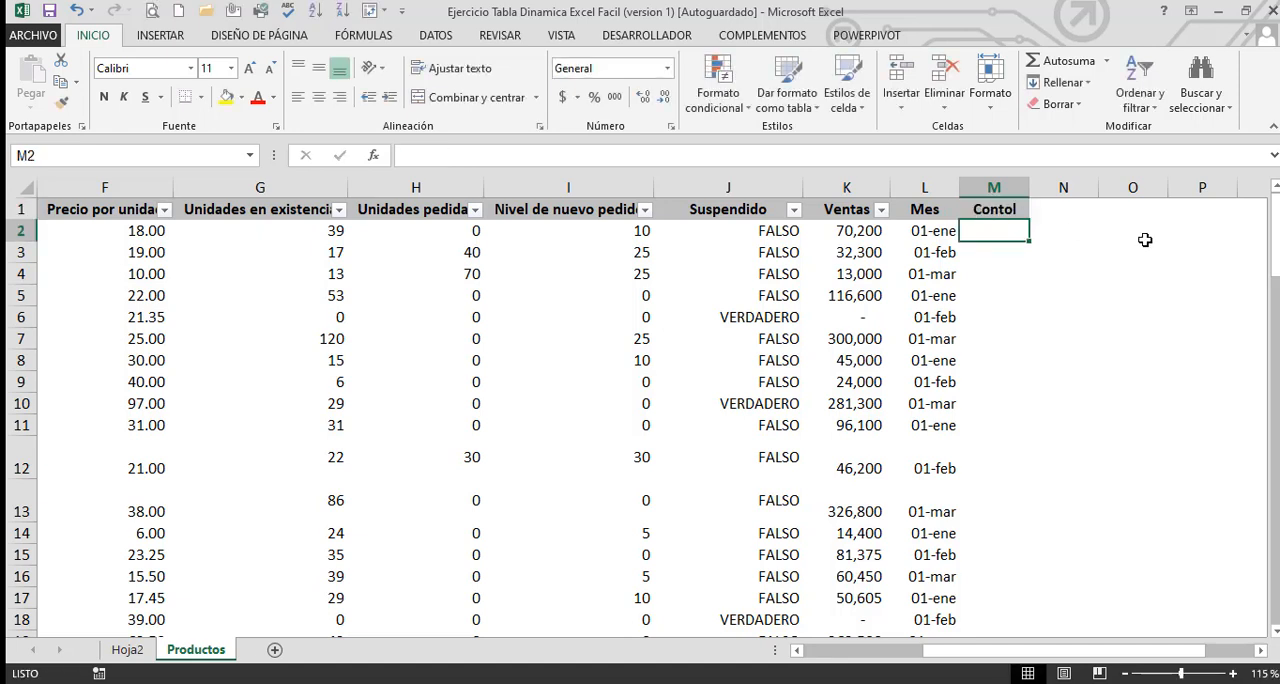
Enter the value 1 in cells M2, M8, M15, M23 and M31 of the Contol column, and return to its header
{"action": "type", "text": "1"}
{"action": "key", "text": "Return"}
{"action": "key", "text": "Down"}
{"action": "key", "text": "Down"}
{"action": "key", "text": "Down"}
{"action": "key", "text": "Down"}
{"action": "key", "text": "Down"}
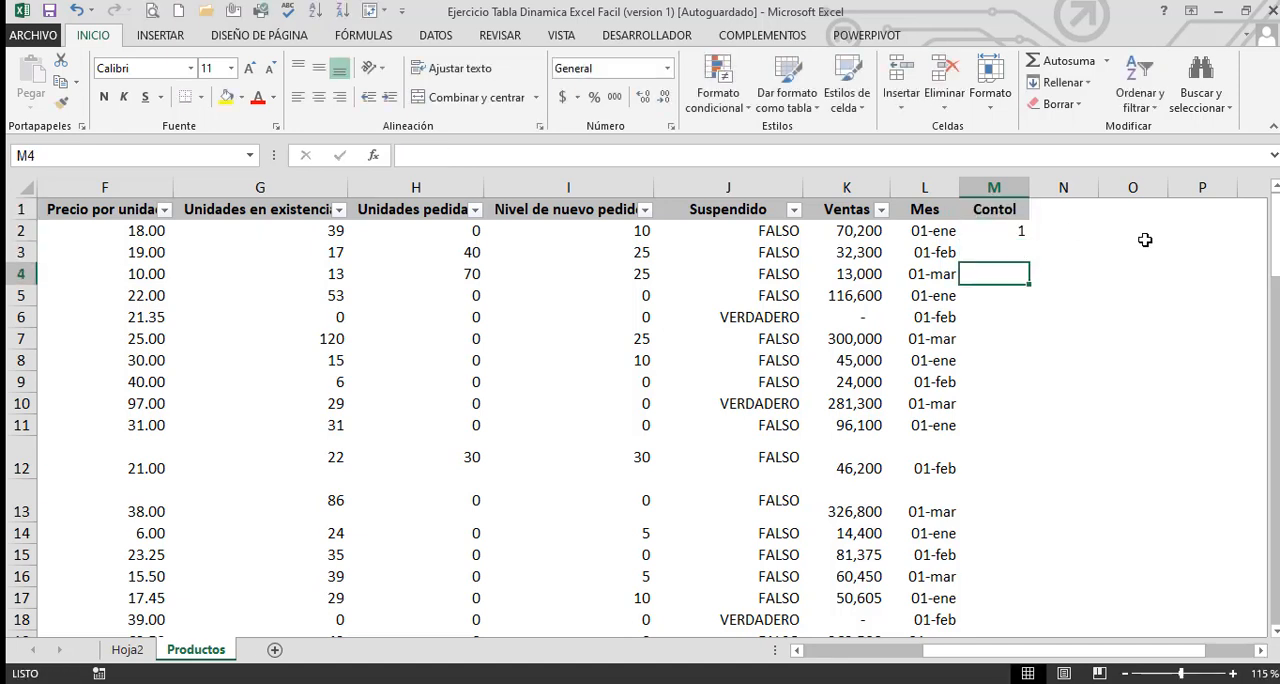
{"action": "type", "text": "1"}
{"action": "key", "text": "Return"}
{"action": "key", "text": "Down"}
{"action": "key", "text": "Down"}
{"action": "key", "text": "Down"}
{"action": "key", "text": "Down"}
{"action": "key", "text": "Down"}
{"action": "key", "text": "Down"}
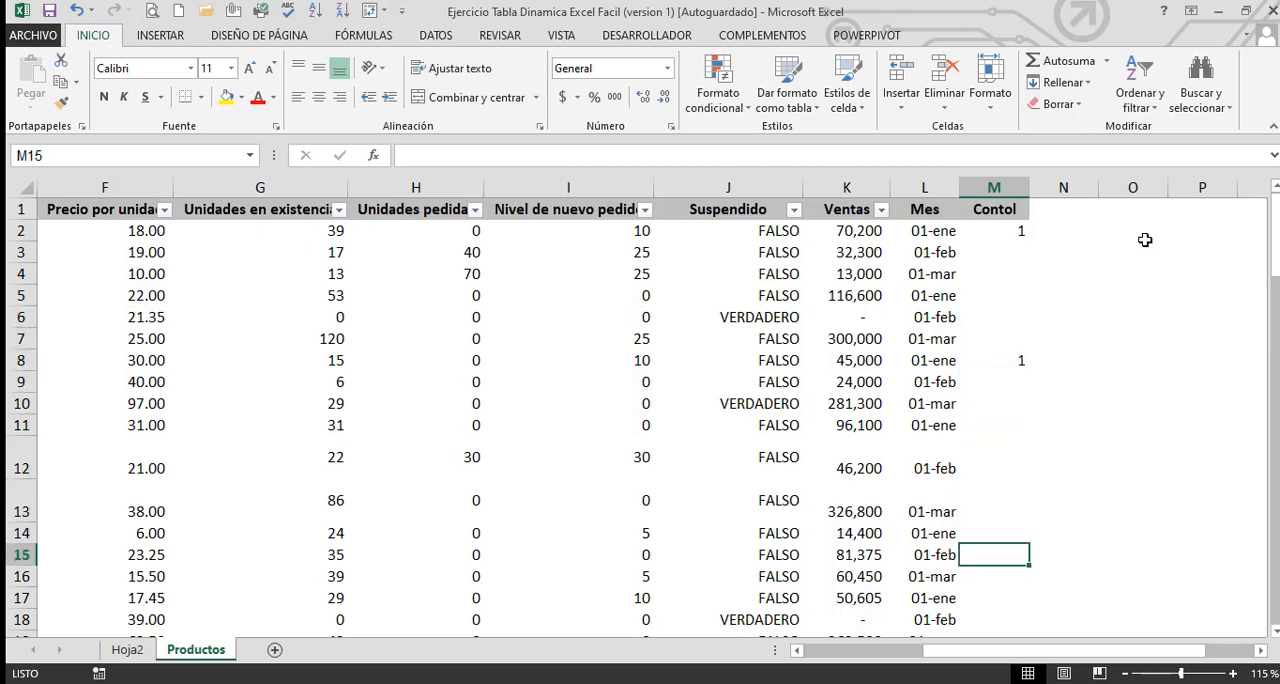
{"action": "type", "text": "1"}
{"action": "key", "text": "Return"}
{"action": "key", "text": "Down"}
{"action": "key", "text": "Down"}
{"action": "key", "text": "Down"}
{"action": "key", "text": "Down"}
{"action": "key", "text": "Down"}
{"action": "key", "text": "Down"}
{"action": "key", "text": "Down"}
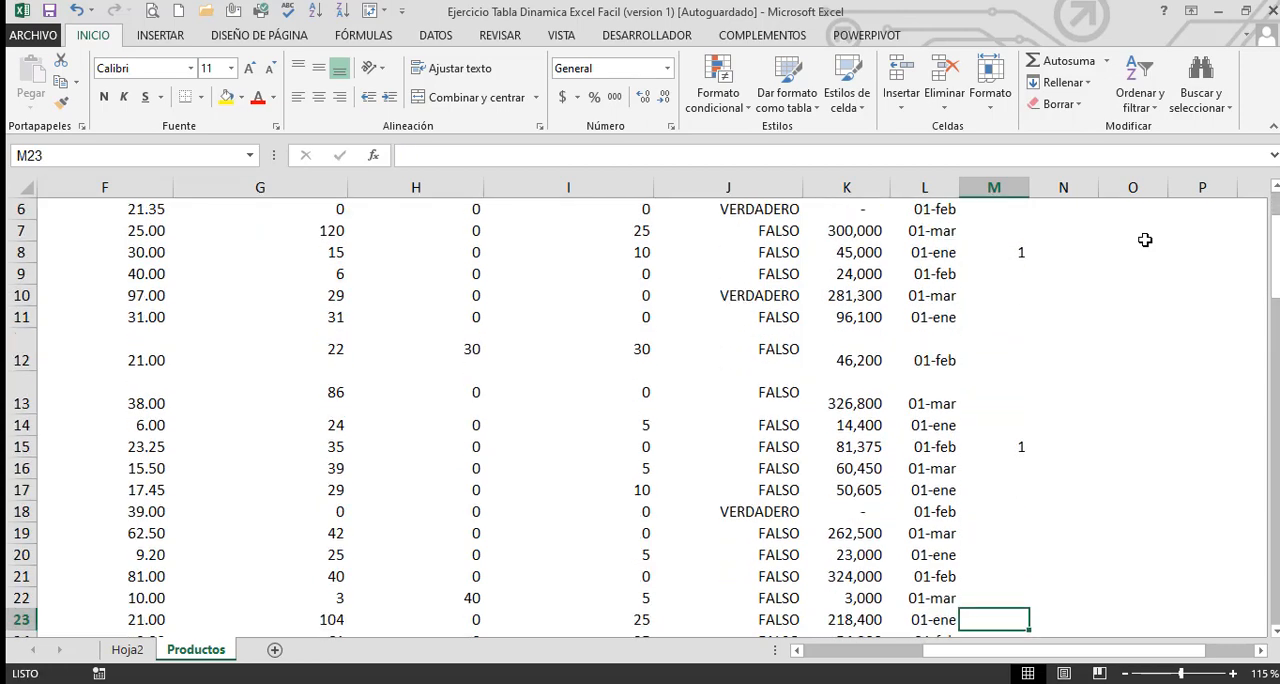
{"action": "type", "text": "1"}
{"action": "key", "text": "Return"}
{"action": "key", "text": "Down"}
{"action": "key", "text": "Down"}
{"action": "key", "text": "Down"}
{"action": "key", "text": "Down"}
{"action": "key", "text": "Down"}
{"action": "key", "text": "Down"}
{"action": "key", "text": "Down"}
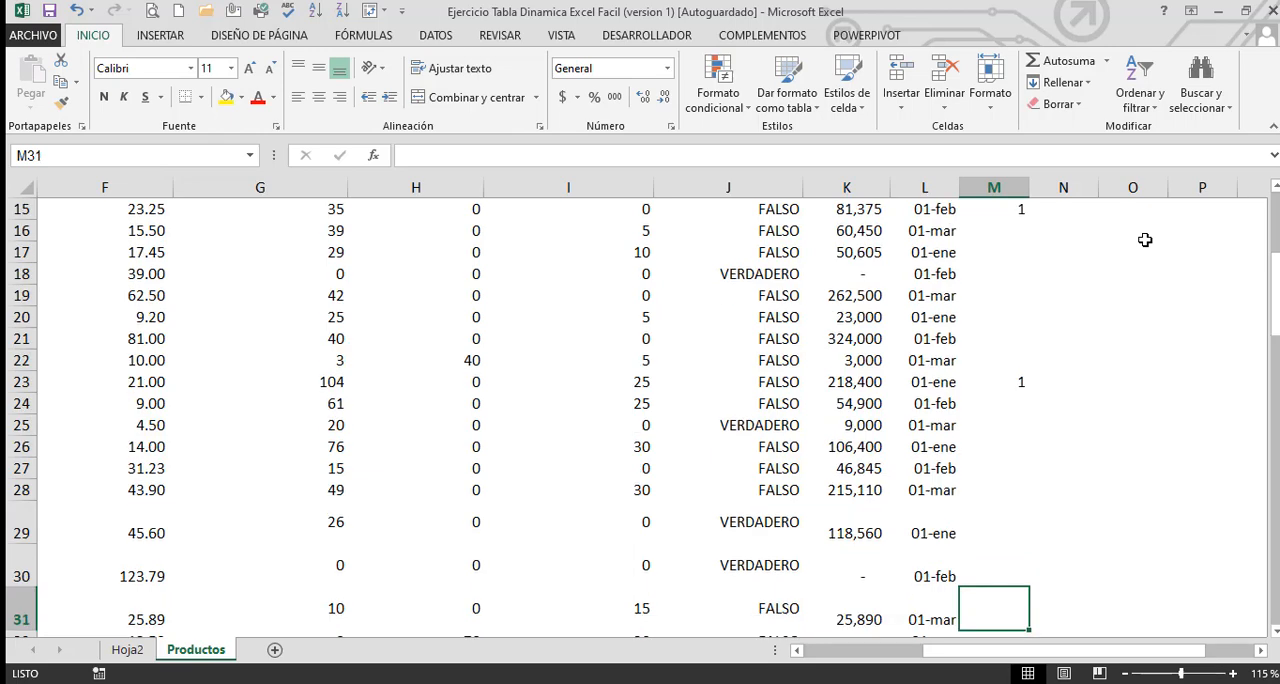
{"action": "type", "text": "1"}
{"action": "key", "text": "Return"}
{"action": "key", "text": "Up"}
{"action": "key", "text": "Up"}
{"action": "key", "text": "Up"}
{"action": "key", "text": "Up"}
{"action": "key", "text": "Up"}
{"action": "key", "text": "Up"}
{"action": "key", "text": "Up"}
{"action": "key", "text": "Up"}
{"action": "key", "text": "Up"}
{"action": "key", "text": "Up"}
{"action": "key", "text": "Up"}
{"action": "key", "text": "Up"}
{"action": "key", "text": "Up"}
{"action": "key", "text": "Up"}
{"action": "key", "text": "Up"}
{"action": "key", "text": "Up"}
{"action": "key", "text": "Up"}
{"action": "key", "text": "Up"}
{"action": "key", "text": "Up"}
{"action": "key", "text": "Up"}
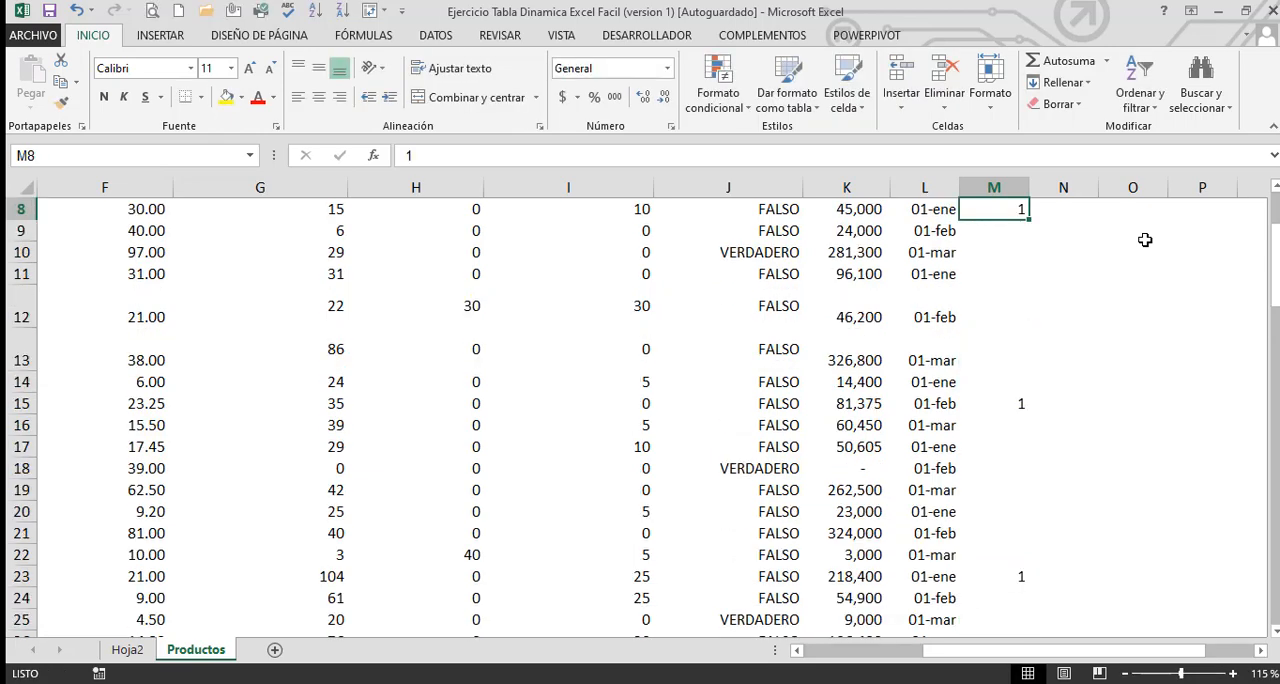
{"action": "key", "text": "Up"}
{"action": "key", "text": "Up"}
{"action": "key", "text": "Up"}
{"action": "key", "text": "Up"}
{"action": "key", "text": "Up"}
{"action": "key", "text": "Up"}
{"action": "key", "text": "Up"}
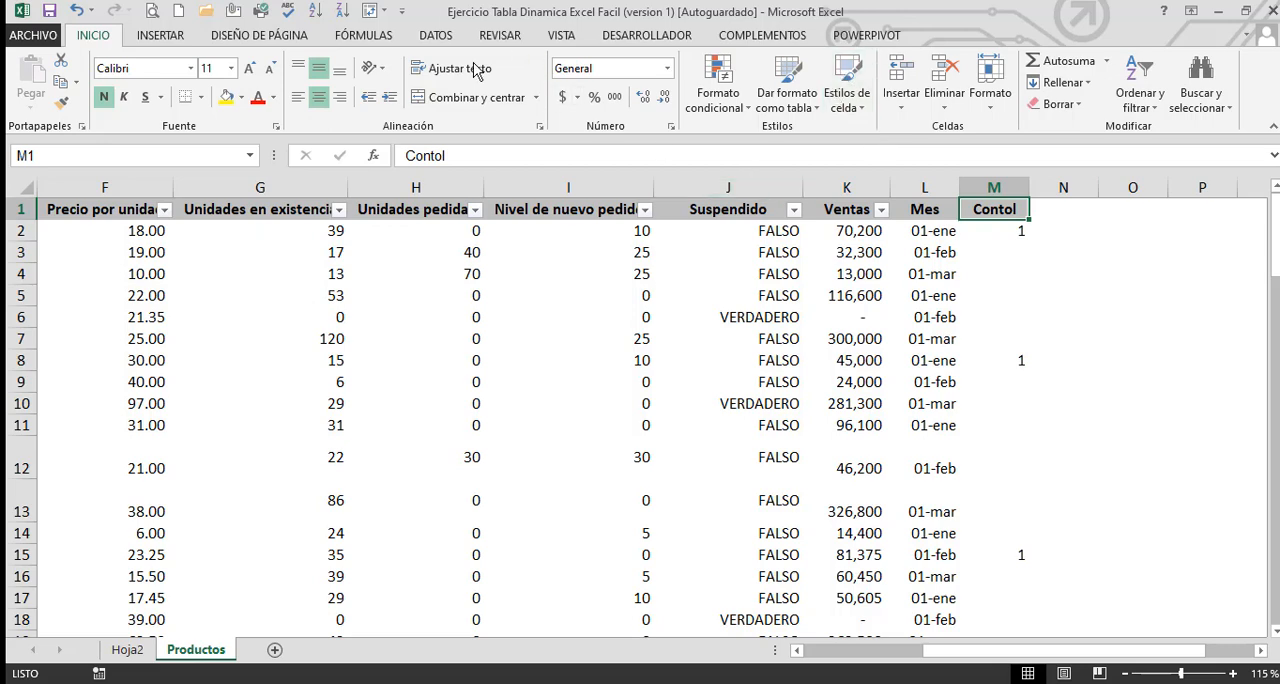
Change the source range of the pivot table on Hoja2 to Productos!$A$1:$M$78 so it includes the Contol column
{"action": "left_click", "coordinate": [127, 649]}
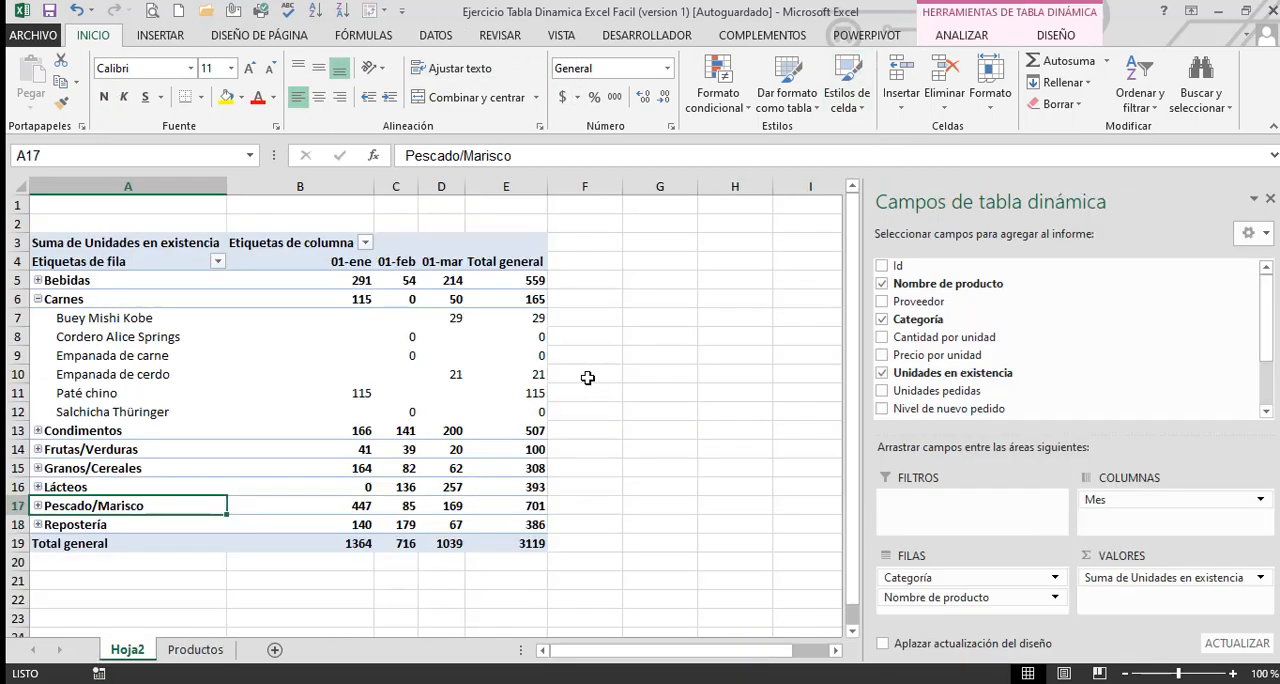
{"action": "left_click", "coordinate": [480, 355]}
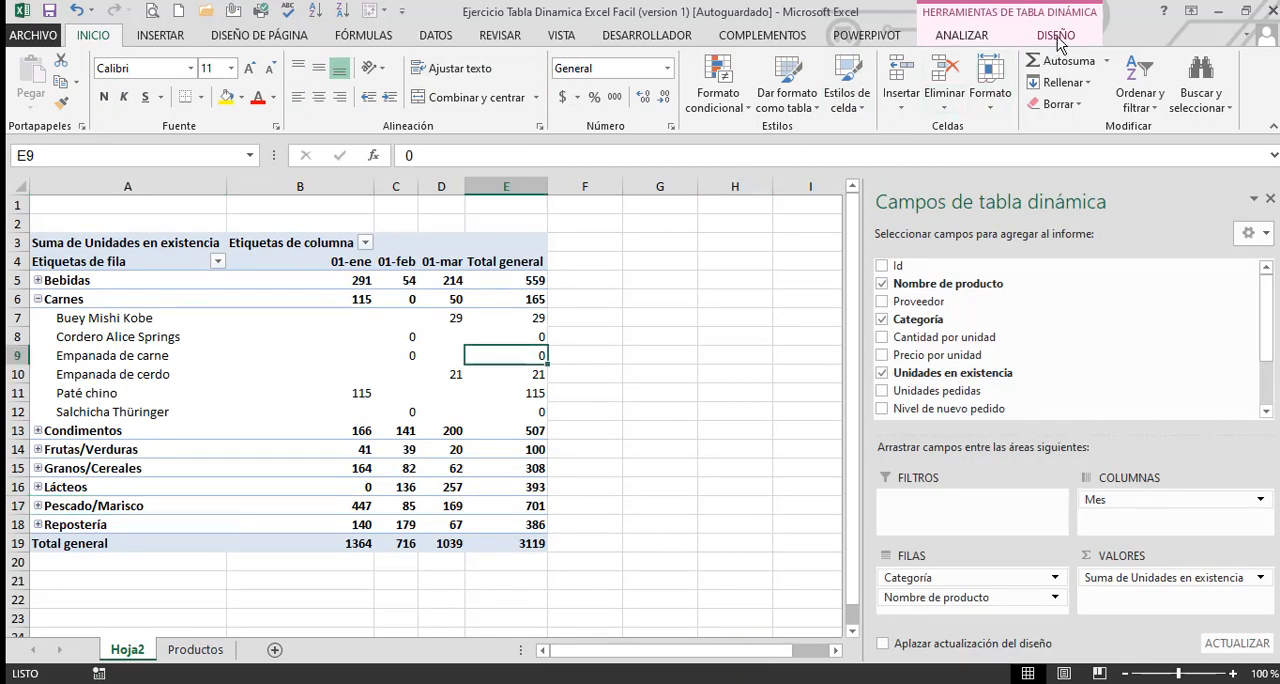
{"action": "left_click", "coordinate": [964, 38]}
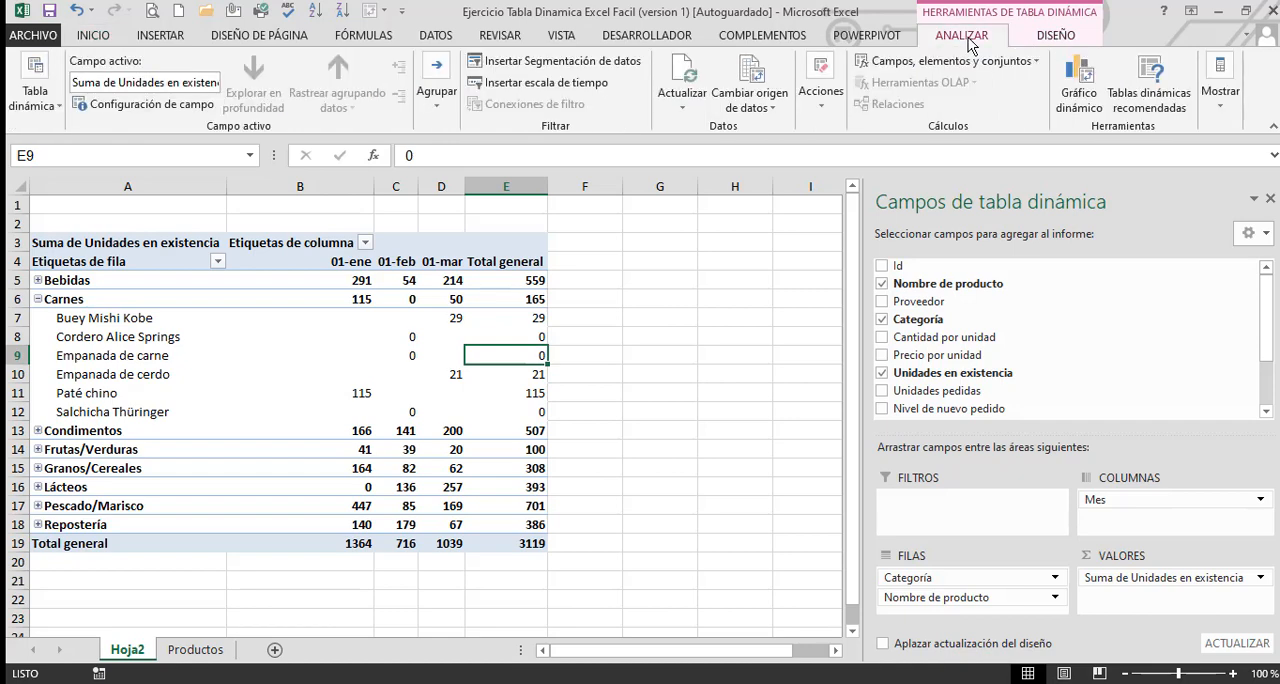
{"action": "left_click", "coordinate": [771, 110]}
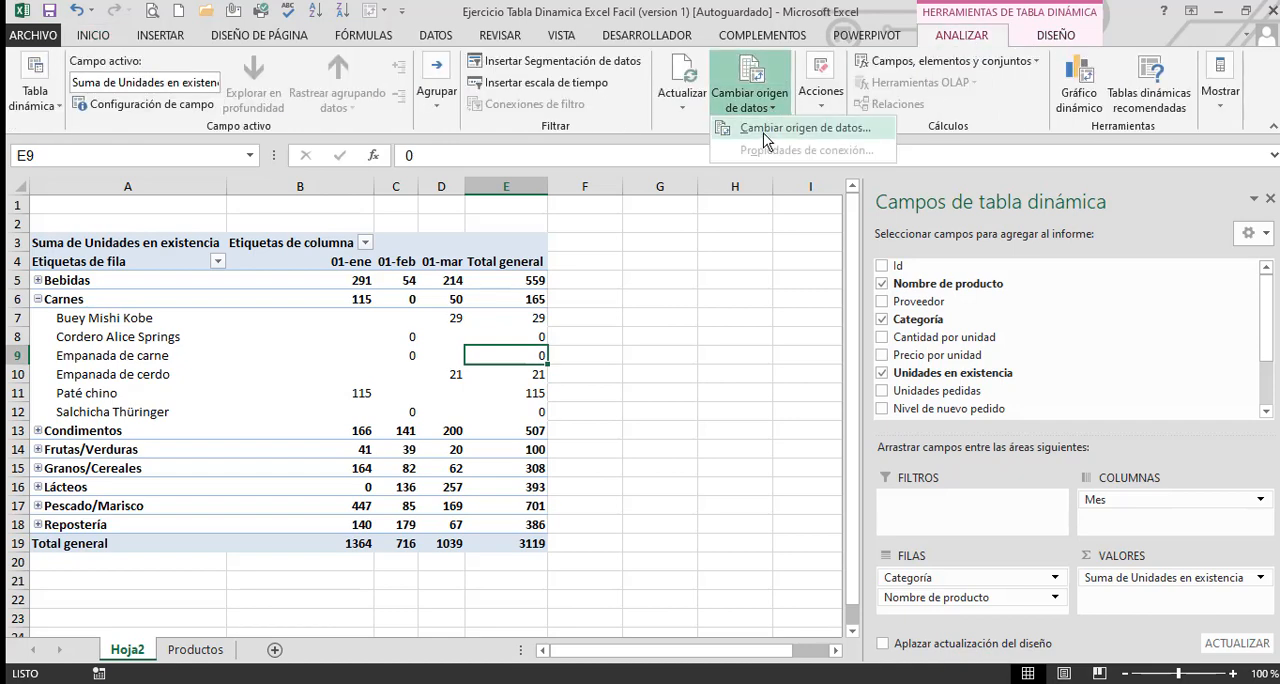
{"action": "left_click", "coordinate": [765, 133]}
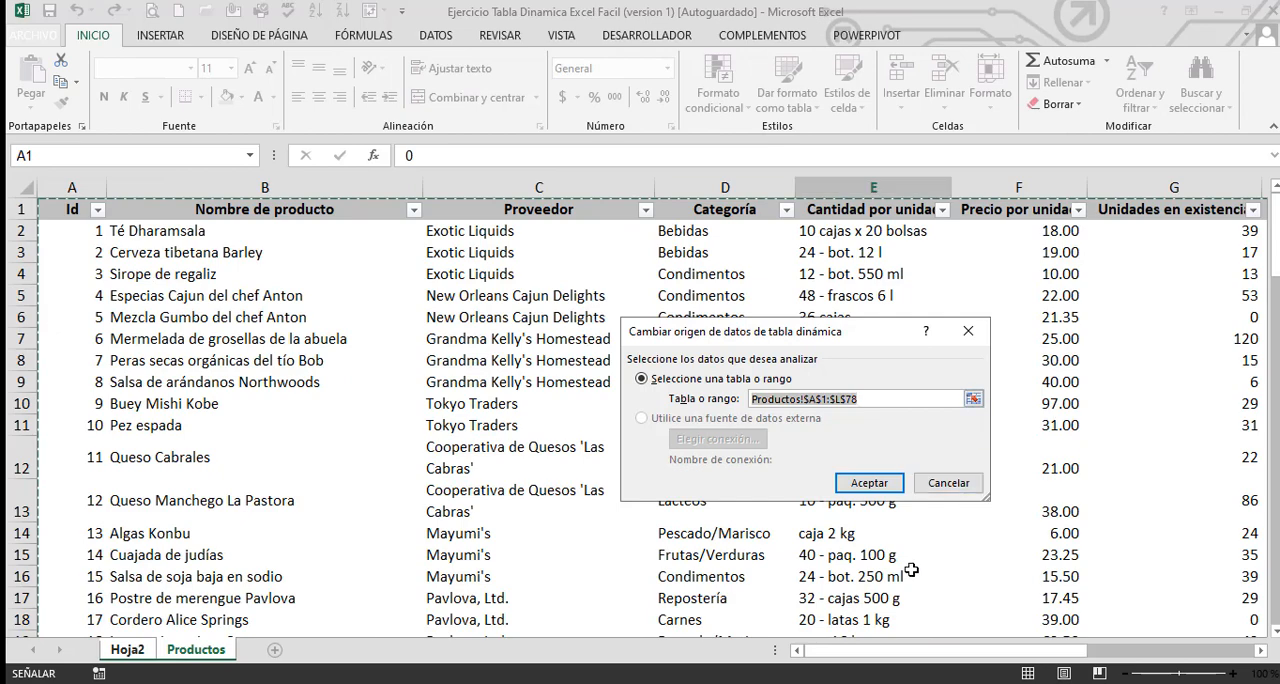
{"action": "left_click_drag", "start_coordinate": [1003, 662], "coordinate": [1099, 657]}
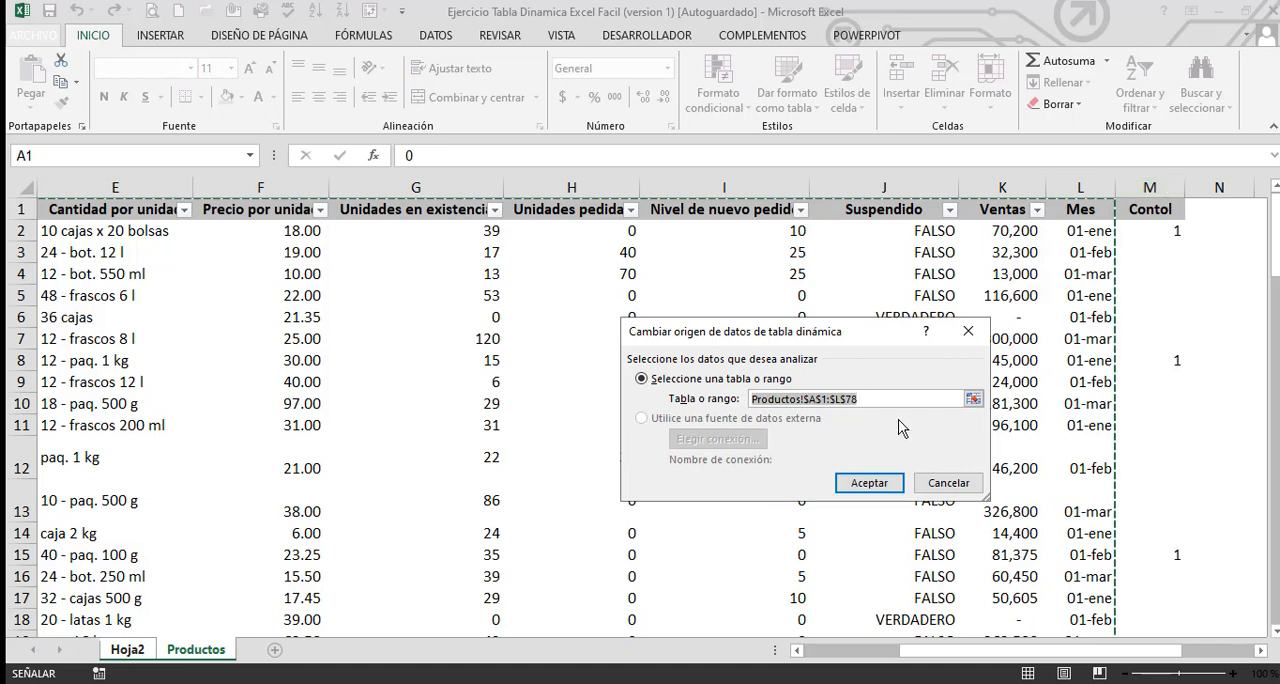
{"action": "left_click", "coordinate": [830, 399]}
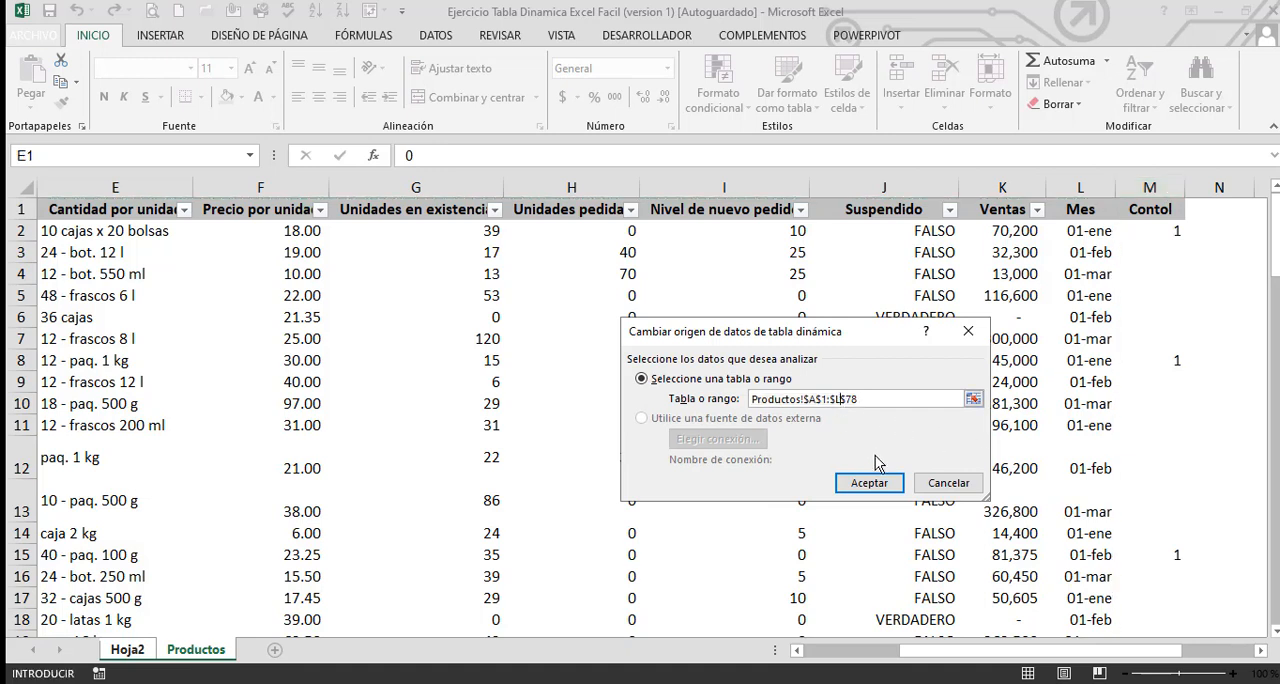
{"action": "key", "text": "BackSpace"}
{"action": "type", "text": "m"}
{"action": "left_click", "coordinate": [868, 485]}
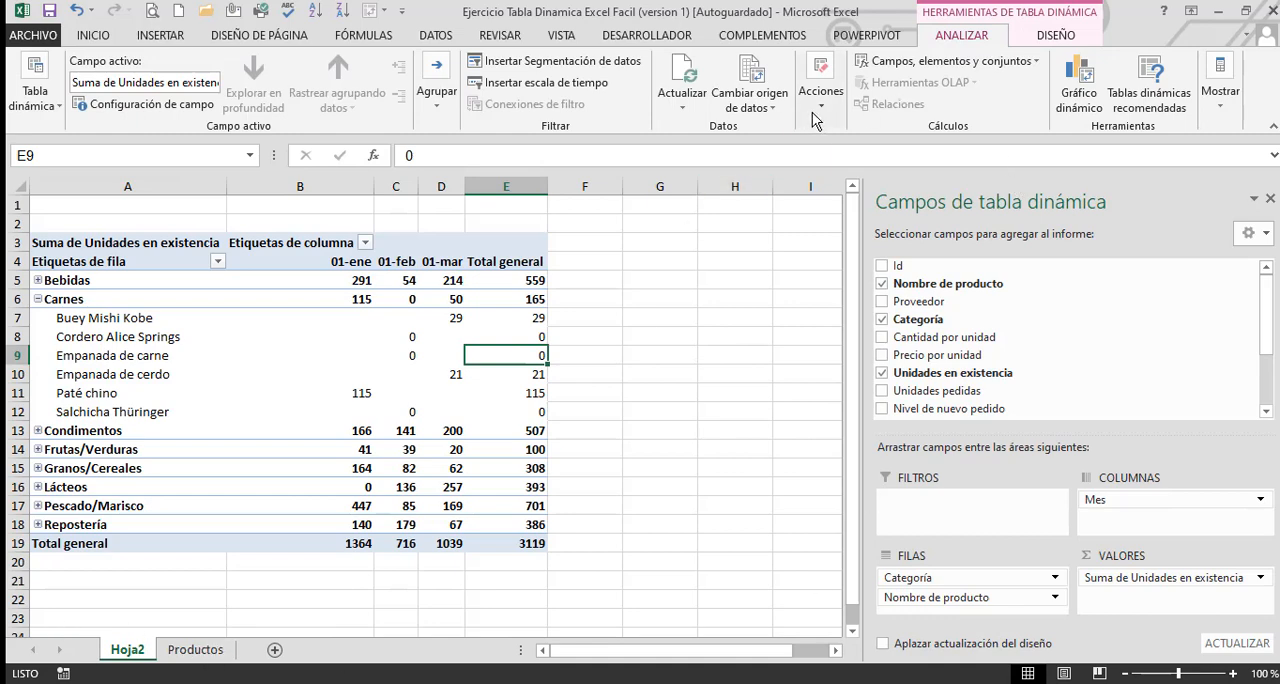
Check in the change data source dialog that the selected range covers the Contol column, and cancel without changes
{"action": "left_click", "coordinate": [773, 110]}
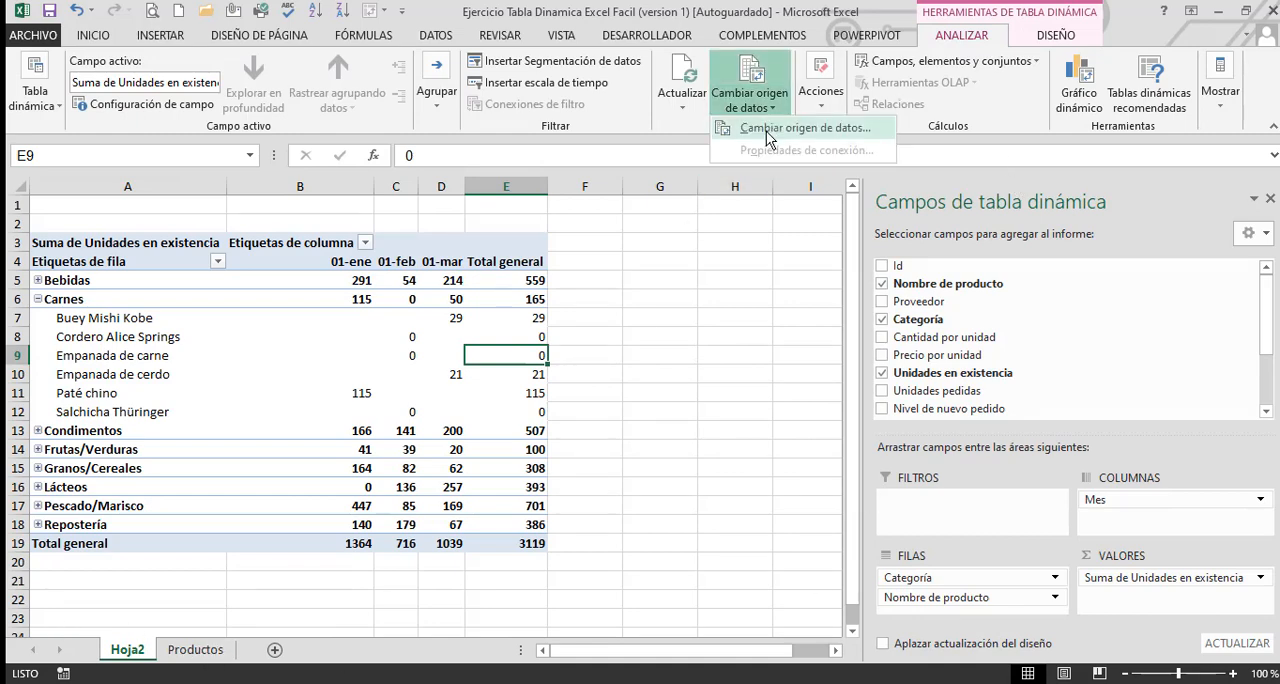
{"action": "left_click", "coordinate": [775, 127]}
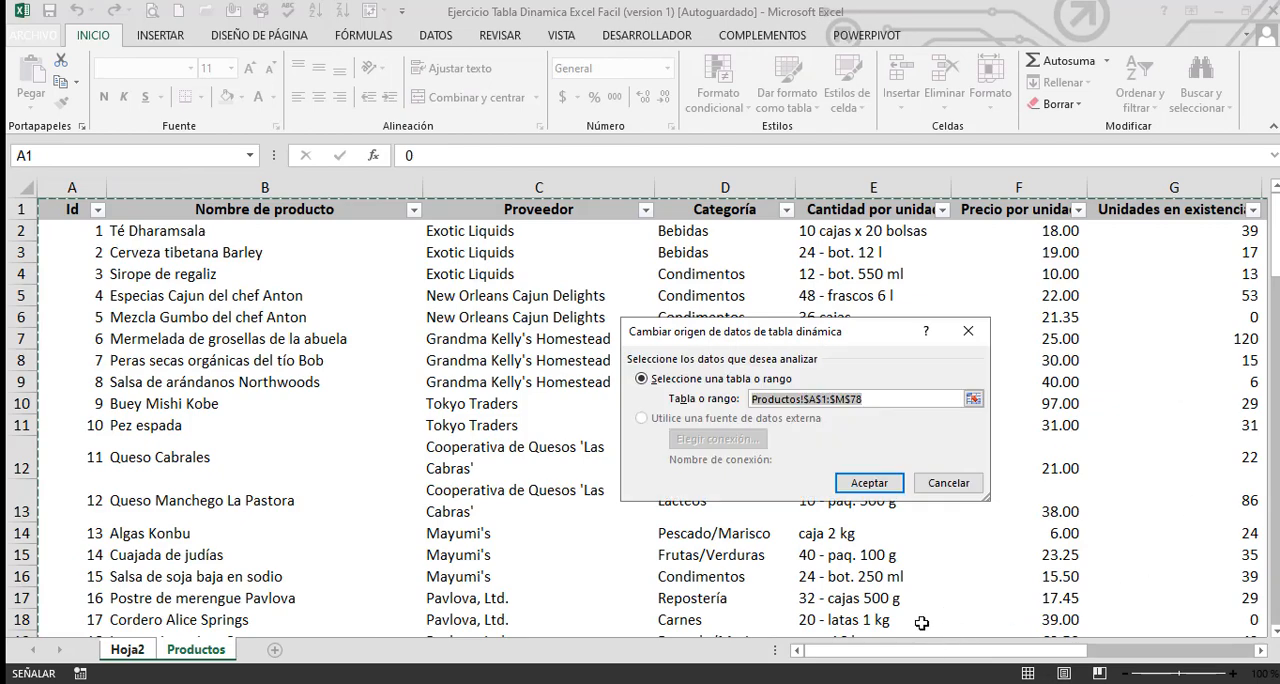
{"action": "left_click_drag", "start_coordinate": [955, 650], "coordinate": [1050, 658]}
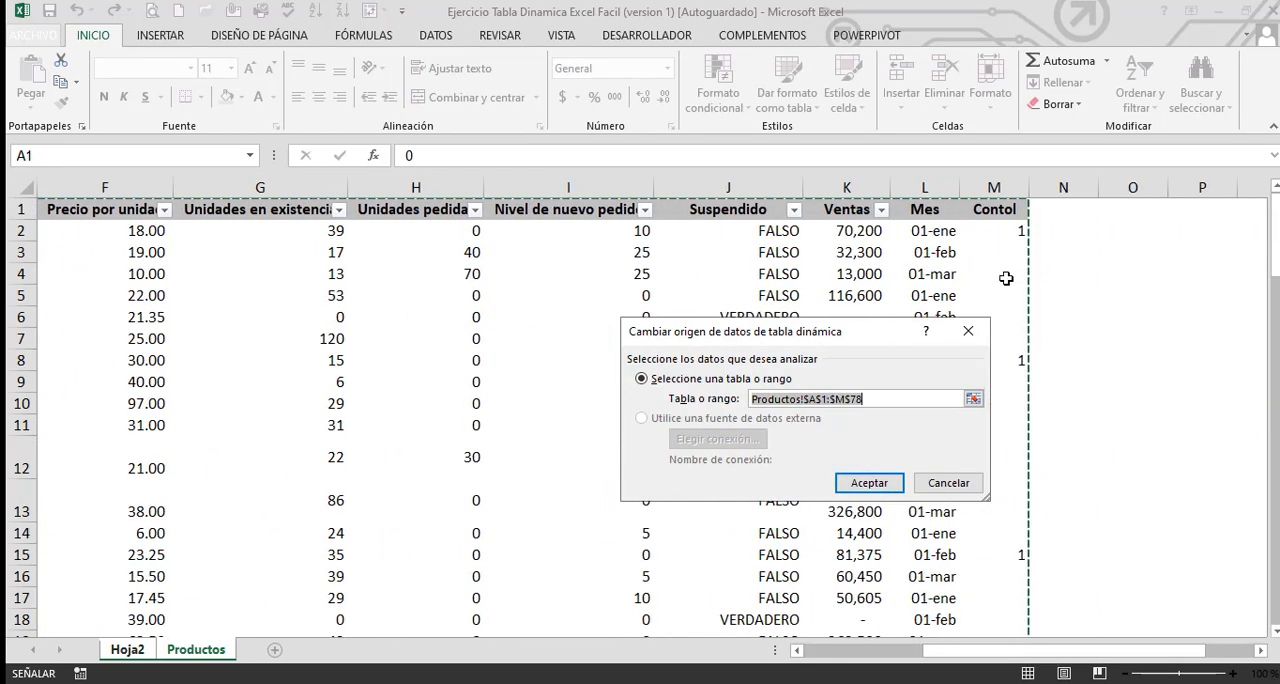
{"action": "left_click", "coordinate": [949, 484]}
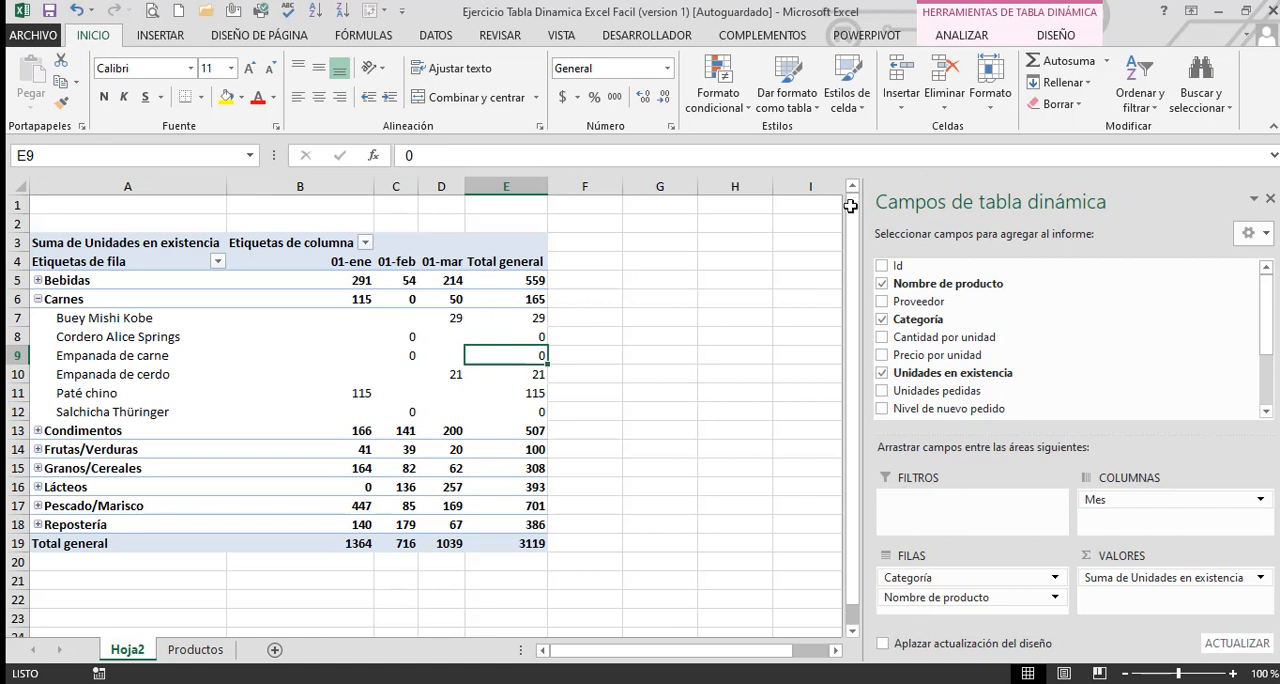
Look over the pivot table's options for calculated fields, items and sets and for showing its field list, expand buttons and headers
{"action": "left_click", "coordinate": [972, 36]}
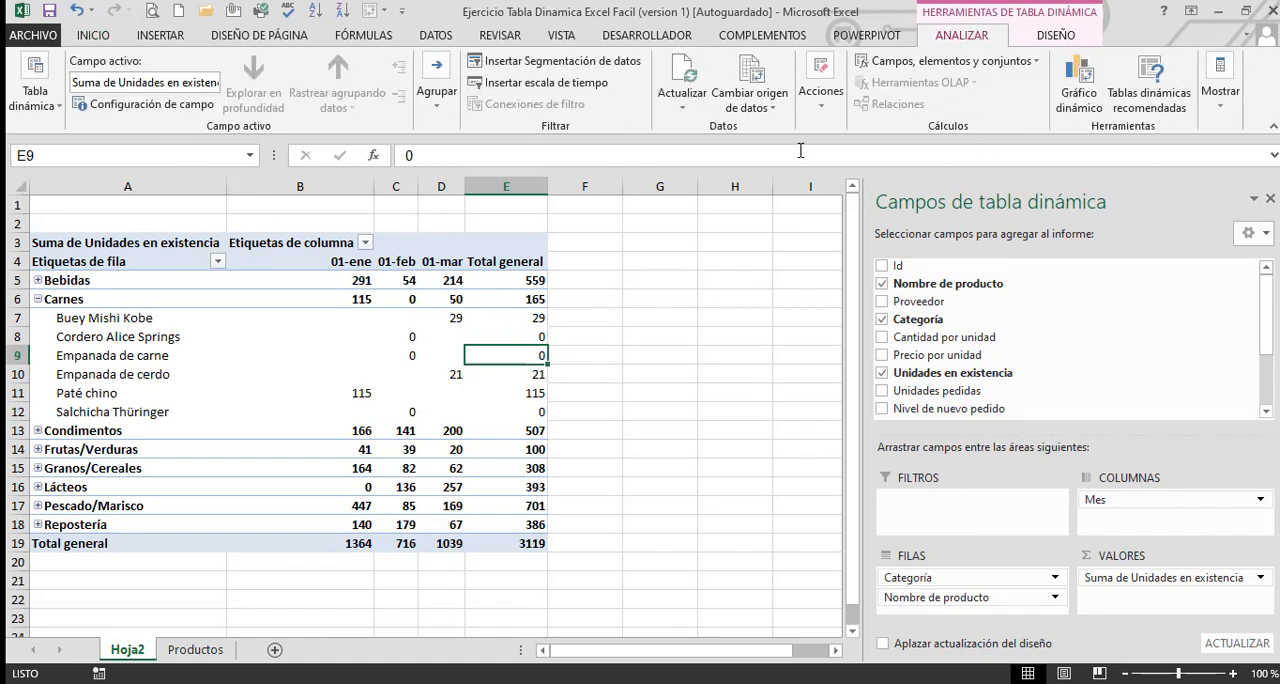
{"action": "left_click", "coordinate": [893, 63]}
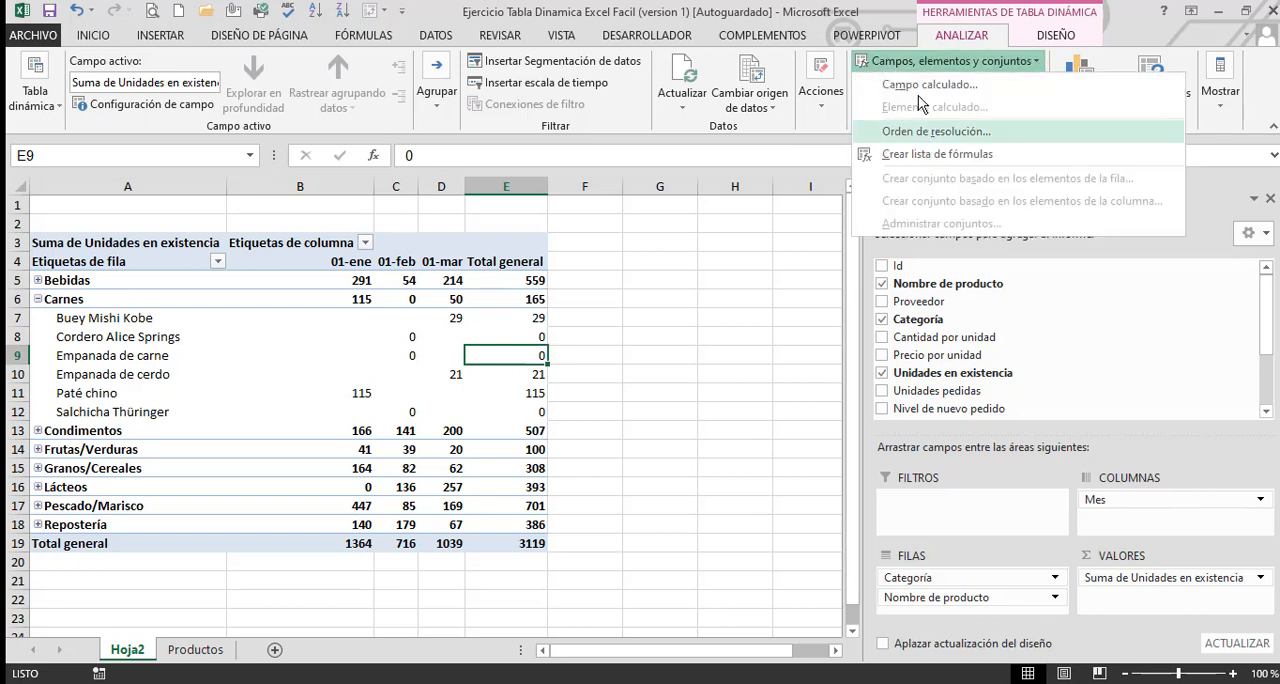
{"action": "left_click", "coordinate": [770, 262]}
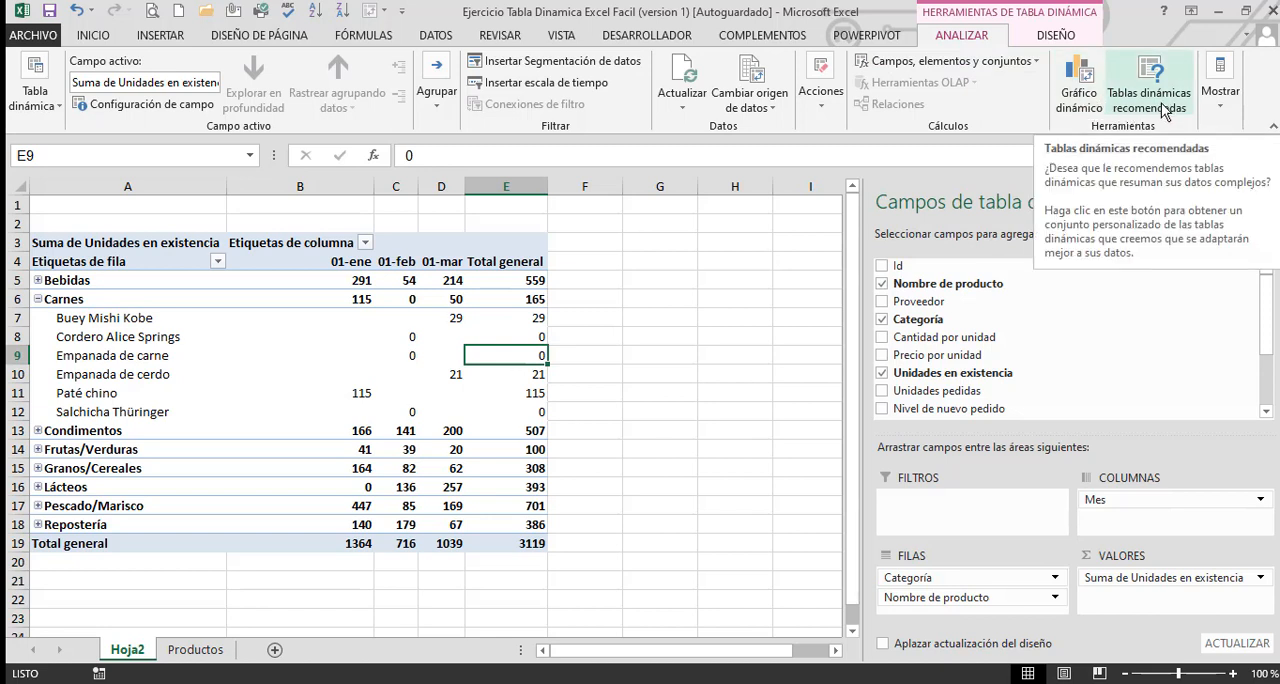
{"action": "left_click", "coordinate": [1222, 108]}
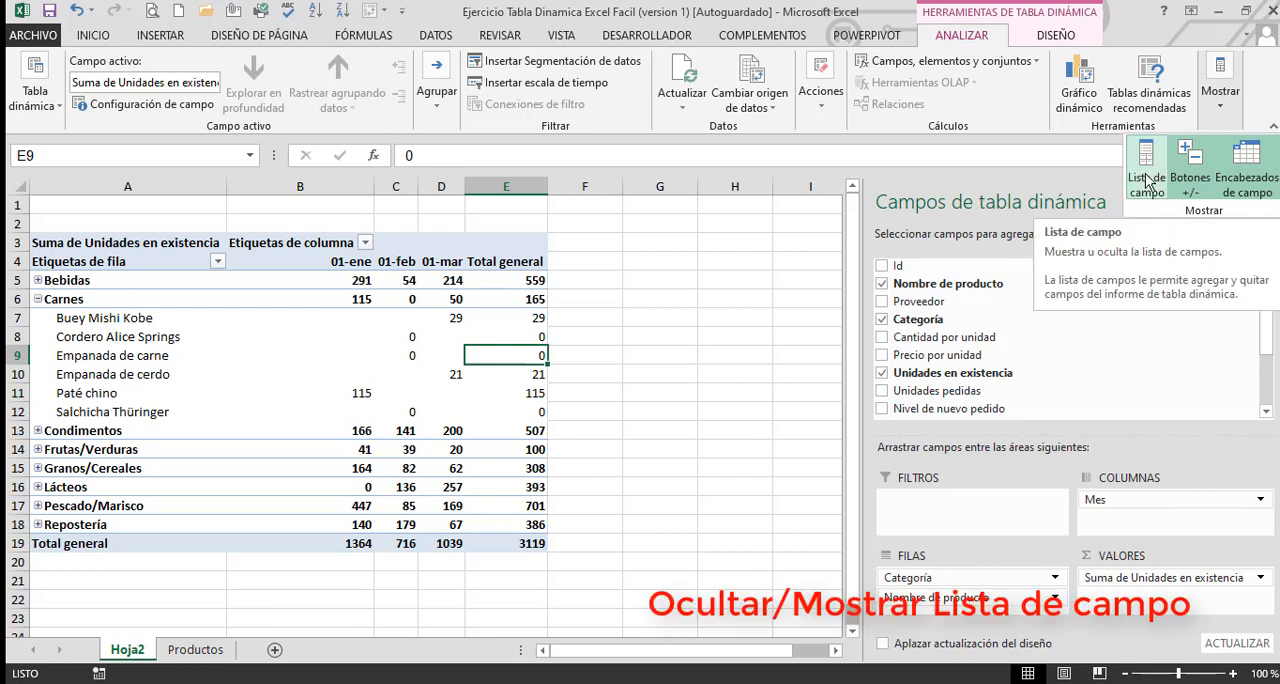
{"action": "left_click", "coordinate": [682, 286]}
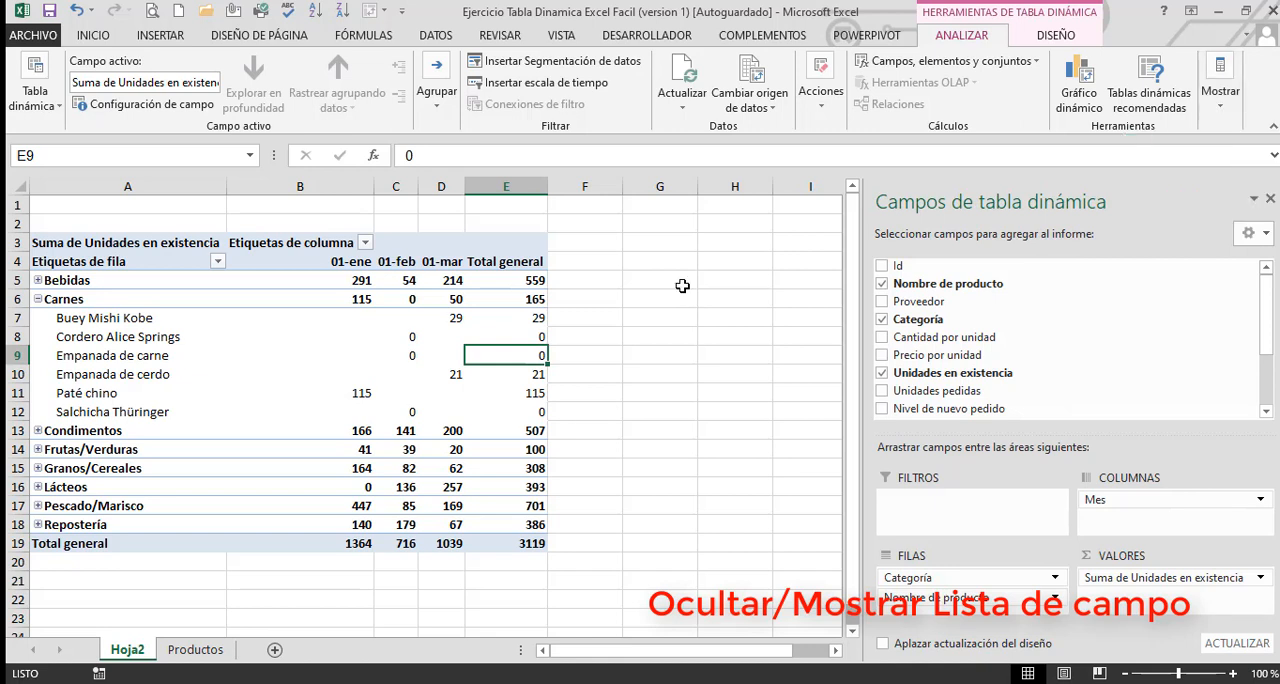
Hide the field list of the pivot table on Hoja2
{"action": "left_click", "coordinate": [682, 286]}
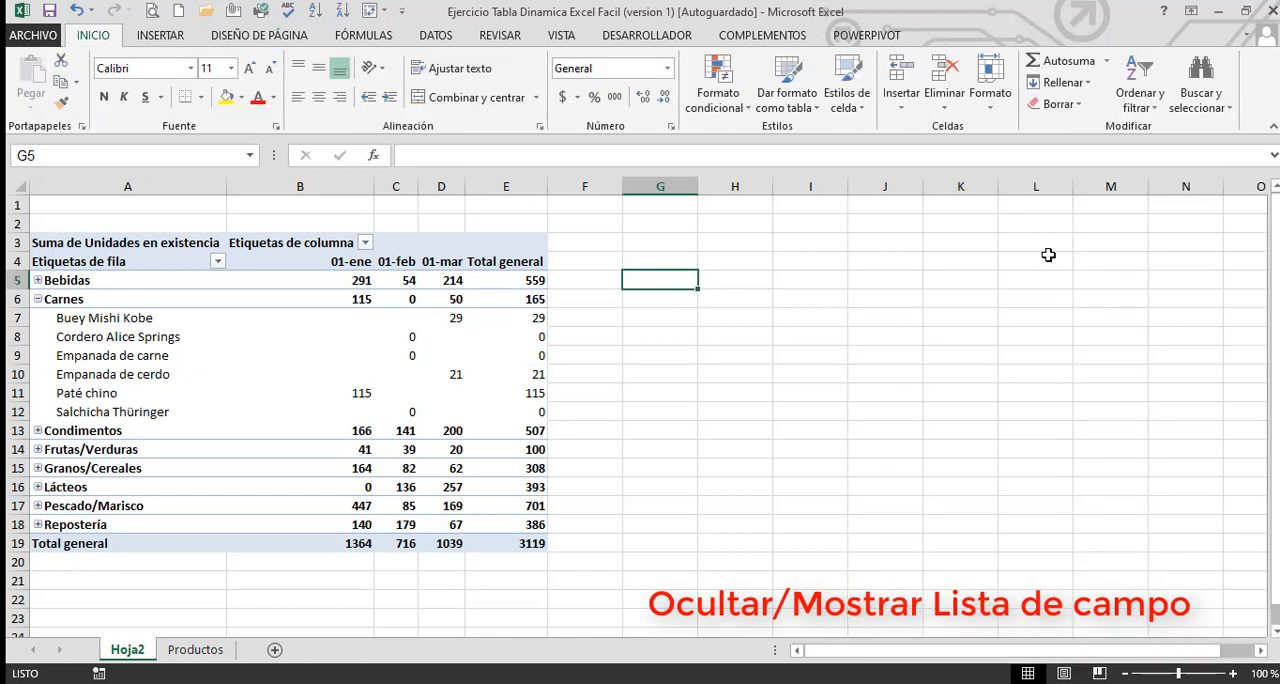
{"action": "left_click", "coordinate": [259, 353]}
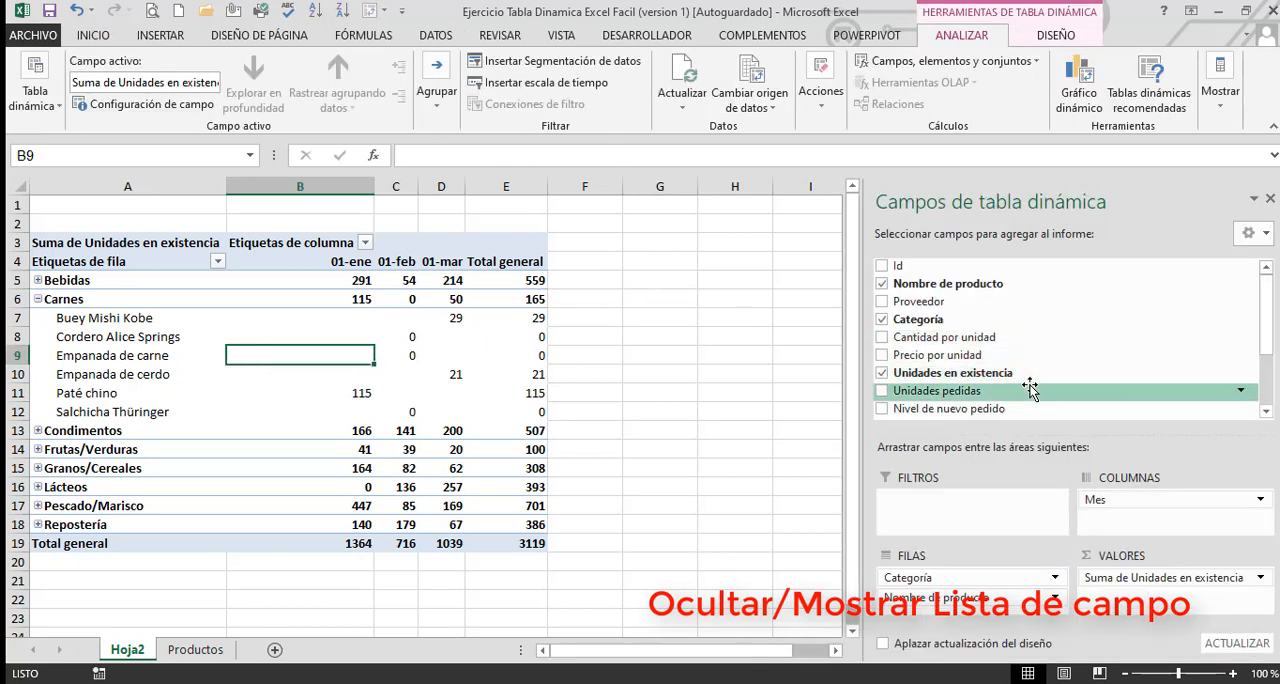
{"action": "left_click", "coordinate": [1224, 108]}
{"action": "left_click", "coordinate": [1141, 180]}
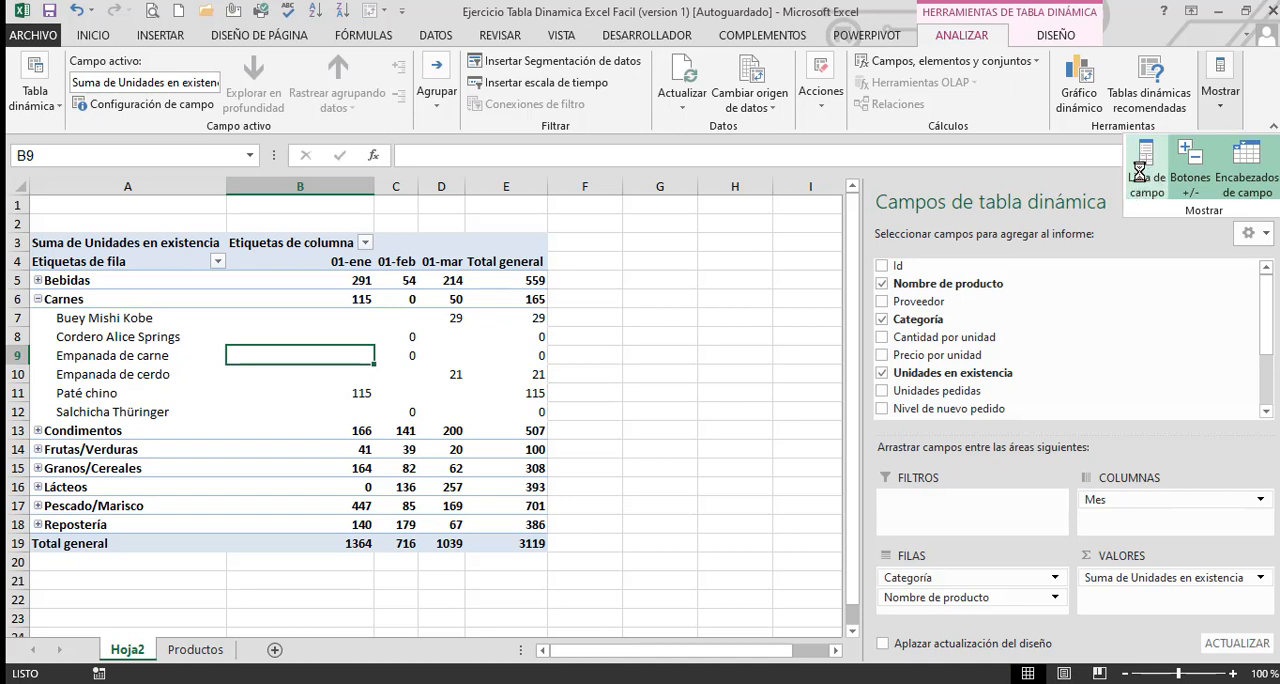
Check whether the field list appears when cells inside and outside the pivot table are selected alternately
{"action": "left_click", "coordinate": [648, 360]}
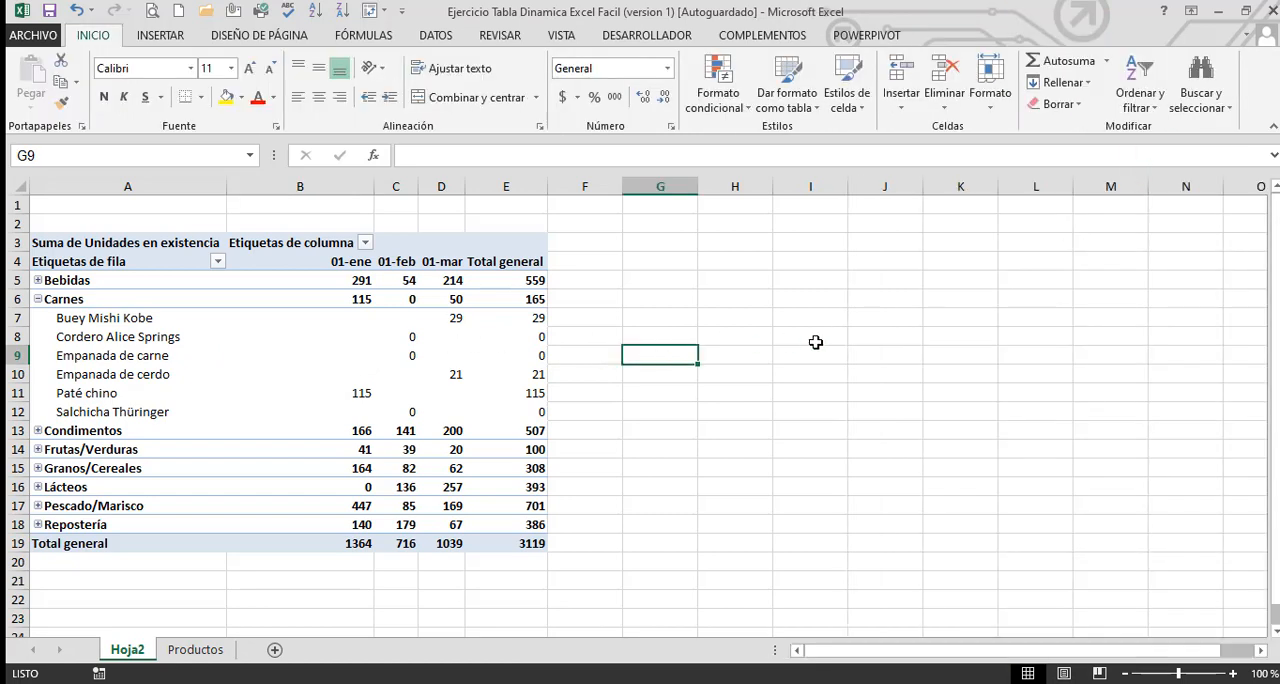
{"action": "left_click", "coordinate": [300, 340]}
{"action": "left_click", "coordinate": [740, 355]}
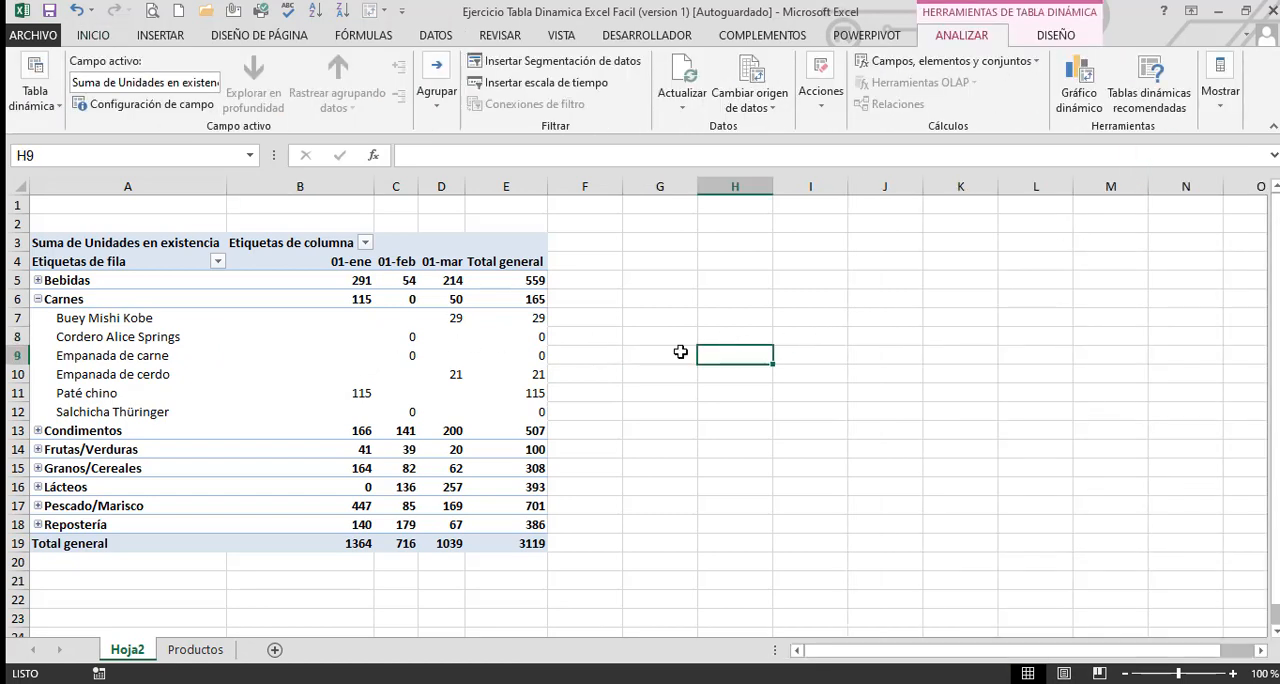
{"action": "left_click", "coordinate": [405, 350]}
{"action": "left_click", "coordinate": [646, 332]}
{"action": "left_click", "coordinate": [385, 338]}
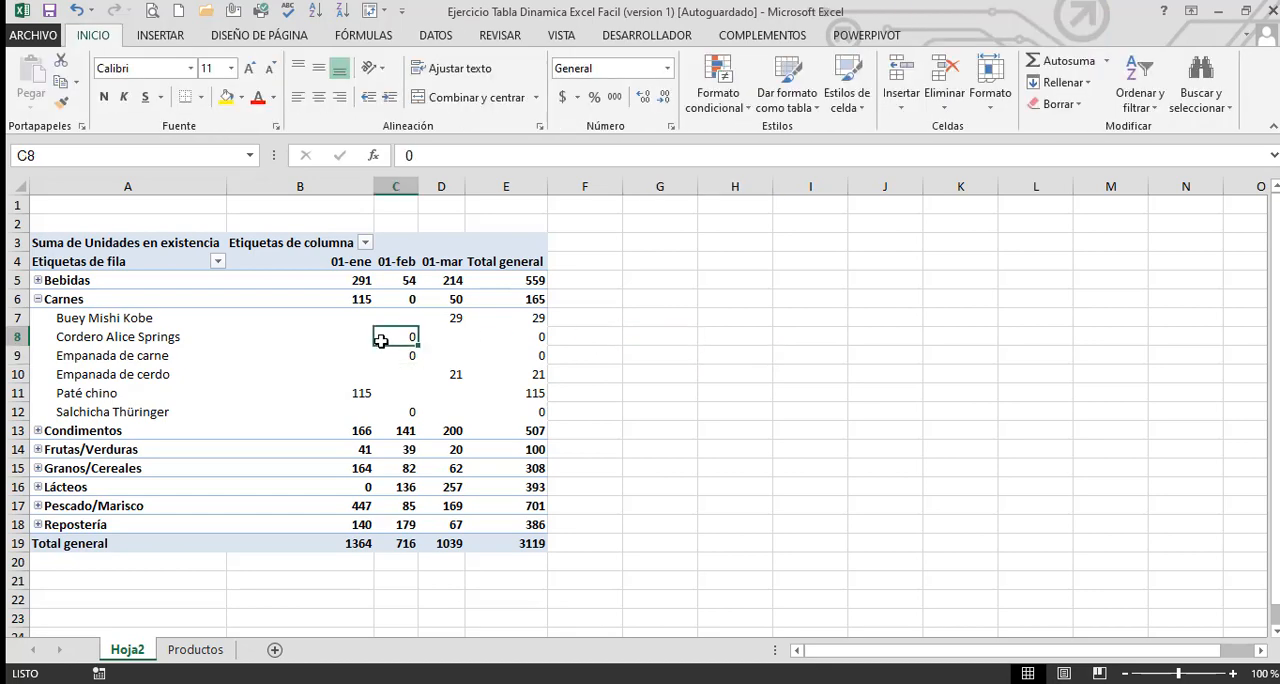
{"action": "left_click", "coordinate": [628, 334]}
{"action": "left_click", "coordinate": [218, 336]}
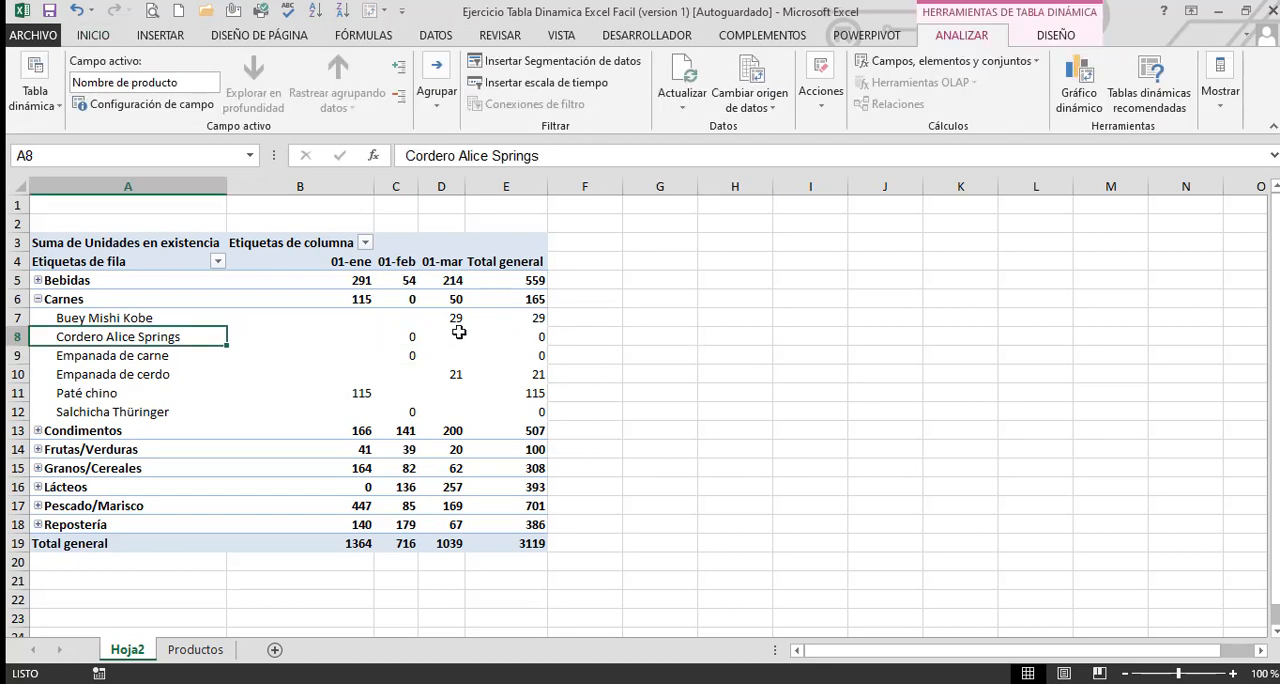
Display the field list of the Hoja2 pivot table again and look over its other display options
{"action": "left_click", "coordinate": [510, 326]}
{"action": "left_click", "coordinate": [636, 363]}
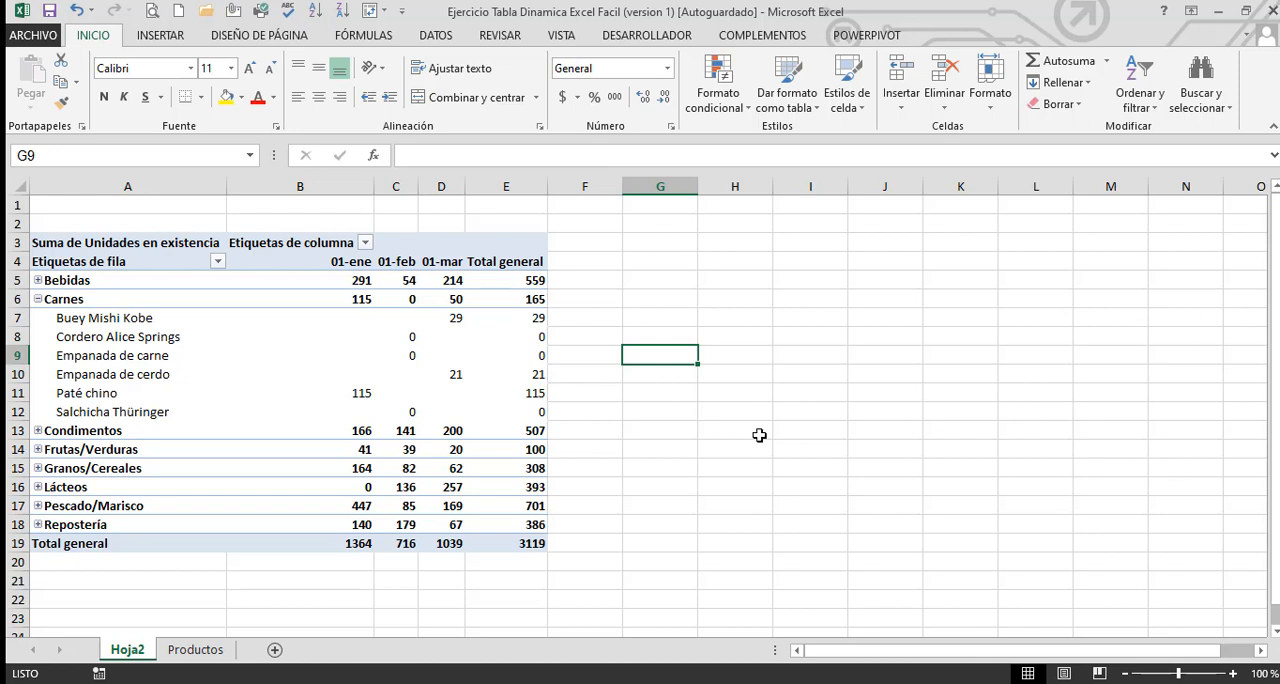
{"action": "left_click", "coordinate": [270, 355]}
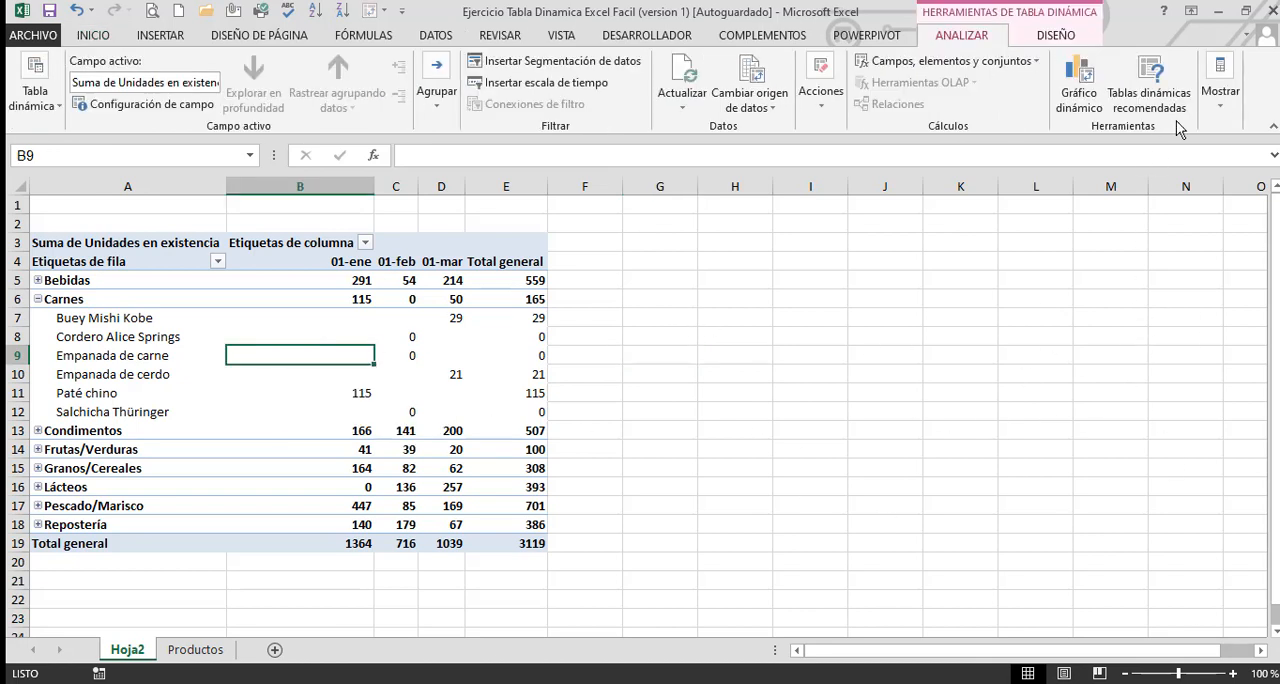
{"action": "left_click", "coordinate": [1221, 100]}
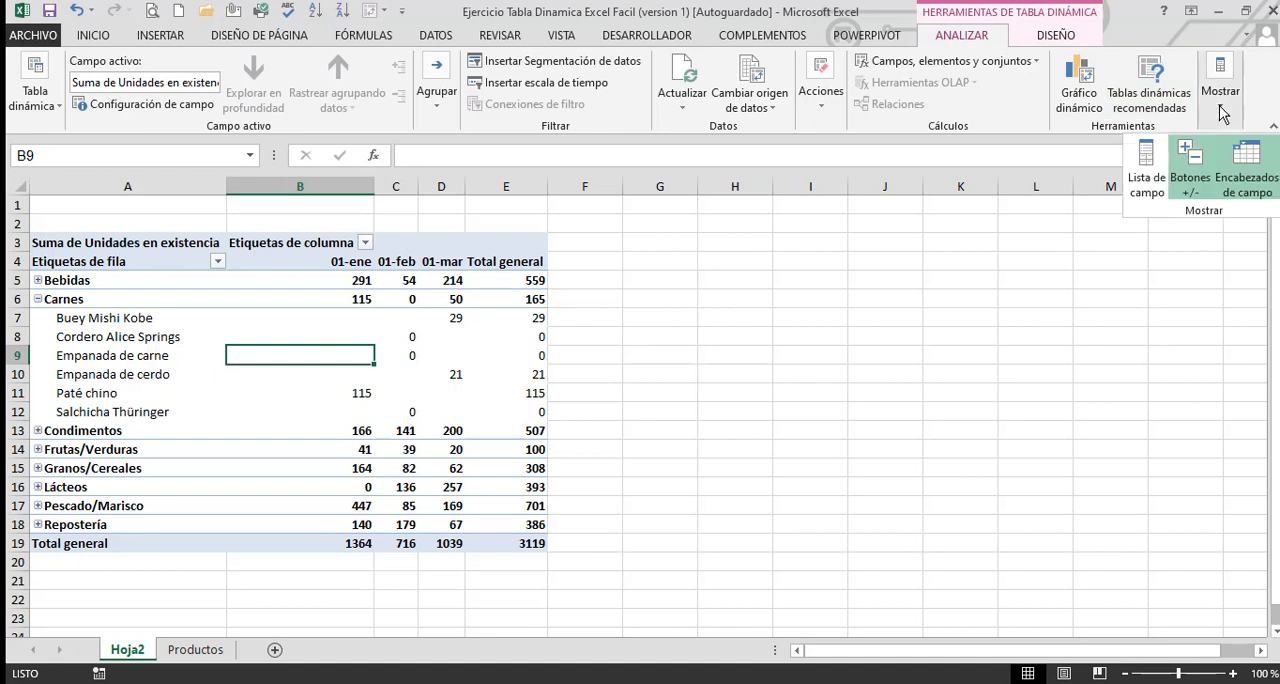
{"action": "left_click", "coordinate": [1158, 175]}
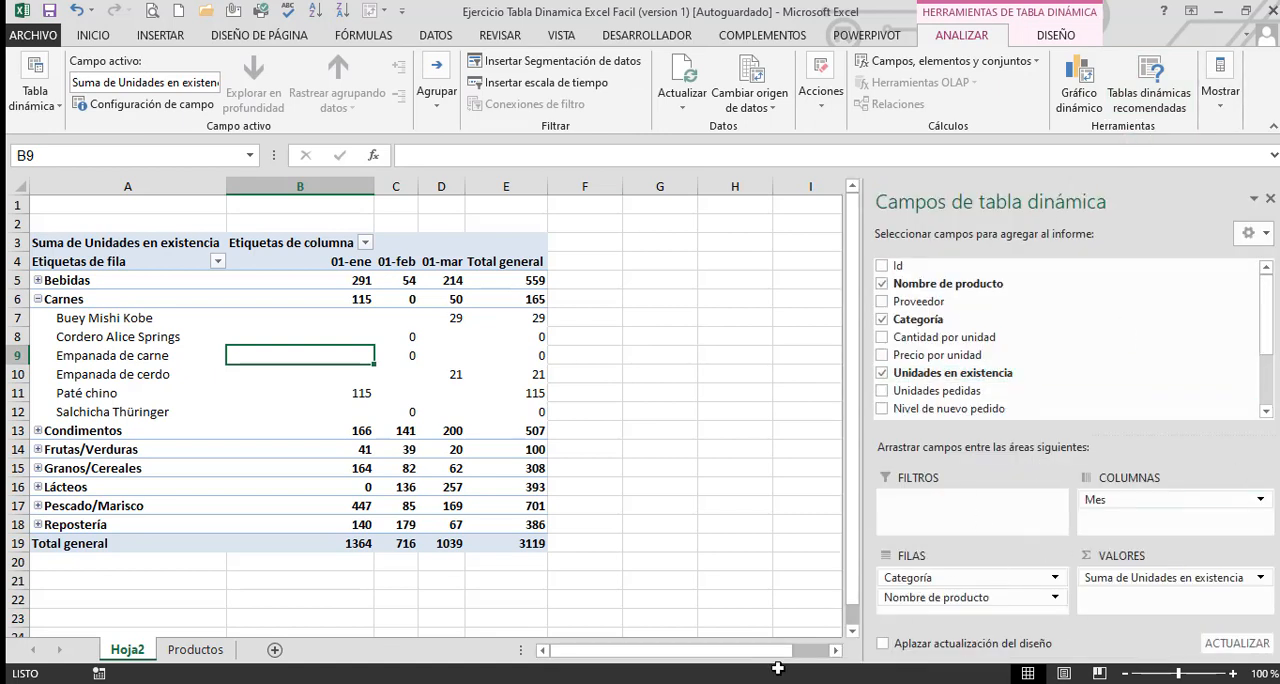
{"action": "left_click", "coordinate": [1219, 110]}
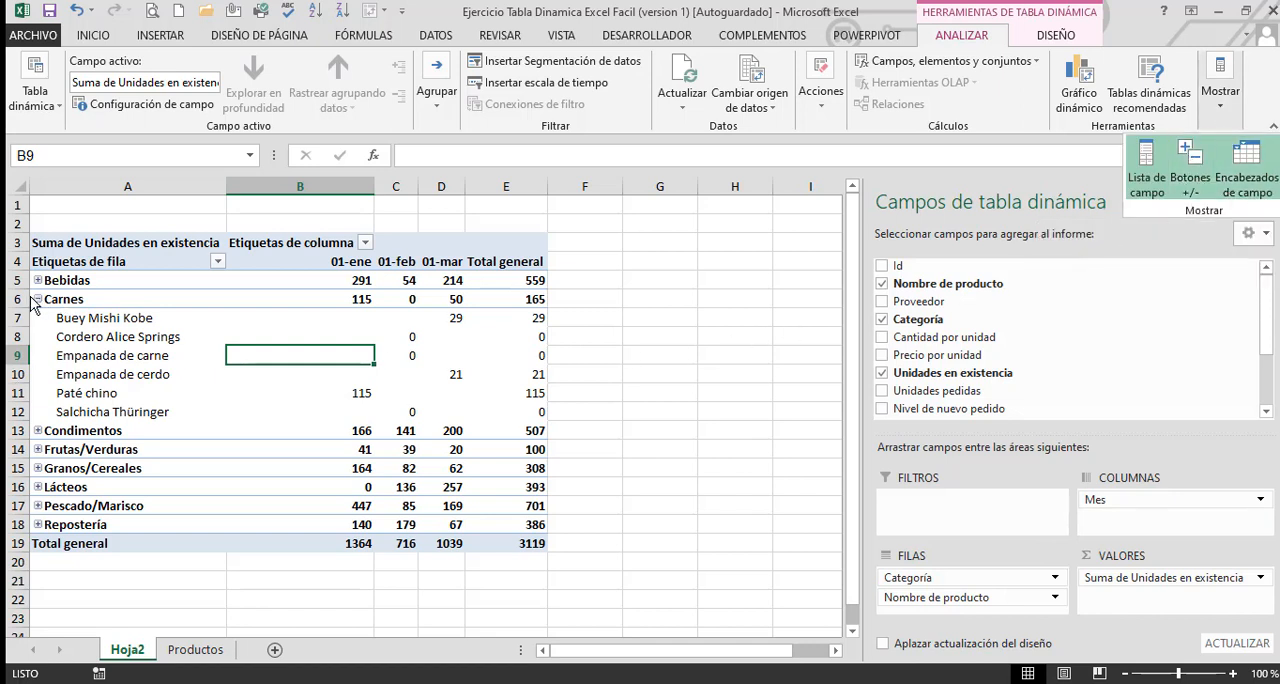
{"action": "left_click", "coordinate": [721, 344]}
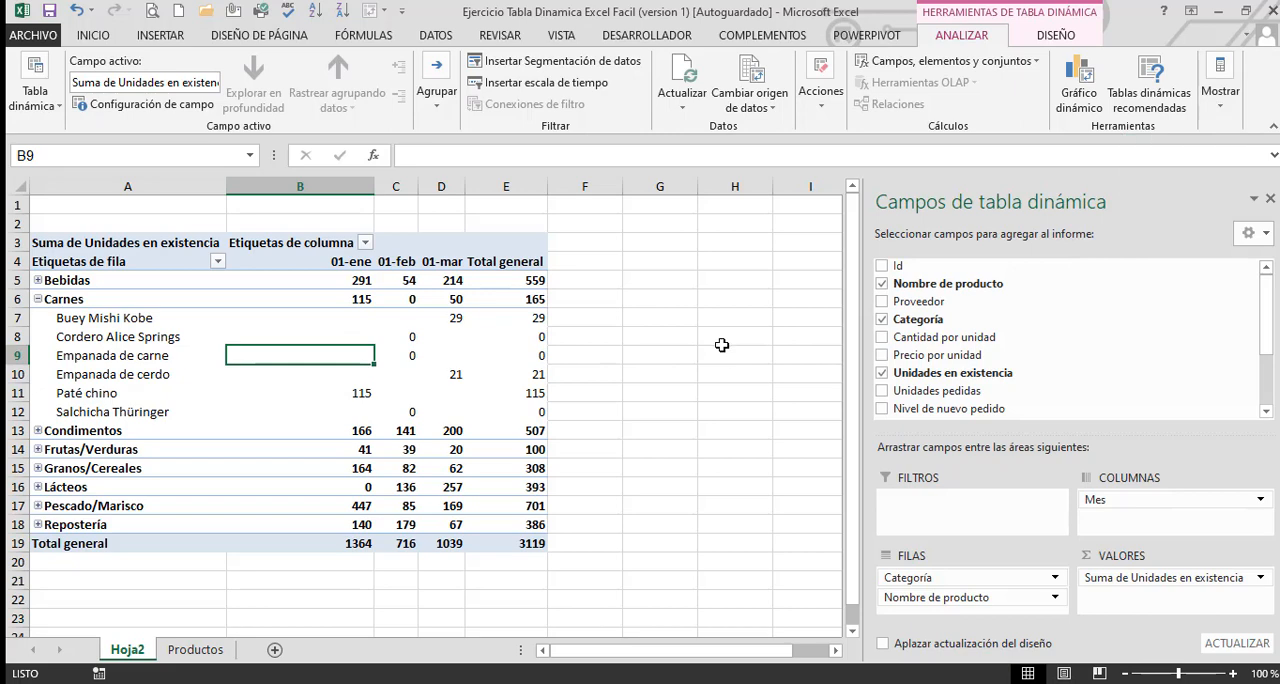
{"action": "left_click", "coordinate": [721, 344]}
Empty the pivot table by removing the Mes, Categoría, Nombre de producto and Suma de Unidades en existencia fields
{"action": "left_click", "coordinate": [280, 342]}
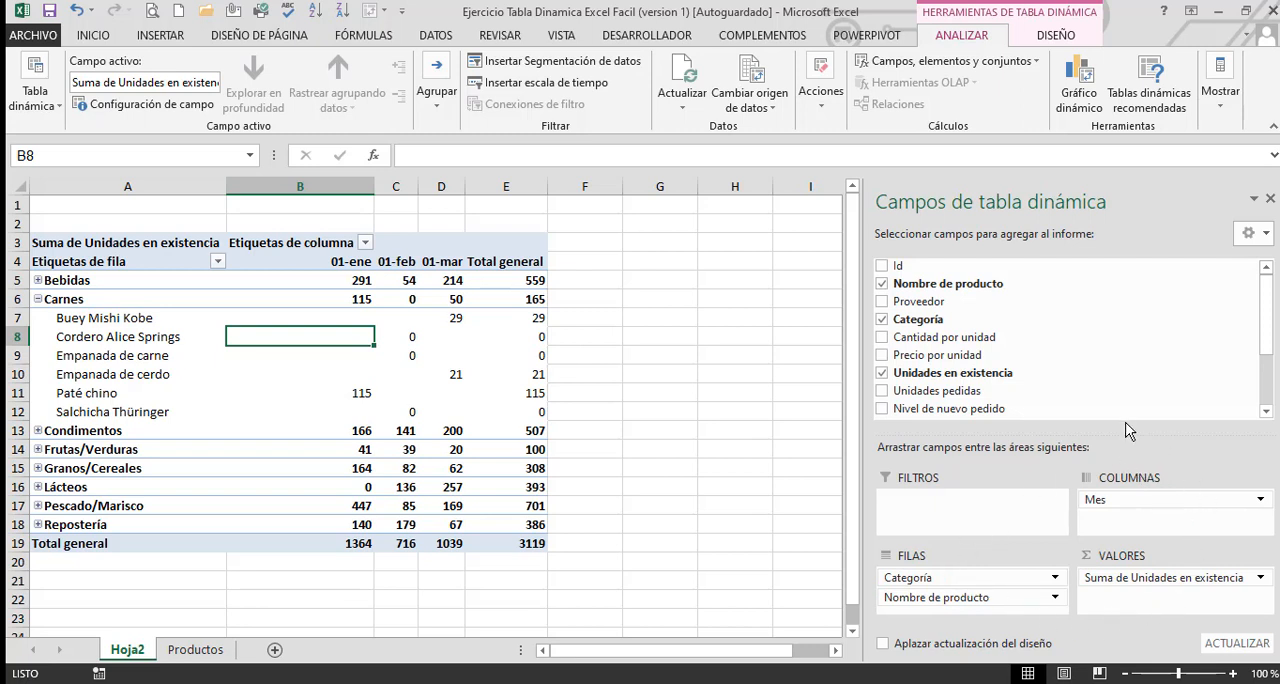
{"action": "left_click_drag", "start_coordinate": [1128, 502], "coordinate": [756, 514]}
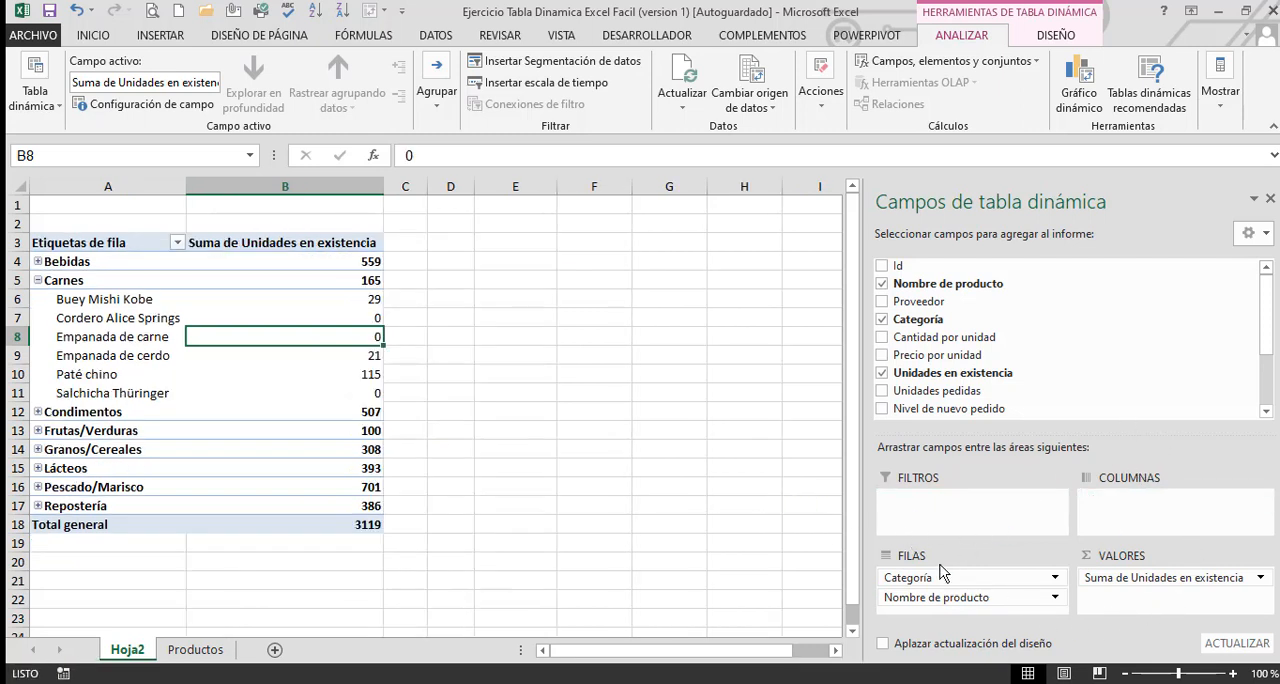
{"action": "left_click_drag", "start_coordinate": [916, 572], "coordinate": [707, 512]}
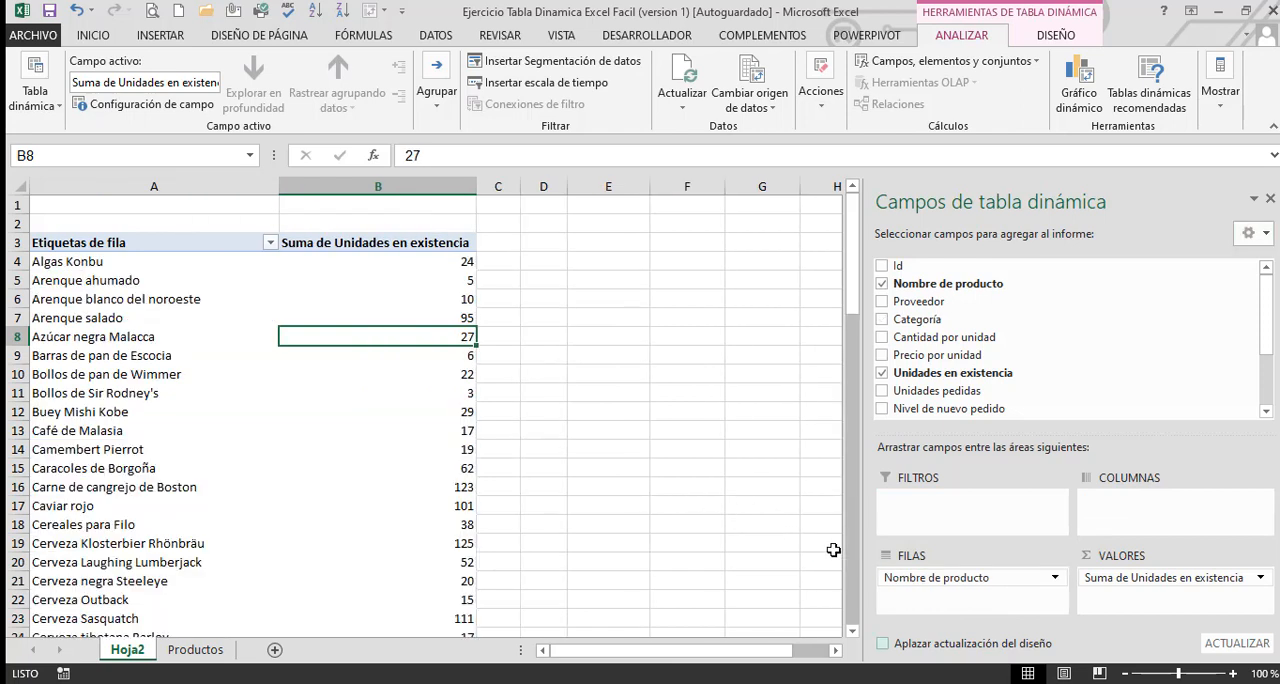
{"action": "left_click_drag", "start_coordinate": [910, 578], "coordinate": [781, 560]}
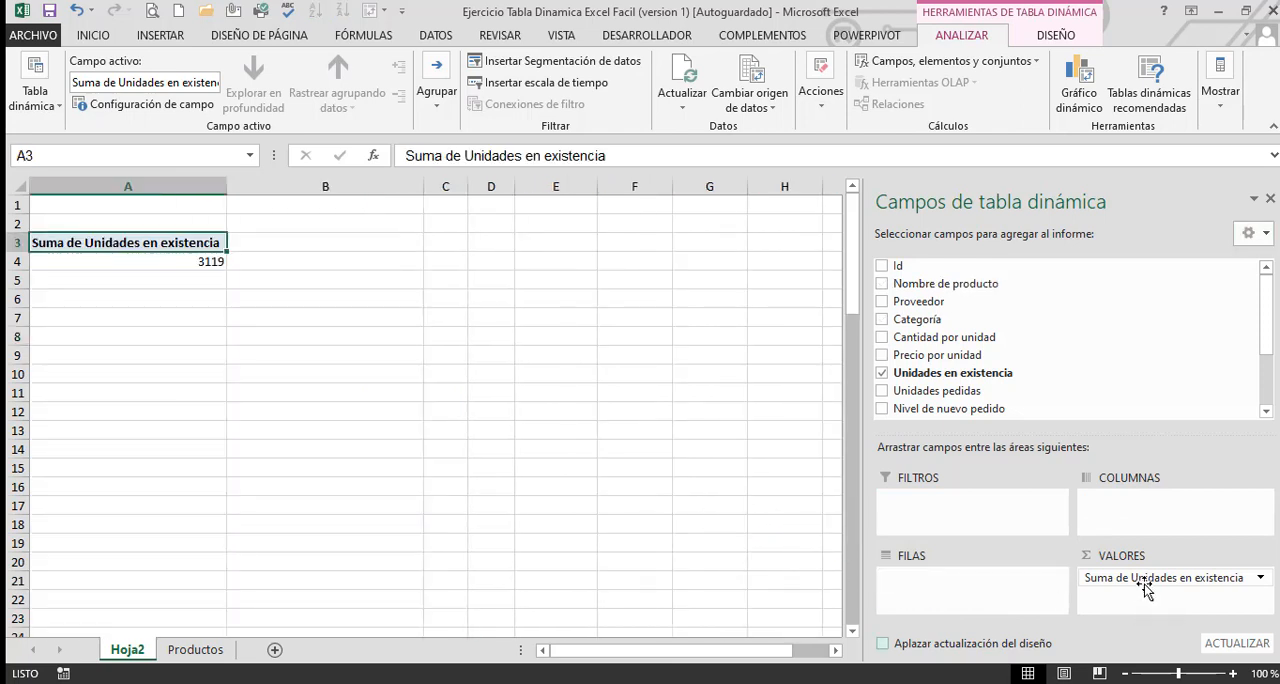
{"action": "left_click_drag", "start_coordinate": [1150, 578], "coordinate": [815, 520]}
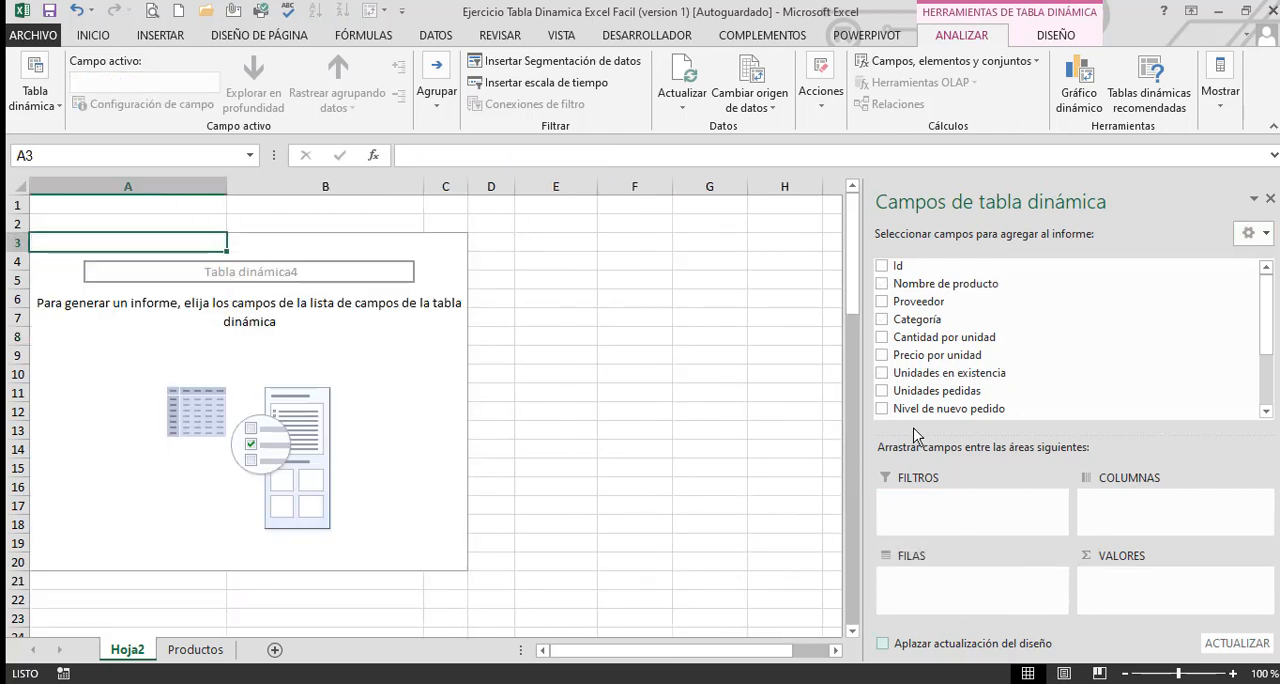
Add Proveedor as a row field of the empty pivot table, with Categoría below it
{"action": "left_click_drag", "start_coordinate": [922, 302], "coordinate": [982, 574]}
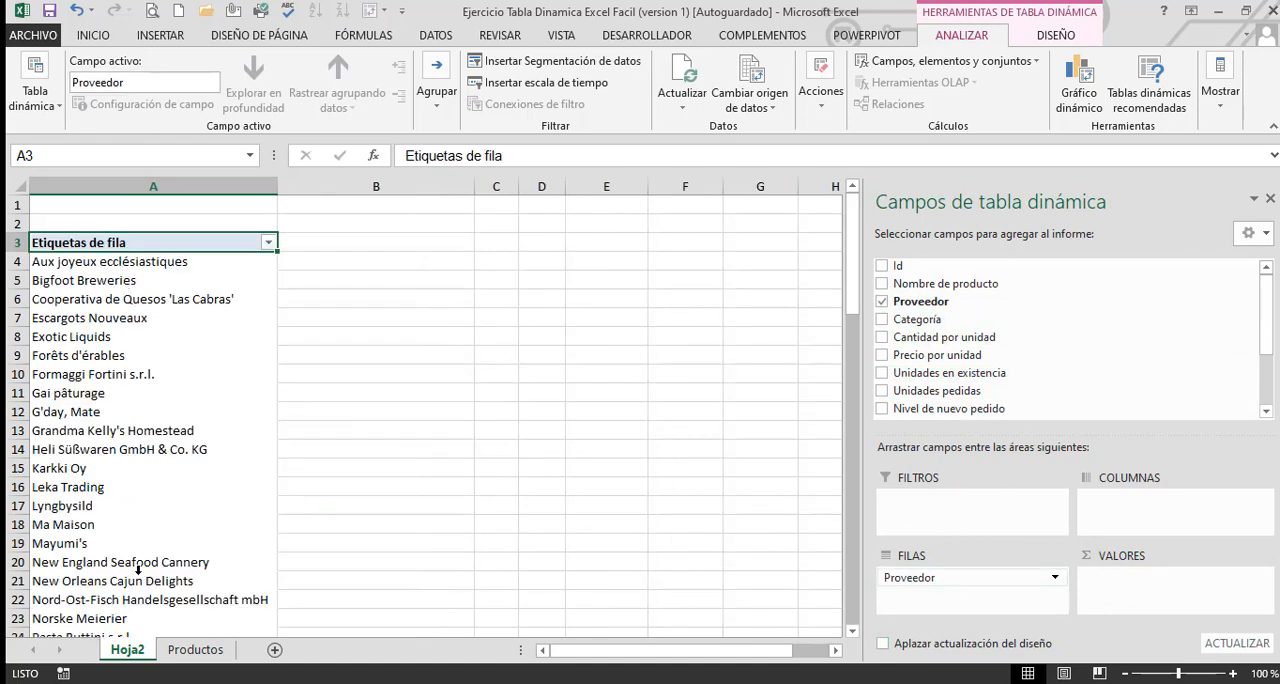
{"action": "left_click_drag", "start_coordinate": [925, 320], "coordinate": [983, 594]}
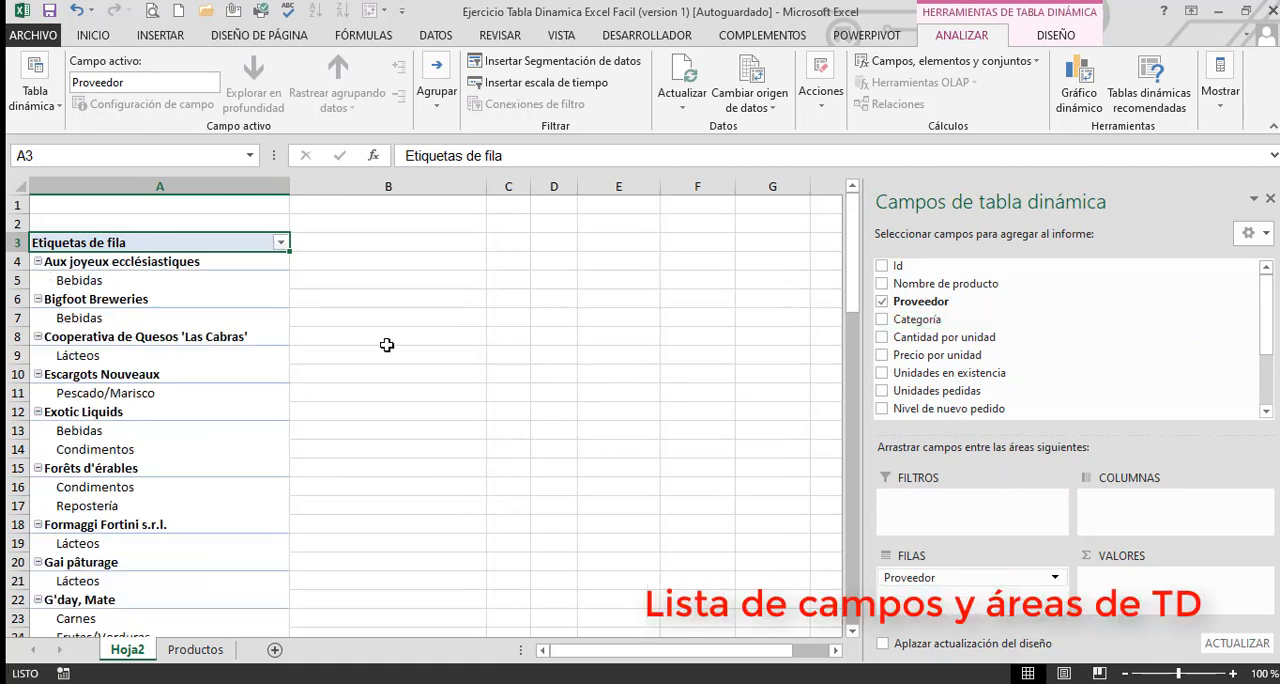
Set the pivot table's report layout to tabular form
{"action": "left_click", "coordinate": [122, 287]}
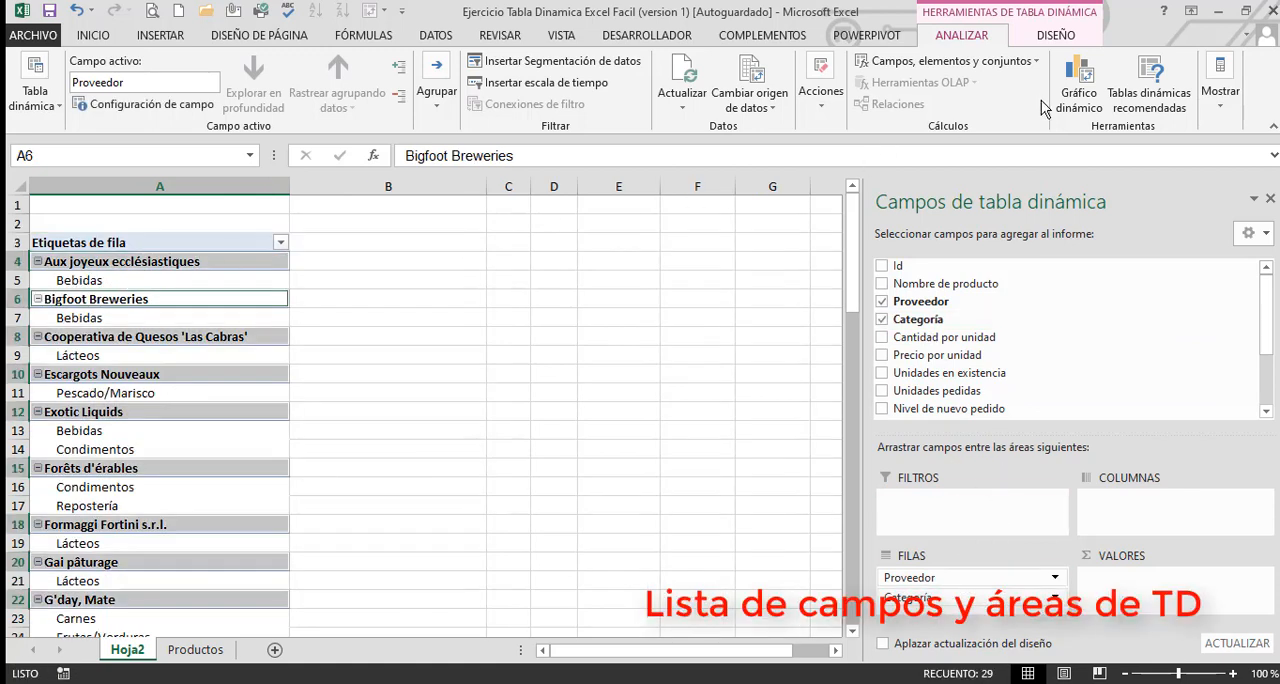
{"action": "left_click", "coordinate": [1045, 35]}
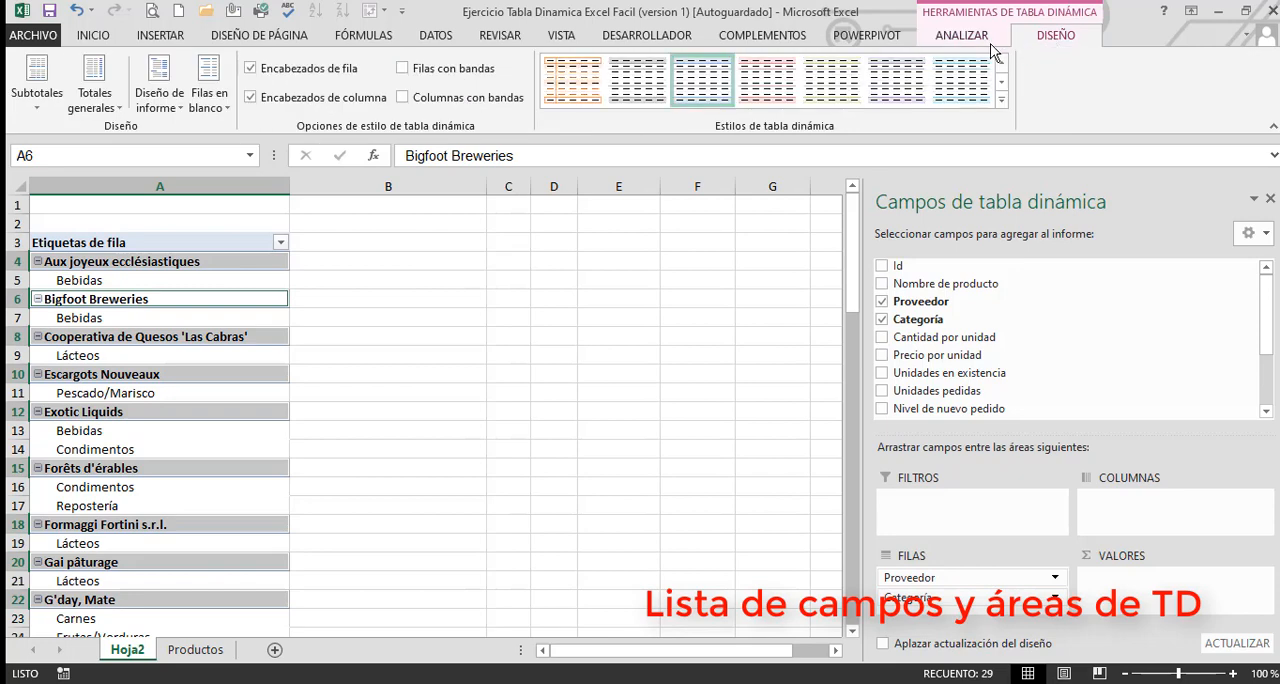
{"action": "left_click", "coordinate": [165, 108]}
{"action": "left_click", "coordinate": [230, 232]}
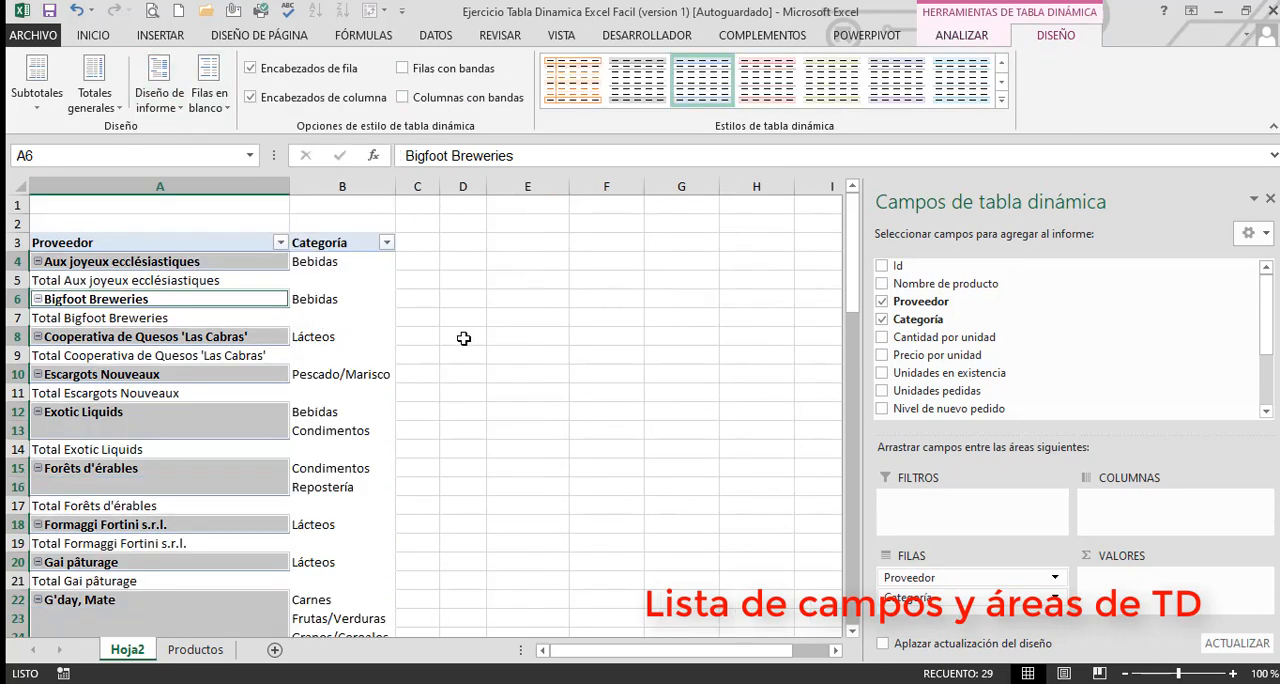
{"action": "left_click", "coordinate": [463, 338]}
Remove the Proveedor subtotal rows from the pivot table
{"action": "right_click", "coordinate": [119, 281]}
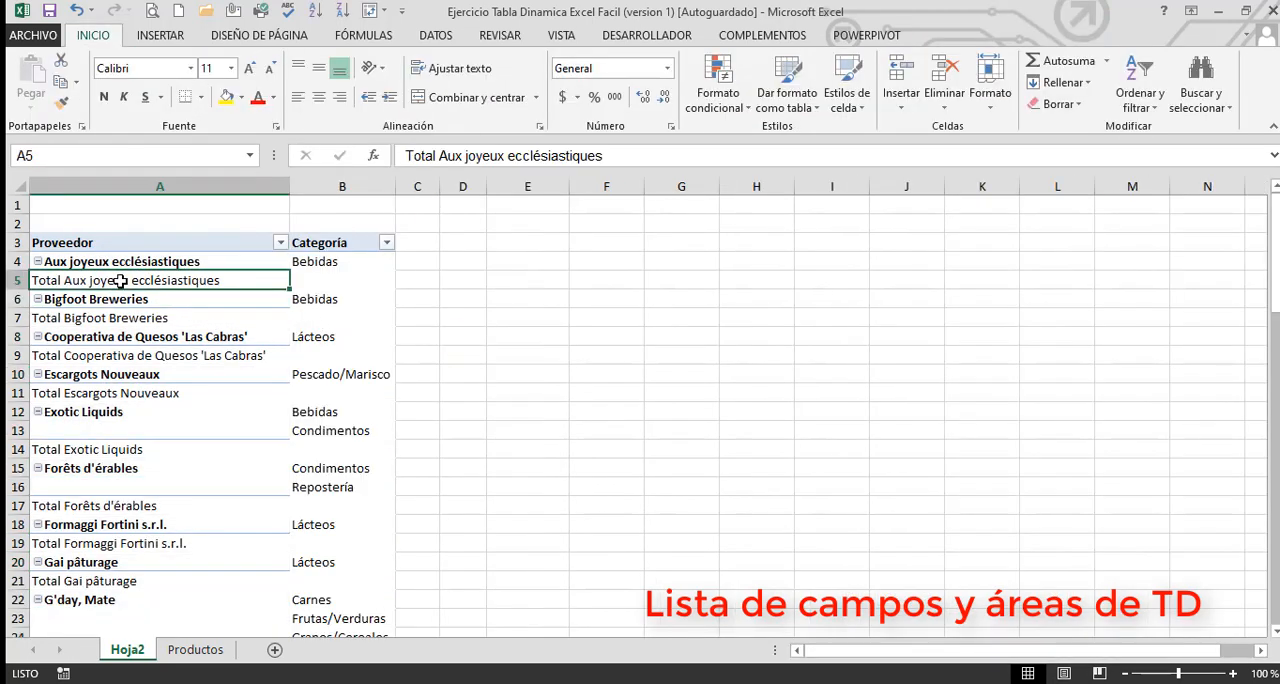
{"action": "left_click", "coordinate": [172, 413]}
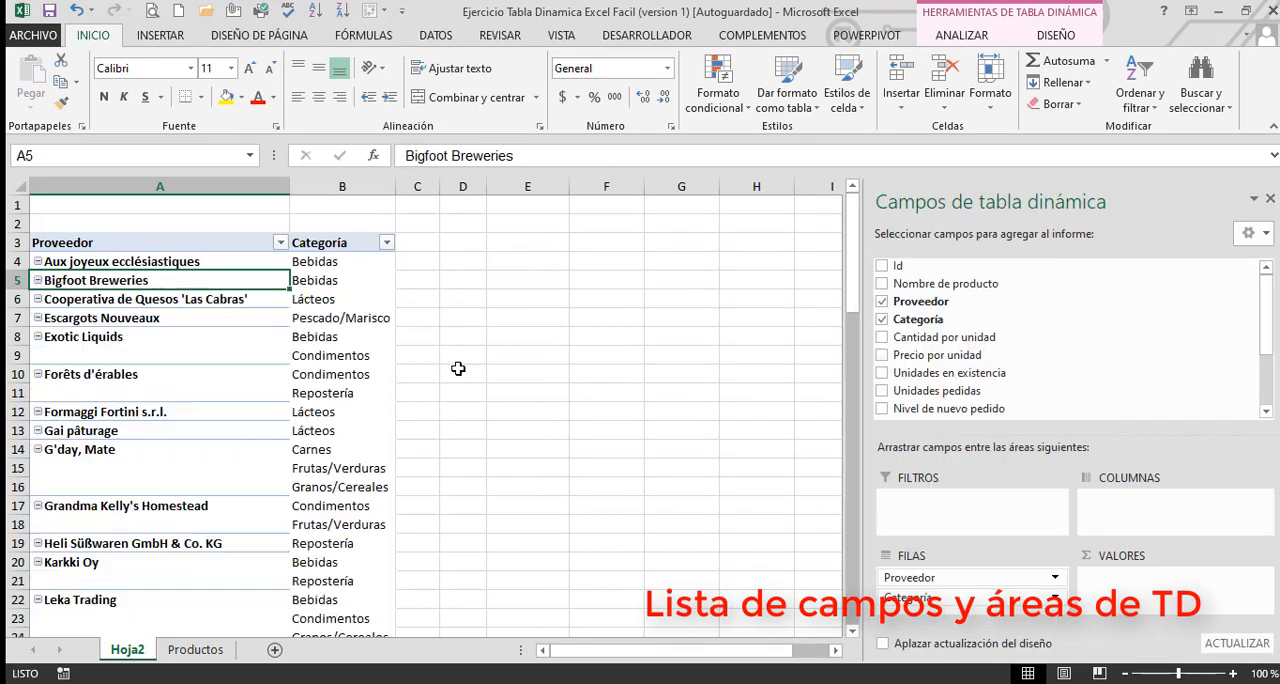
{"action": "left_click", "coordinate": [463, 355]}
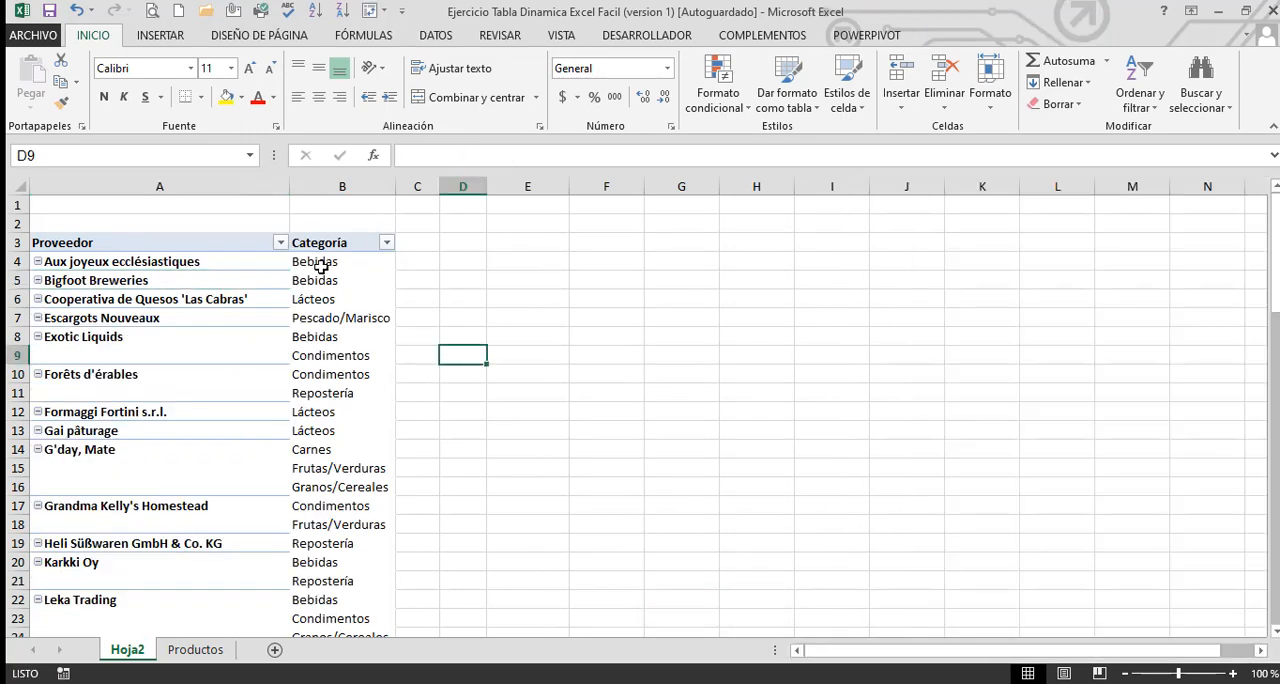
Add Precio por unidad as a third row field below Categoría and look through the resulting rows
{"action": "left_click", "coordinate": [326, 338]}
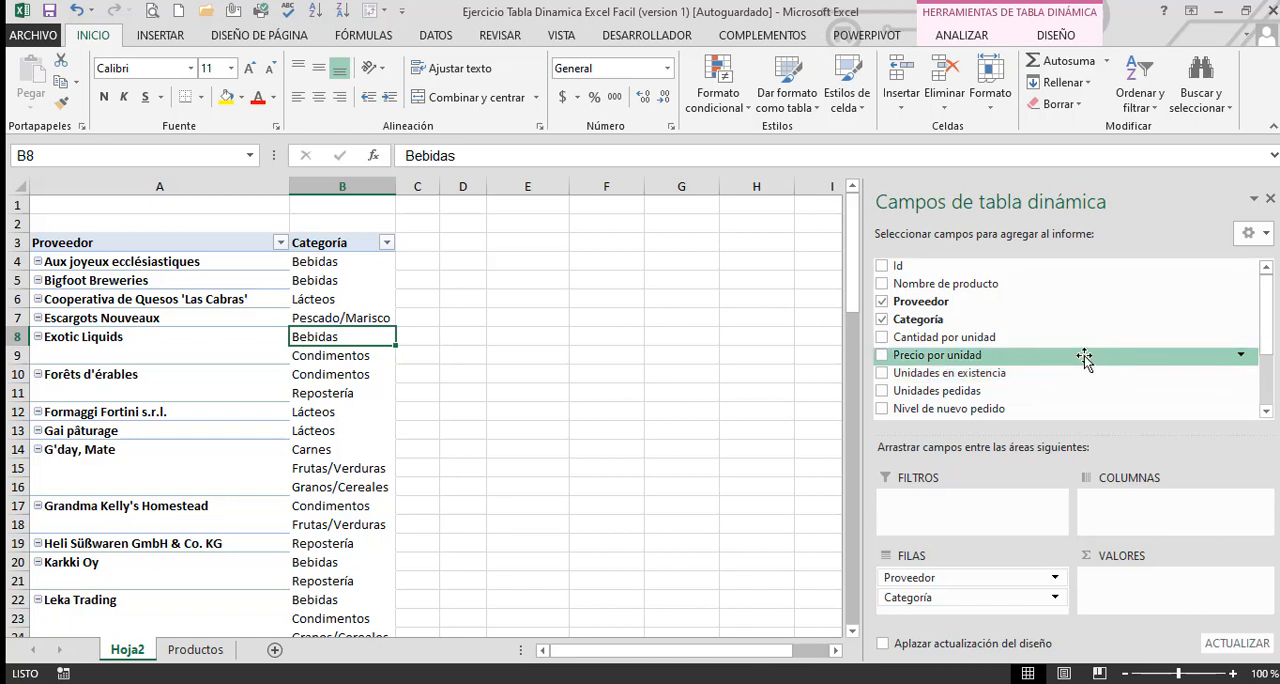
{"action": "left_click_drag", "start_coordinate": [1085, 358], "coordinate": [958, 618]}
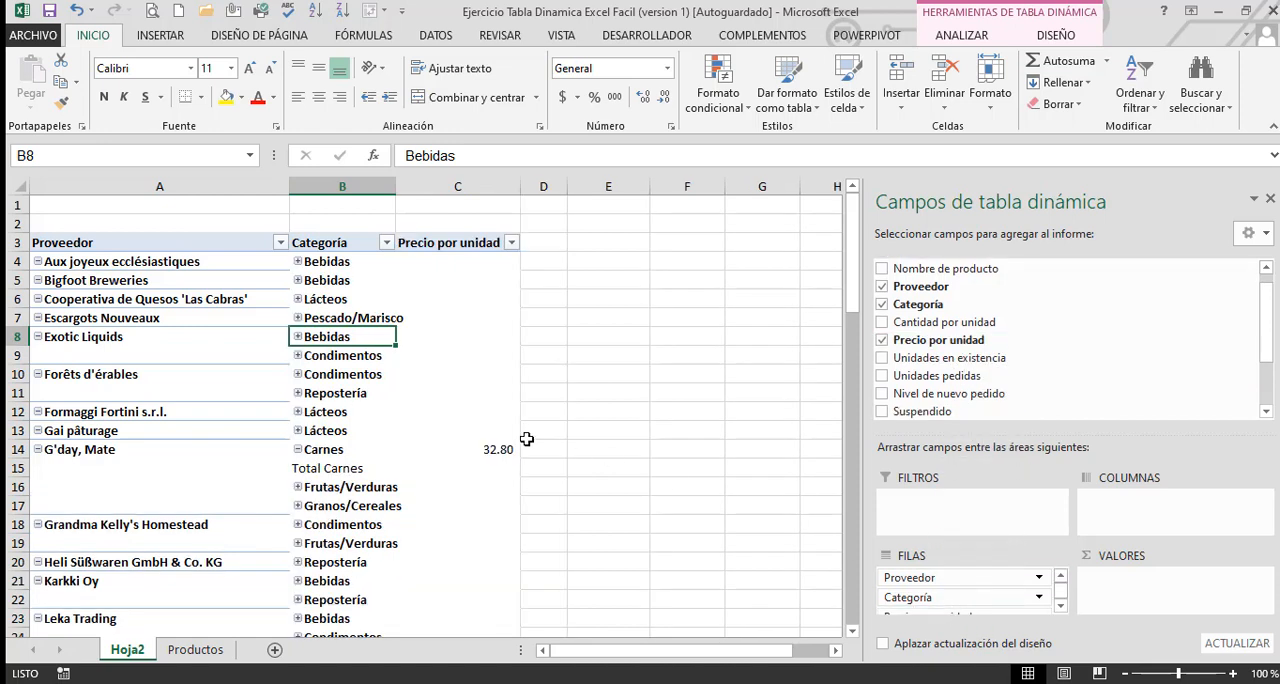
{"action": "left_click", "coordinate": [563, 482]}
{"action": "scroll", "coordinate": [843, 535], "scroll_direction": "down", "scroll_amount": 3}
{"action": "scroll", "coordinate": [574, 443], "scroll_direction": "up", "scroll_amount": 3}
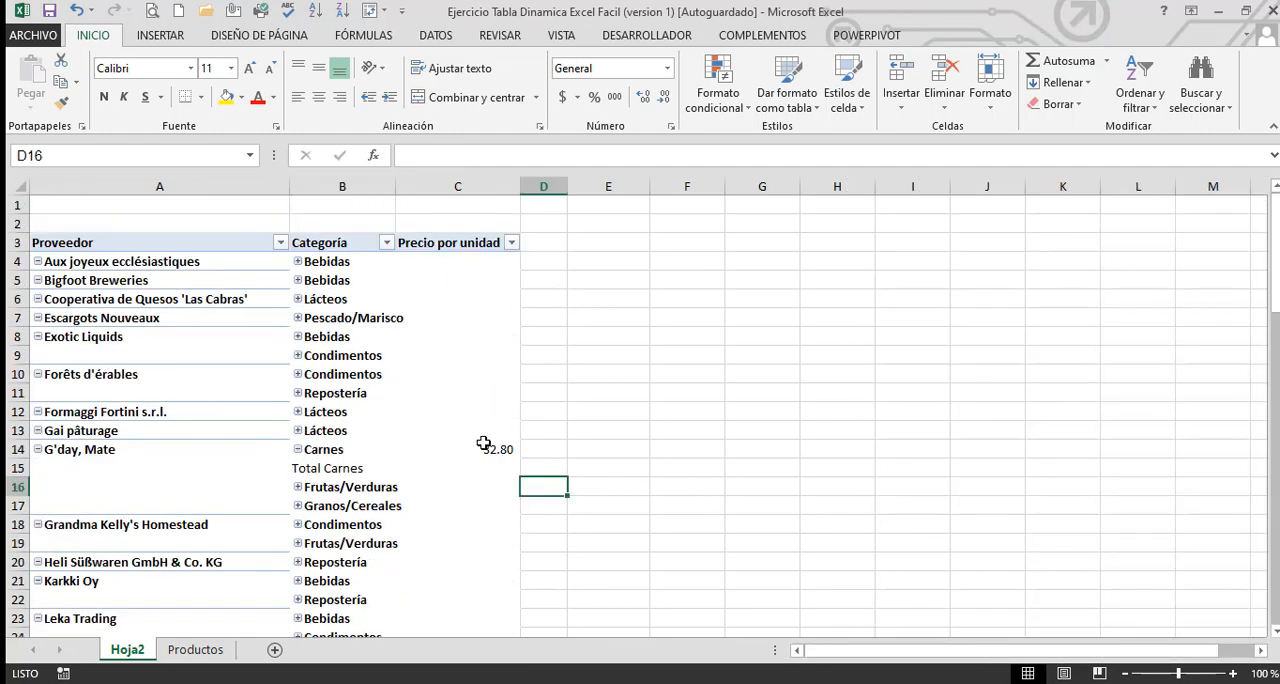
Move Precio por unidad from the row fields to the values area so it is summed
{"action": "left_click", "coordinate": [483, 458]}
{"action": "left_click", "coordinate": [500, 449]}
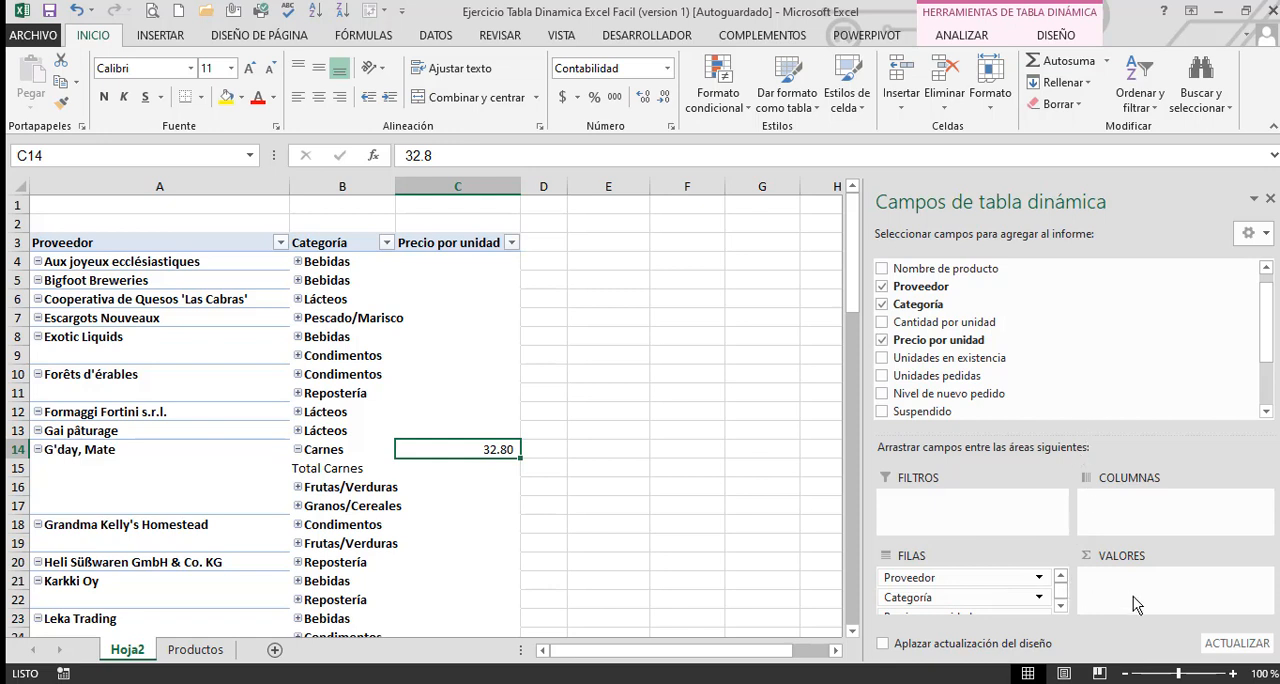
{"action": "left_click_drag", "start_coordinate": [977, 617], "coordinate": [1142, 598]}
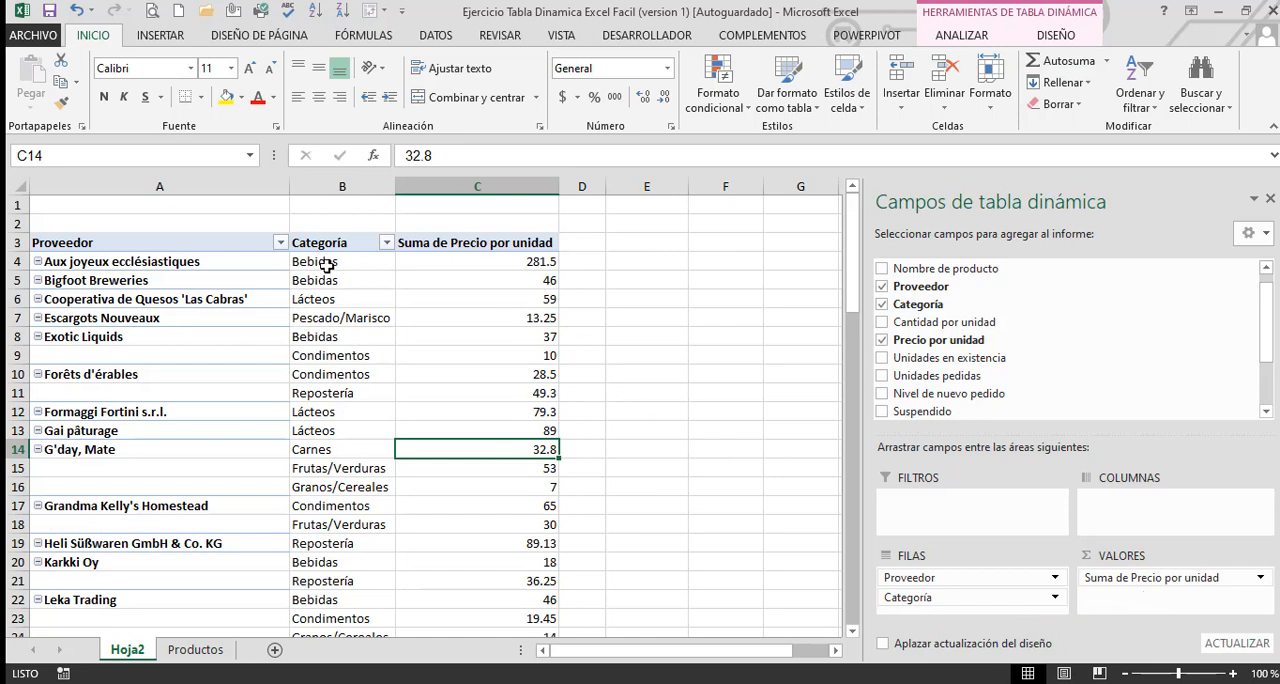
{"action": "left_click", "coordinate": [480, 262]}
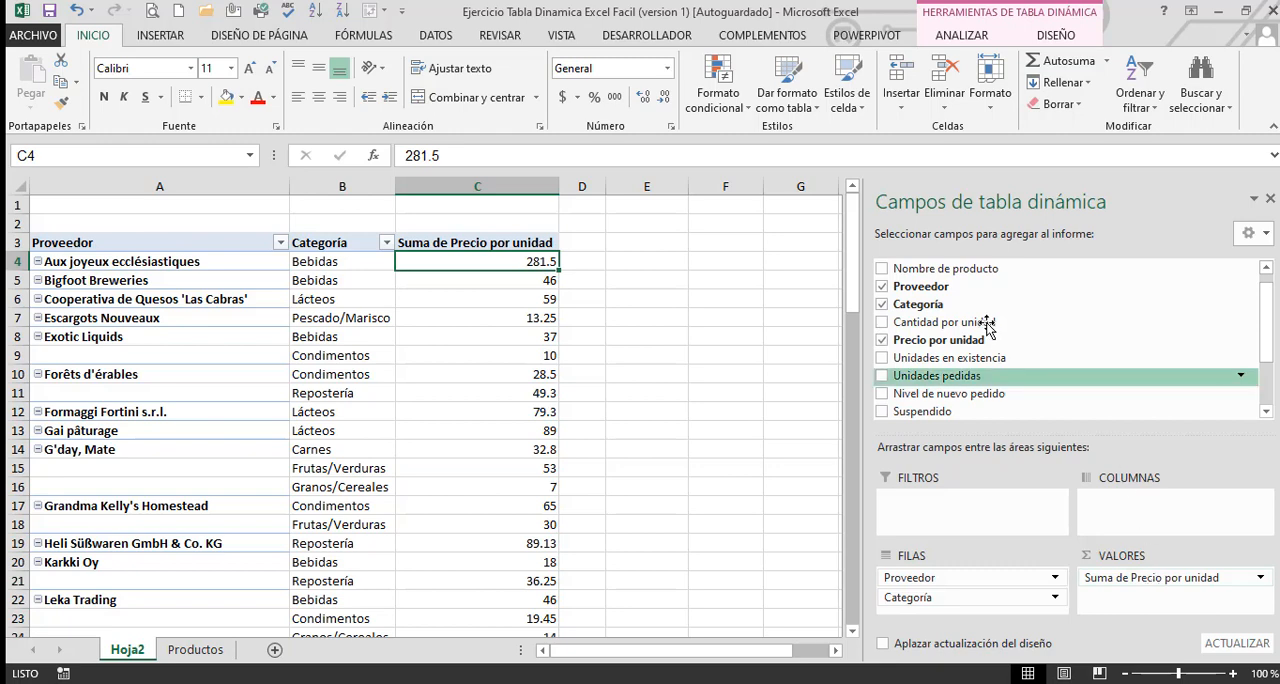
Add Mes as the column field of the pivot table and examine the month and grand total columns
{"action": "scroll", "coordinate": [986, 322], "scroll_direction": "down", "scroll_amount": 2}
{"action": "left_click_drag", "start_coordinate": [1263, 329], "coordinate": [1255, 232]}
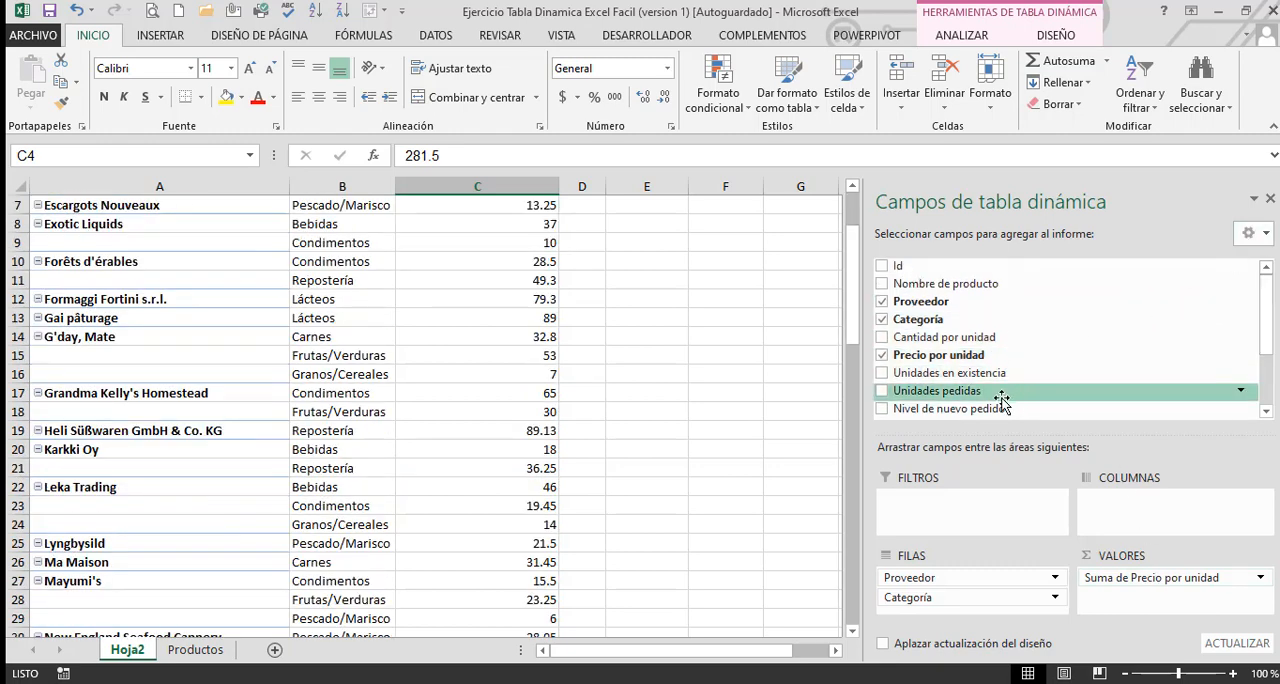
{"action": "scroll", "coordinate": [1110, 372], "scroll_direction": "down", "scroll_amount": 3}
{"action": "left_click_drag", "start_coordinate": [1263, 341], "coordinate": [1265, 389]}
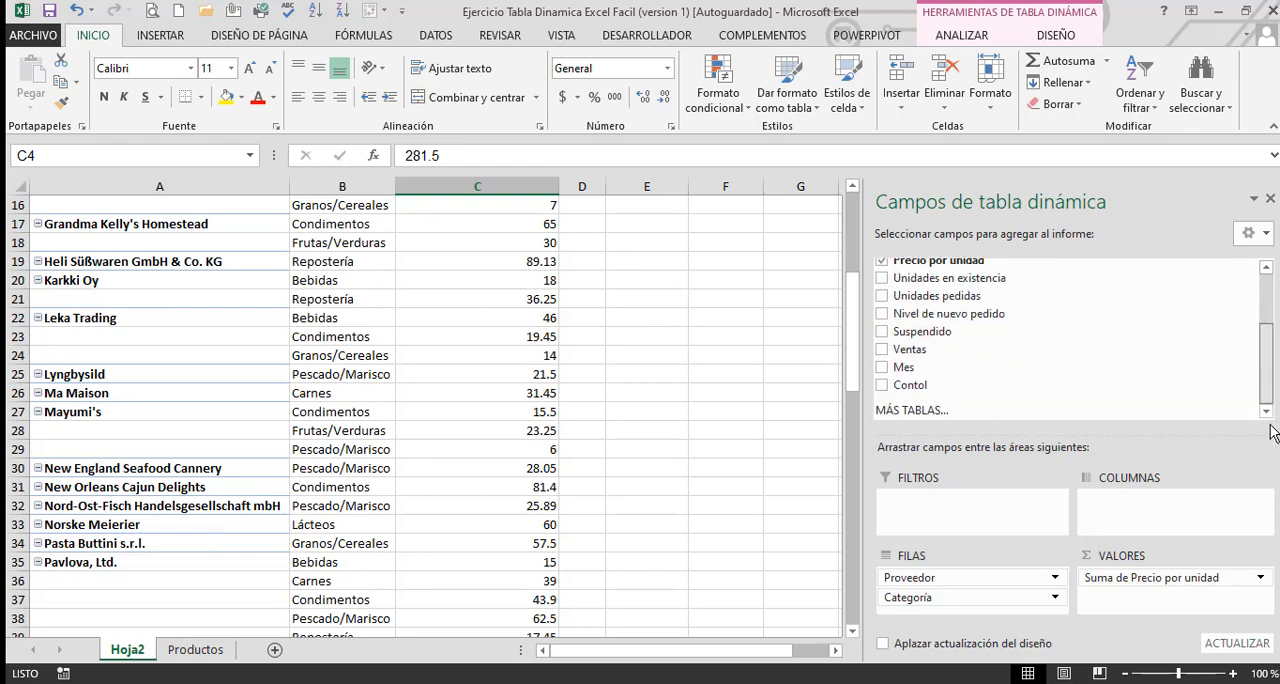
{"action": "left_click_drag", "start_coordinate": [905, 367], "coordinate": [1096, 500]}
{"action": "scroll", "coordinate": [722, 438], "scroll_direction": "up", "scroll_amount": 5}
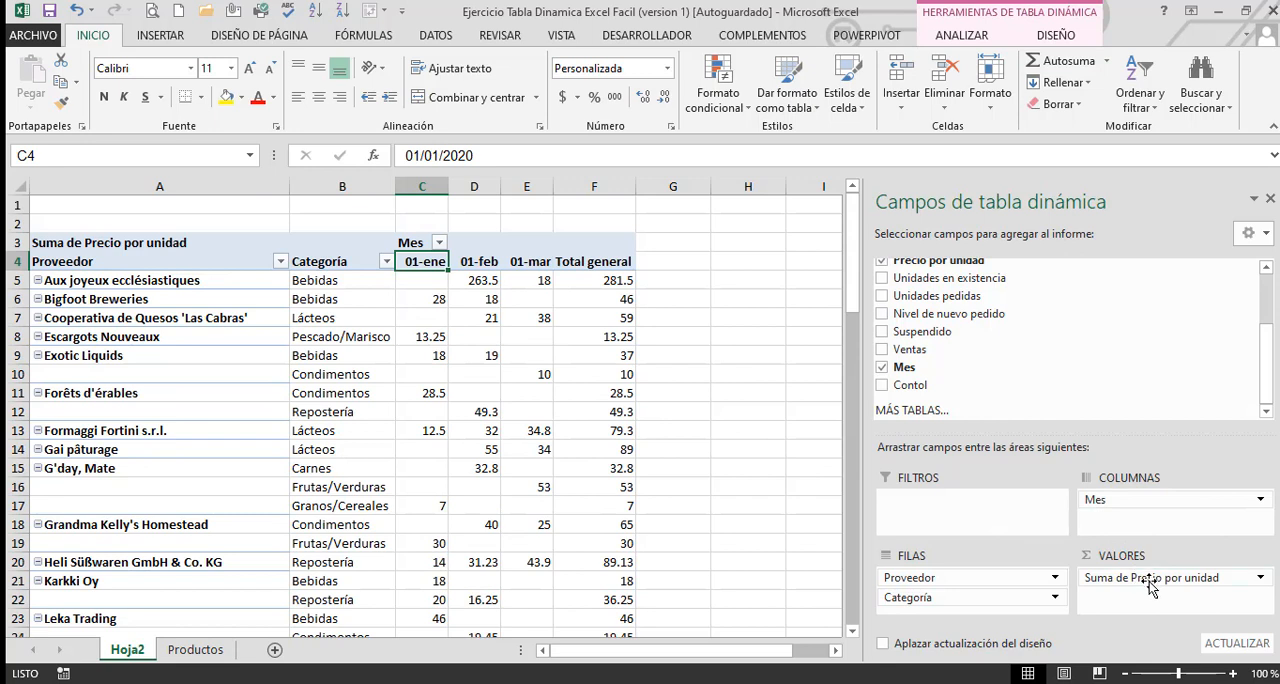
{"action": "left_click", "coordinate": [425, 186]}
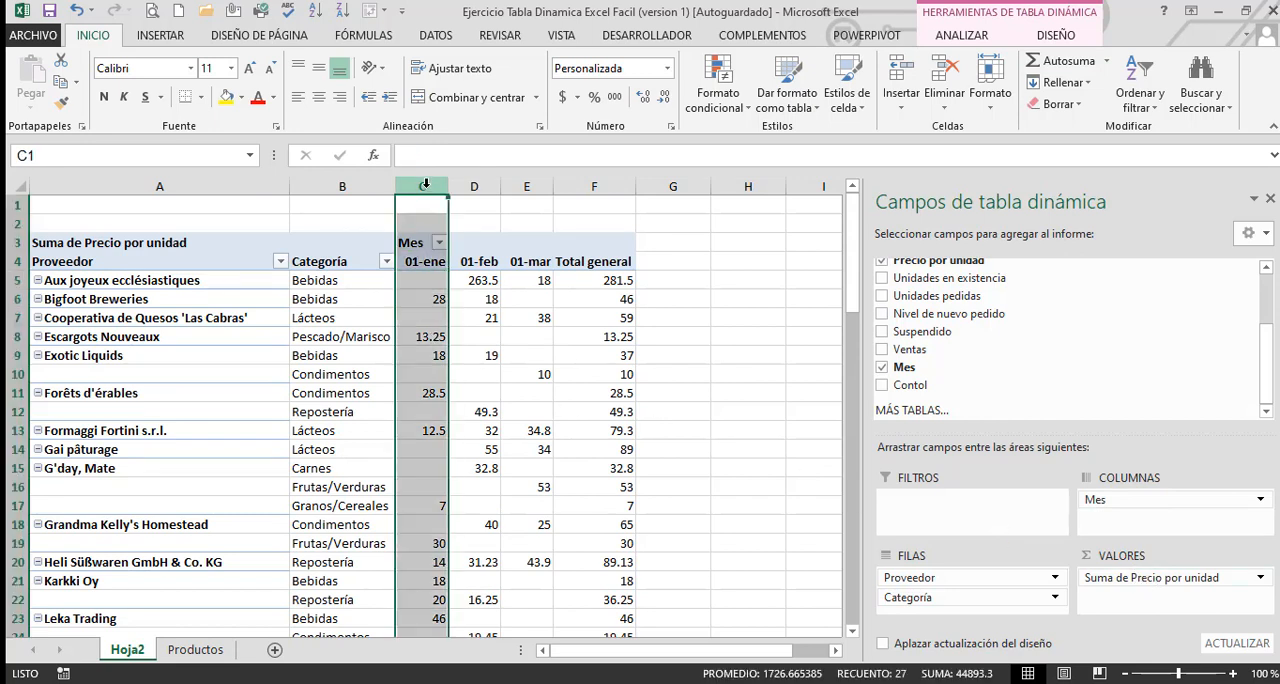
{"action": "mouse_move", "coordinate": [437, 189]}
{"action": "left_mouse_down"}
{"action": "mouse_move", "coordinate": [580, 186]}
{"action": "mouse_move", "coordinate": [422, 192]}
{"action": "left_mouse_up"}
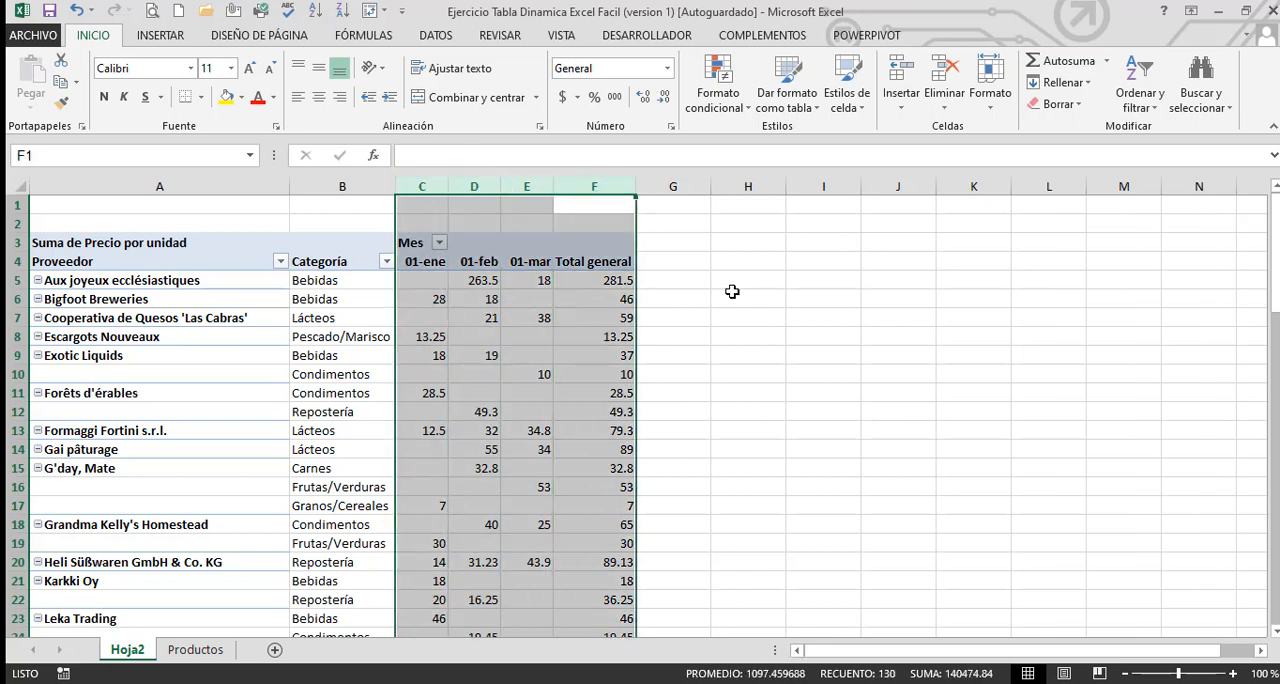
{"action": "left_click", "coordinate": [732, 292]}
{"action": "left_click", "coordinate": [606, 316]}
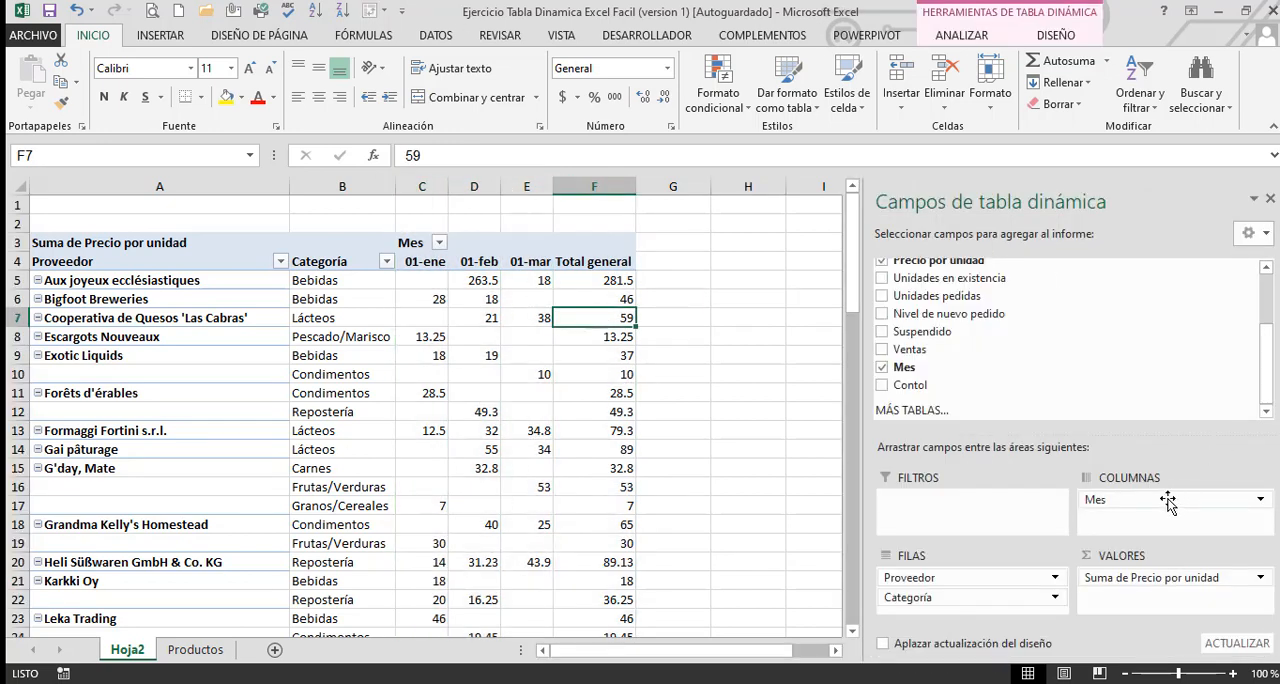
Move Mes from the column fields to the row fields below Categoría and examine its new column
{"action": "left_click_drag", "start_coordinate": [1122, 508], "coordinate": [945, 612]}
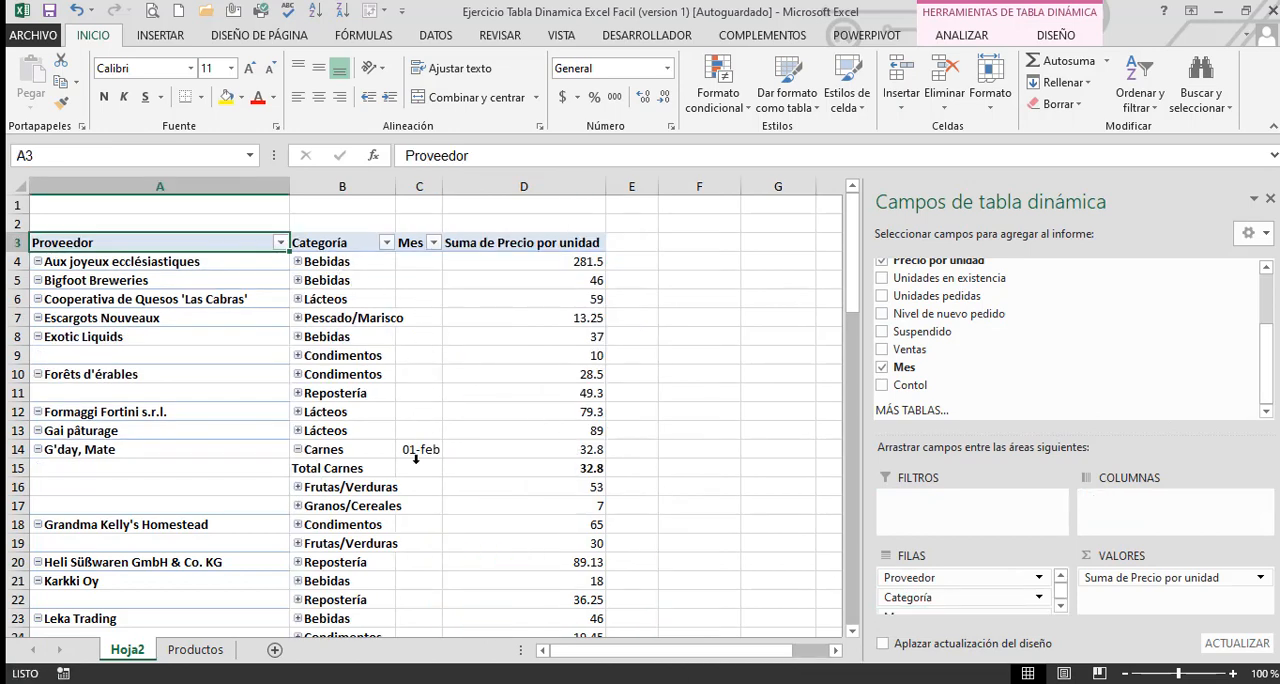
{"action": "left_click", "coordinate": [425, 186]}
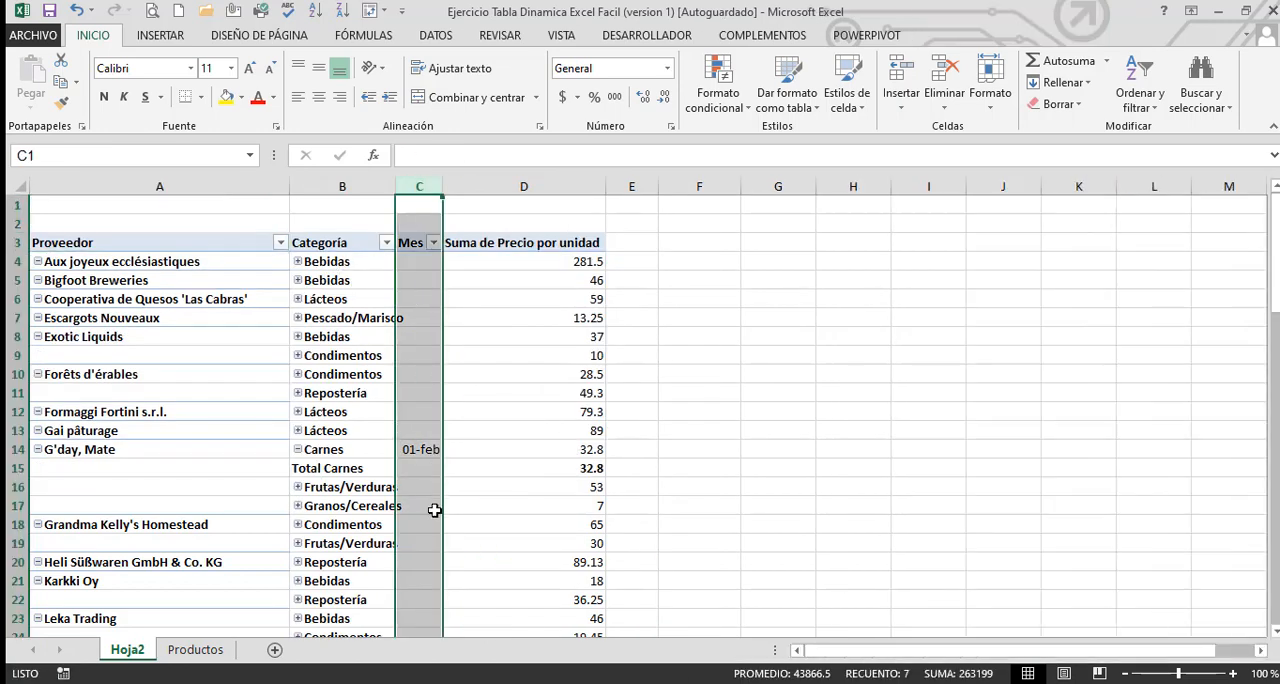
{"action": "scroll", "coordinate": [421, 411], "scroll_direction": "down", "scroll_amount": 2}
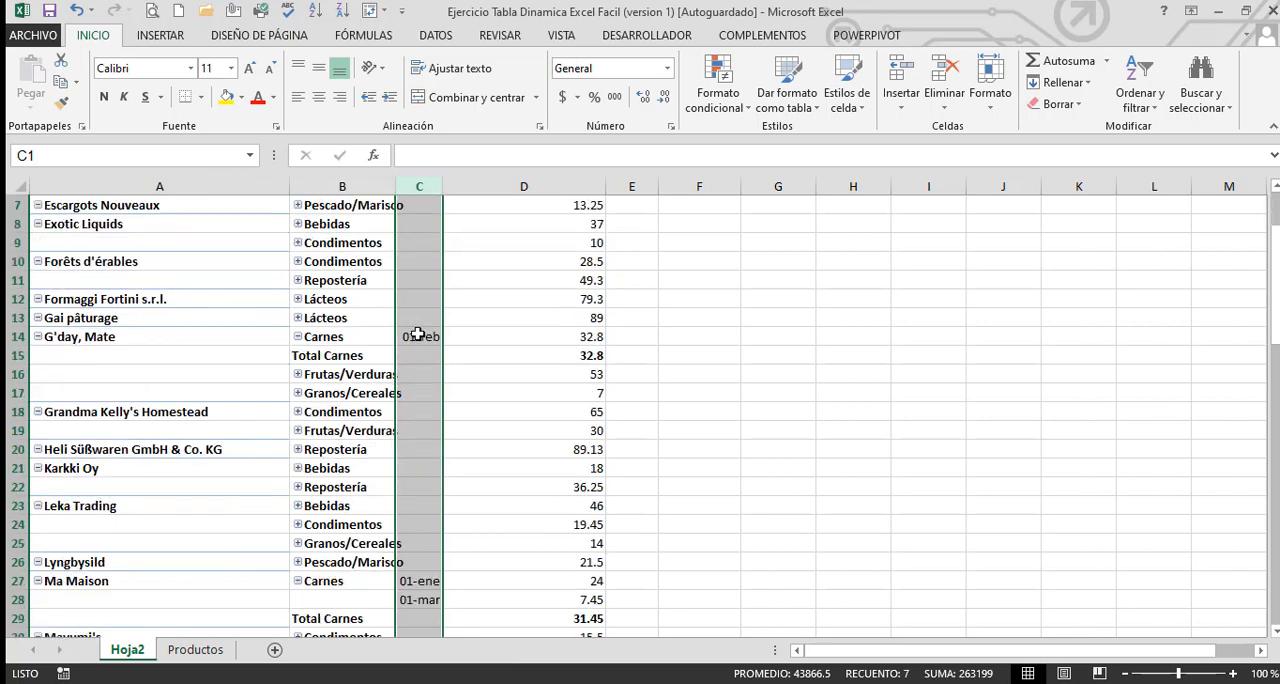
{"action": "scroll", "coordinate": [418, 337], "scroll_direction": "up", "scroll_amount": 2}
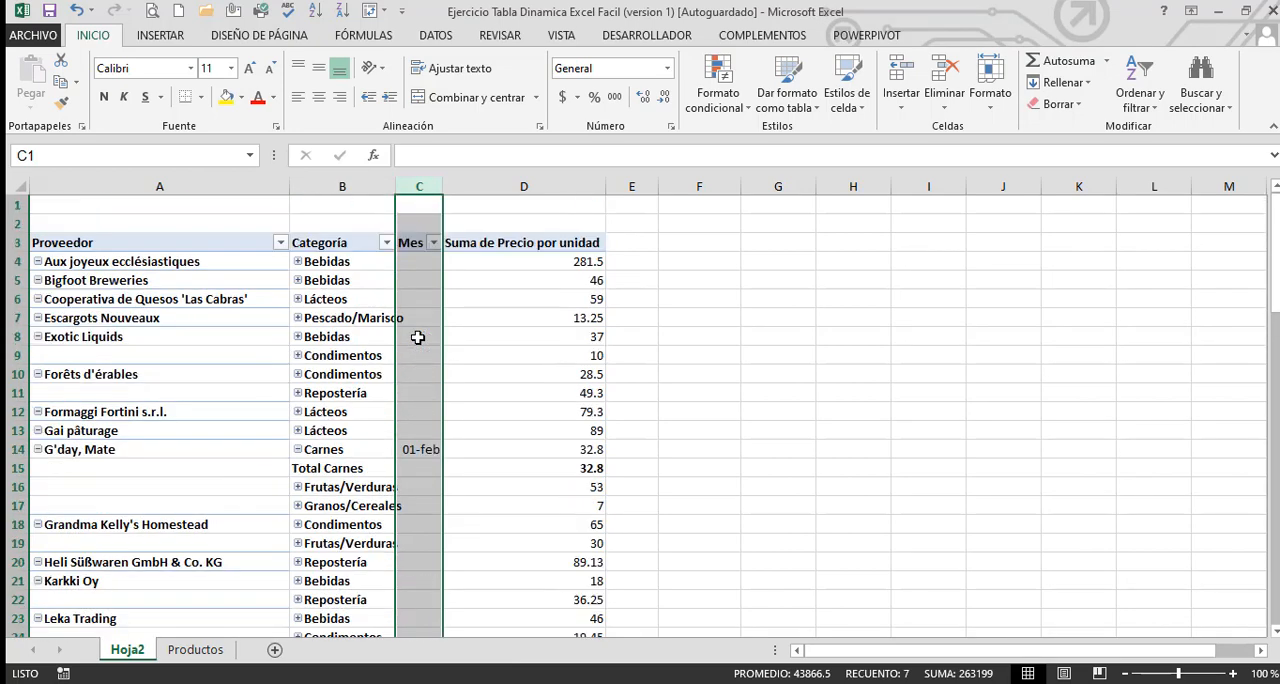
Move Mes from the row fields back to the column fields and examine the monthly price columns
{"action": "left_click_drag", "start_coordinate": [418, 264], "coordinate": [425, 449]}
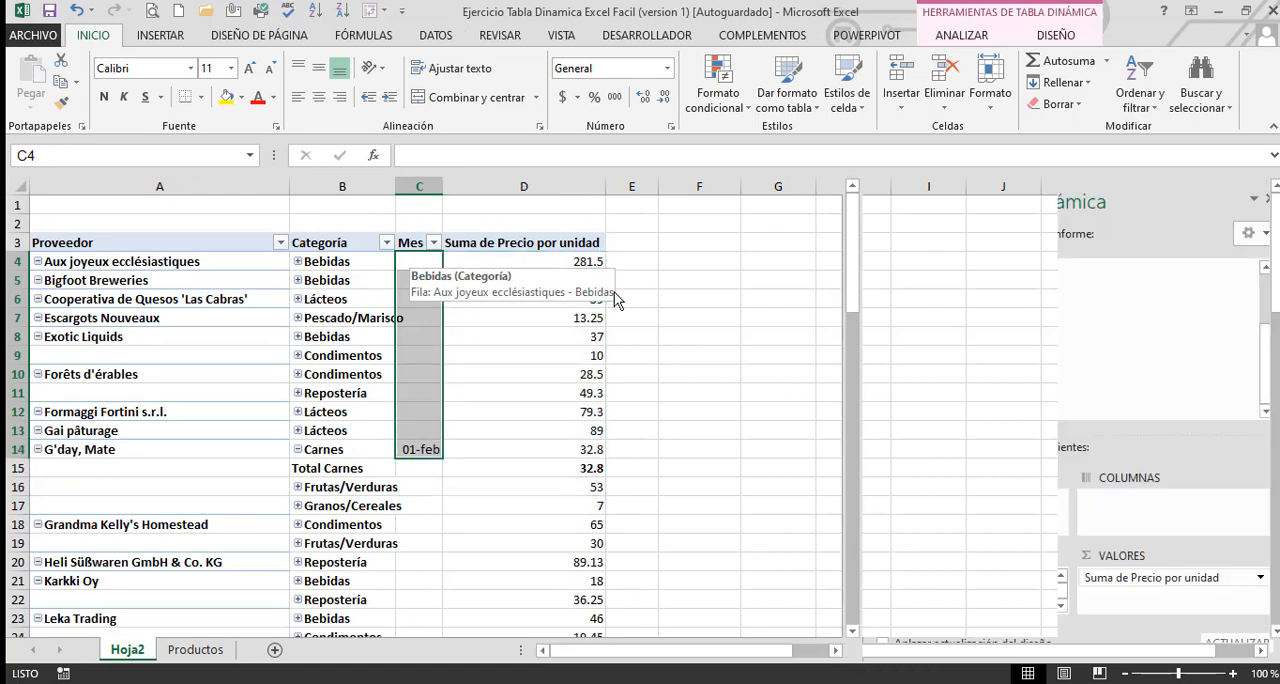
{"action": "left_click", "coordinate": [737, 257]}
{"action": "left_click_drag", "start_coordinate": [586, 260], "coordinate": [583, 449]}
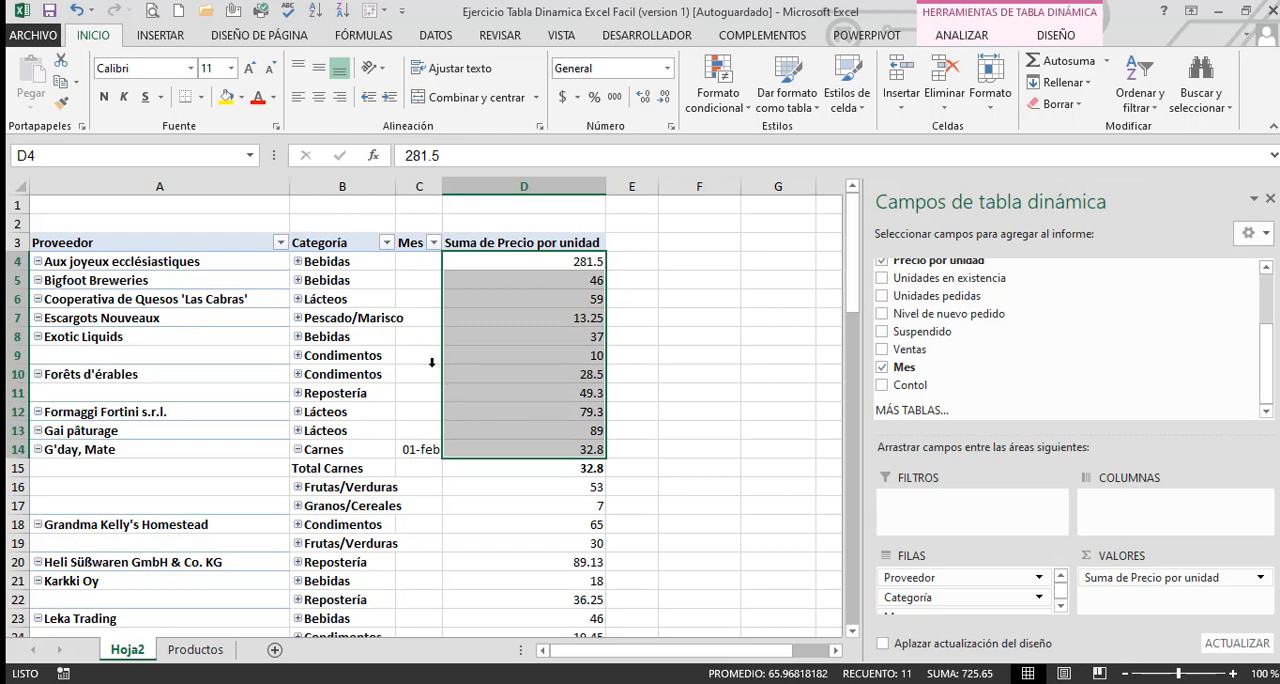
{"action": "left_click", "coordinate": [432, 362]}
{"action": "left_click", "coordinate": [796, 524]}
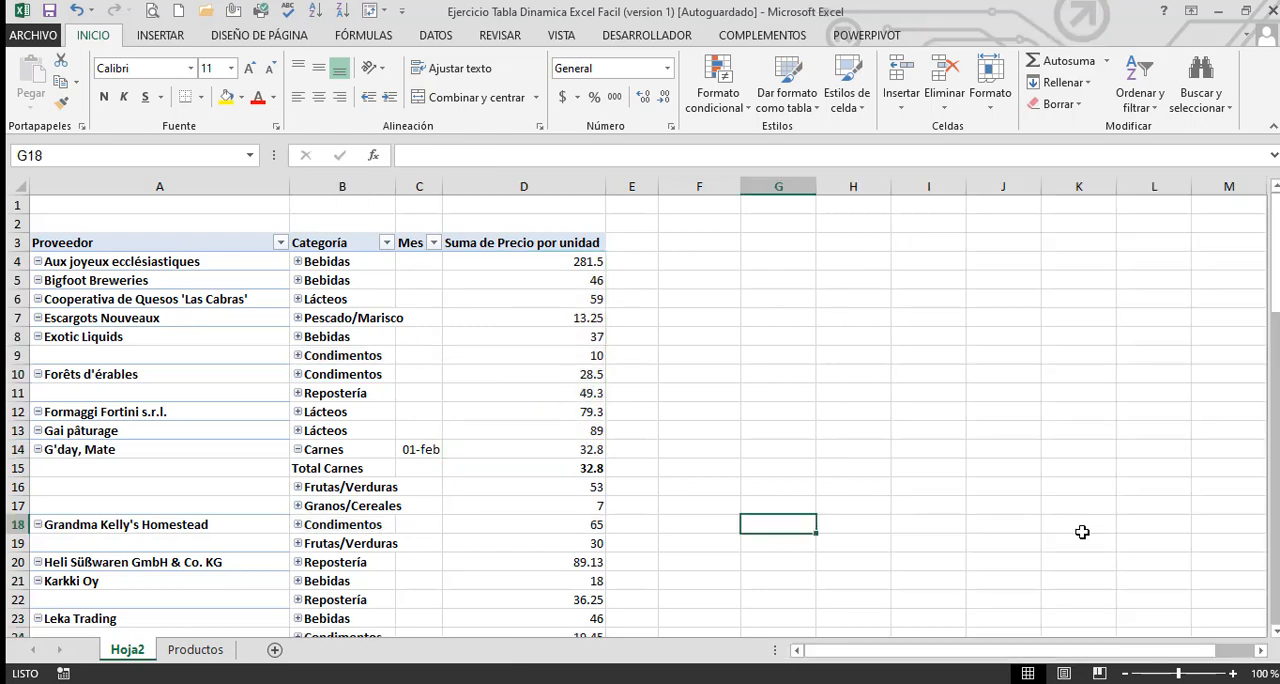
{"action": "left_click", "coordinate": [474, 449]}
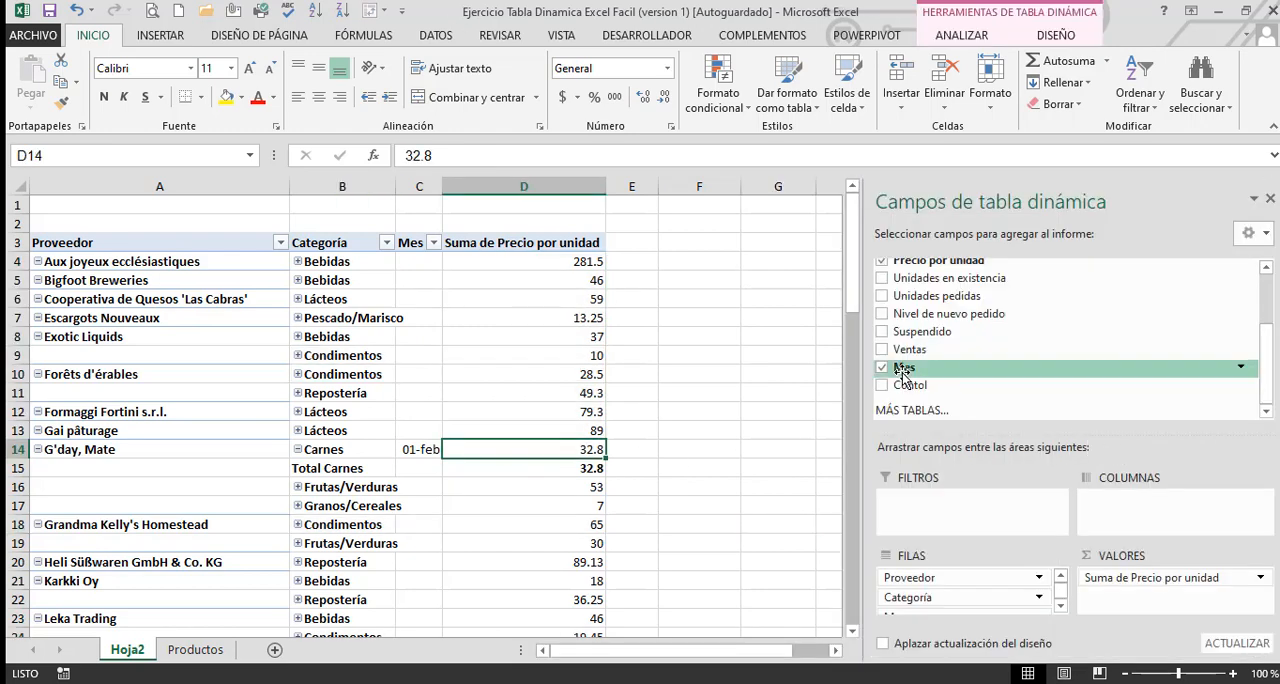
{"action": "left_click_drag", "start_coordinate": [903, 371], "coordinate": [1120, 512]}
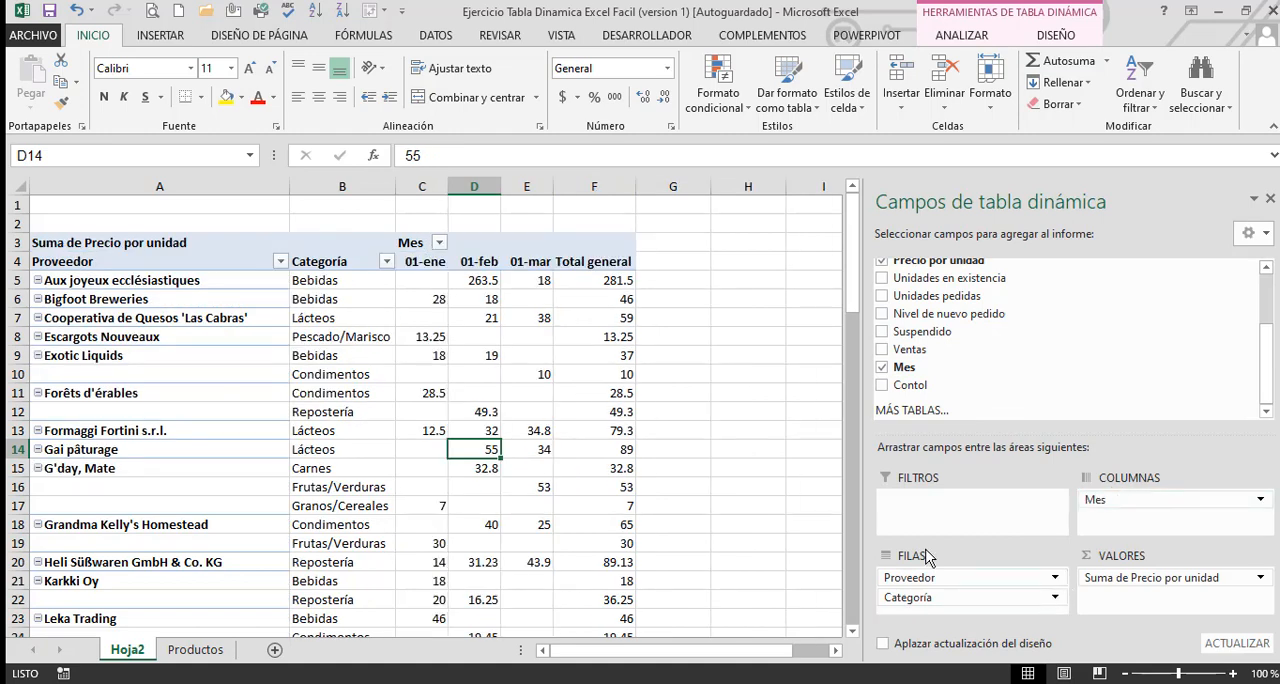
{"action": "left_click", "coordinate": [677, 430]}
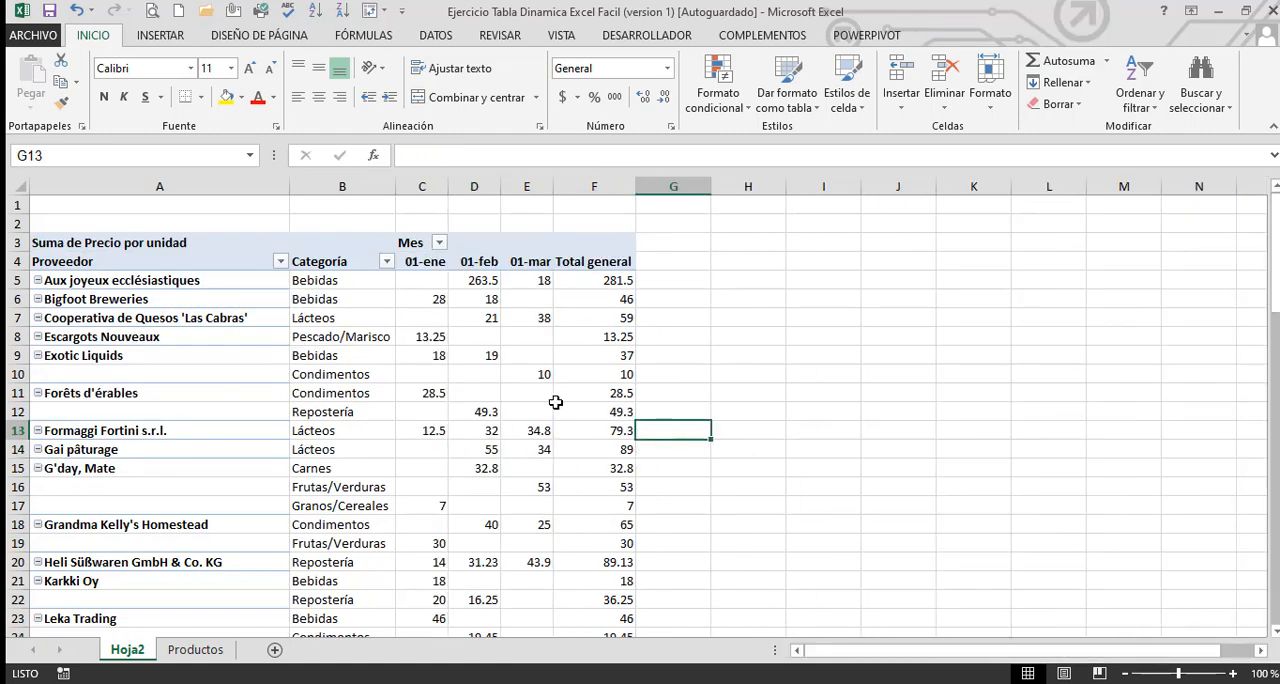
{"action": "left_click_drag", "start_coordinate": [556, 404], "coordinate": [530, 393]}
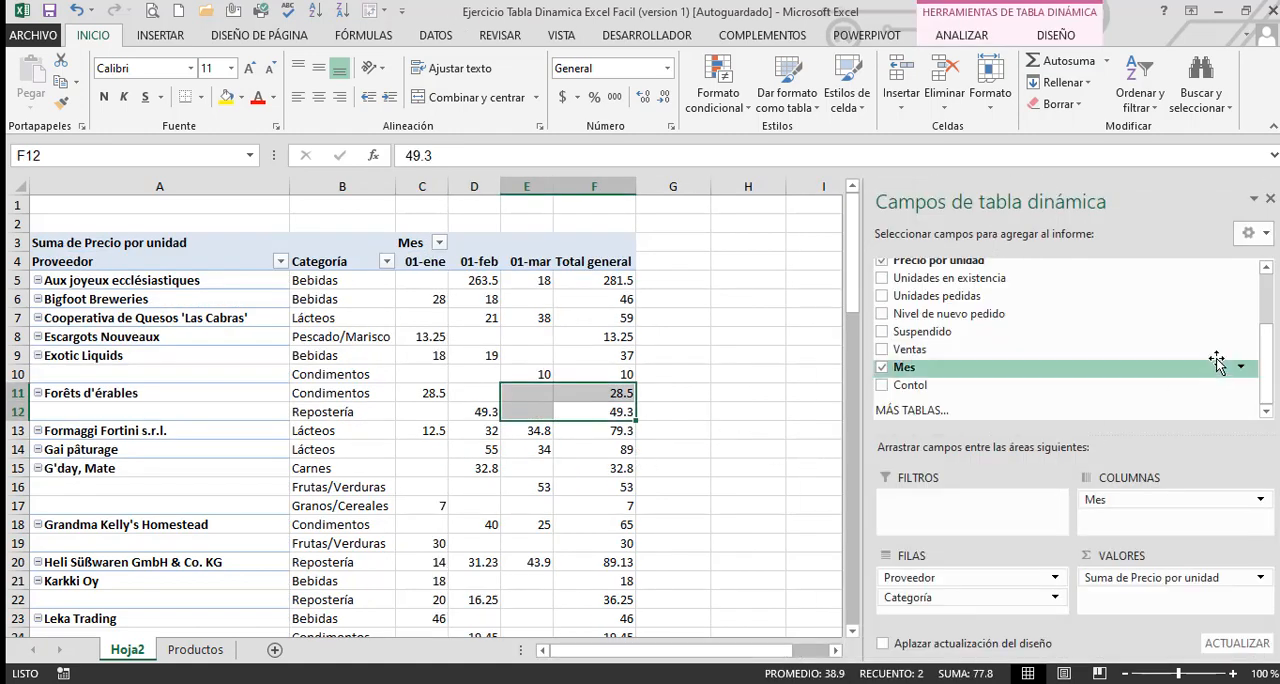
Add Nombre de producto as a row field above Categoría and move Proveedor from the row fields to the report filter
{"action": "left_click_drag", "start_coordinate": [1267, 363], "coordinate": [1268, 320]}
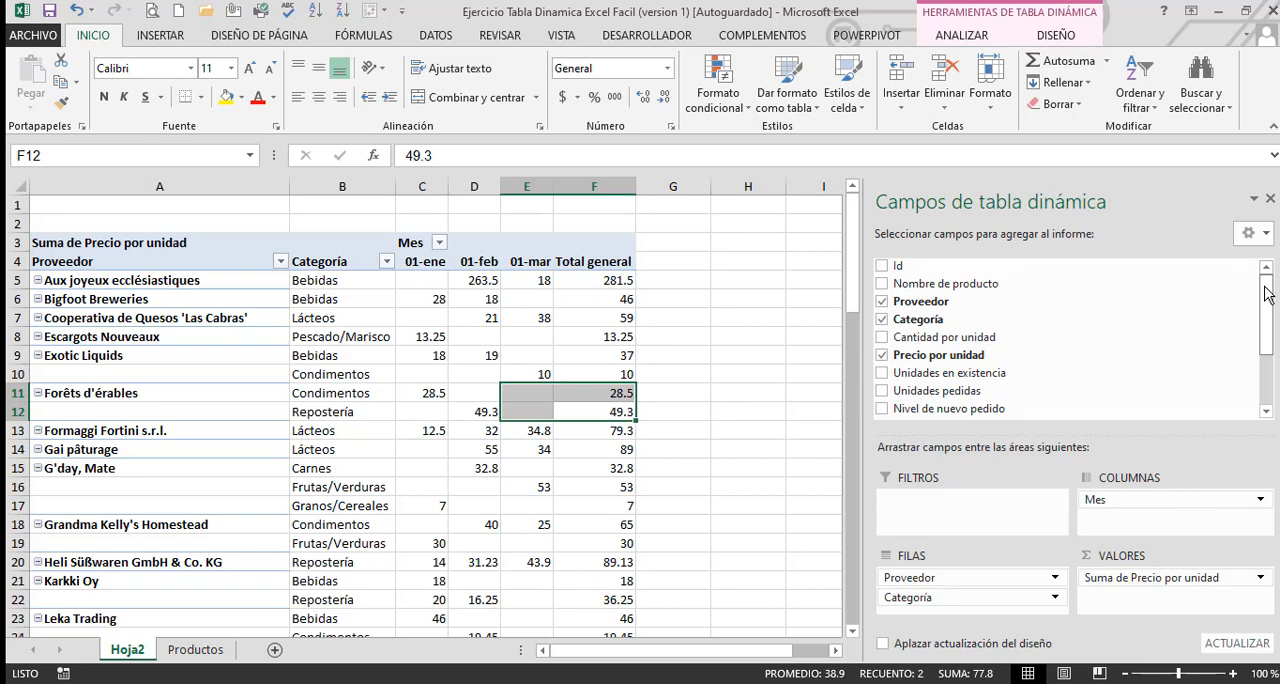
{"action": "left_click", "coordinate": [688, 426]}
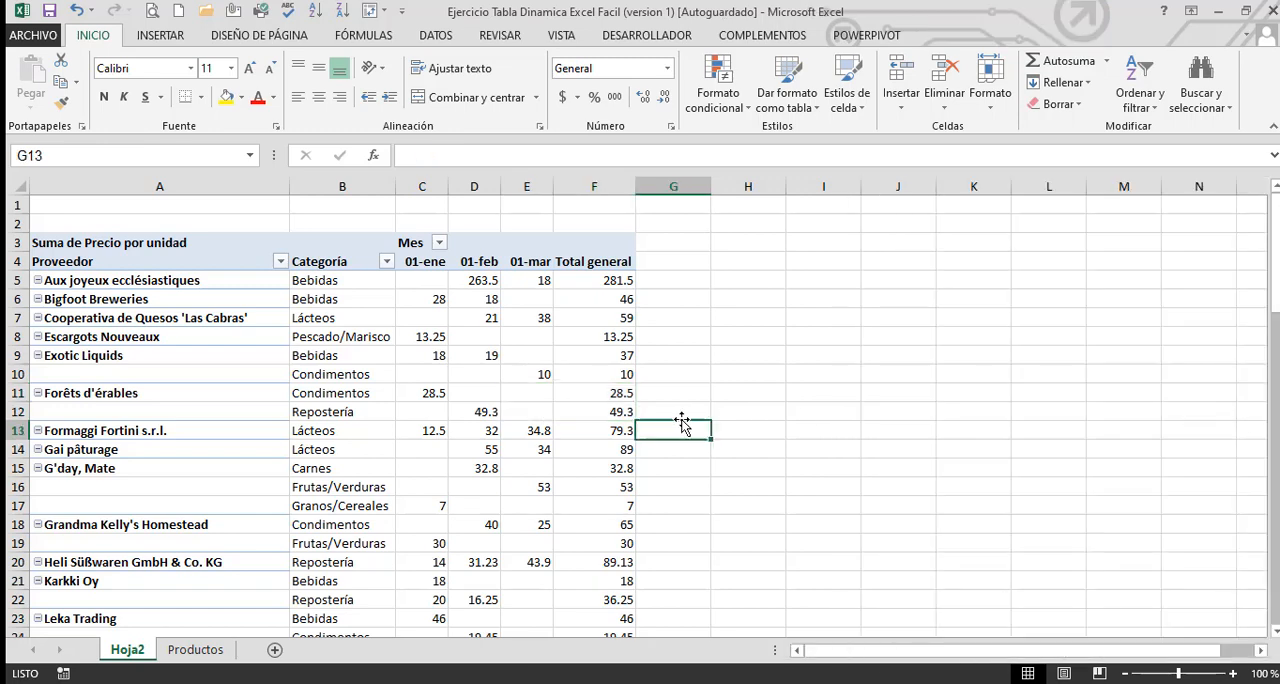
{"action": "left_click", "coordinate": [577, 392]}
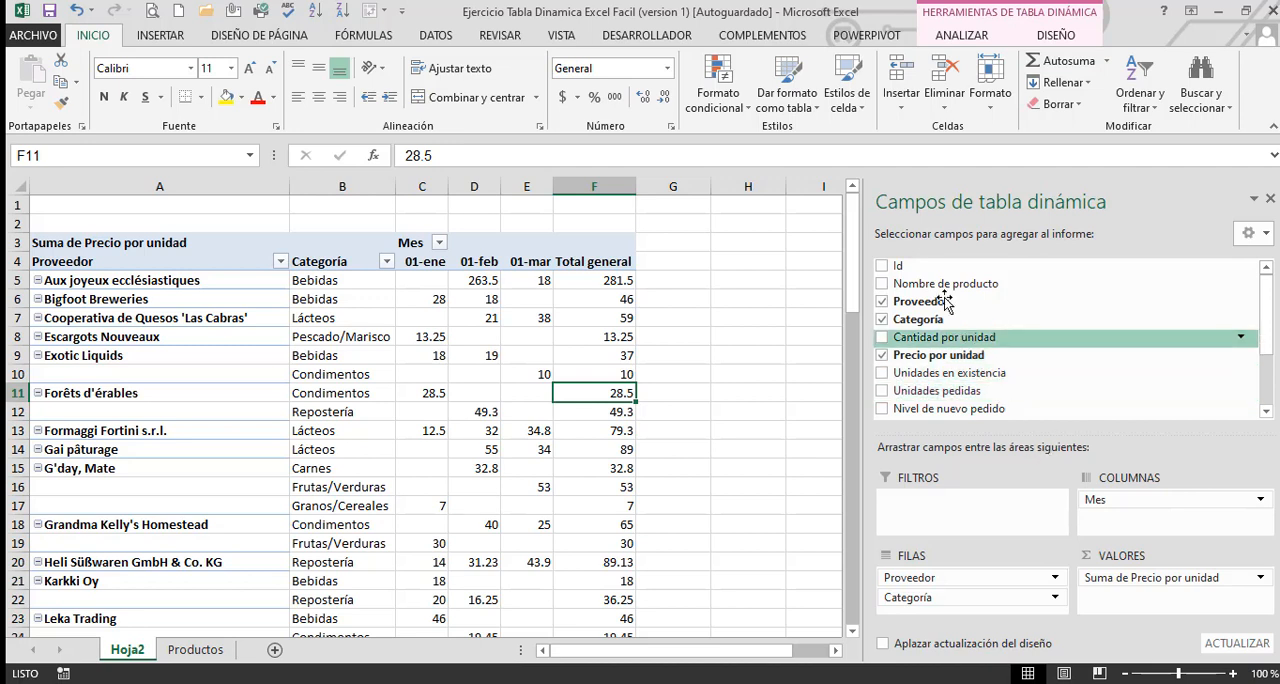
{"action": "left_click_drag", "start_coordinate": [940, 284], "coordinate": [975, 594]}
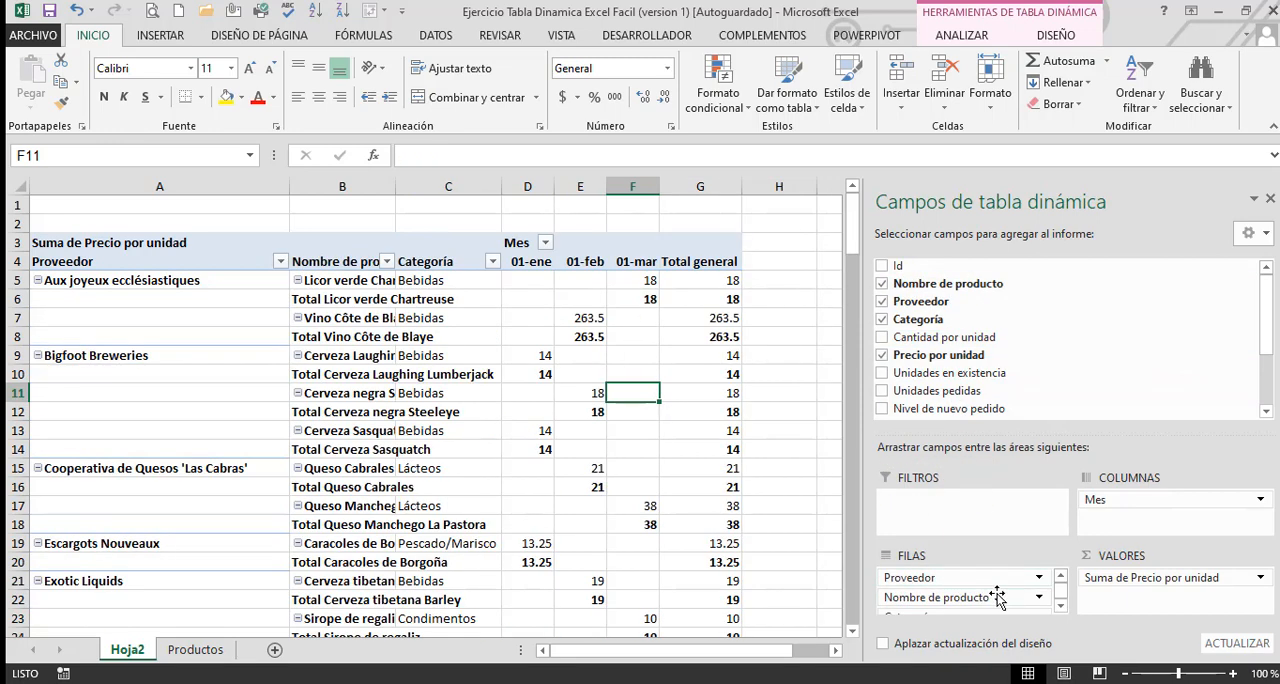
{"action": "left_click_drag", "start_coordinate": [930, 577], "coordinate": [949, 507]}
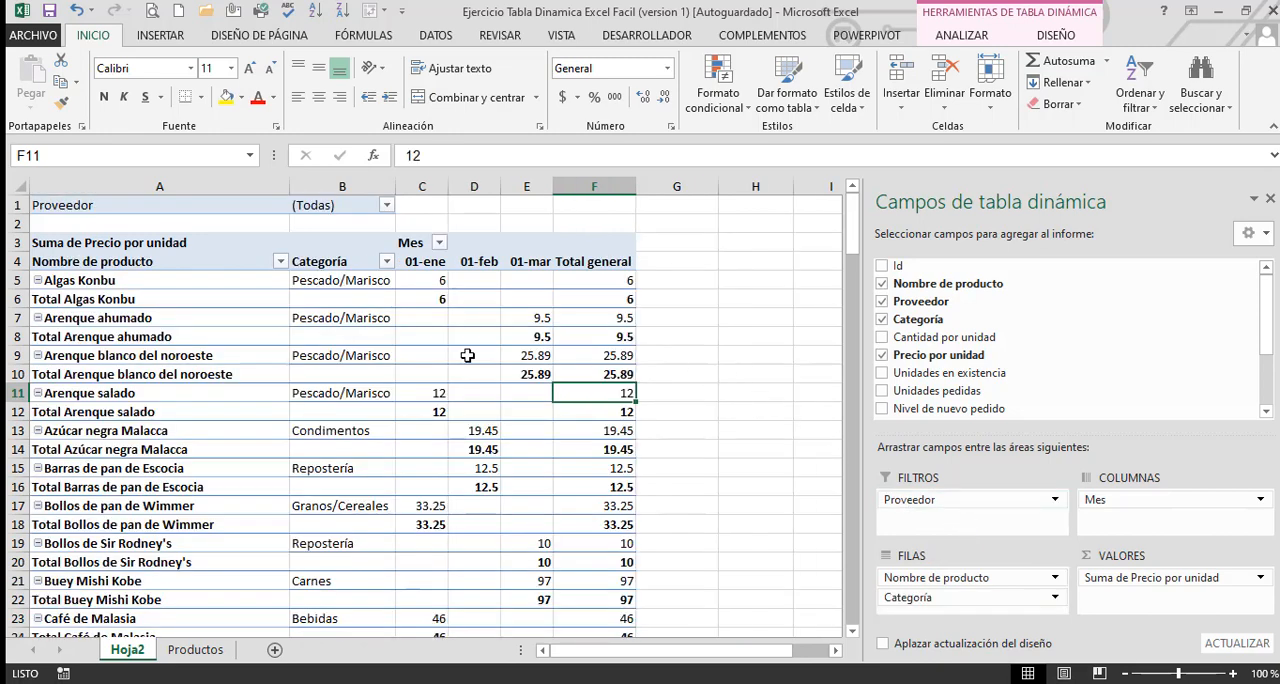
Remove the Nombre de producto subtotals from the pivot table
{"action": "left_click", "coordinate": [120, 298]}
{"action": "right_click", "coordinate": [122, 300]}
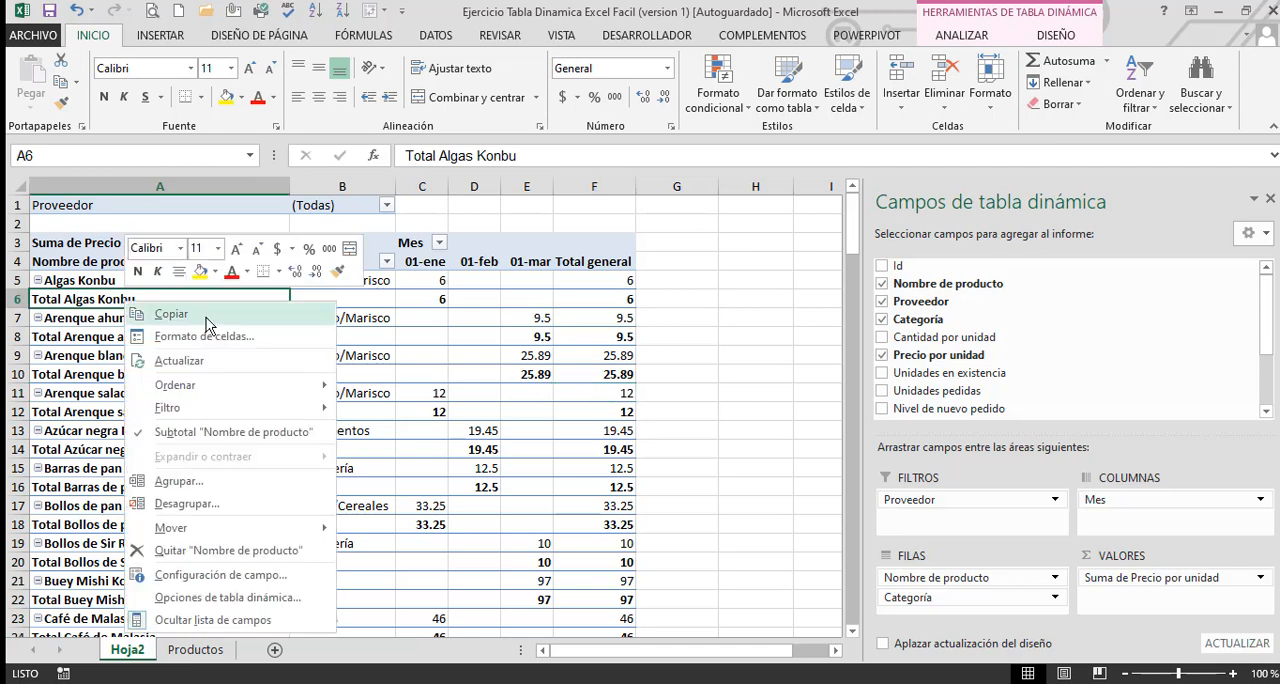
{"action": "left_click", "coordinate": [177, 432]}
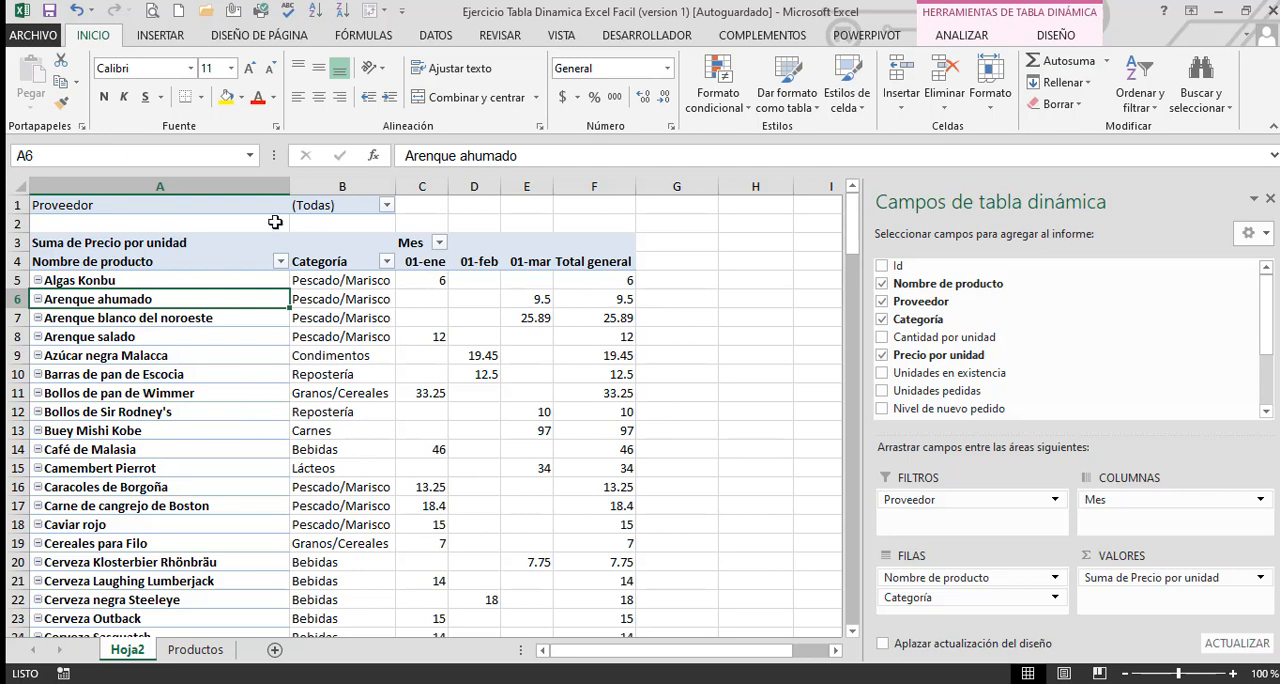
Filter the pivot table by the Proveedor Gai pâturage using the report filter
{"action": "left_click", "coordinate": [116, 203]}
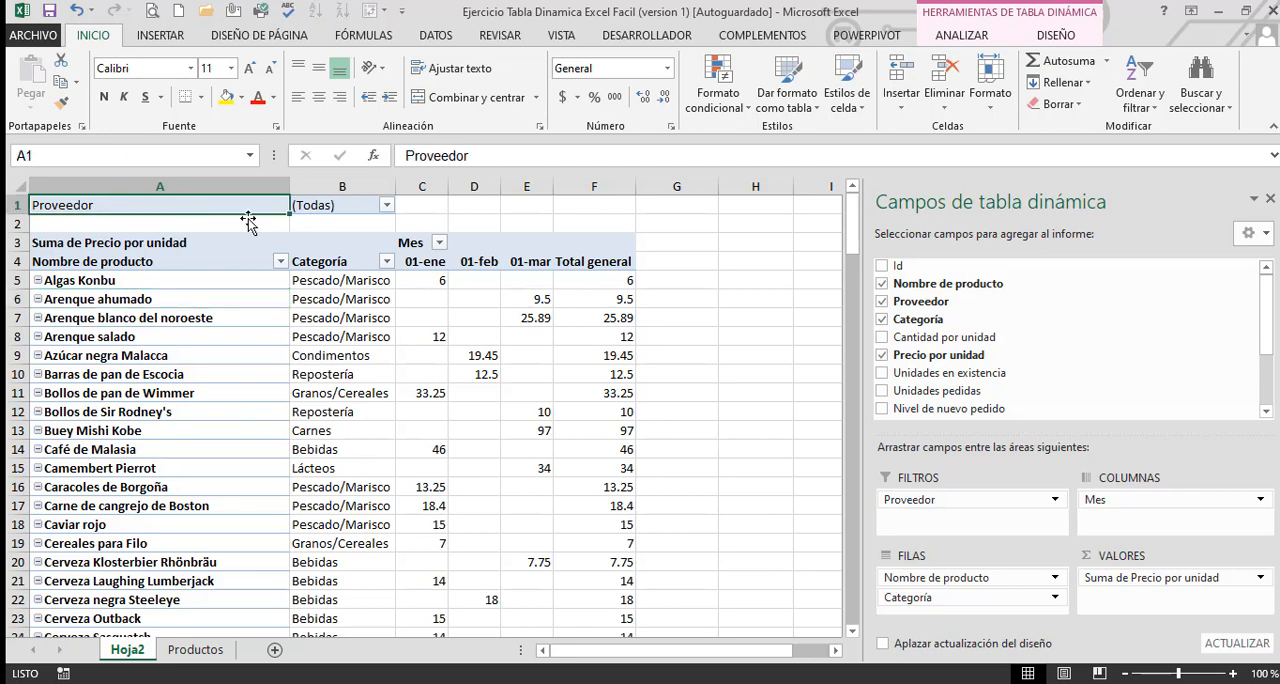
{"action": "left_click", "coordinate": [391, 203]}
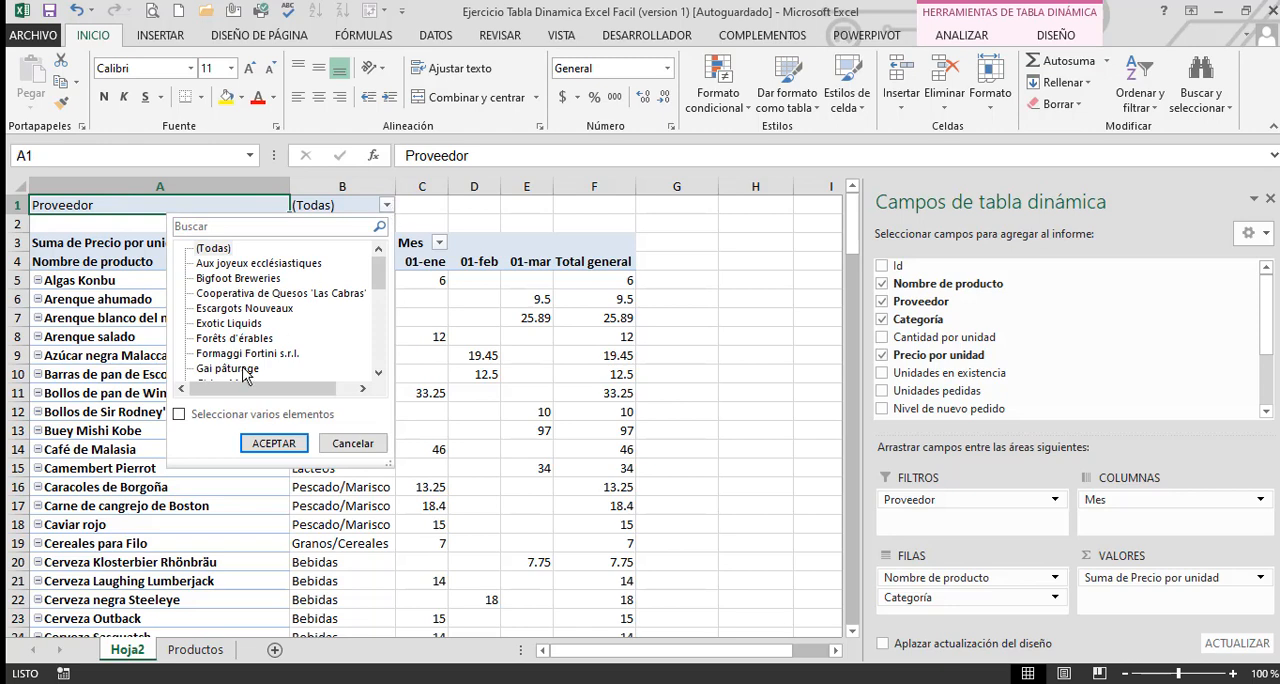
{"action": "left_click", "coordinate": [274, 442]}
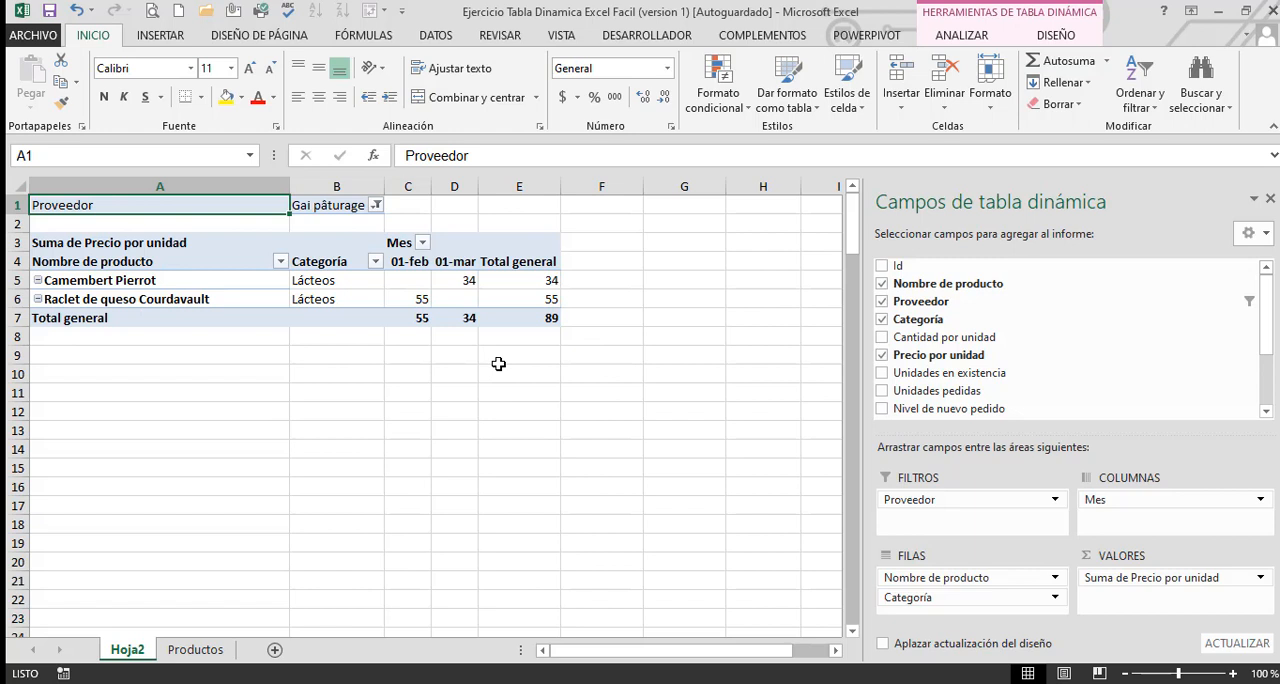
Widen the Proveedor column on the Productos sheet so the long supplier names fit on one line
{"action": "key", "text": "ctrl+Page_Down"}
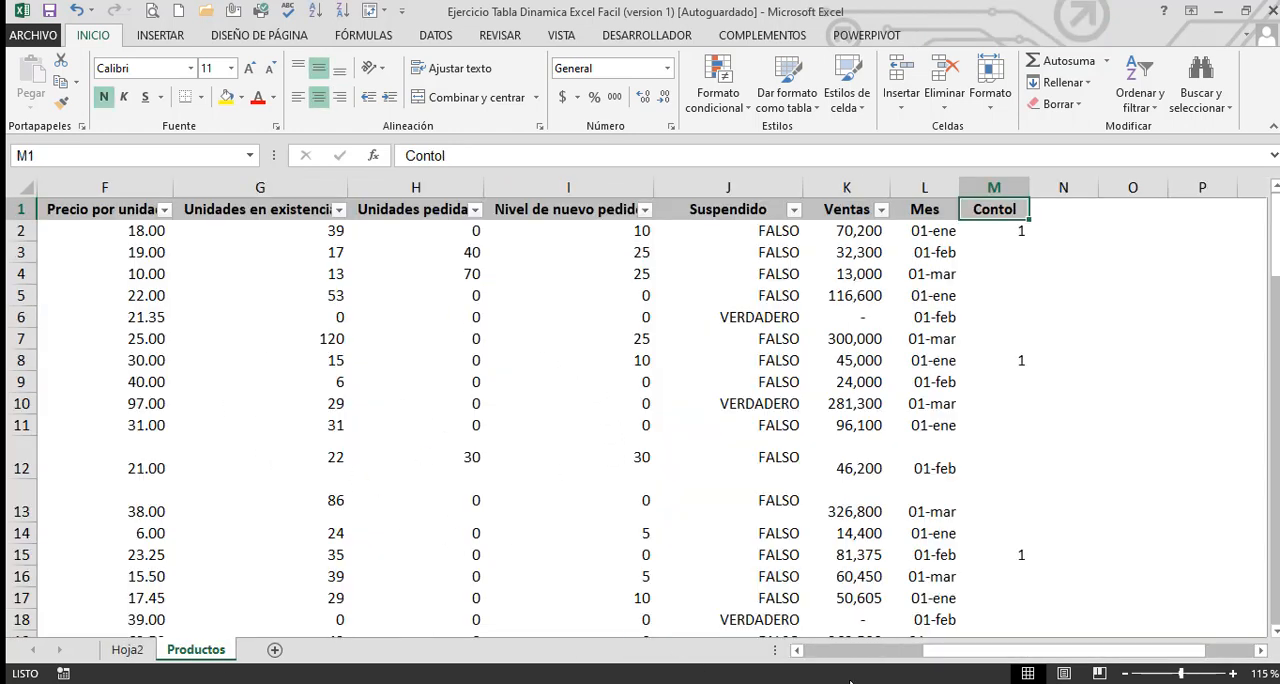
{"action": "left_click_drag", "start_coordinate": [968, 660], "coordinate": [826, 664]}
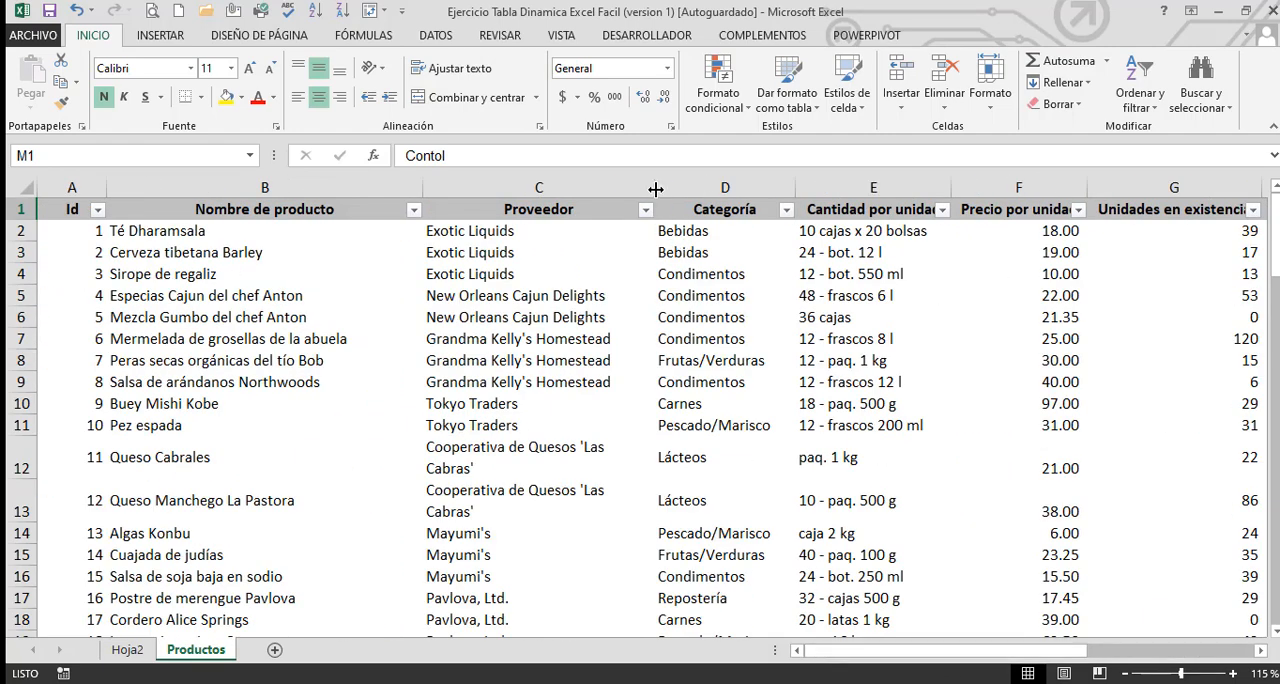
{"action": "left_click_drag", "start_coordinate": [655, 190], "coordinate": [695, 193]}
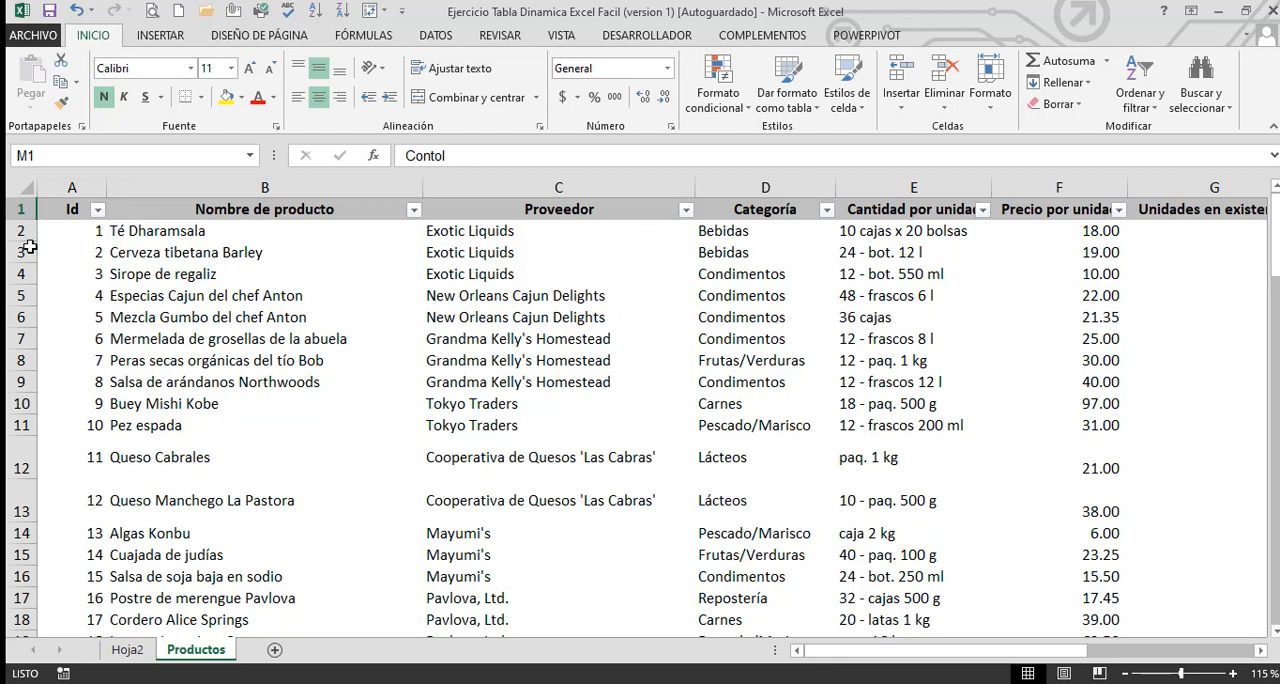
AutoFit the height of all rows on the Productos sheet
{"action": "left_click", "coordinate": [24, 189]}
{"action": "left_click", "coordinate": [989, 108]}
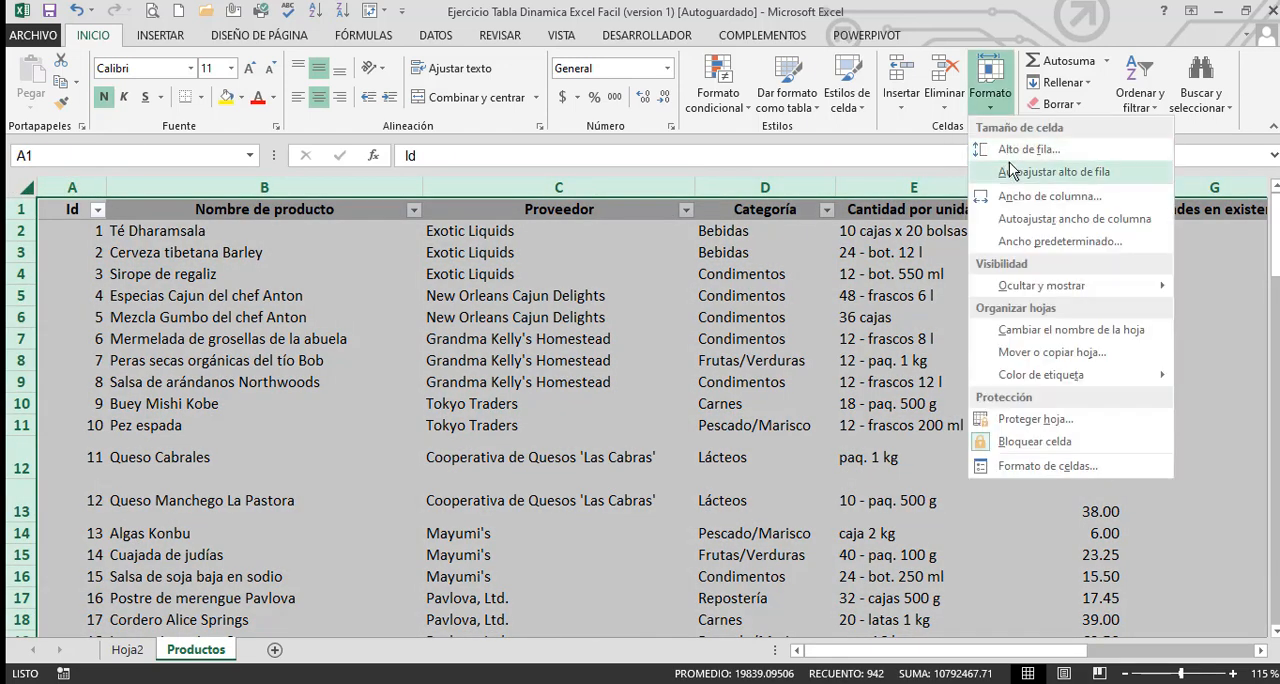
{"action": "left_click", "coordinate": [1012, 175]}
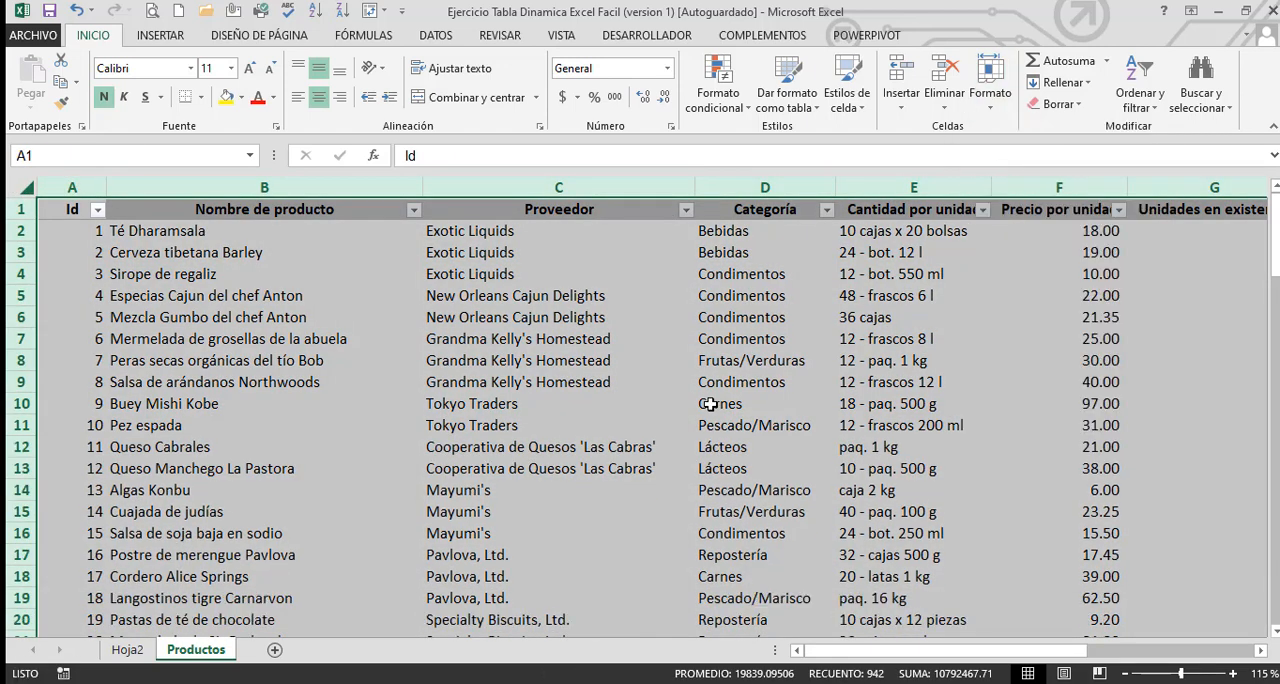
{"action": "left_click", "coordinate": [616, 424]}
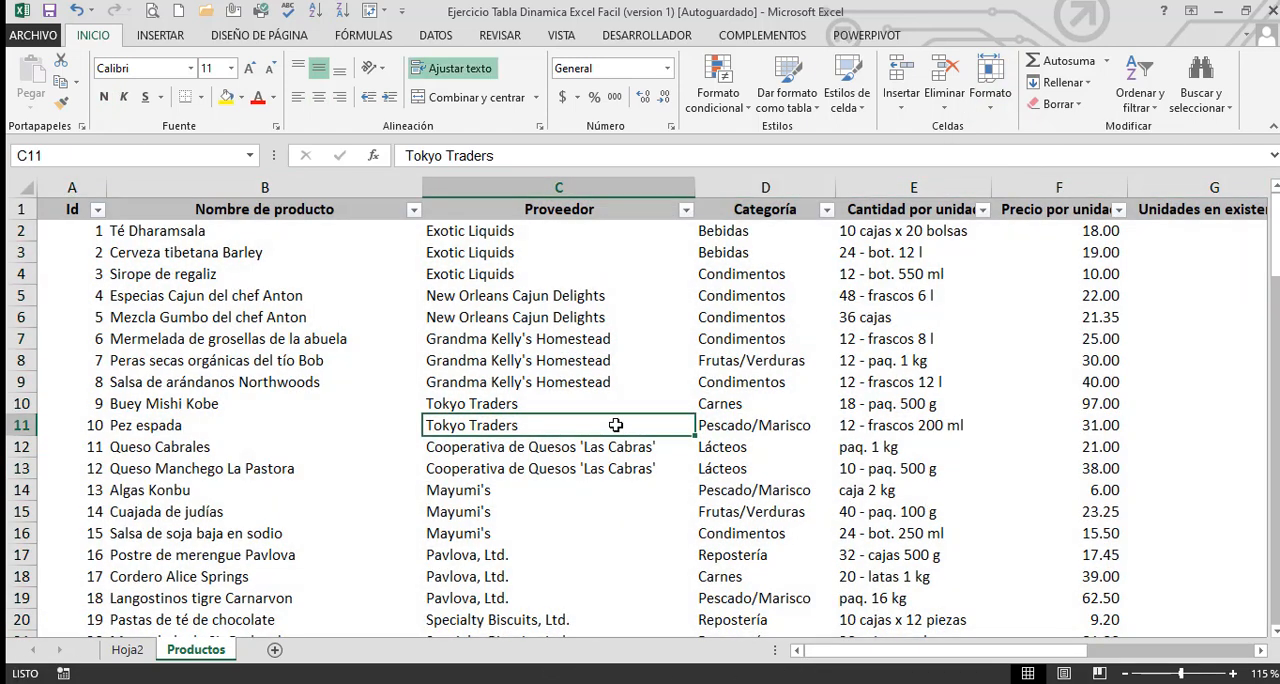
Change the data source of the Hoja2 pivot table to the range Productos!$A$1:$G$78
{"action": "left_click", "coordinate": [127, 649]}
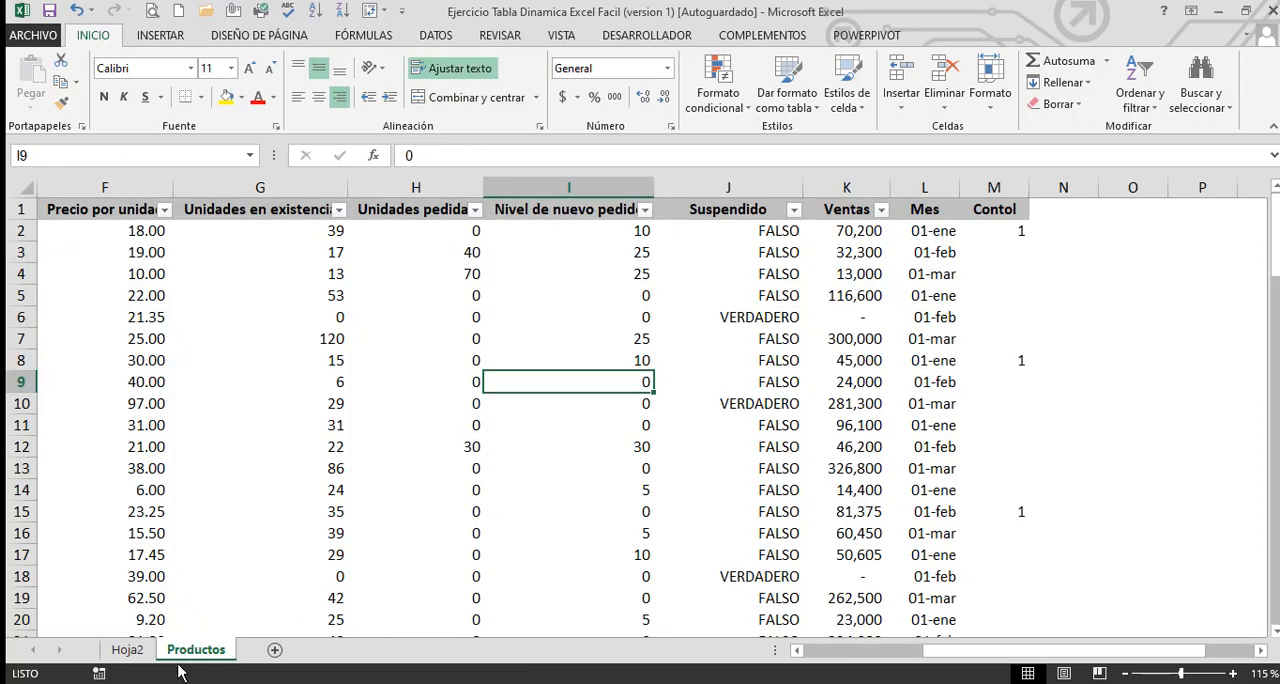
{"action": "left_click", "coordinate": [137, 649]}
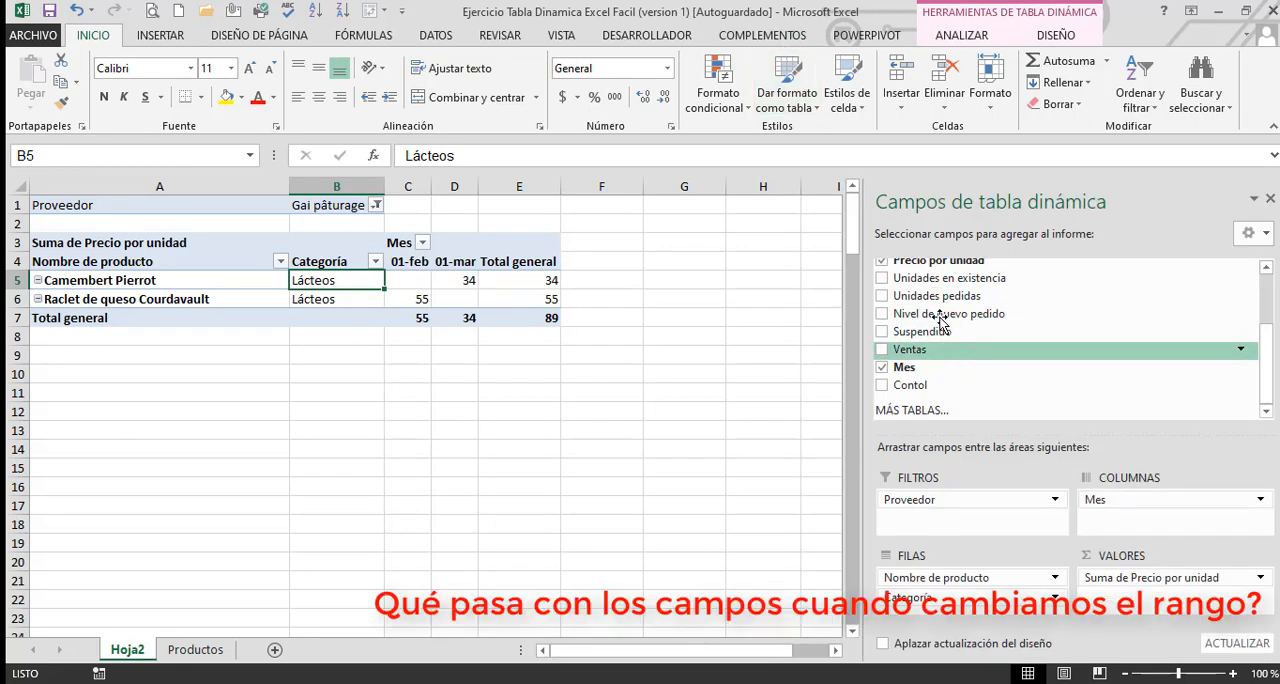
{"action": "left_click", "coordinate": [1017, 40]}
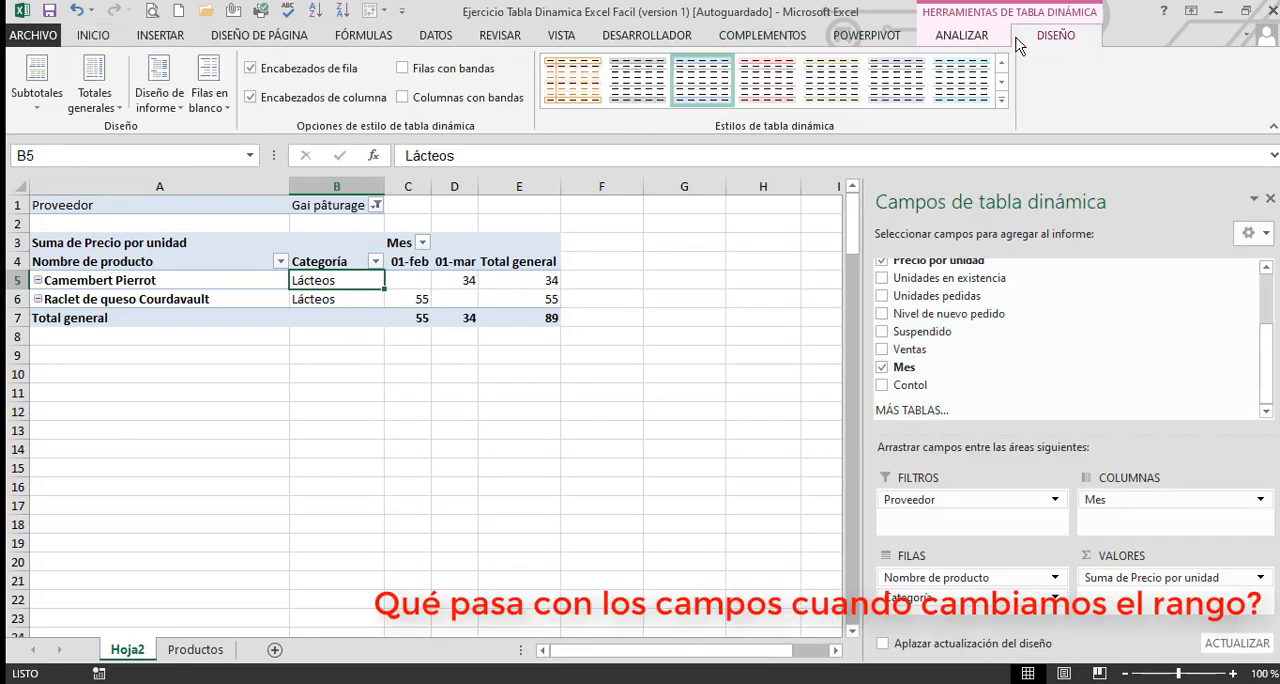
{"action": "left_click", "coordinate": [962, 36]}
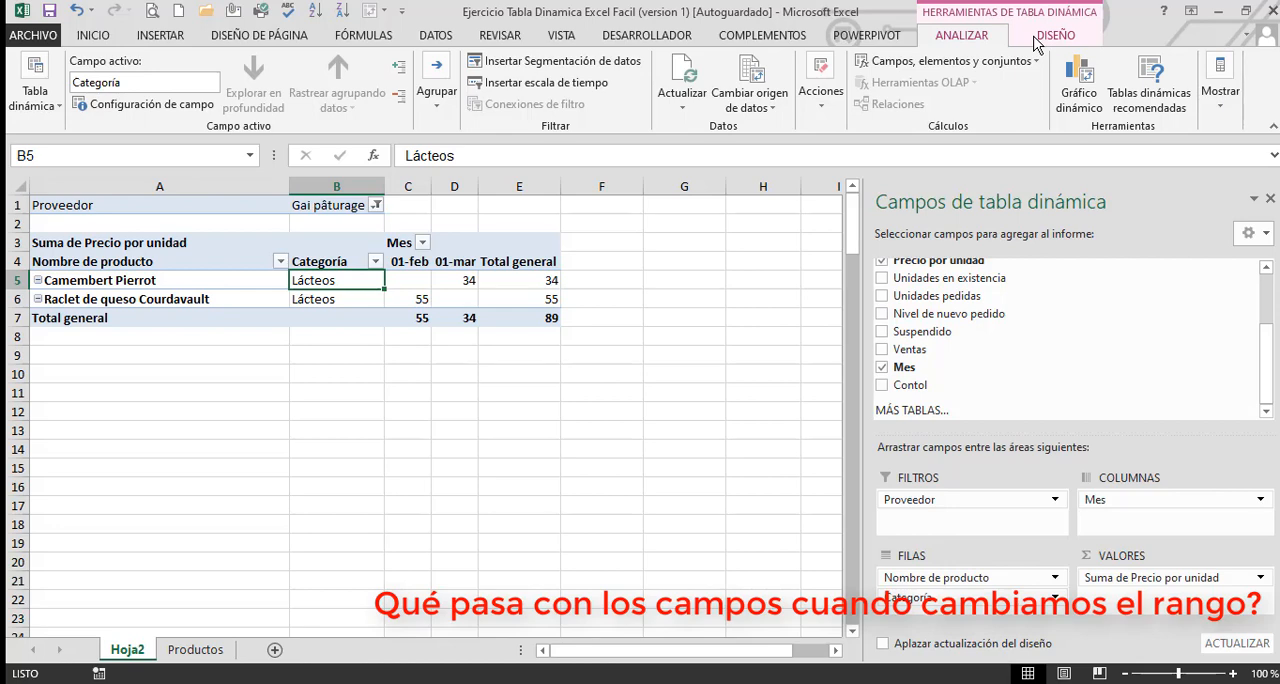
{"action": "left_click", "coordinate": [771, 108]}
{"action": "left_click", "coordinate": [805, 128]}
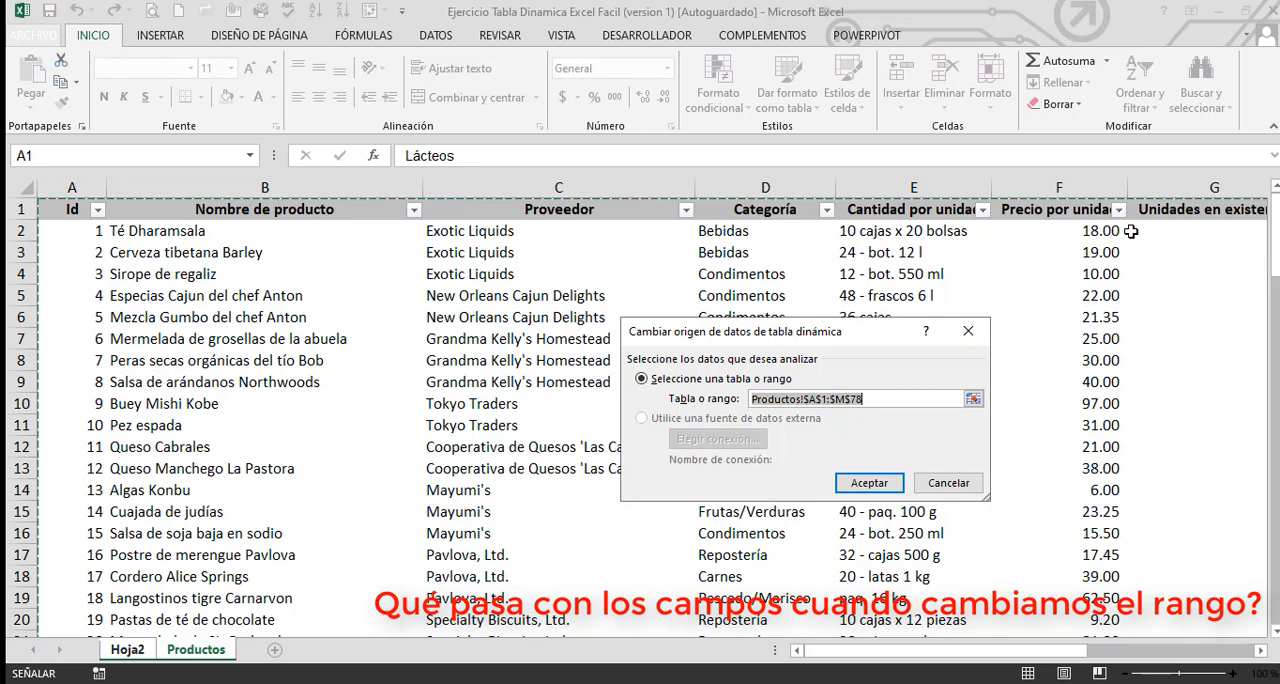
{"action": "left_click", "coordinate": [836, 400]}
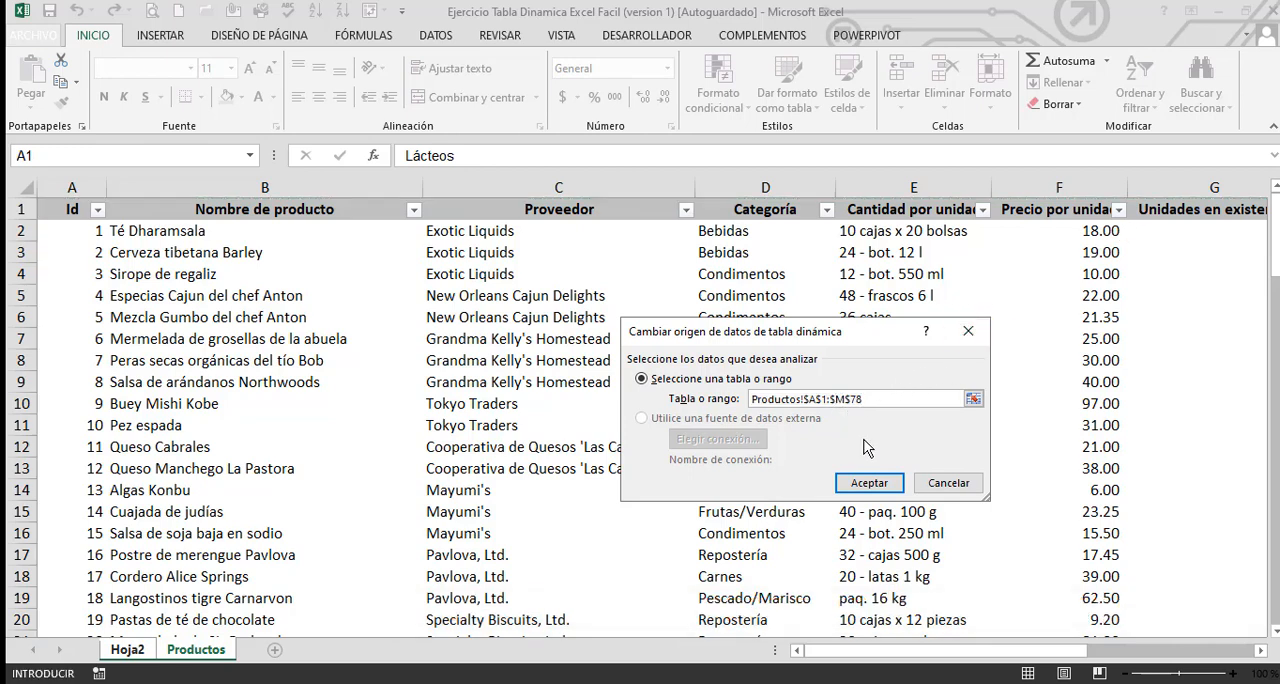
{"action": "type", "text": "g"}
{"action": "key", "text": "Delete"}
{"action": "left_click", "coordinate": [869, 484]}
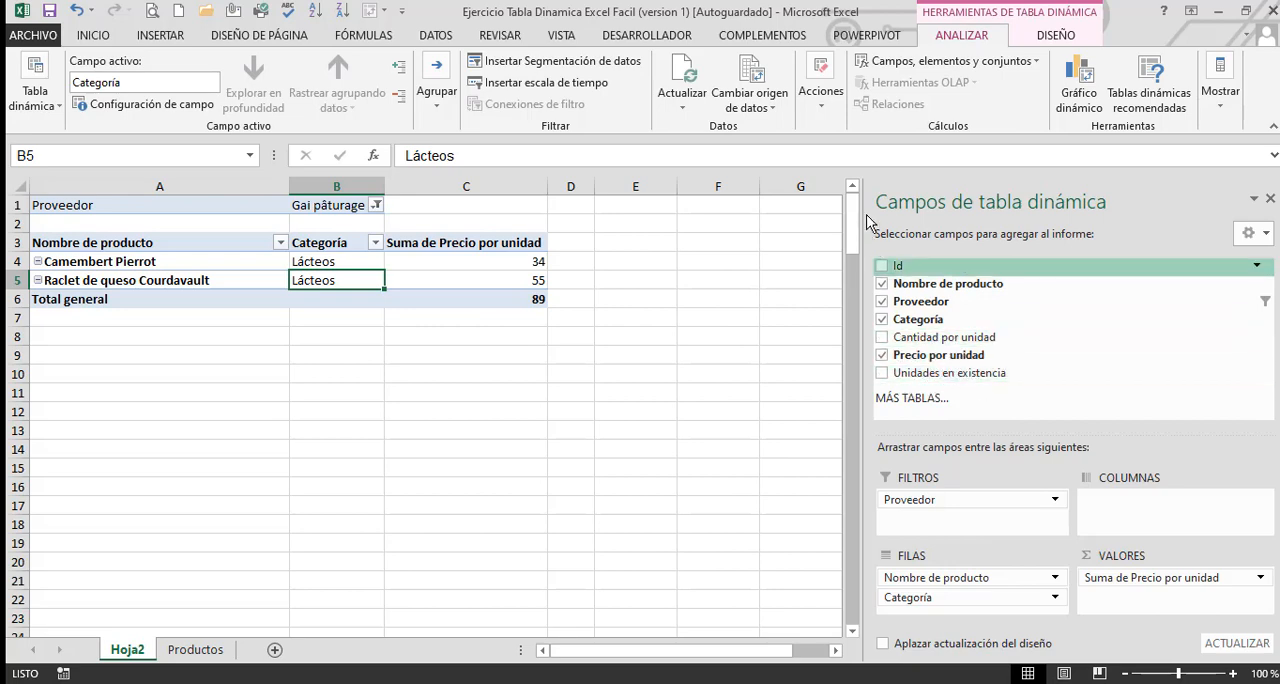
Extend the pivot table's data source to Productos!$A$1:$M$78 and look through the available fields down to Contol
{"action": "left_click", "coordinate": [767, 118]}
{"action": "left_click", "coordinate": [767, 126]}
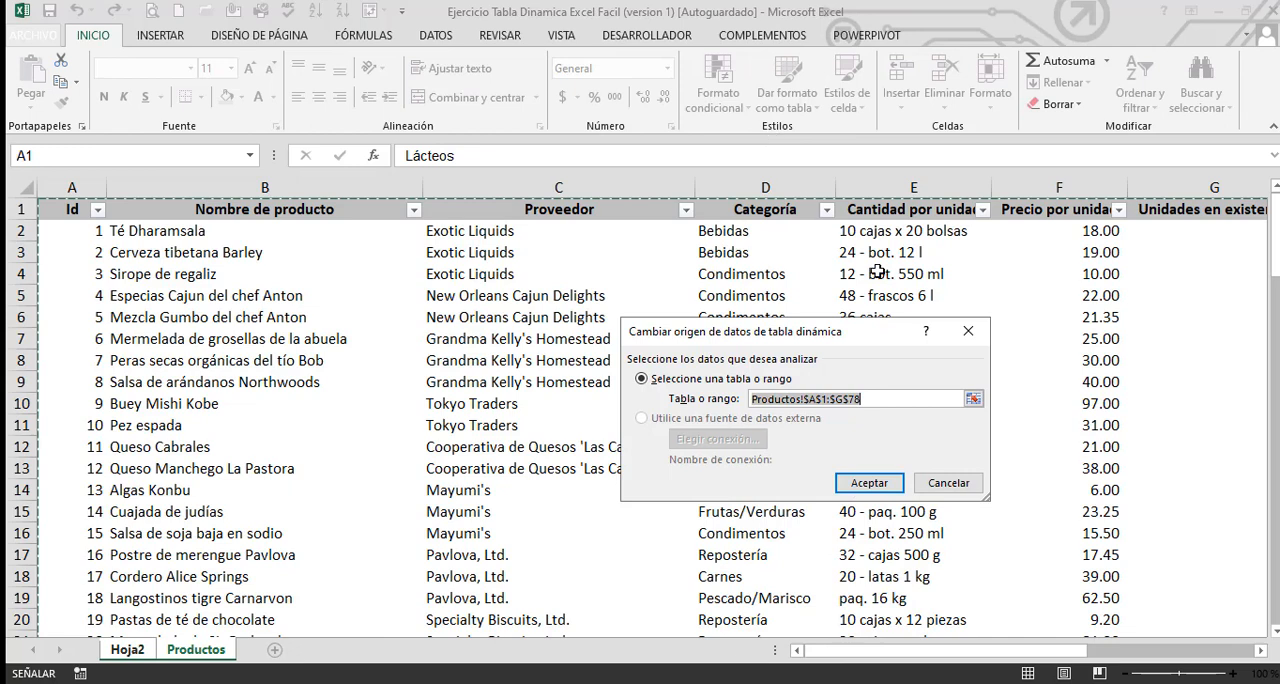
{"action": "left_click", "coordinate": [845, 399]}
{"action": "key", "text": "BackSpace"}
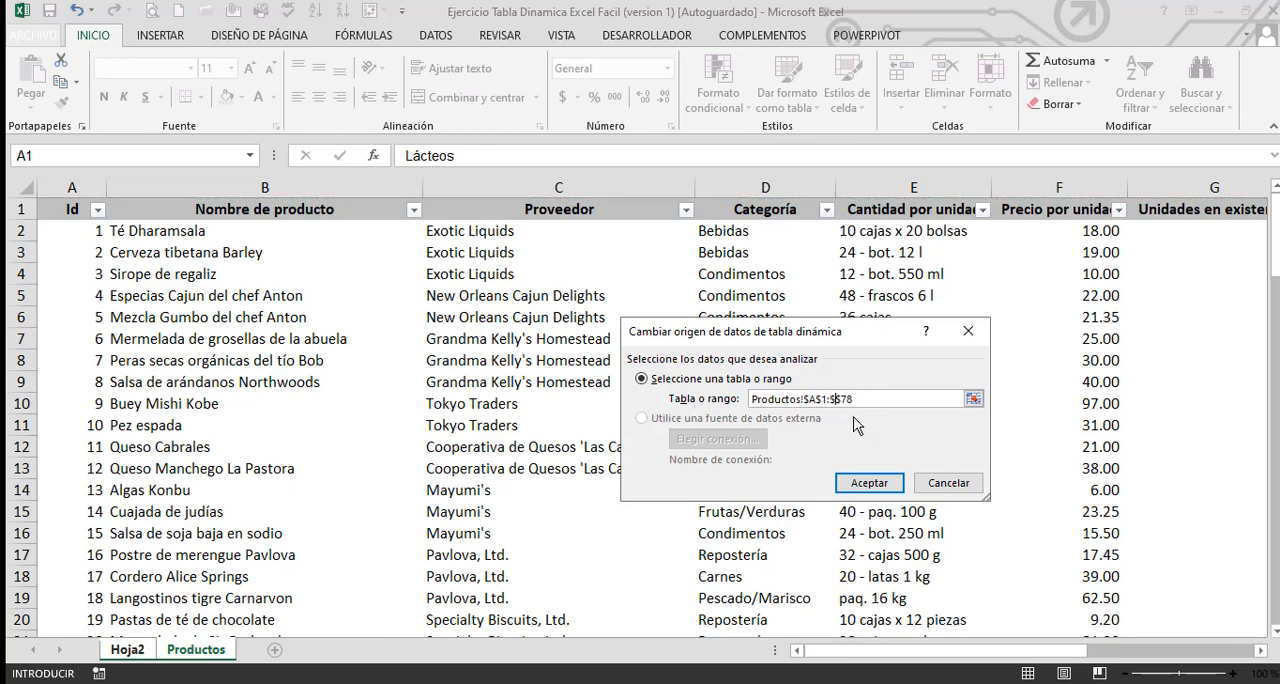
{"action": "type", "text": "m"}
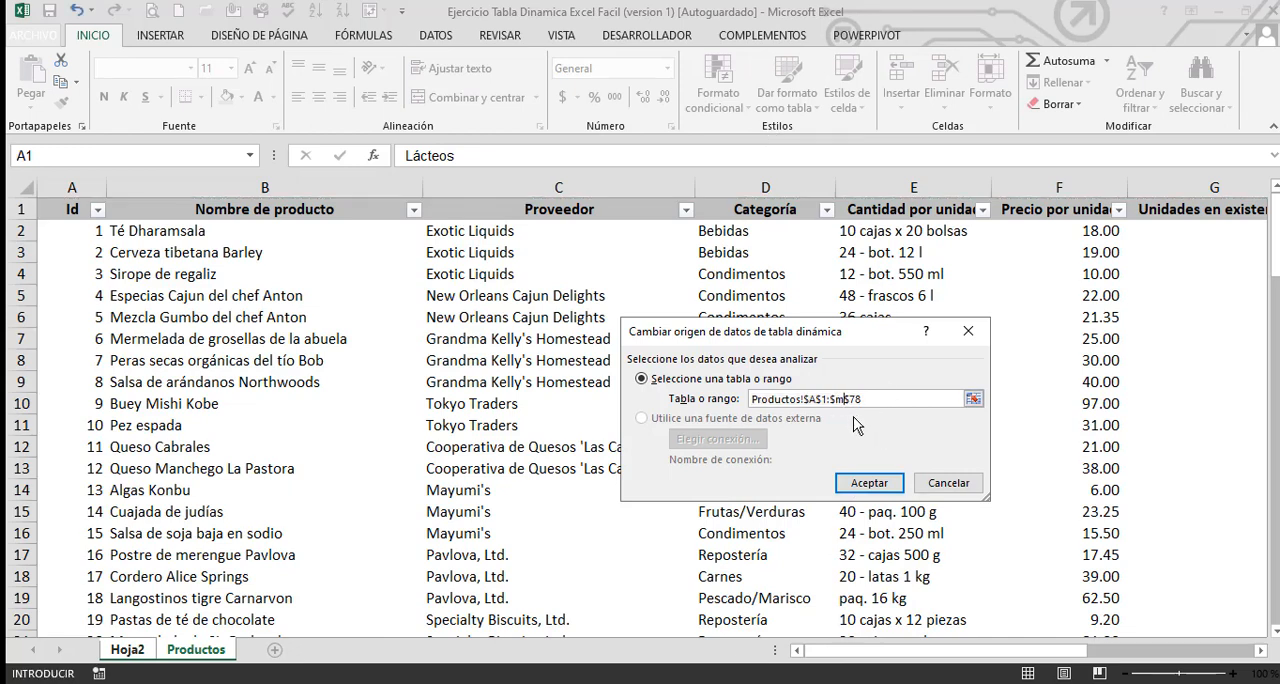
{"action": "left_click", "coordinate": [868, 484]}
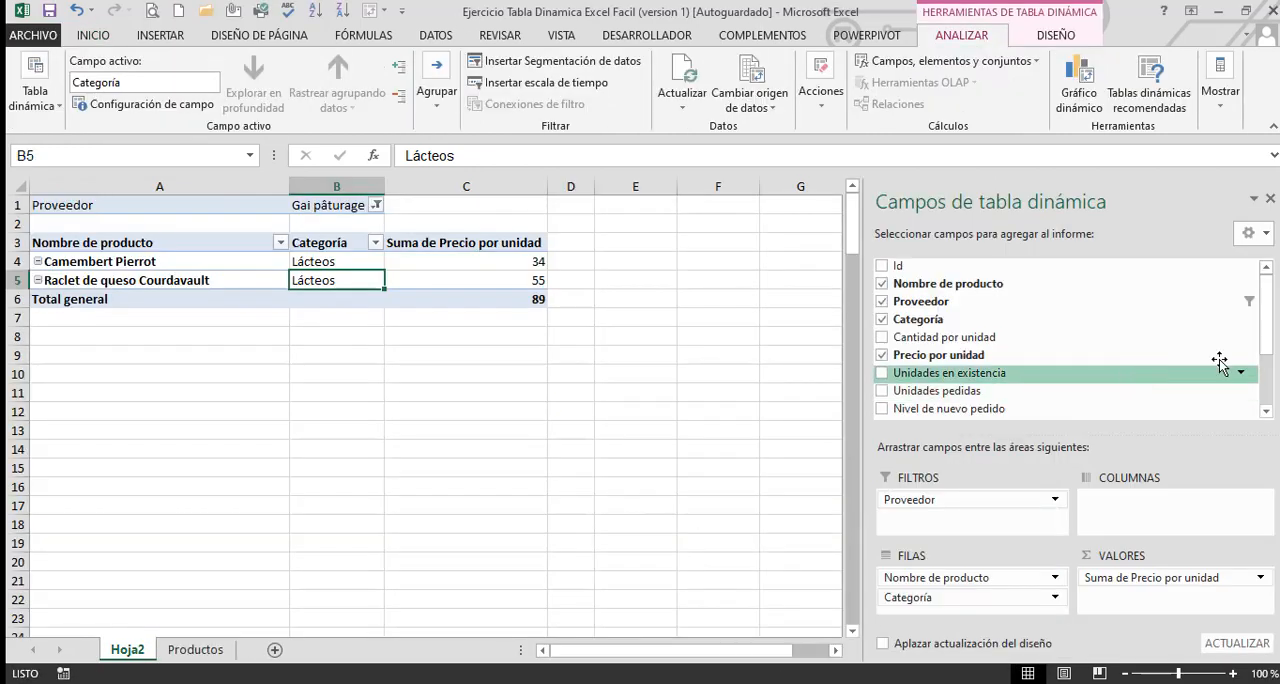
{"action": "left_click_drag", "start_coordinate": [1270, 347], "coordinate": [1275, 411]}
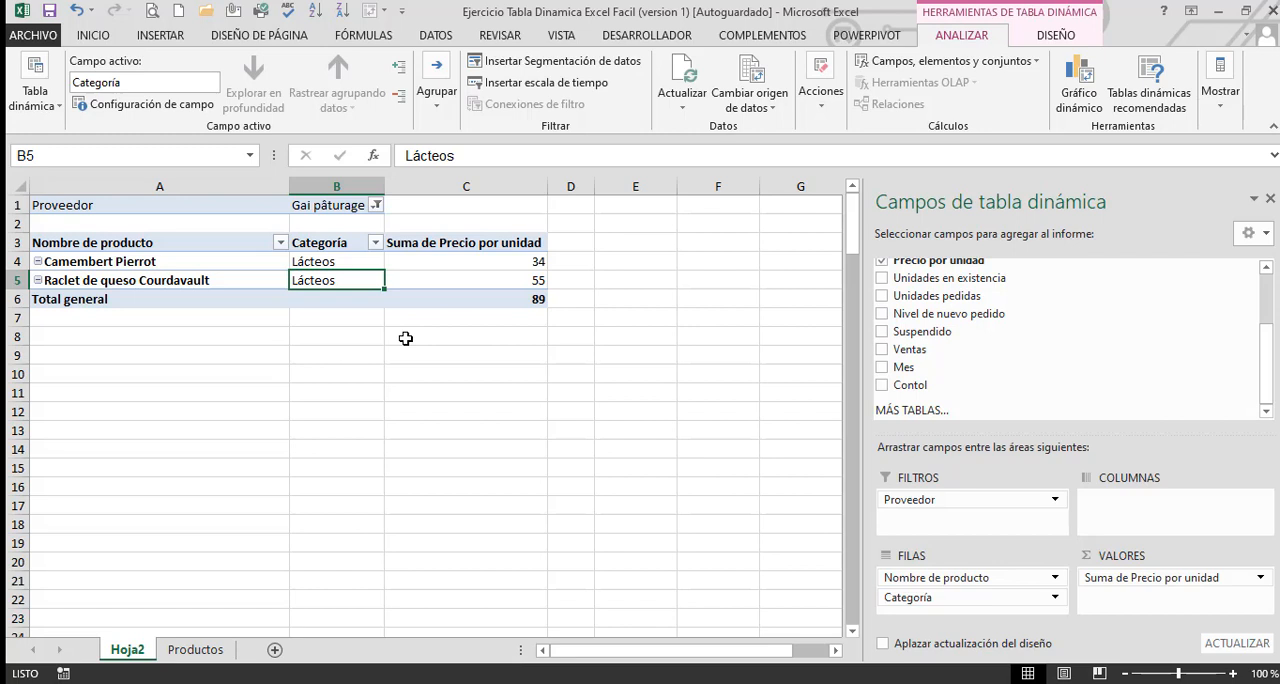
Review the product names on the Productos sheet and compare them with the pivot table on Hoja2
{"action": "left_click", "coordinate": [196, 650]}
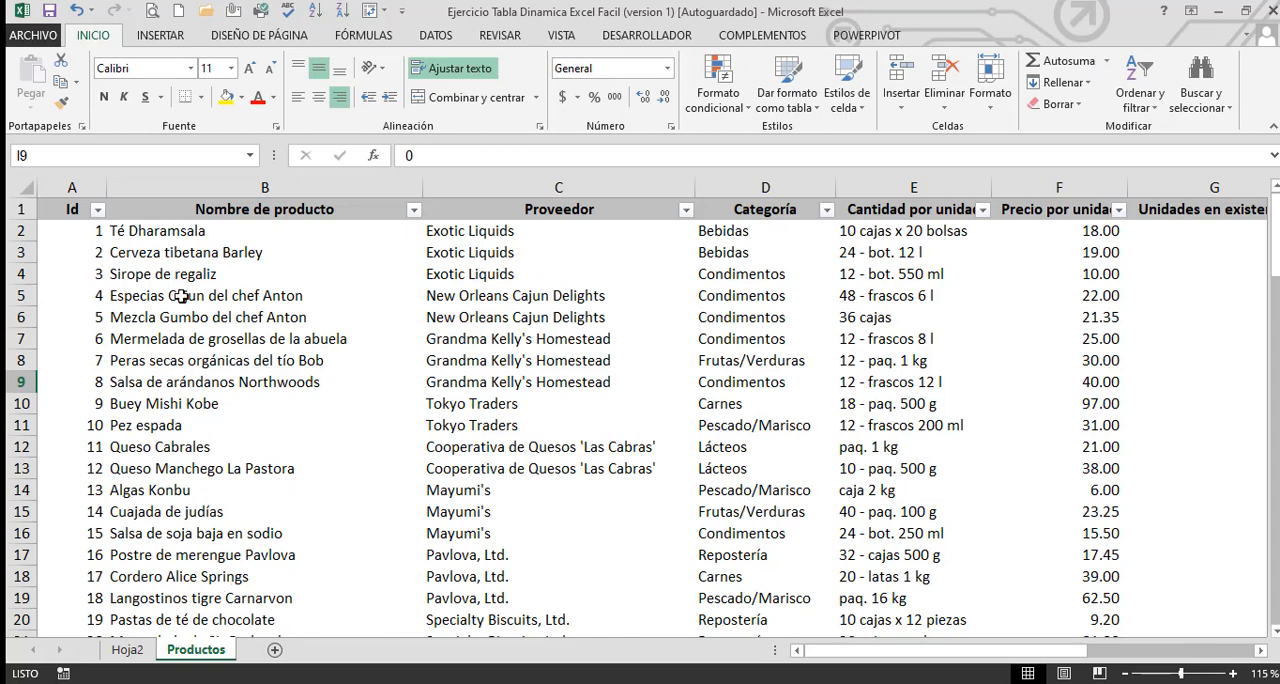
{"action": "left_click_drag", "start_coordinate": [180, 236], "coordinate": [191, 460]}
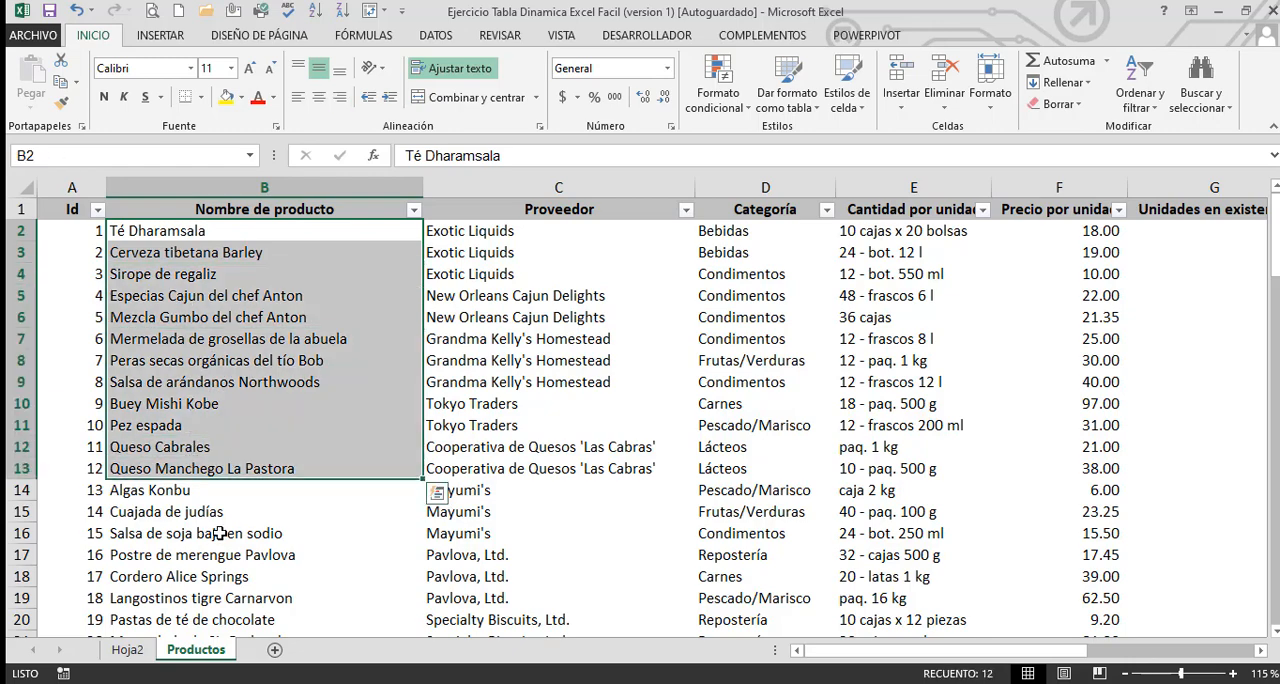
{"action": "scroll", "coordinate": [219, 533], "scroll_direction": "down", "scroll_amount": 5}
{"action": "scroll", "coordinate": [219, 533], "scroll_direction": "up", "scroll_amount": 5}
{"action": "left_click_drag", "start_coordinate": [226, 232], "coordinate": [240, 580]}
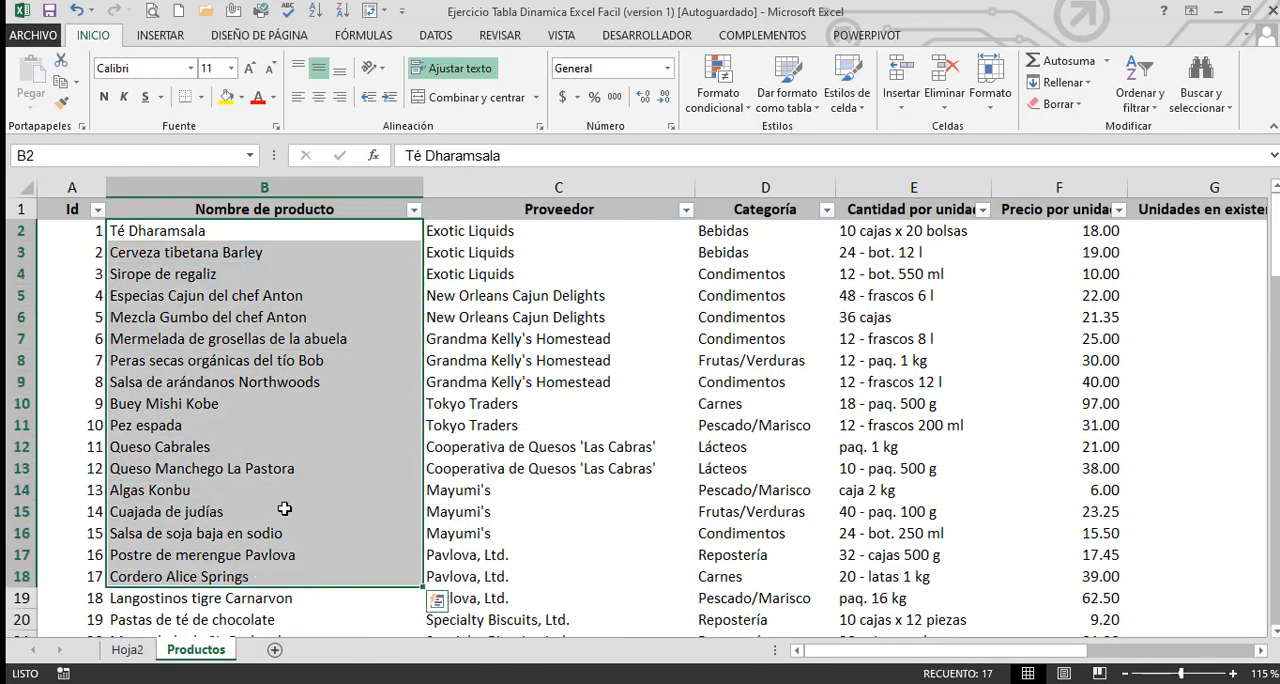
{"action": "left_click", "coordinate": [285, 510]}
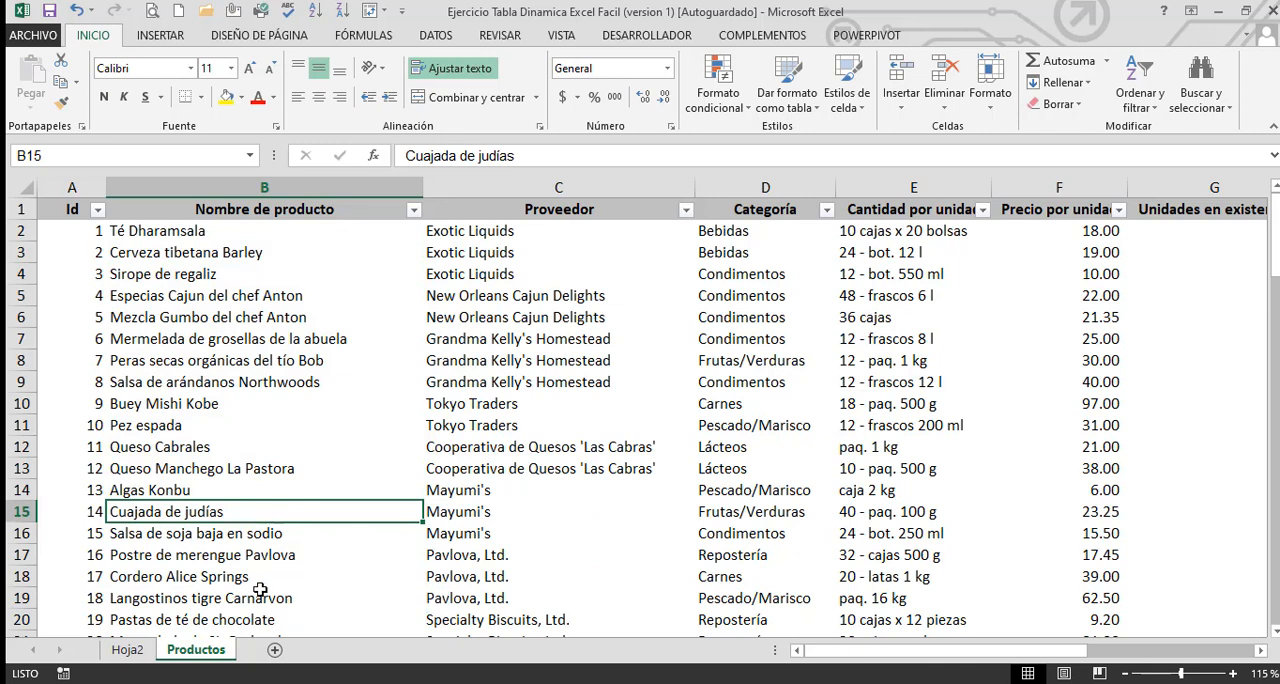
{"action": "left_click", "coordinate": [128, 650]}
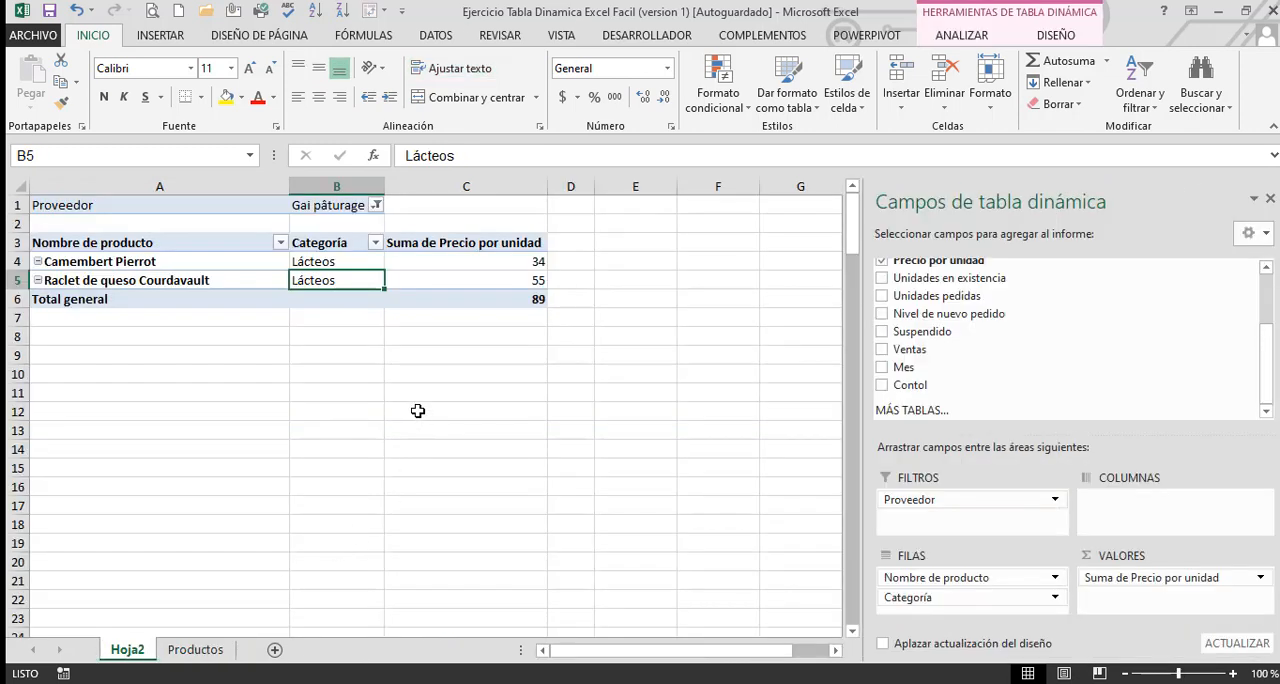
{"action": "left_click", "coordinate": [442, 266]}
{"action": "left_click", "coordinate": [478, 390]}
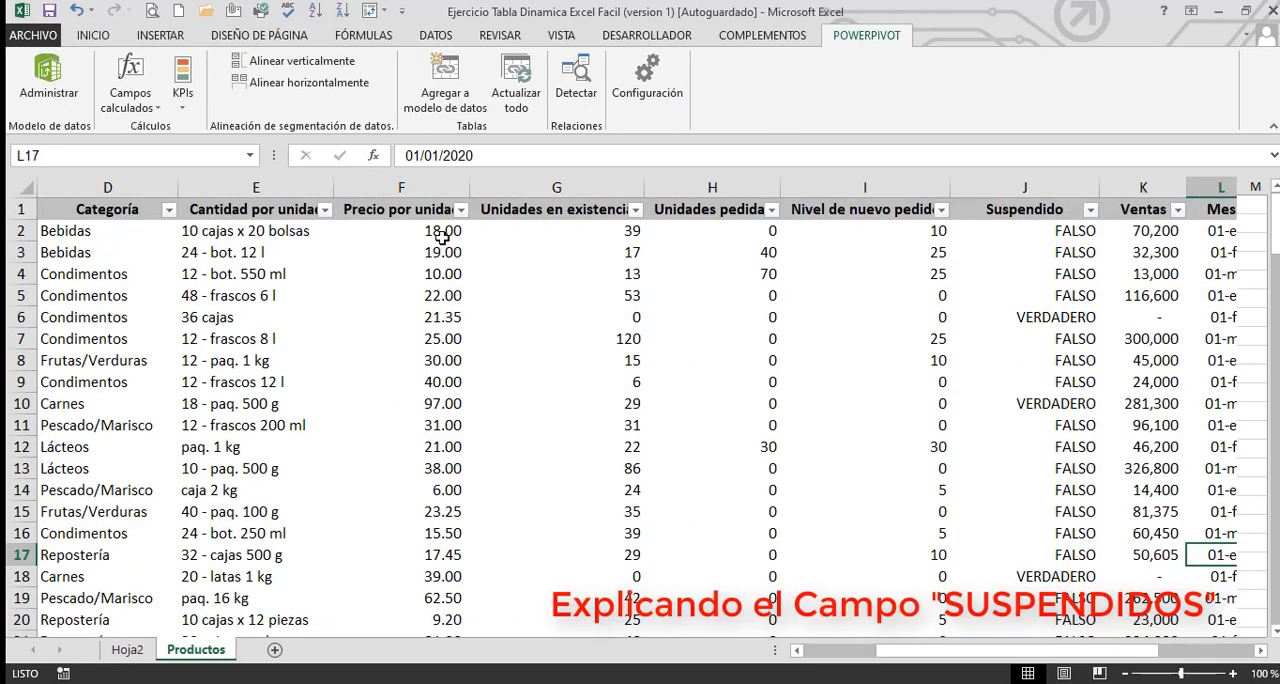
Filter the Suspendido column on the Productos sheet to show only the VERDADERO rows
{"action": "left_click", "coordinate": [440, 232]}
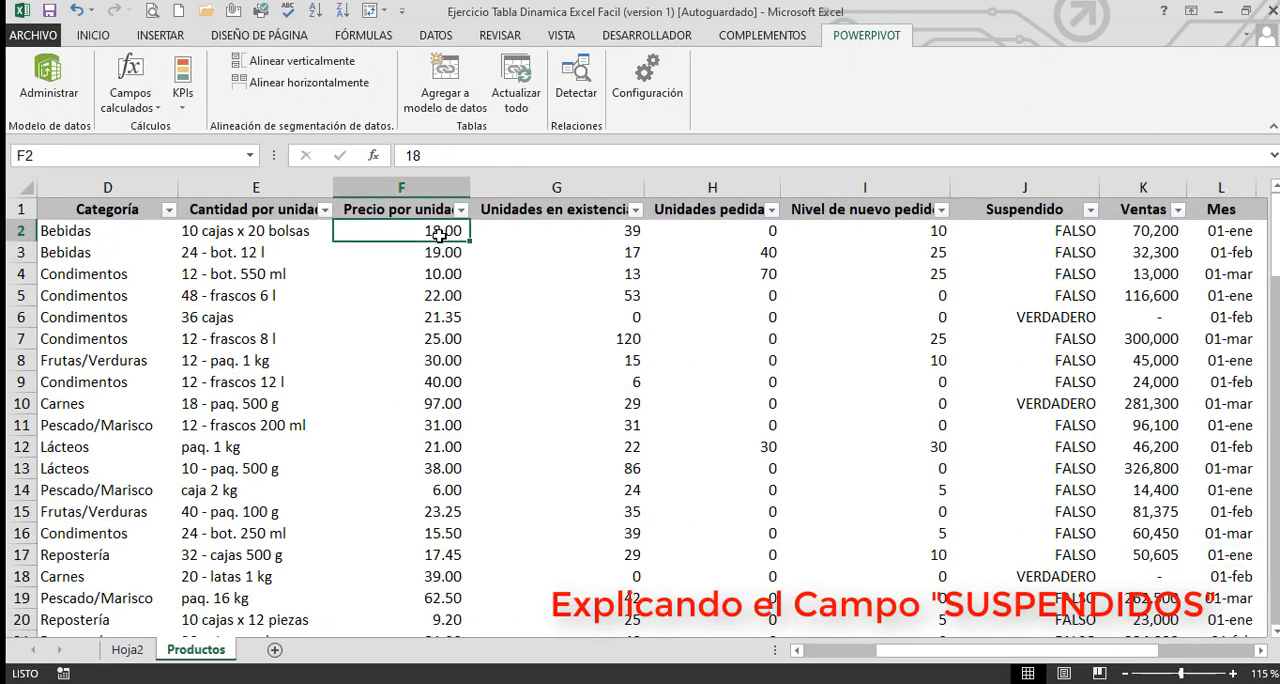
{"action": "left_click", "coordinate": [63, 234]}
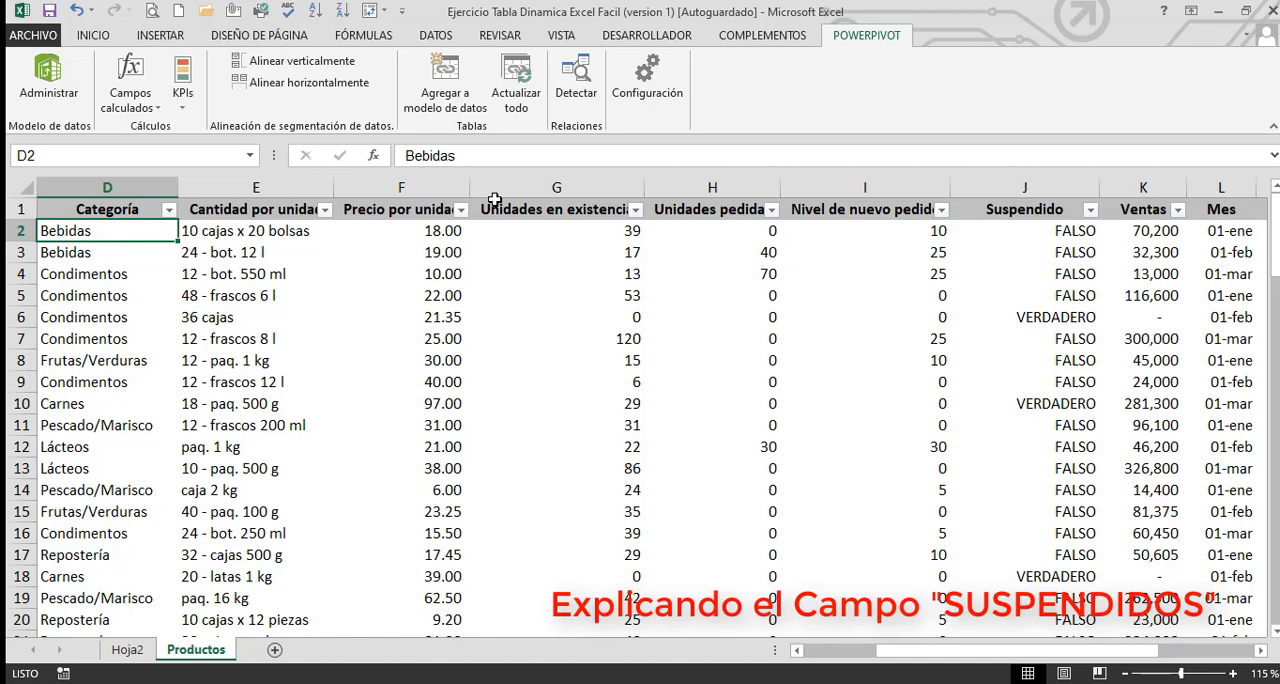
{"action": "left_click", "coordinate": [1089, 212]}
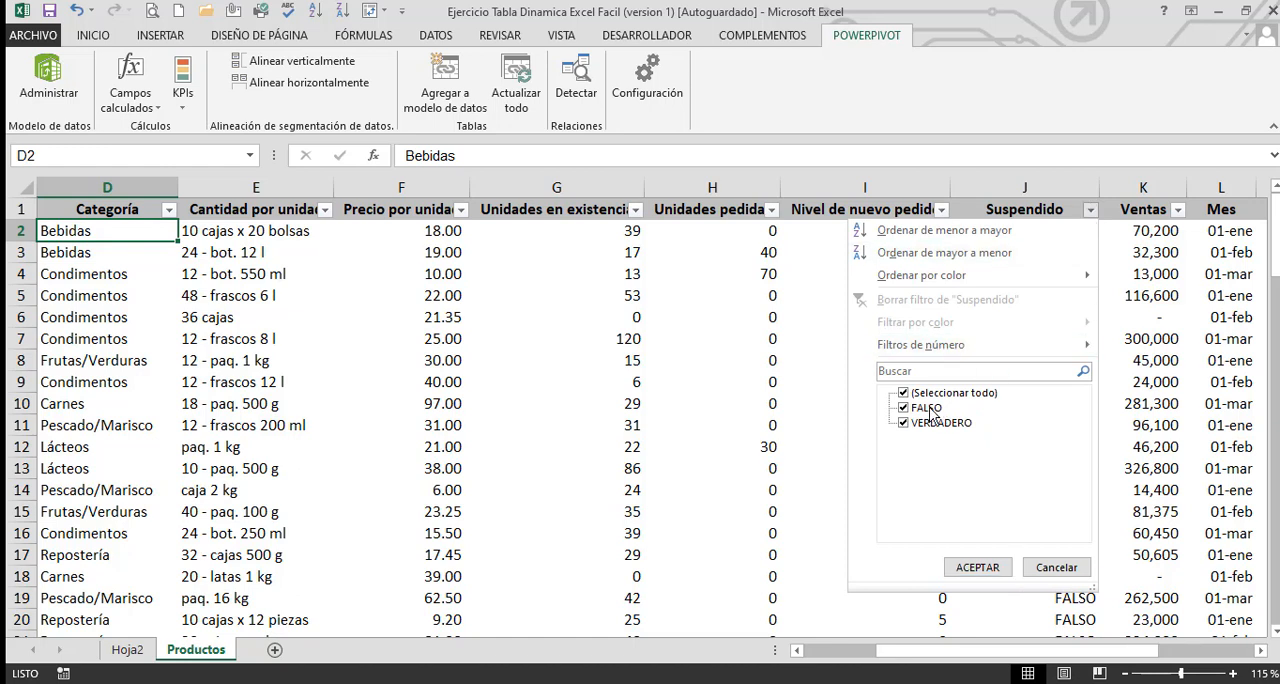
{"action": "left_click", "coordinate": [903, 393]}
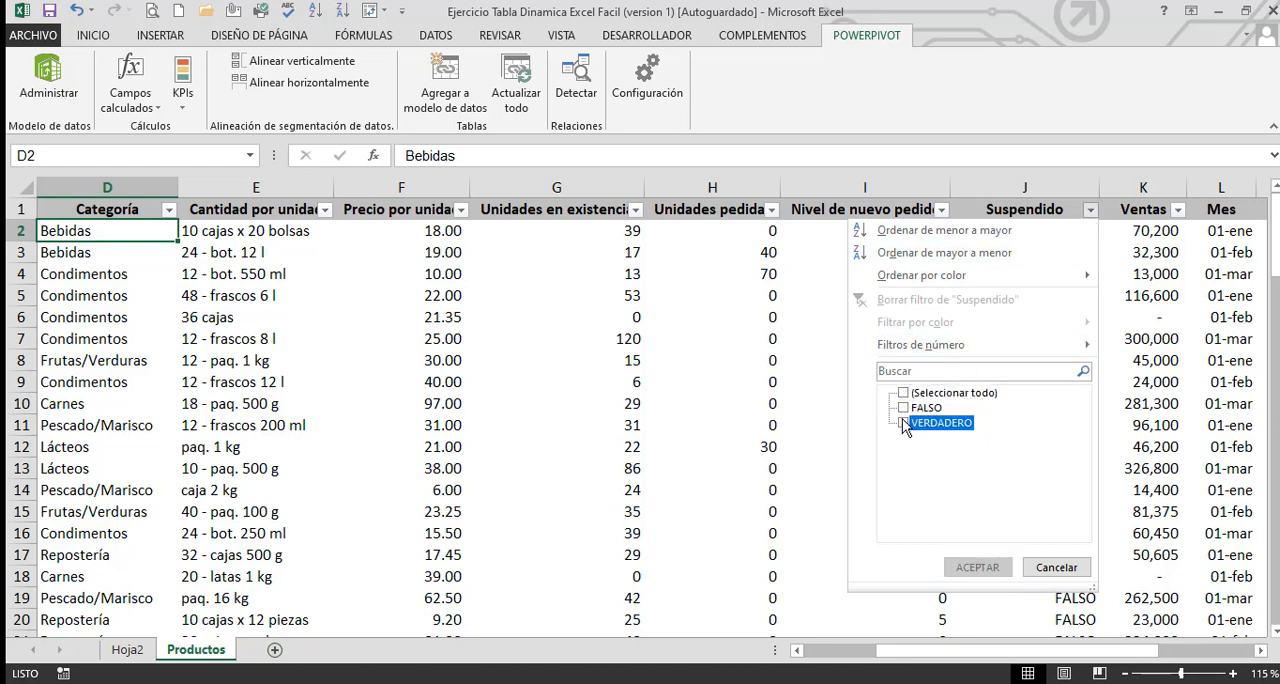
{"action": "left_click", "coordinate": [903, 423]}
{"action": "left_click", "coordinate": [978, 567]}
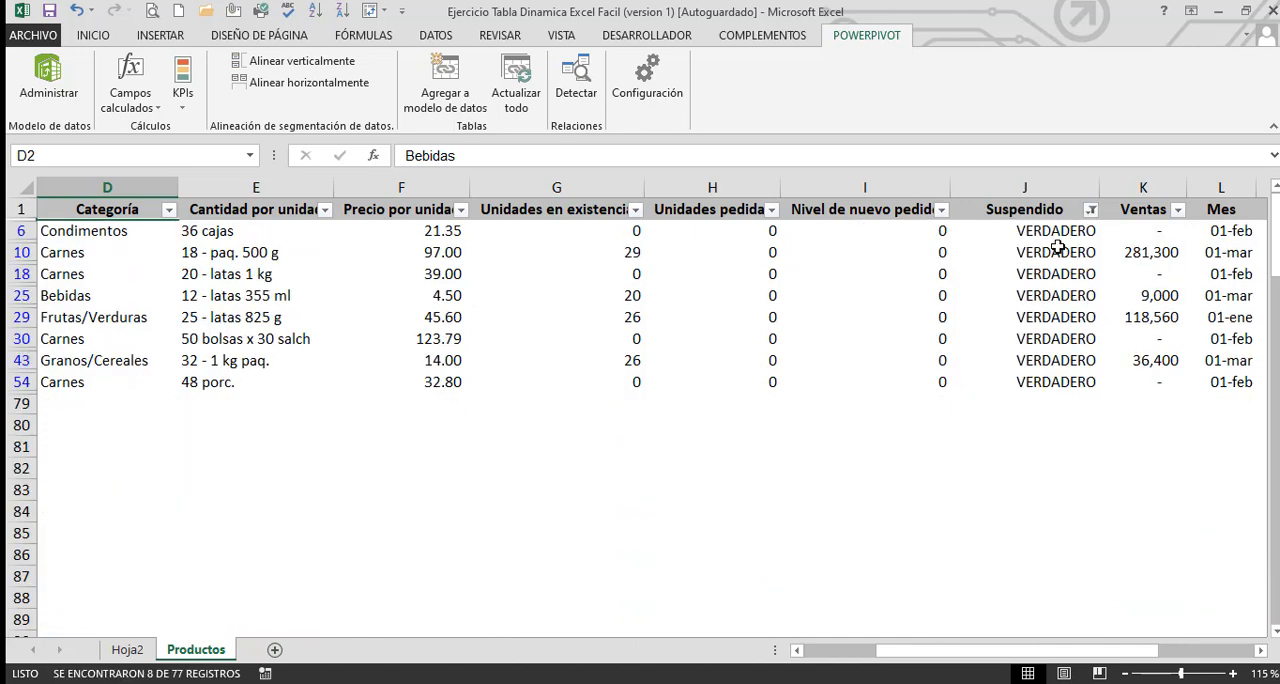
Examine the filtered Suspendido entries and the names of the products they belong to
{"action": "left_click_drag", "start_coordinate": [1050, 232], "coordinate": [1050, 379]}
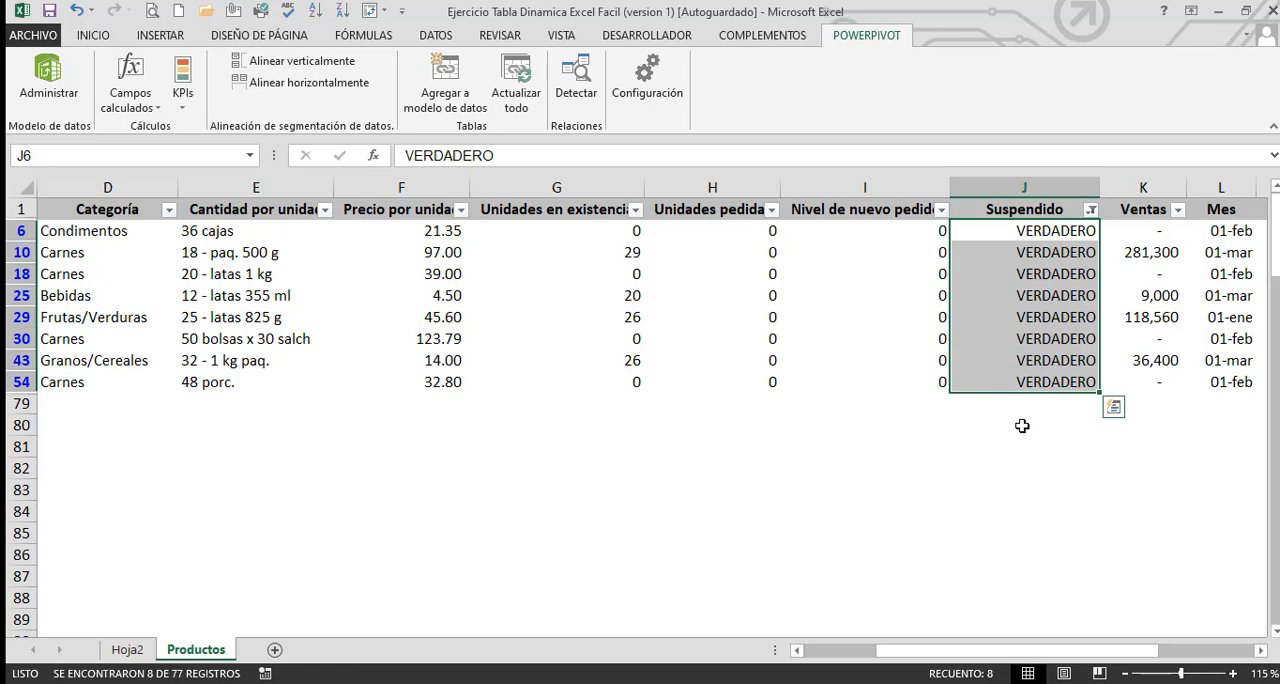
{"action": "key", "text": "Left"}
{"action": "key", "text": "Left"}
{"action": "key", "text": "Left"}
{"action": "key", "text": "Left"}
{"action": "key", "text": "Left"}
{"action": "key", "text": "Left"}
{"action": "key", "text": "Left"}
{"action": "key", "text": "Left"}
{"action": "key", "text": "Left"}
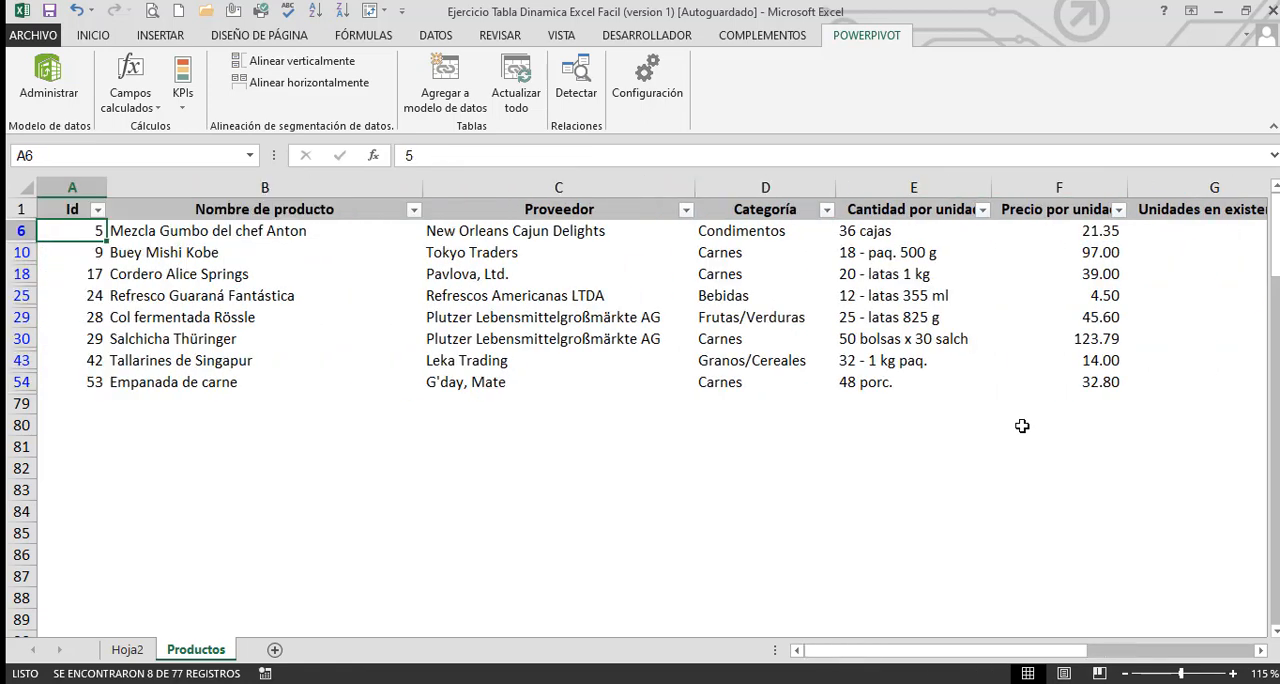
{"action": "key", "text": "Right"}
{"action": "key", "text": "Left"}
{"action": "key", "text": "Right"}
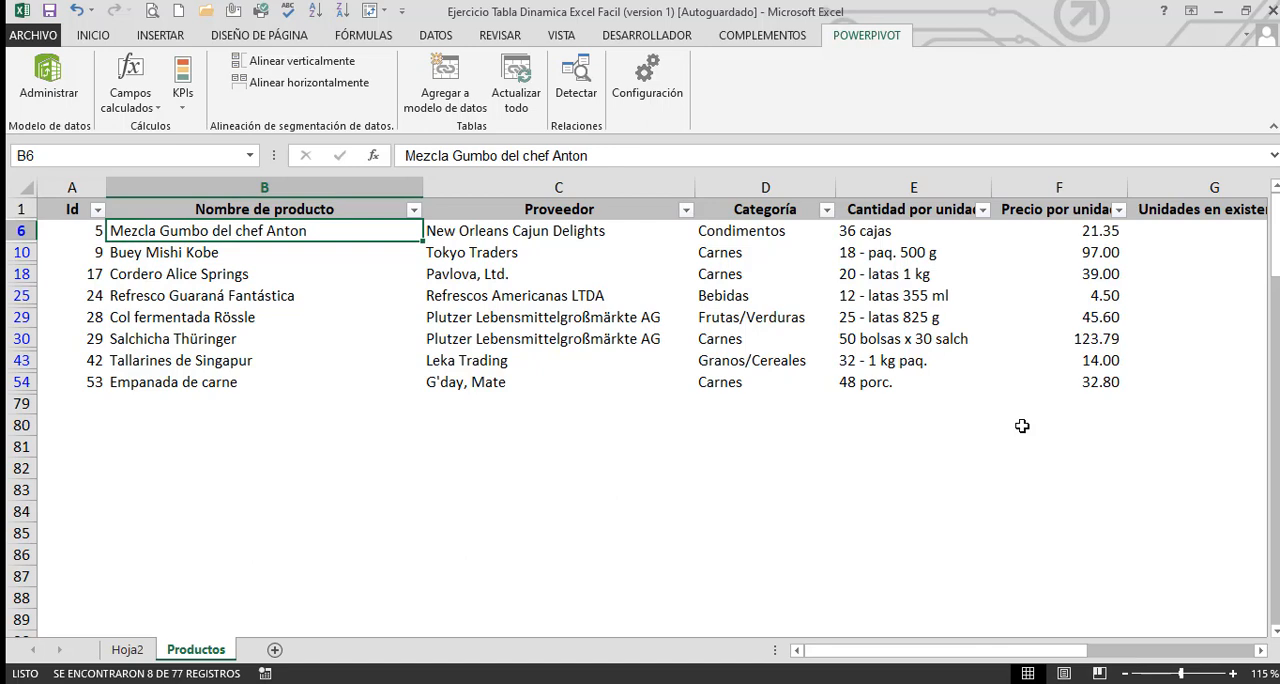
{"action": "key", "text": "Down"}
{"action": "key", "text": "Down"}
{"action": "key", "text": "Down"}
{"action": "key", "text": "Down"}
{"action": "key", "text": "Down"}
{"action": "key", "text": "Down"}
{"action": "key", "text": "Down"}
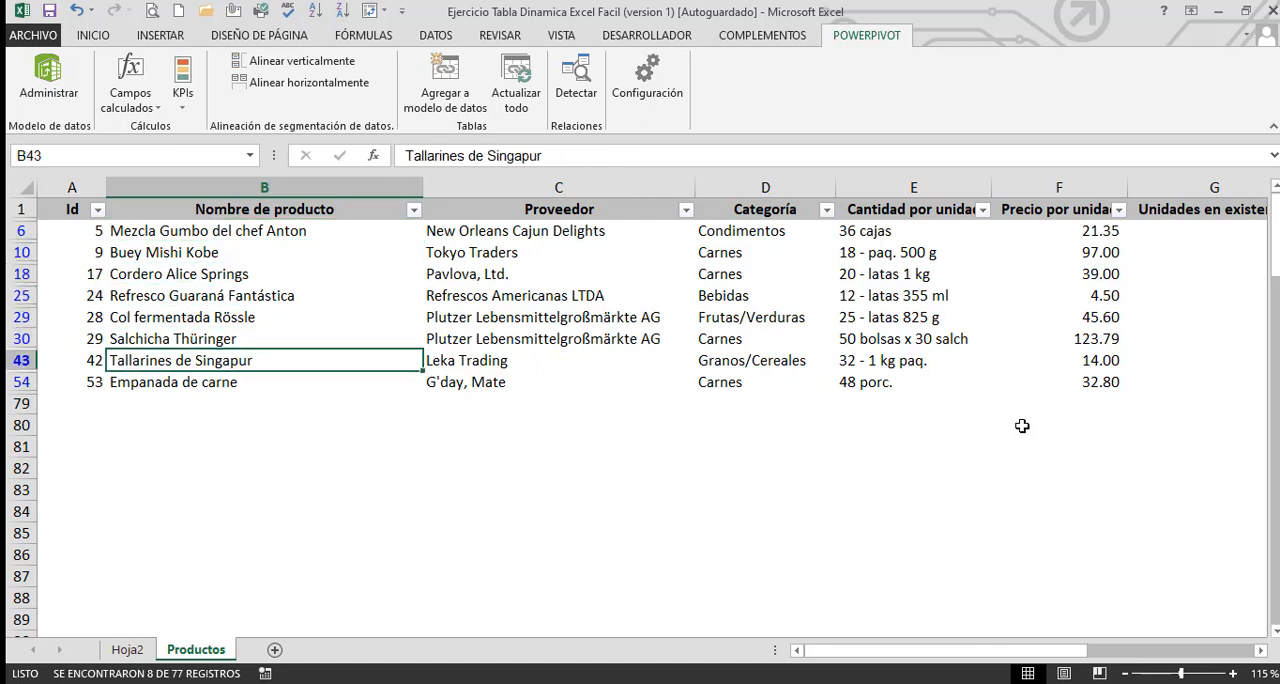
Examine the suspended products' values under Unidades en existencia, Unidades pedidas and Nivel de nuevo pedido
{"action": "key", "text": "Right"}
{"action": "key", "text": "Right"}
{"action": "key", "text": "Right"}
{"action": "key", "text": "Right"}
{"action": "key", "text": "Right"}
{"action": "key", "text": "Right"}
{"action": "key", "text": "Right"}
{"action": "key", "text": "Right"}
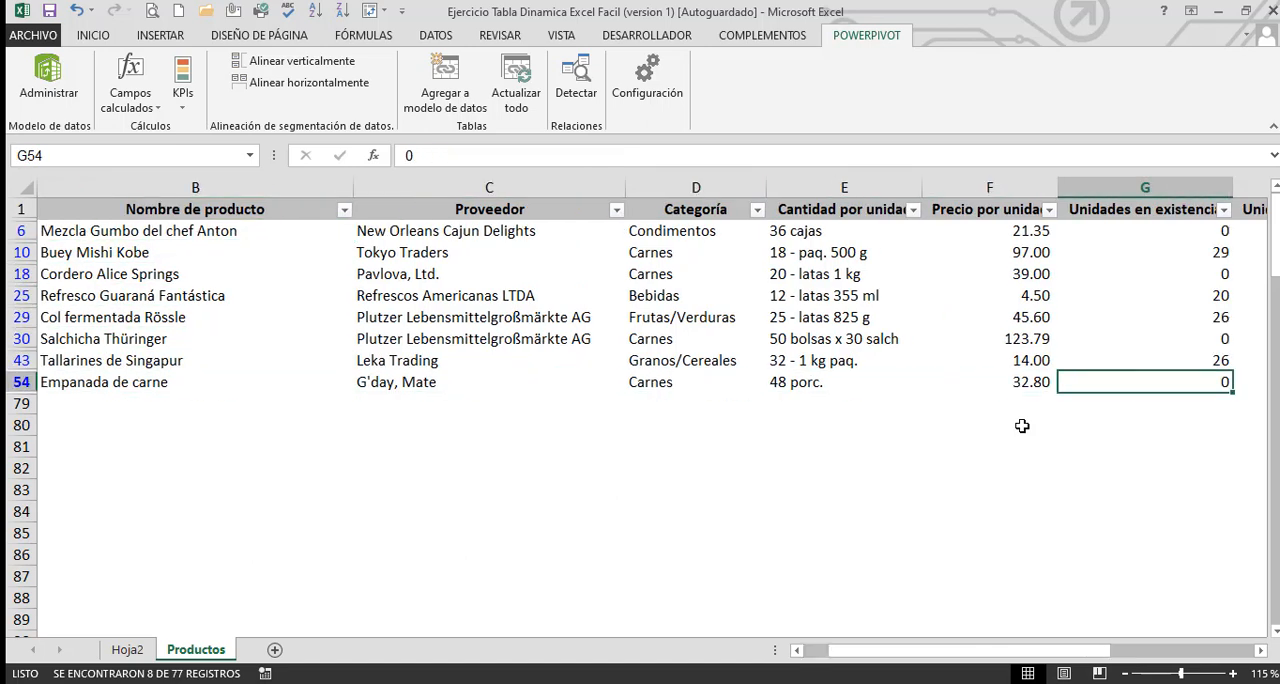
{"action": "key", "text": "Left"}
{"action": "key", "text": "Left"}
{"action": "key", "text": "Left"}
{"action": "key", "text": "Up"}
{"action": "key", "text": "Up"}
{"action": "key", "text": "Up"}
{"action": "key", "text": "Up"}
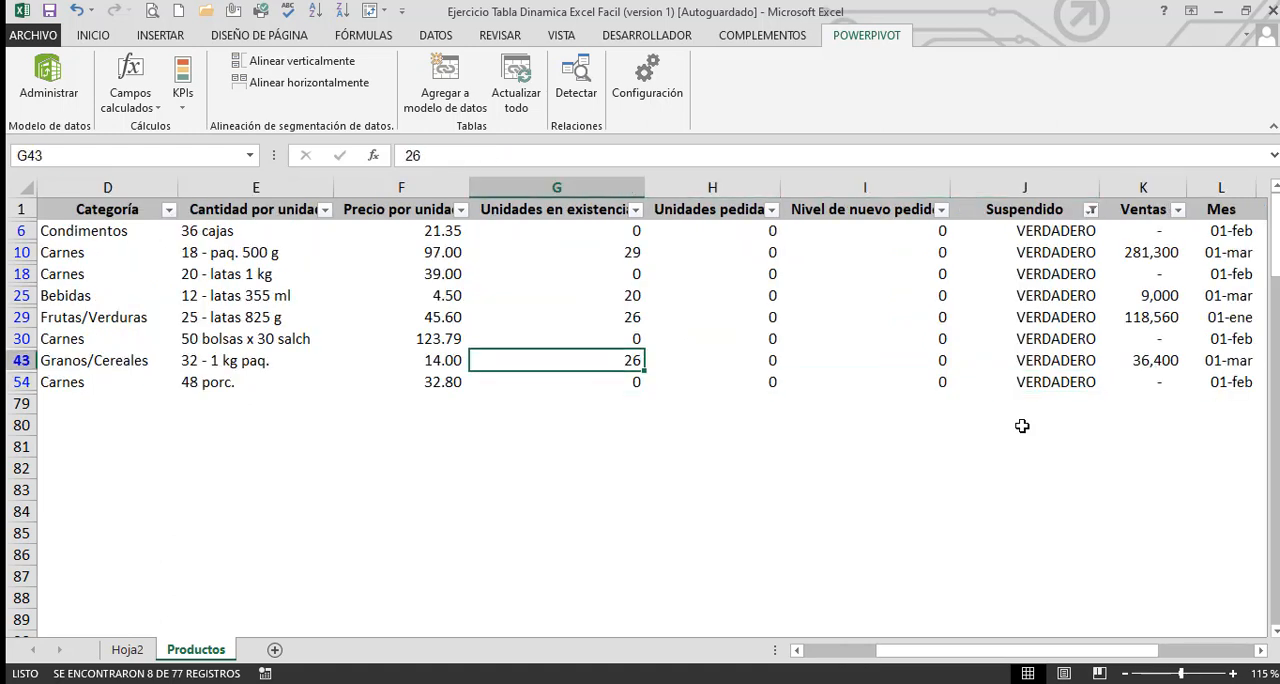
{"action": "key", "text": "Up"}
{"action": "key", "text": "Up"}
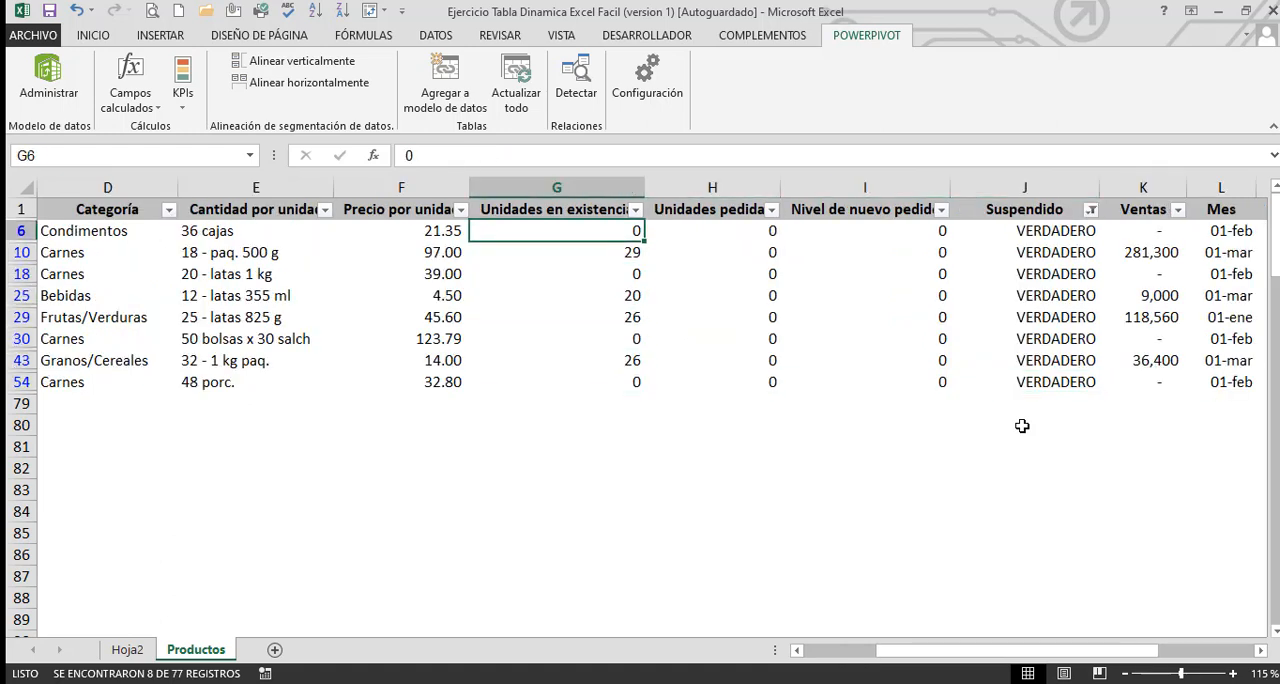
{"action": "key", "text": "Right"}
{"action": "key", "text": "Right"}
{"action": "key", "text": "Right"}
{"action": "key", "text": "Left"}
{"action": "key", "text": "Left"}
{"action": "key", "text": "Left"}
{"action": "key", "text": "Down"}
{"action": "key", "text": "Down"}
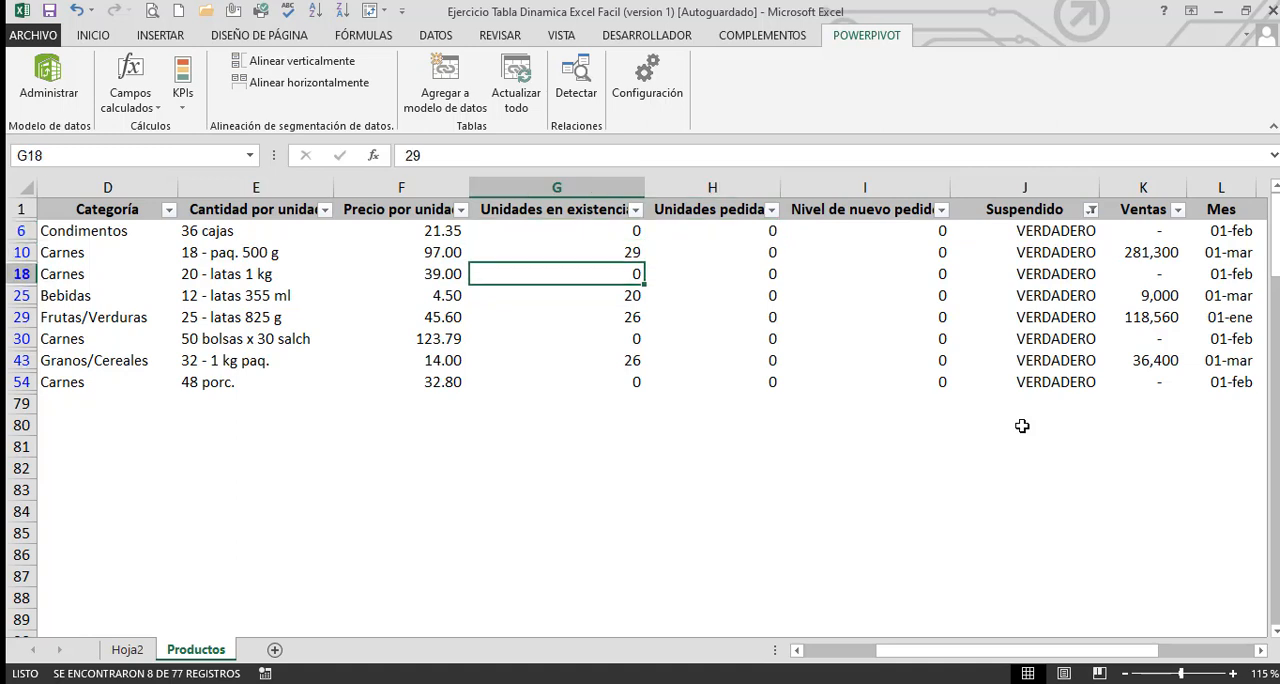
{"action": "key", "text": "Up"}
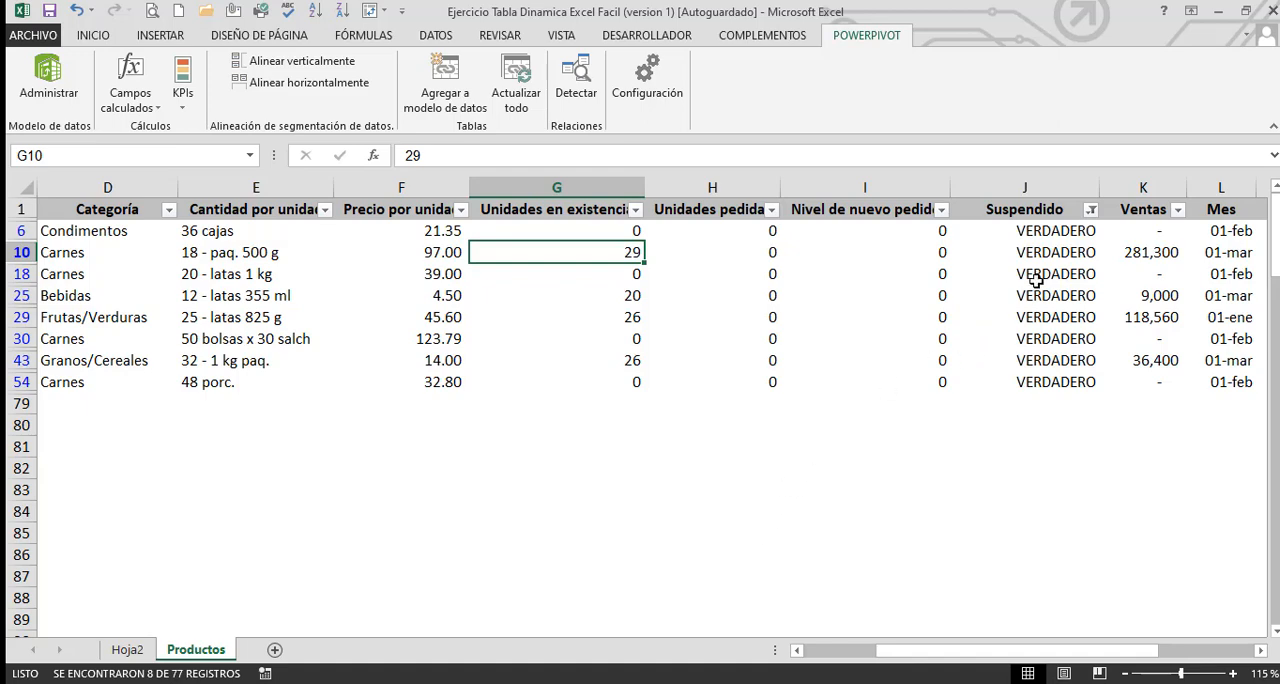
Reselect all values in the Suspendido column's filter so every product row is shown
{"action": "left_click", "coordinate": [1091, 211]}
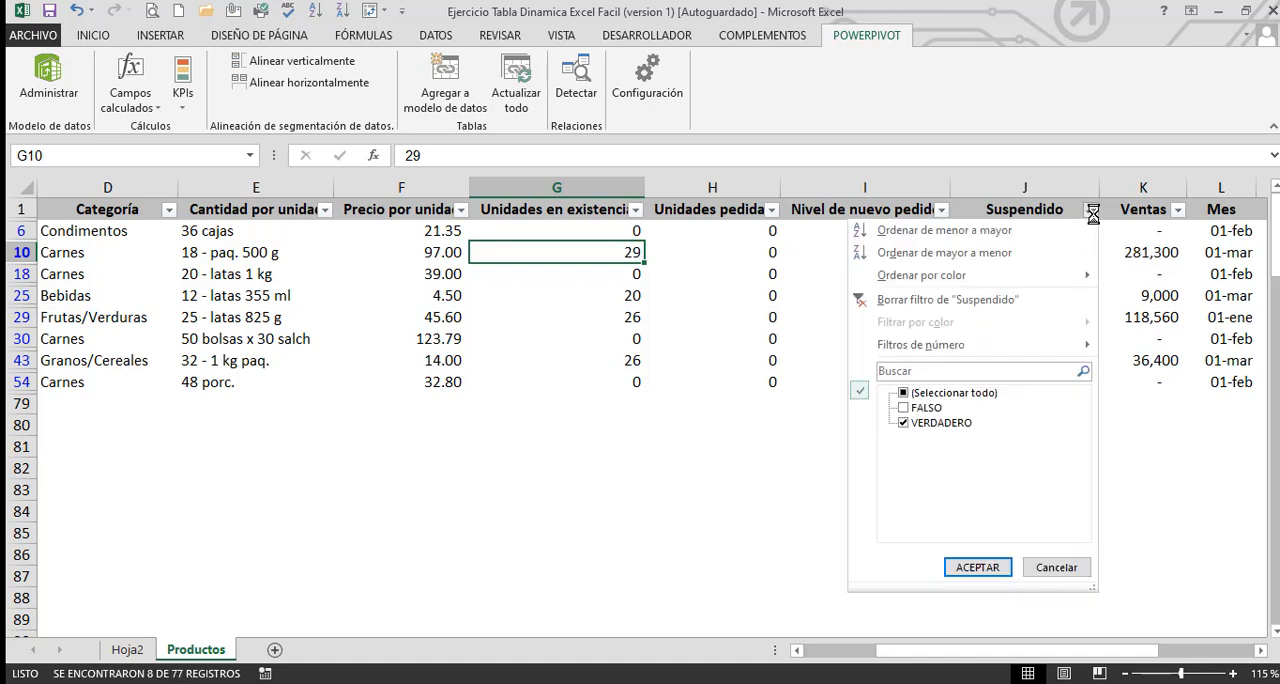
{"action": "left_click", "coordinate": [905, 393]}
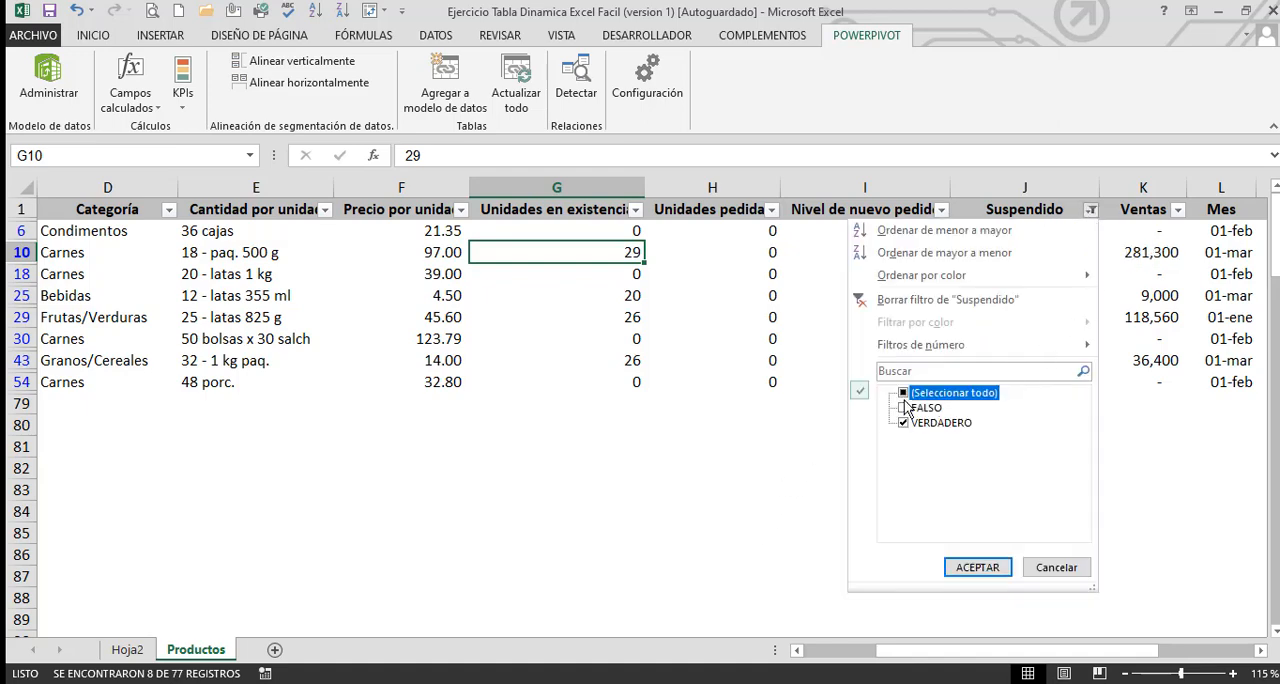
{"action": "left_click", "coordinate": [976, 567]}
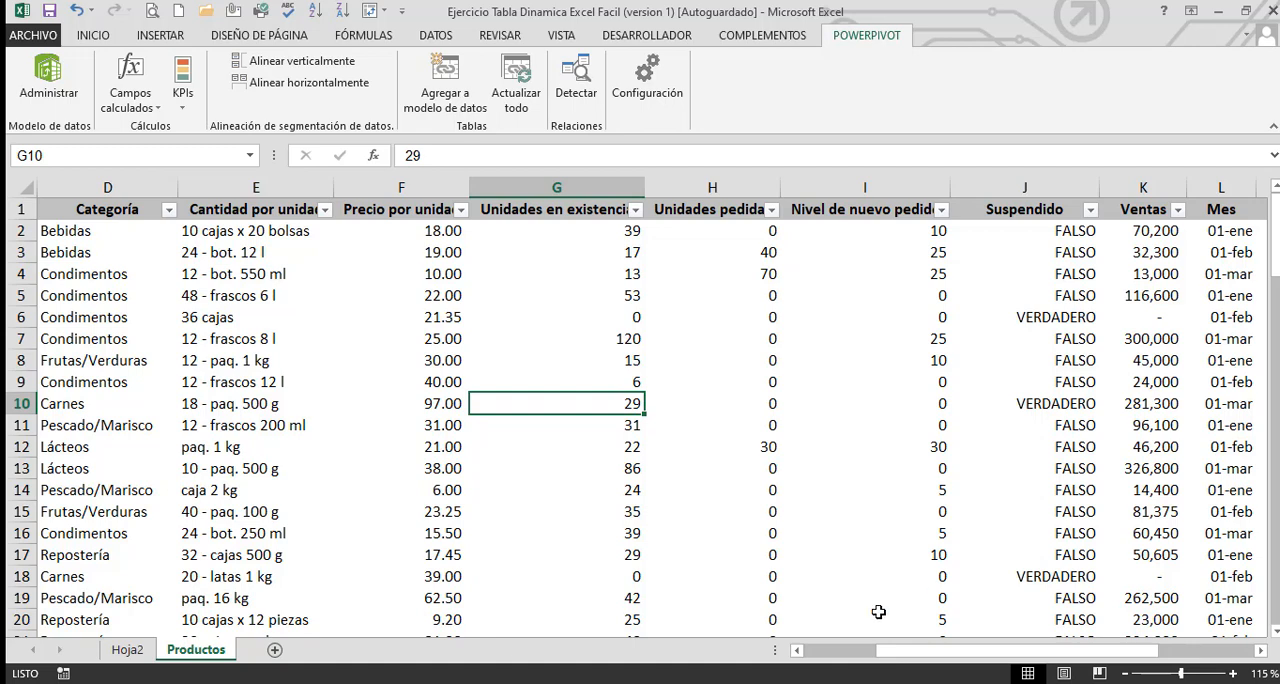
Set the Proveedor report filter of the Hoja2 pivot table to (Todas)
{"action": "left_click", "coordinate": [127, 649]}
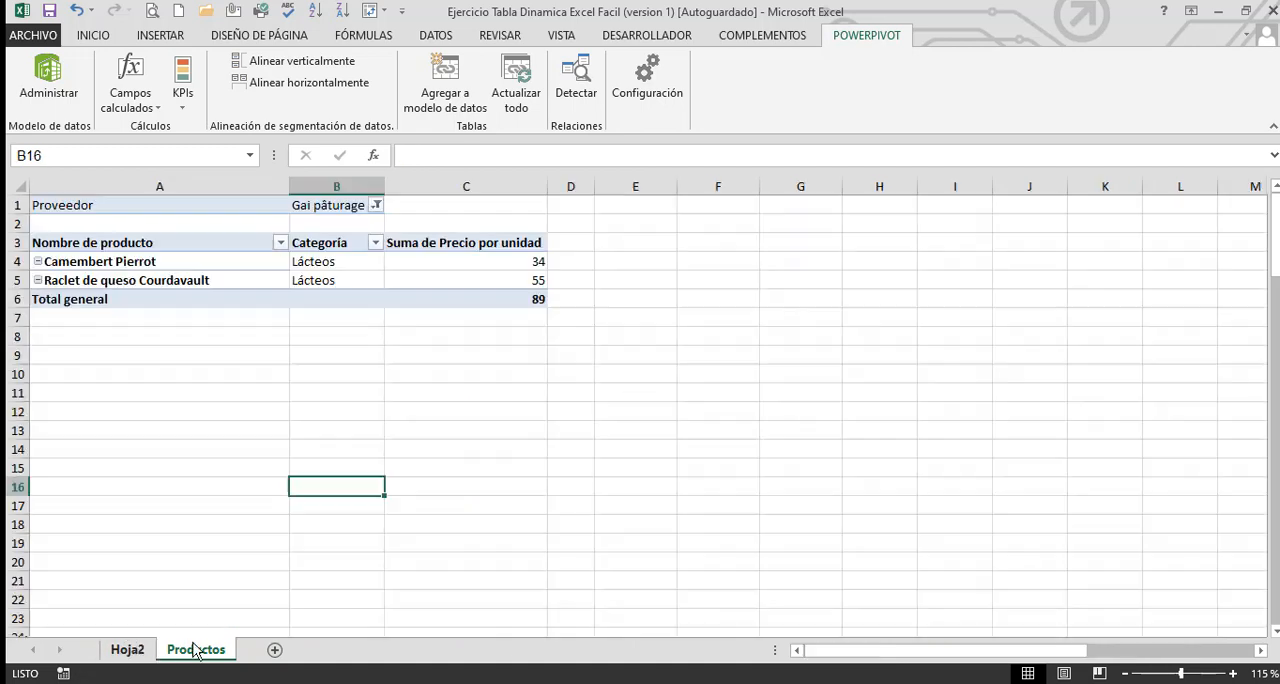
{"action": "left_click", "coordinate": [411, 261]}
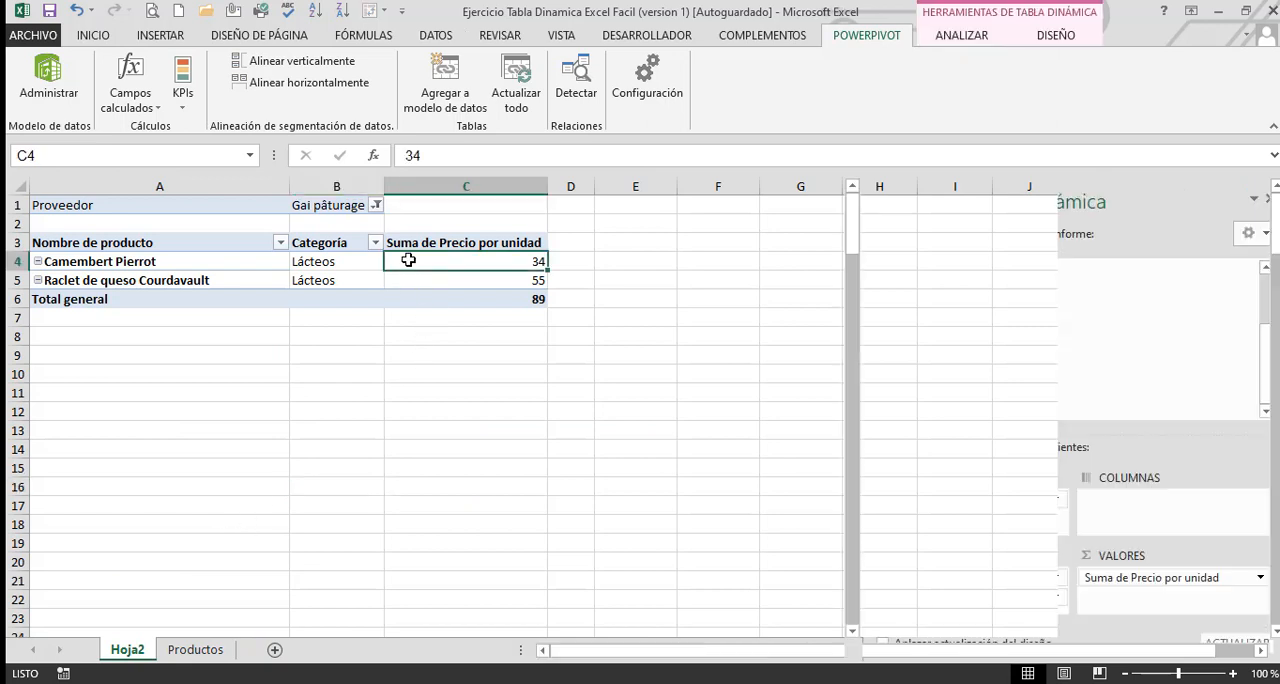
{"action": "left_click", "coordinate": [376, 204]}
{"action": "left_click", "coordinate": [201, 248]}
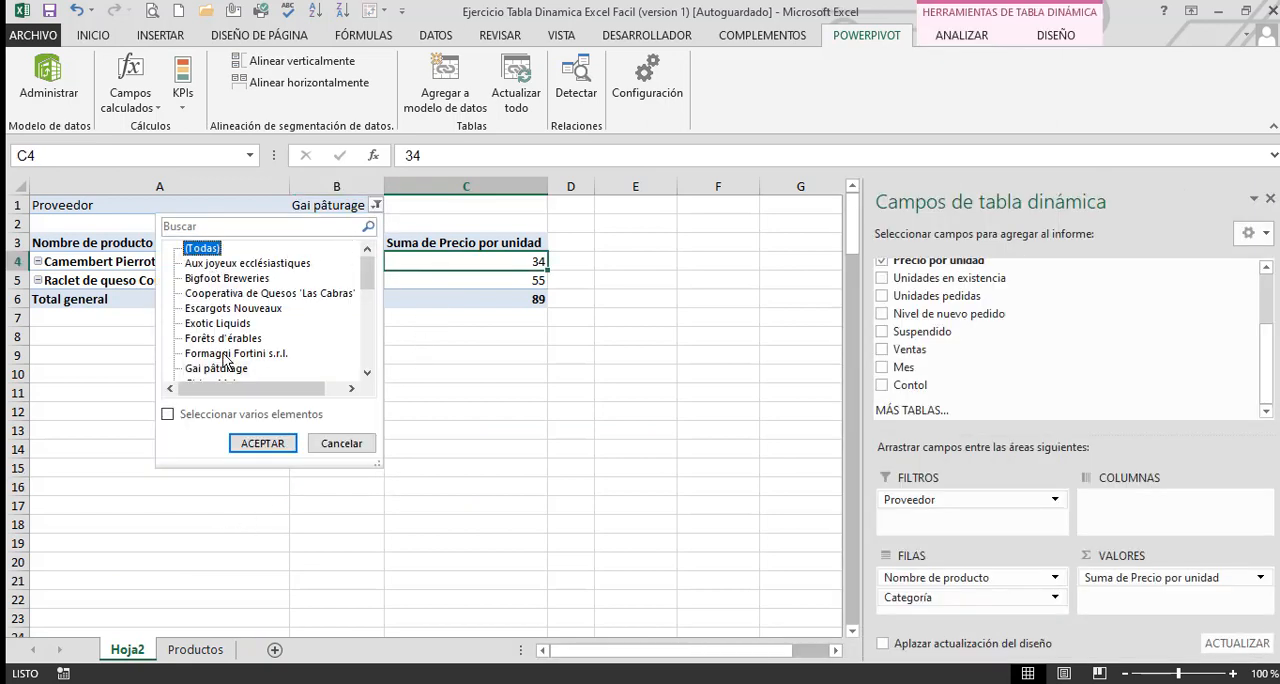
{"action": "left_click", "coordinate": [260, 445]}
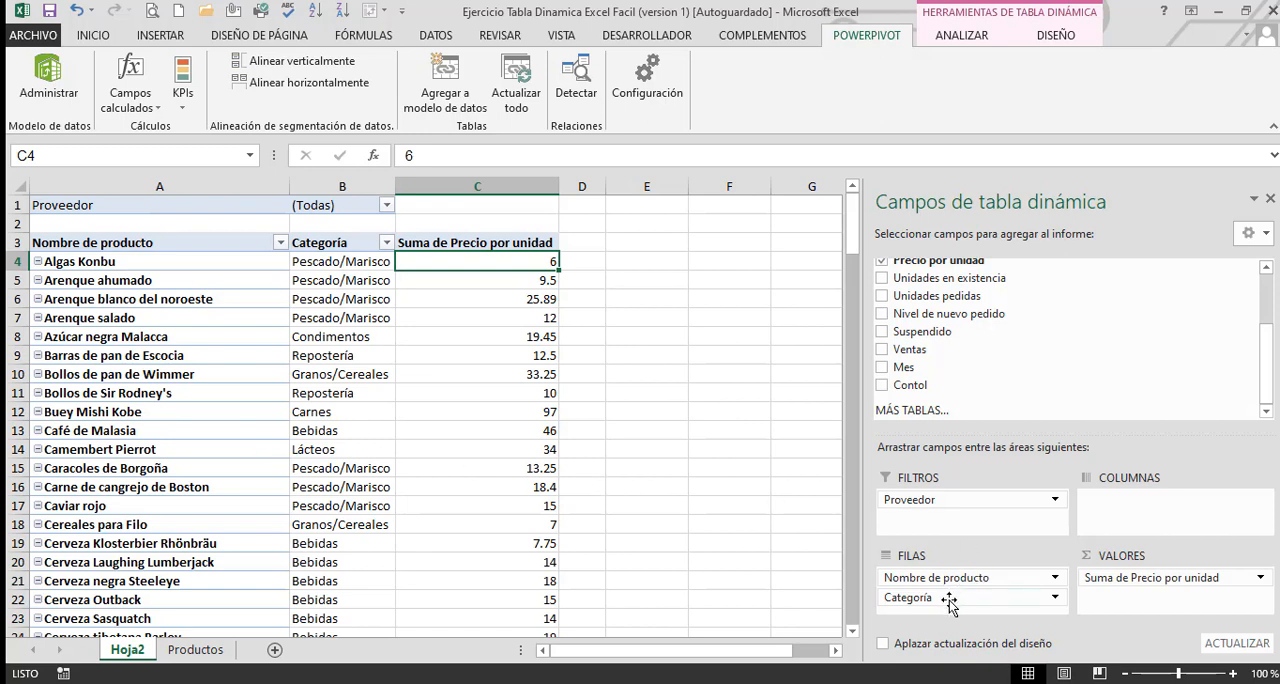
Replace Categoría and Suma de Precio por unidad in the pivot table with Suspendido as a row field and as a counted value
{"action": "left_click_drag", "start_coordinate": [948, 600], "coordinate": [800, 598]}
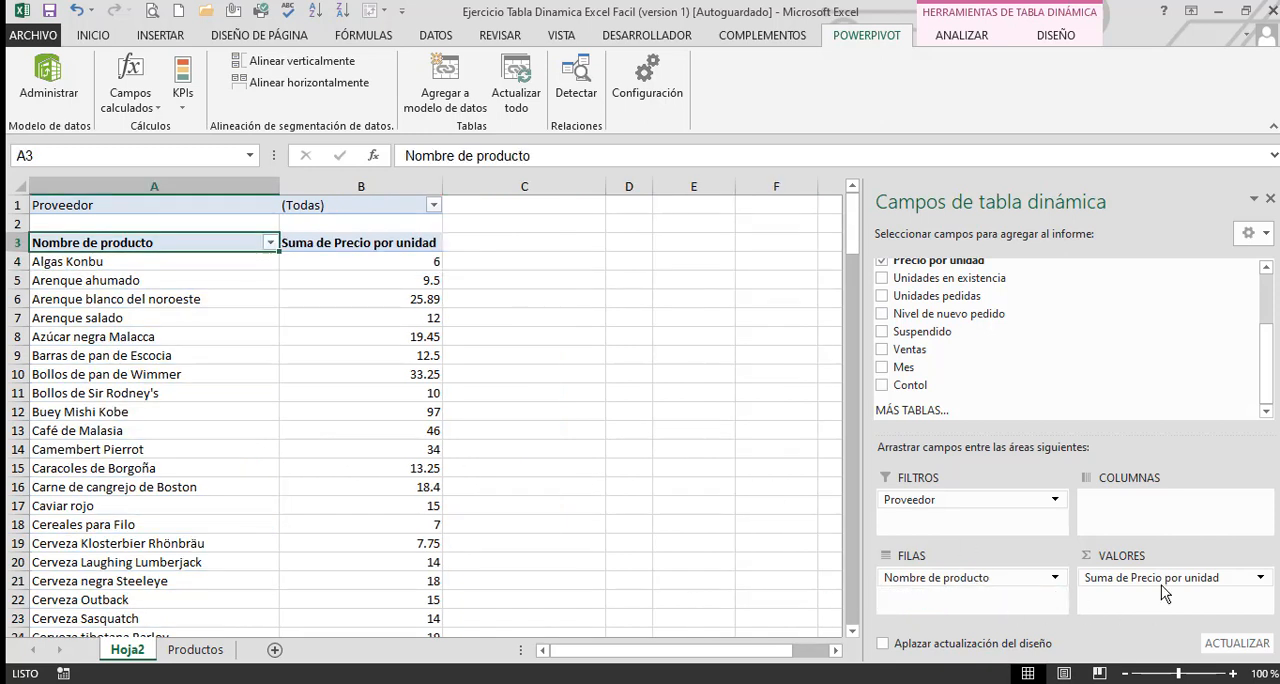
{"action": "left_click_drag", "start_coordinate": [1163, 586], "coordinate": [777, 531]}
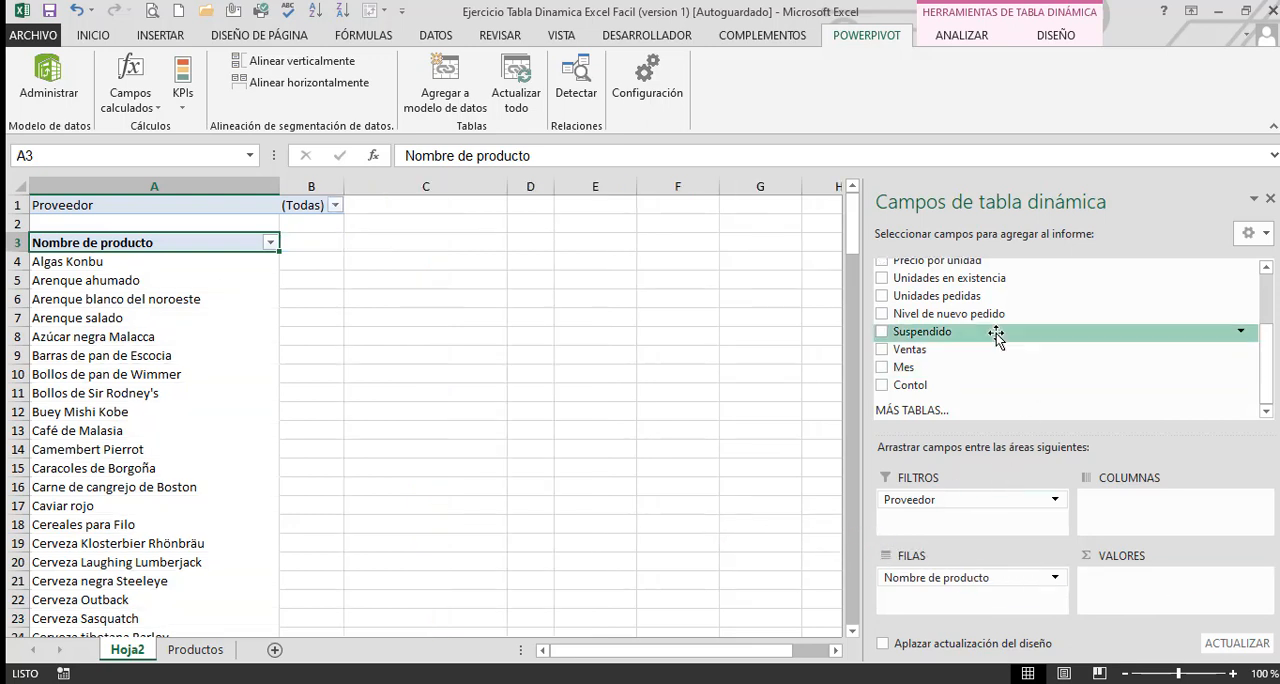
{"action": "left_click_drag", "start_coordinate": [941, 340], "coordinate": [997, 597]}
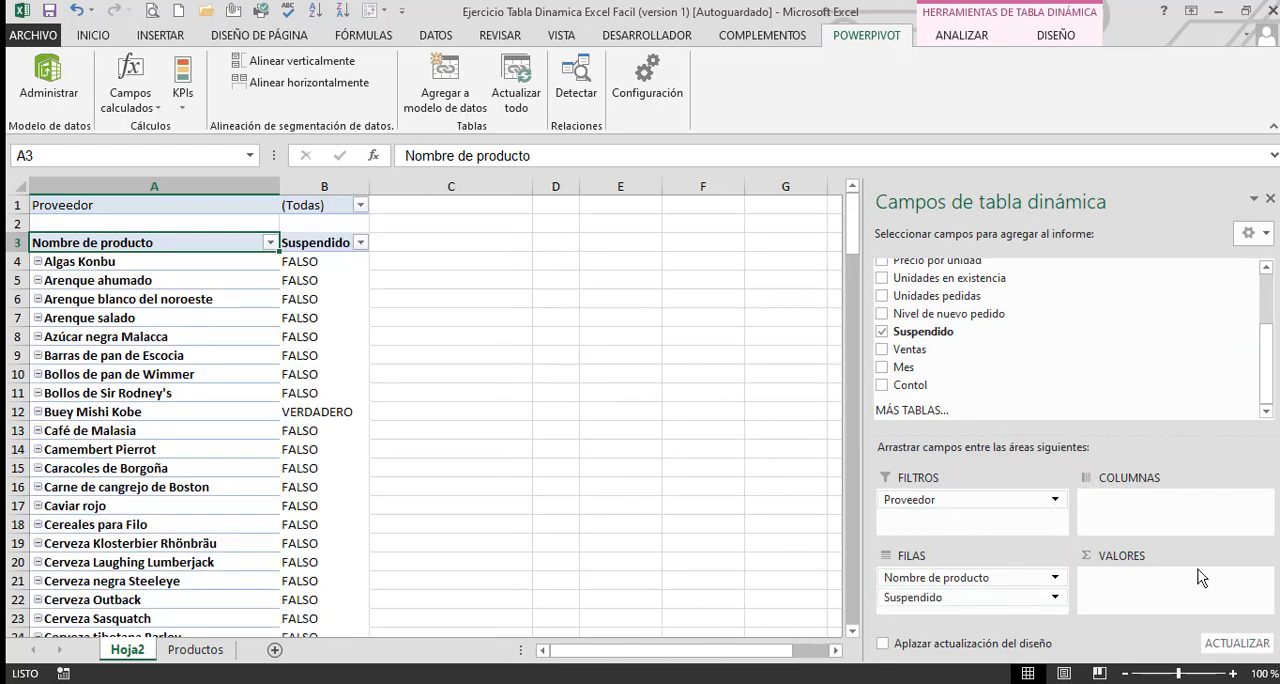
{"action": "left_click_drag", "start_coordinate": [965, 333], "coordinate": [1135, 592]}
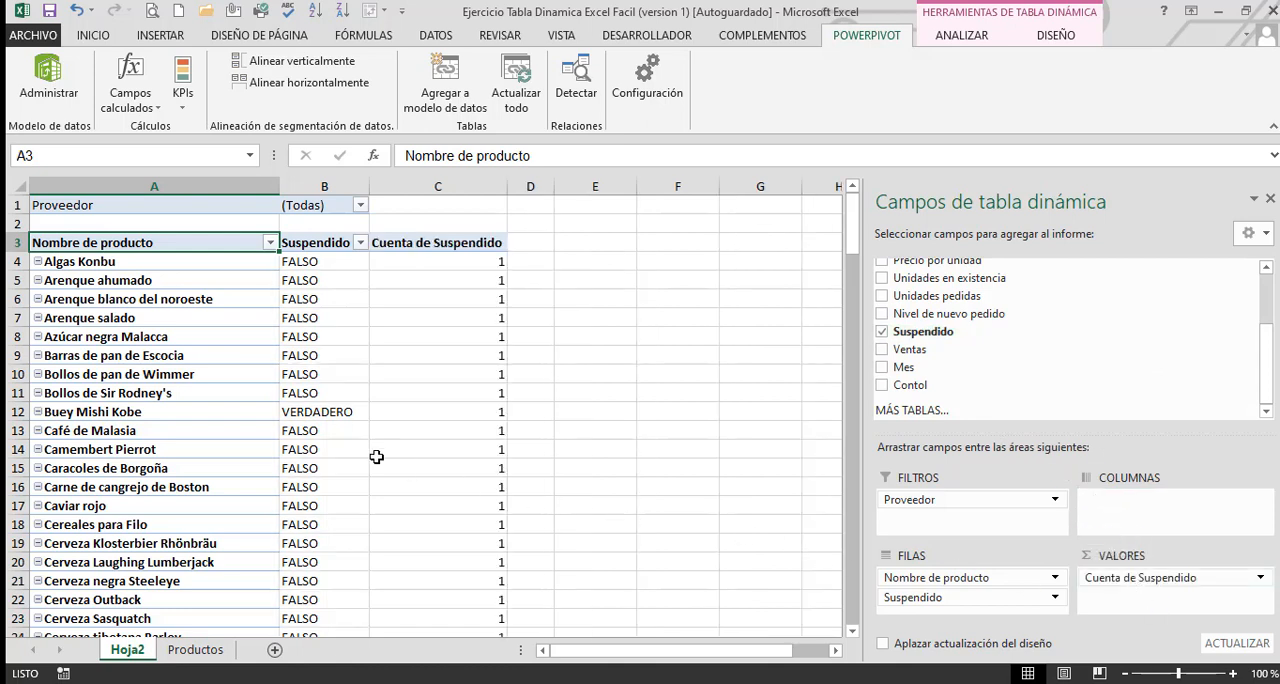
Move Suspendido from the rows to the columns of the pivot table and check the Total general row for FALSO and VERDADERO
{"action": "mouse_move", "coordinate": [376, 457]}
{"action": "left_click_drag", "start_coordinate": [960, 598], "coordinate": [1105, 508]}
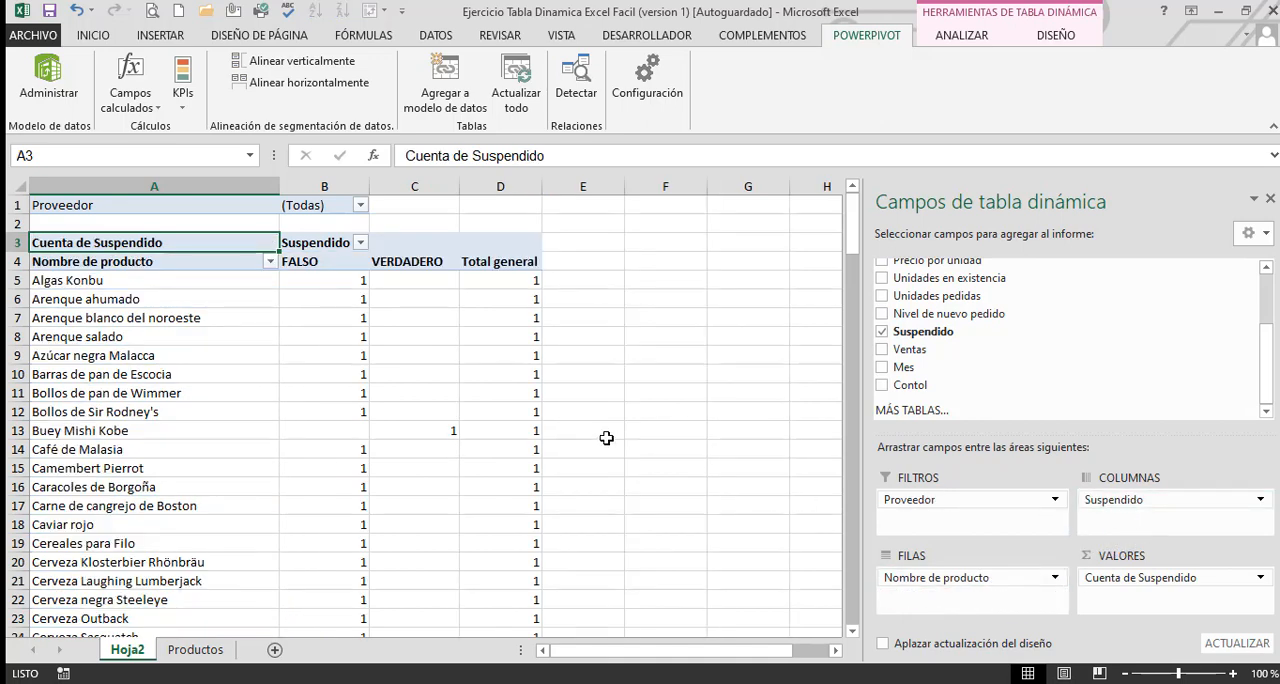
{"action": "scroll", "coordinate": [606, 438], "scroll_direction": "down", "scroll_amount": 6}
{"action": "scroll", "coordinate": [606, 438], "scroll_direction": "up", "scroll_amount": 6}
{"action": "left_click", "coordinate": [440, 438]}
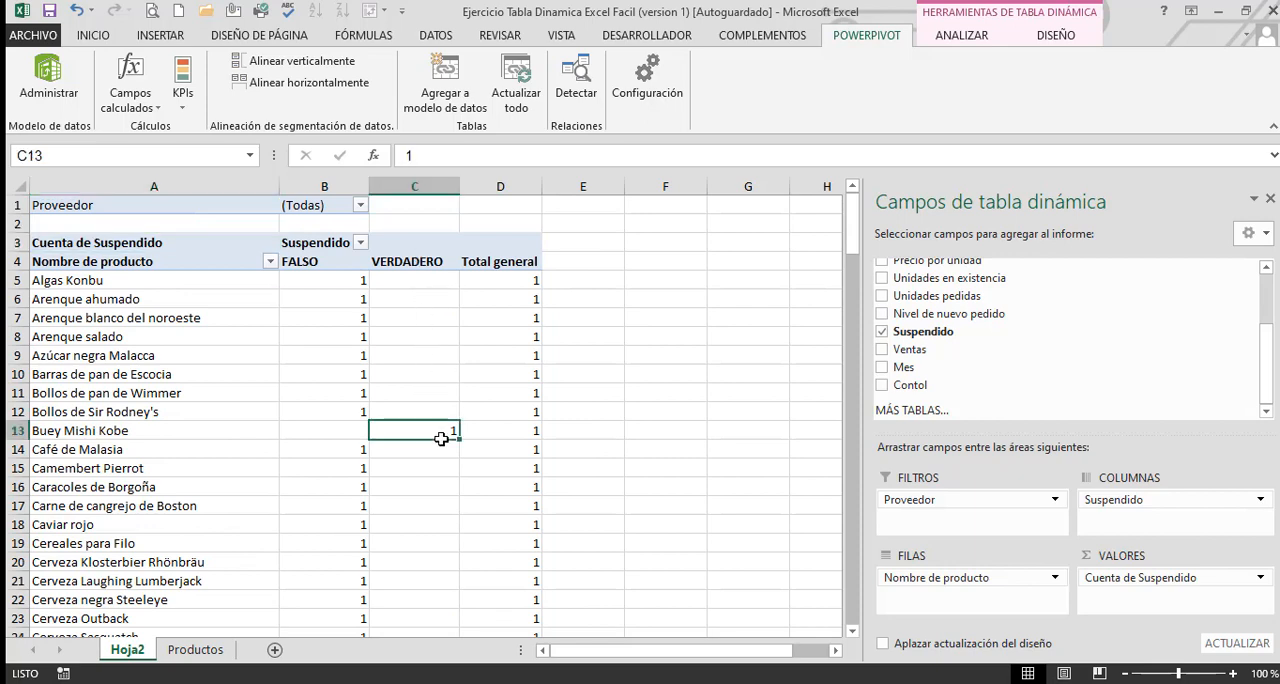
{"action": "scroll", "coordinate": [457, 510], "scroll_direction": "down", "scroll_amount": 18}
{"action": "scroll", "coordinate": [457, 513], "scroll_direction": "down", "scroll_amount": 6}
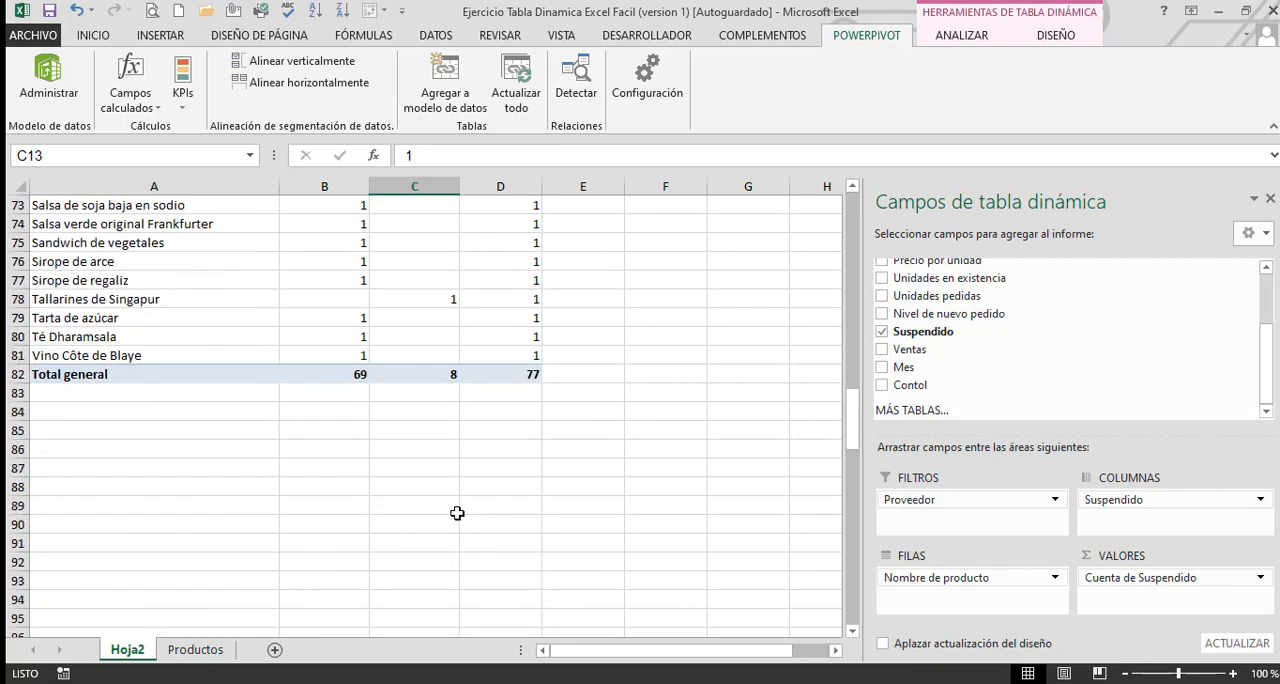
{"action": "scroll", "coordinate": [452, 500], "scroll_direction": "up", "scroll_amount": 2}
{"action": "left_click", "coordinate": [350, 493]}
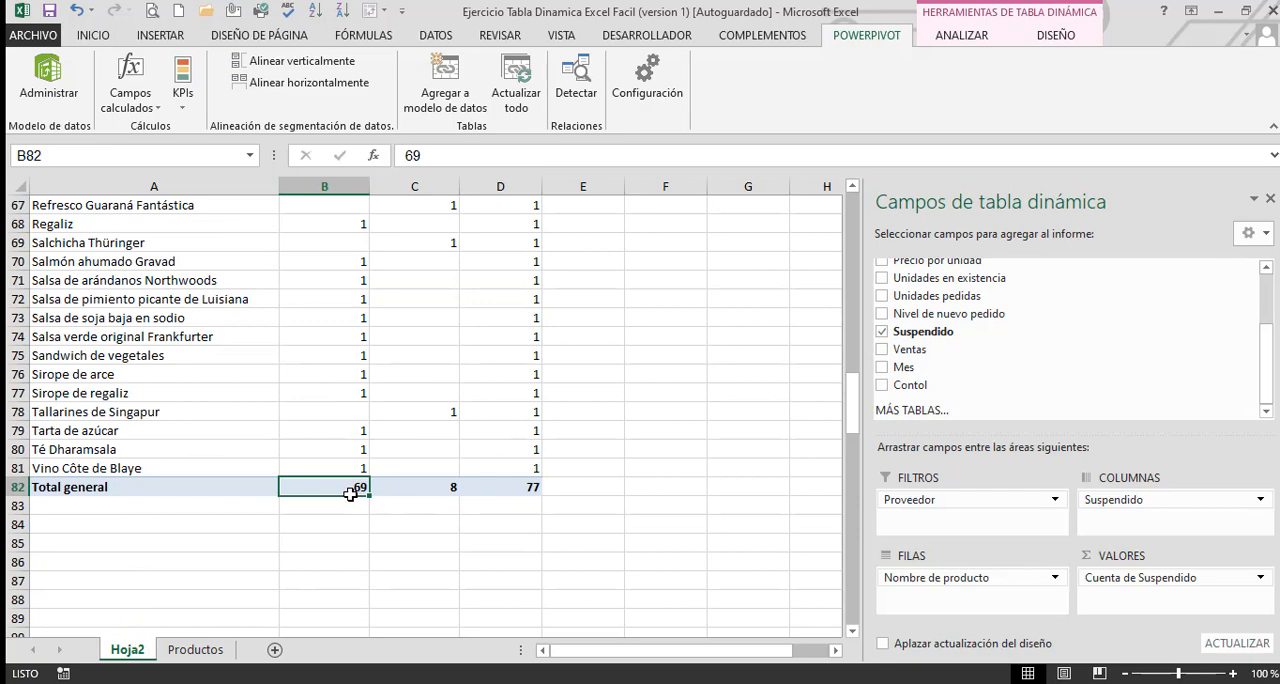
Examine the FALSO and VERDADERO values in the Suspendido column of the Productos sheet
{"action": "left_click", "coordinate": [440, 489]}
{"action": "key", "text": "ctrl+Page_Down"}
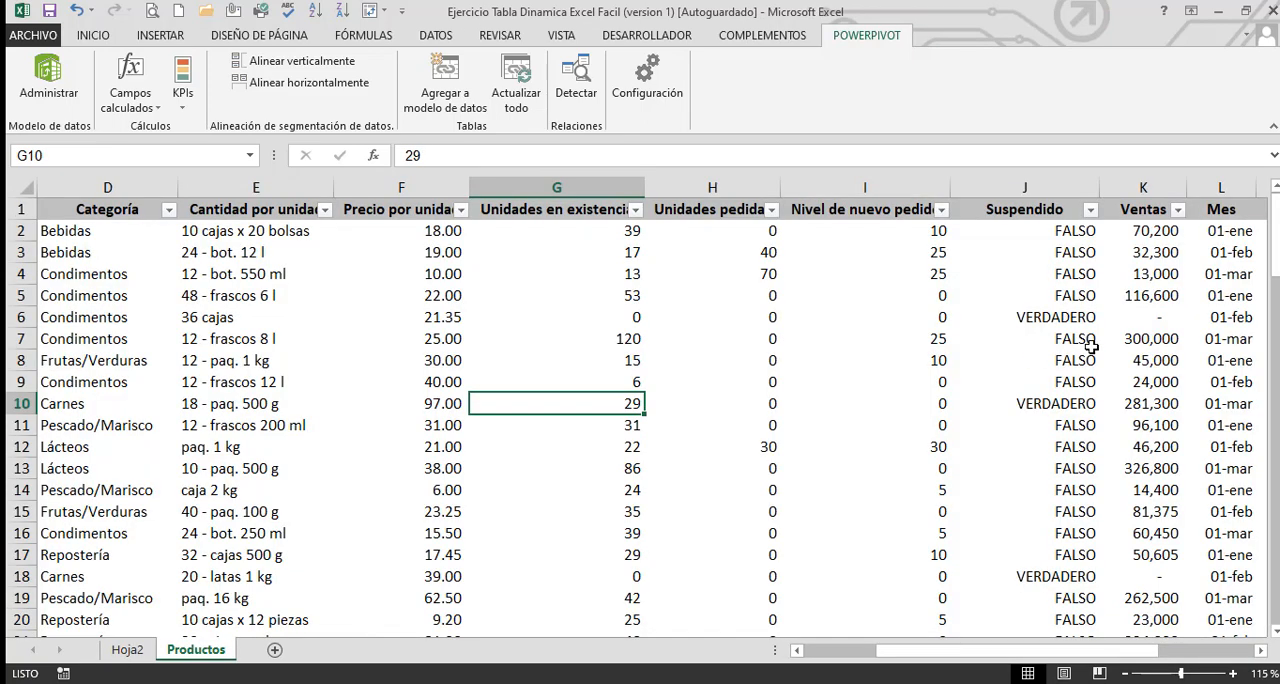
{"action": "left_click", "coordinate": [1108, 331]}
{"action": "key", "text": "Up"}
{"action": "key", "text": "Up"}
{"action": "key", "text": "Up"}
{"action": "key", "text": "Up"}
{"action": "key", "text": "Up"}
{"action": "key", "text": "Up"}
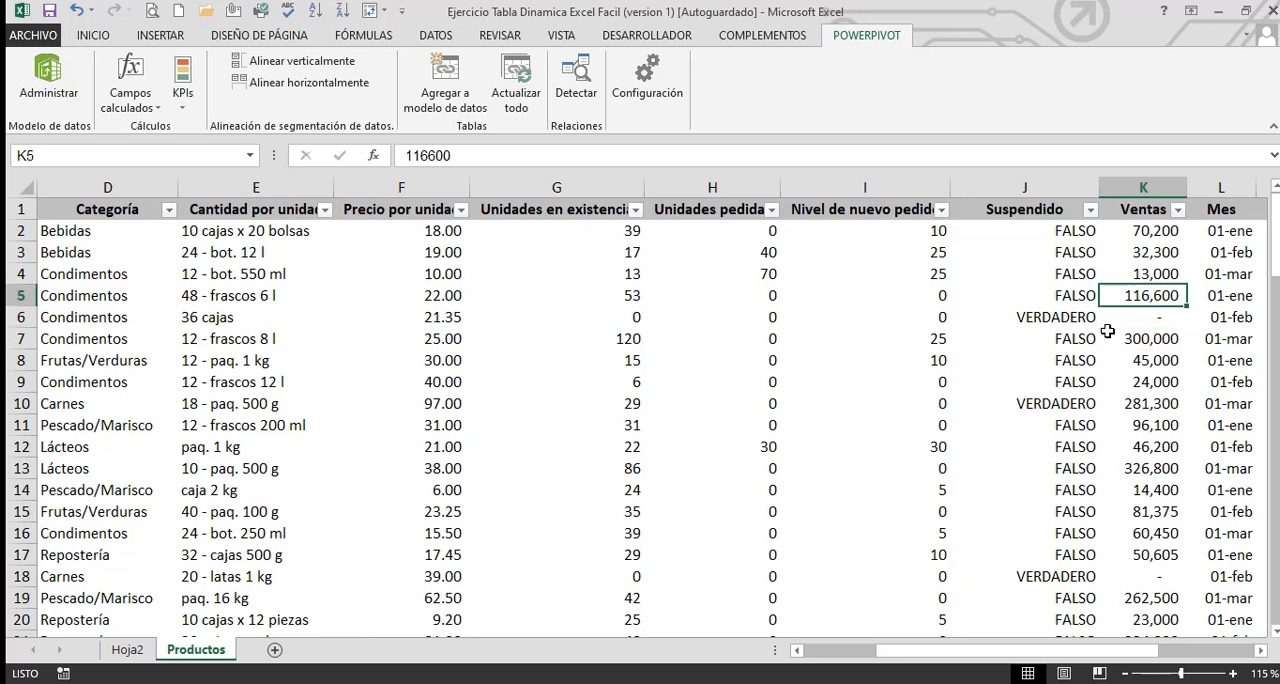
{"action": "key", "text": "Left"}
{"action": "key", "text": "Left"}
{"action": "key", "text": "Right"}
{"action": "key", "text": "Down"}
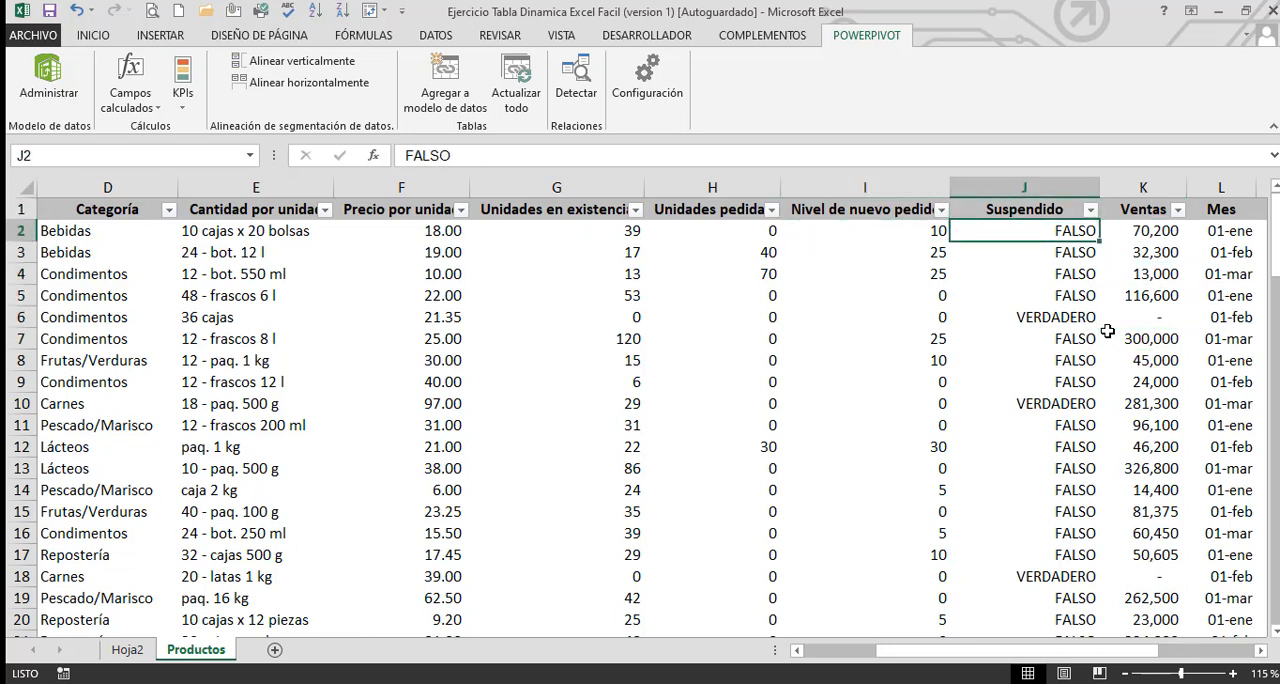
{"action": "key", "text": "Down"}
{"action": "key", "text": "Down"}
{"action": "key", "text": "Down"}
{"action": "key", "text": "Down"}
{"action": "key", "text": "Up"}
{"action": "key", "text": "Up"}
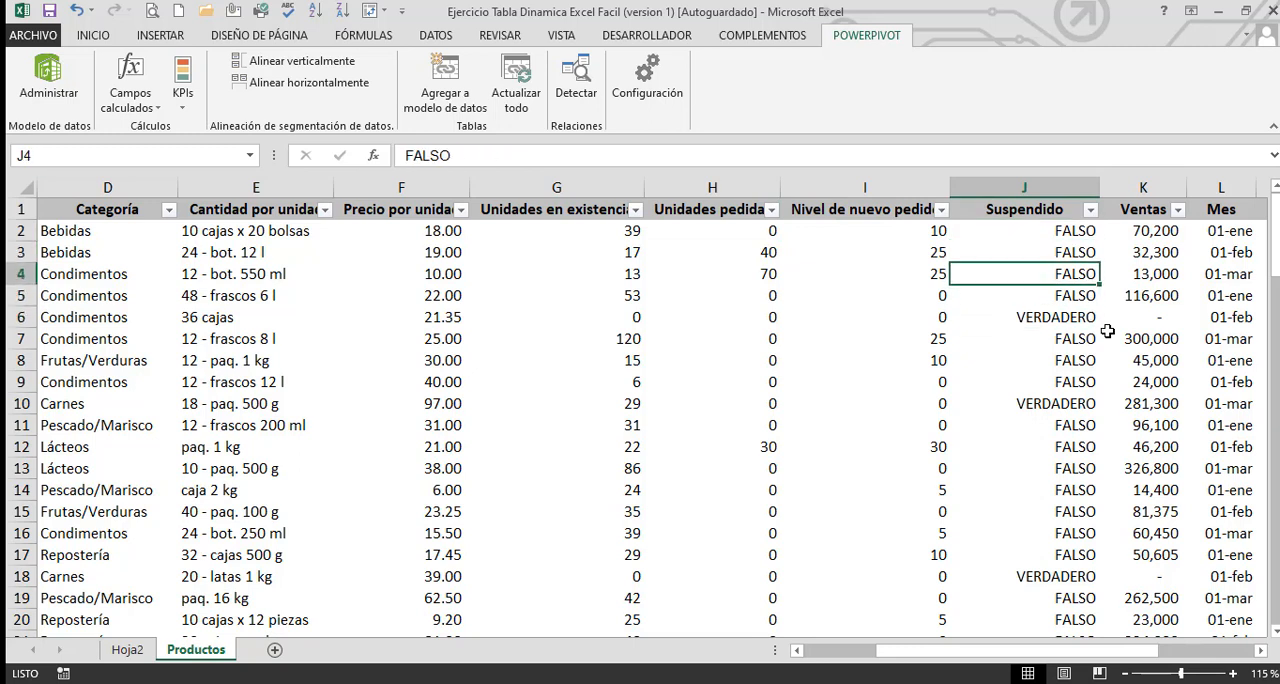
{"action": "key", "text": "Up"}
{"action": "key", "text": "Up"}
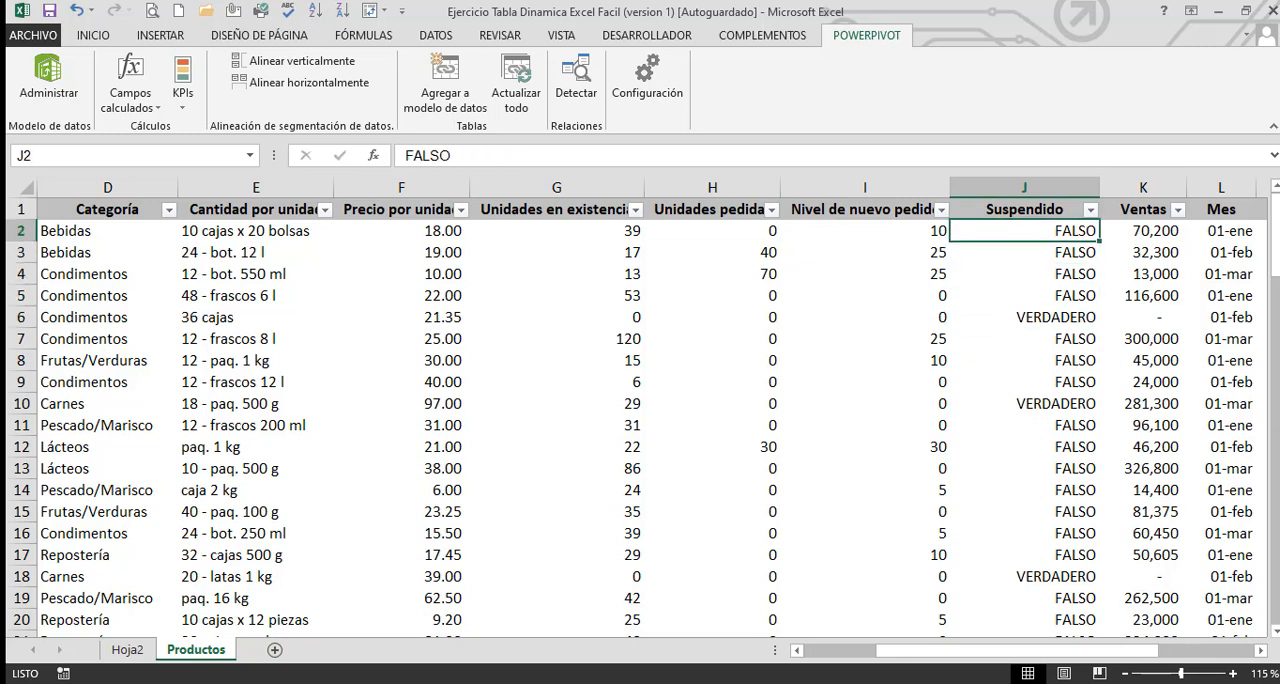
Review the Productos headers back to the Id column and inspect the Id and Precio por unidad columns
{"action": "left_click", "coordinate": [848, 490]}
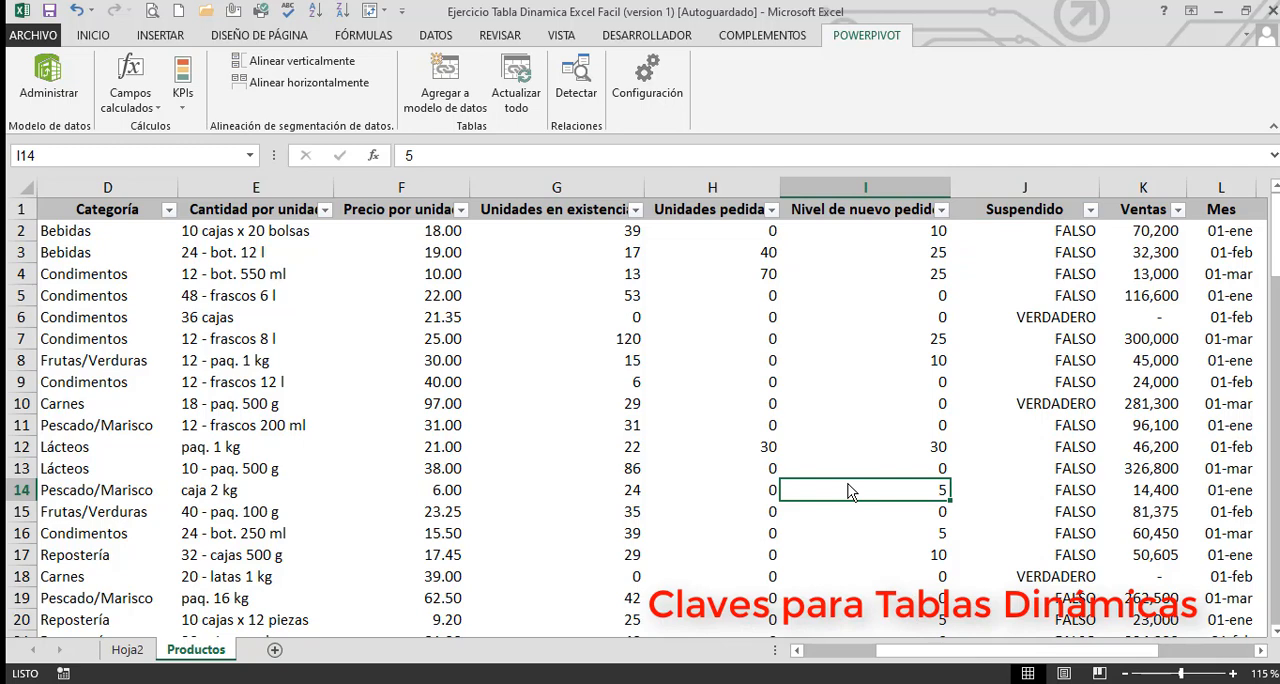
{"action": "key", "text": "Down"}
{"action": "key", "text": "Up"}
{"action": "key", "text": "Up"}
{"action": "key", "text": "ctrl+Up"}
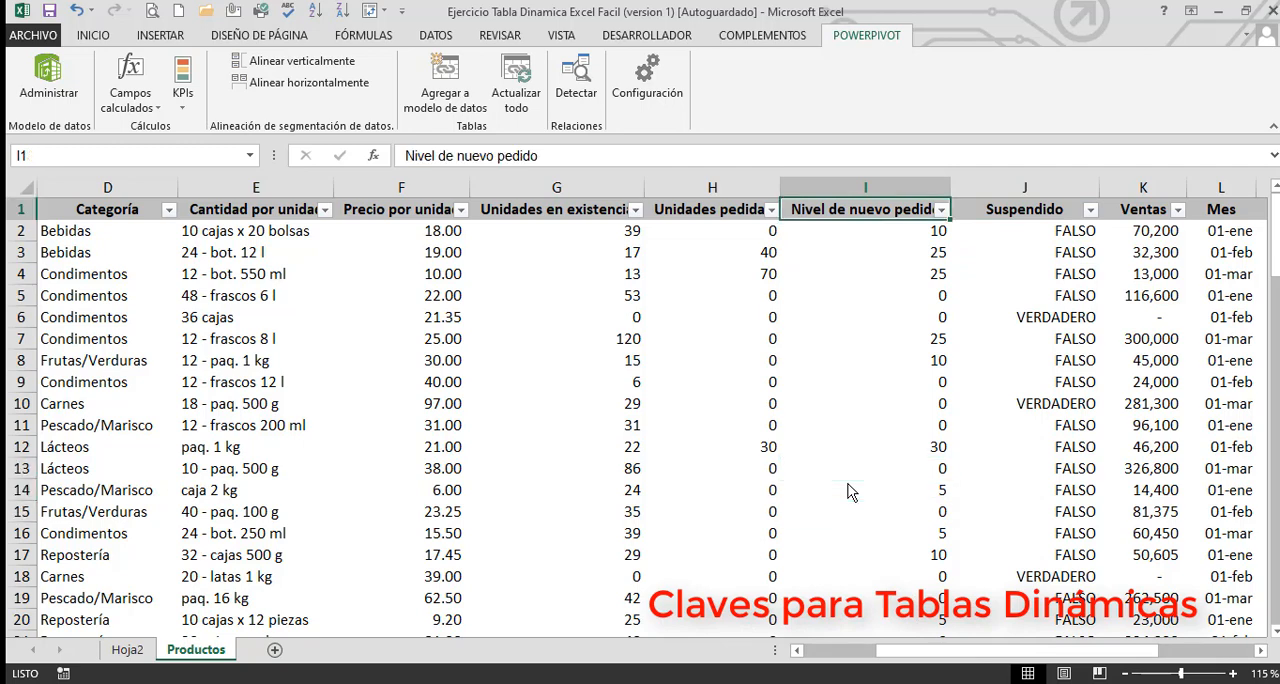
{"action": "key", "text": "Left"}
{"action": "key", "text": "Left"}
{"action": "key", "text": "Left"}
{"action": "key", "text": "ctrl+Left"}
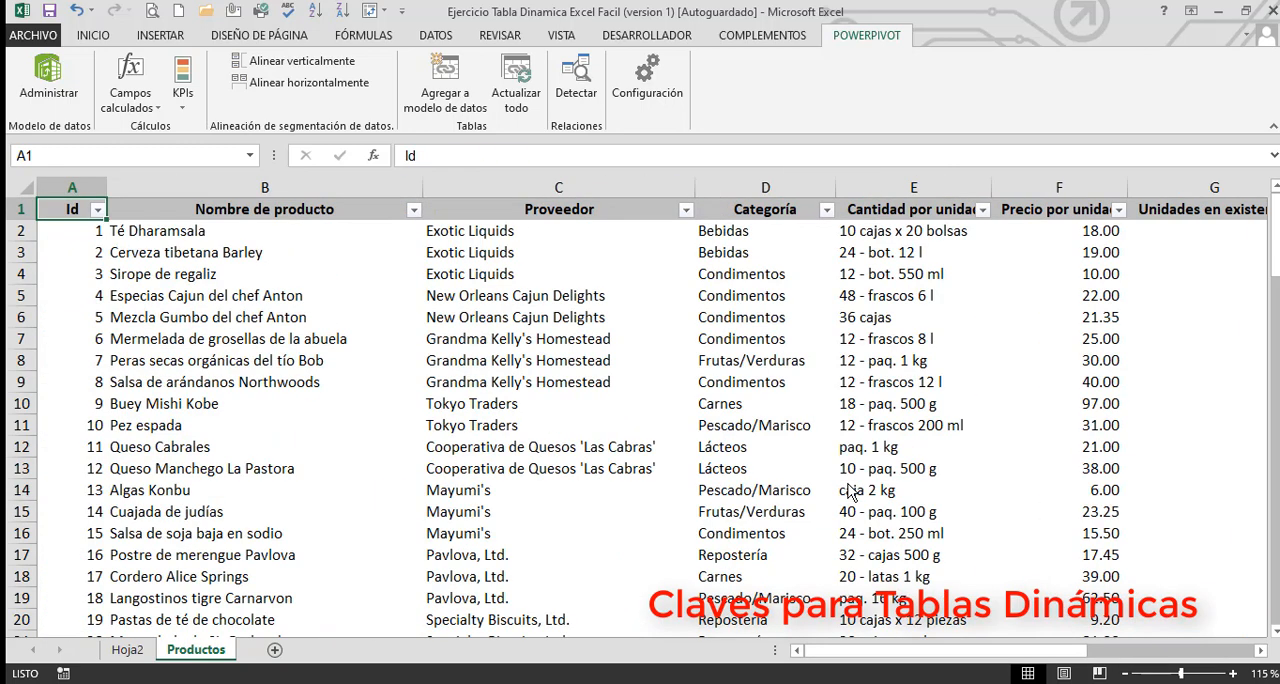
{"action": "key", "text": "Down"}
{"action": "key", "text": "Down"}
{"action": "key", "text": "Down"}
{"action": "key", "text": "Down"}
{"action": "key", "text": "Down"}
{"action": "key", "text": "Down"}
{"action": "key", "text": "Down"}
{"action": "key", "text": "Down"}
{"action": "key", "text": "Down"}
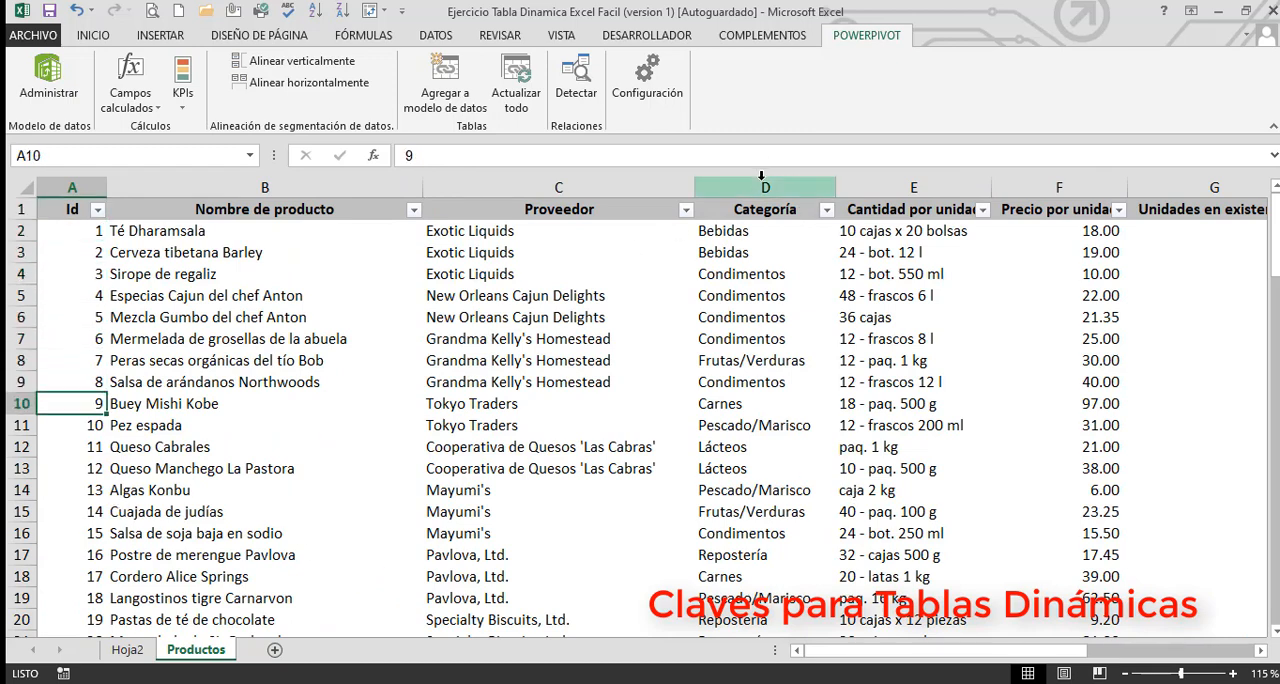
{"action": "left_click", "coordinate": [368, 422]}
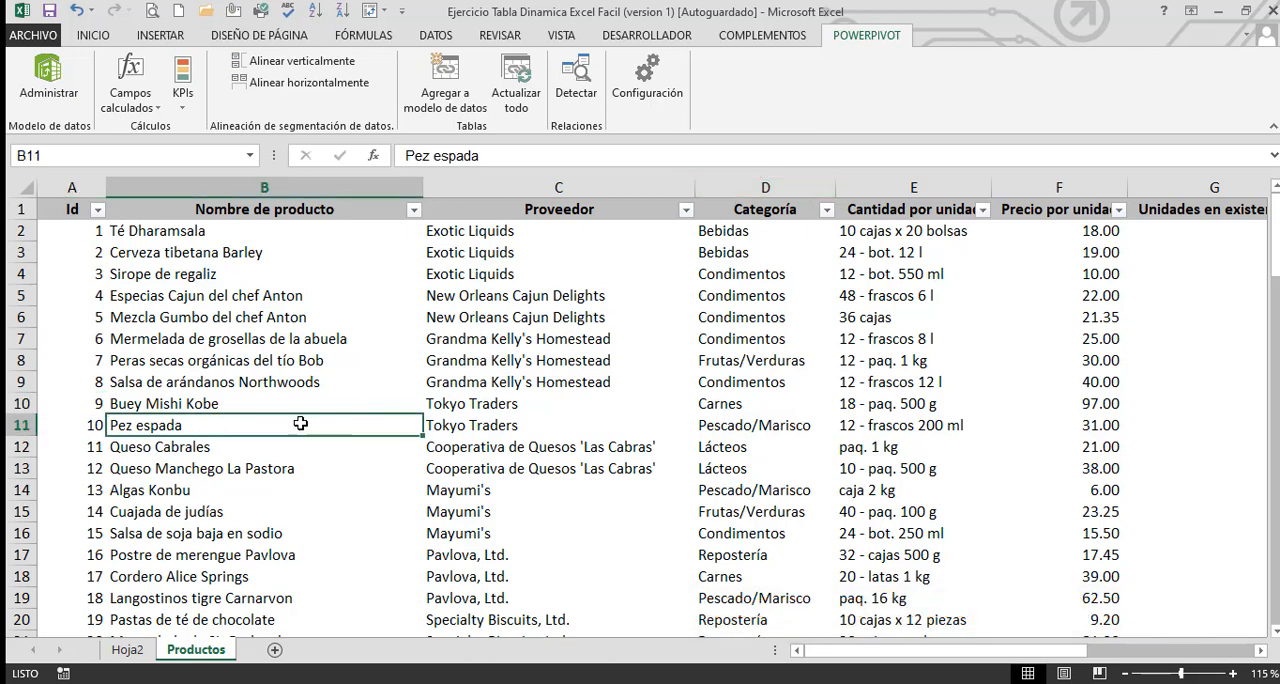
{"action": "left_click", "coordinate": [81, 180]}
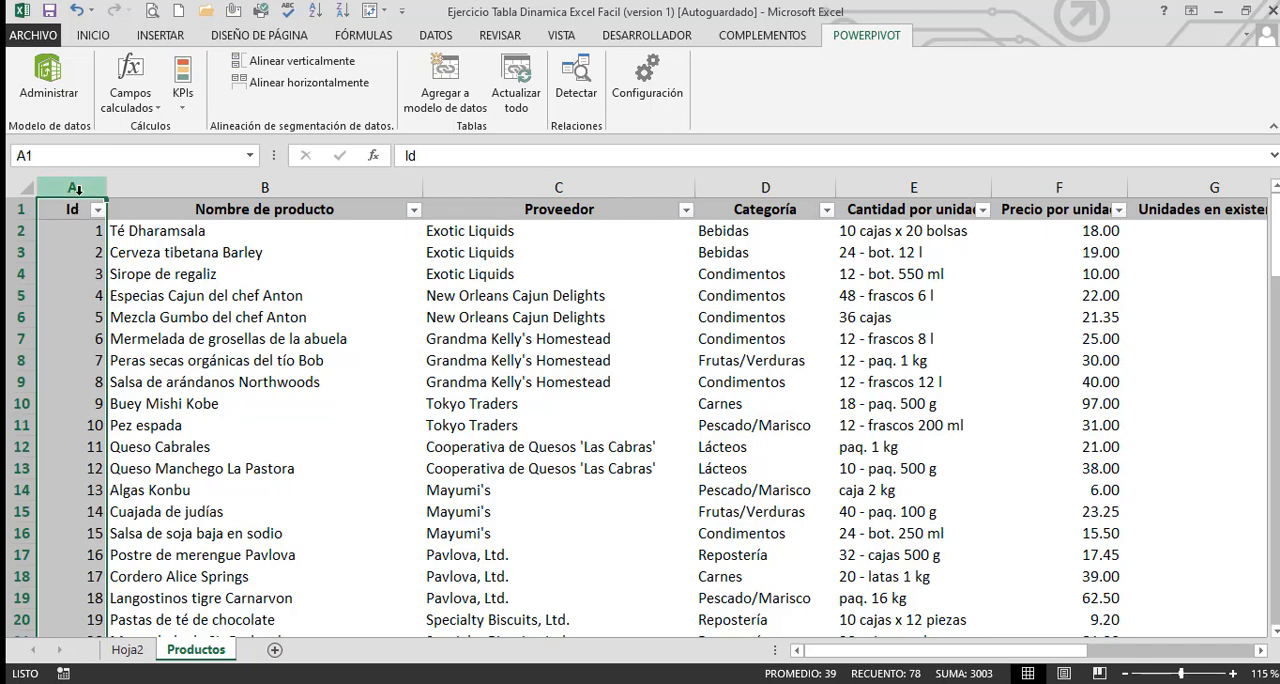
{"action": "left_click", "coordinate": [1056, 189]}
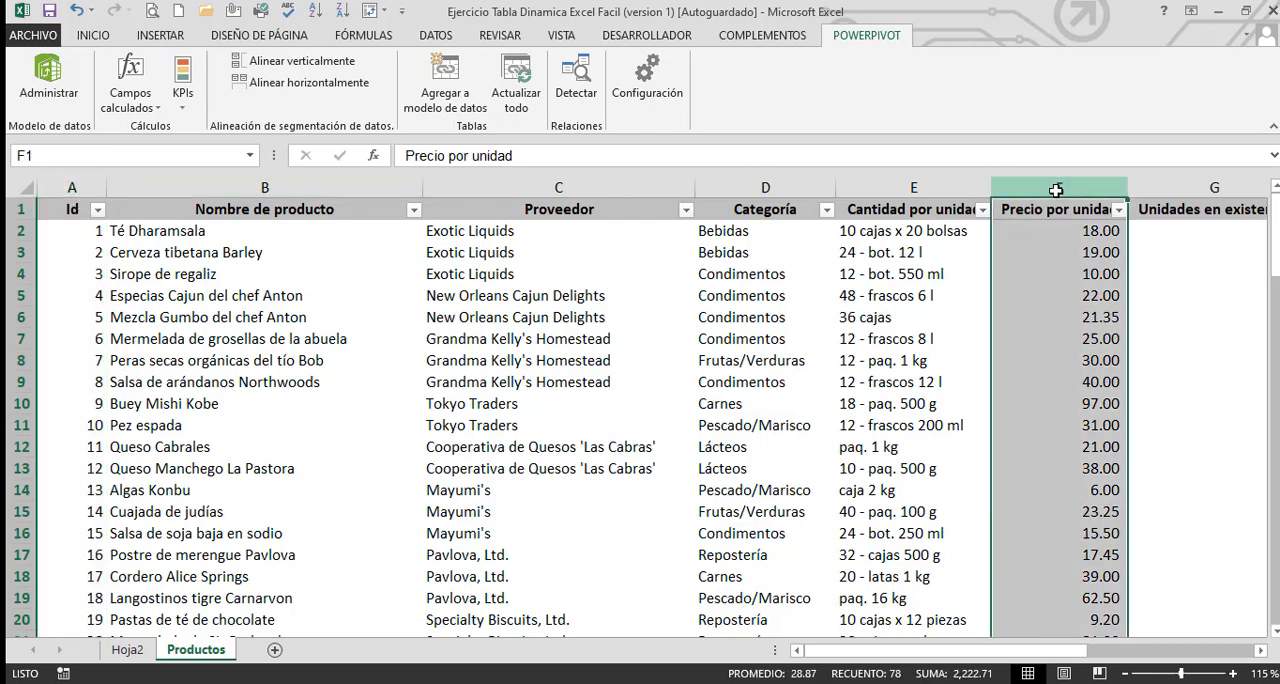
Overwrite the prices in F11, F13 and F15 of Productos with the texts "a", "dsa" and "as"
{"action": "left_click", "coordinate": [1078, 429]}
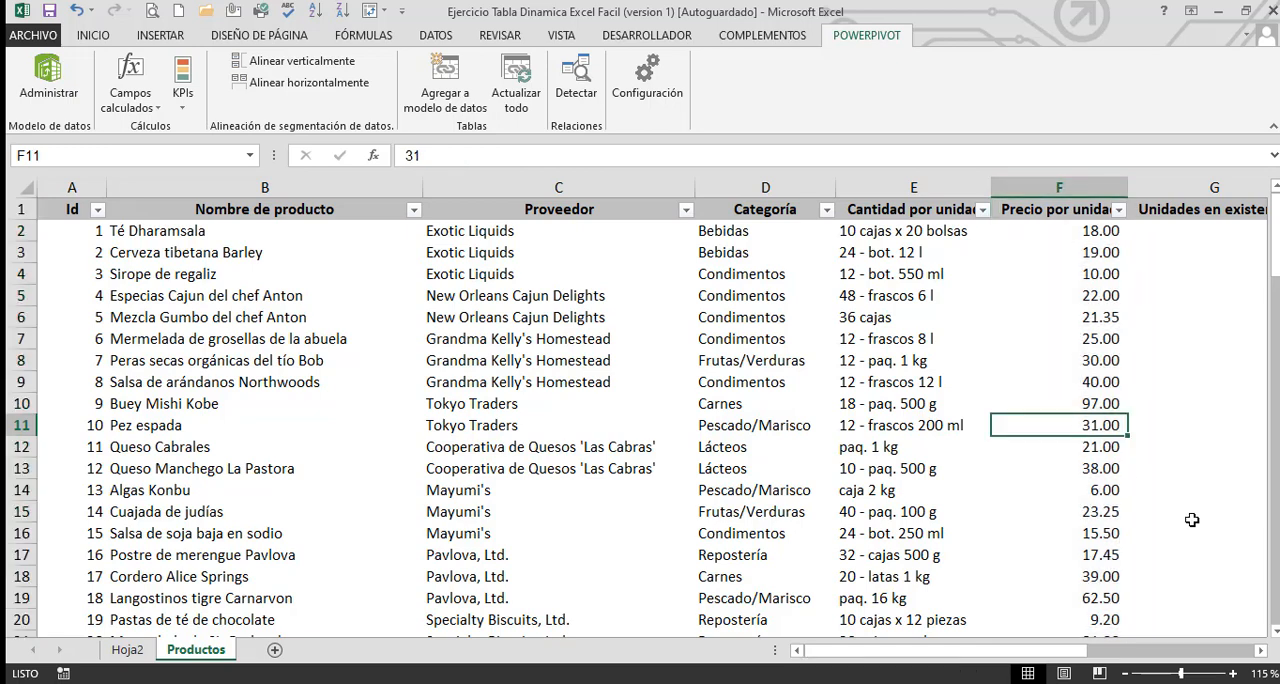
{"action": "type", "text": "a"}
{"action": "key", "text": "Return"}
{"action": "key", "text": "Return"}
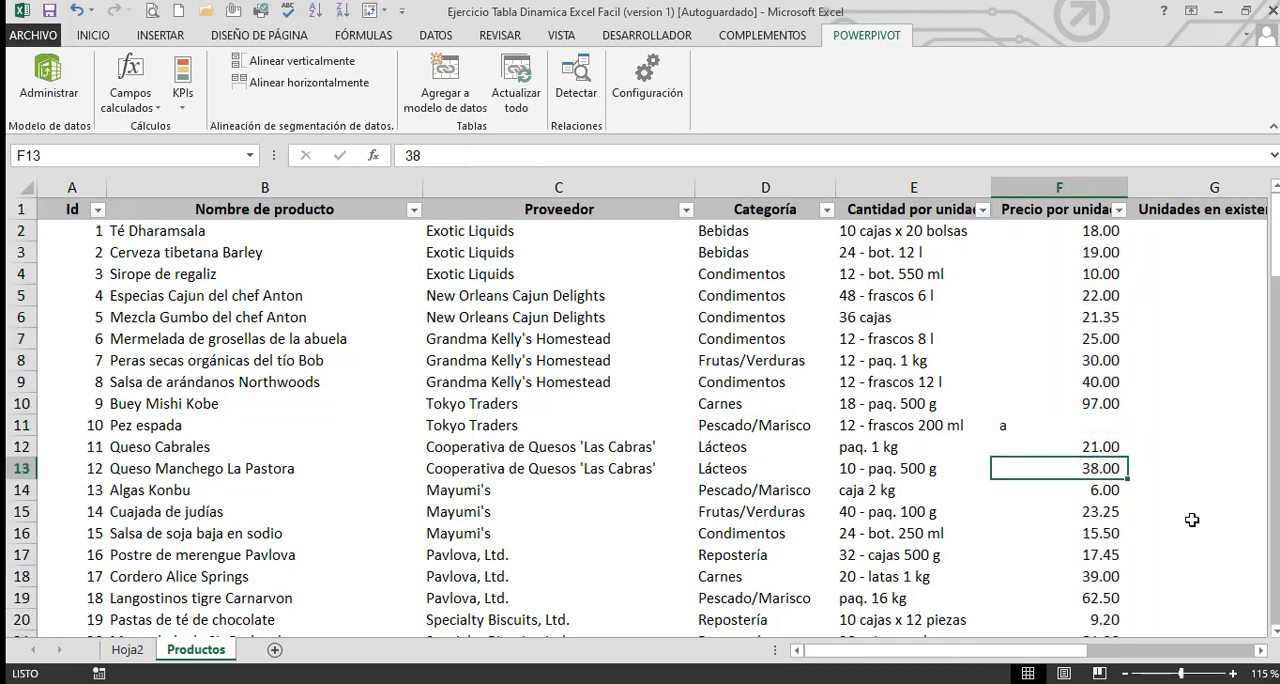
{"action": "type", "text": "dsa"}
{"action": "key", "text": "Return"}
{"action": "key", "text": "Return"}
{"action": "type", "text": "as"}
{"action": "key", "text": "Return"}
{"action": "key", "text": "Return"}
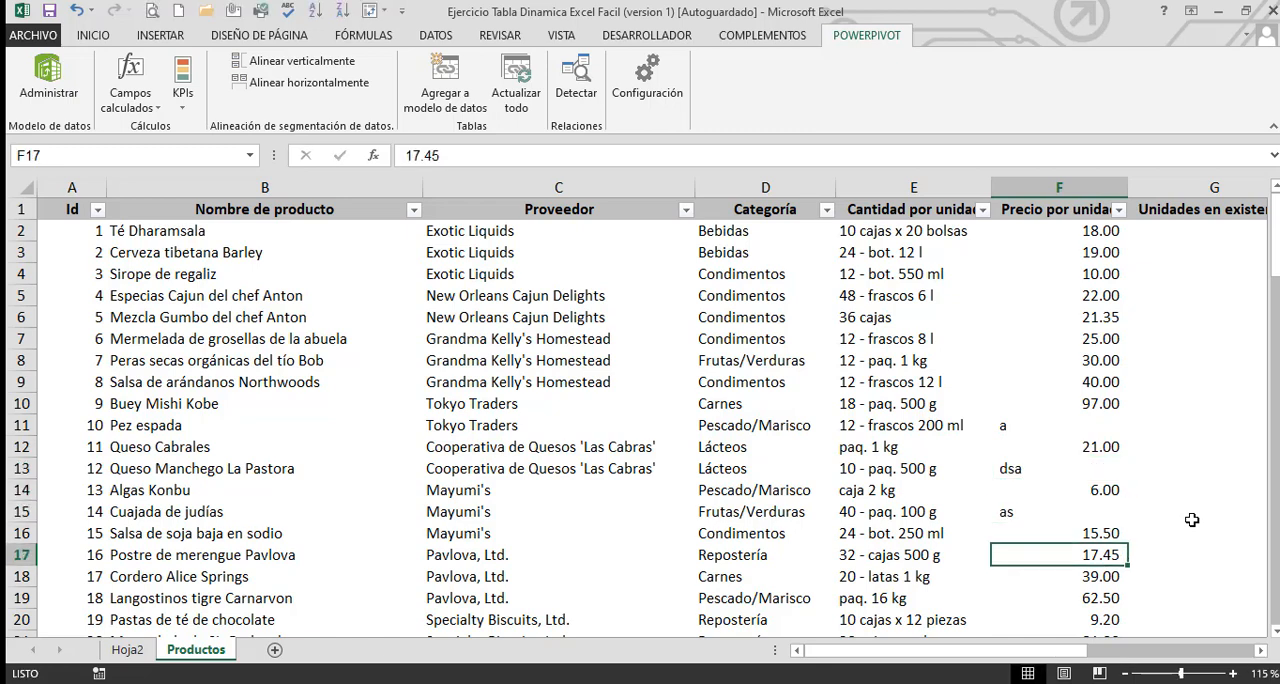
Select F11:F15 in the Precio por unidad column to examine its mix of text and numbers
{"action": "key", "text": "Up"}
{"action": "key", "text": "Up"}
{"action": "key", "text": "Up"}
{"action": "key", "text": "Up"}
{"action": "key", "text": "Up"}
{"action": "key", "text": "Up"}
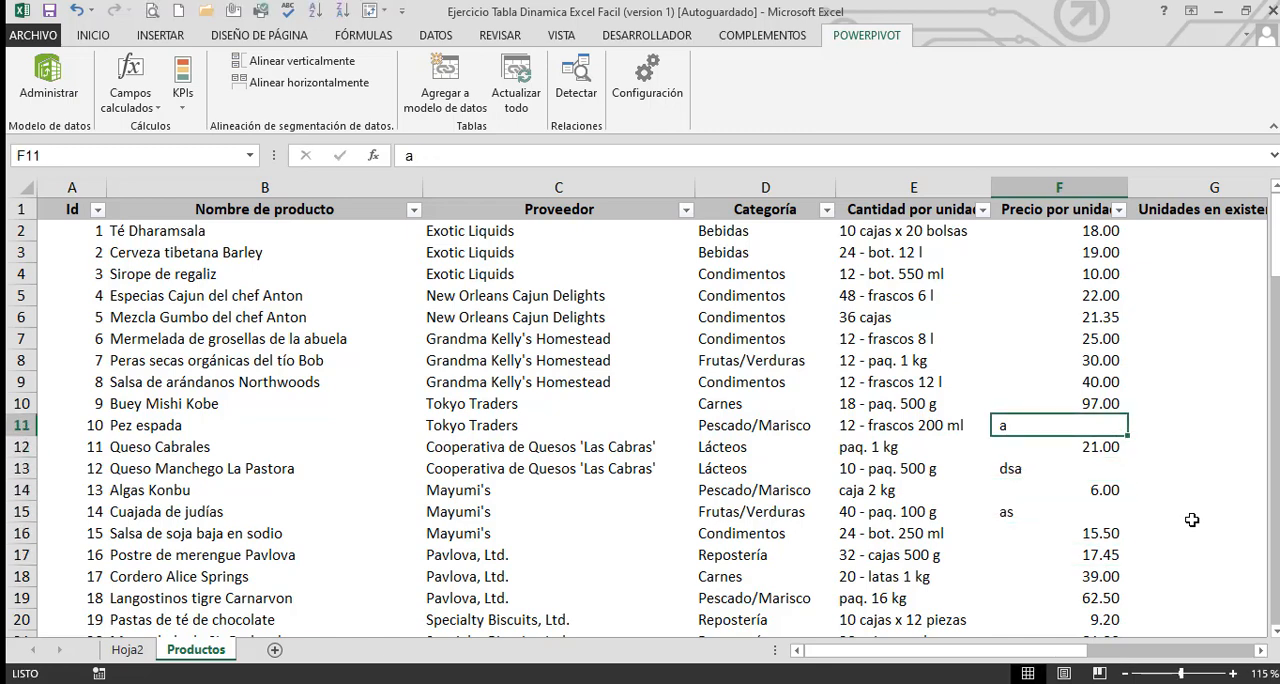
{"action": "key", "text": "shift+Down"}
{"action": "key", "text": "shift+Down"}
{"action": "key", "text": "shift+Down"}
{"action": "key", "text": "shift+Down"}
{"action": "key", "text": "shift+Down"}
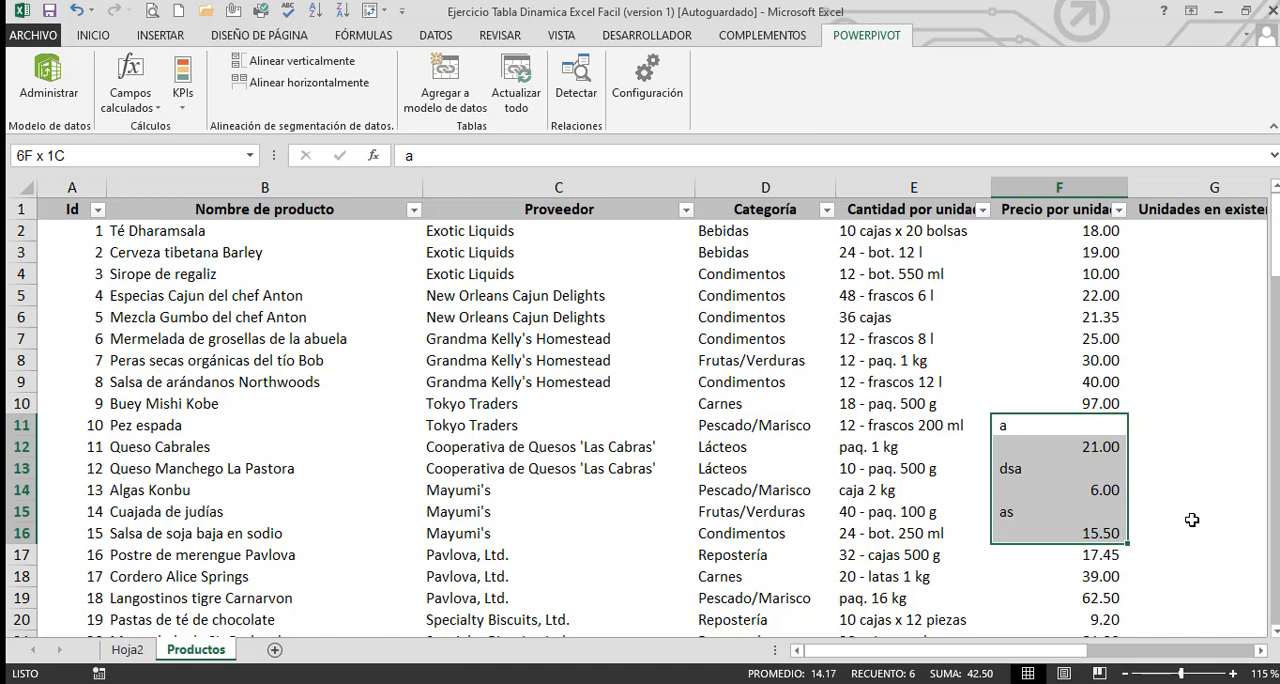
{"action": "key", "text": "shift+Up"}
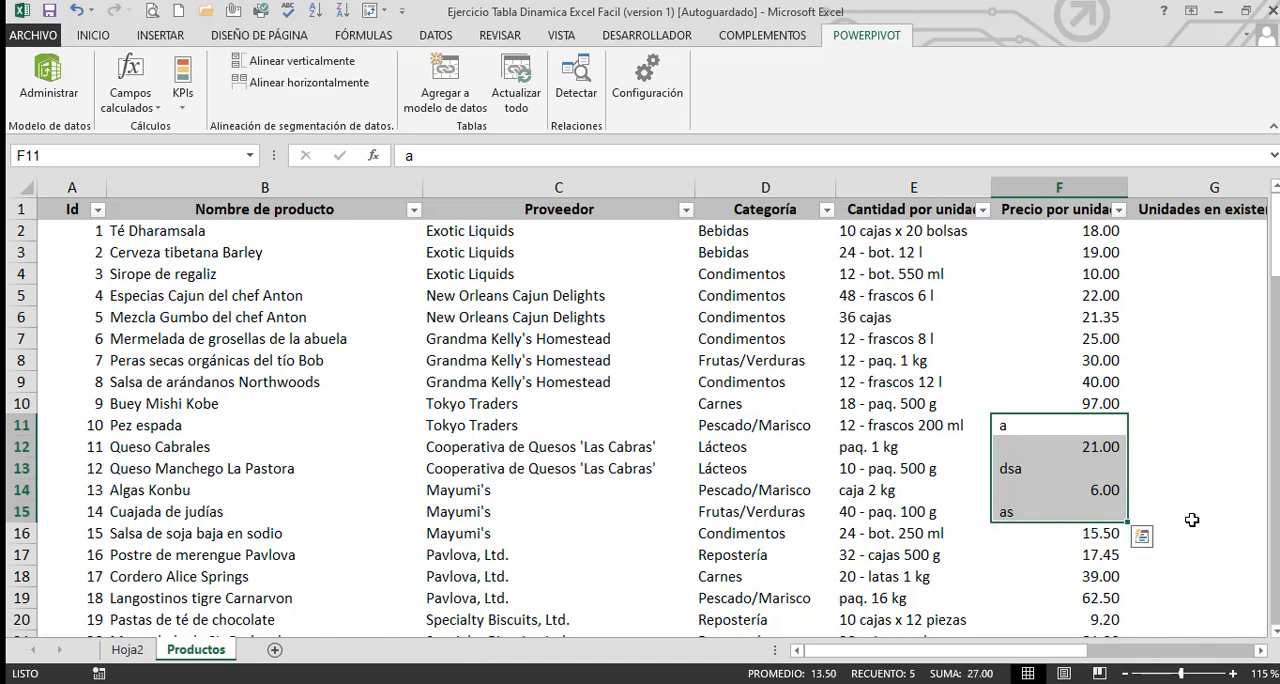
Undo the text entries in the Precio por unidad column of Productos
{"action": "key", "text": "ctrl+z"}
{"action": "key", "text": "ctrl+z"}
{"action": "key", "text": "ctrl+z"}
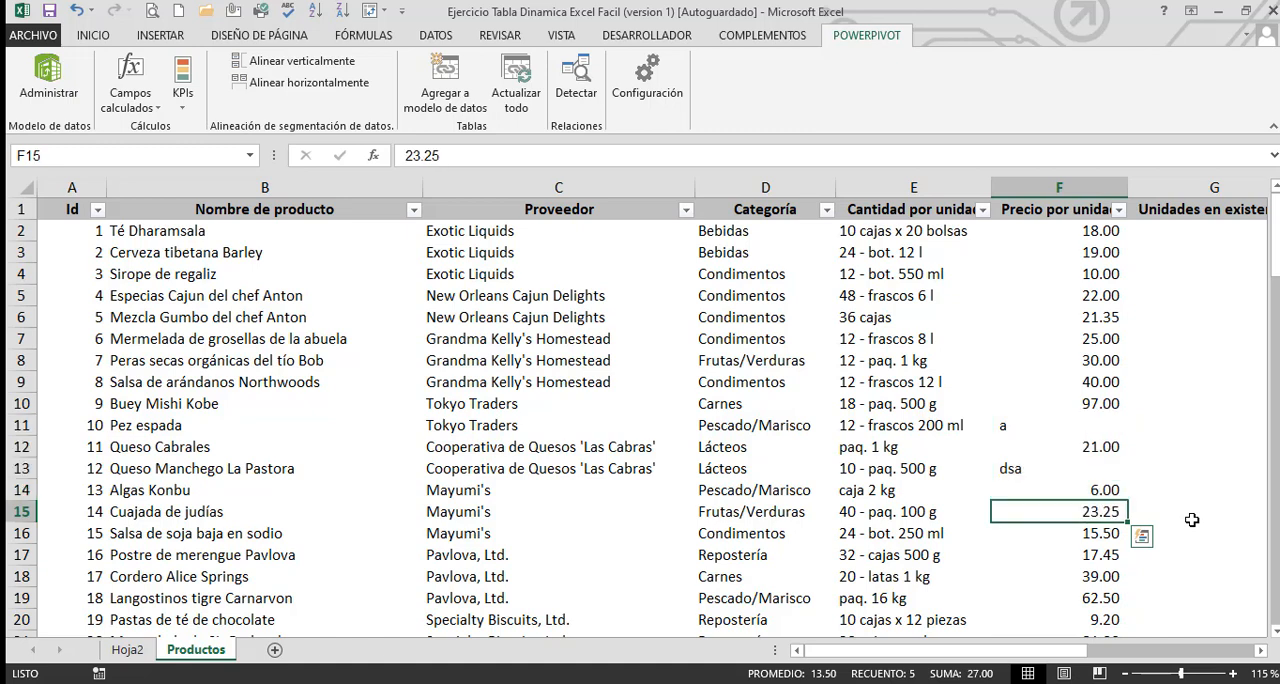
{"action": "key", "text": "ctrl+z"}
{"action": "key", "text": "ctrl+z"}
{"action": "key", "text": "ctrl+z"}
{"action": "key", "text": "ctrl+z"}
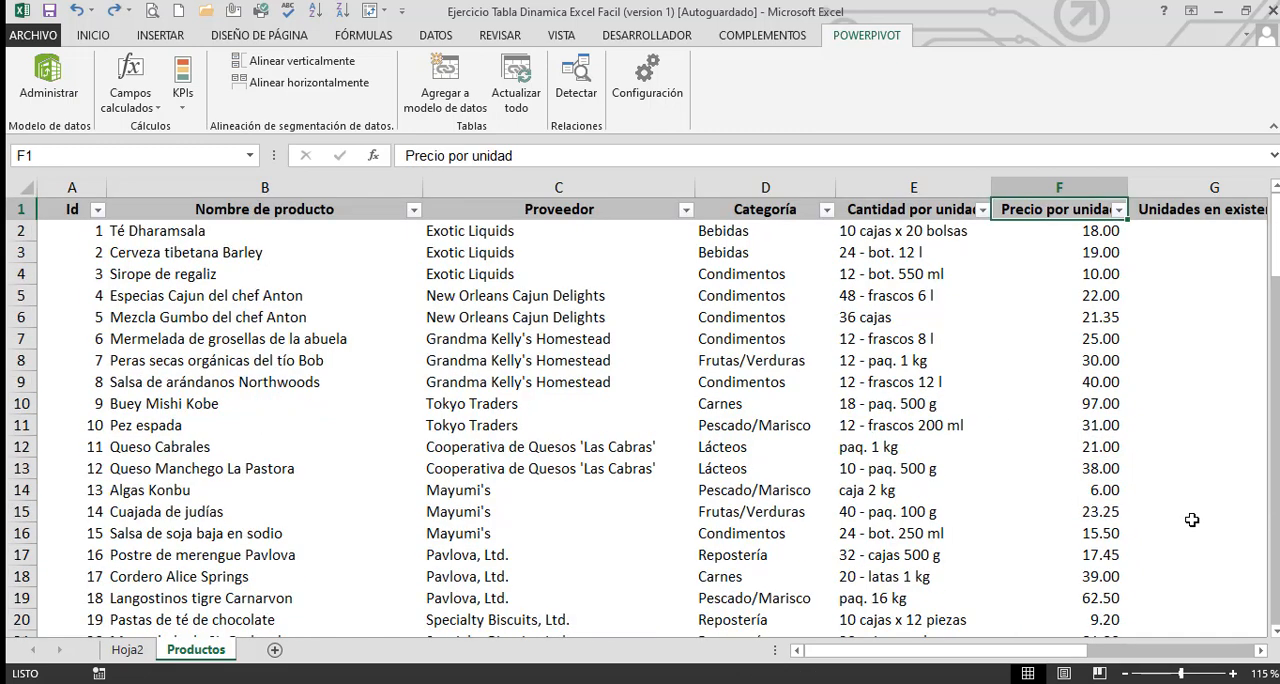
Check the Mes column in Productos and replace the count of Suspendido with the sum of Ventas in the Hoja2 pivot table
{"action": "left_click", "coordinate": [331, 265]}
{"action": "key", "text": "Right"}
{"action": "key", "text": "ctrl+Right"}
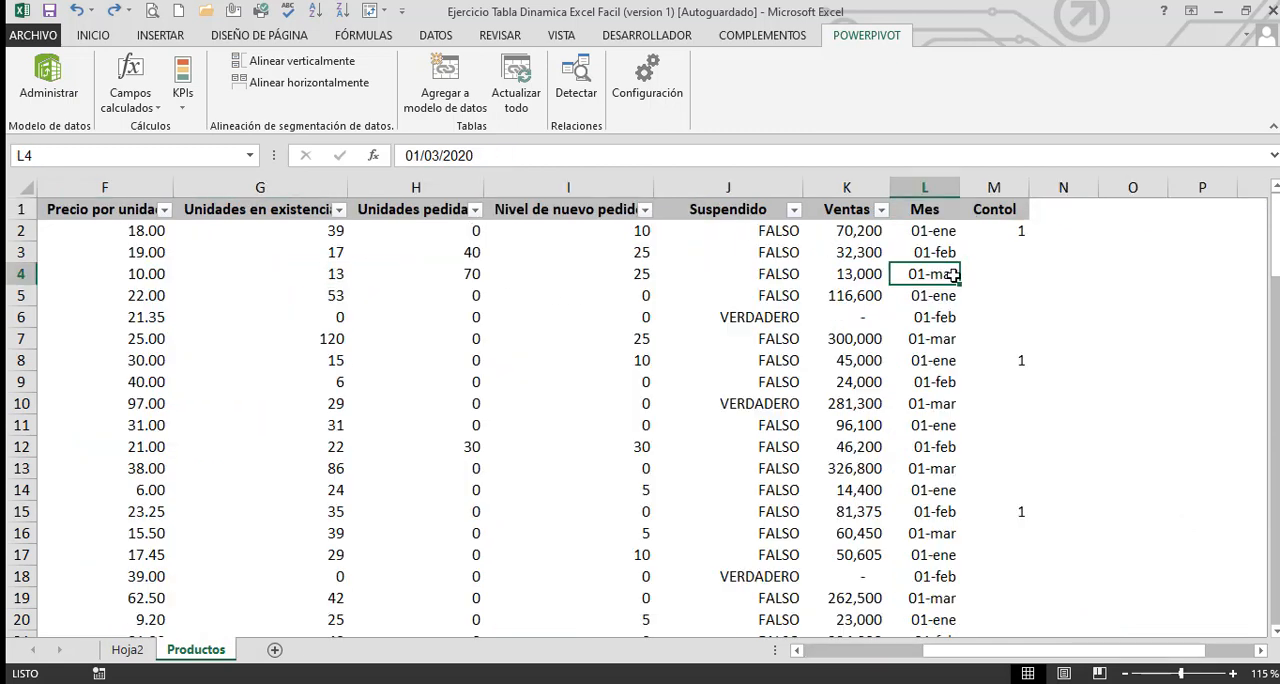
{"action": "left_click", "coordinate": [936, 238]}
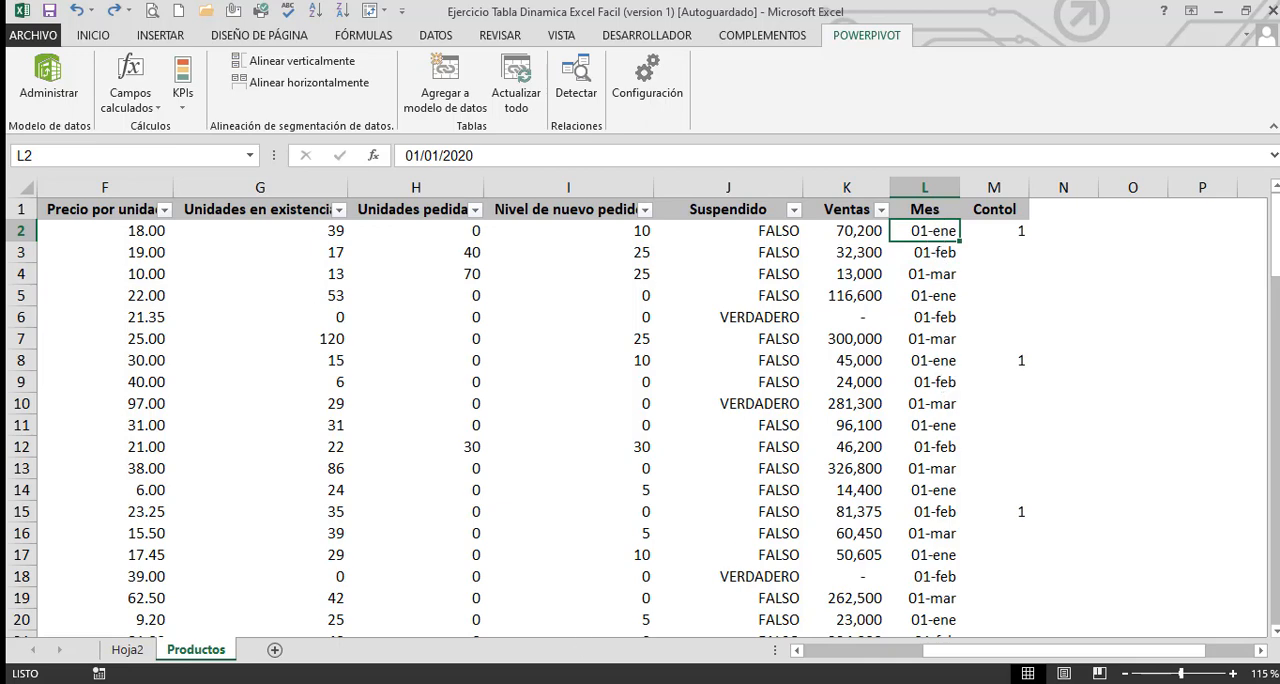
{"action": "left_click", "coordinate": [128, 650]}
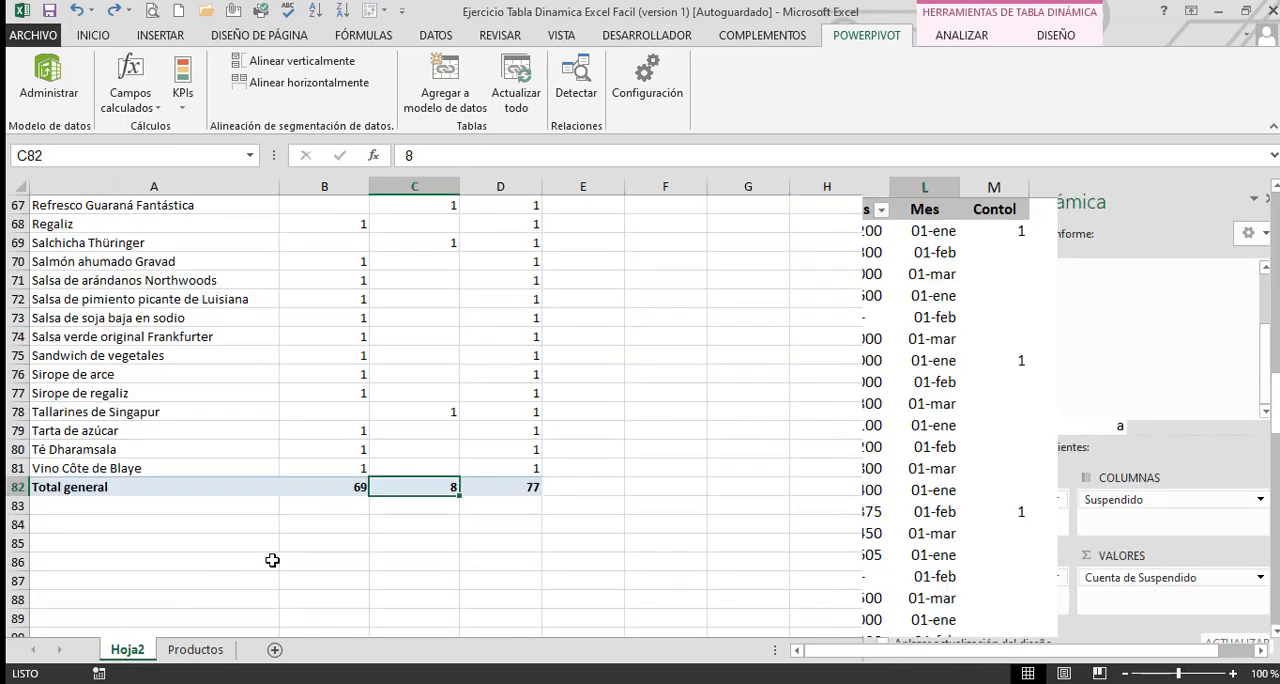
{"action": "scroll", "coordinate": [276, 500], "scroll_direction": "up", "scroll_amount": 4}
{"action": "scroll", "coordinate": [276, 476], "scroll_direction": "up", "scroll_amount": 18}
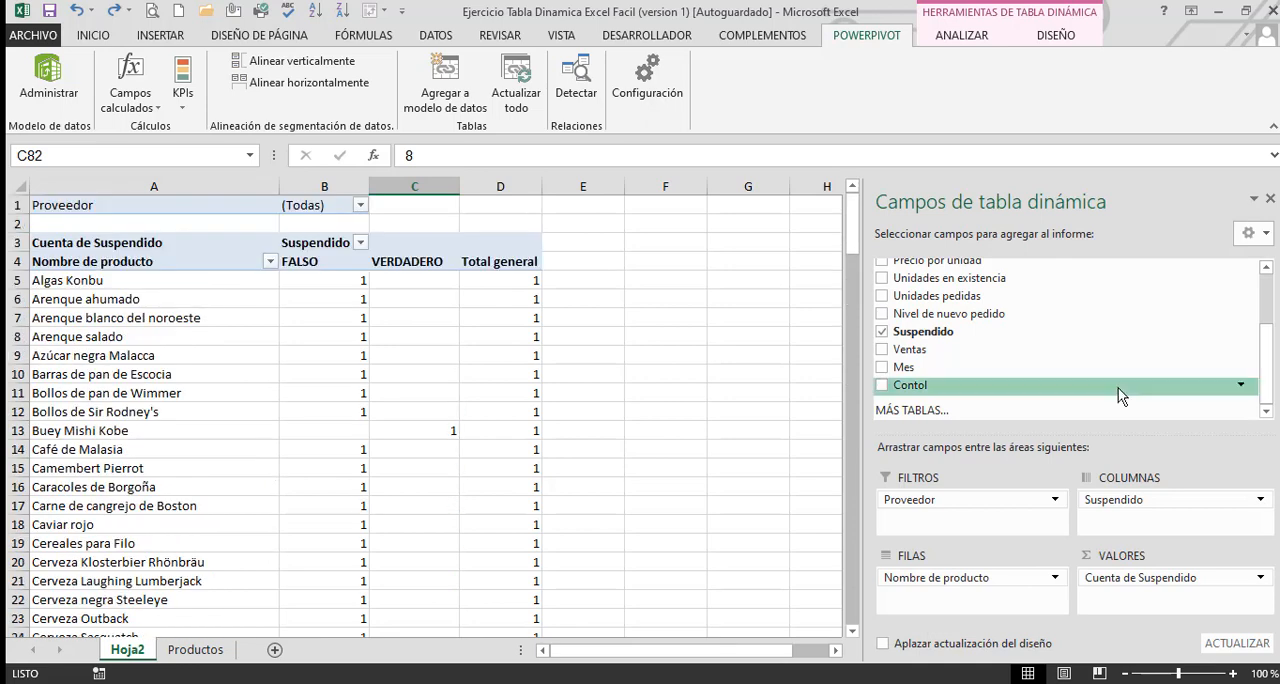
{"action": "left_click_drag", "start_coordinate": [916, 357], "coordinate": [720, 380]}
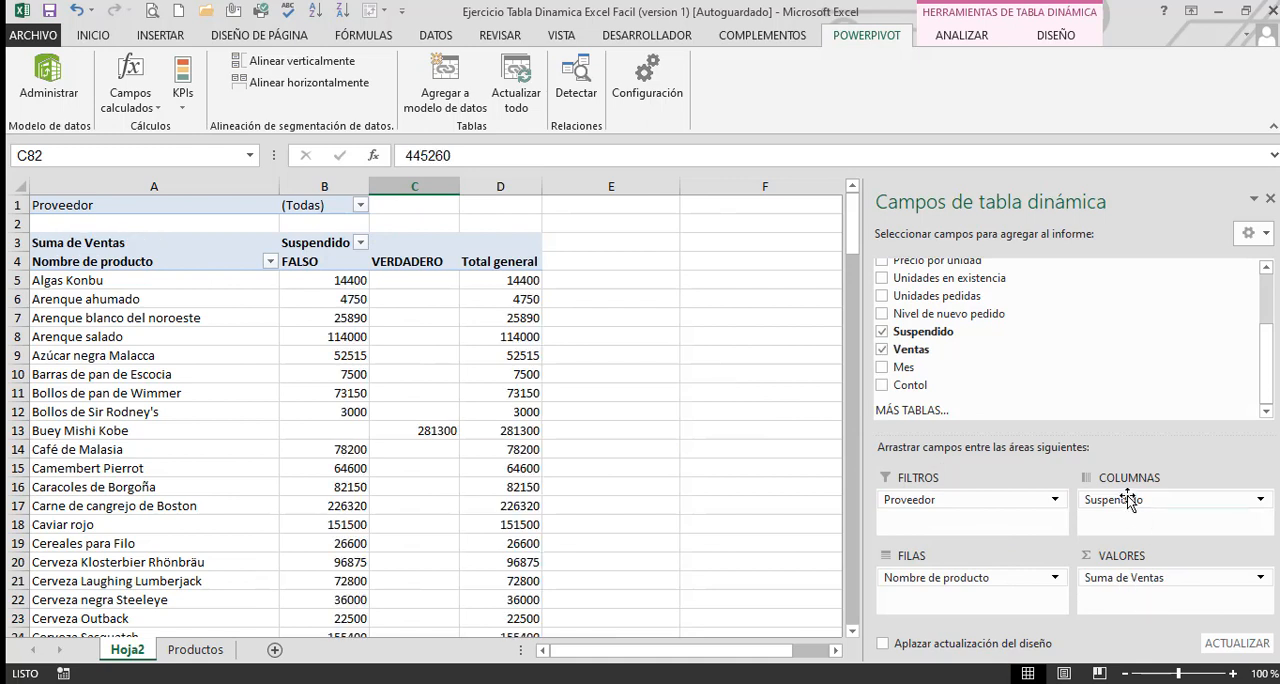
Replace Suspendido with Mes as the column field of the pivot table and review the monthly sales
{"action": "left_click_drag", "start_coordinate": [1125, 502], "coordinate": [705, 474]}
{"action": "left_click_drag", "start_coordinate": [909, 367], "coordinate": [1147, 521]}
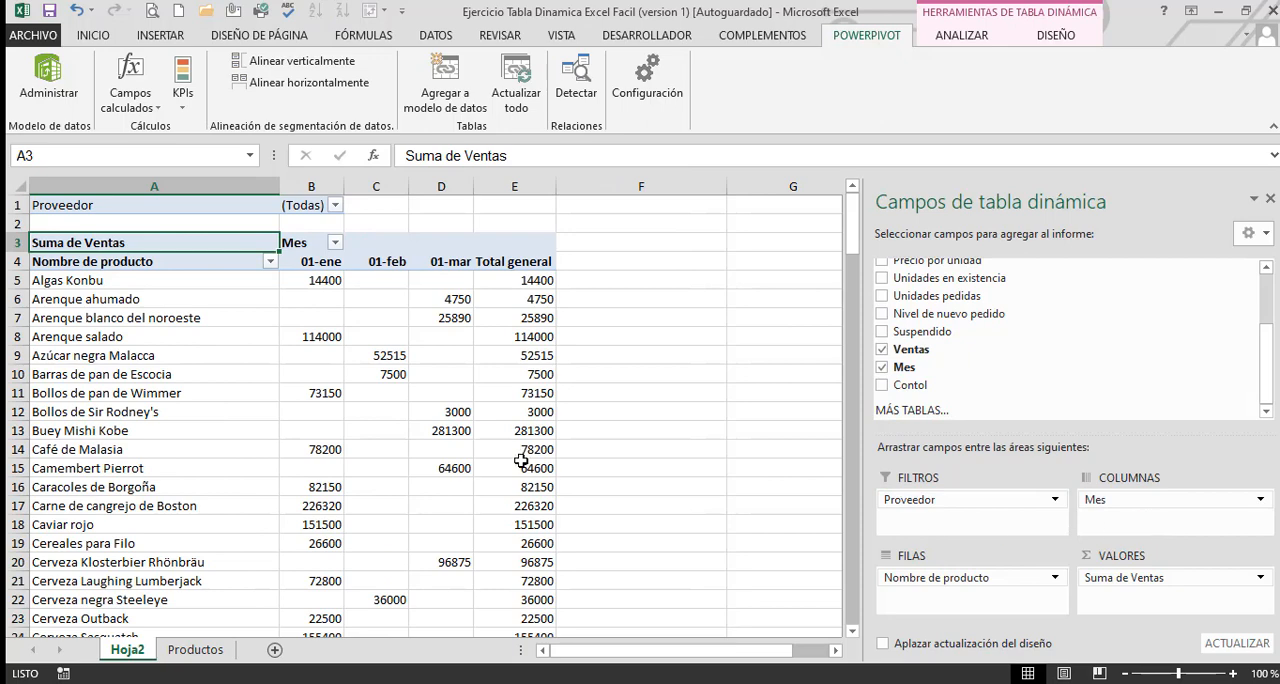
{"action": "scroll", "coordinate": [590, 463], "scroll_direction": "down", "scroll_amount": 3}
{"action": "scroll", "coordinate": [590, 463], "scroll_direction": "up", "scroll_amount": 3}
{"action": "scroll", "coordinate": [590, 463], "scroll_direction": "down", "scroll_amount": 1}
{"action": "scroll", "coordinate": [590, 463], "scroll_direction": "up", "scroll_amount": 1}
Format the pivot table values in B5:E82 with the thousands separator and no decimals
{"action": "left_click", "coordinate": [306, 280]}
{"action": "left_click", "coordinate": [800, 357]}
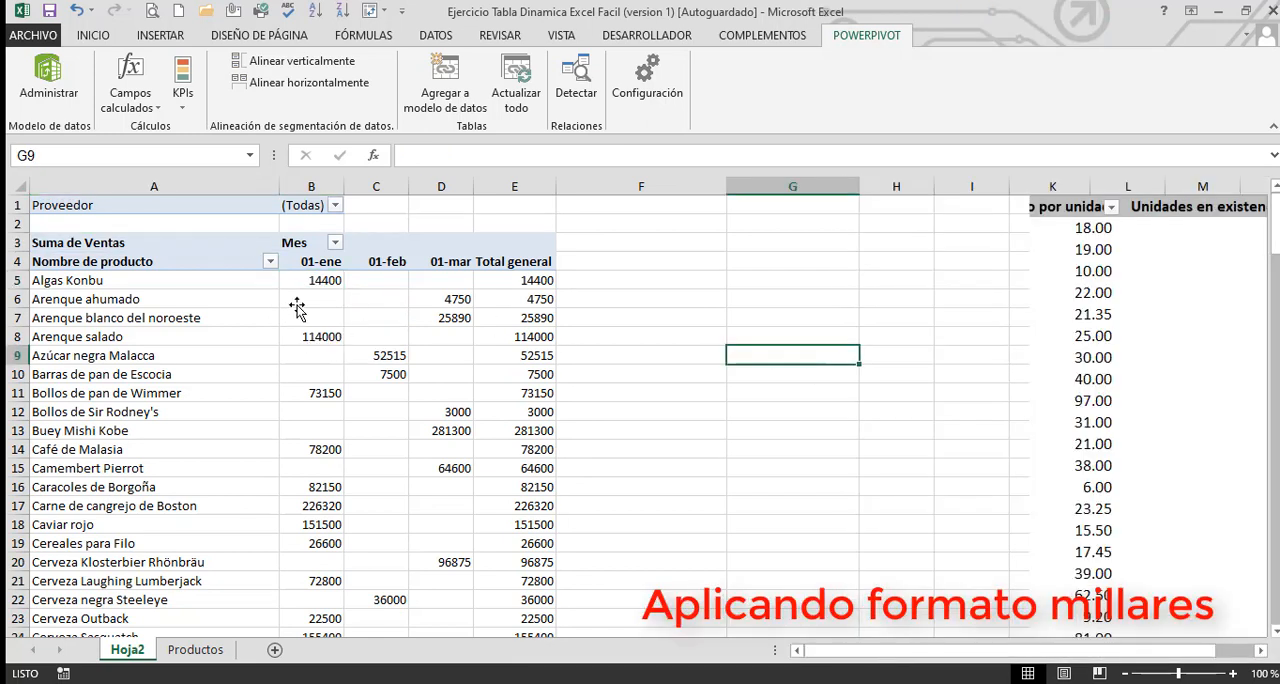
{"action": "left_click_drag", "start_coordinate": [313, 283], "coordinate": [514, 598]}
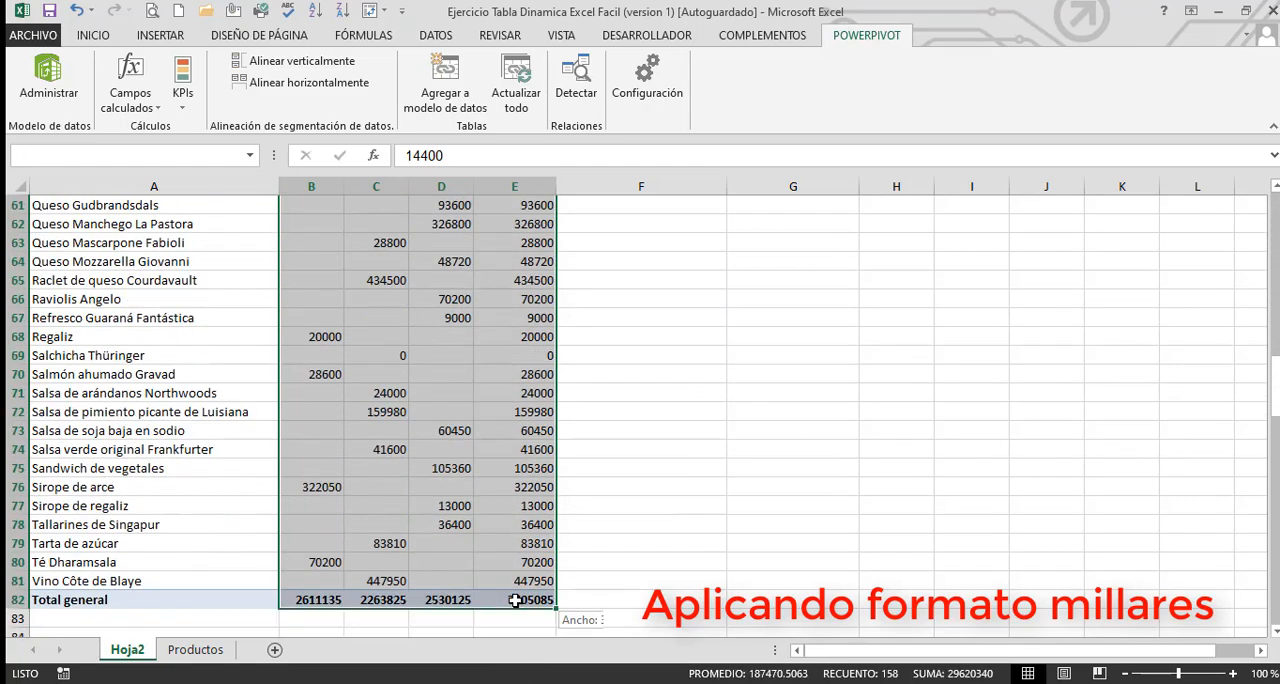
{"action": "left_click", "coordinate": [93, 35]}
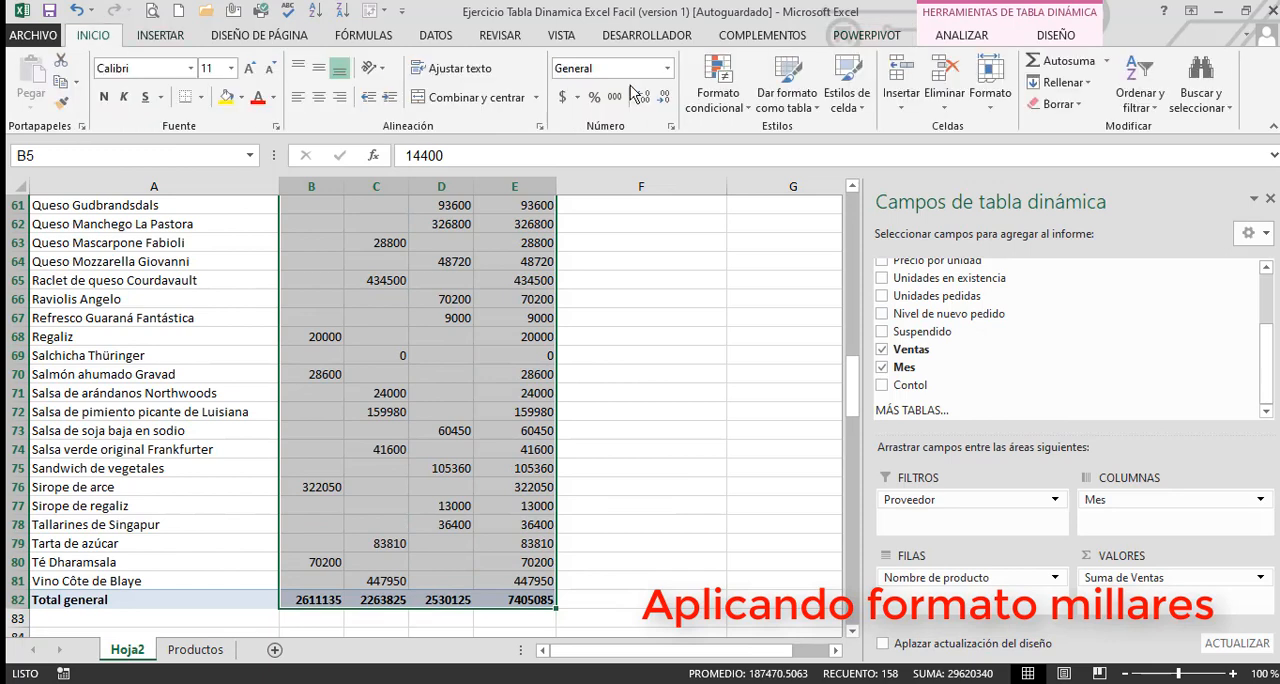
{"action": "left_click", "coordinate": [614, 97]}
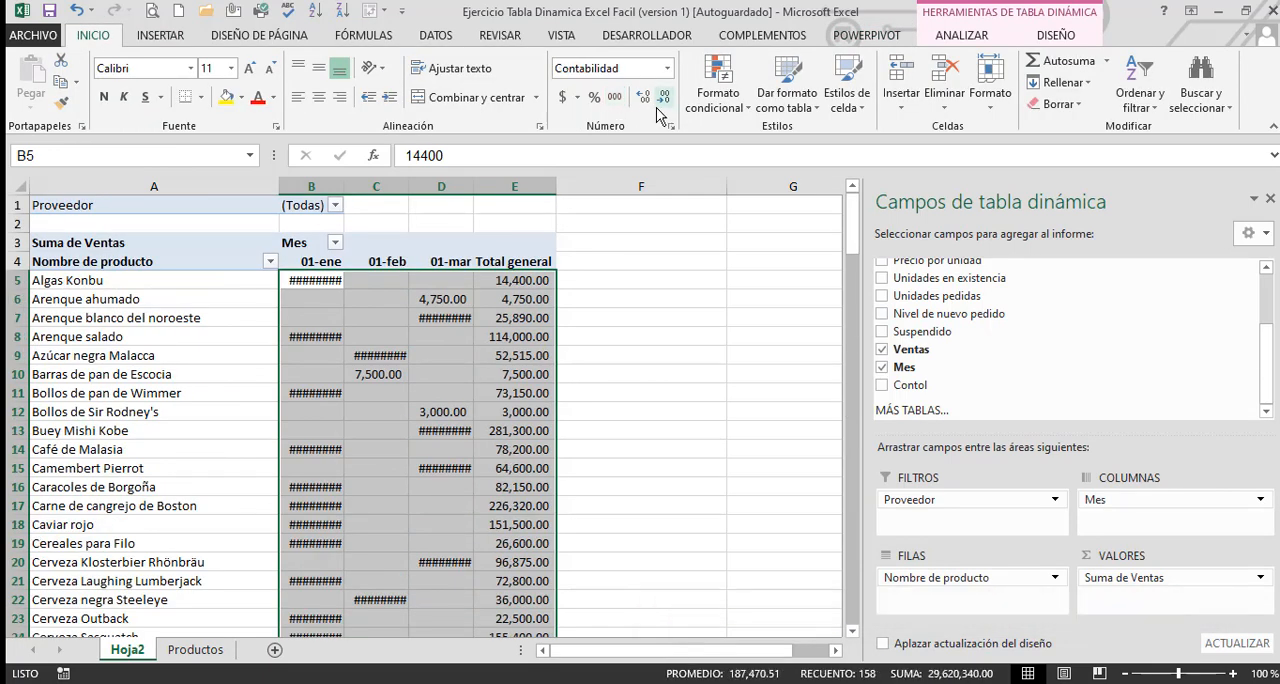
{"action": "left_click", "coordinate": [662, 100]}
{"action": "left_click", "coordinate": [662, 100]}
{"action": "left_click", "coordinate": [663, 296]}
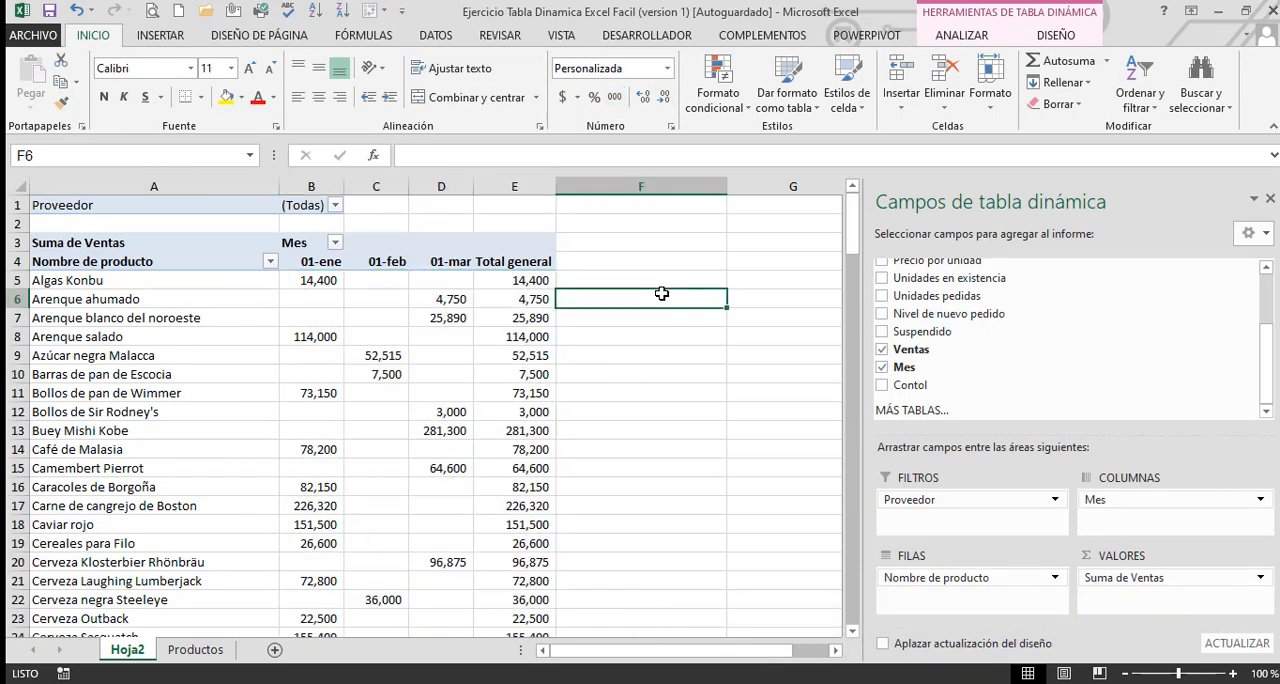
{"action": "scroll", "coordinate": [669, 451], "scroll_direction": "down", "scroll_amount": 1}
{"action": "scroll", "coordinate": [669, 451], "scroll_direction": "up", "scroll_amount": 1}
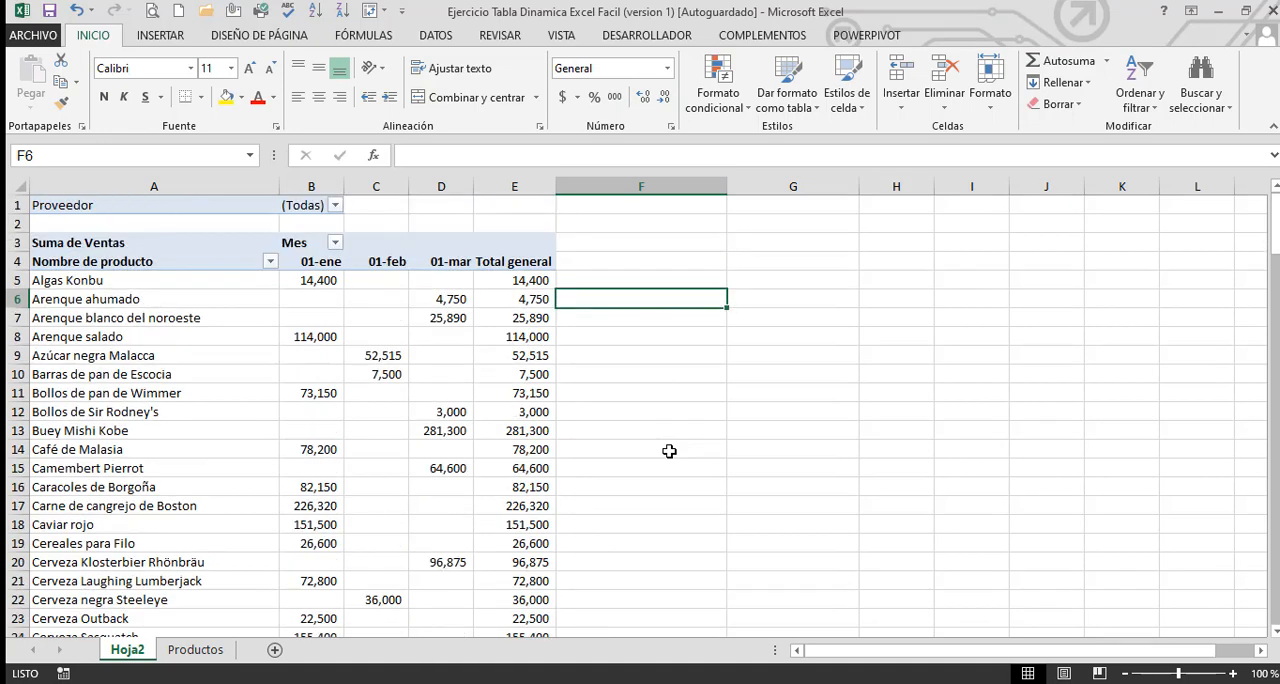
{"action": "left_click", "coordinate": [162, 354]}
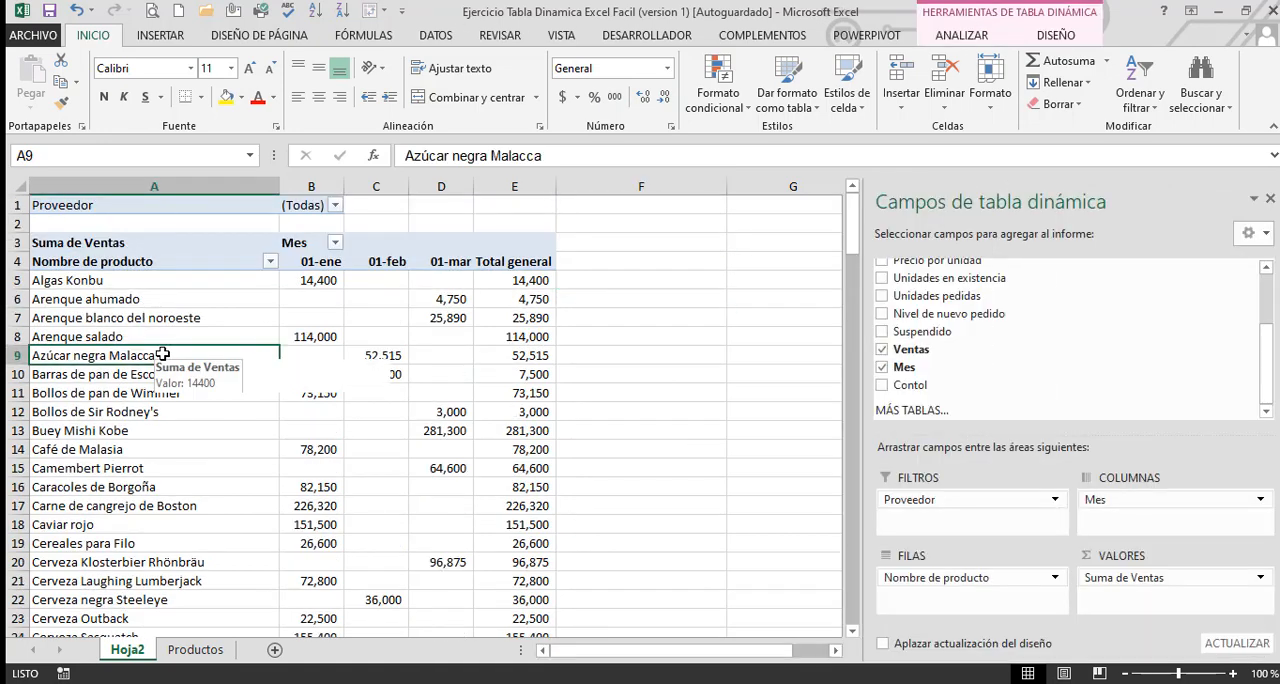
{"action": "left_click", "coordinate": [613, 345]}
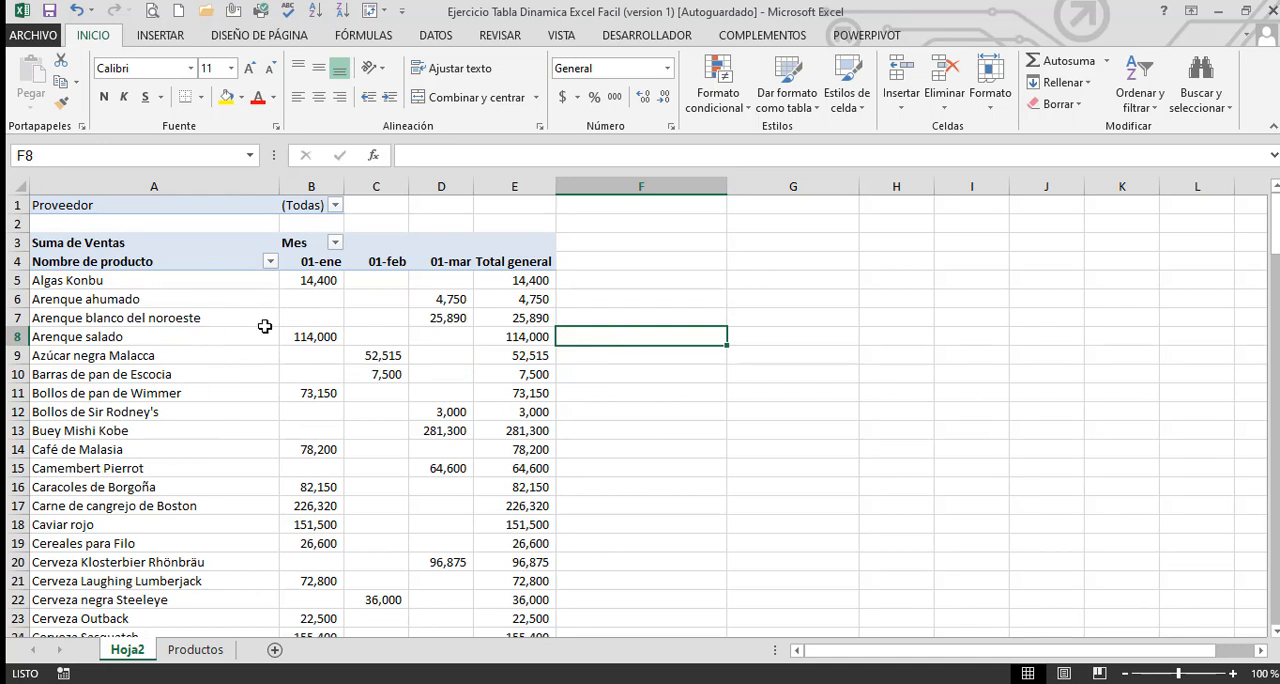
Insert a timeline for the Mes field in the Hoja2 pivot table
{"action": "left_click", "coordinate": [262, 318]}
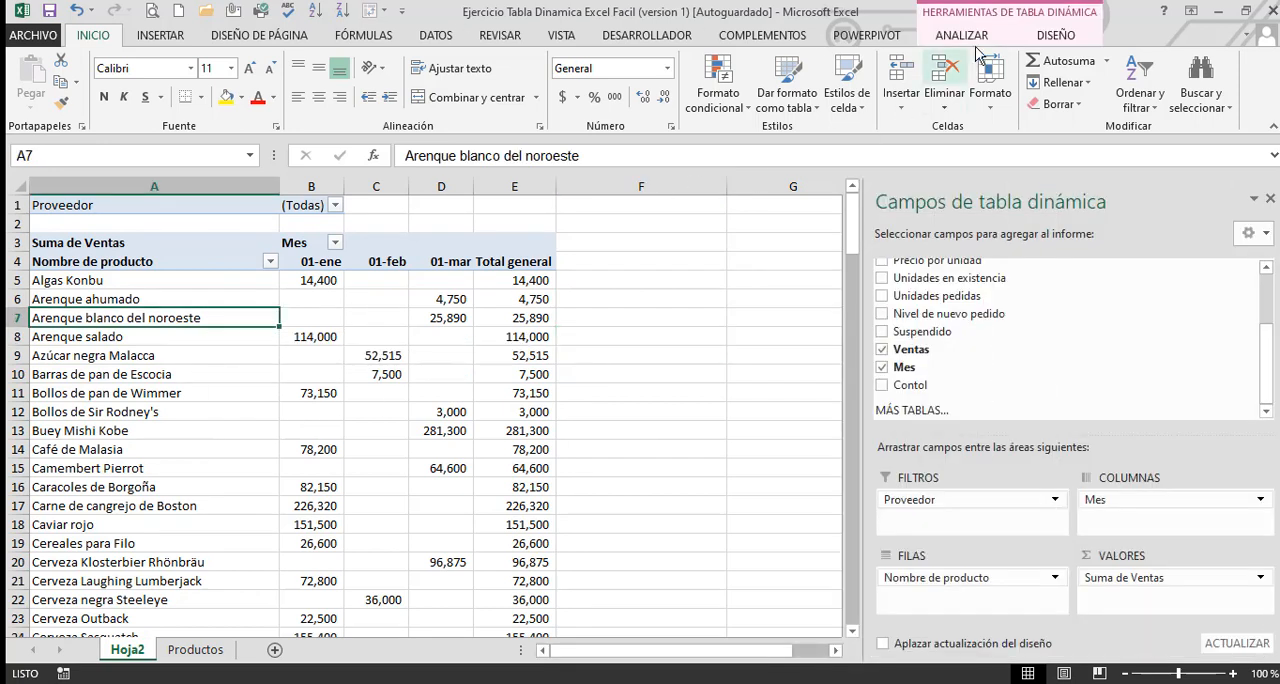
{"action": "left_click", "coordinate": [960, 36]}
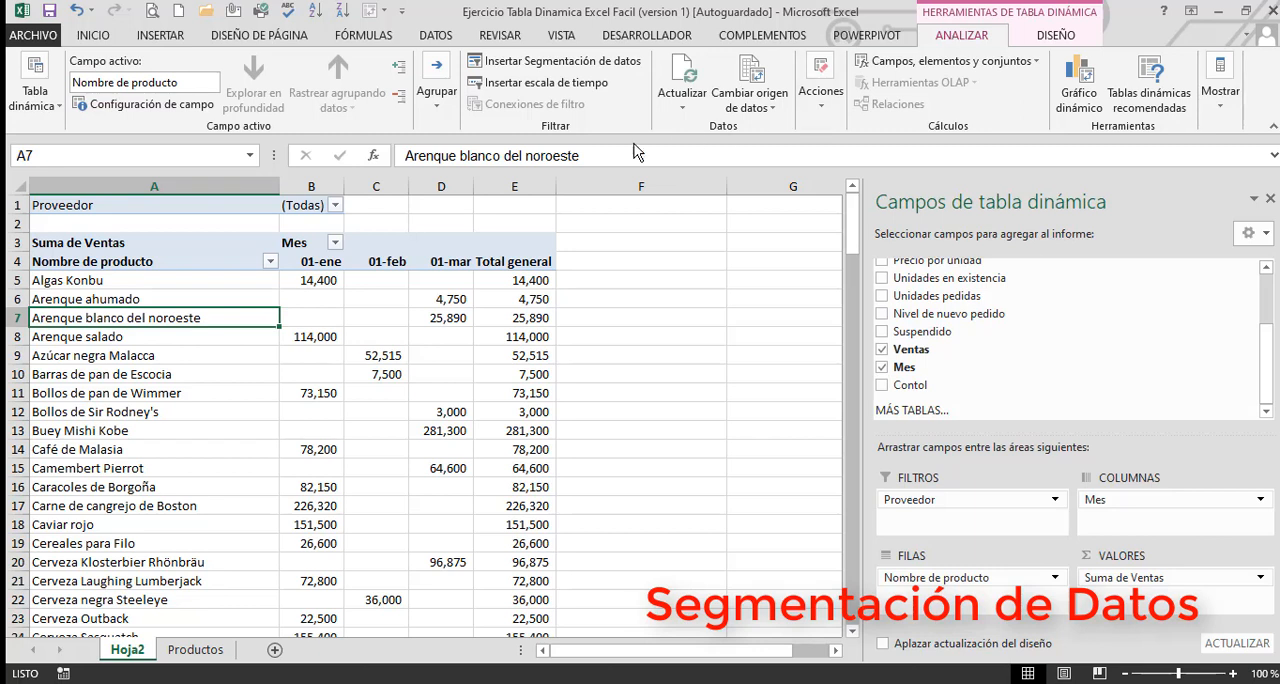
{"action": "left_click", "coordinate": [545, 93]}
{"action": "left_click_drag", "start_coordinate": [968, 348], "coordinate": [690, 254]}
{"action": "left_click", "coordinate": [586, 290]}
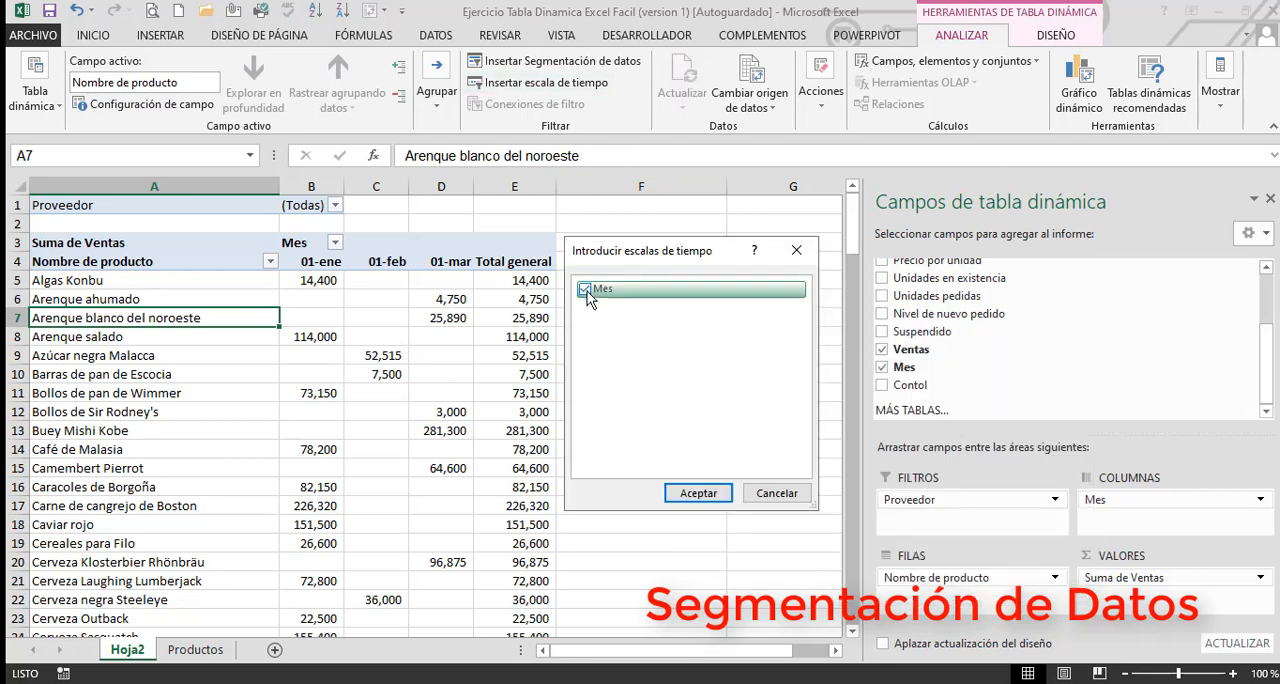
{"action": "left_click", "coordinate": [697, 494]}
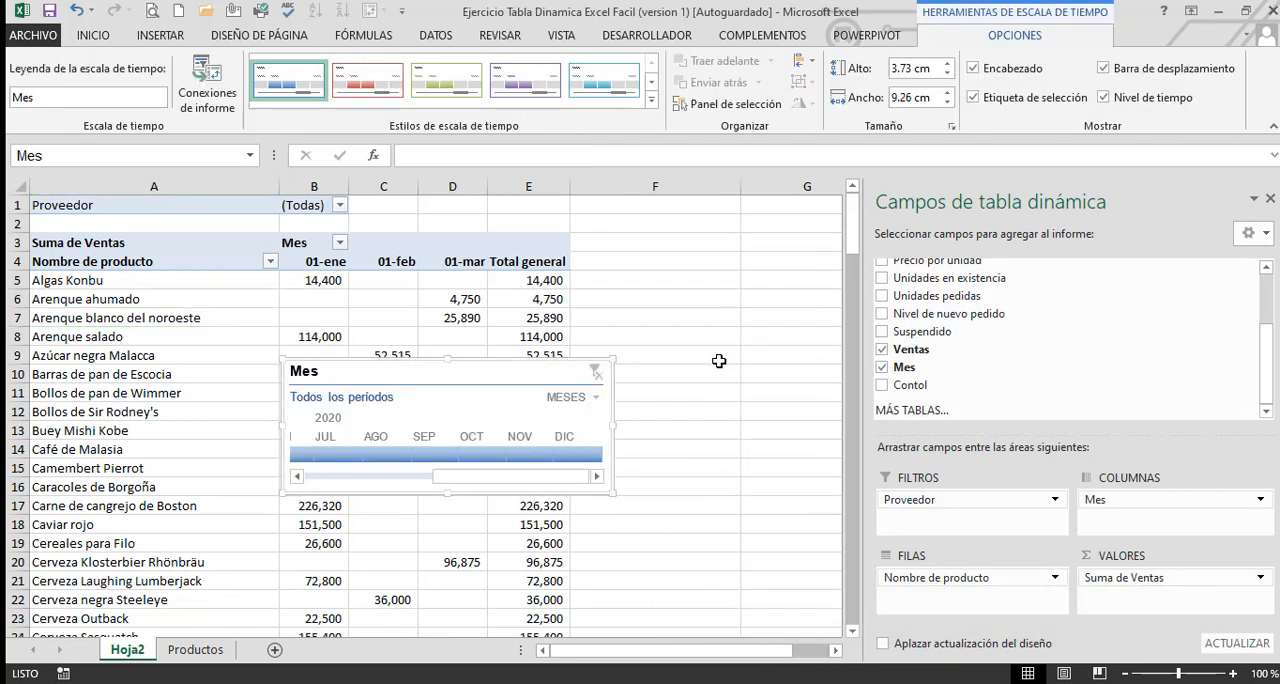
Move the Mes timeline beside the pivot table and widen it to about 16.85 cm, fitting all twelve months
{"action": "left_click_drag", "start_coordinate": [494, 374], "coordinate": [802, 267]}
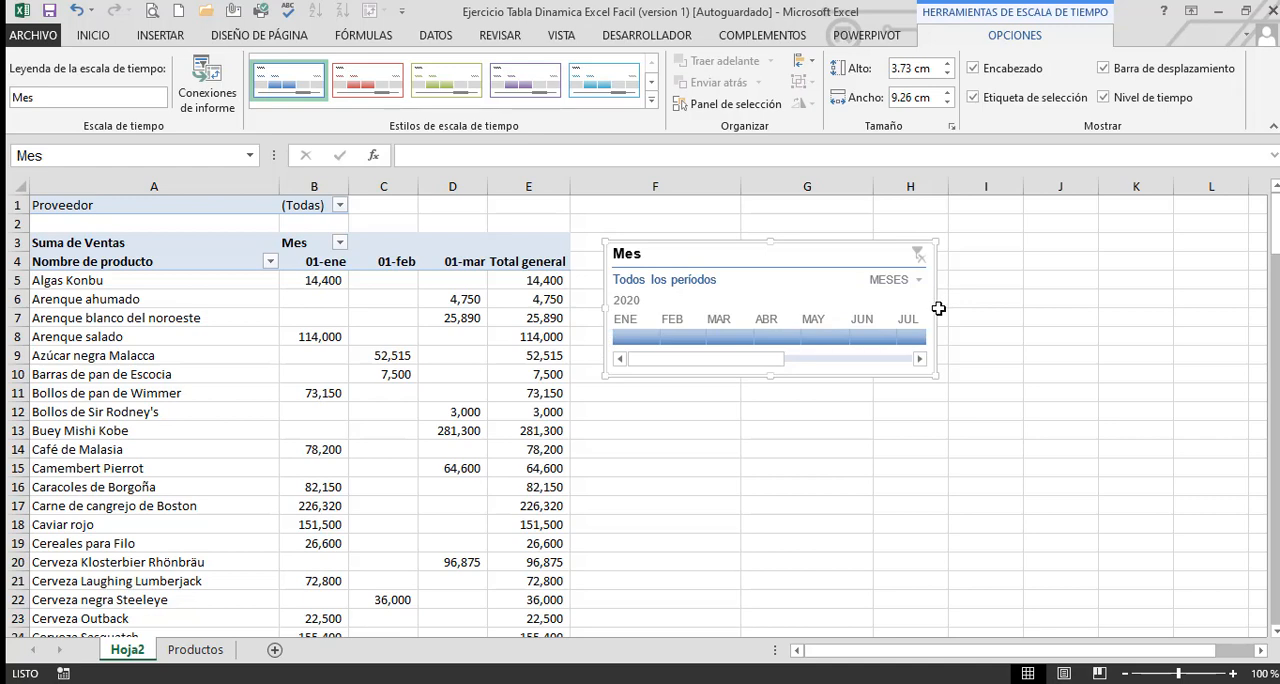
{"action": "left_click_drag", "start_coordinate": [937, 308], "coordinate": [1206, 316]}
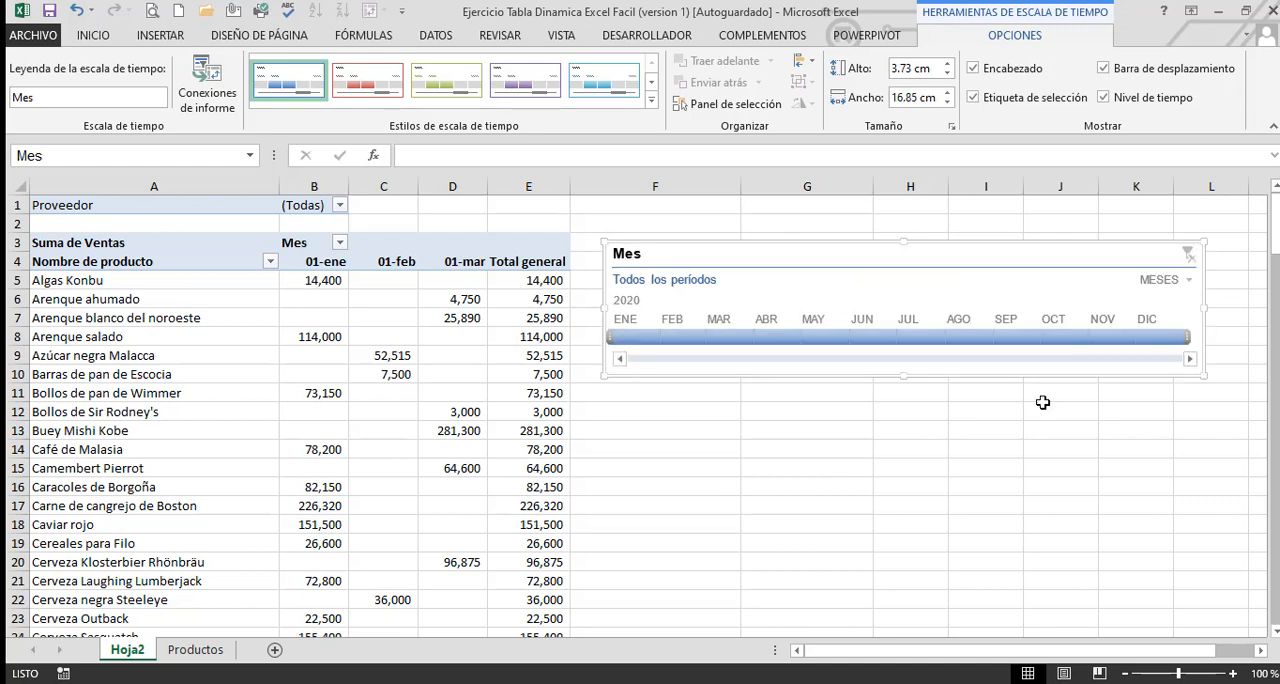
{"action": "left_click", "coordinate": [892, 427]}
Filter the pivot table with the timeline to January 2020, review its sales, and switch the filter to February 2020
{"action": "left_click", "coordinate": [627, 333]}
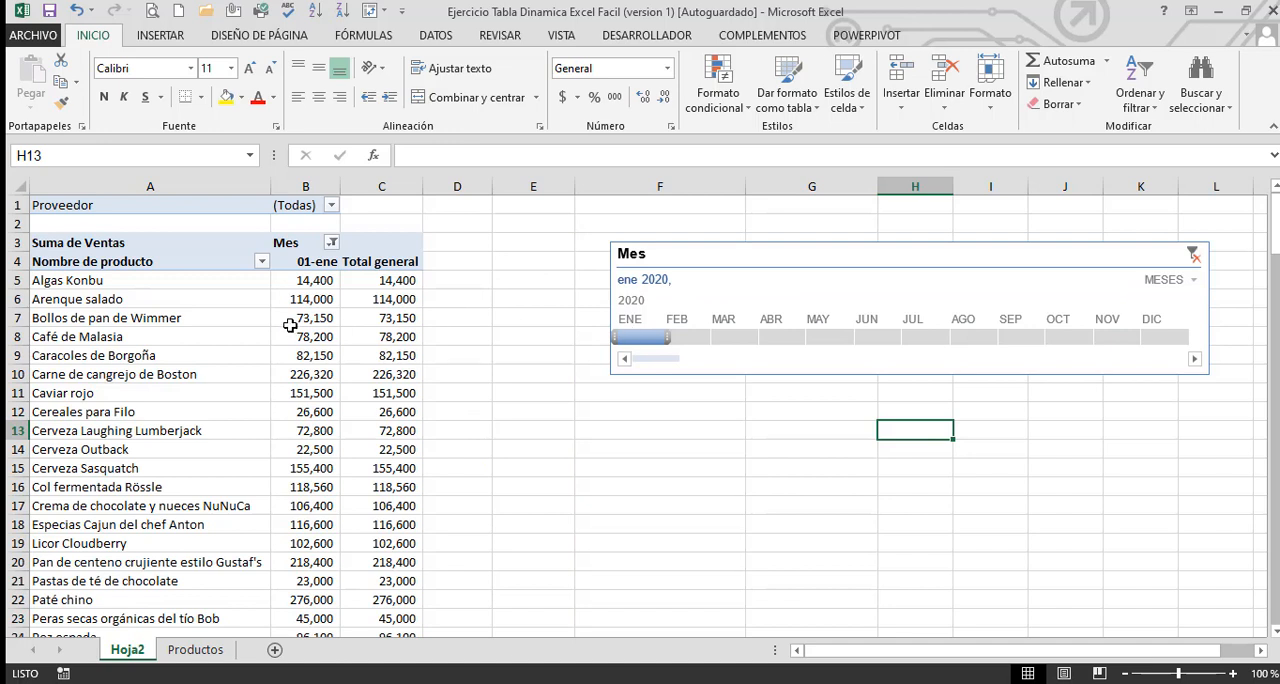
{"action": "left_click_drag", "start_coordinate": [303, 283], "coordinate": [300, 540]}
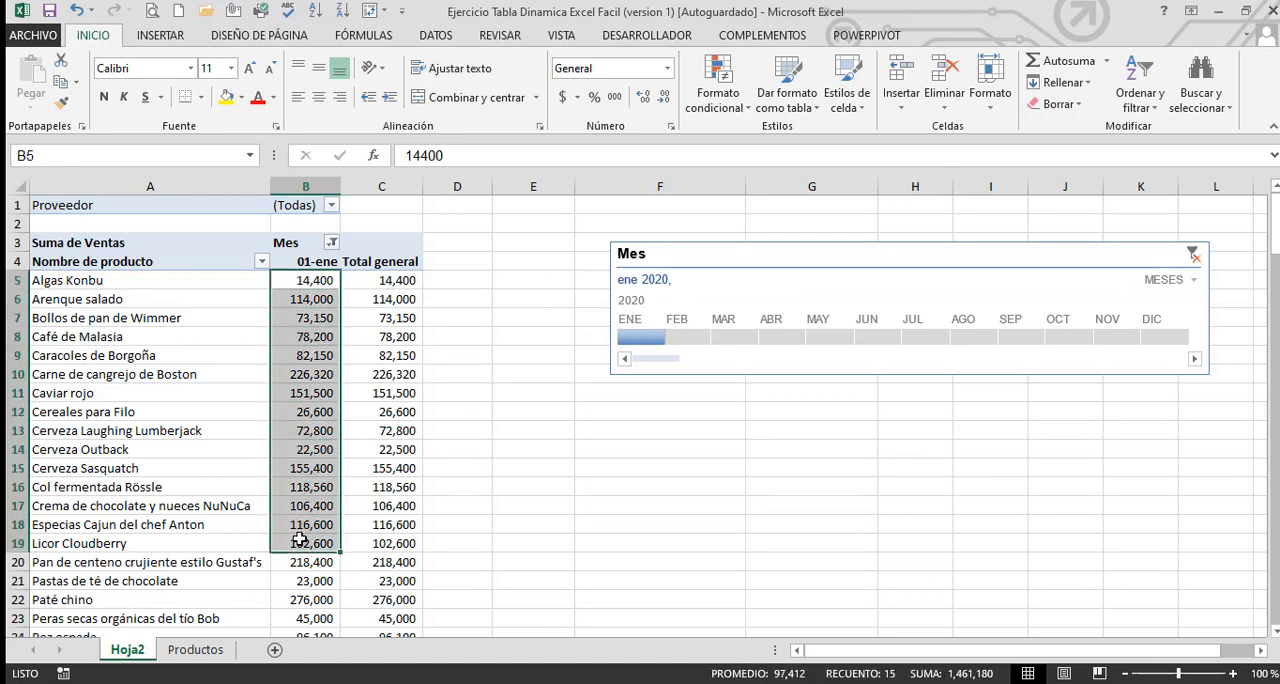
{"action": "left_click", "coordinate": [683, 340]}
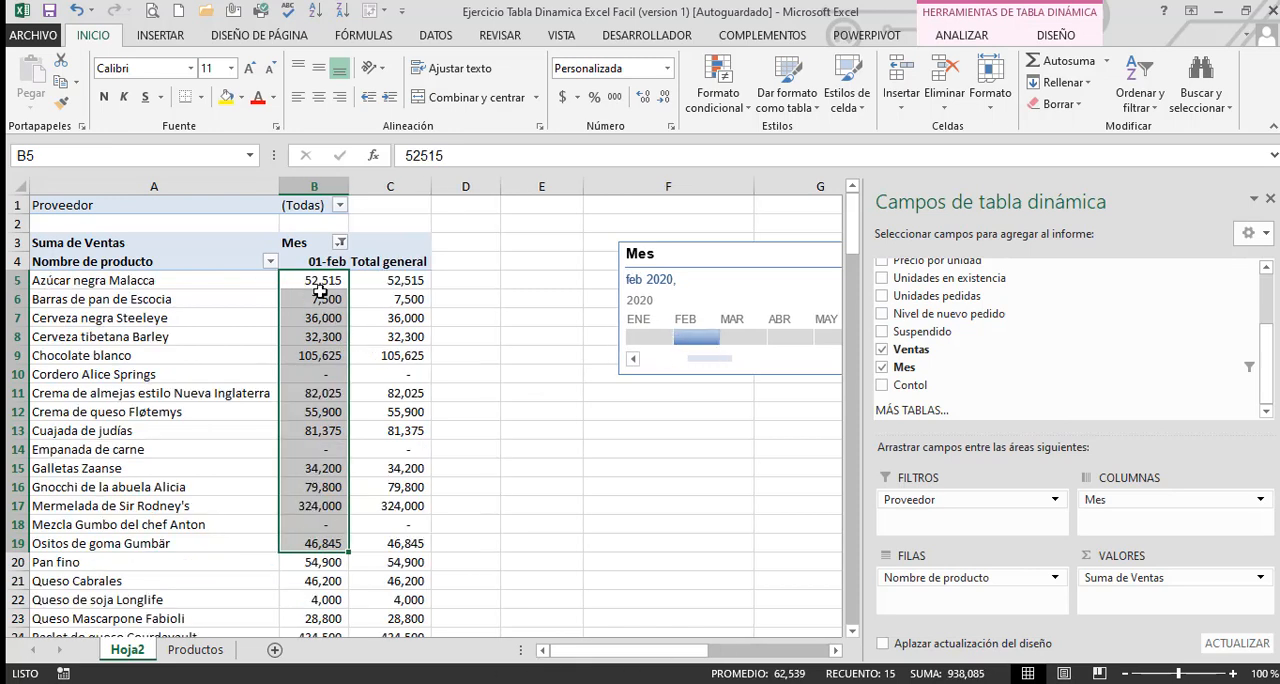
{"action": "left_click", "coordinate": [622, 424]}
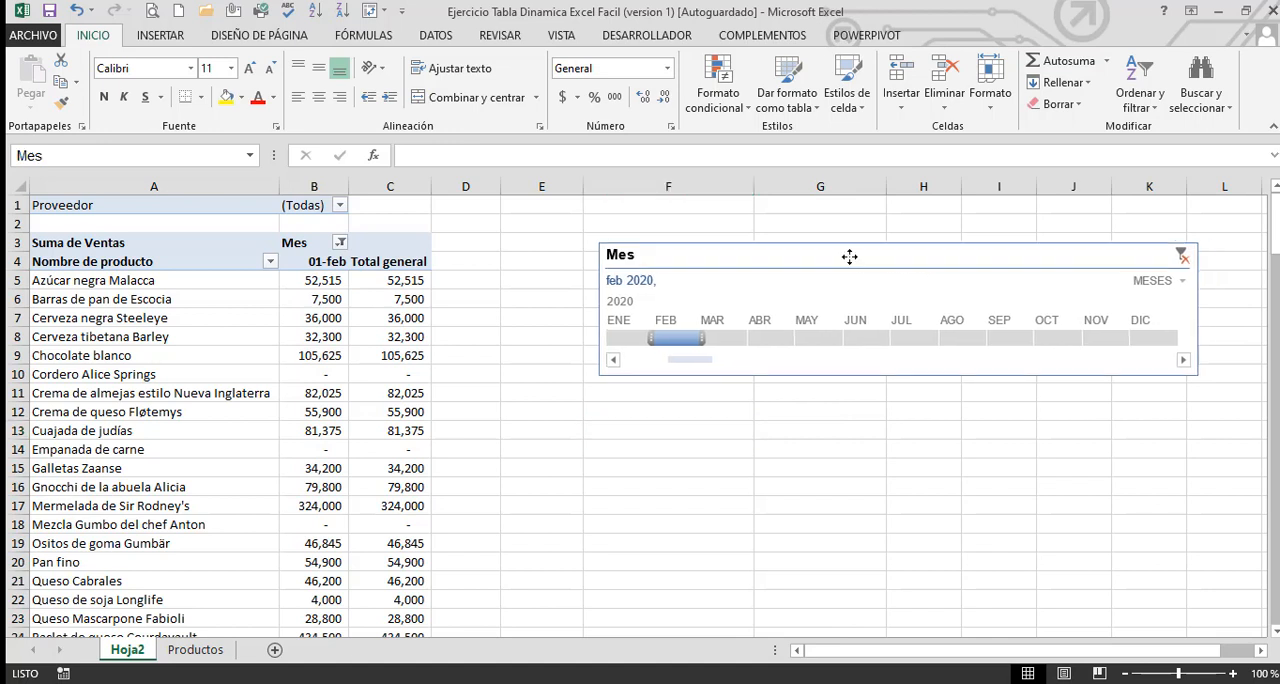
Extend the timeline filter to January through February 2020 and reposition the timeline close to the pivot table
{"action": "left_click_drag", "start_coordinate": [849, 257], "coordinate": [762, 231]}
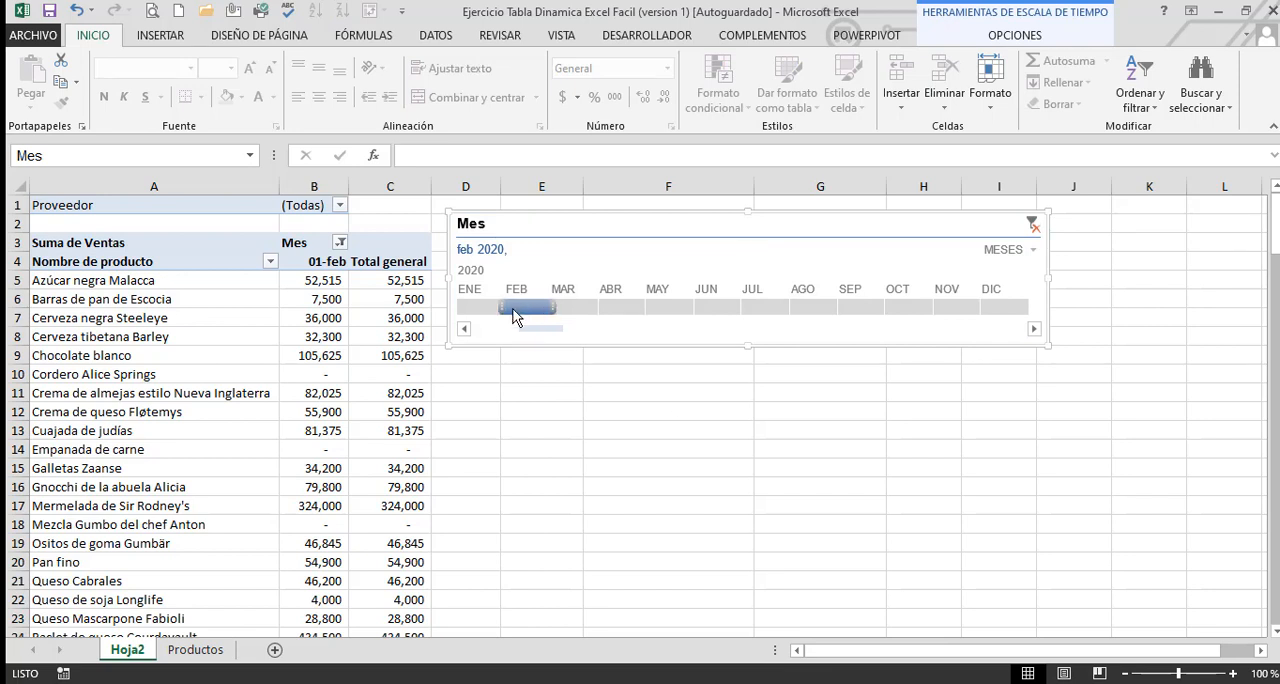
{"action": "mouse_move", "coordinate": [520, 311]}
{"action": "left_mouse_down"}
{"action": "mouse_move", "coordinate": [483, 316]}
{"action": "mouse_move", "coordinate": [538, 318]}
{"action": "left_mouse_up"}
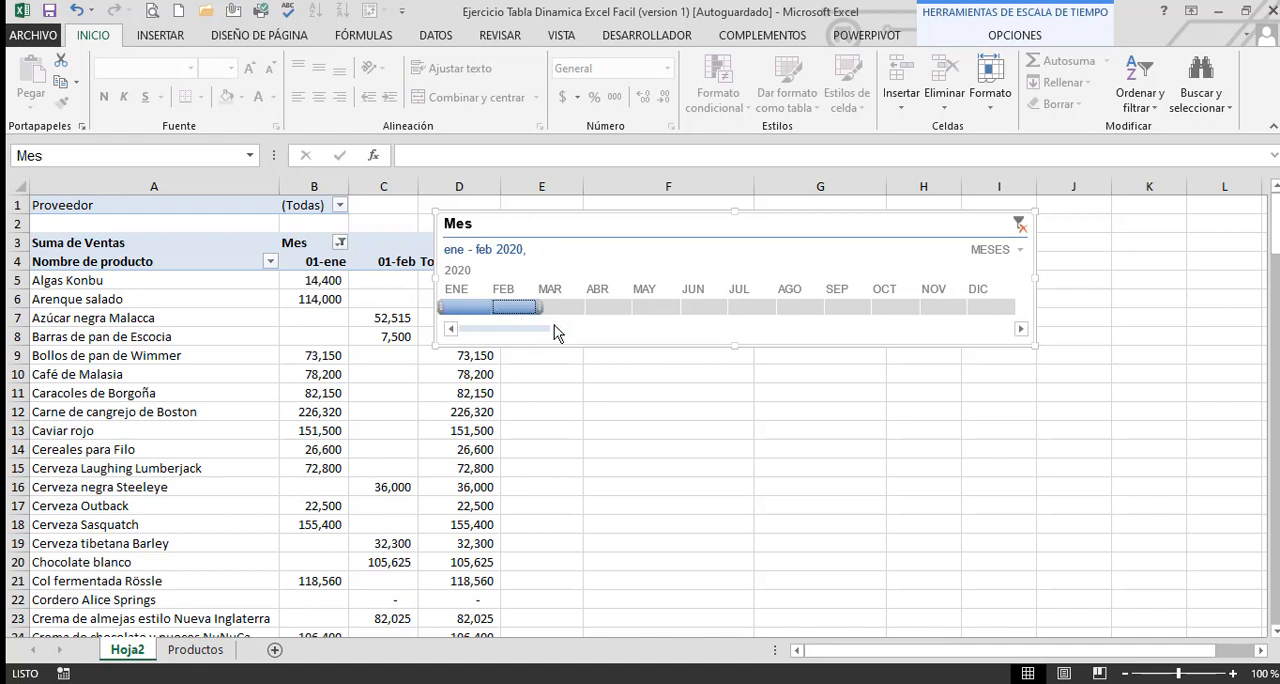
{"action": "left_click_drag", "start_coordinate": [660, 224], "coordinate": [745, 229]}
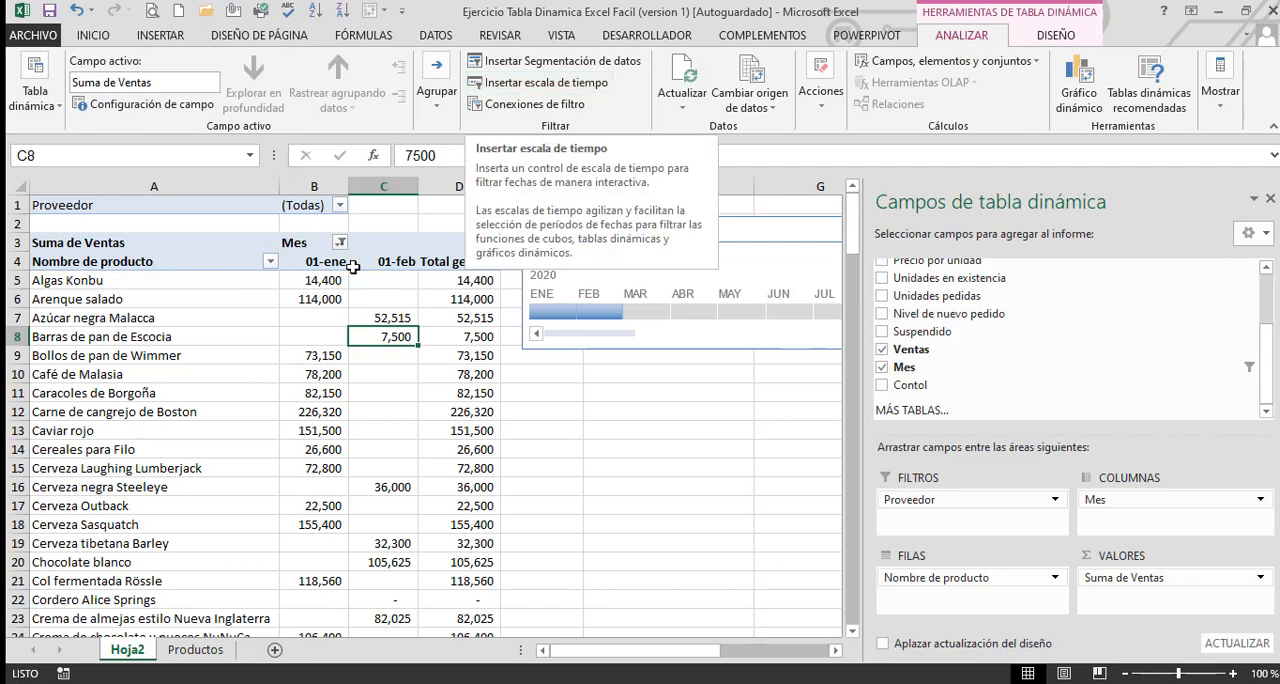
Check the month headers in B4:C4, try the text Enero in cell L2 of Productos, and undo that entry
{"action": "left_click_drag", "start_coordinate": [310, 264], "coordinate": [363, 264]}
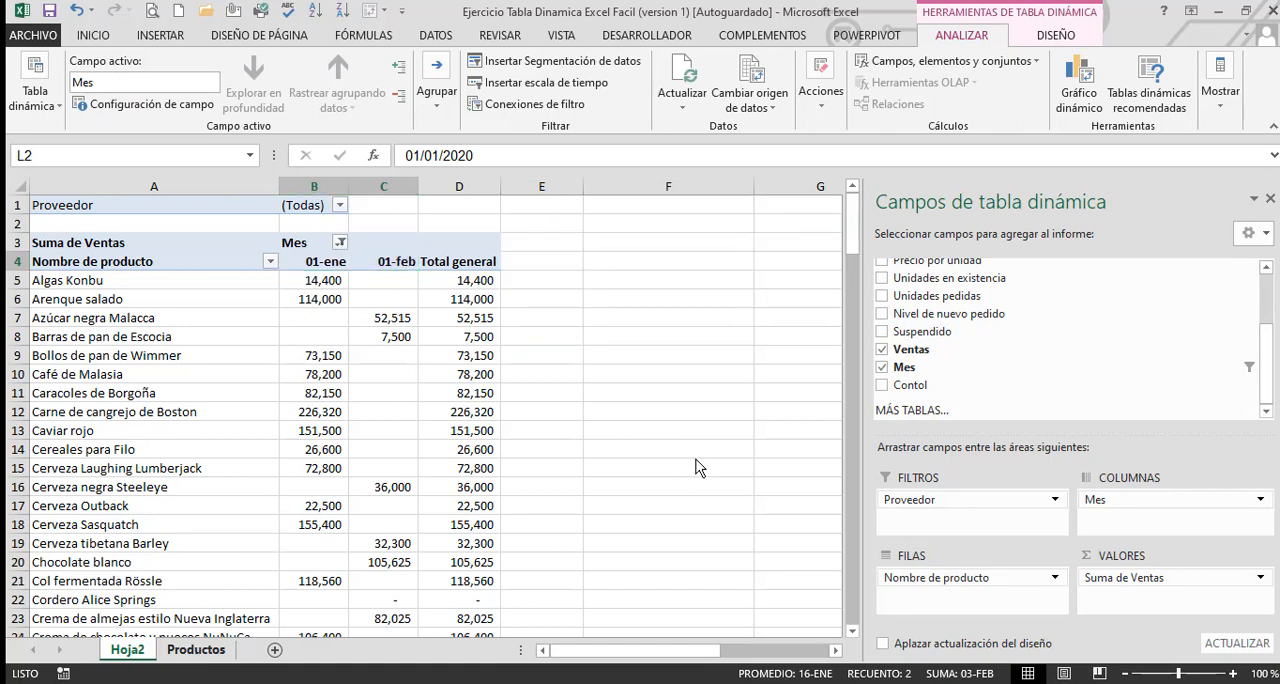
{"action": "key", "text": "ctrl+Page_Down"}
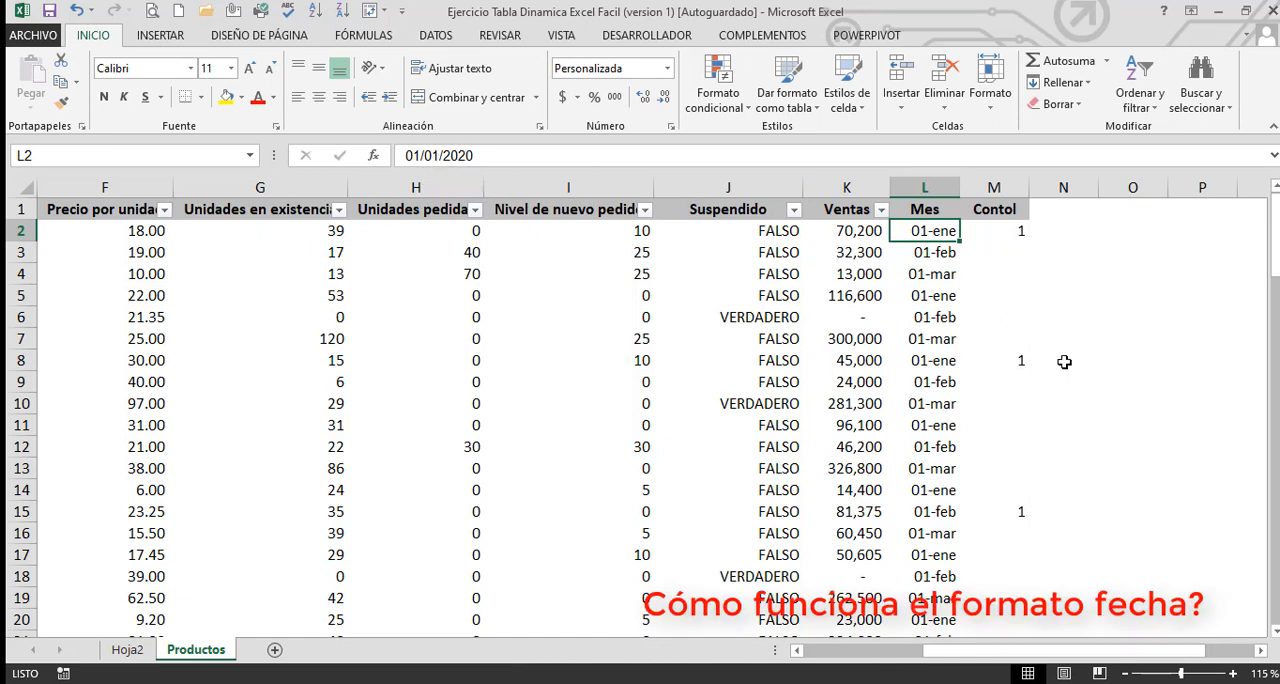
{"action": "type", "text": "Enero"}
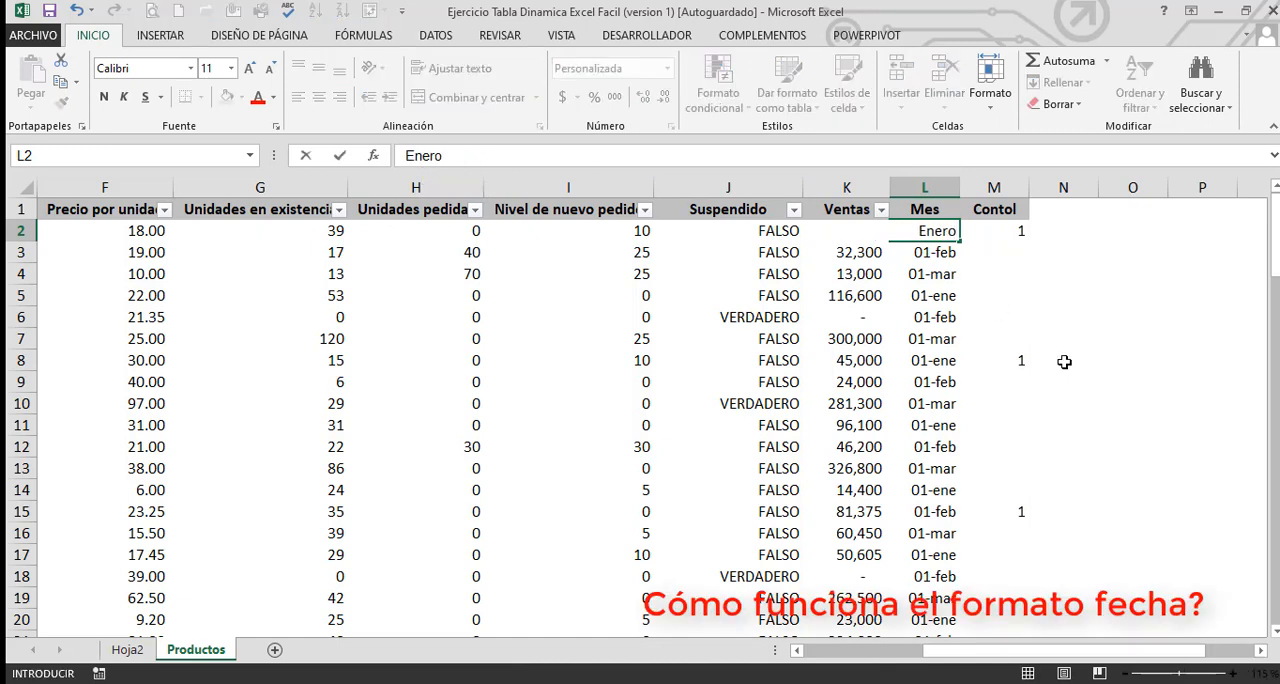
{"action": "key", "text": "Return"}
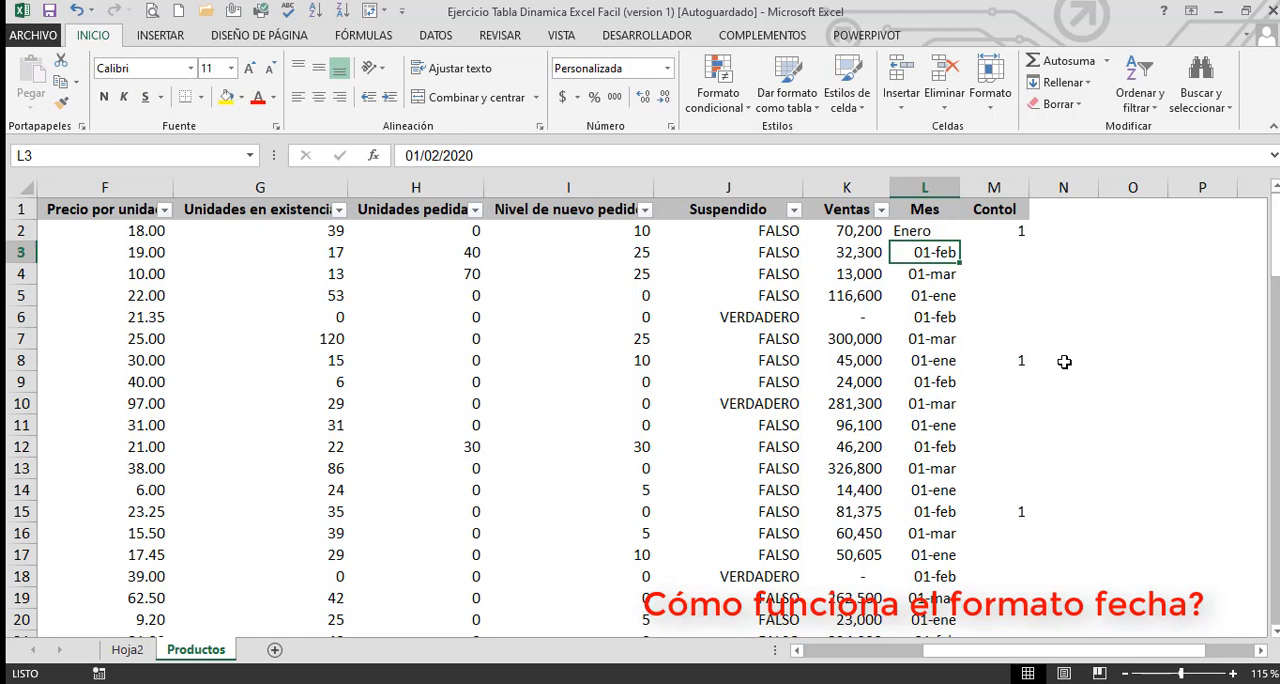
{"action": "key", "text": "Up"}
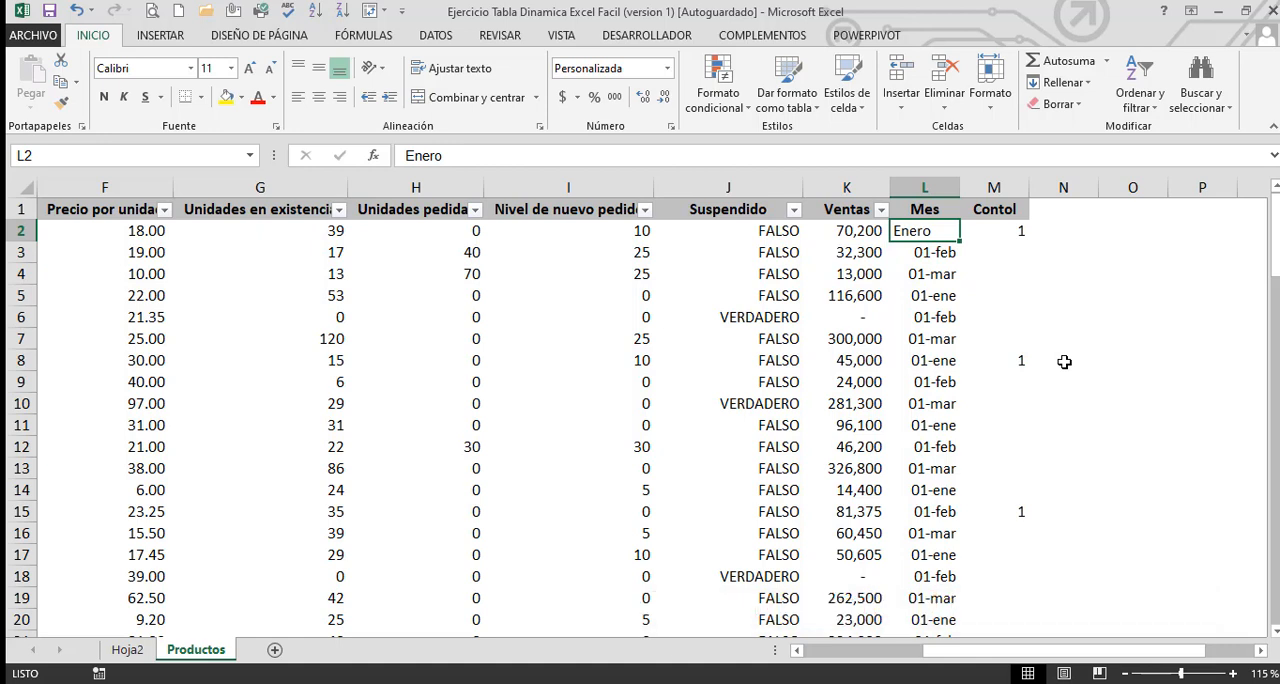
{"action": "key", "text": "ctrl+z"}
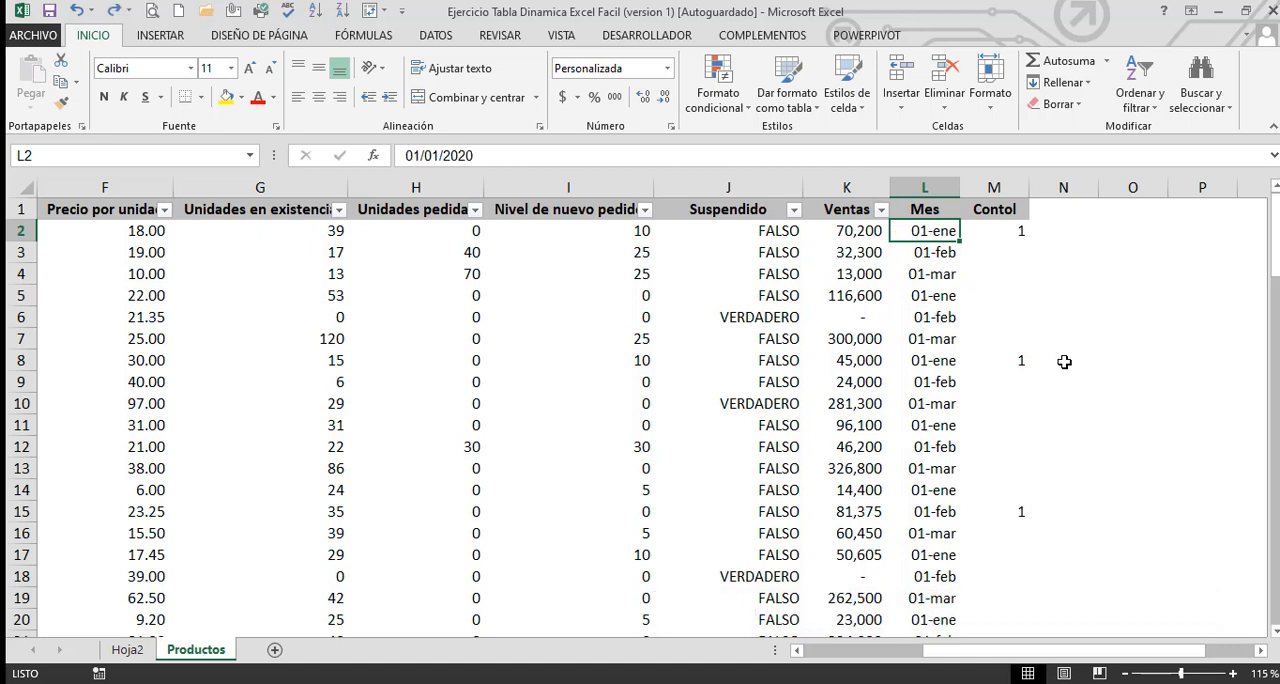
{"action": "left_click", "coordinate": [127, 650]}
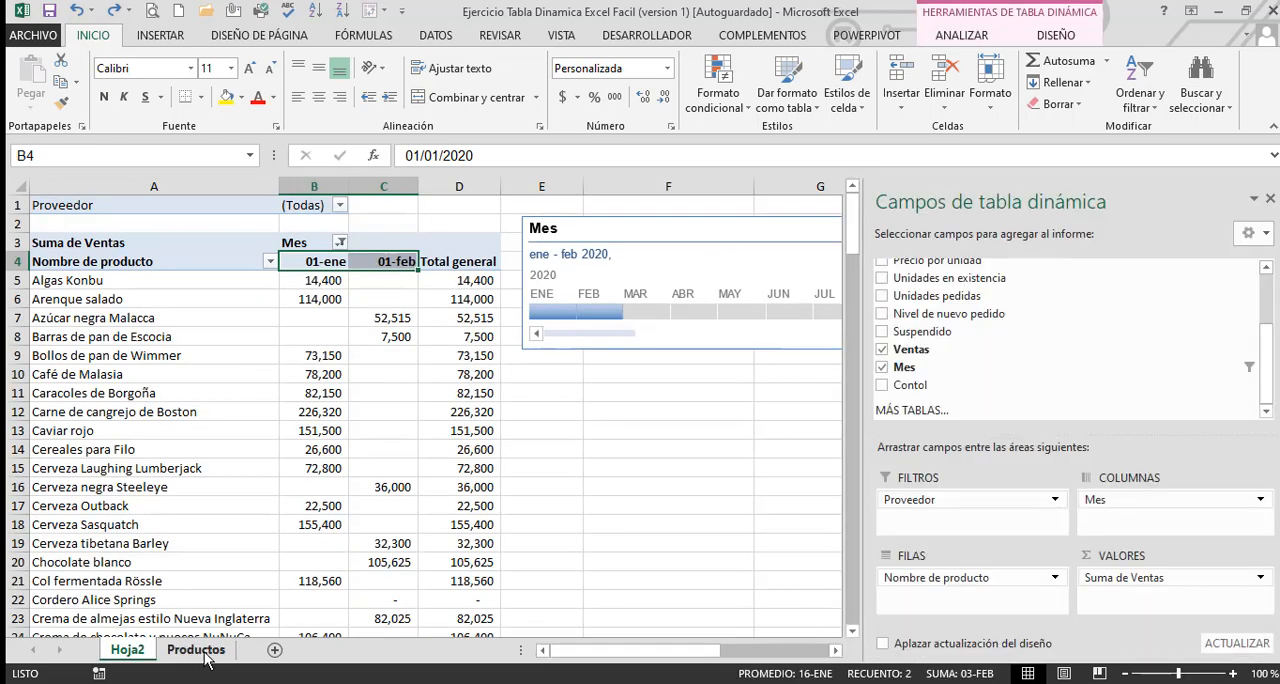
{"action": "left_click", "coordinate": [196, 650]}
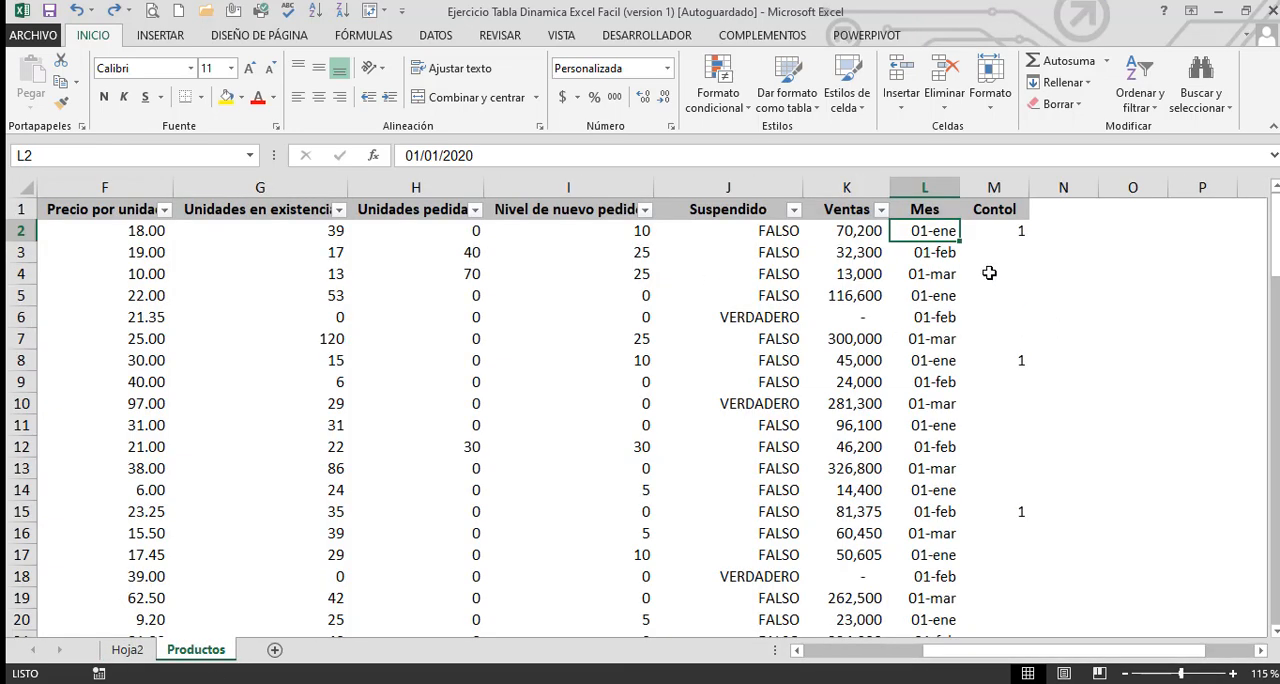
Format the Mes dates in L2:L78 of Productos with the custom number format mmmm
{"action": "key", "text": "Right"}
{"action": "key", "text": "Left"}
{"action": "key", "text": "shift+Down"}
{"action": "key", "text": "shift+Up"}
{"action": "key", "text": "ctrl+shift+Down"}
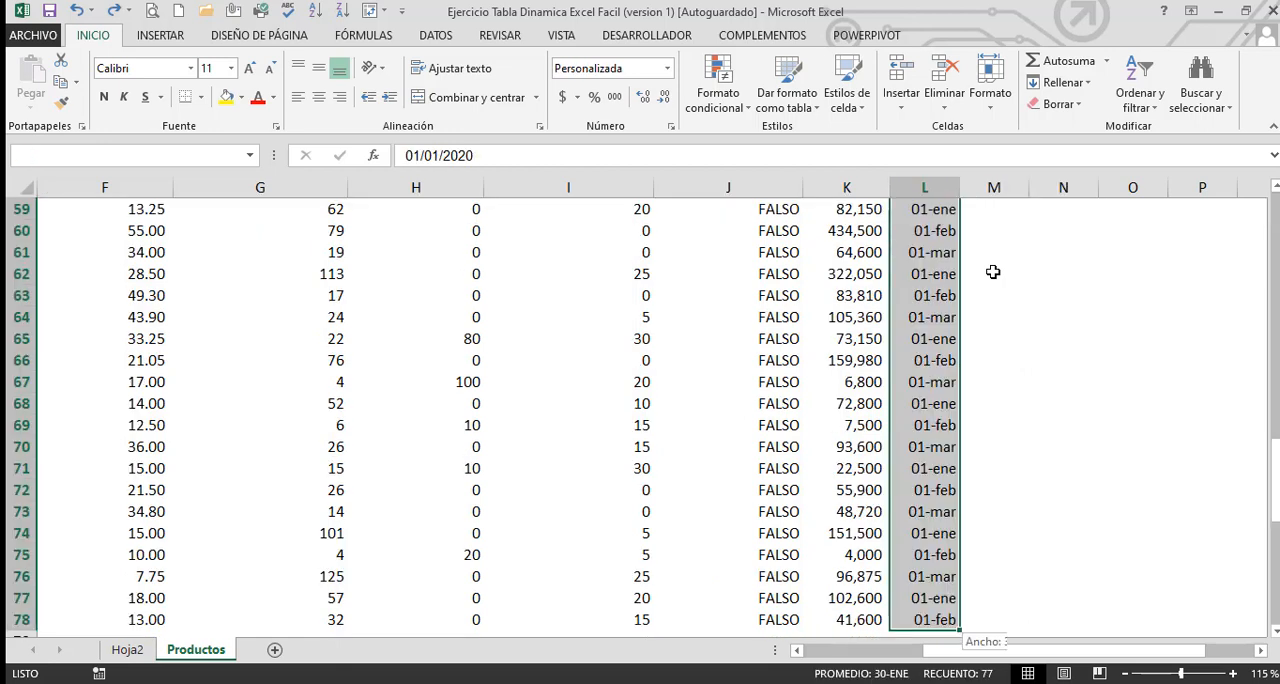
{"action": "left_click", "coordinate": [671, 127]}
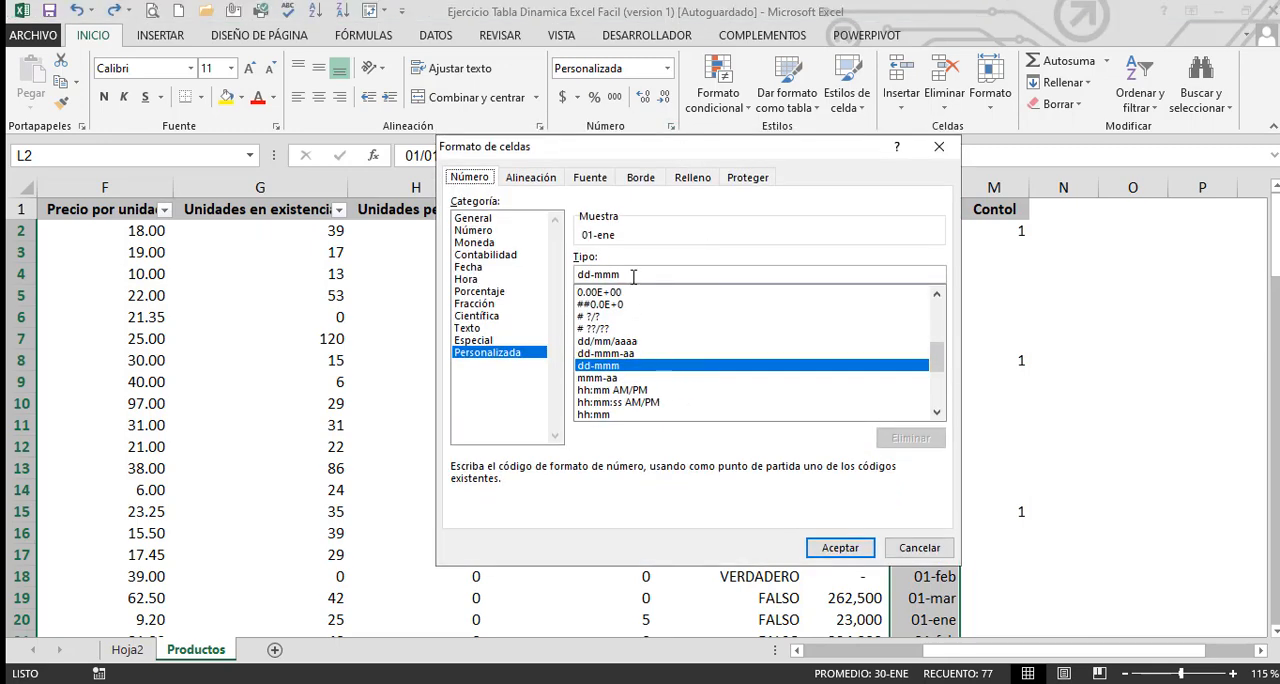
{"action": "left_click", "coordinate": [500, 268]}
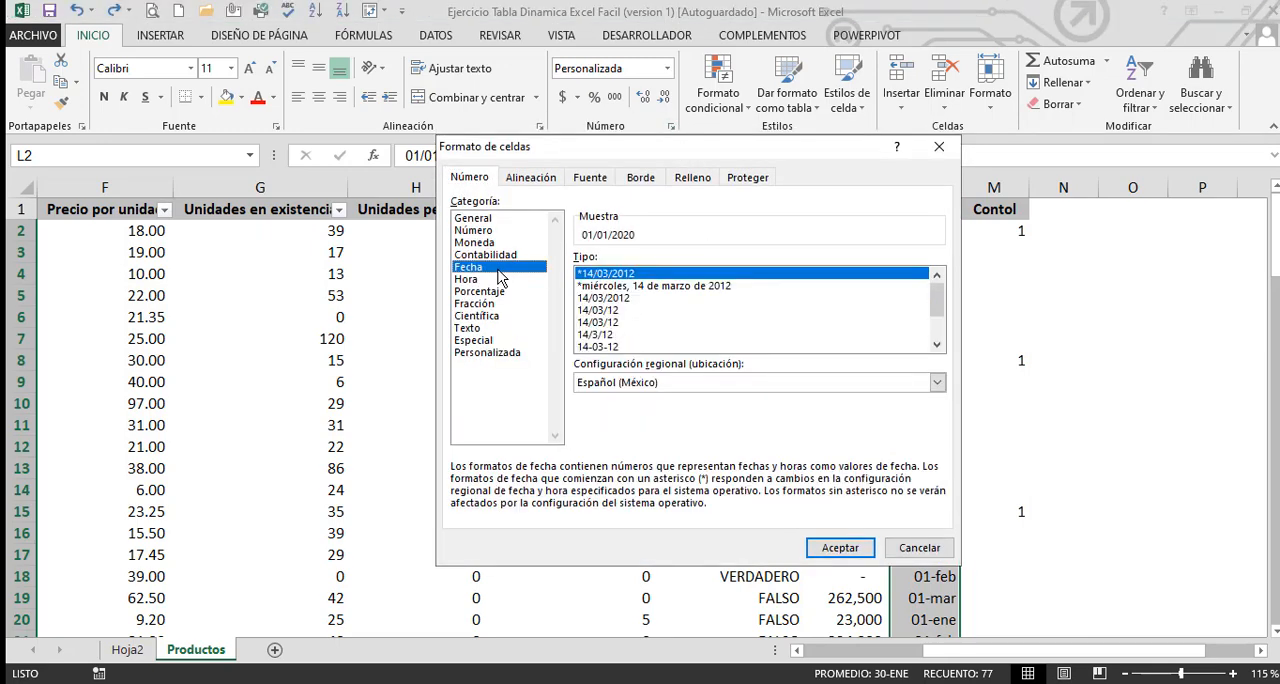
{"action": "left_click", "coordinate": [490, 354]}
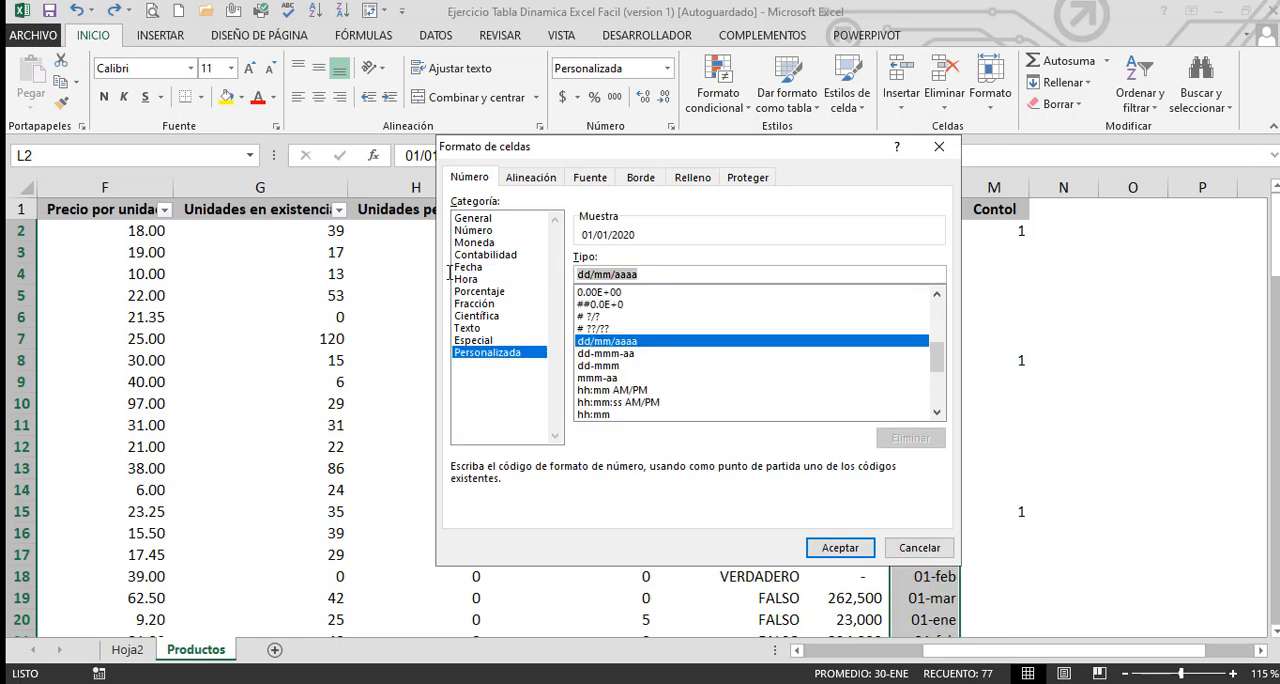
{"action": "type", "text": "mmmm"}
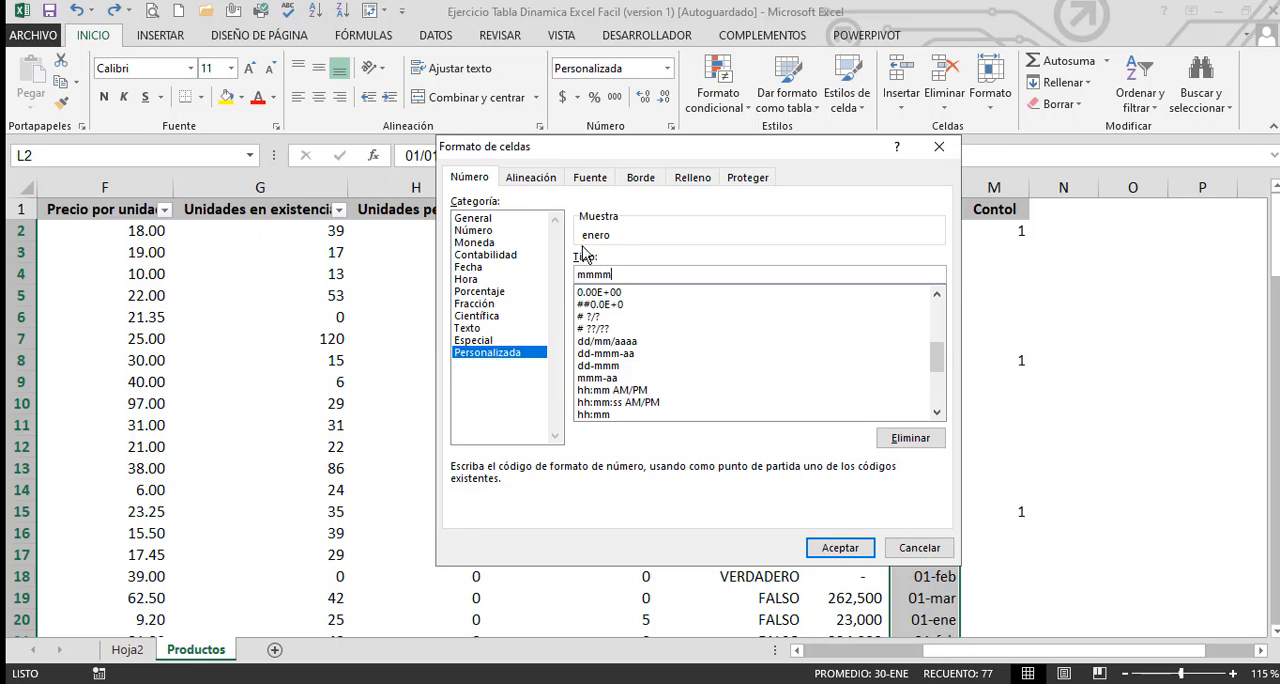
{"action": "left_click", "coordinate": [820, 548]}
{"action": "left_click", "coordinate": [1012, 464]}
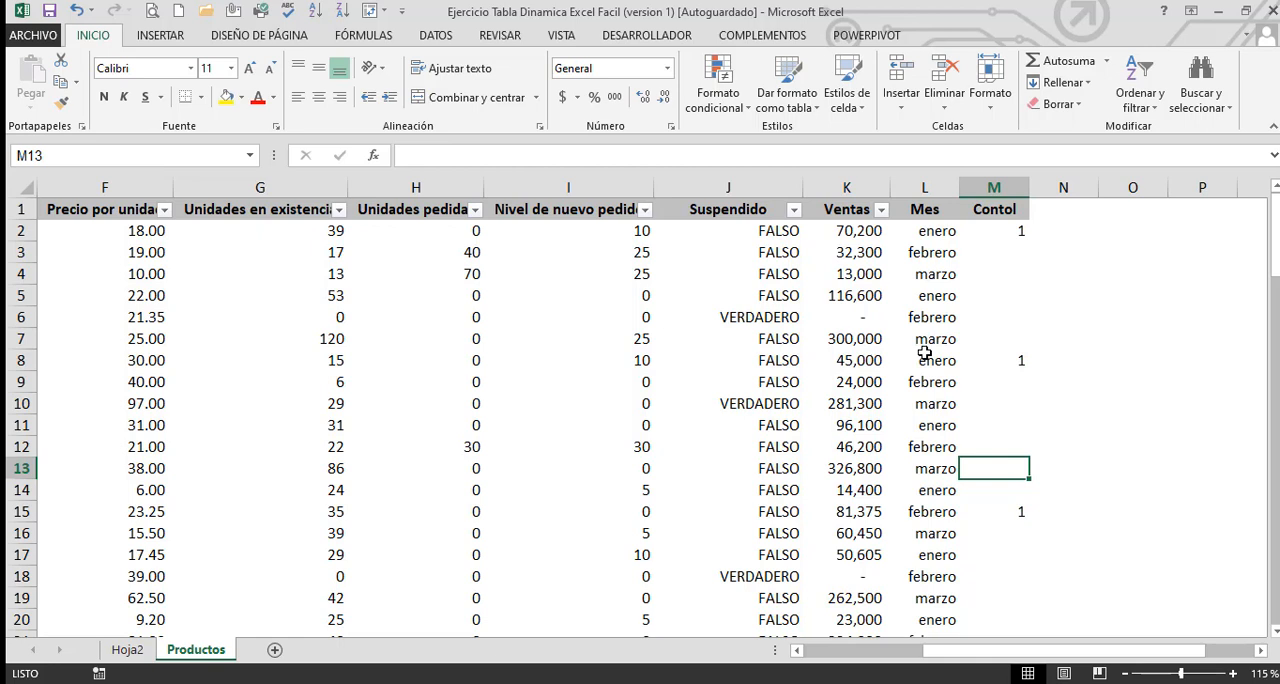
Examine the underlying date values behind the month names in L2 and the cells below it in the Mes column
{"action": "left_click", "coordinate": [938, 240]}
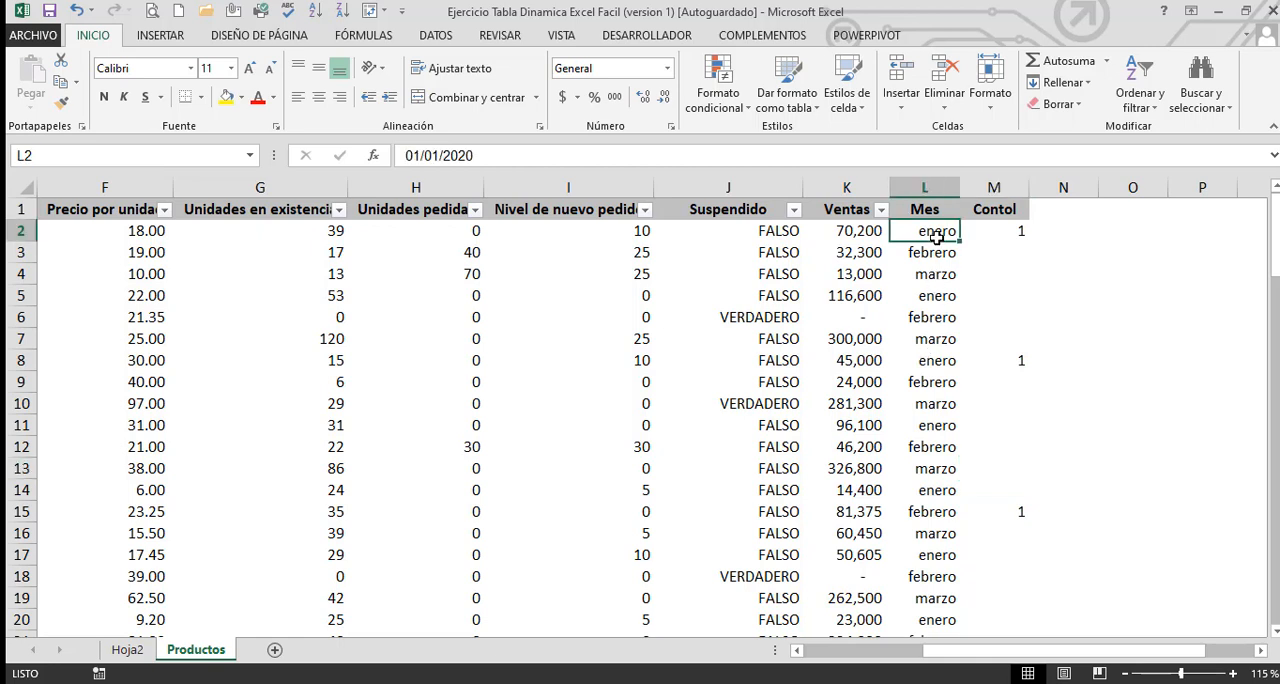
{"action": "left_click", "coordinate": [491, 157]}
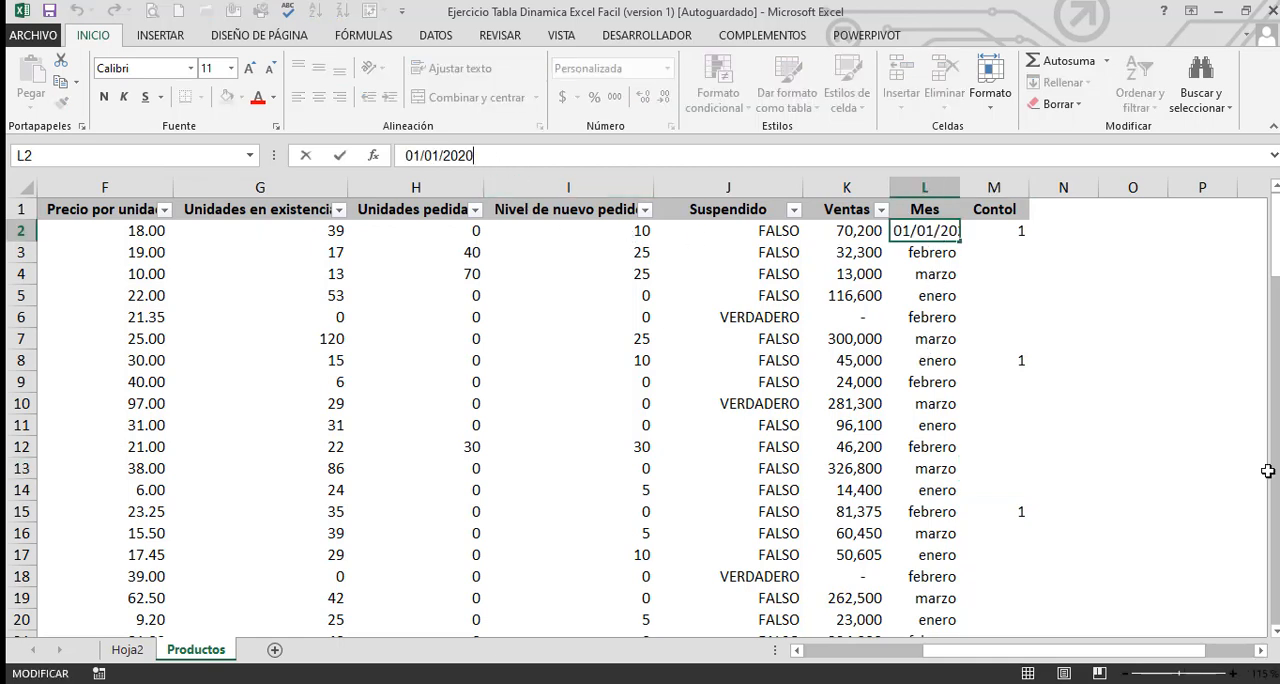
{"action": "key", "text": "Return"}
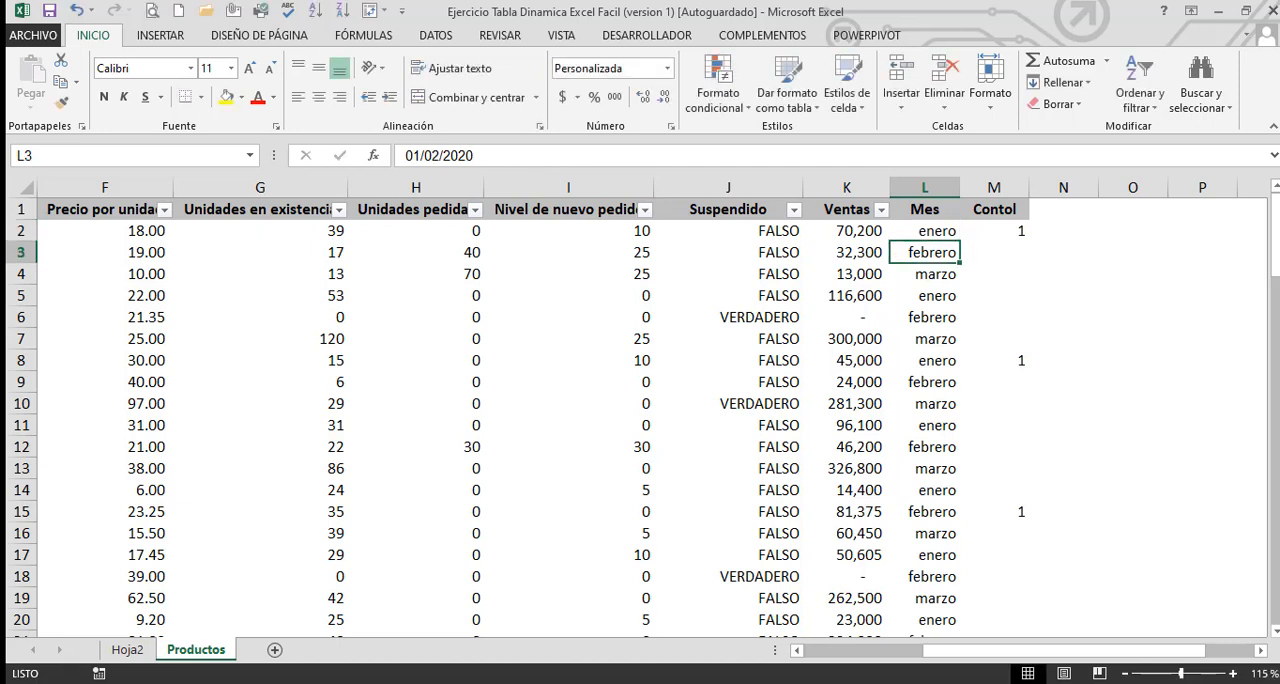
{"action": "key", "text": "Down"}
{"action": "key", "text": "Down"}
{"action": "key", "text": "Down"}
{"action": "key", "text": "Down"}
{"action": "key", "text": "Down"}
{"action": "key", "text": "Down"}
{"action": "key", "text": "Down"}
{"action": "key", "text": "Down"}
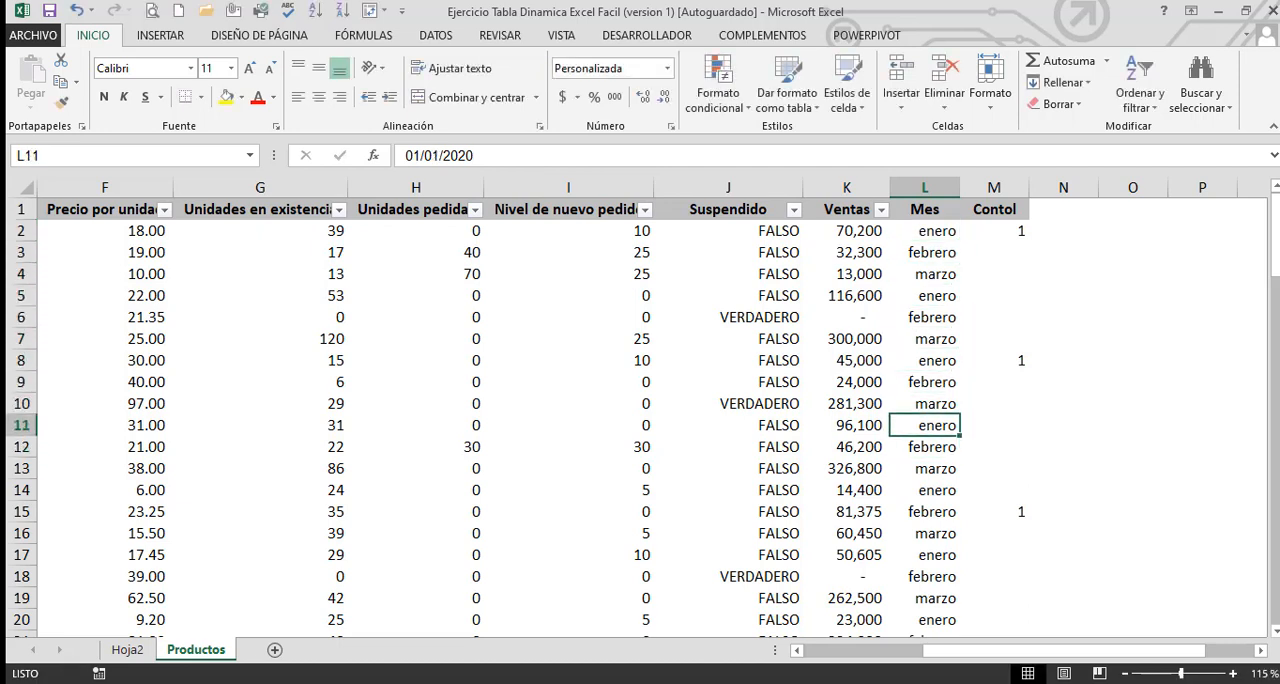
{"action": "key", "text": "Up"}
{"action": "key", "text": "Up"}
{"action": "key", "text": "Up"}
{"action": "key", "text": "Up"}
{"action": "key", "text": "Up"}
{"action": "key", "text": "Up"}
{"action": "key", "text": "Up"}
{"action": "key", "text": "Up"}
{"action": "key", "text": "Up"}
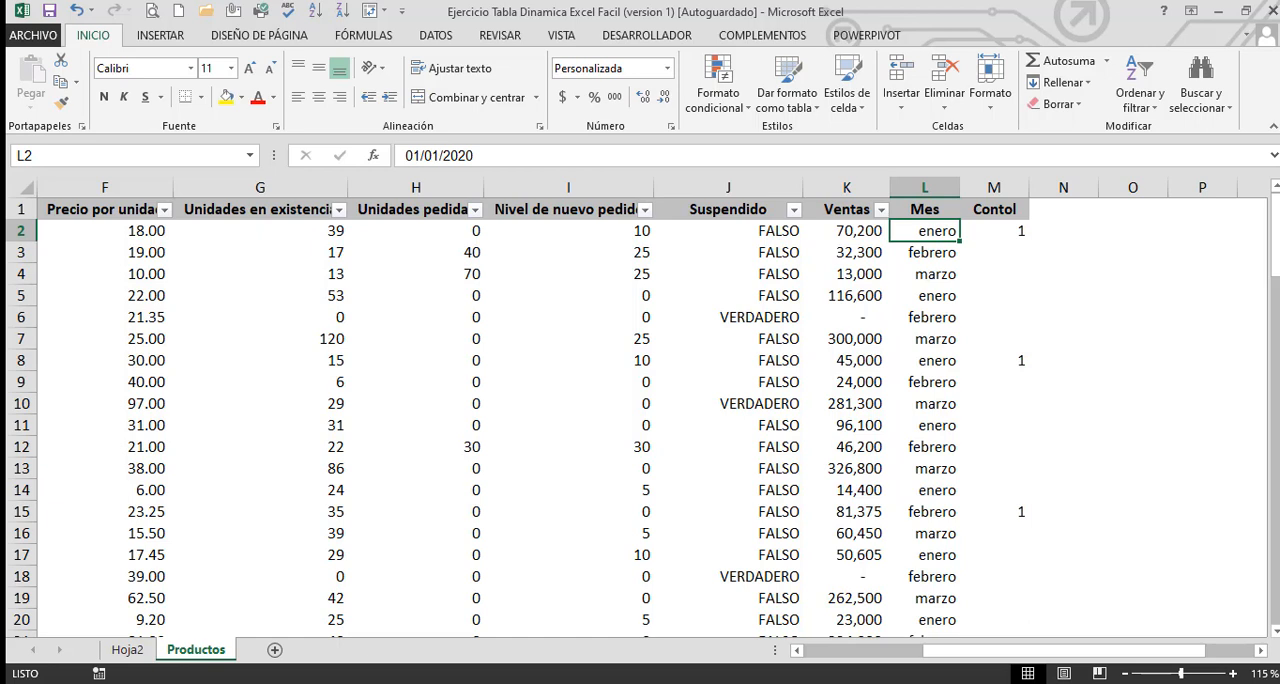
Format the Mes dates in L2:L12 with the thousands-separator style and no decimals to expose their serial numbers
{"action": "left_click_drag", "start_coordinate": [924, 231], "coordinate": [924, 447]}
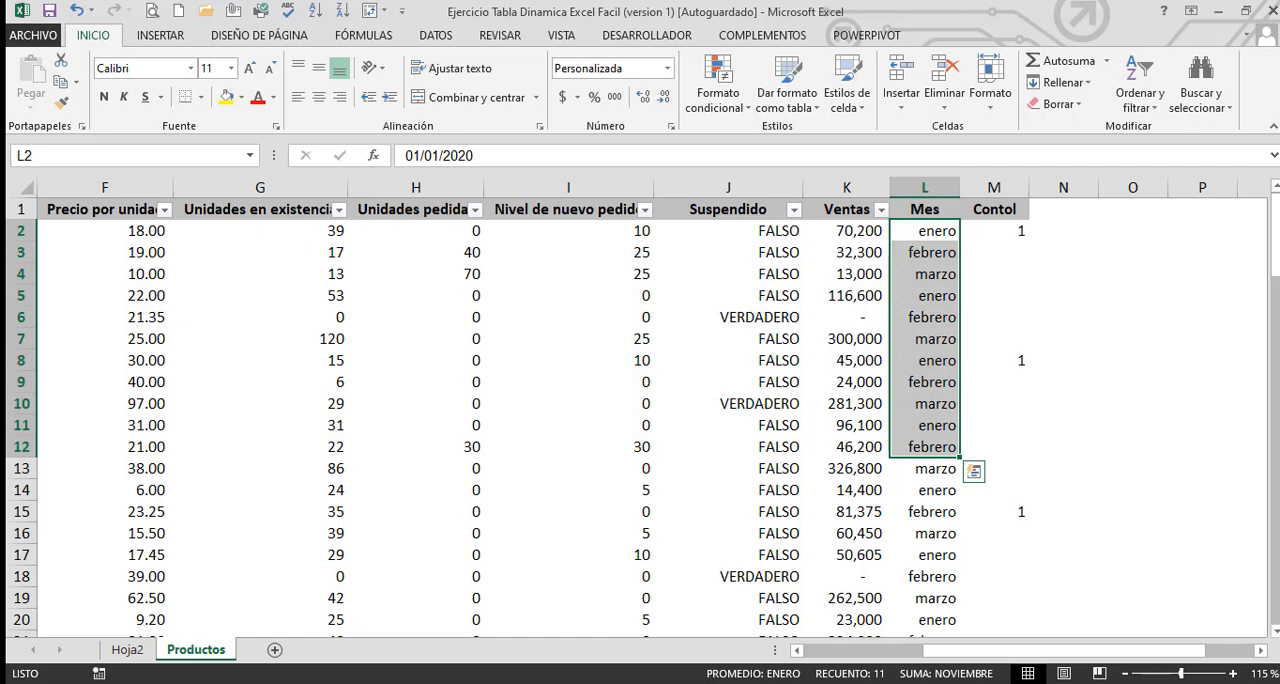
{"action": "left_click", "coordinate": [614, 100]}
{"action": "left_click", "coordinate": [666, 97]}
{"action": "left_click", "coordinate": [667, 98]}
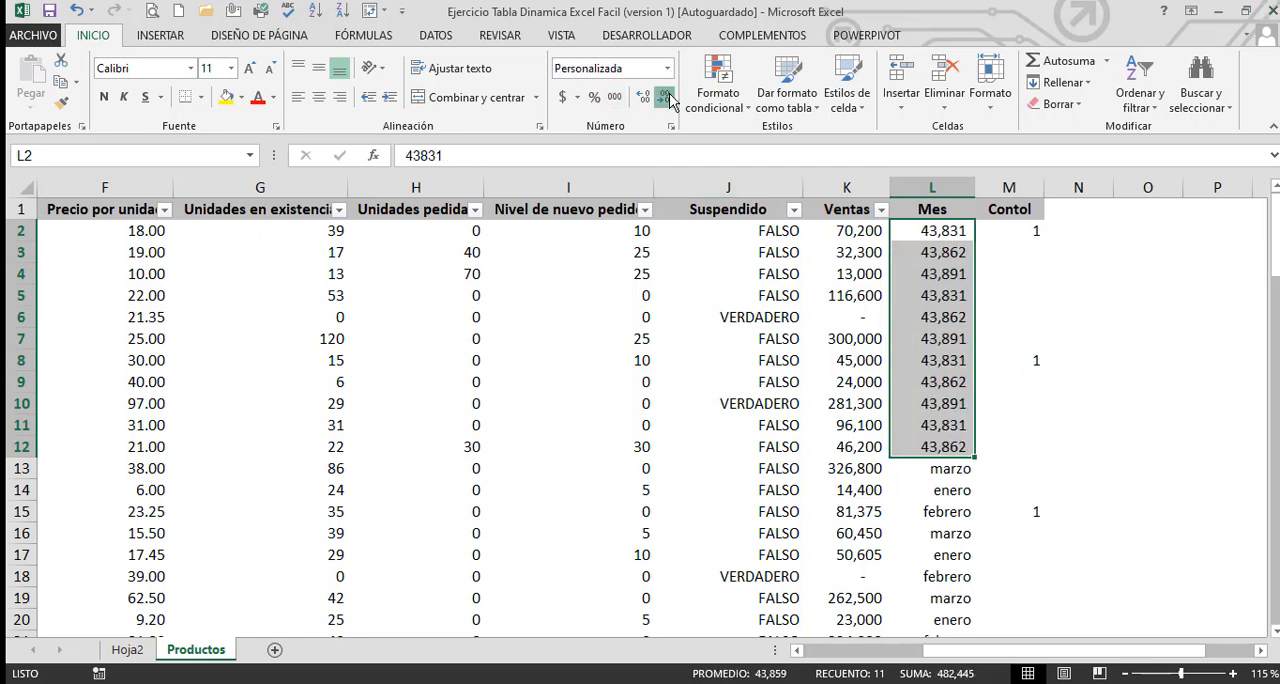
{"action": "left_click", "coordinate": [1040, 298]}
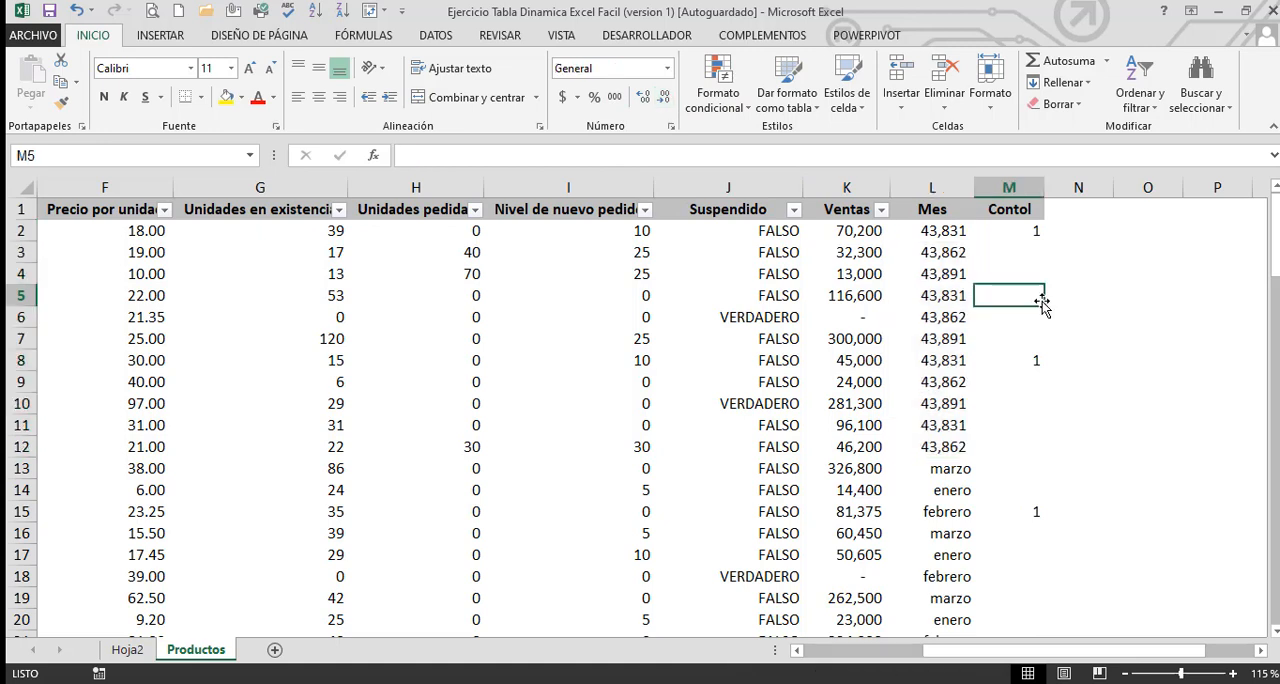
{"action": "left_click", "coordinate": [945, 231]}
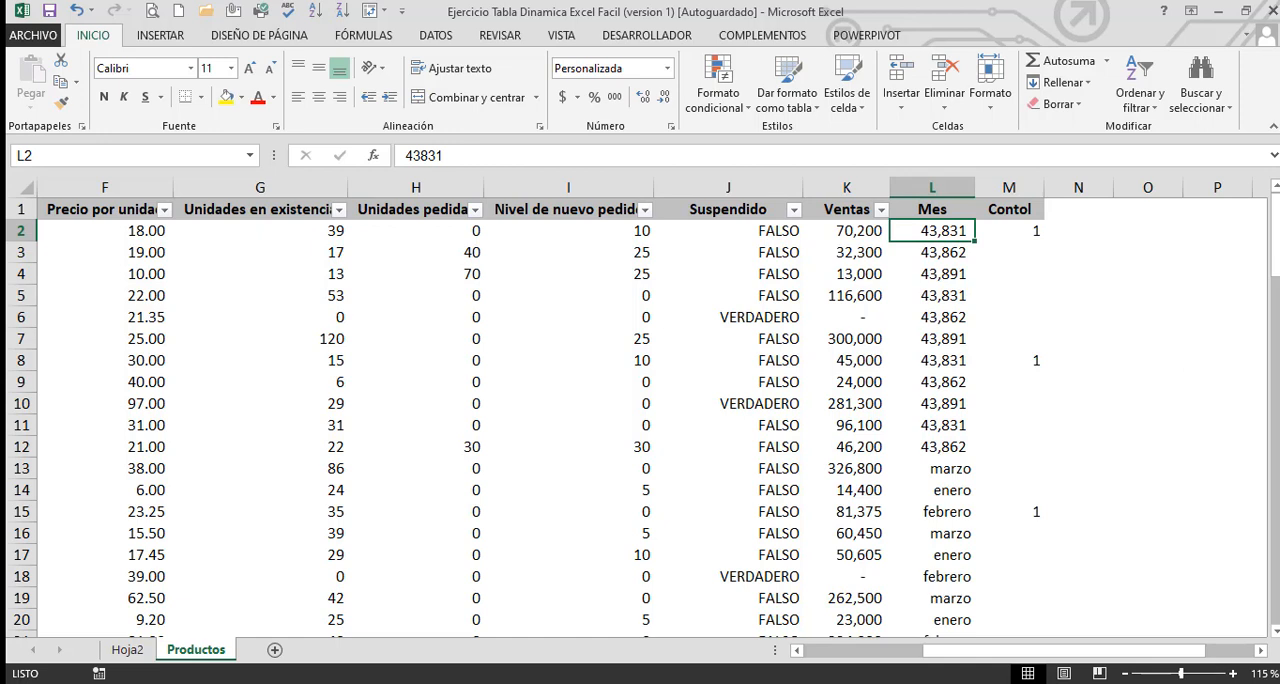
Enter the date 1/1/1900 in the empty cell O2
{"action": "key", "text": "Right"}
{"action": "key", "text": "Right"}
{"action": "key", "text": "Right"}
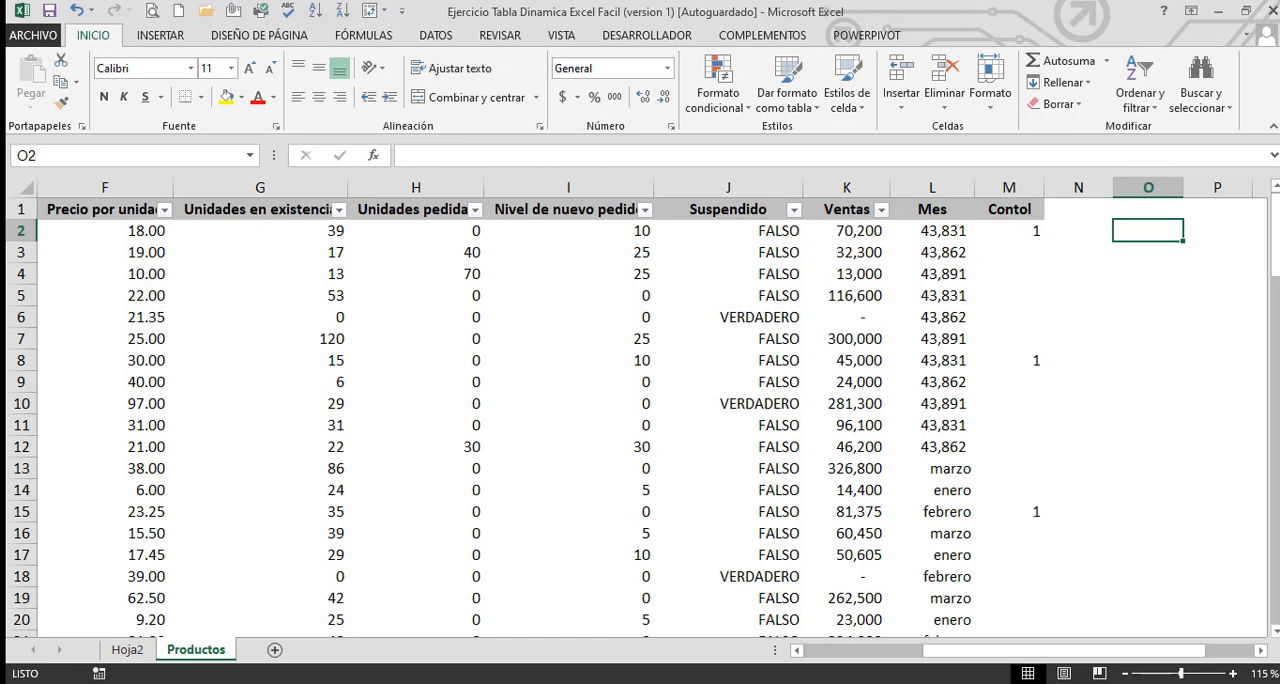
{"action": "type", "text": "1"}
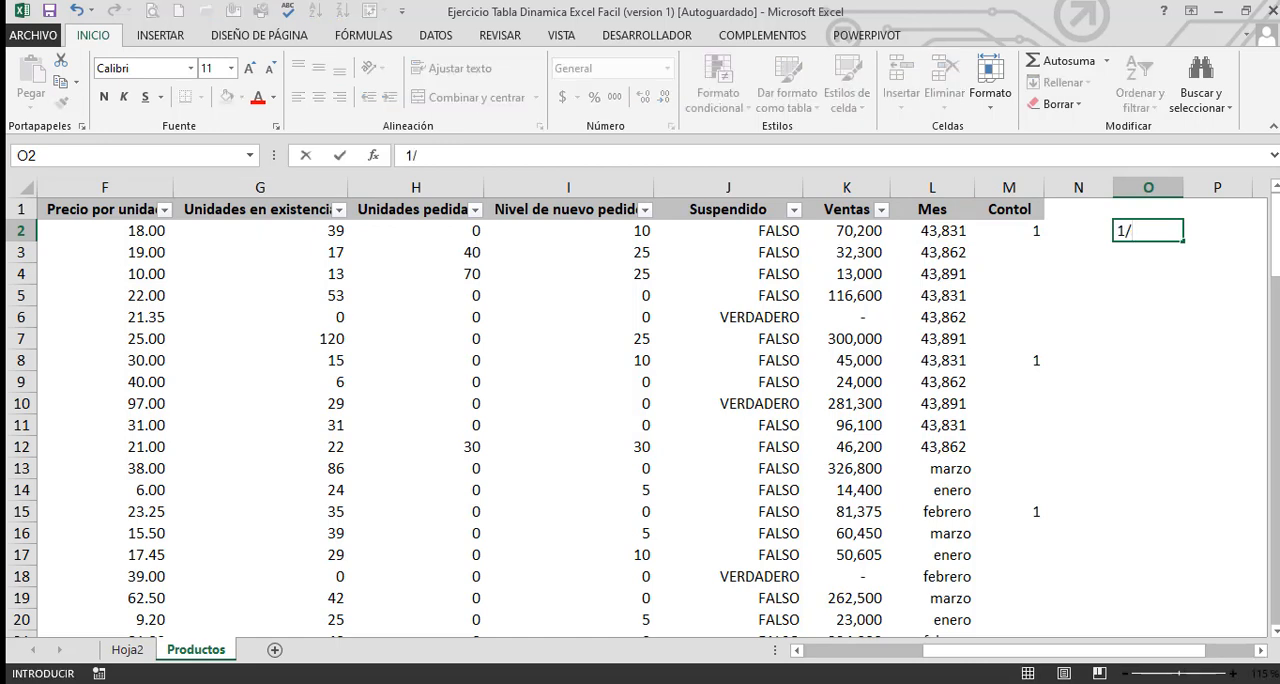
{"action": "type", "text": "/1/1900"}
{"action": "key", "text": "Return"}
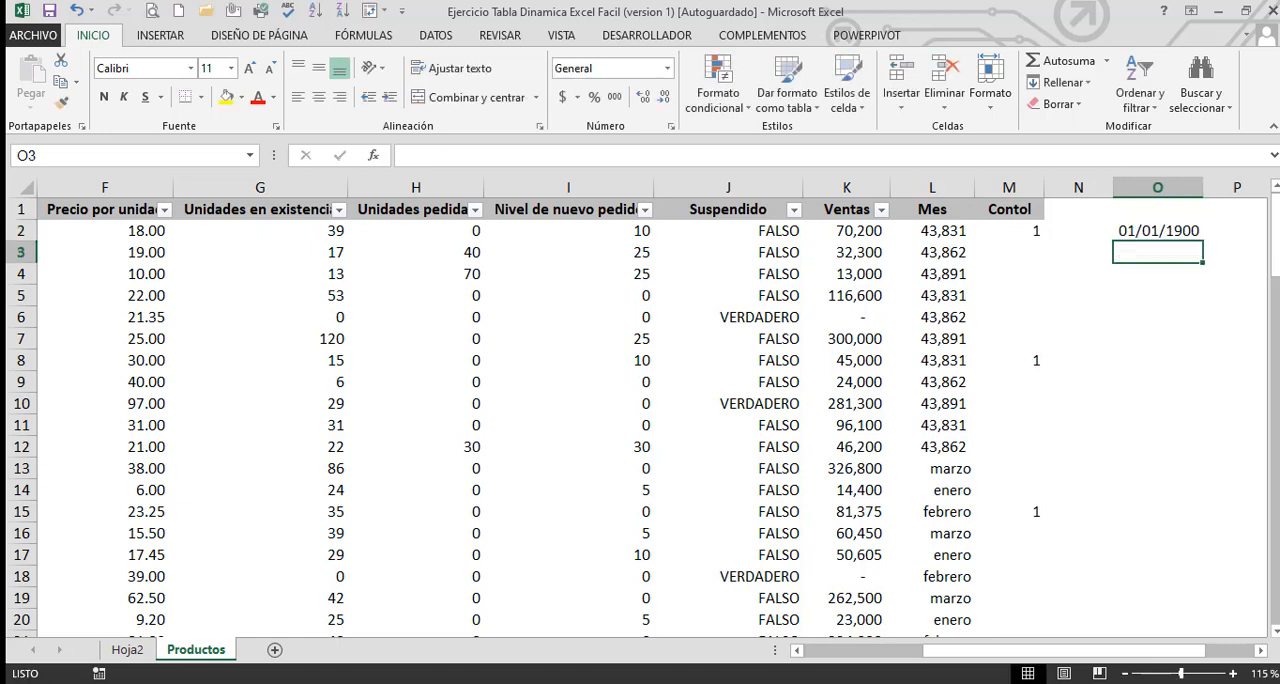
Apply the thousands-separator style to O2 to expose its serial number, and set it back to Fecha corta
{"action": "key", "text": "Up"}
{"action": "key", "text": "Right"}
{"action": "key", "text": "Left"}
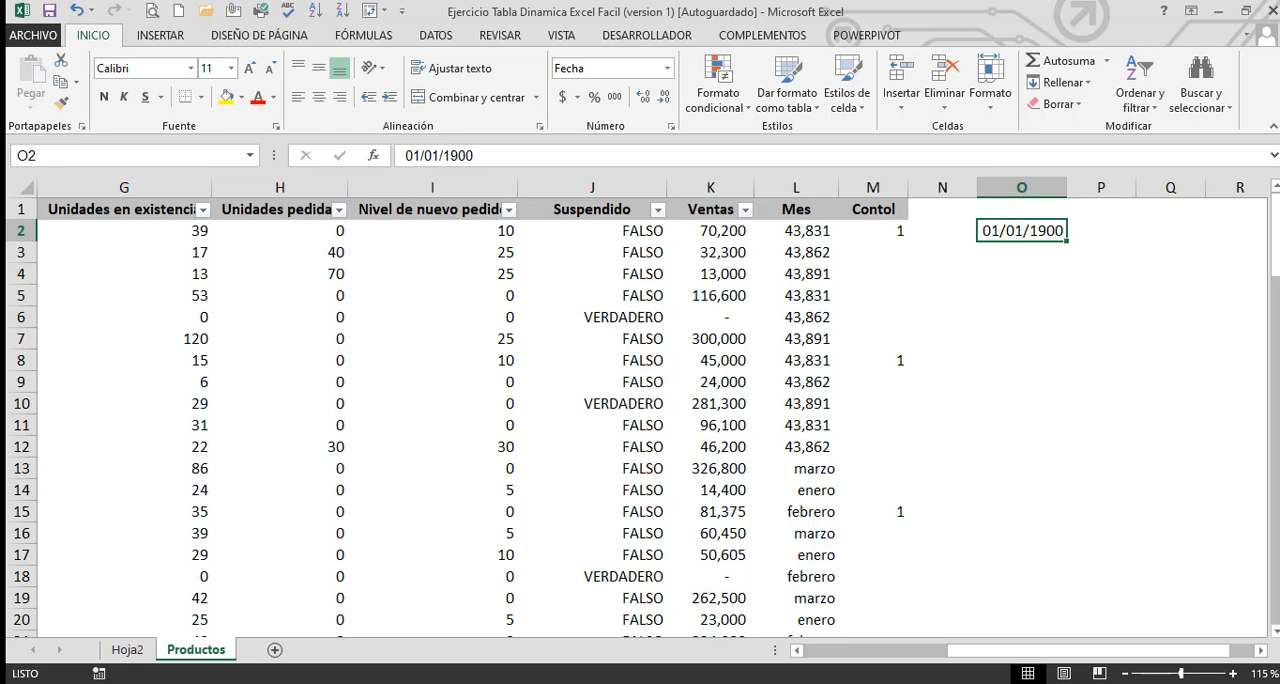
{"action": "left_click", "coordinate": [615, 97]}
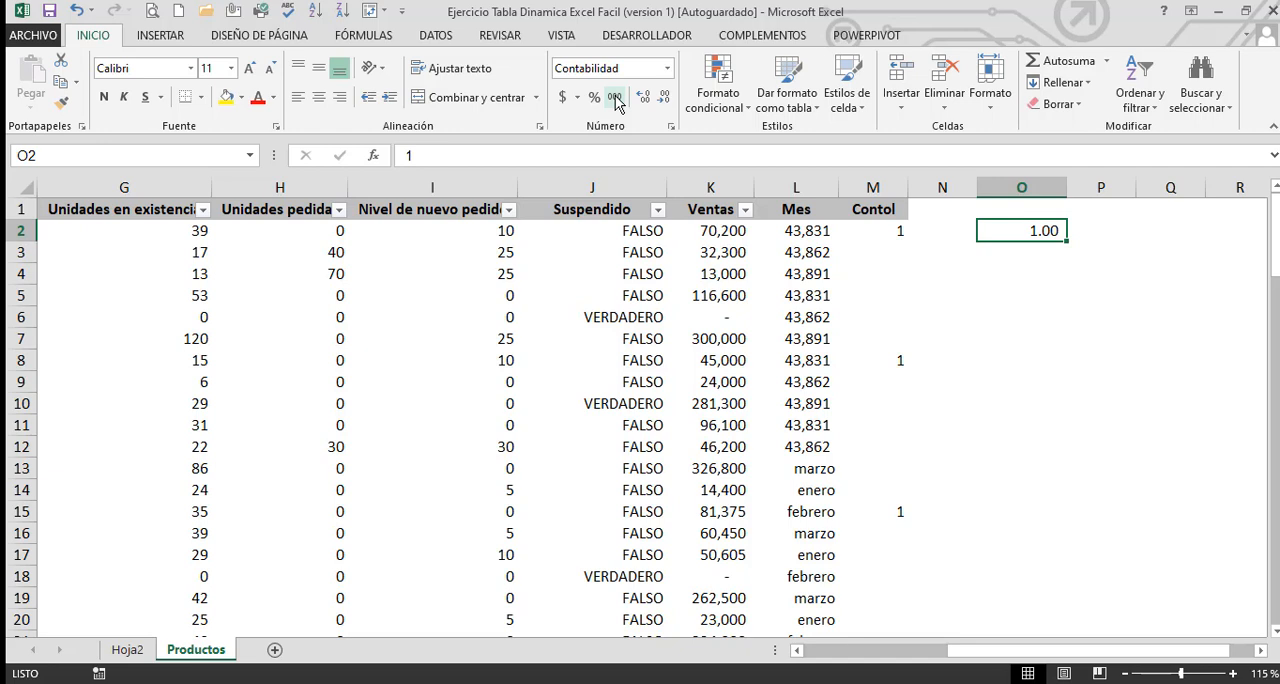
{"action": "left_click", "coordinate": [667, 68]}
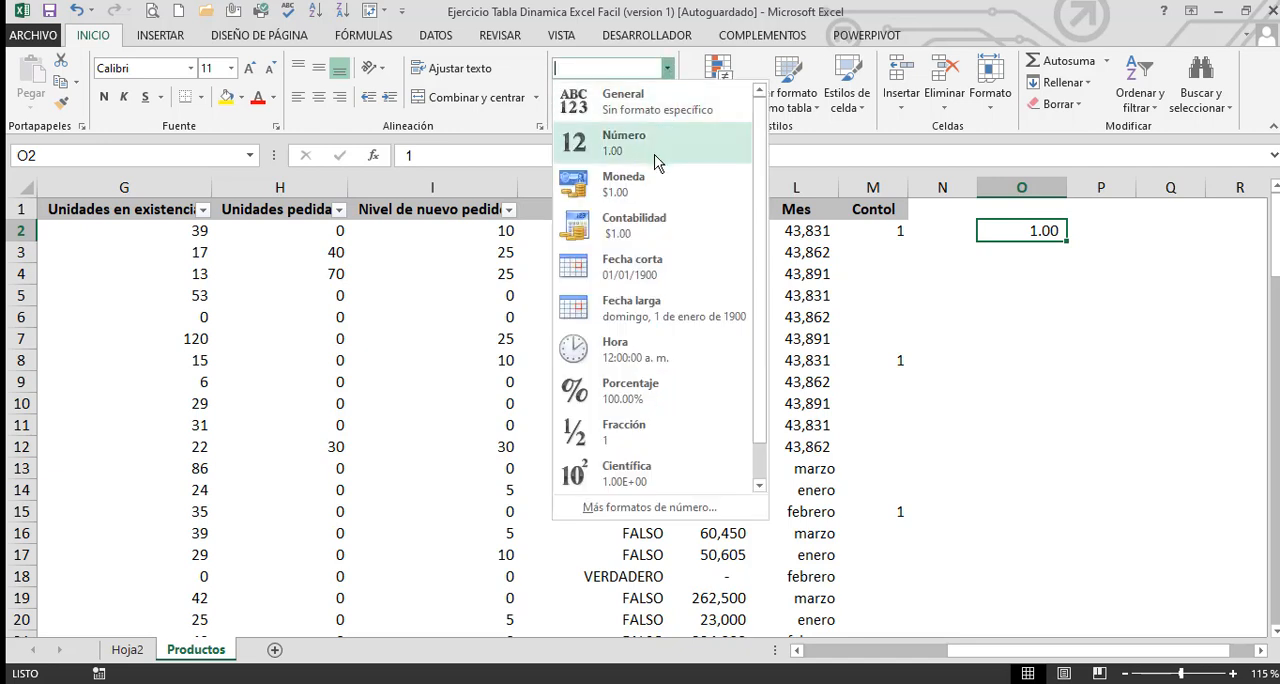
{"action": "left_click", "coordinate": [650, 268]}
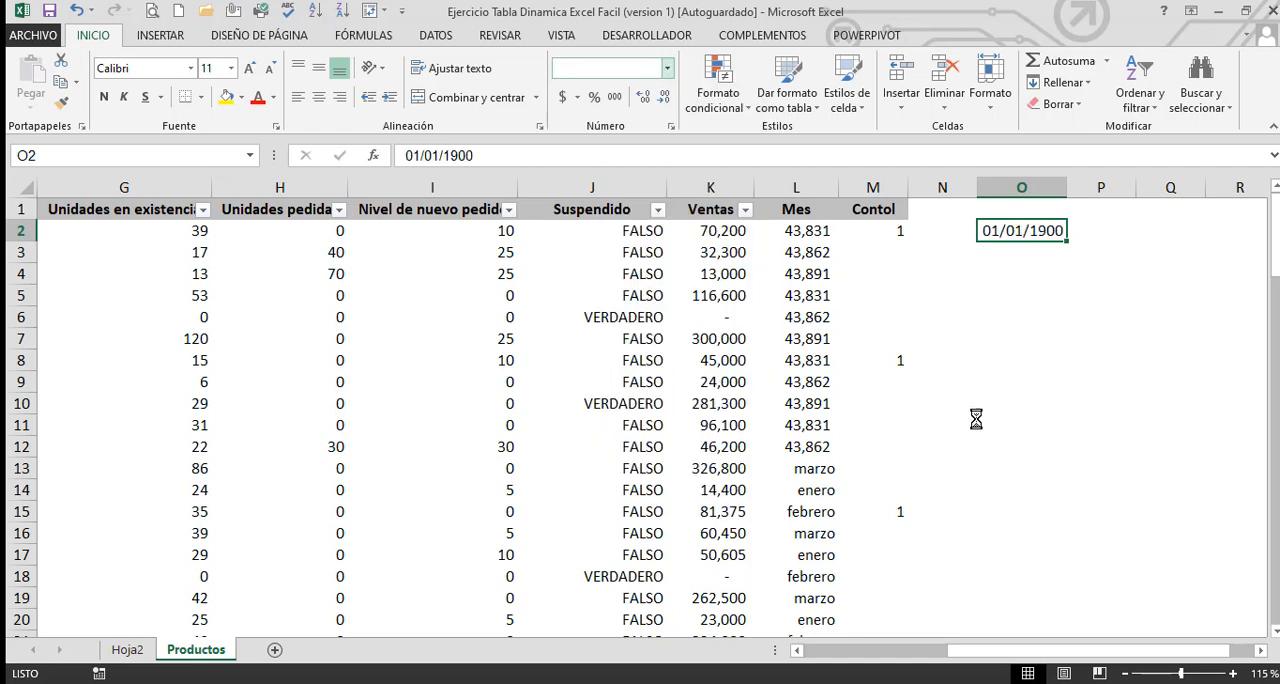
{"action": "left_click", "coordinate": [1017, 252]}
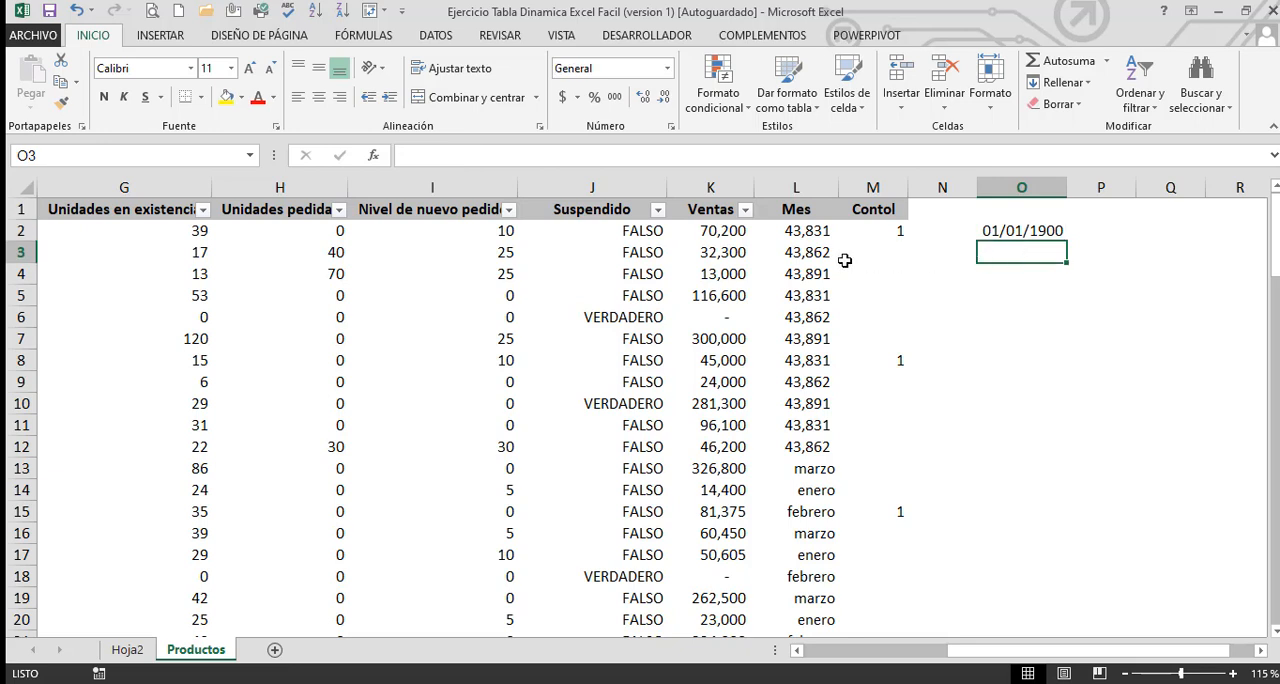
Compare the serial number in L2 with the date in O2, and clear cell O2
{"action": "left_click", "coordinate": [791, 238]}
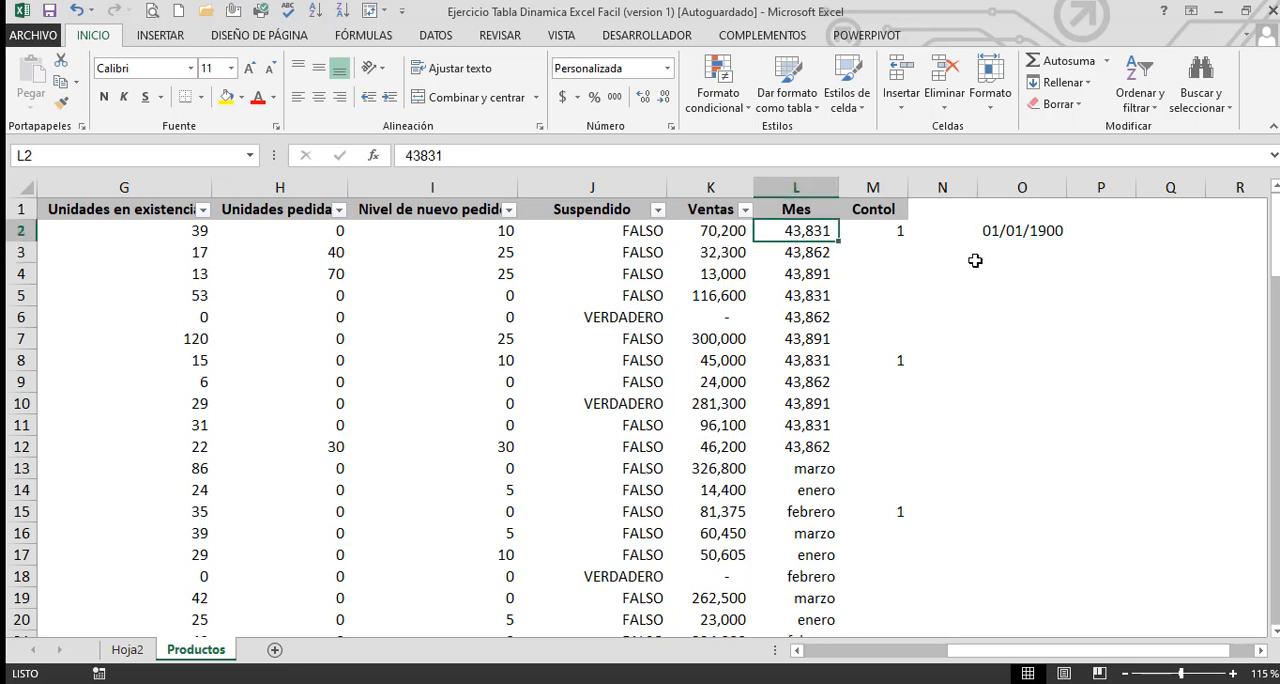
{"action": "left_click", "coordinate": [1005, 238]}
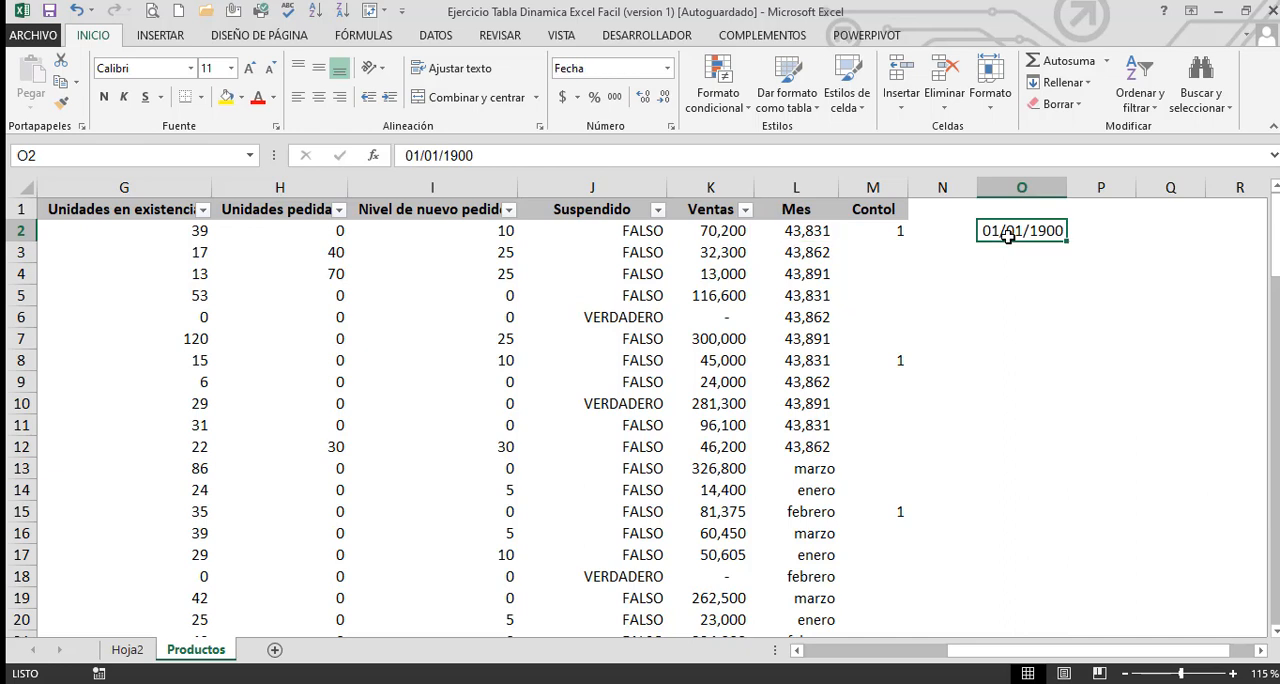
{"action": "key", "text": "Delete"}
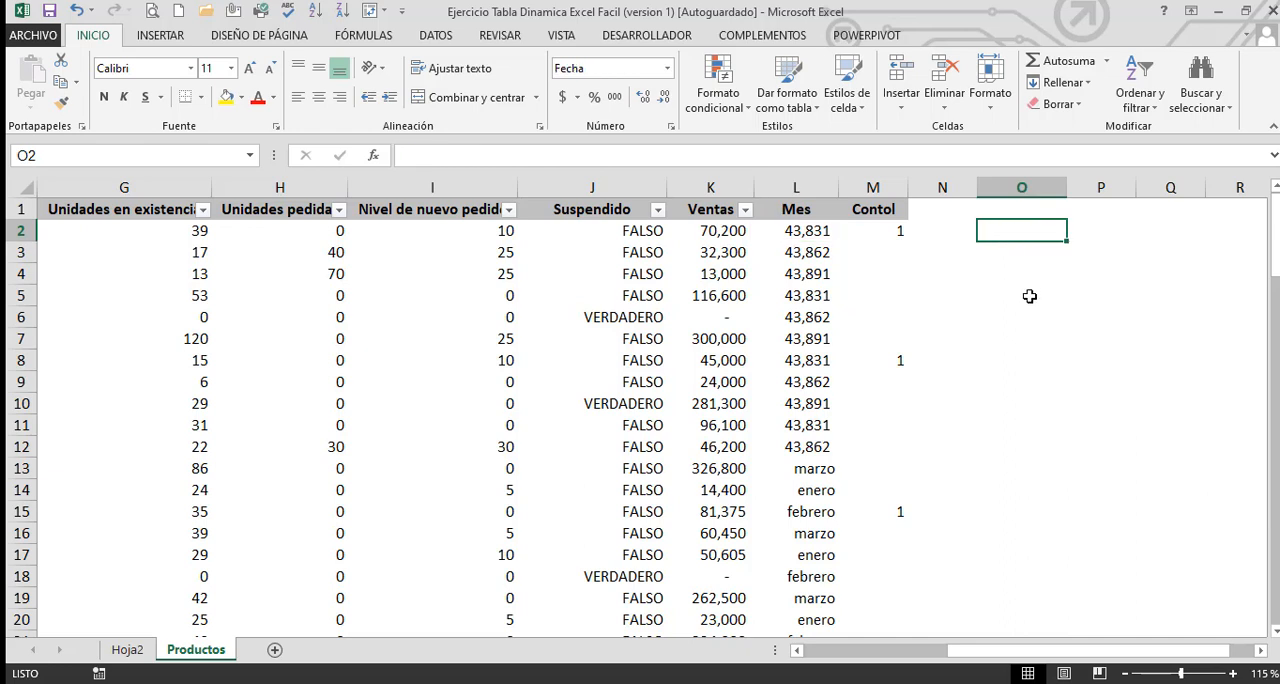
Copy the month-name format of cell L13 onto the Mes cells L2:L14
{"action": "left_click", "coordinate": [810, 477]}
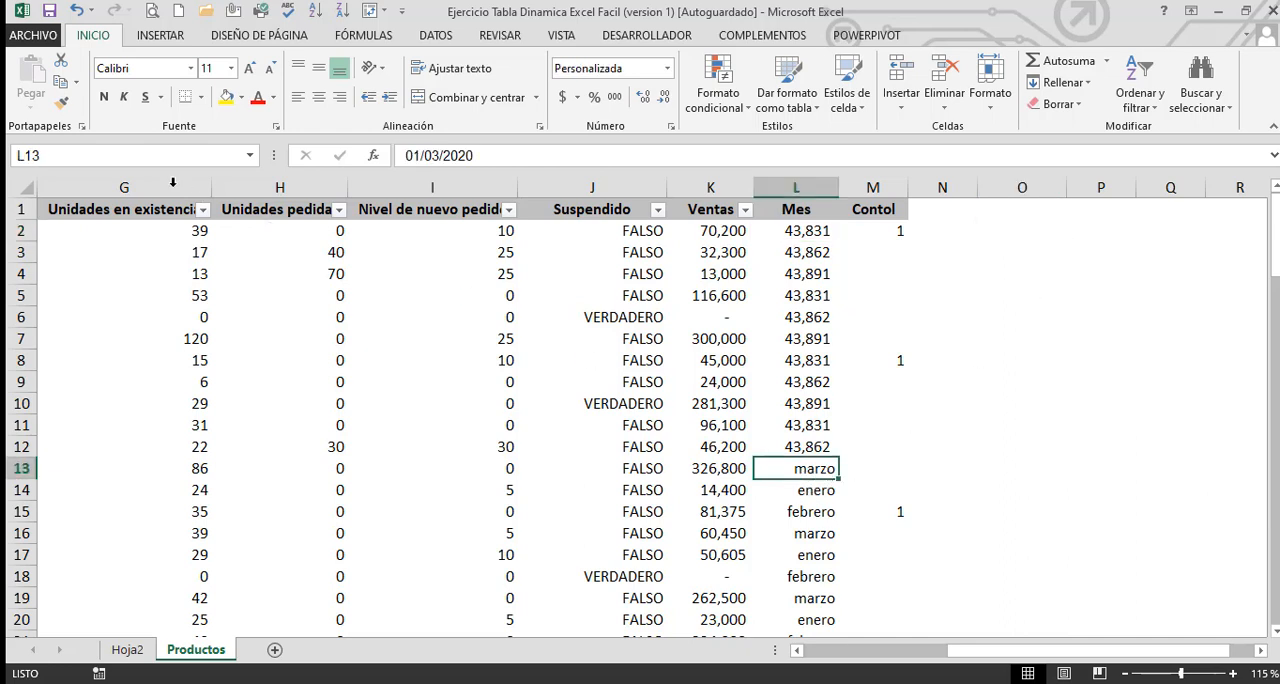
{"action": "left_click", "coordinate": [61, 102]}
{"action": "left_click_drag", "start_coordinate": [811, 232], "coordinate": [815, 490]}
{"action": "left_click", "coordinate": [815, 540]}
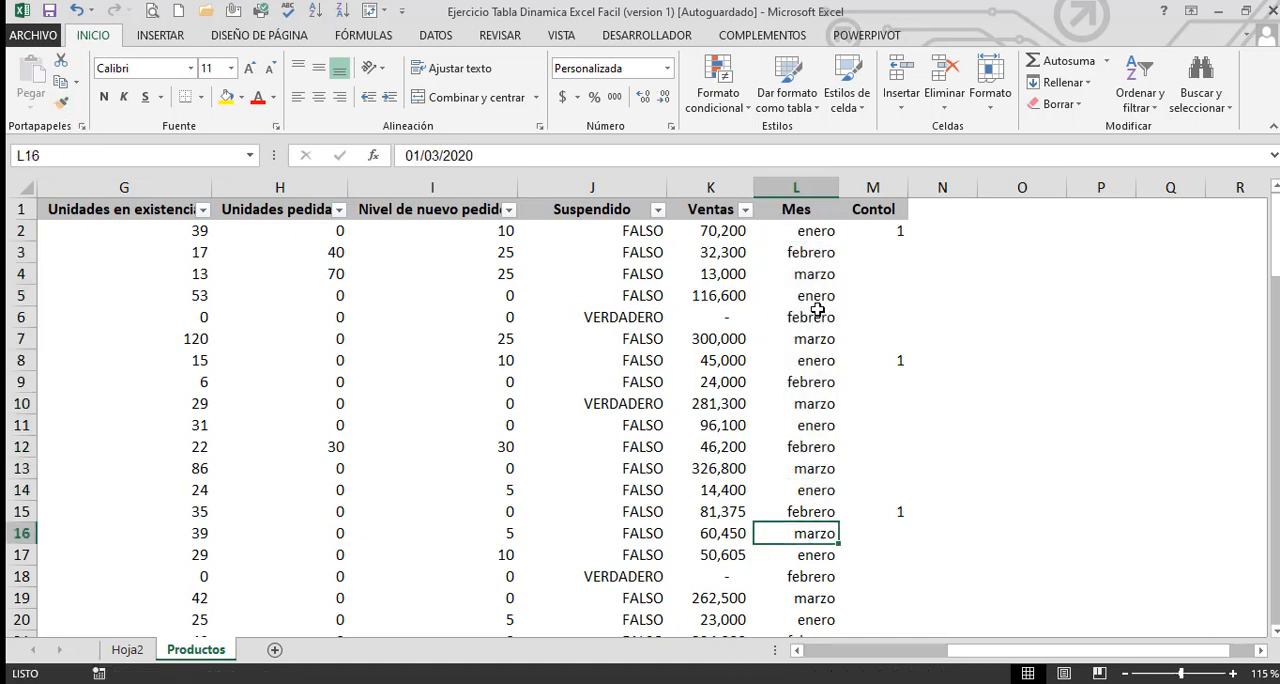
{"action": "left_click", "coordinate": [805, 236]}
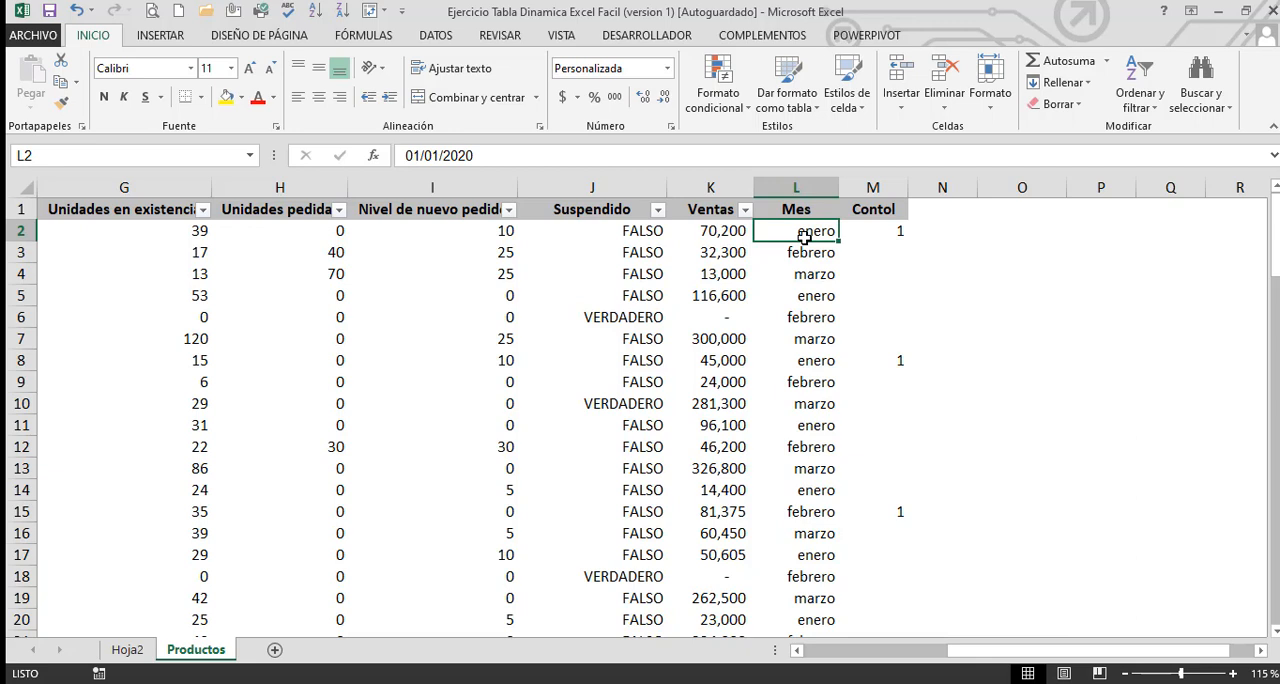
{"action": "key", "text": "Right"}
{"action": "key", "text": "Right"}
{"action": "key", "text": "Right"}
{"action": "key", "text": "Right"}
{"action": "key", "text": "Right"}
{"action": "key", "text": "Right"}
{"action": "key", "text": "Left"}
{"action": "key", "text": "Left"}
{"action": "key", "text": "Left"}
{"action": "key", "text": "Left"}
{"action": "key", "text": "Left"}
{"action": "key", "text": "Left"}
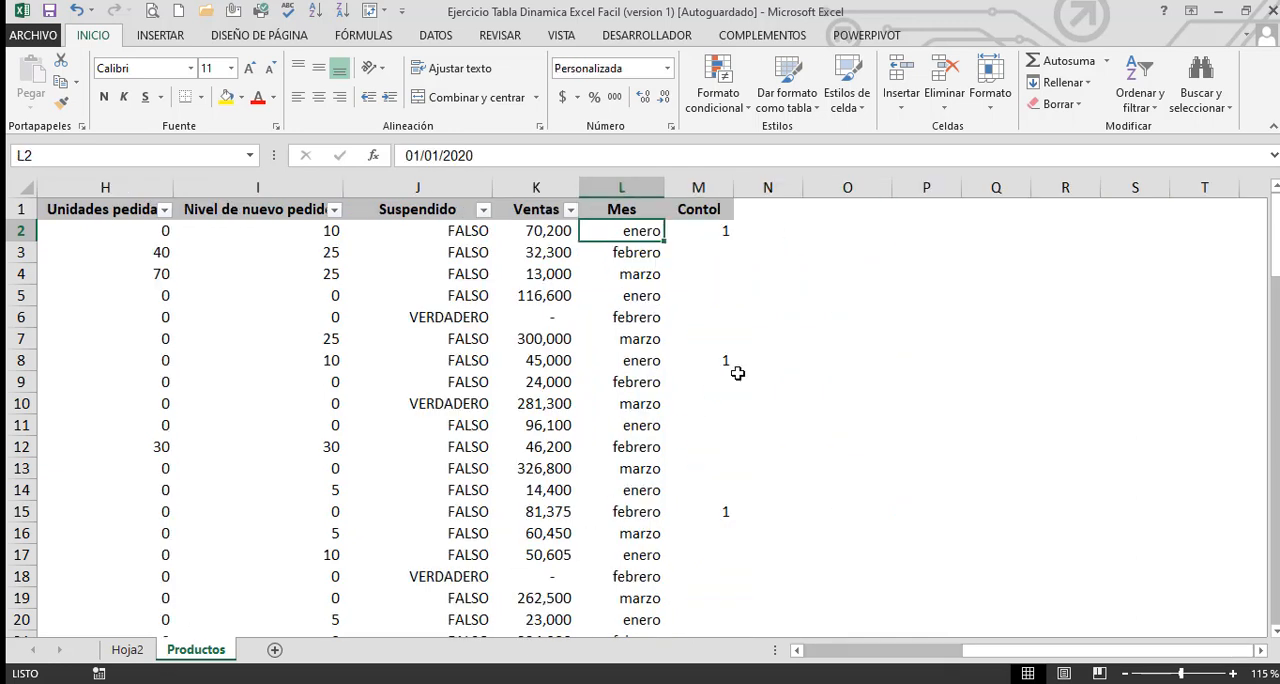
Enter 20/5 in cell O3 and format it as Fecha corta
{"action": "left_click", "coordinate": [852, 251]}
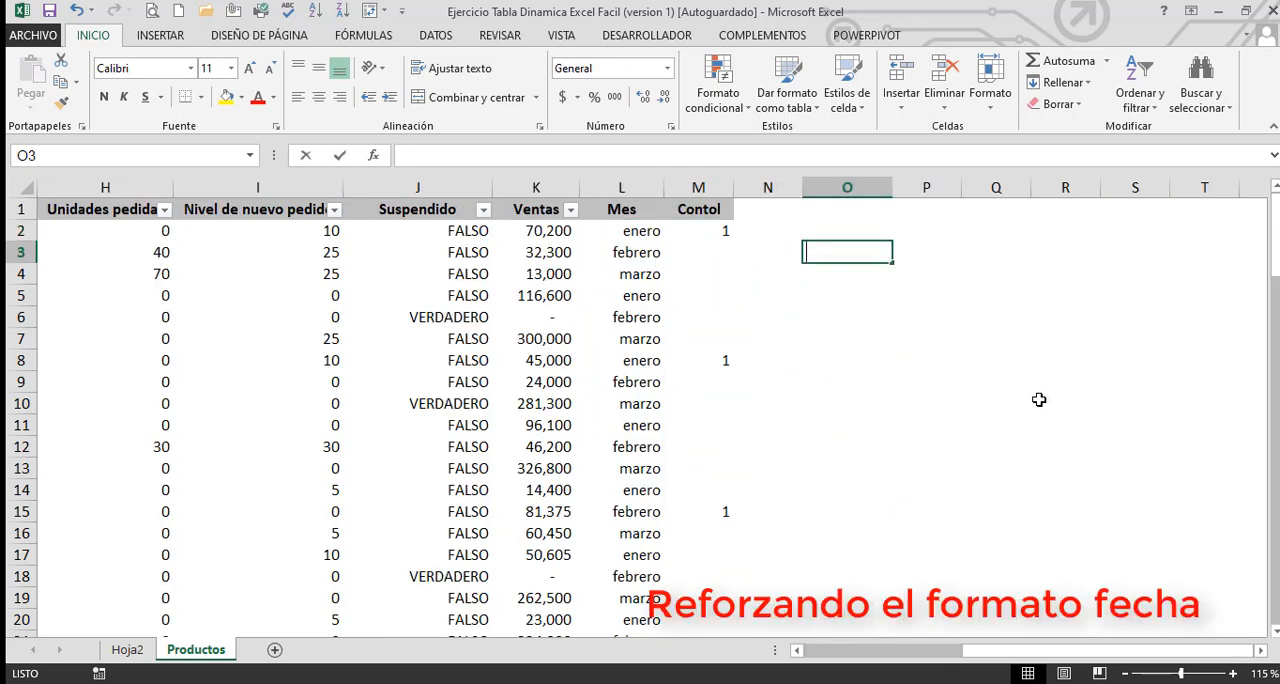
{"action": "type", "text": "20/5"}
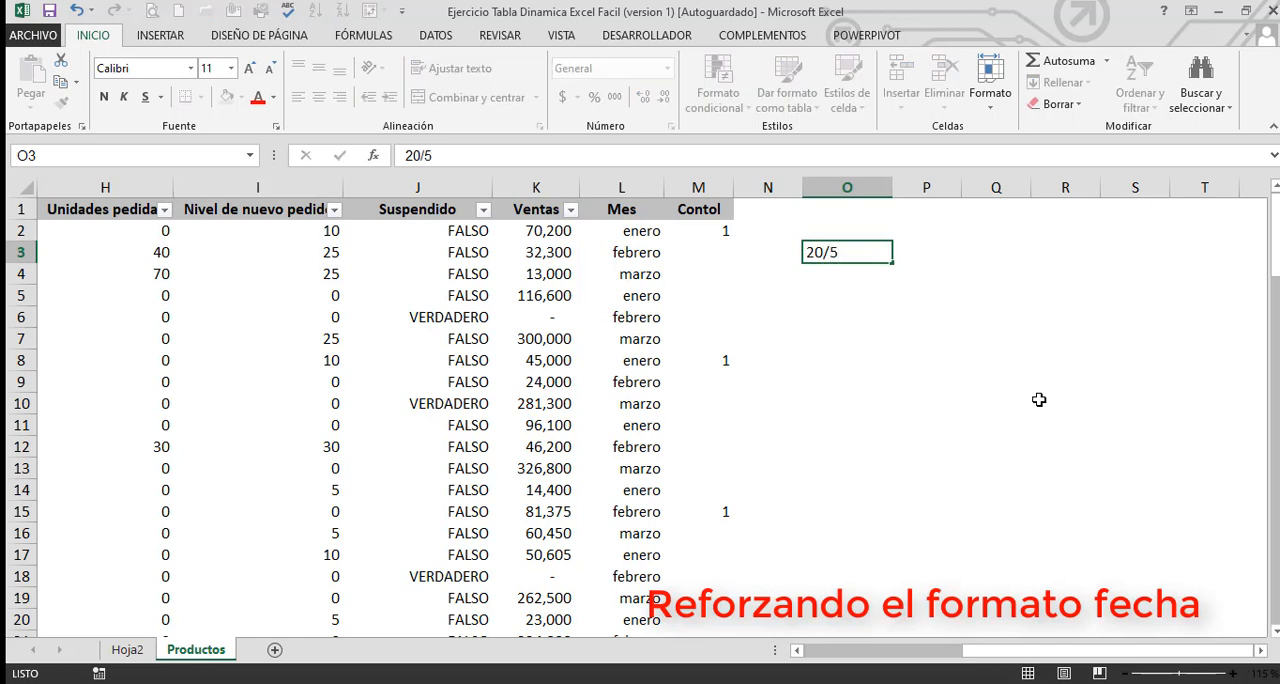
{"action": "key", "text": "Return"}
{"action": "key", "text": "Up"}
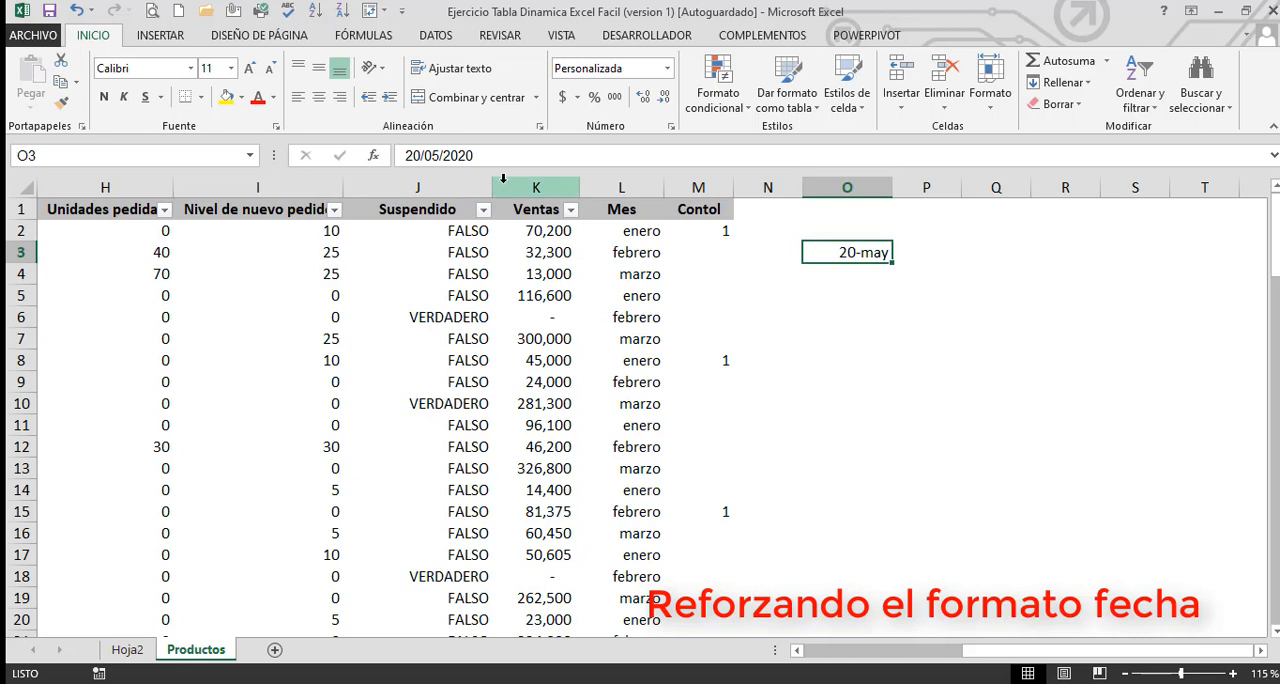
{"action": "left_click", "coordinate": [667, 68]}
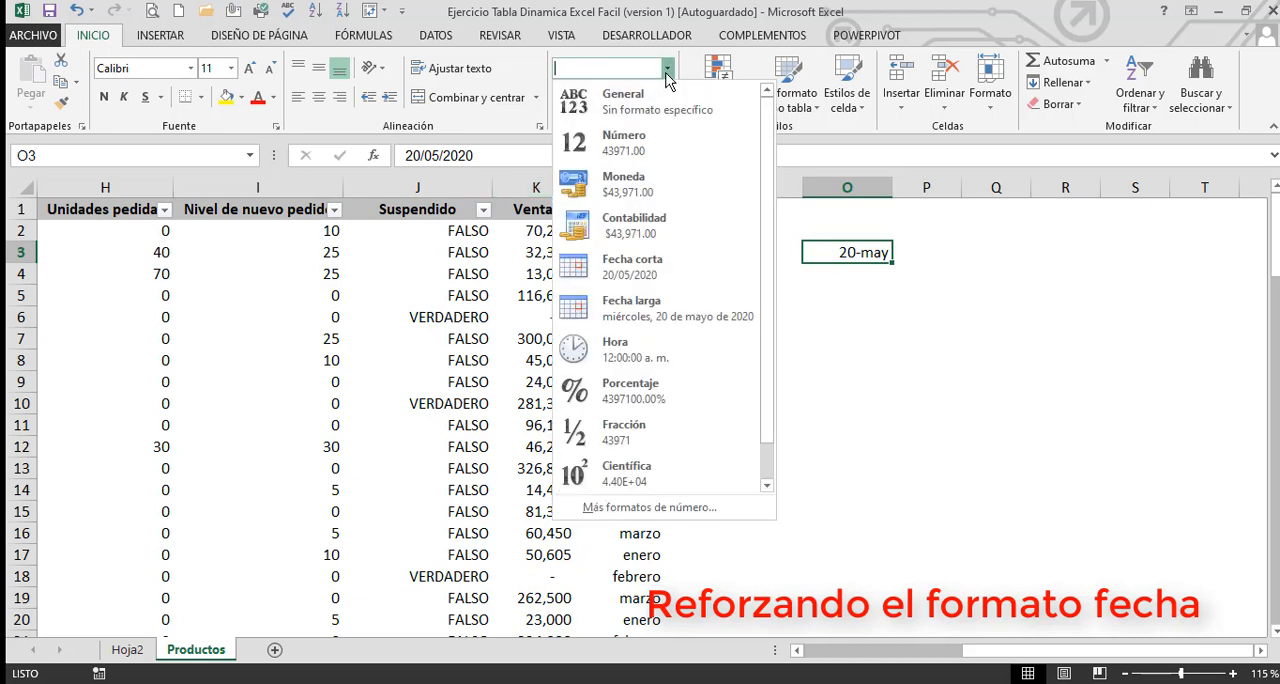
{"action": "left_click", "coordinate": [640, 266]}
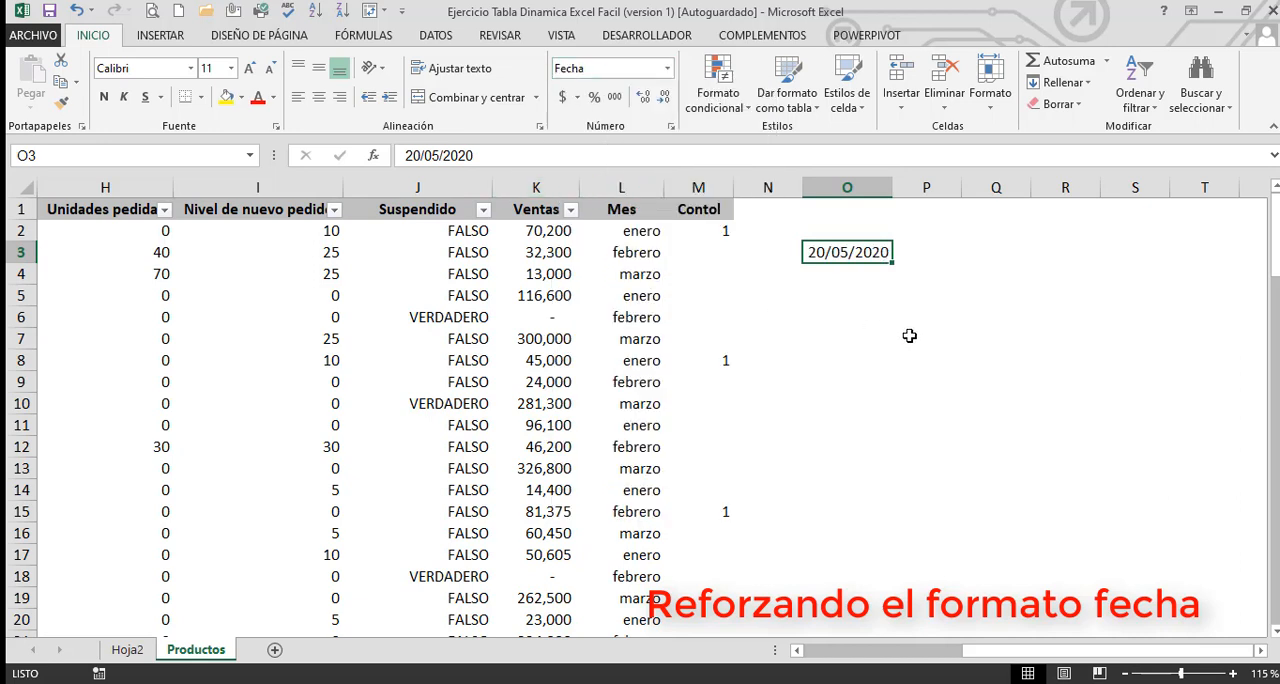
Format cell O3 as Fecha larga and check the underlying date value stored in the cell
{"action": "left_click", "coordinate": [883, 322]}
{"action": "left_click", "coordinate": [838, 260]}
{"action": "left_click", "coordinate": [666, 70]}
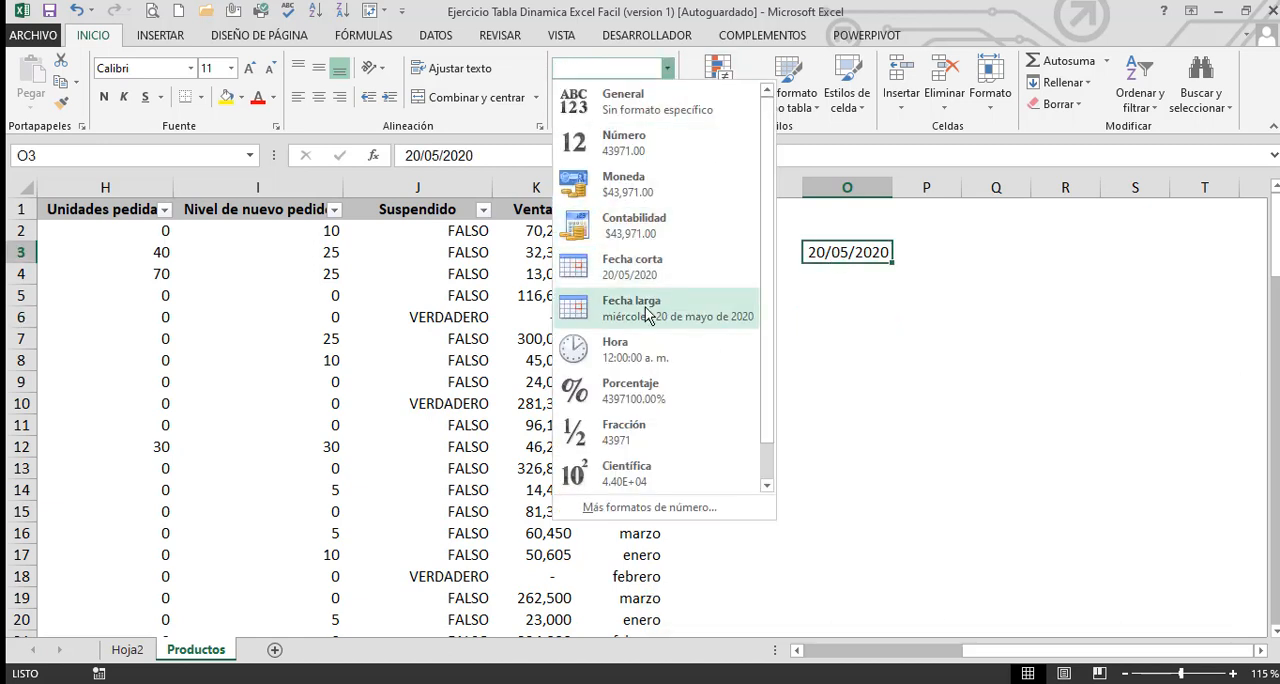
{"action": "left_click", "coordinate": [778, 330]}
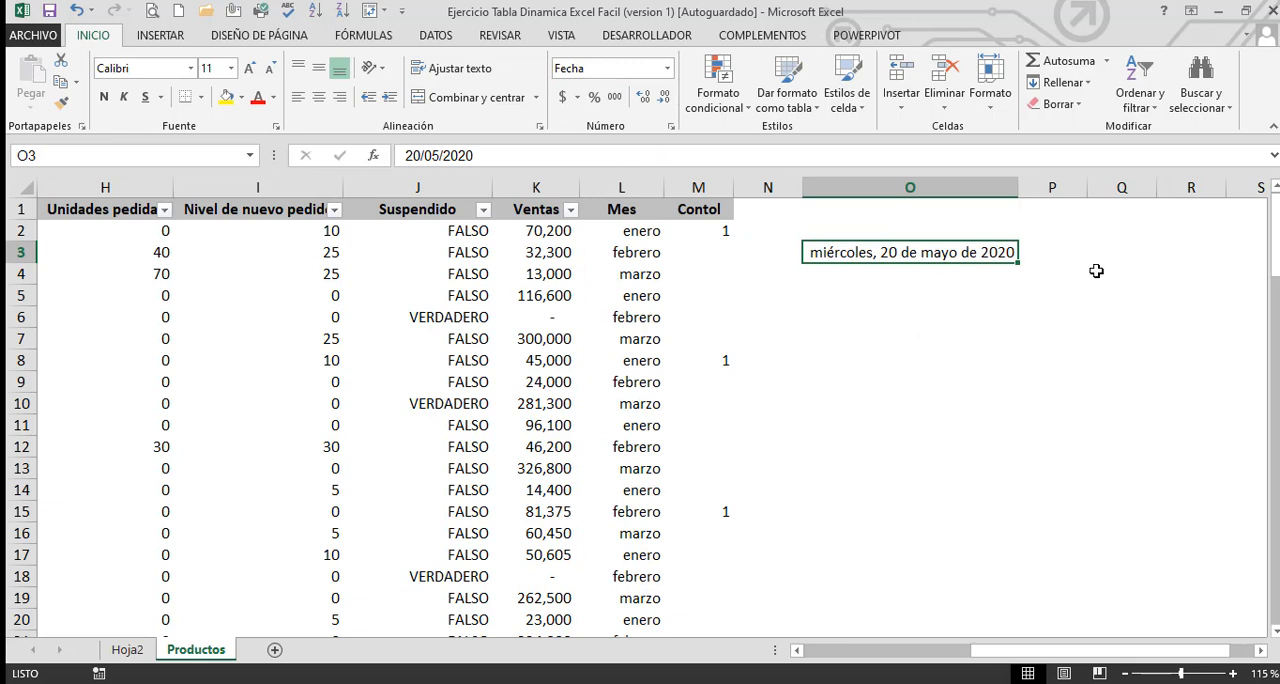
{"action": "left_click", "coordinate": [482, 155]}
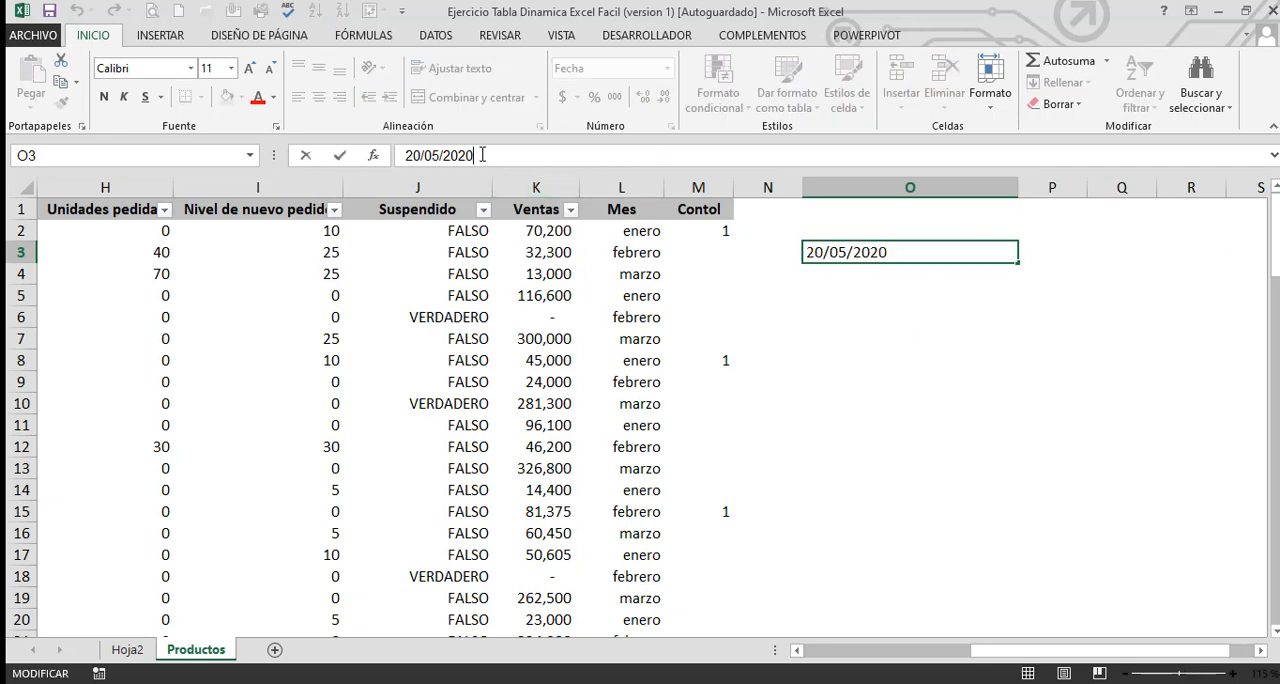
{"action": "left_click", "coordinate": [880, 382]}
{"action": "left_click", "coordinate": [879, 255]}
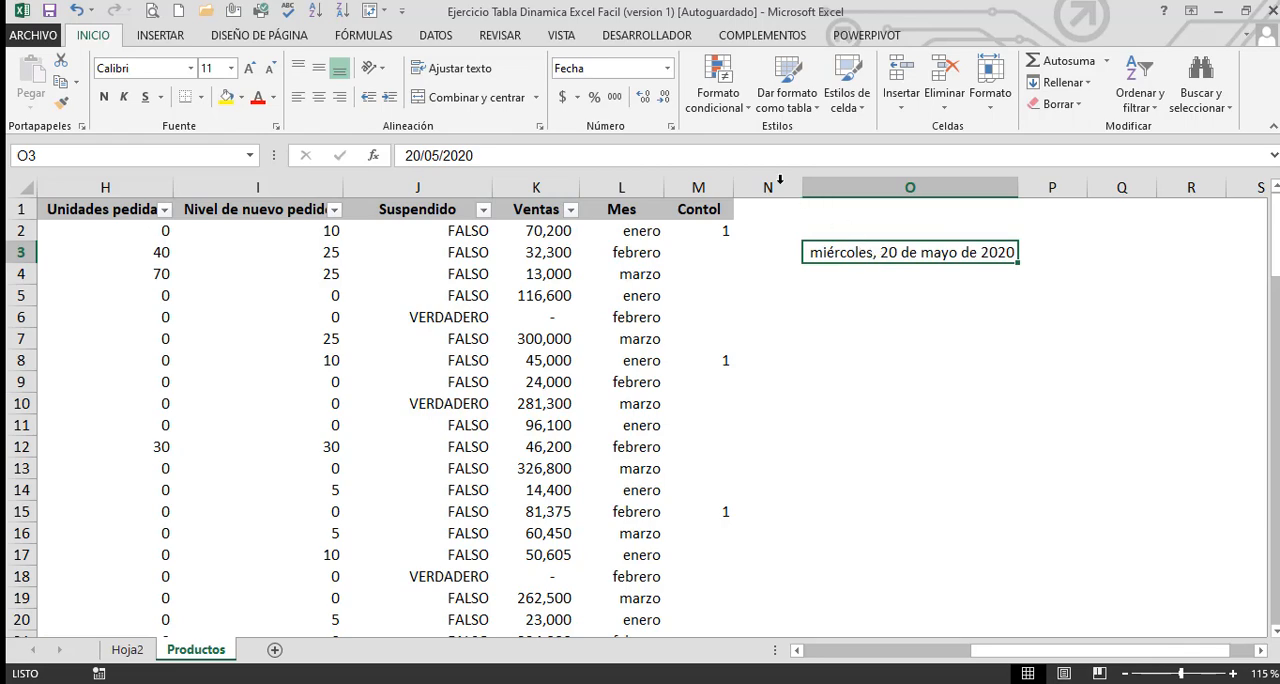
Start a Personalizada number format for O3, replacing the existing code with dddd, dd
{"action": "left_click", "coordinate": [671, 127]}
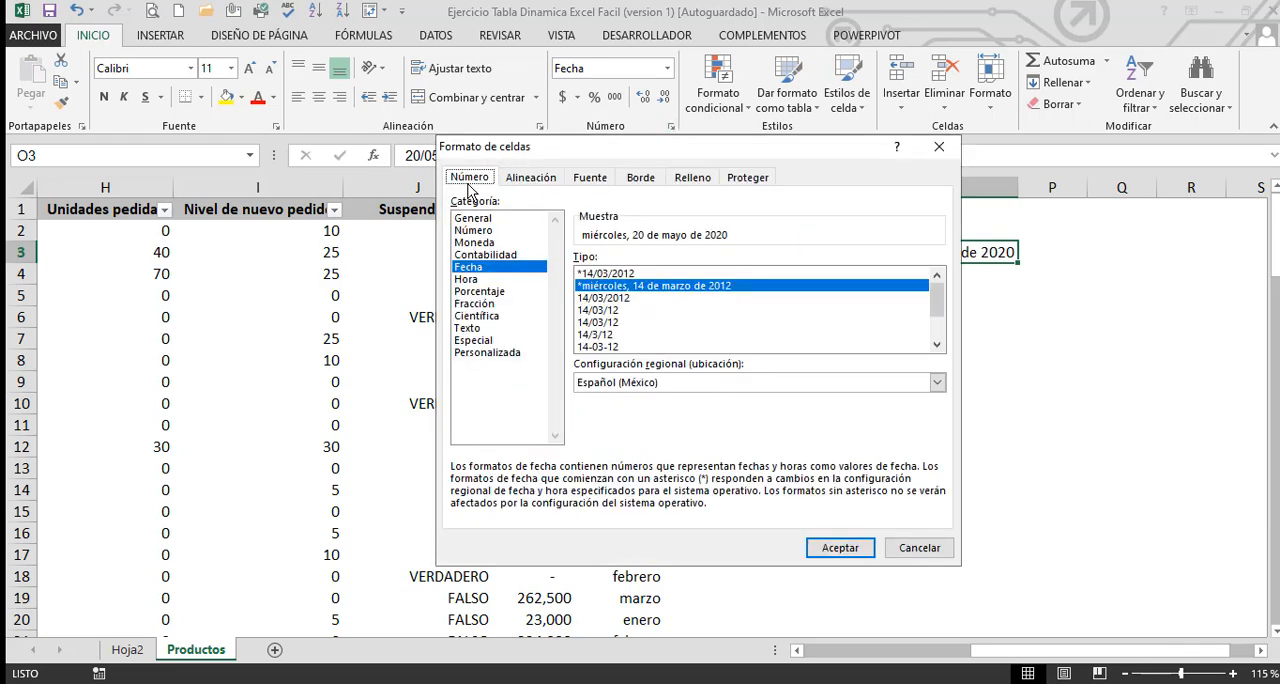
{"action": "left_click", "coordinate": [487, 356]}
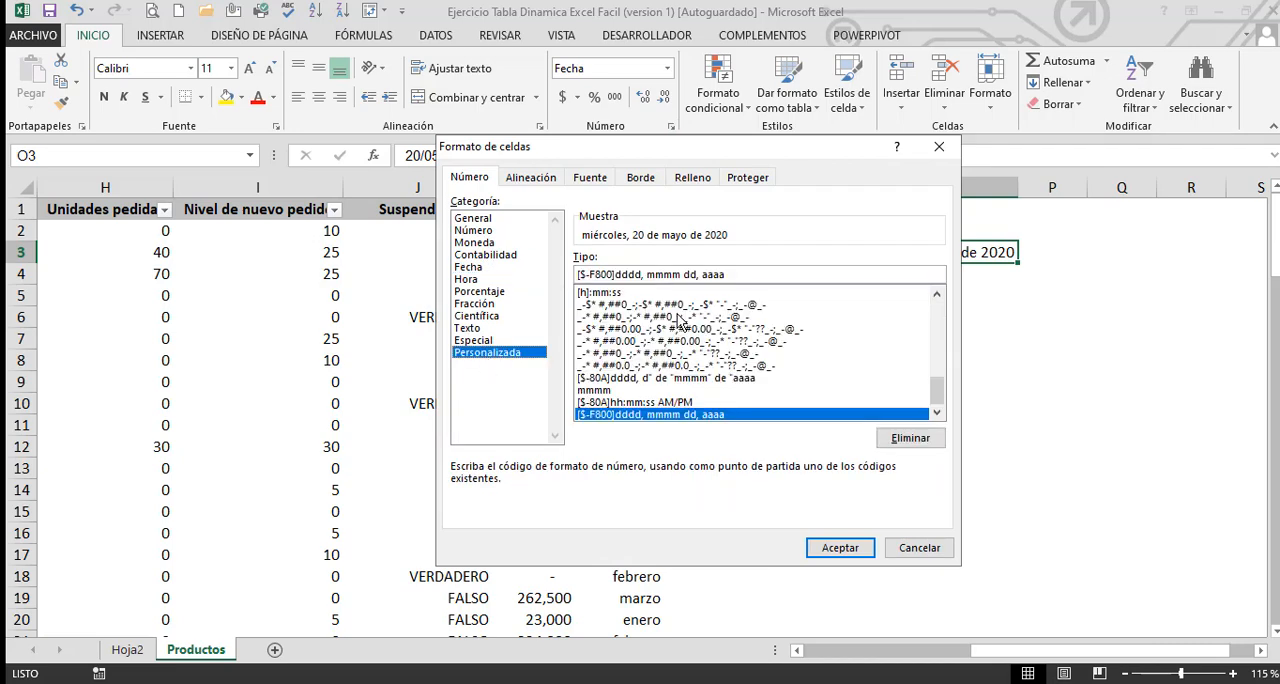
{"action": "left_click_drag", "start_coordinate": [811, 160], "coordinate": [527, 178]}
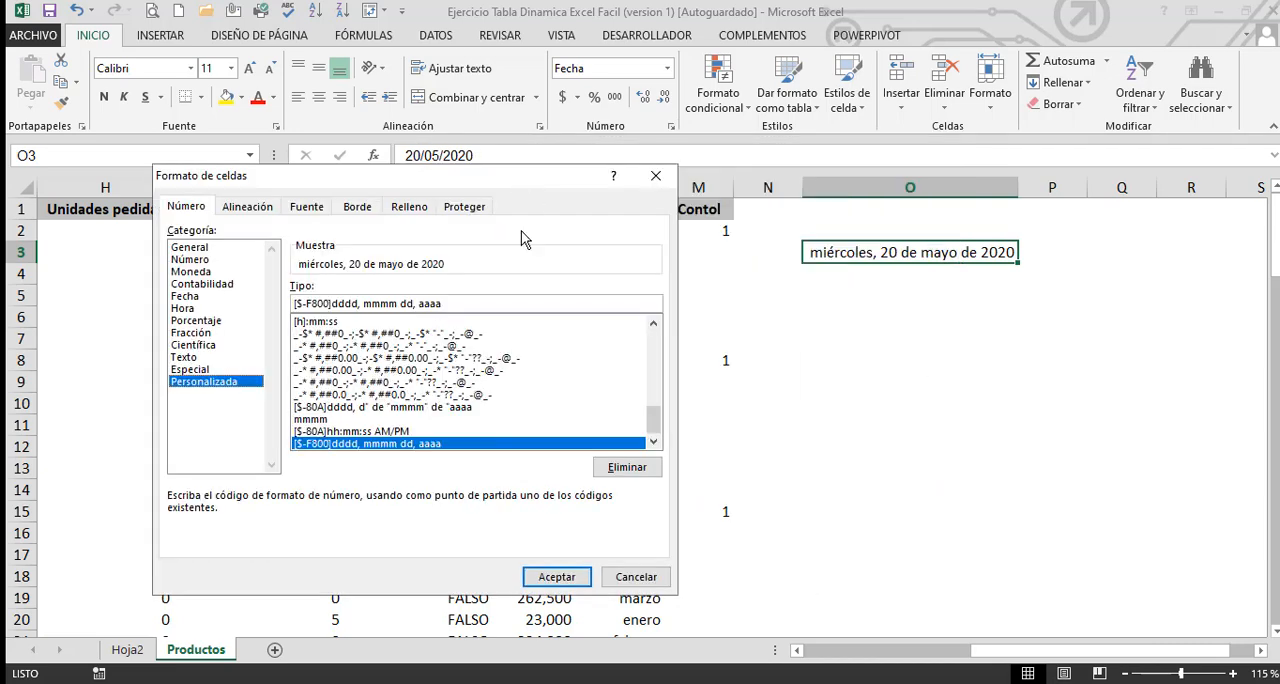
{"action": "left_click", "coordinate": [464, 303]}
{"action": "left_click_drag", "start_coordinate": [464, 303], "coordinate": [12, 312]}
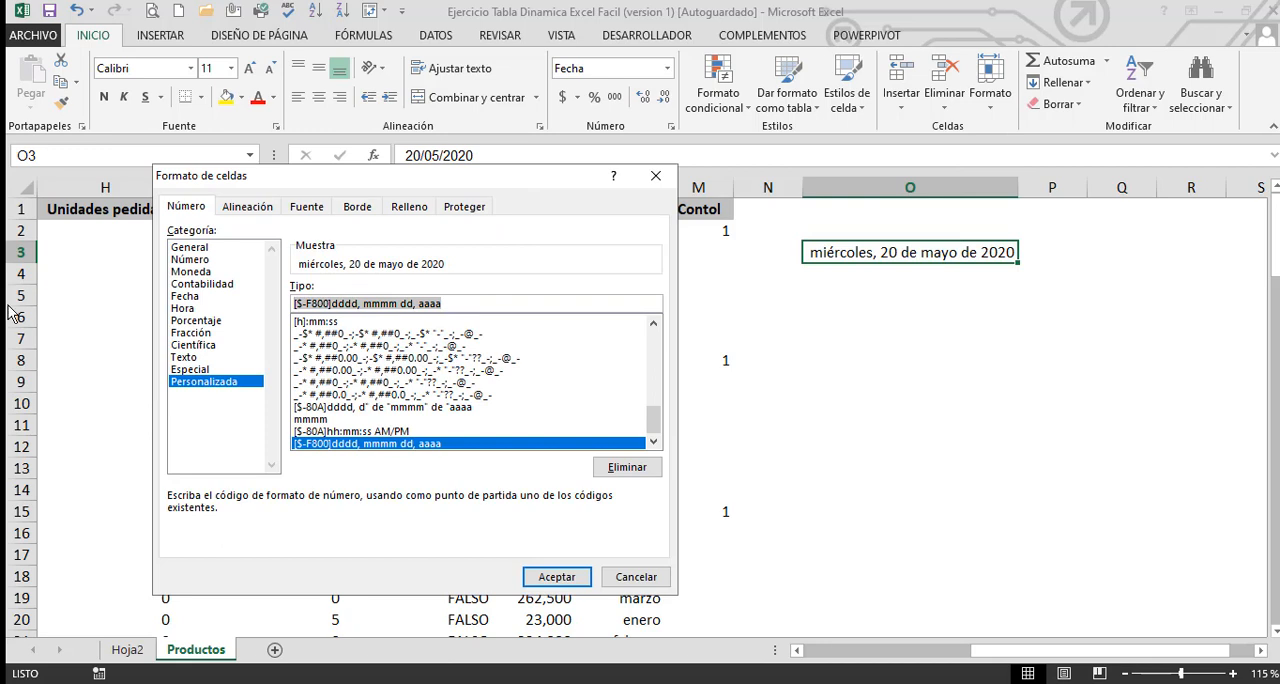
{"action": "type", "text": "ddd"}
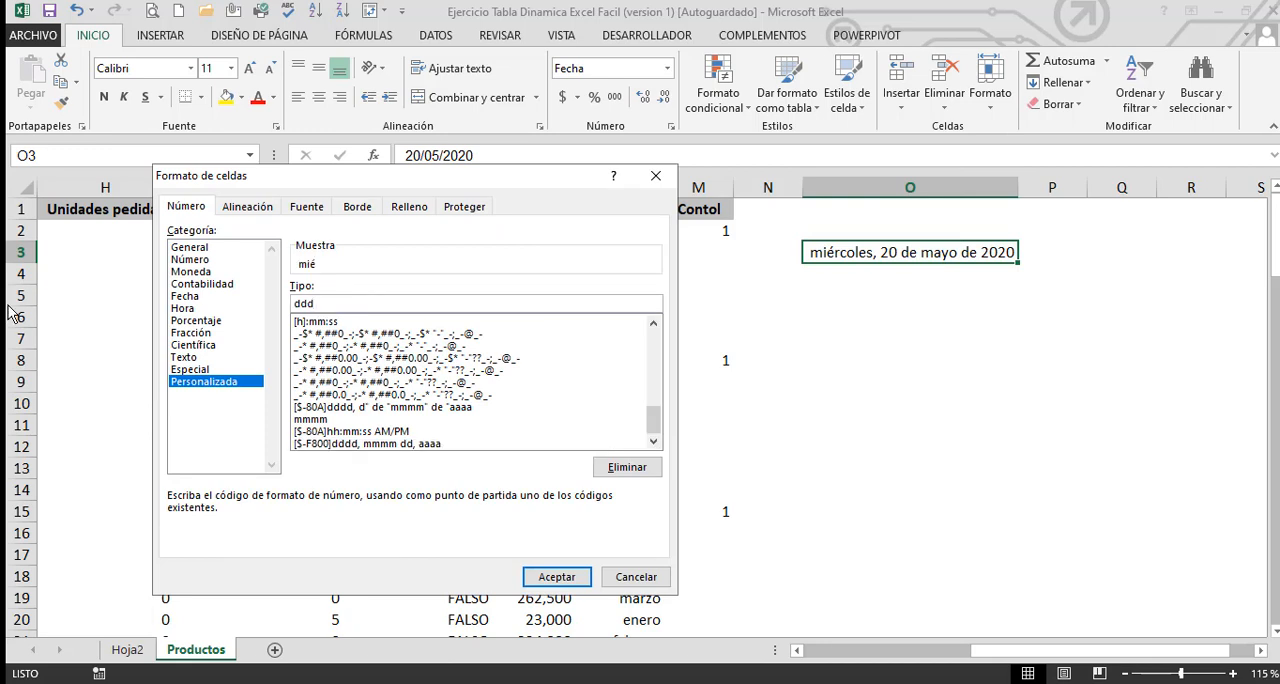
{"action": "type", "text": "d"}
{"action": "key", "text": "BackSpace"}
{"action": "type", "text": "d"}
{"action": "type", "text": ", "}
{"action": "type", "text": "dd"}
Extend the custom format code with "de" mm "de" after the day
{"action": "type", "text": "de Mat"}
{"action": "key", "text": "BackSpace"}
{"action": "key", "text": "BackSpace"}
{"action": "key", "text": "BackSpace"}
{"action": "type", "text": "\" mm \"de\""}
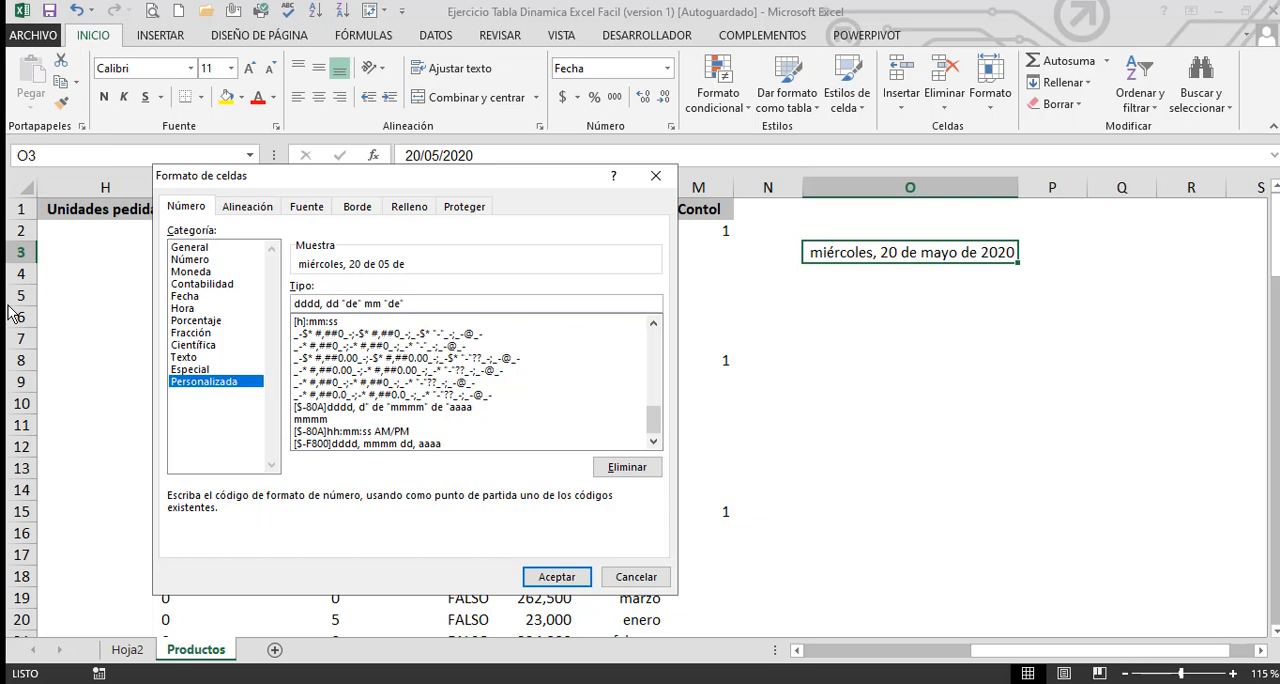
{"action": "type", "text": " yyy"}
{"action": "key", "text": "BackSpace"}
{"action": "key", "text": "BackSpace"}
{"action": "key", "text": "BackSpace"}
{"action": "key", "text": "BackSpace"}
Complete the custom format code for O3 with the four-digit year code aaaa
{"action": "type", "text": "aaa"}
{"action": "key", "text": "BackSpace"}
{"action": "key", "text": "BackSpace"}
{"action": "key", "text": "BackSpace"}
{"action": "type", "text": "aa"}
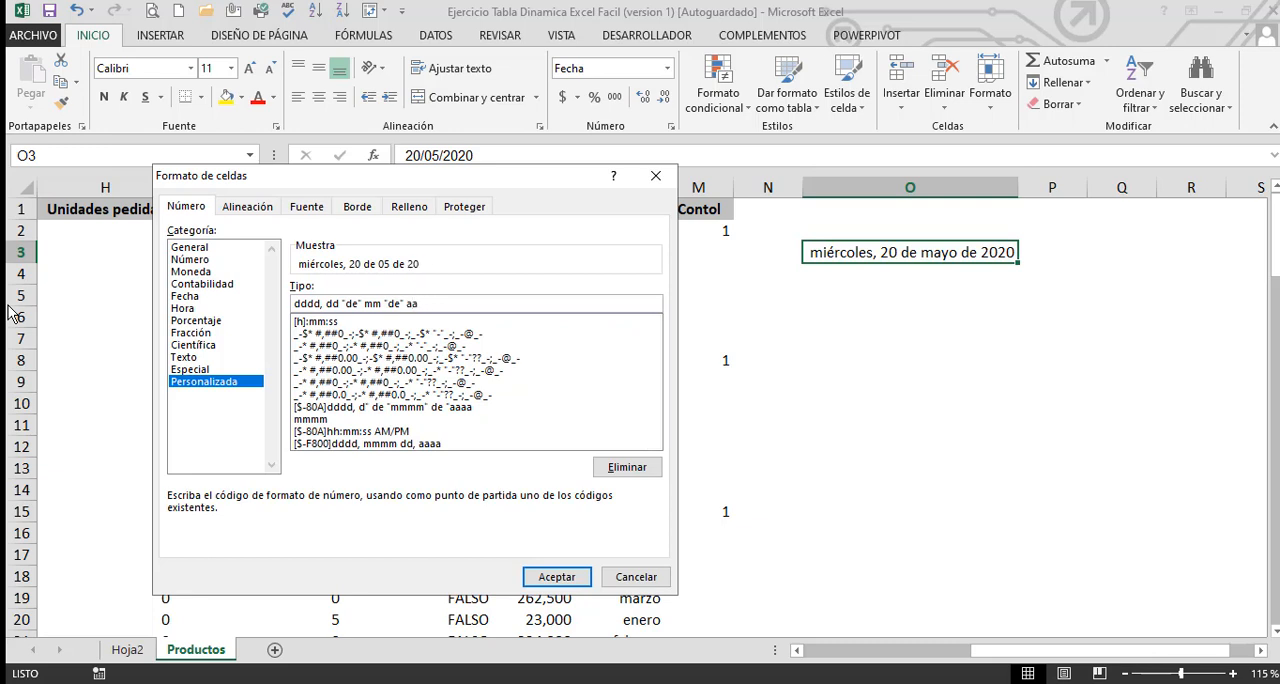
{"action": "type", "text": "aa"}
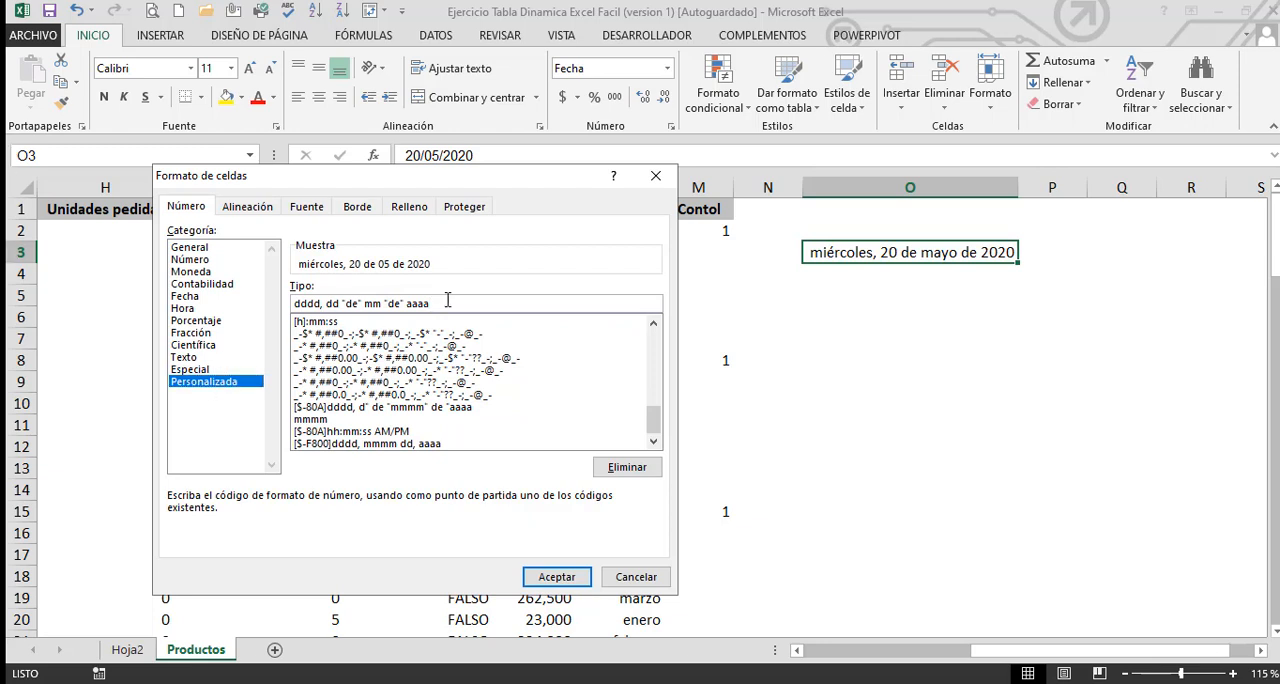
Format cell O3 with the existing custom code mmmm and extend it to mmmm - aaaa
{"action": "left_click", "coordinate": [313, 419]}
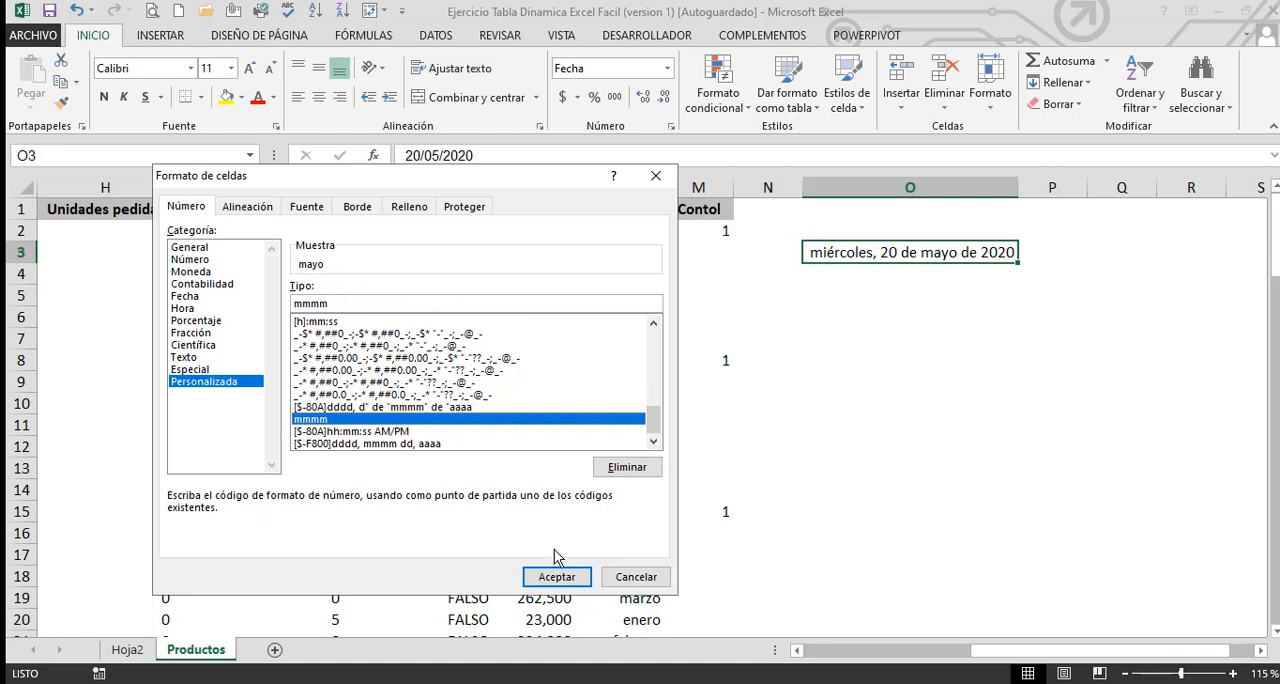
{"action": "left_click", "coordinate": [556, 580]}
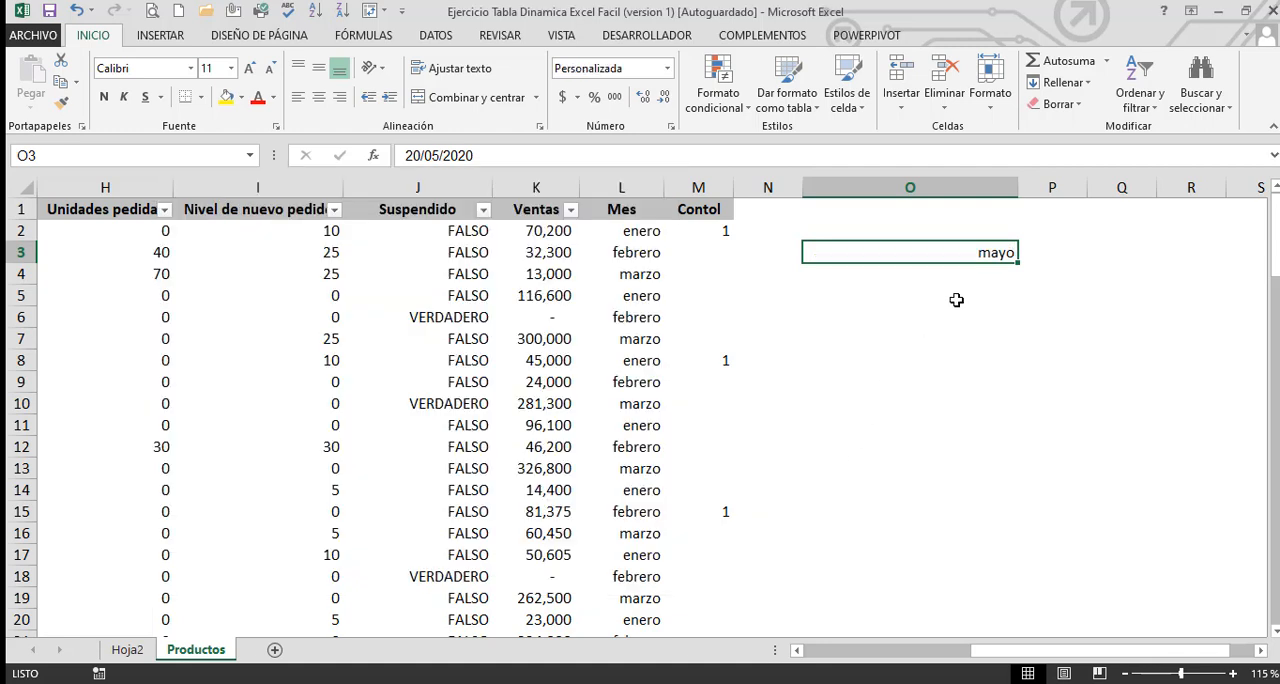
{"action": "left_click", "coordinate": [671, 126]}
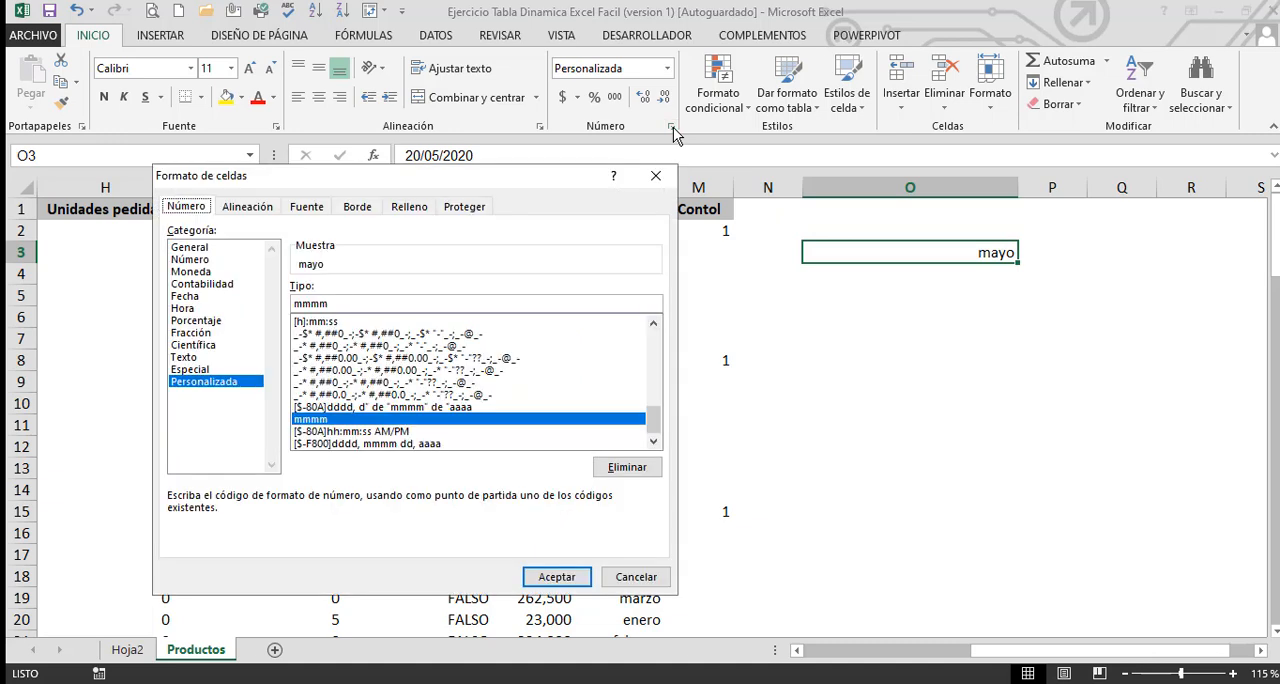
{"action": "left_click", "coordinate": [364, 302]}
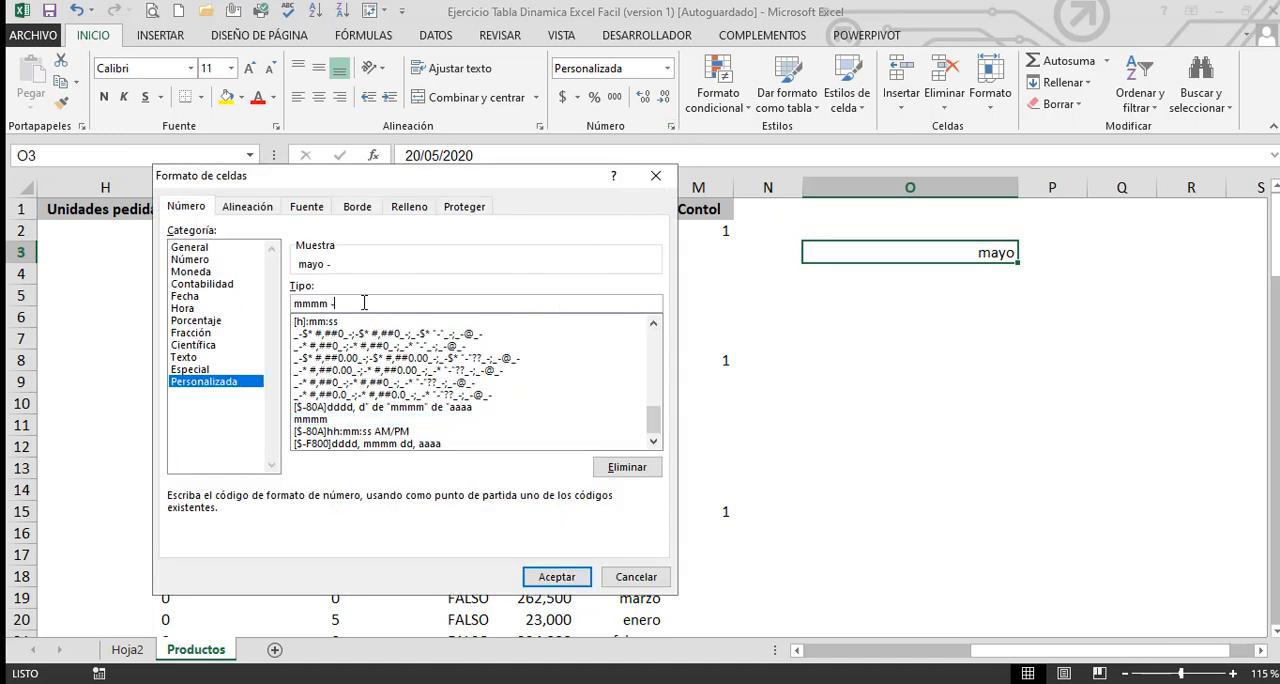
{"action": "type", "text": "- aaaa"}
{"action": "left_click", "coordinate": [556, 577]}
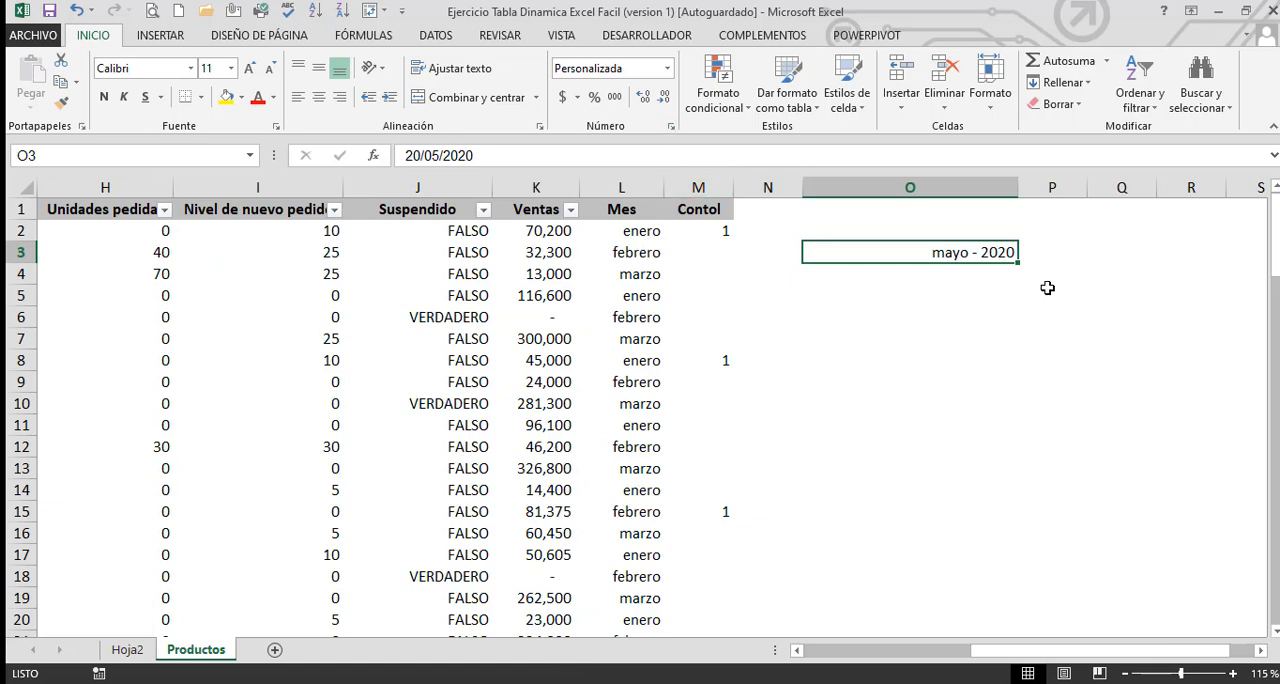
Add the quoted text " Fecha: " in front of the mmmm - aaaa custom format code of cell O3
{"action": "right_click", "coordinate": [942, 256]}
{"action": "left_click", "coordinate": [1022, 558]}
{"action": "left_click", "coordinate": [825, 469]}
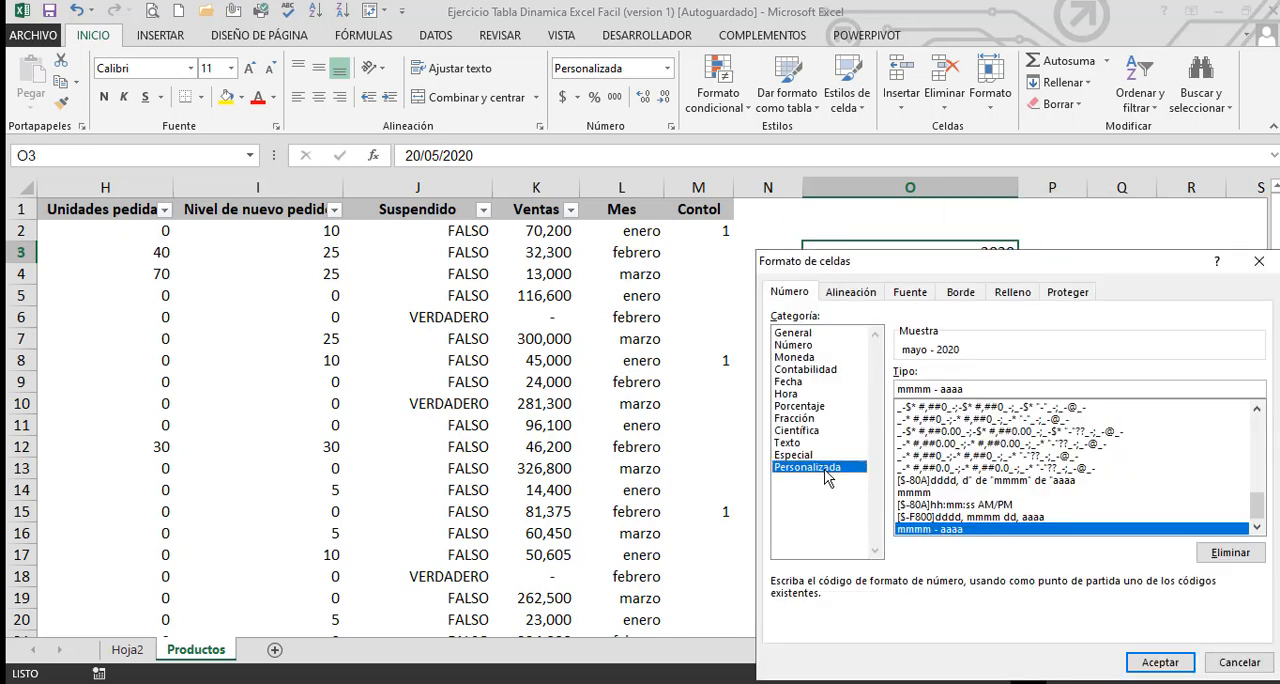
{"action": "left_click_drag", "start_coordinate": [1085, 262], "coordinate": [448, 227]}
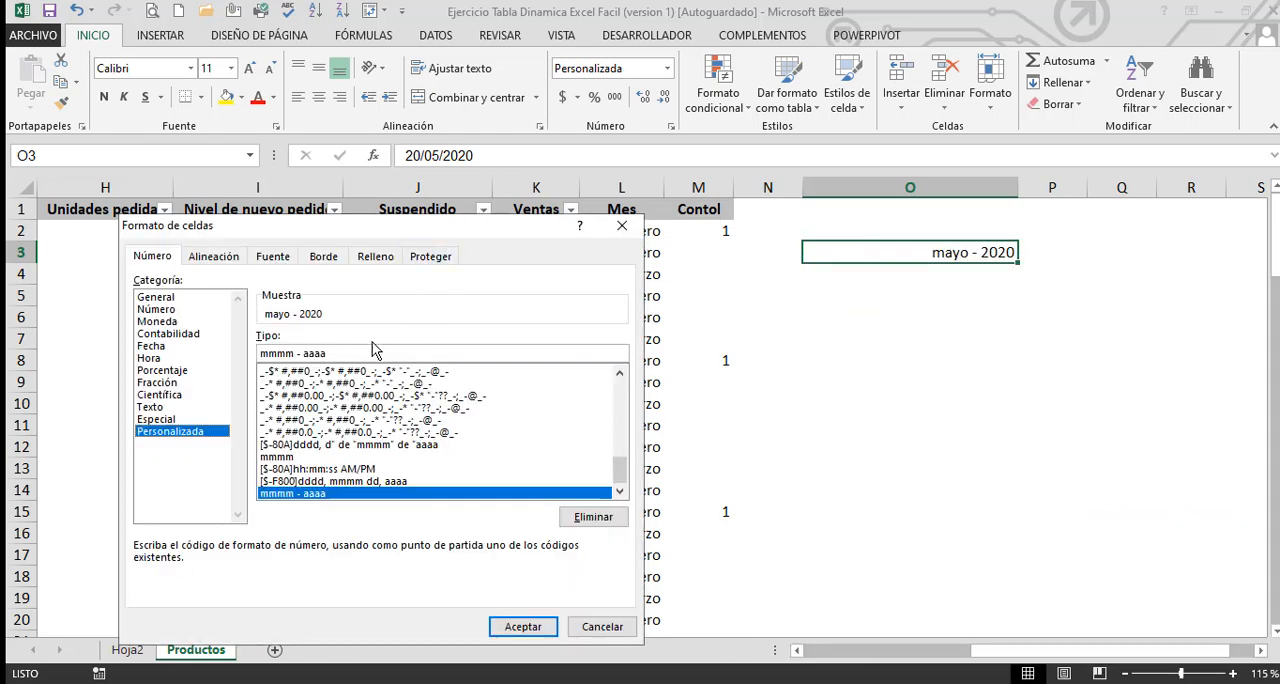
{"action": "left_click", "coordinate": [341, 352]}
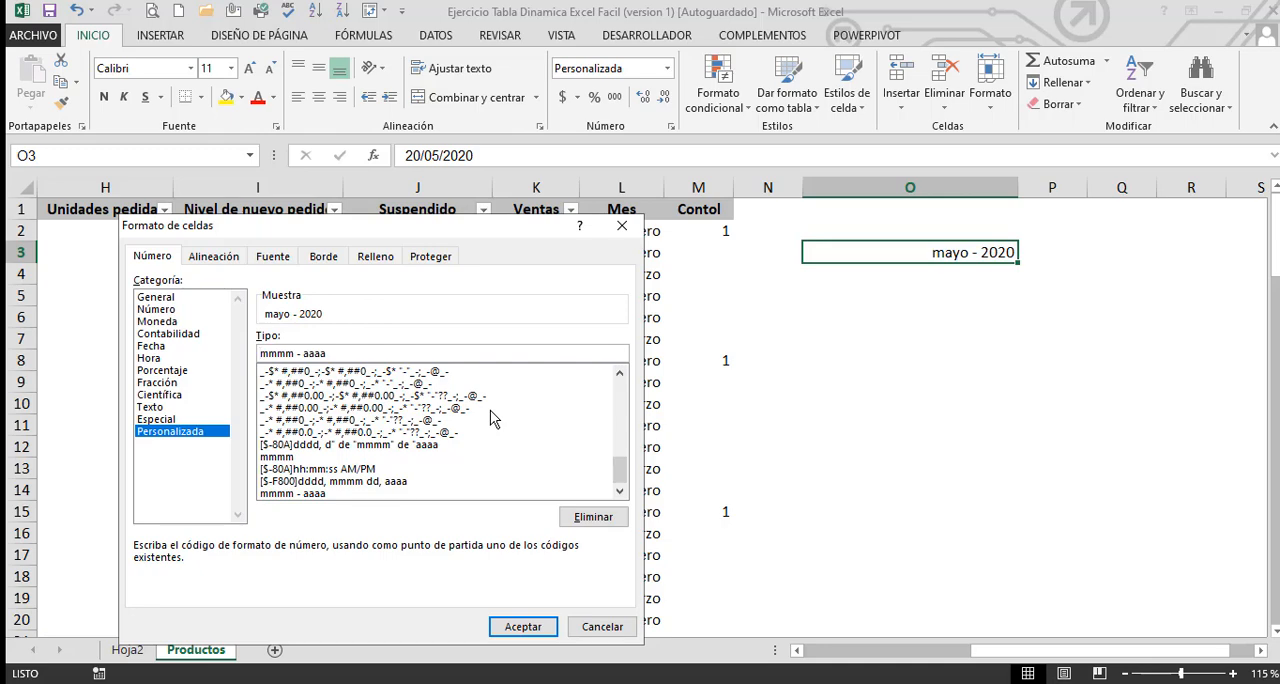
{"action": "type", "text": "\" FECH"}
{"action": "key", "text": "BackSpace"}
{"action": "key", "text": "BackSpace"}
{"action": "key", "text": "BackSpace"}
{"action": "key", "text": "BackSpace"}
{"action": "type", "text": "f"}
{"action": "key", "text": "BackSpace"}
{"action": "type", "text": "Fecha: \""}
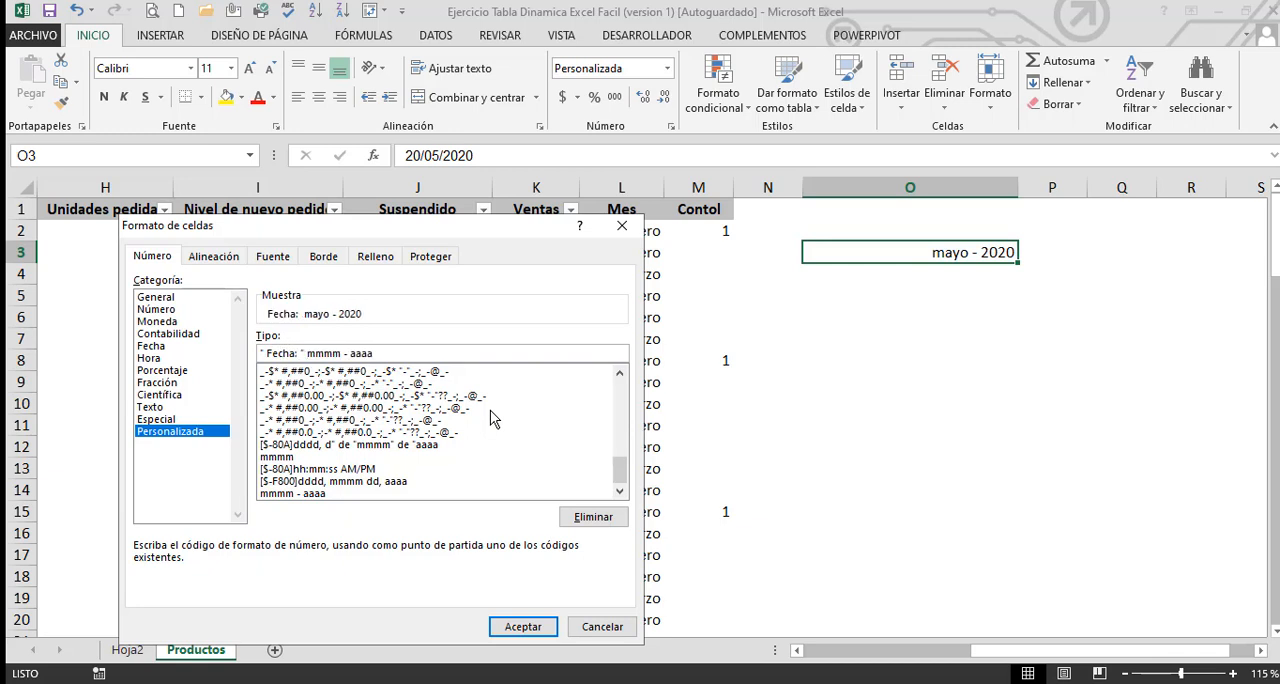
{"action": "key", "text": "Return"}
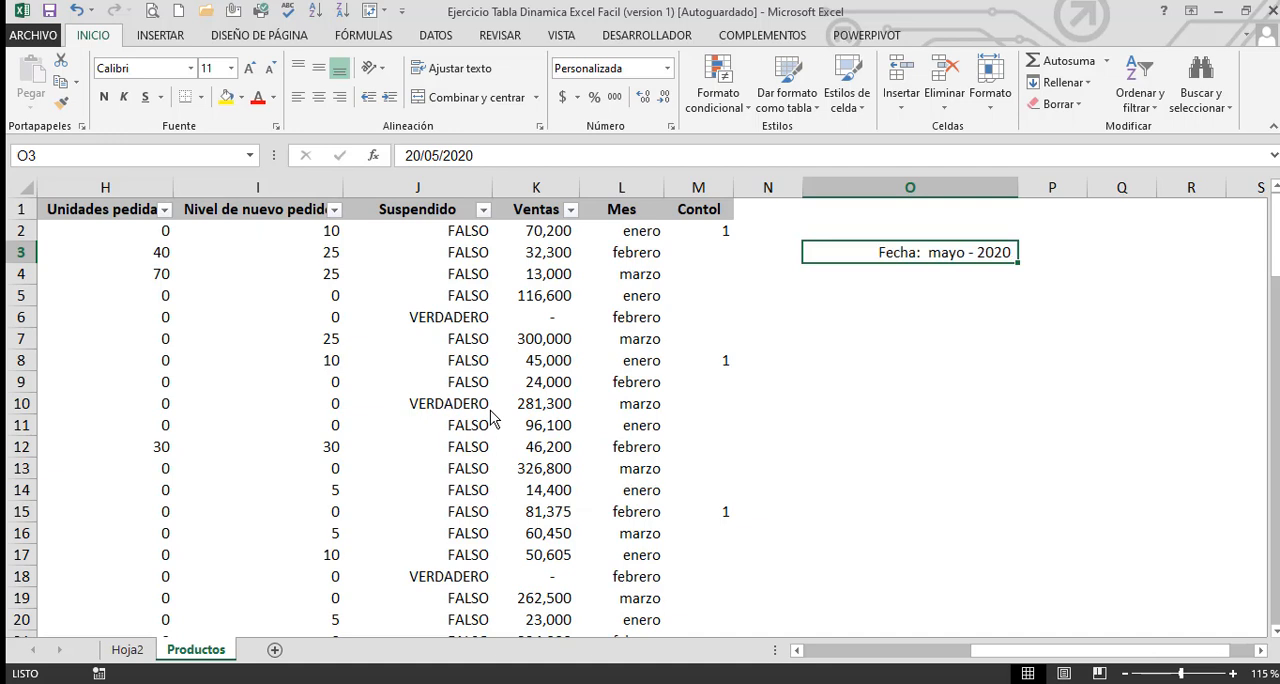
Examine the actual date value stored in cell O3 behind its custom format
{"action": "left_click", "coordinate": [1071, 376]}
{"action": "left_click", "coordinate": [909, 252]}
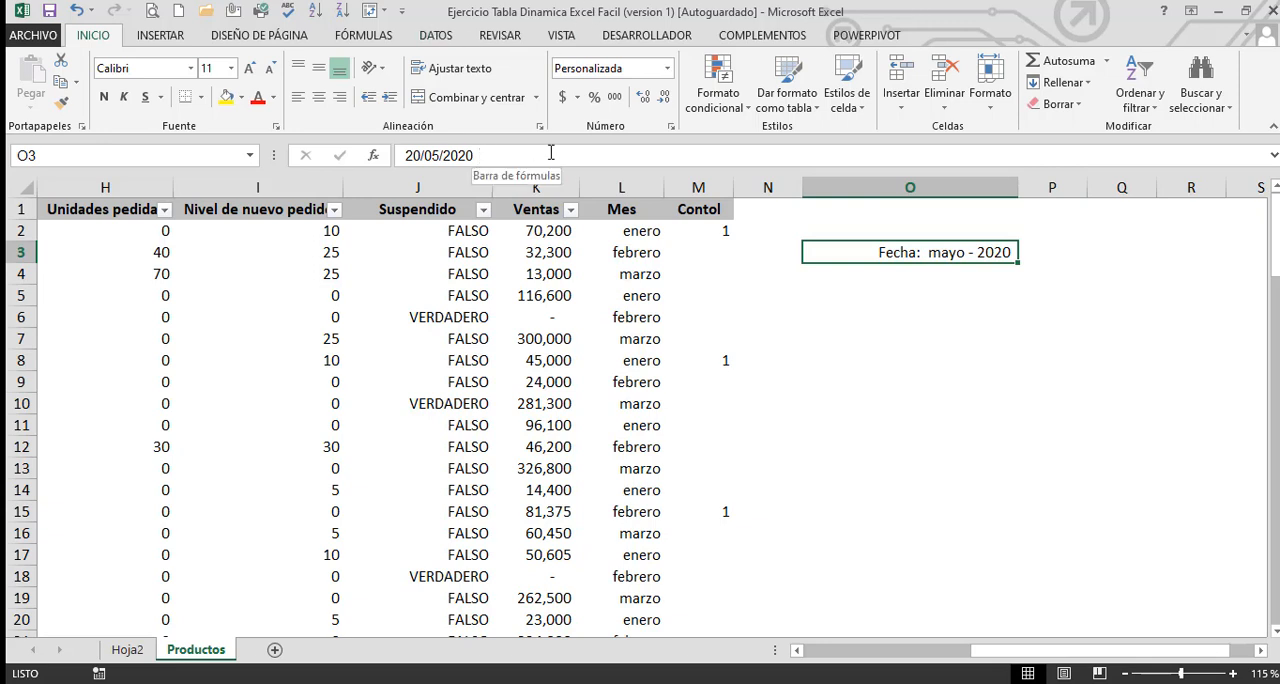
{"action": "left_click_drag", "start_coordinate": [528, 150], "coordinate": [403, 150]}
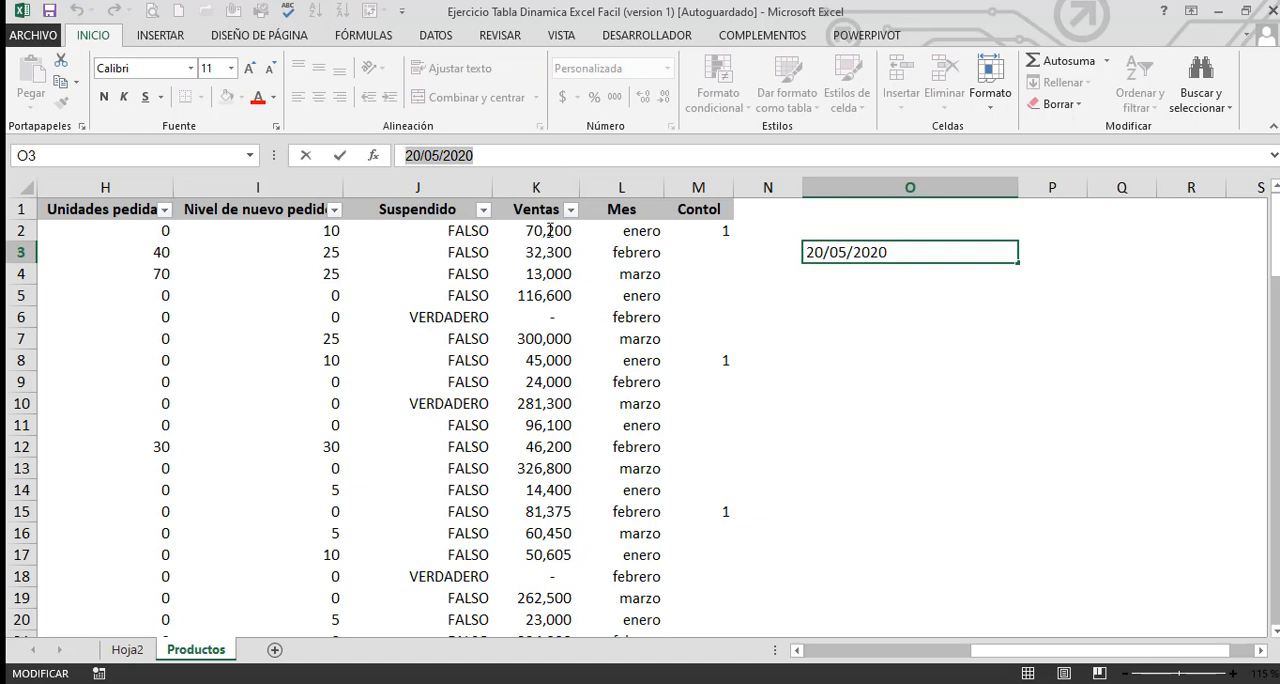
{"action": "left_click", "coordinate": [828, 377]}
{"action": "left_click", "coordinate": [898, 258]}
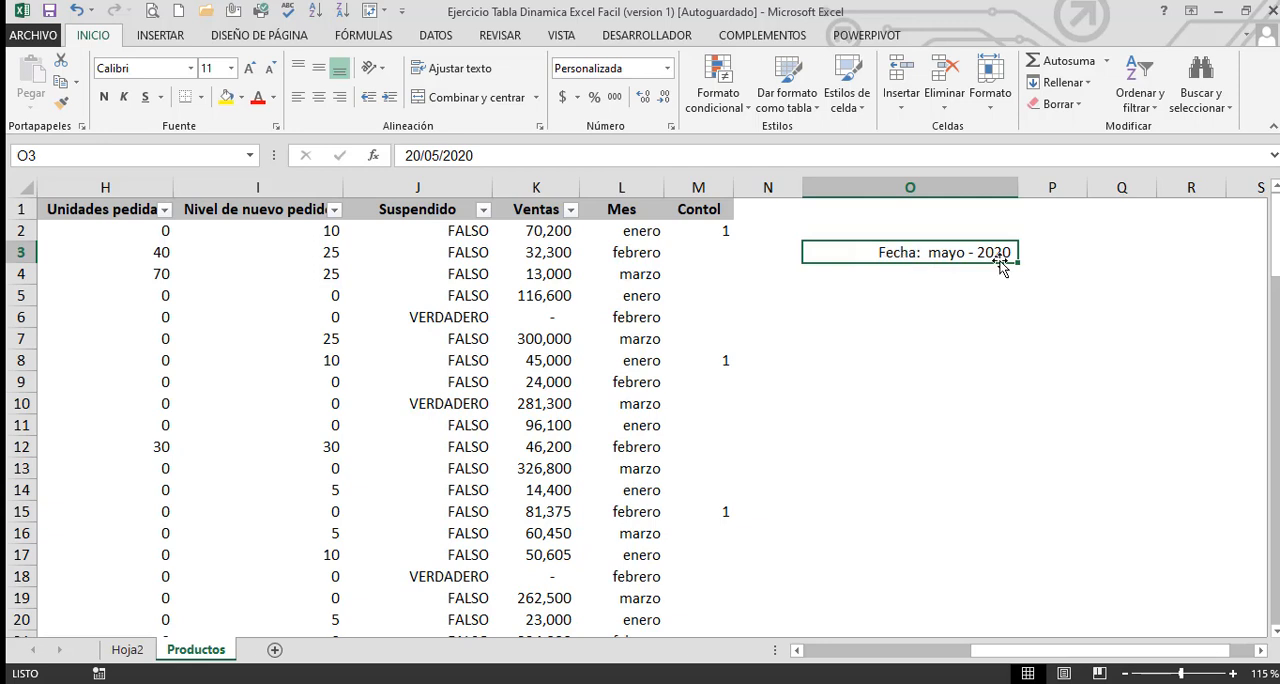
{"action": "left_click", "coordinate": [486, 167]}
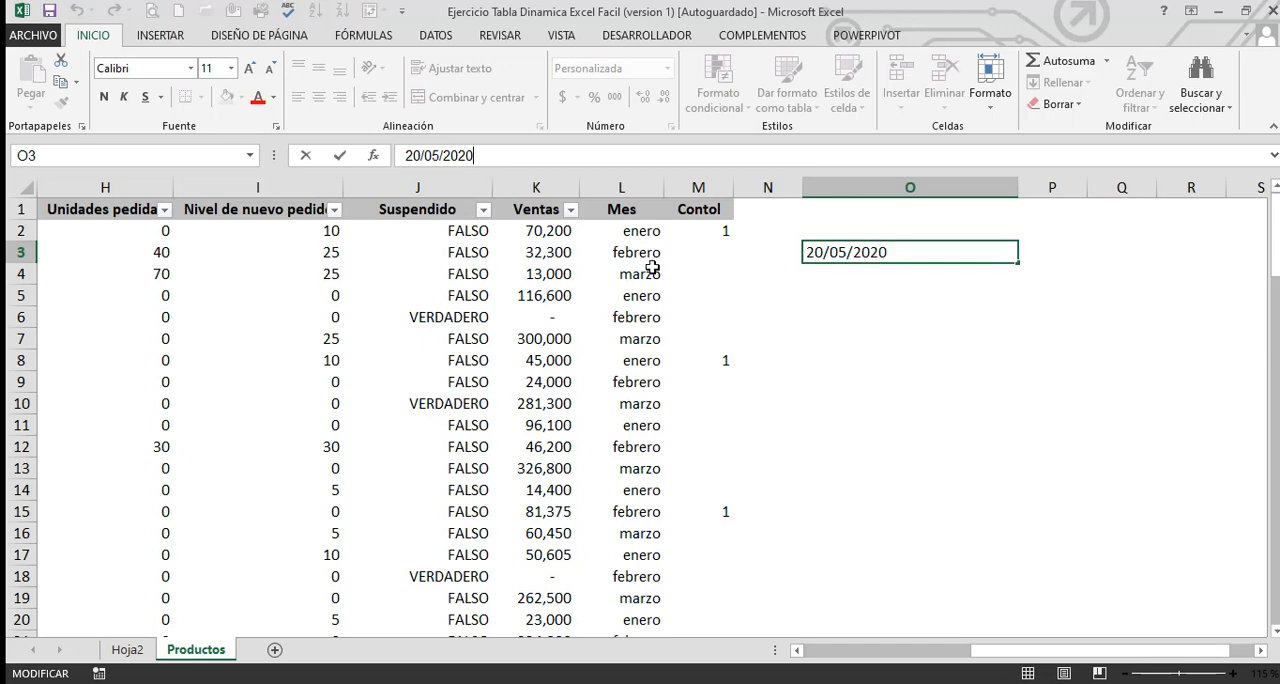
{"action": "left_click", "coordinate": [826, 350]}
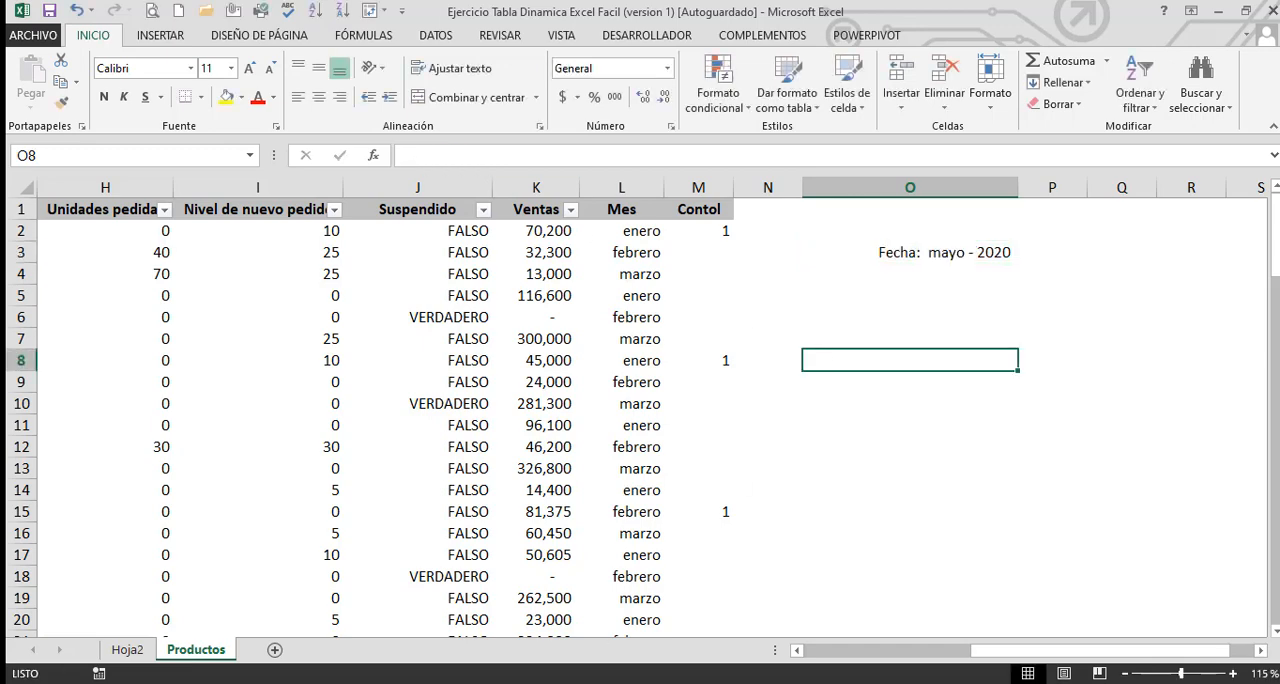
On sheet Hoja2, extend the Mes timeline selection through March 2020 so it covers the first quarter
{"action": "left_click", "coordinate": [127, 650]}
{"action": "left_click", "coordinate": [356, 470]}
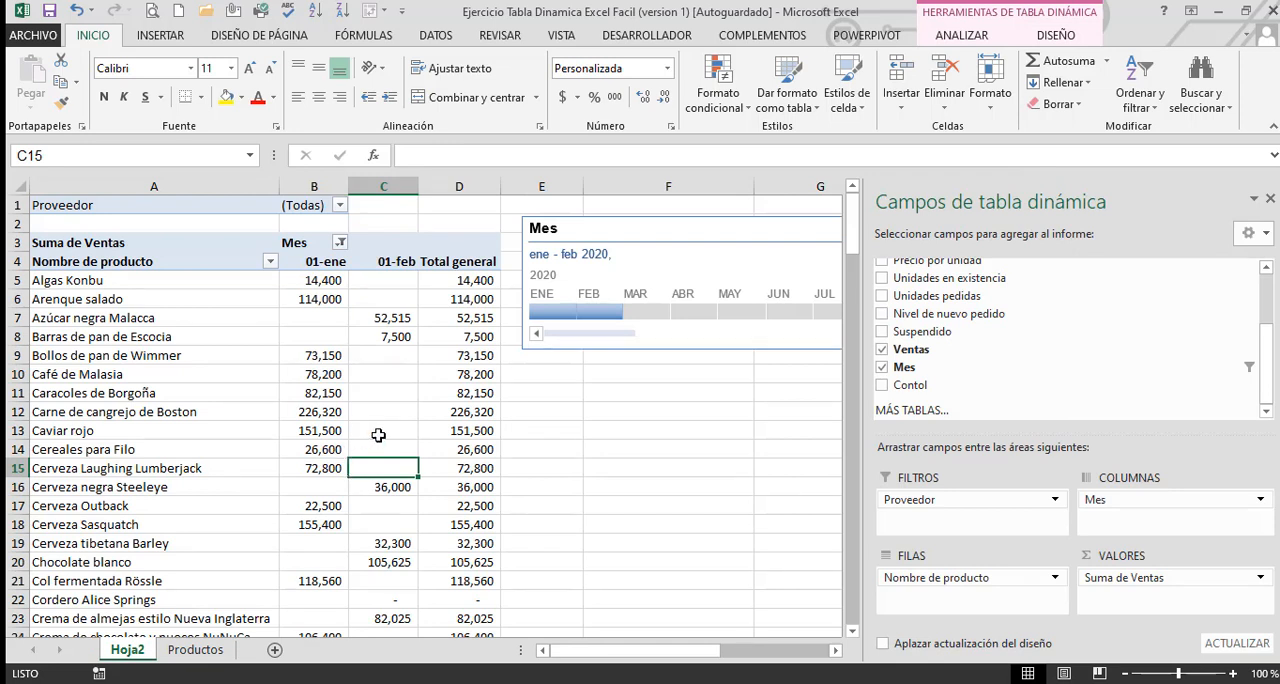
{"action": "left_click_drag", "start_coordinate": [622, 314], "coordinate": [671, 312]}
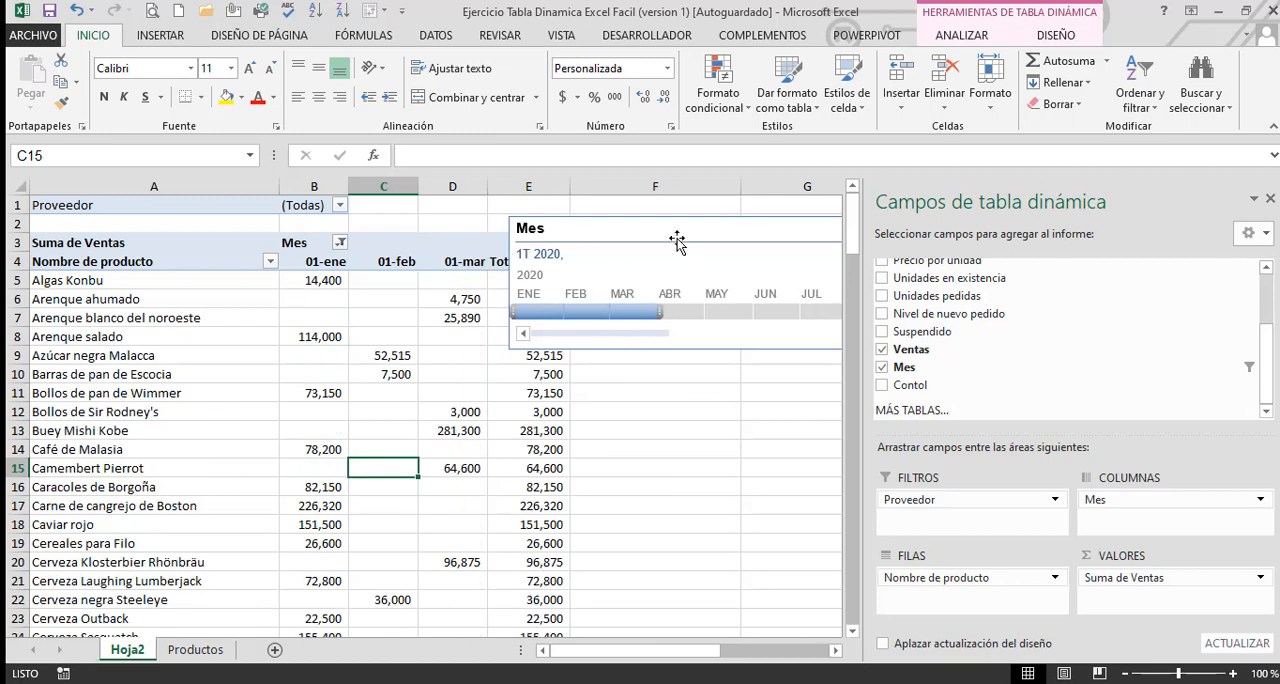
Refresh the pivot table and move the Mes timeline clear of the Total general column
{"action": "left_click_drag", "start_coordinate": [724, 237], "coordinate": [906, 223]}
{"action": "left_click", "coordinate": [316, 350]}
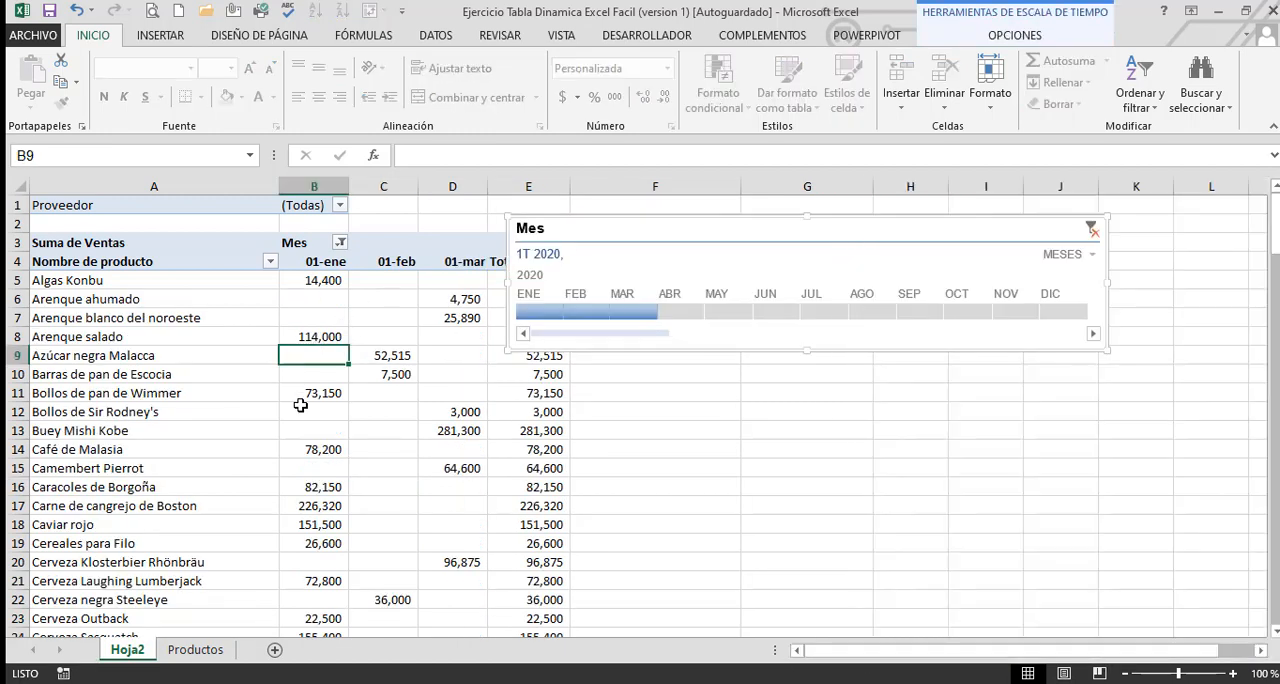
{"action": "right_click", "coordinate": [316, 352]}
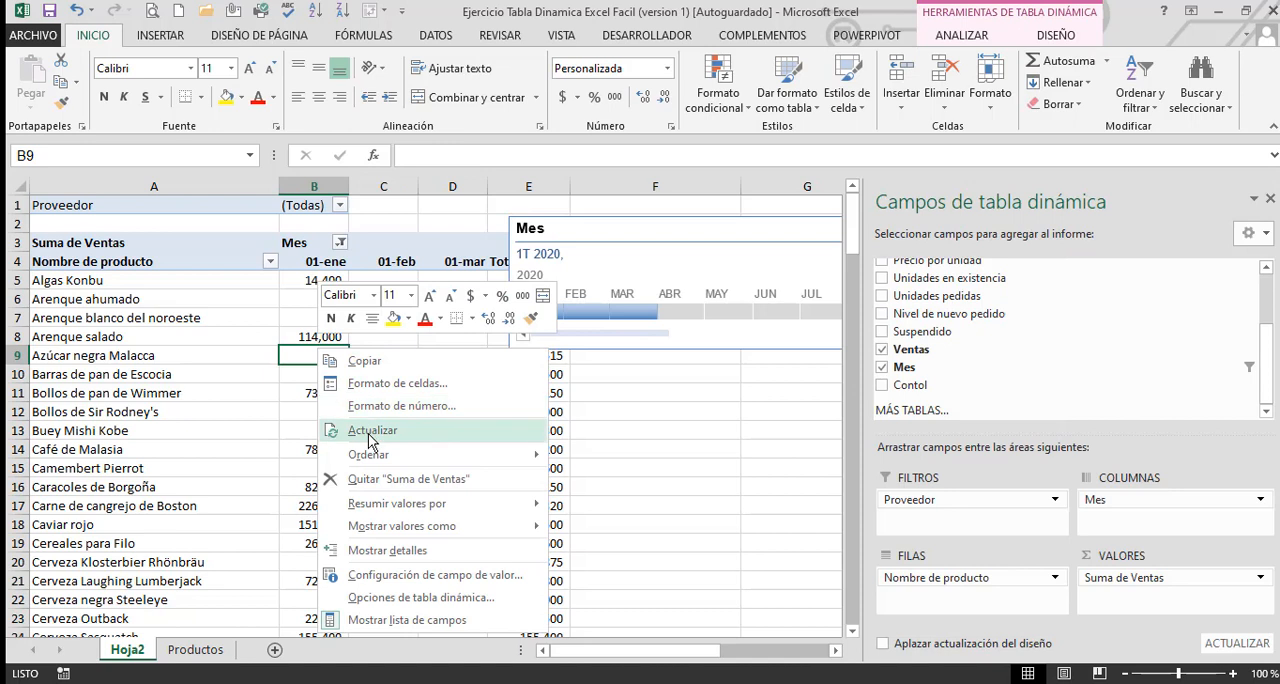
{"action": "left_click", "coordinate": [370, 432]}
{"action": "left_click_drag", "start_coordinate": [648, 240], "coordinate": [749, 249]}
{"action": "left_click", "coordinate": [707, 386]}
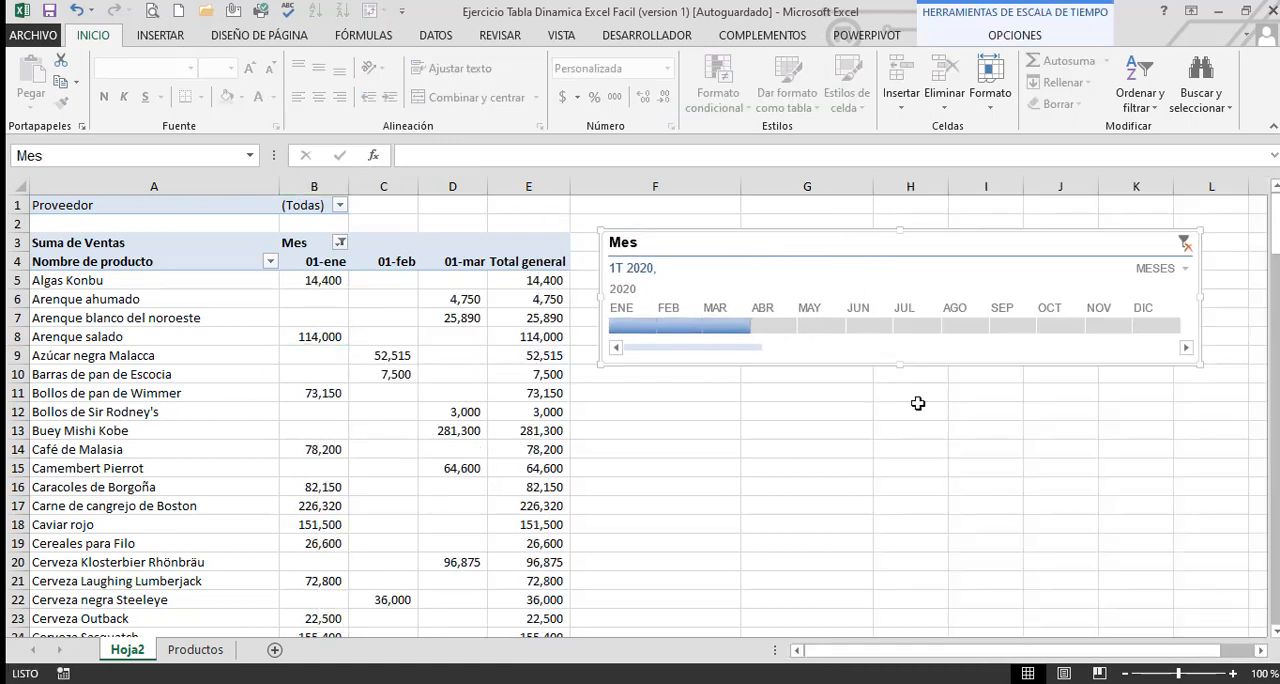
Compare the date behind the pivot's 01-ene header with the cell values and number formats of Ventas and Suspendido in Productos
{"action": "left_click", "coordinate": [316, 267]}
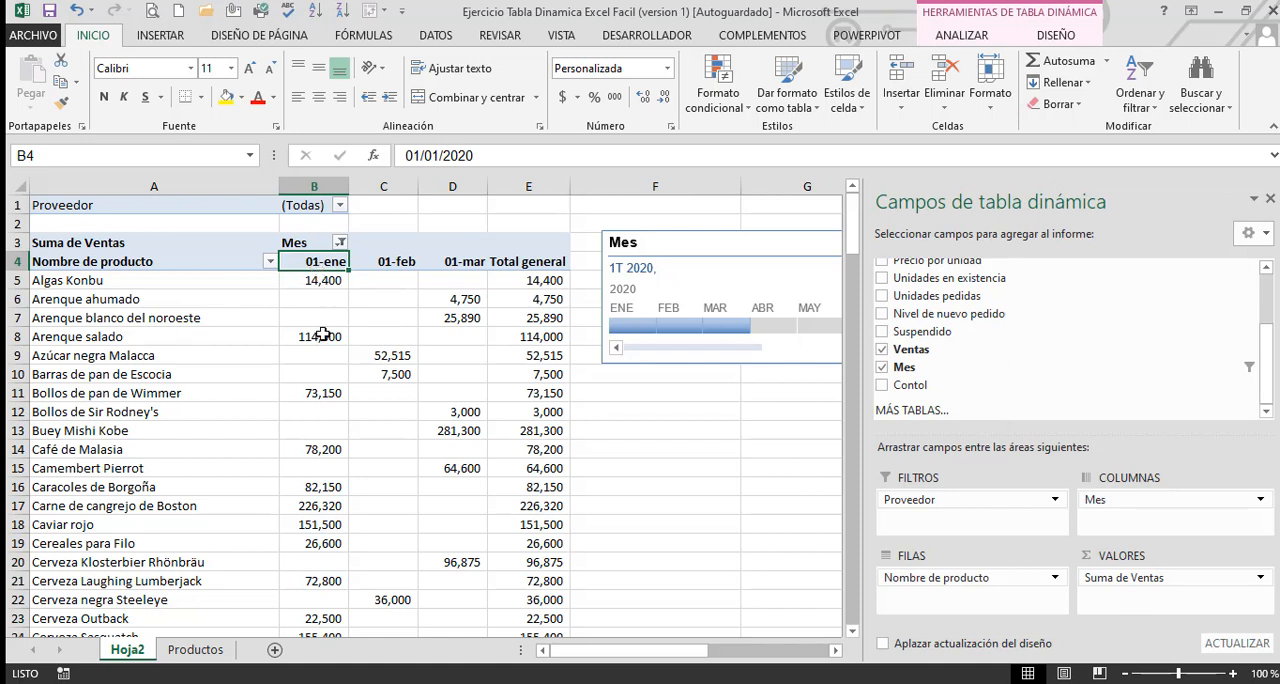
{"action": "left_click", "coordinate": [200, 650]}
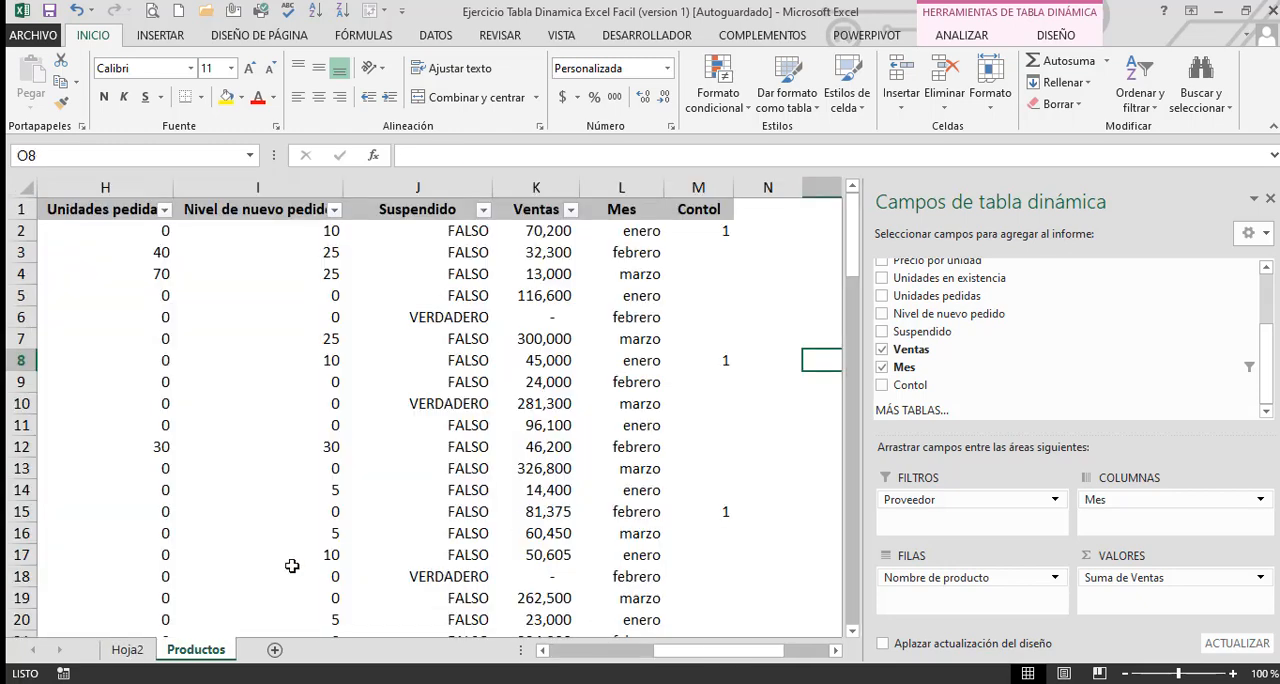
{"action": "left_click", "coordinate": [146, 650]}
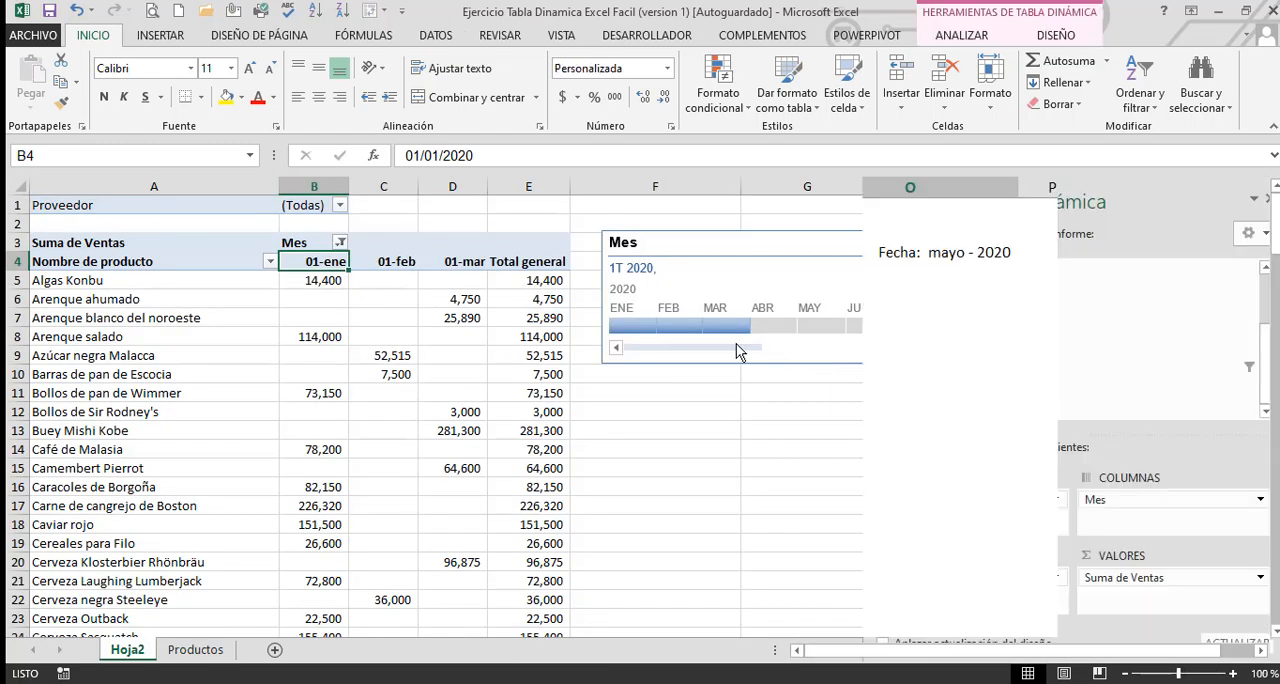
{"action": "key", "text": "ctrl+Page_Down"}
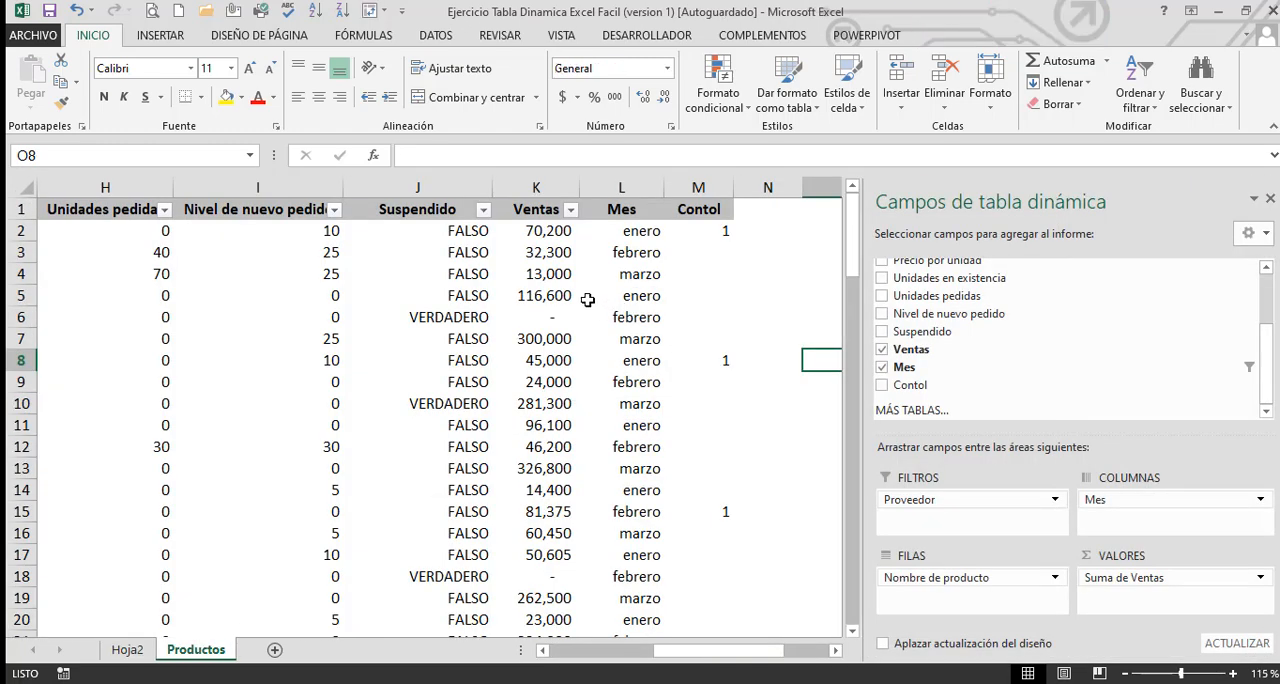
{"action": "left_click", "coordinate": [557, 254]}
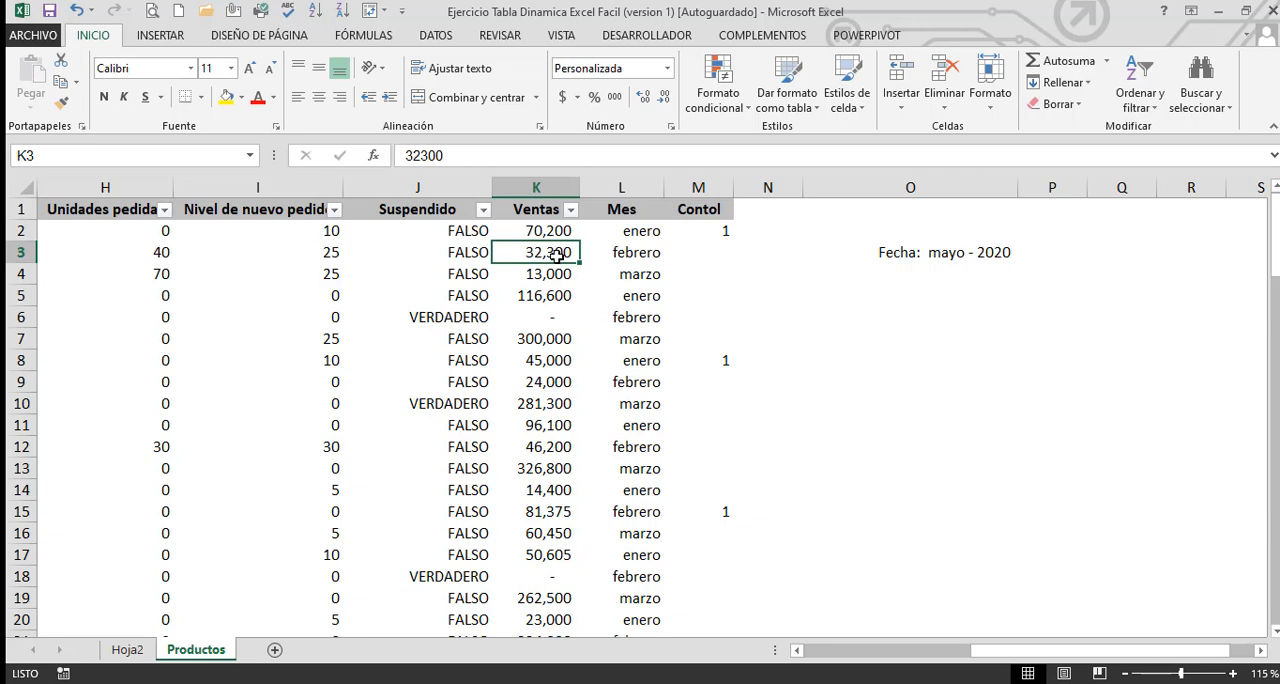
{"action": "left_click", "coordinate": [473, 257]}
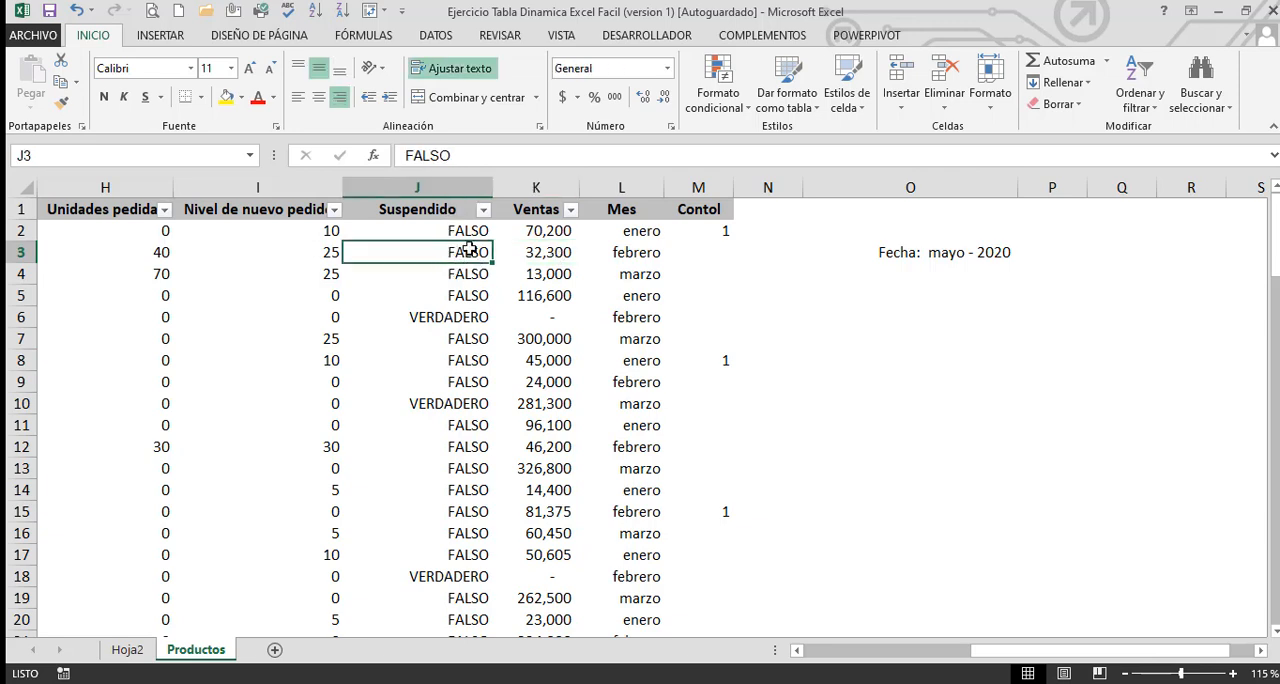
{"action": "left_click", "coordinate": [607, 70]}
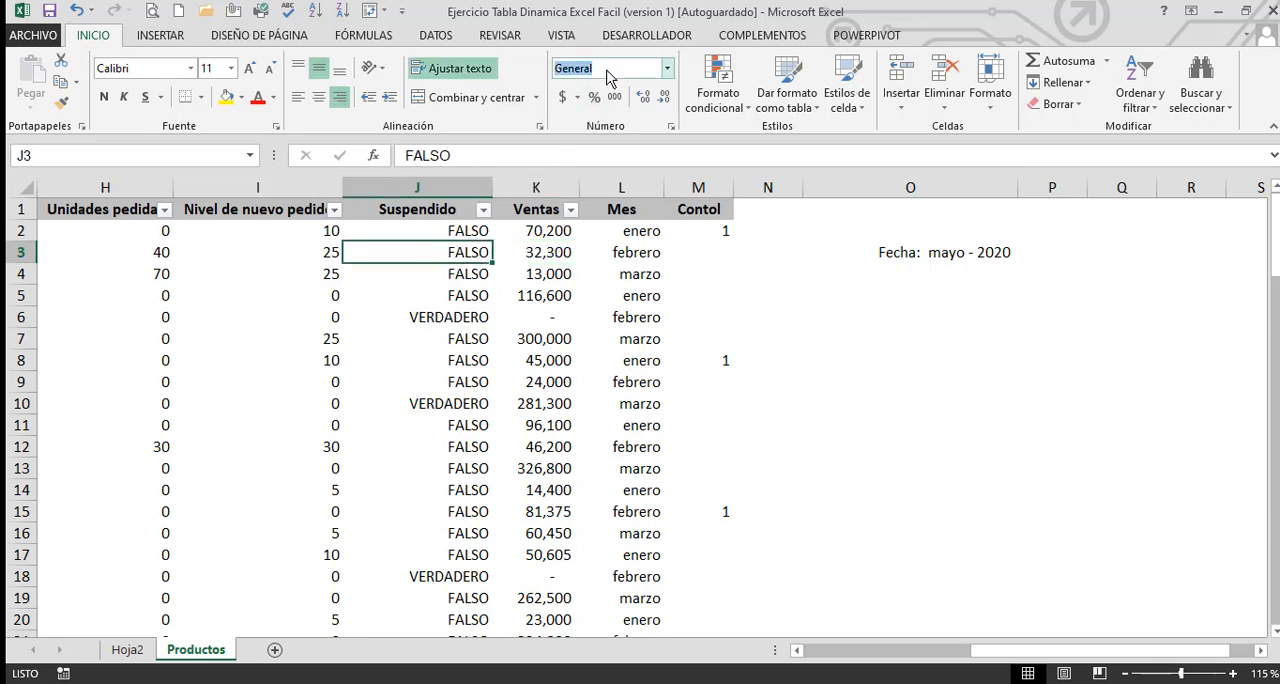
{"action": "left_click", "coordinate": [810, 316]}
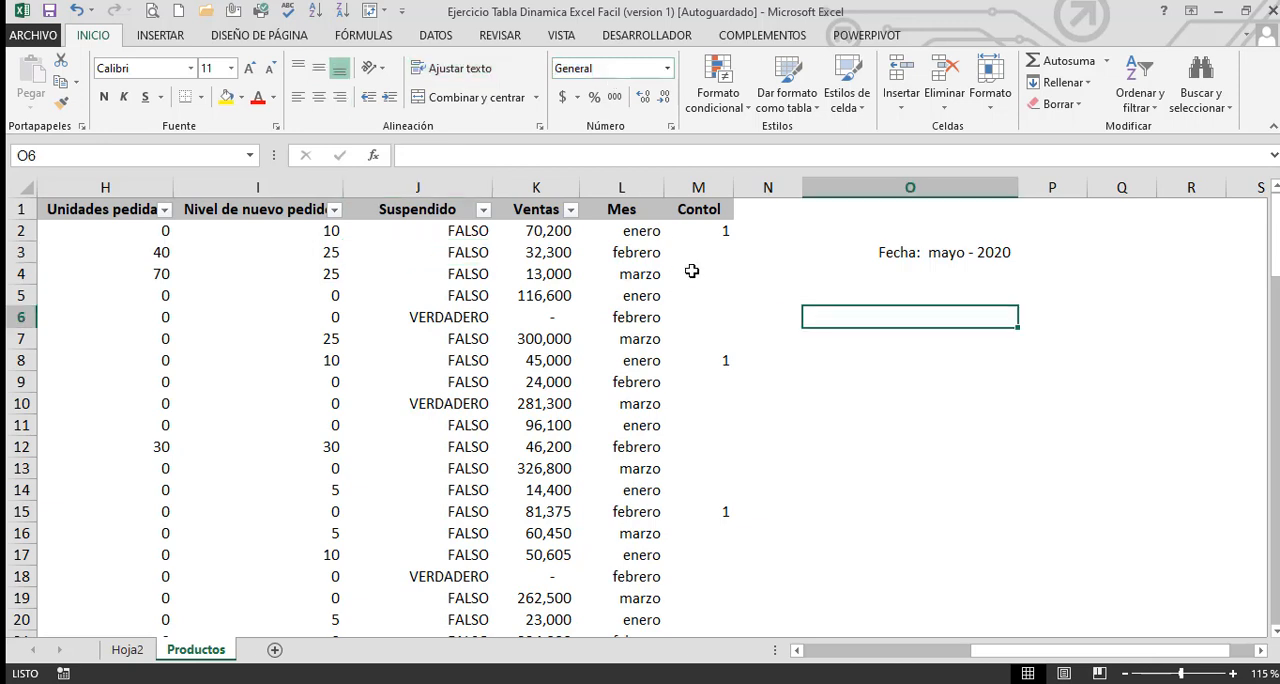
{"action": "left_click", "coordinate": [543, 231]}
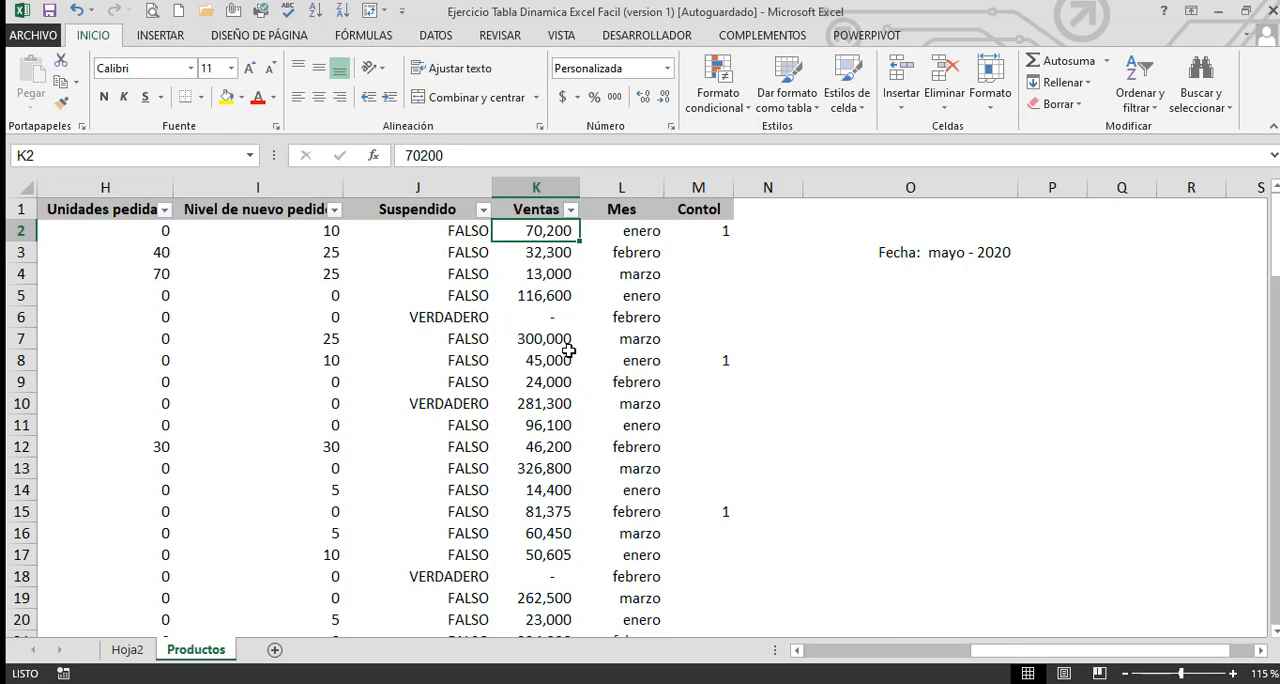
Go to cell A1 of Productos and browse across the header row and back to the Id header
{"action": "key", "text": "ctrl+Home"}
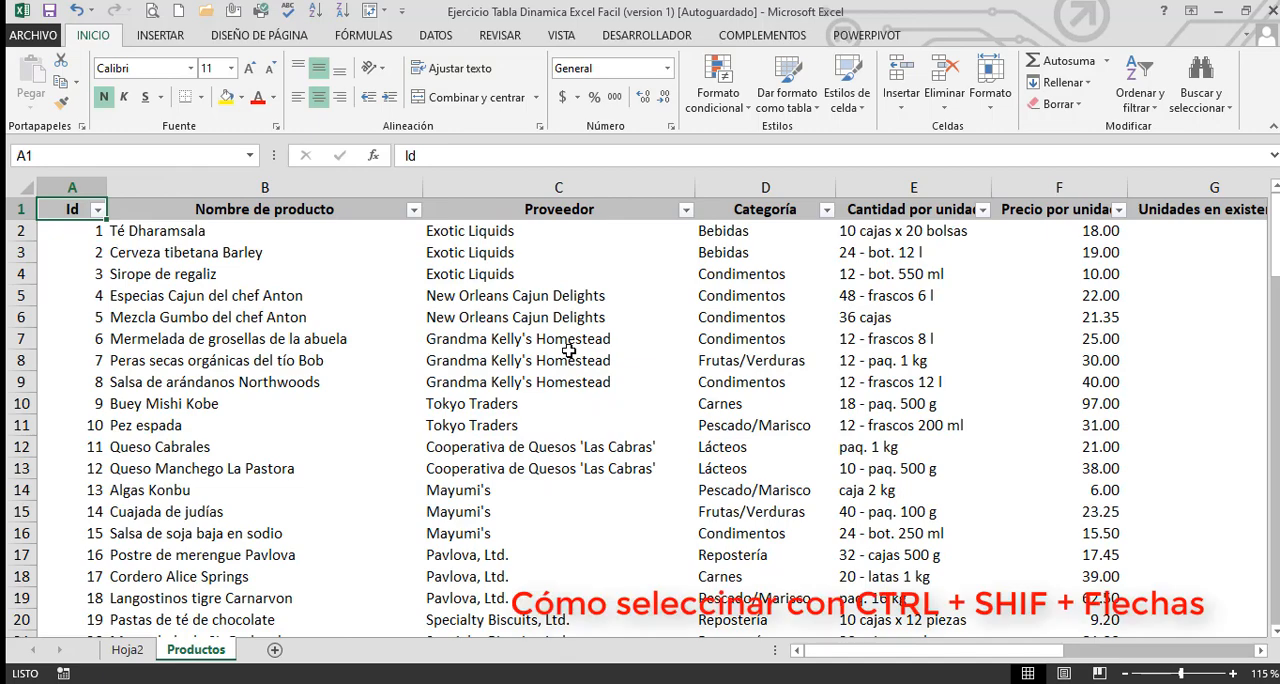
{"action": "key", "text": "Right"}
{"action": "key", "text": "Right"}
{"action": "key", "text": "Right"}
{"action": "key", "text": "Right"}
{"action": "key", "text": "Right"}
{"action": "key", "text": "Right"}
{"action": "key", "text": "Right"}
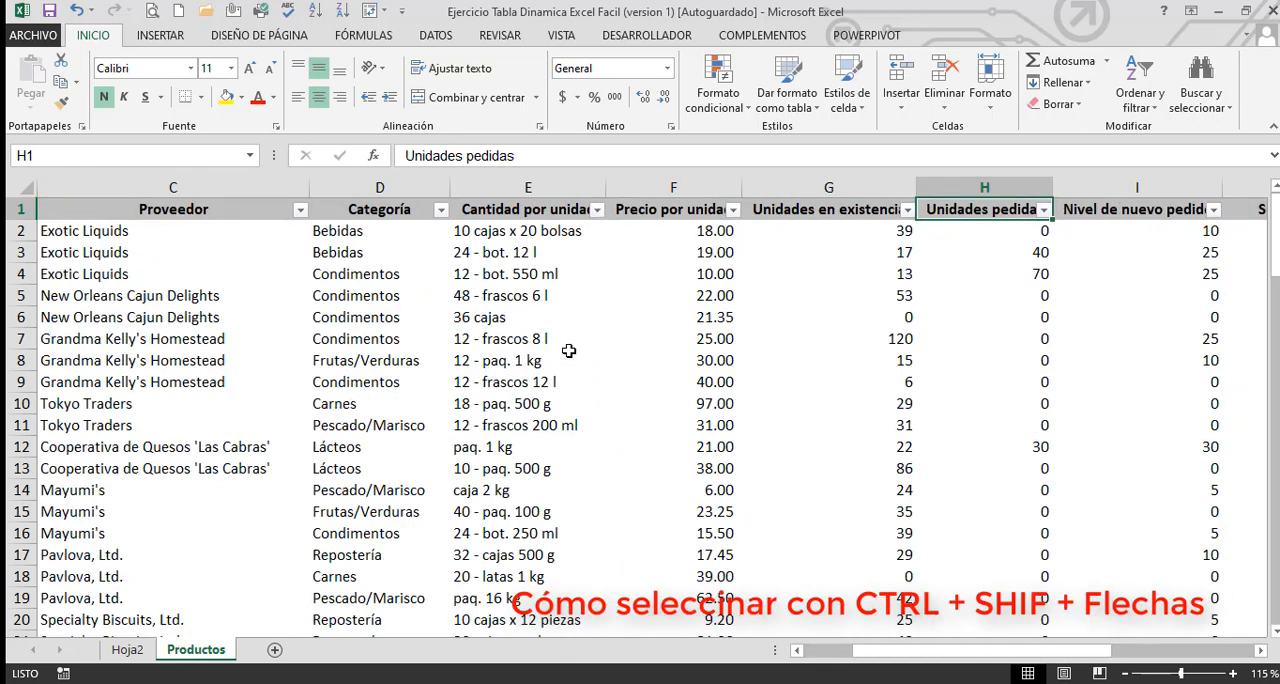
{"action": "key", "text": "Left"}
{"action": "key", "text": "Left"}
{"action": "key", "text": "Left"}
{"action": "key", "text": "Left"}
{"action": "key", "text": "Left"}
{"action": "key", "text": "Left"}
{"action": "key", "text": "Left"}
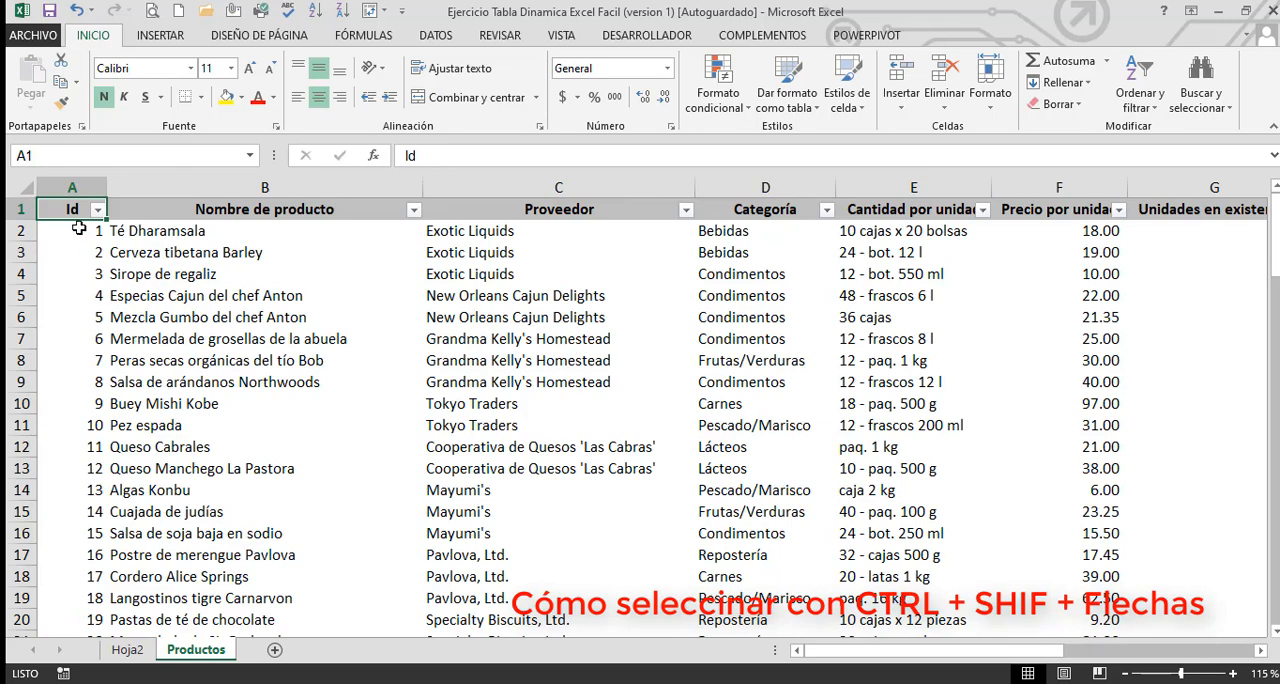
Try selecting the Productos data range manually from the Id header, and clear the selection by choosing cell O26
{"action": "left_click_drag", "start_coordinate": [75, 212], "coordinate": [305, 279]}
{"action": "left_click_drag", "start_coordinate": [678, 414], "coordinate": [503, 534]}
{"action": "left_click", "coordinate": [700, 578]}
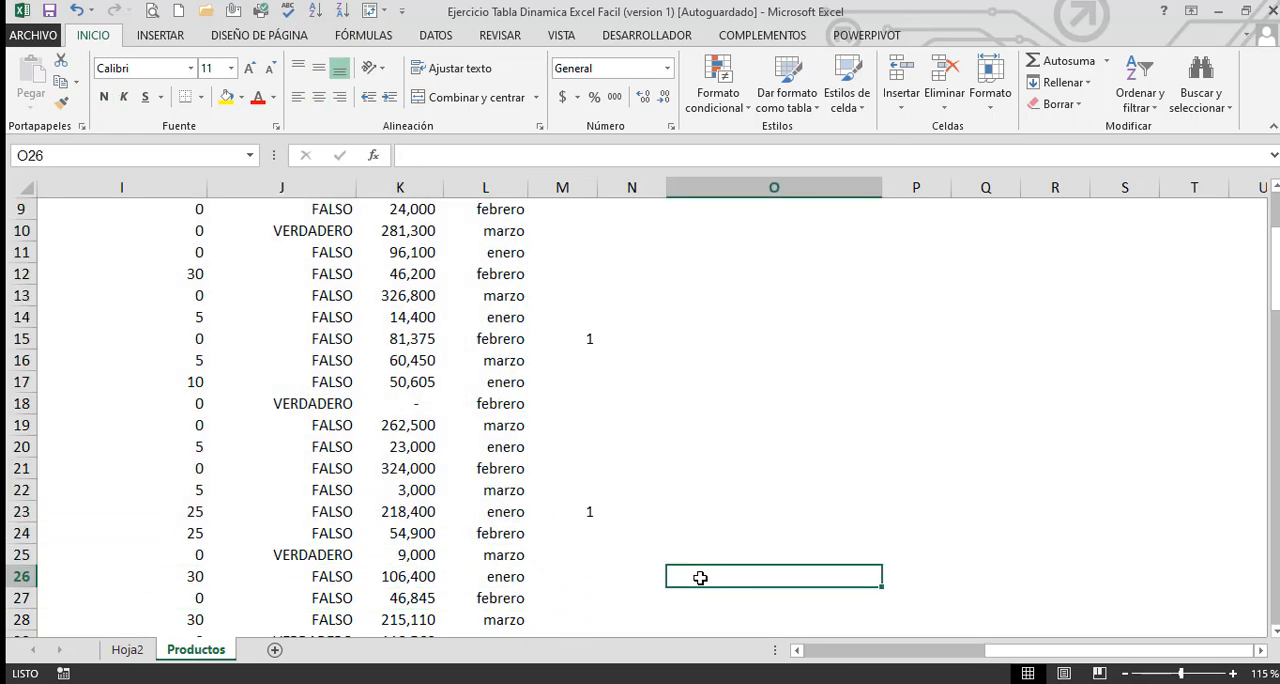
Select the entire Productos data range from cell A1 through the last column and row, check its extent, and return the selection to A1
{"action": "key", "text": "ctrl+Home"}
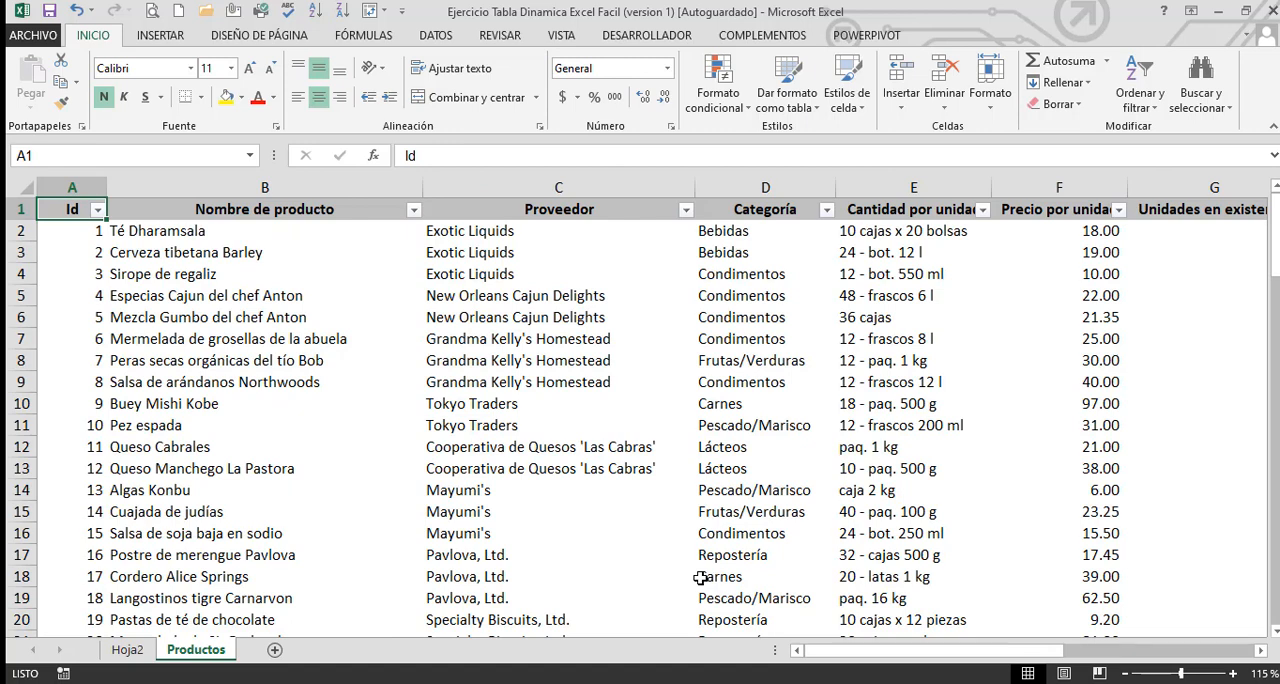
{"action": "key", "text": "ctrl+shift+Right"}
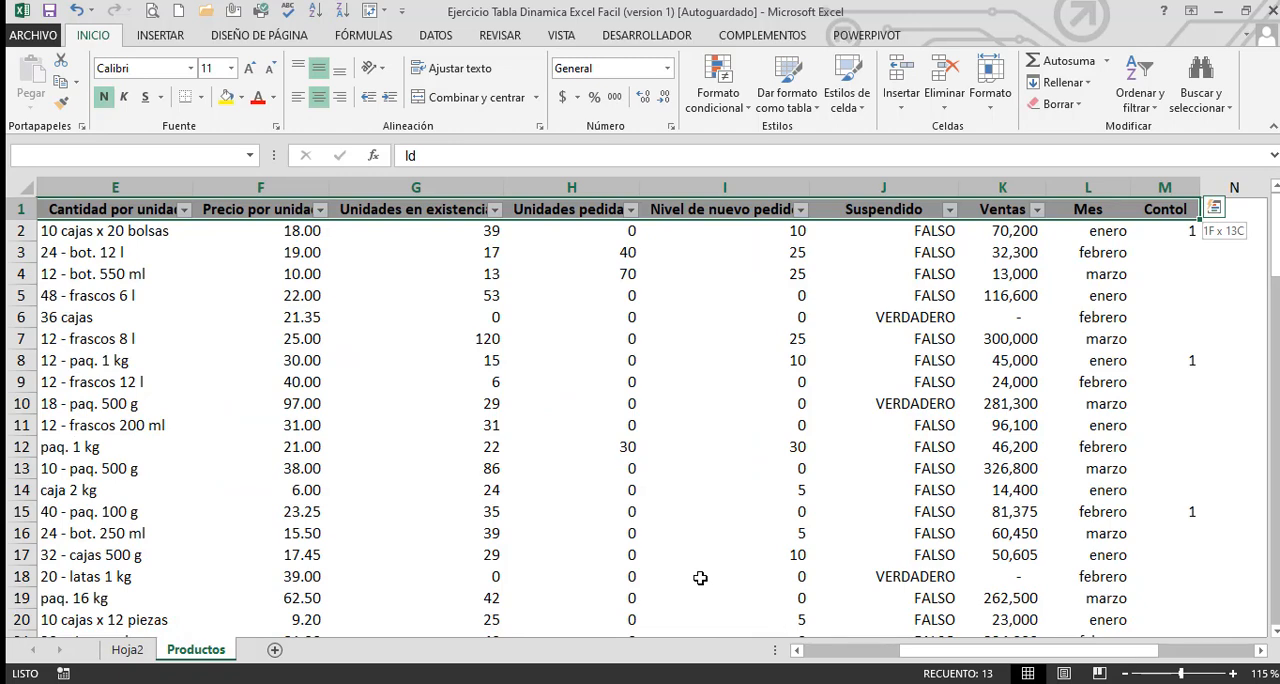
{"action": "key", "text": "ctrl+shift+Down"}
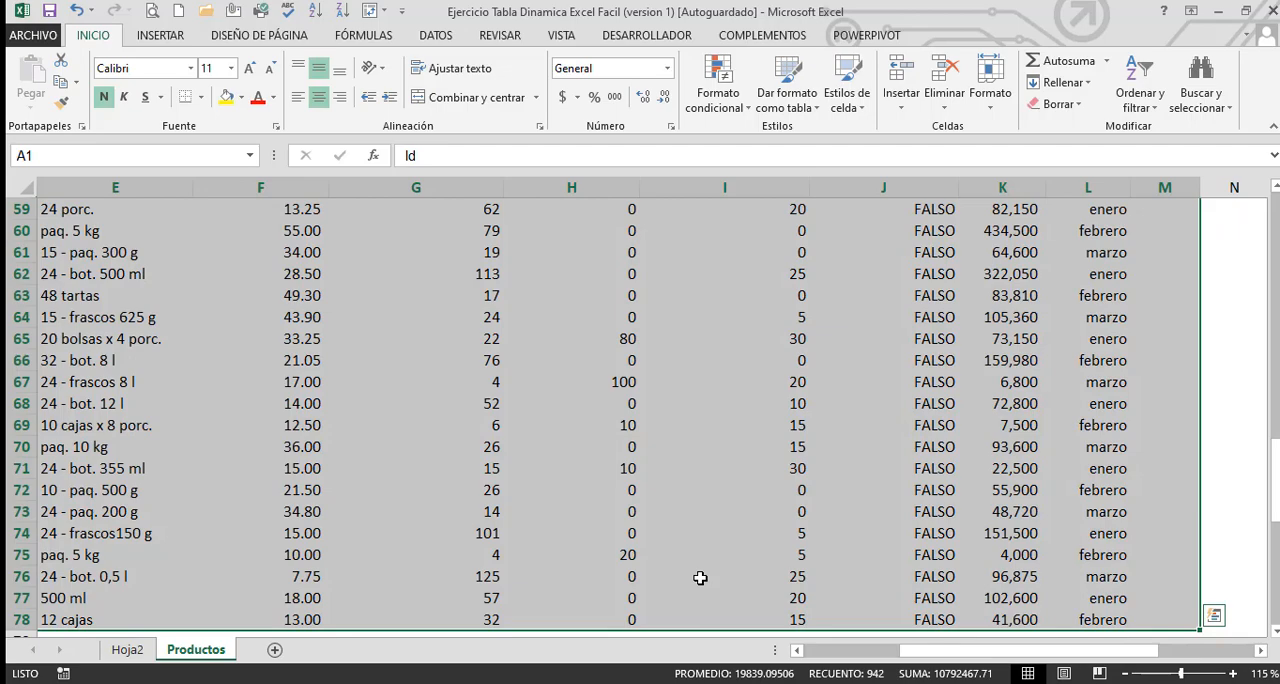
{"action": "scroll", "coordinate": [700, 578], "scroll_direction": "down", "scroll_amount": 5}
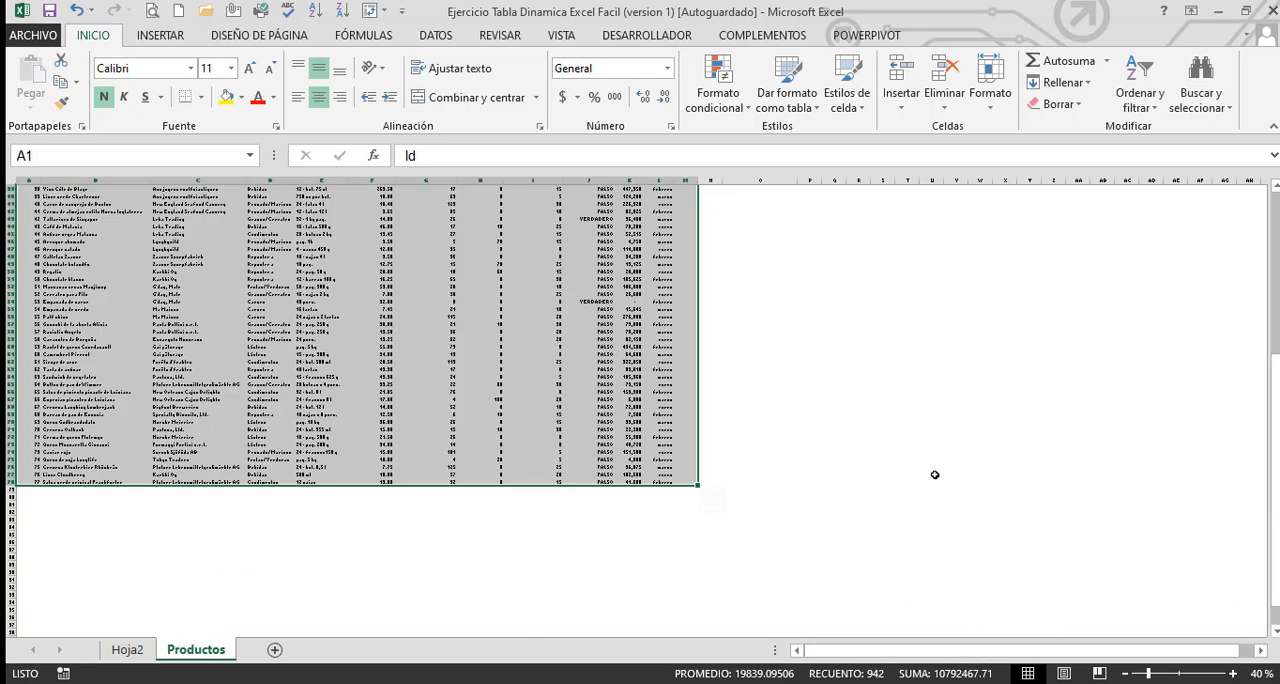
{"action": "scroll", "coordinate": [935, 474], "scroll_direction": "up", "scroll_amount": 12}
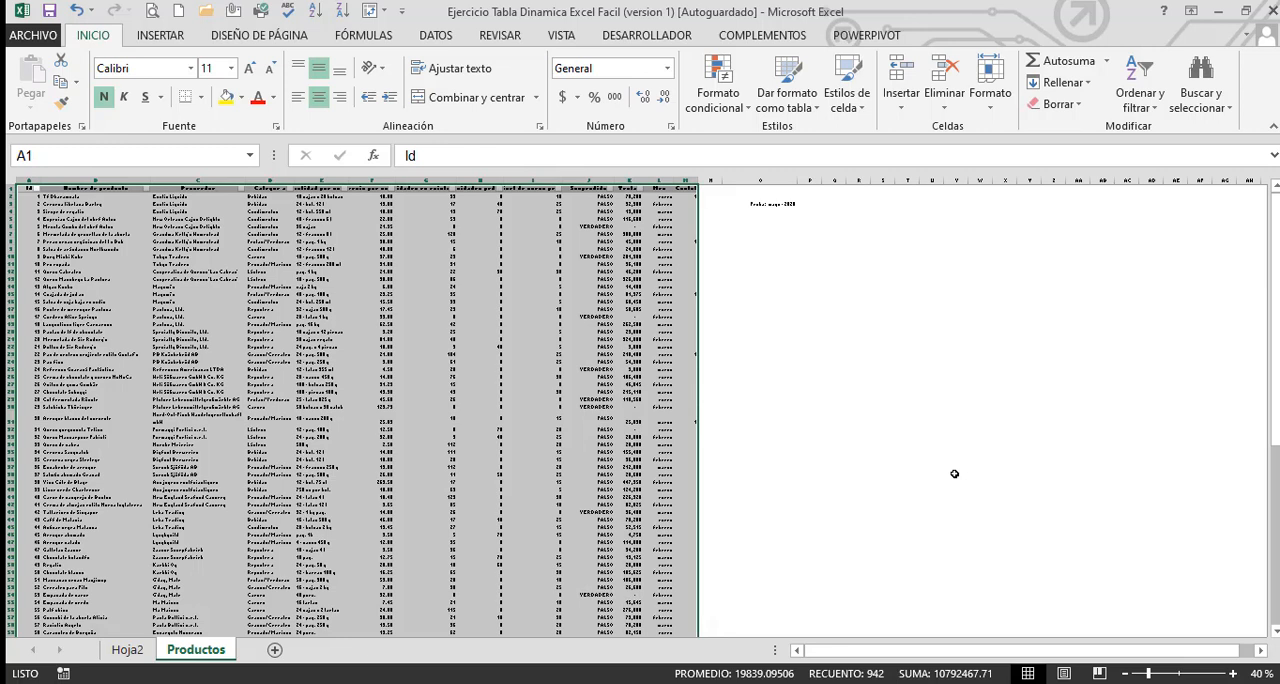
{"action": "key", "text": "Down"}
{"action": "key", "text": "Up"}
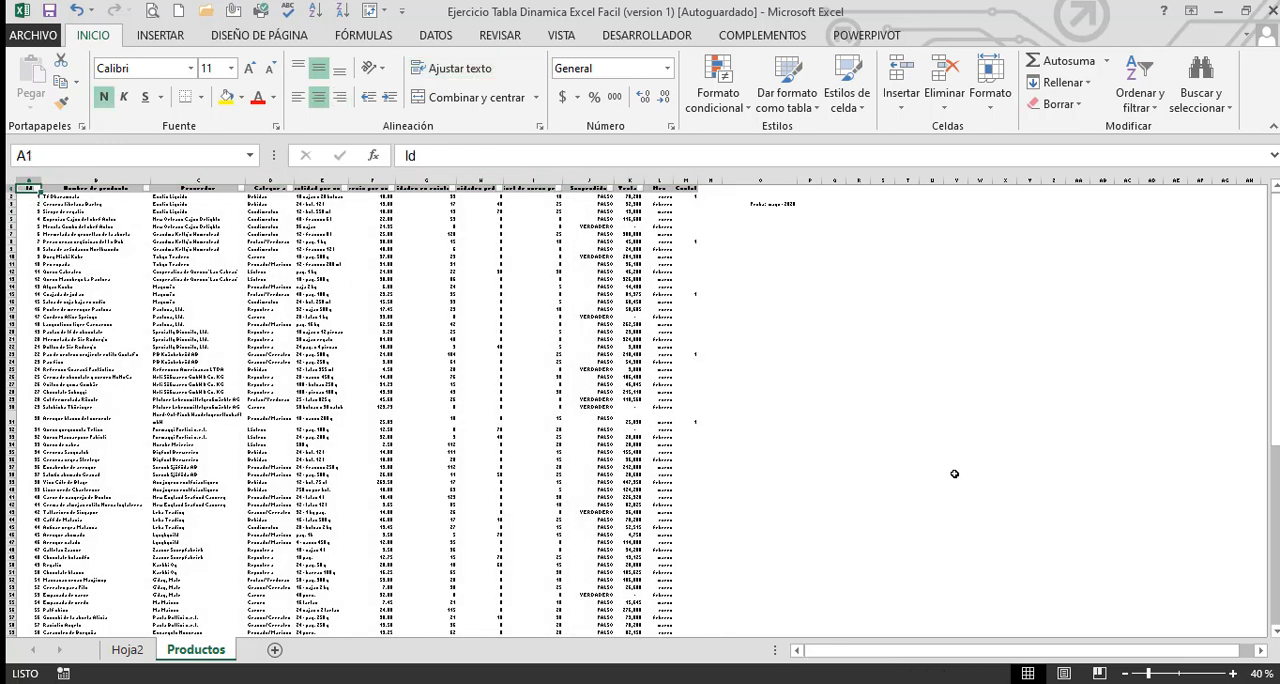
Select rows 1 to 17 of Productos from the Id column through the Contol column, and clear the selection by choosing cell O3
{"action": "key", "text": "shift+Down"}
{"action": "key", "text": "shift+Down"}
{"action": "key", "text": "shift+Down"}
{"action": "key", "text": "shift+Down"}
{"action": "key", "text": "shift+Down"}
{"action": "key", "text": "shift+Down"}
{"action": "key", "text": "shift+Down"}
{"action": "key", "text": "shift+Down"}
{"action": "key", "text": "shift+Down"}
{"action": "key", "text": "shift+Down"}
{"action": "key", "text": "shift+Down"}
{"action": "key", "text": "shift+Down"}
{"action": "key", "text": "shift+Down"}
{"action": "key", "text": "shift+Down"}
{"action": "key", "text": "shift+Down"}
{"action": "key", "text": "shift+Down"}
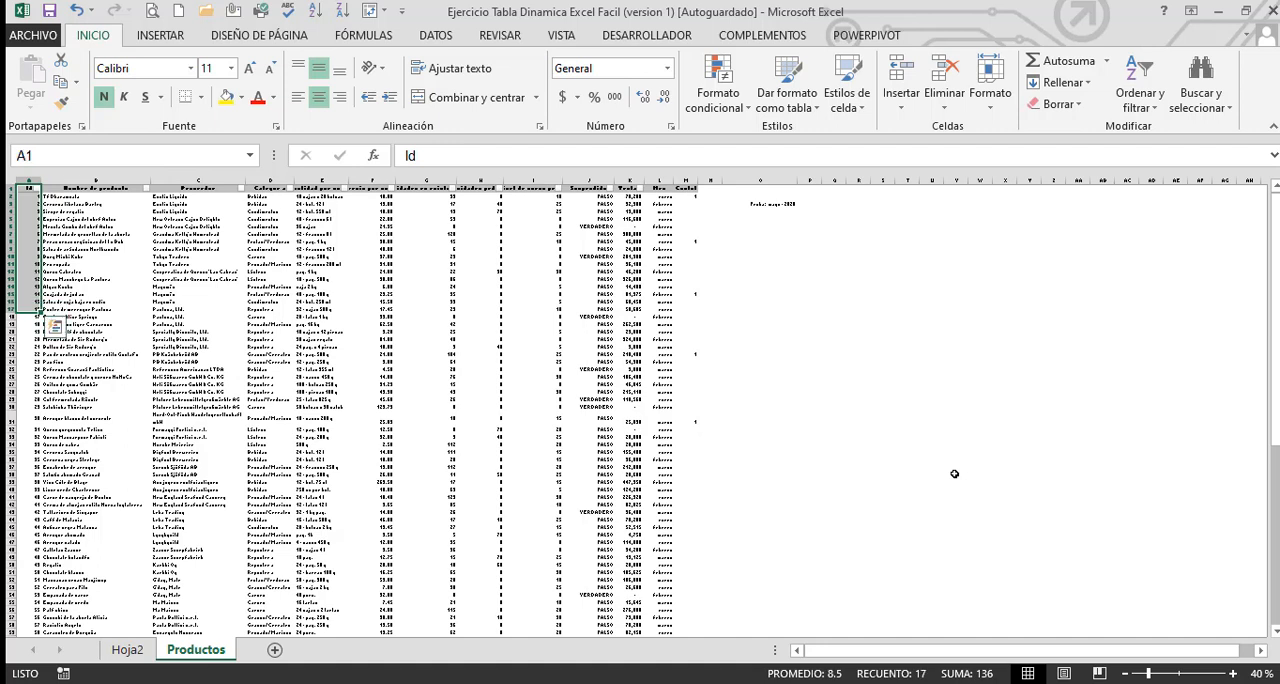
{"action": "key", "text": "ctrl+shift+Right"}
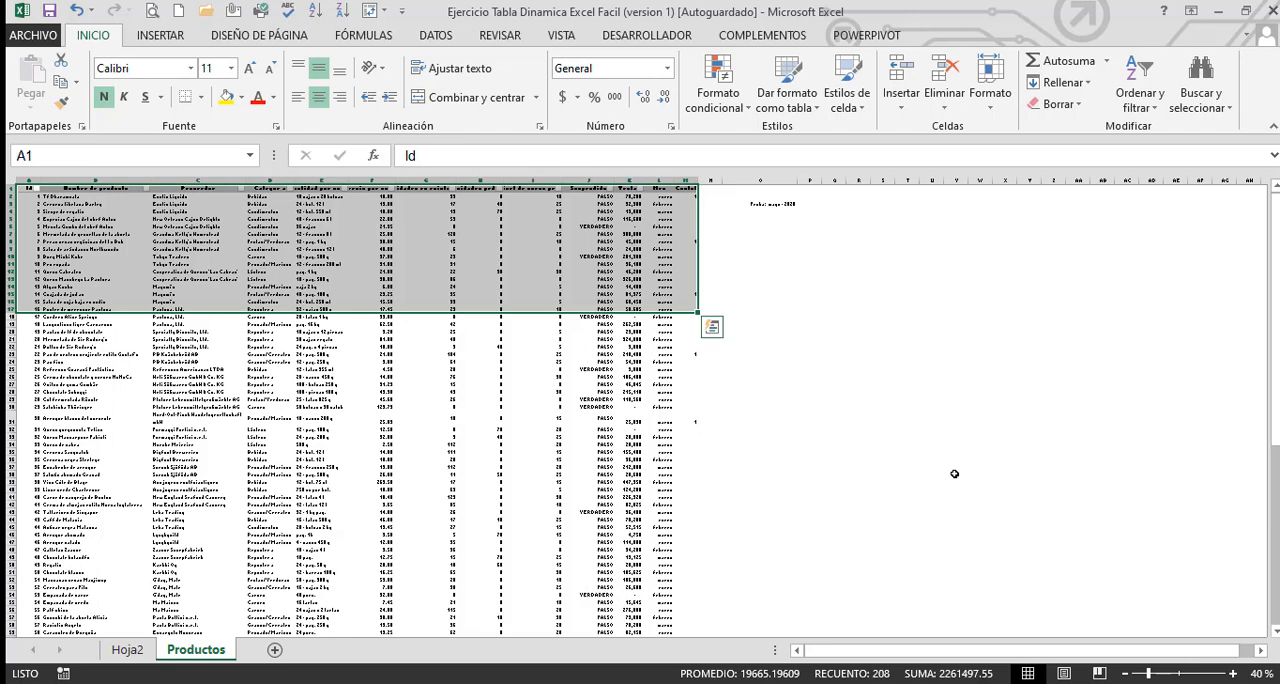
{"action": "scroll", "coordinate": [954, 473], "scroll_direction": "up", "scroll_amount": 2, "text": "ctrl"}
{"action": "scroll", "coordinate": [954, 473], "scroll_direction": "down", "scroll_amount": 1, "text": "ctrl"}
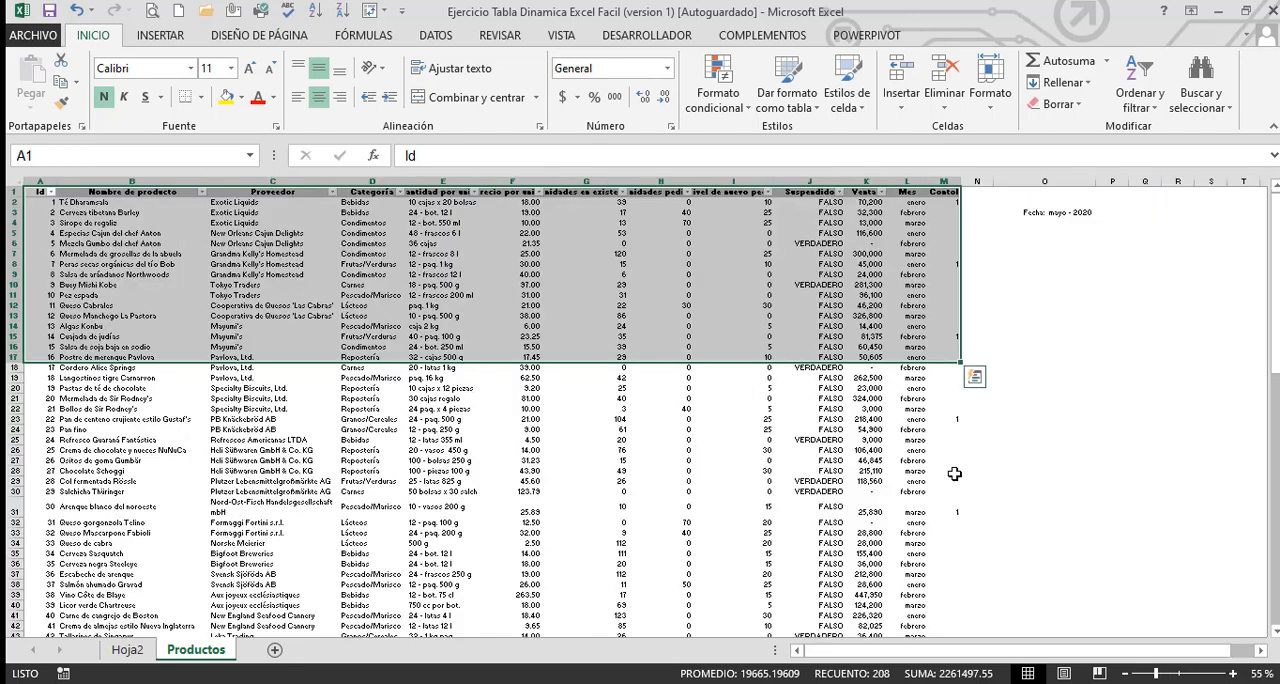
{"action": "left_click", "coordinate": [1066, 210]}
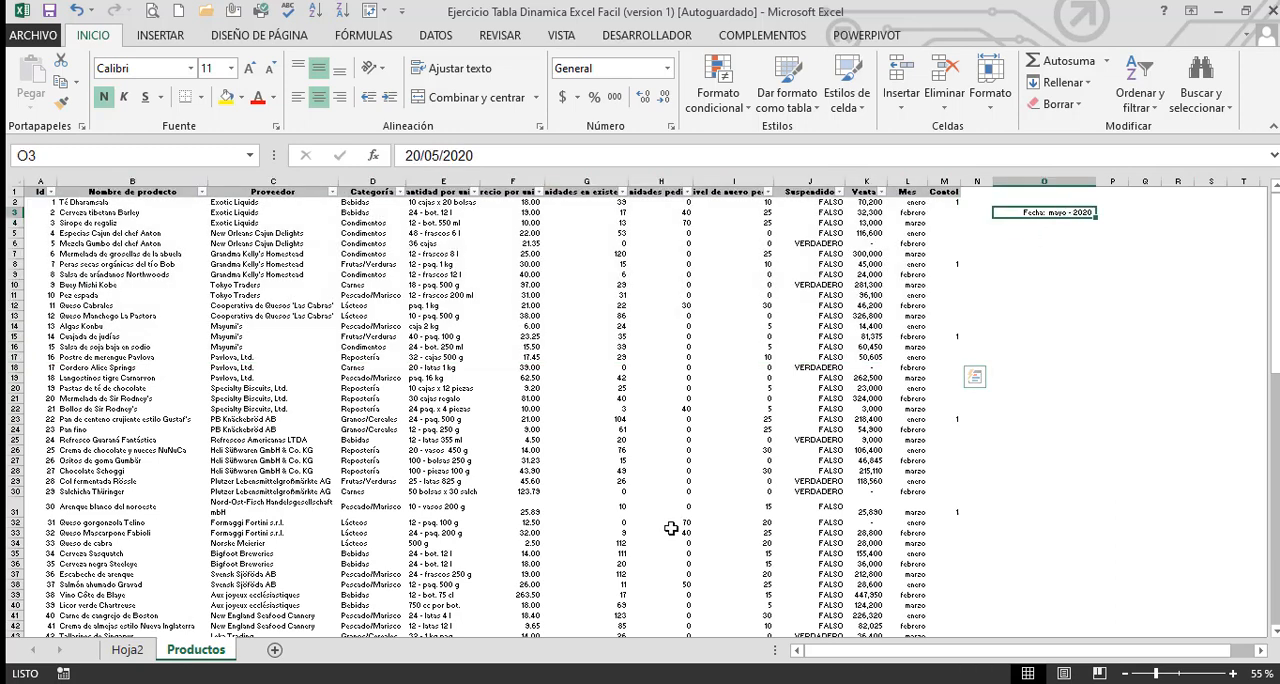
Return to the pivot table on Hoja2 and remove the Mes field from its column area
{"action": "left_click", "coordinate": [128, 650]}
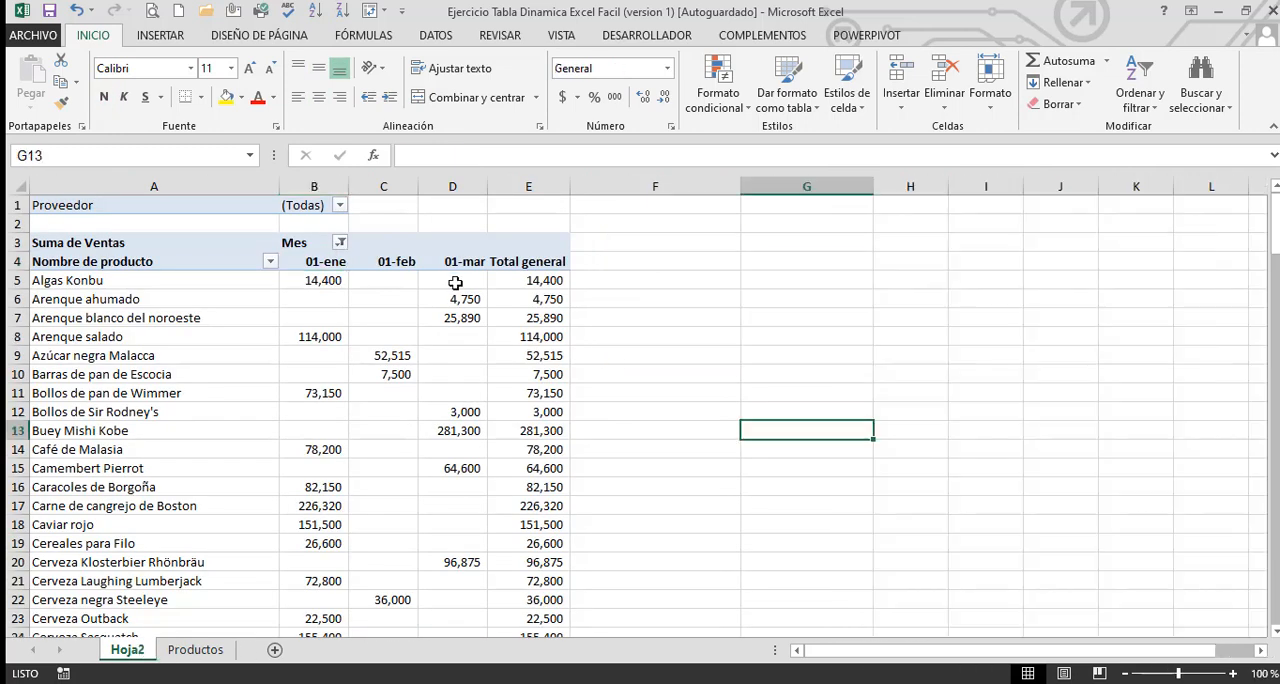
{"action": "left_click", "coordinate": [366, 317]}
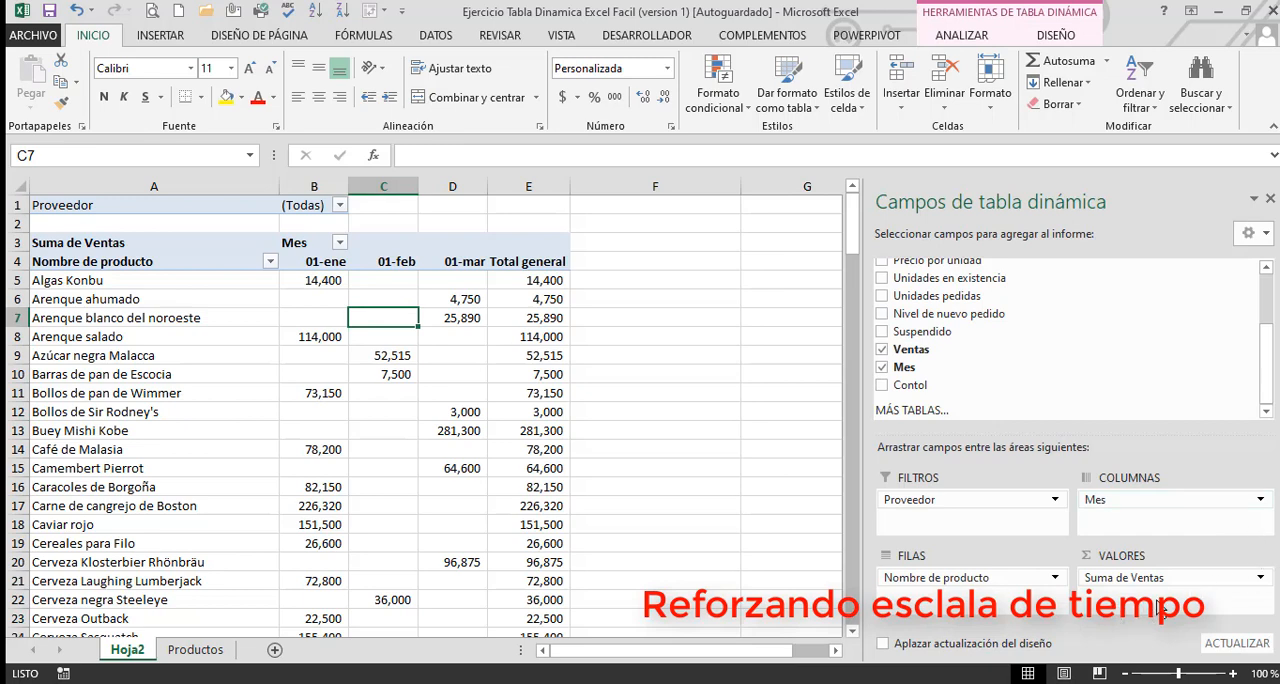
{"action": "left_click_drag", "start_coordinate": [1125, 500], "coordinate": [736, 471]}
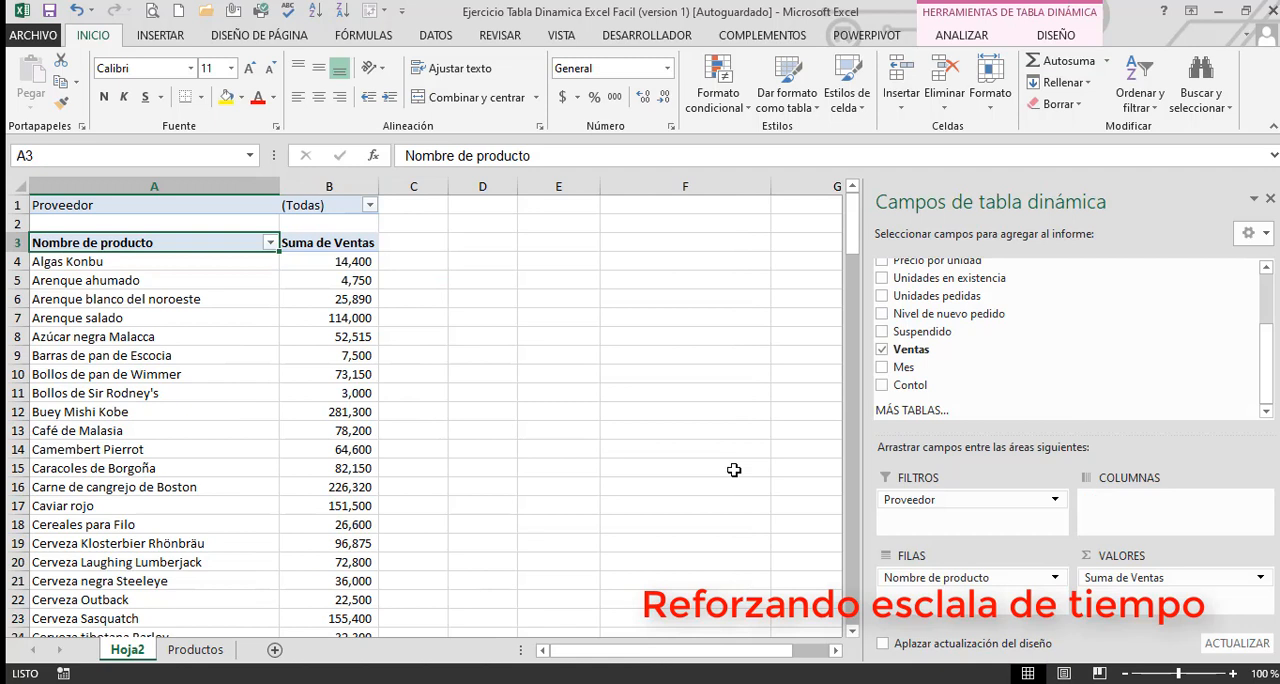
Insert a timeline based on the Mes field for the Hoja2 pivot table
{"action": "left_click", "coordinate": [199, 280]}
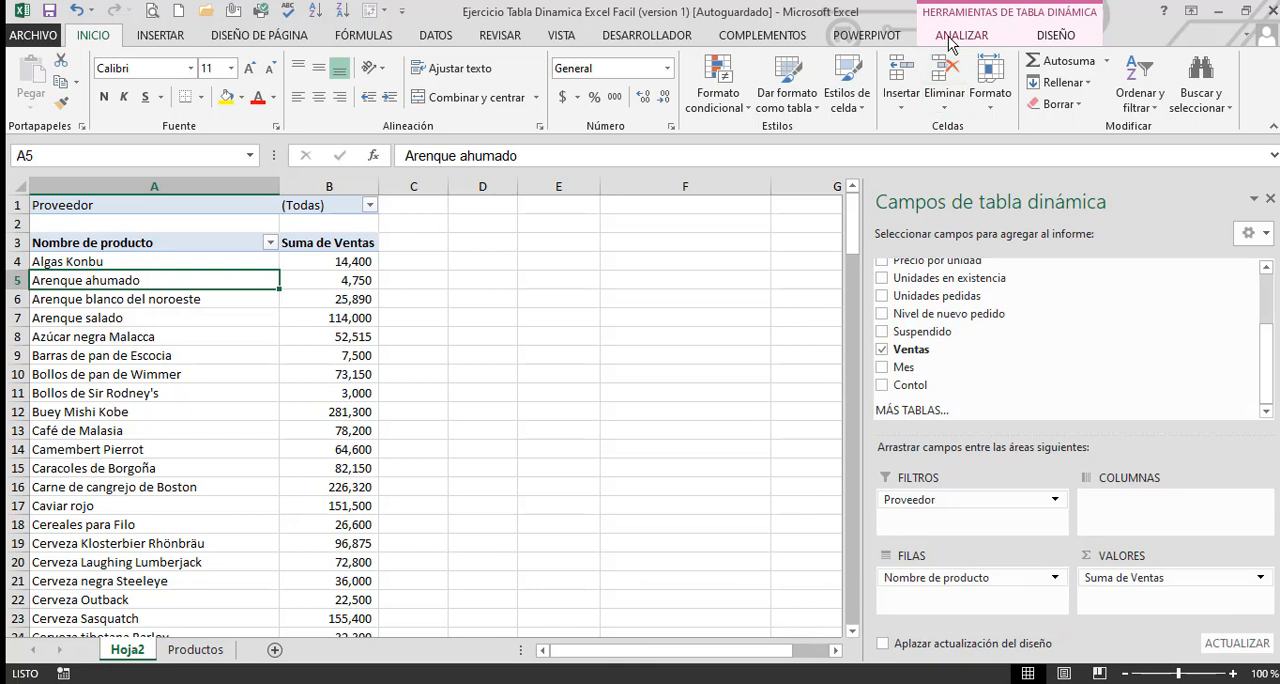
{"action": "left_click", "coordinate": [1043, 40]}
{"action": "left_click", "coordinate": [975, 36]}
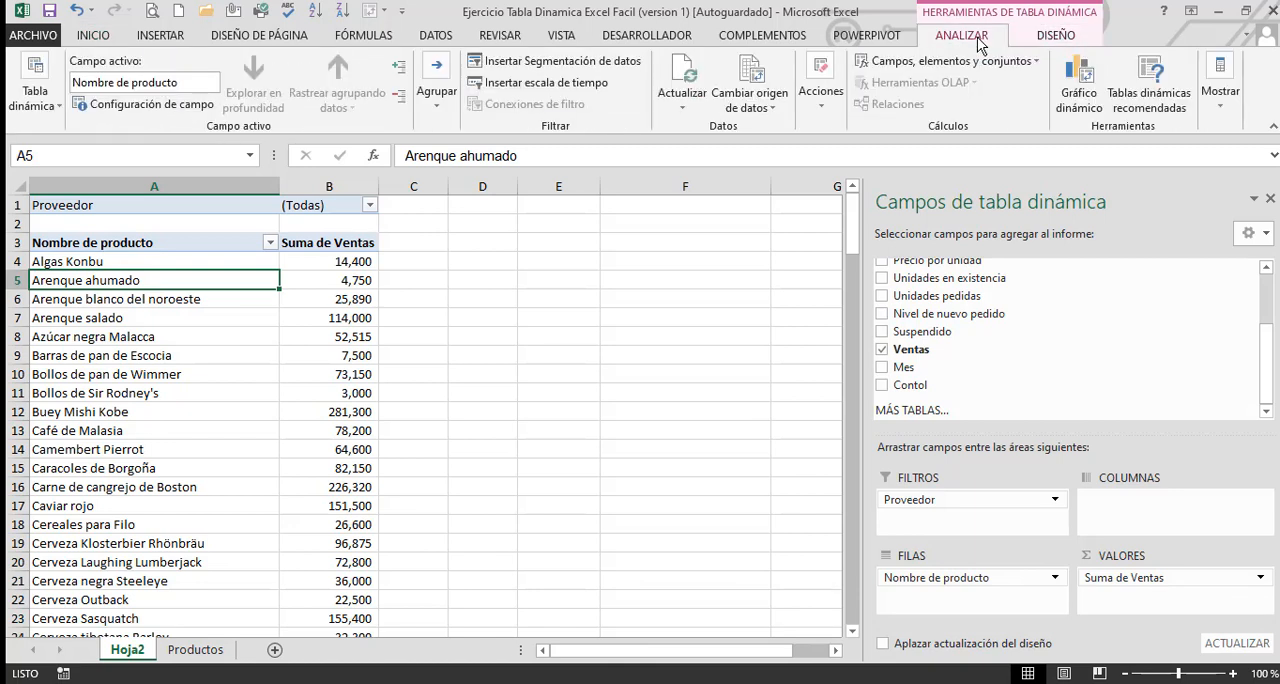
{"action": "left_click", "coordinate": [569, 86]}
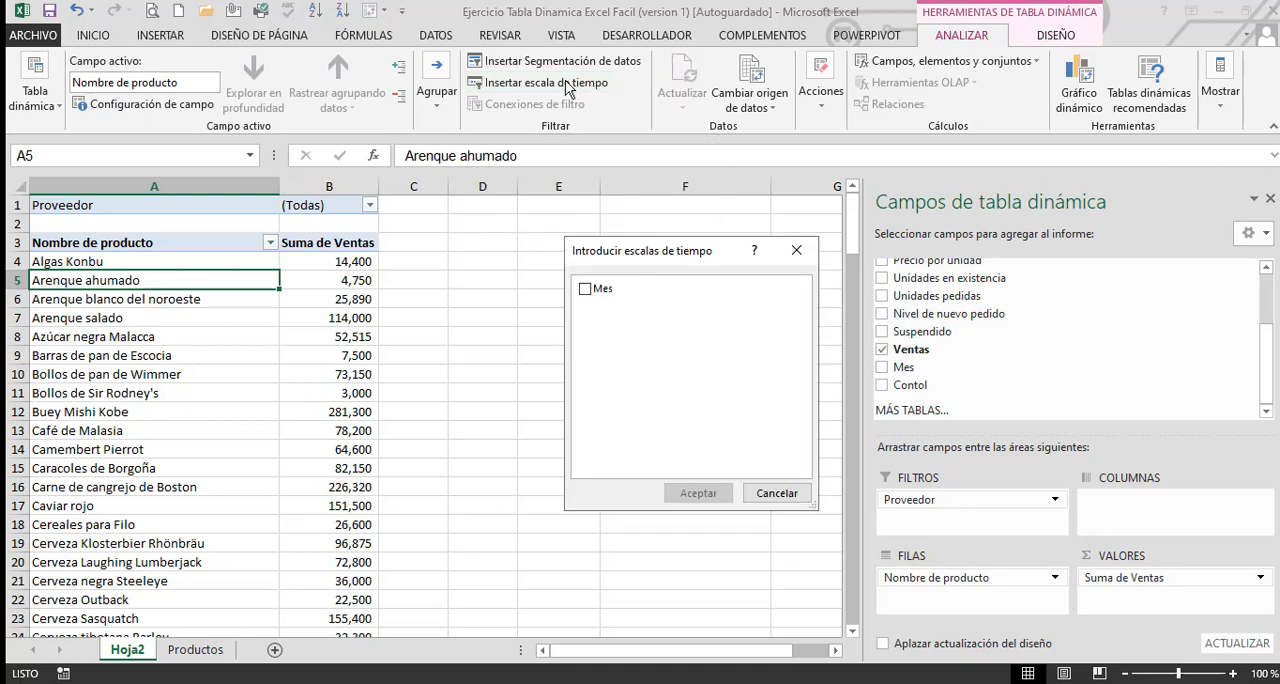
{"action": "left_click", "coordinate": [587, 293]}
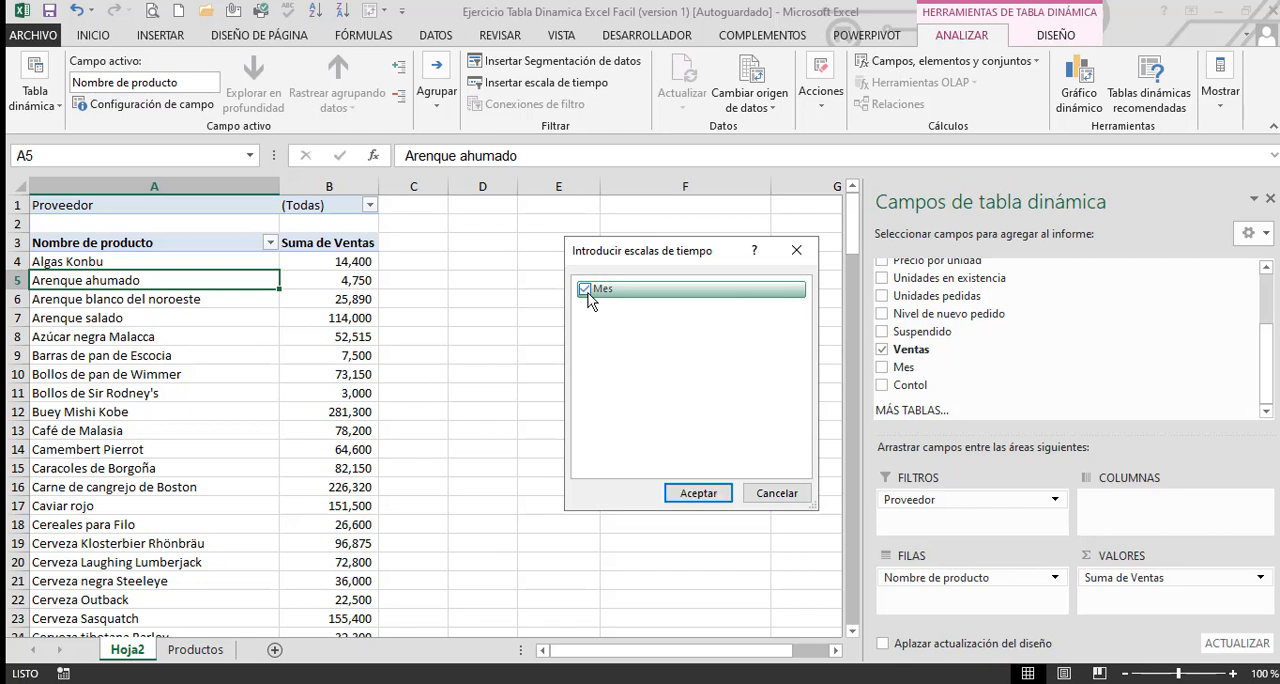
{"action": "left_click", "coordinate": [695, 494]}
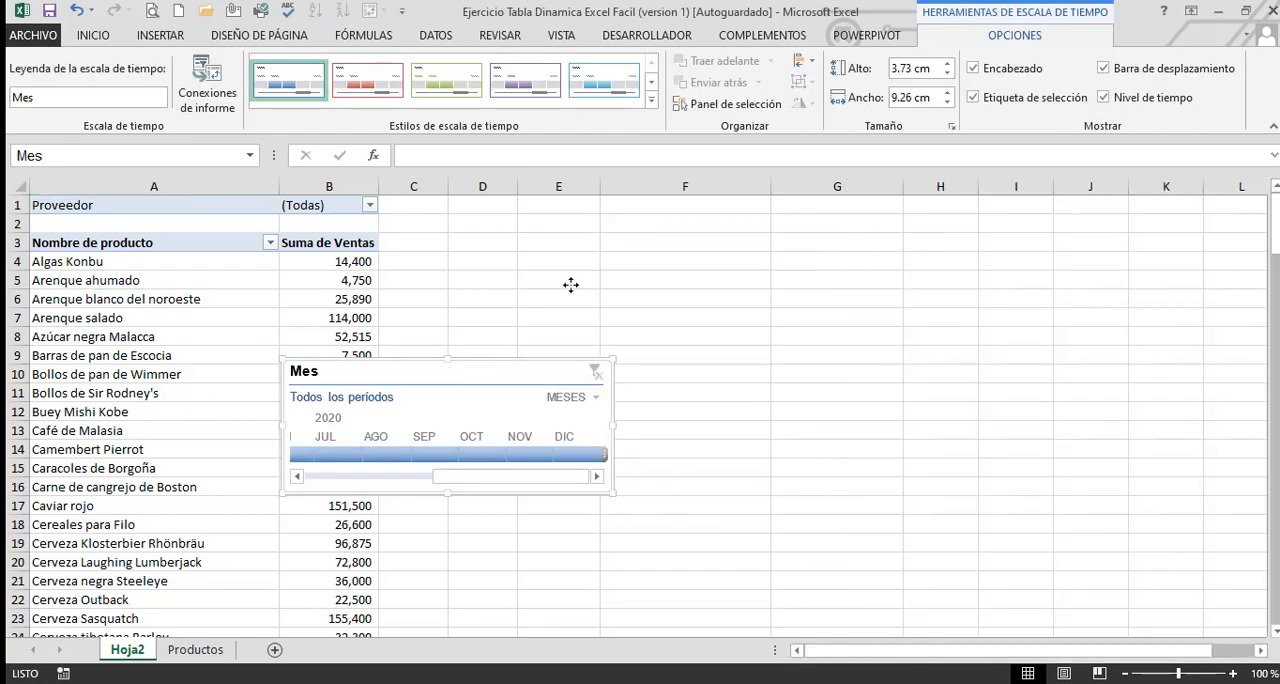
Move the Mes timeline beside the pivot table, widen it to 11.25 cm, and filter it to January 2020
{"action": "left_click_drag", "start_coordinate": [570, 285], "coordinate": [605, 251]}
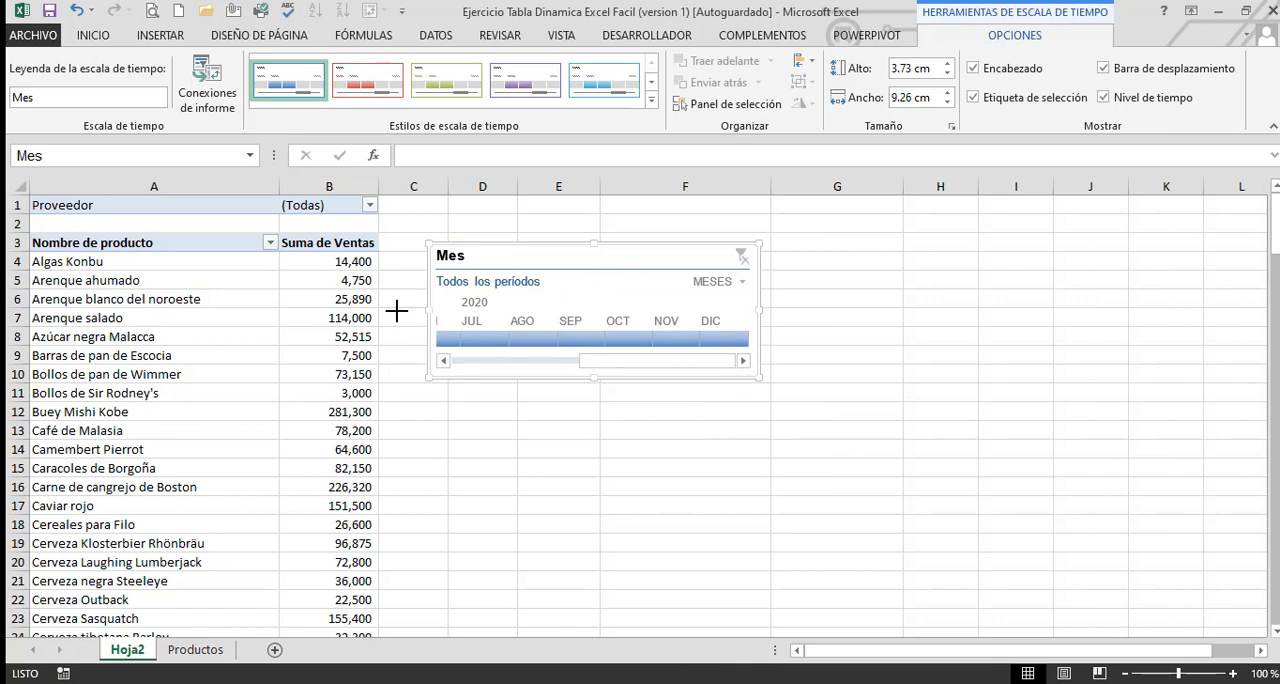
{"action": "left_click_drag", "start_coordinate": [428, 311], "coordinate": [358, 311]}
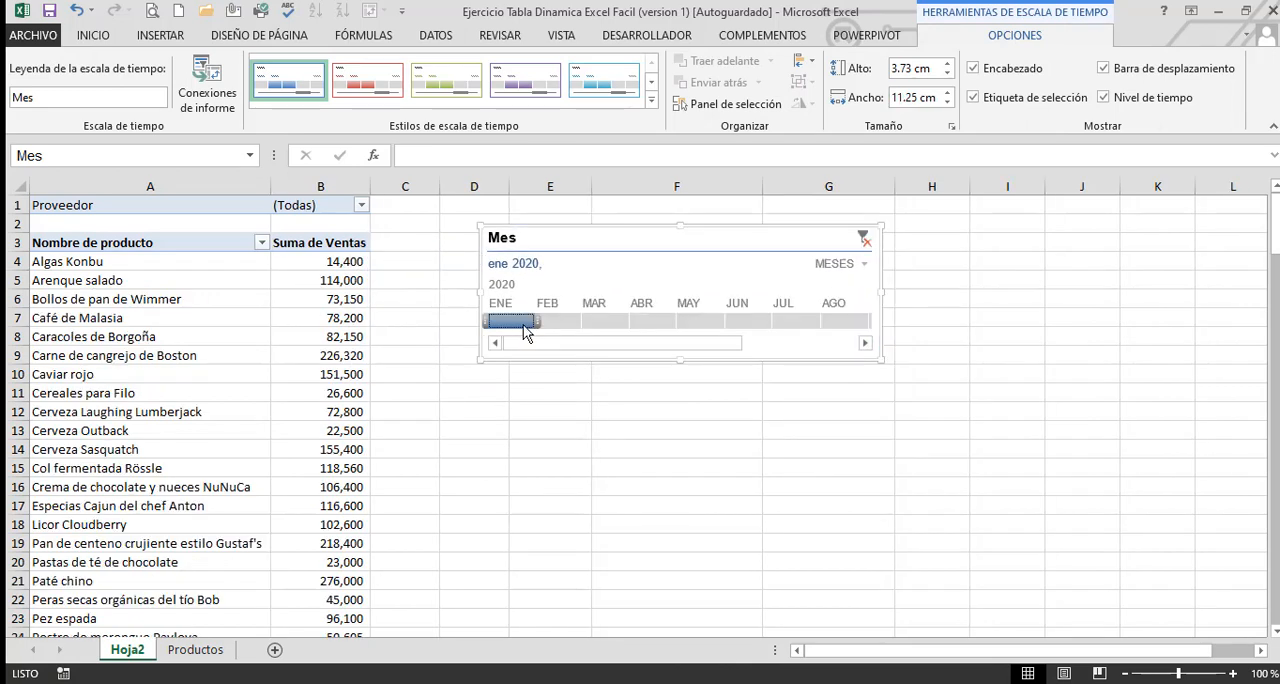
Filter the pivot with the Mes timeline by February, March and January–February 2020 in turn, ending with January through March 2020
{"action": "left_click", "coordinate": [343, 262]}
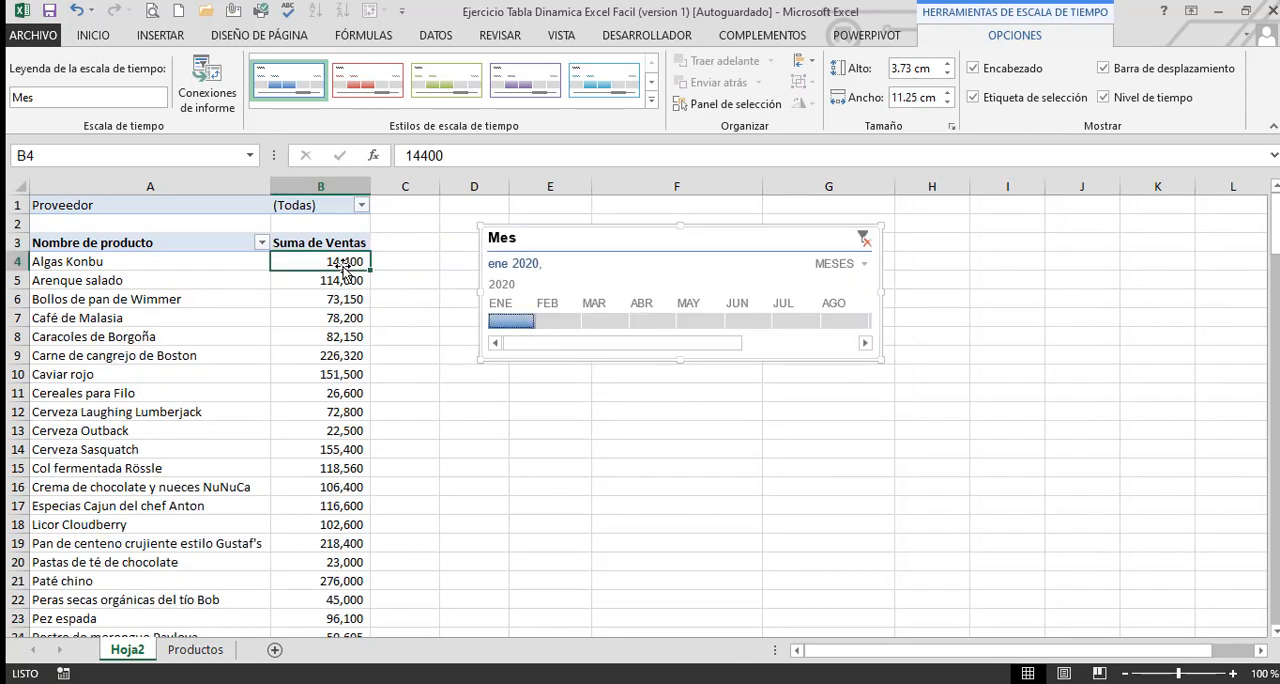
{"action": "scroll", "coordinate": [393, 311], "scroll_direction": "up", "scroll_amount": 2, "text": "ctrl"}
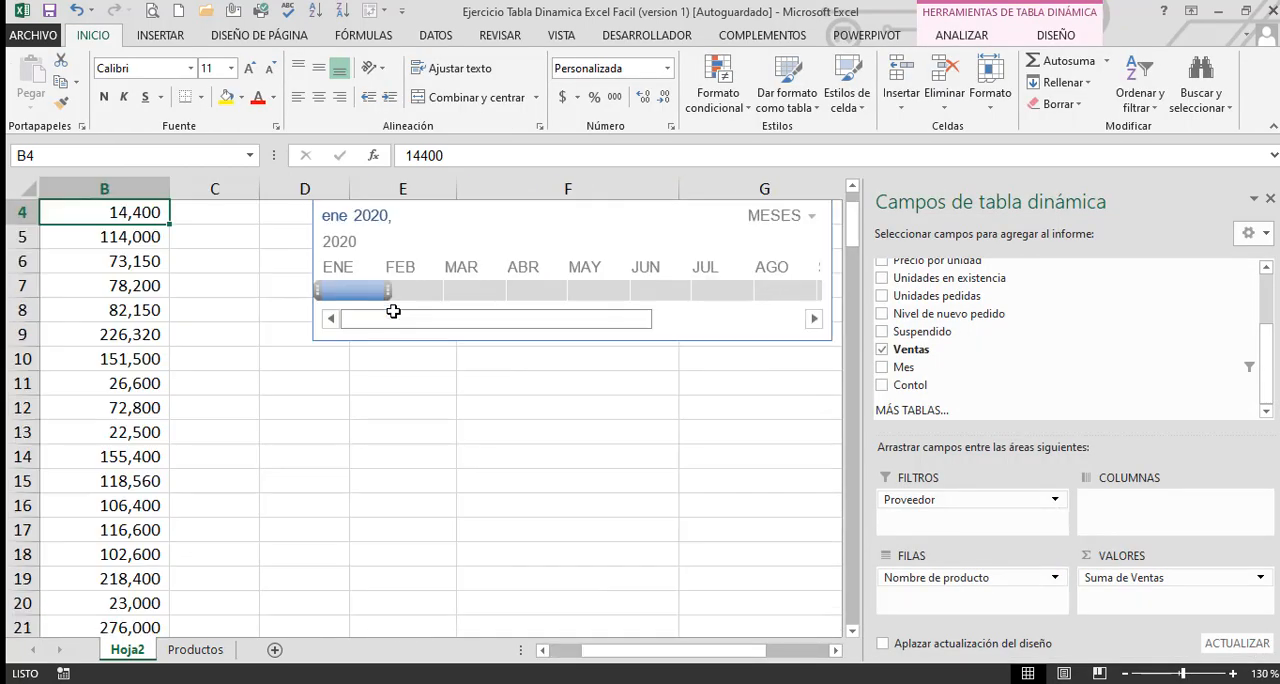
{"action": "left_click_drag", "start_coordinate": [700, 652], "coordinate": [392, 626]}
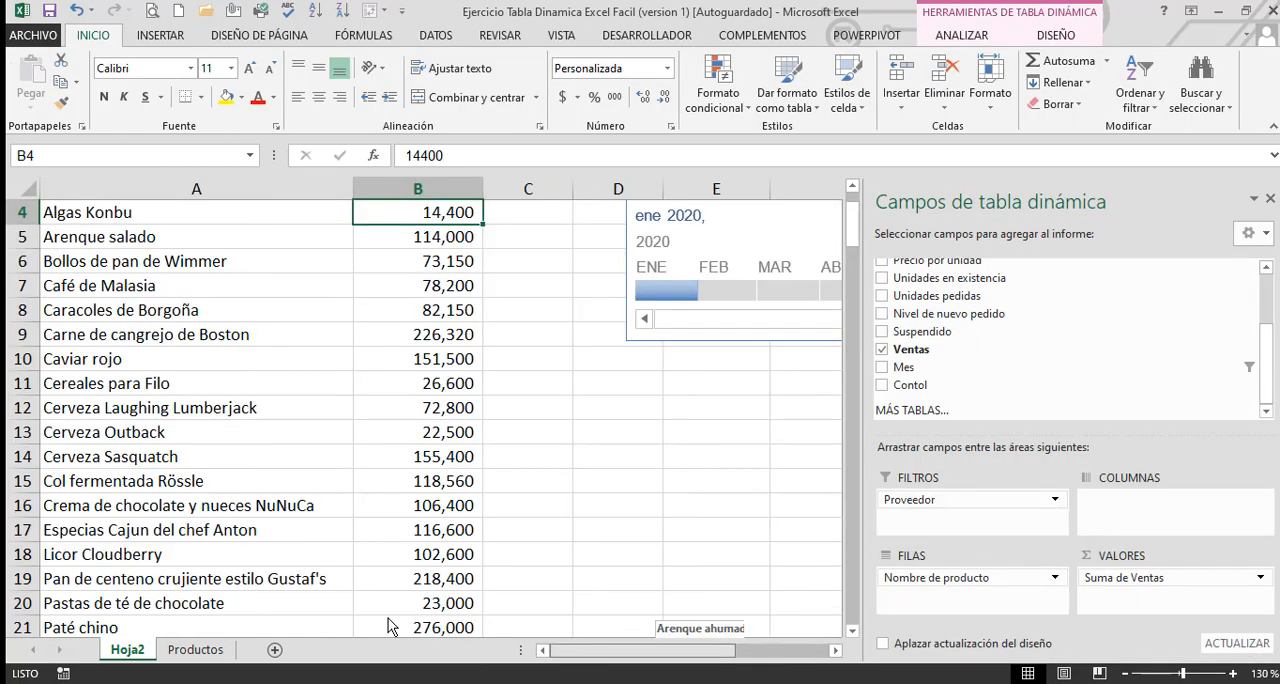
{"action": "scroll", "coordinate": [647, 455], "scroll_direction": "up", "scroll_amount": 1}
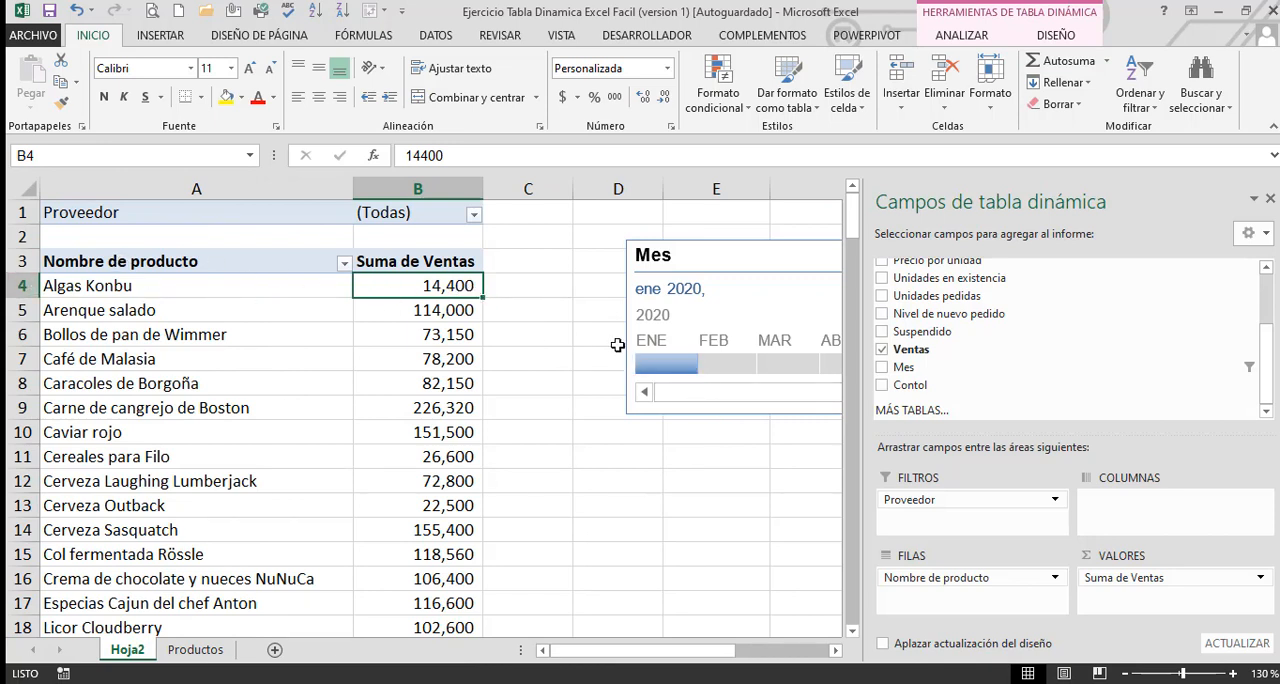
{"action": "left_click", "coordinate": [722, 366]}
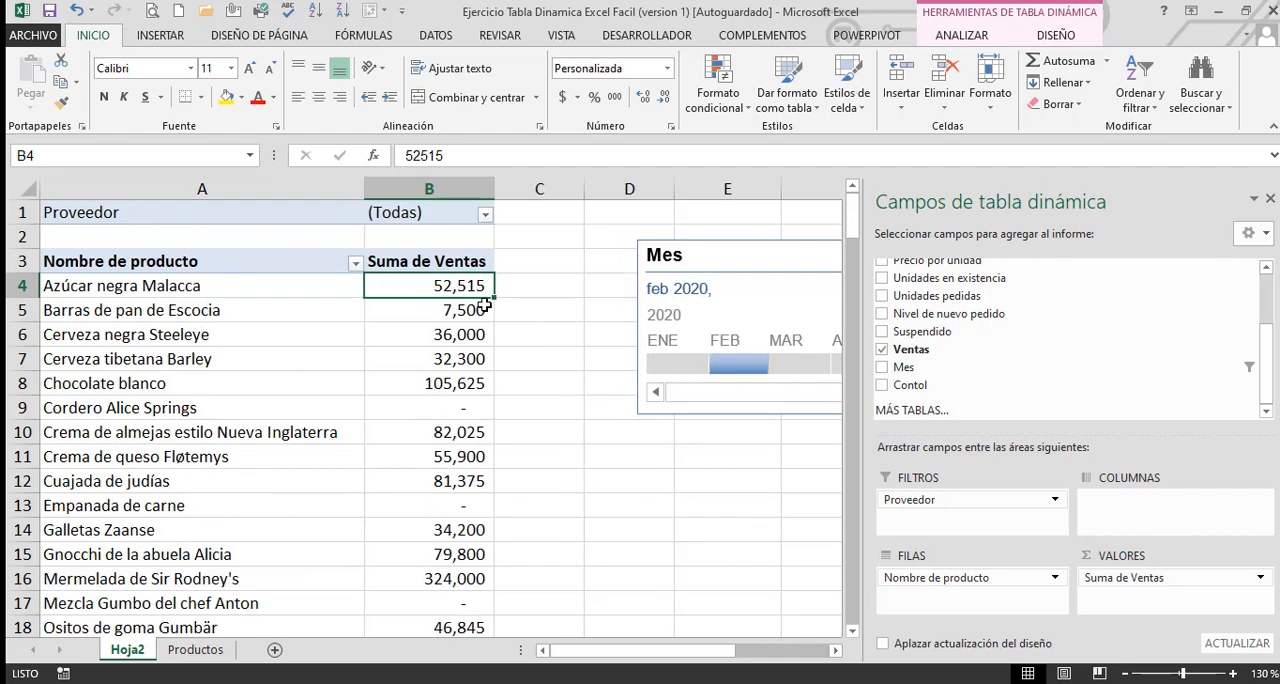
{"action": "left_click", "coordinate": [790, 367]}
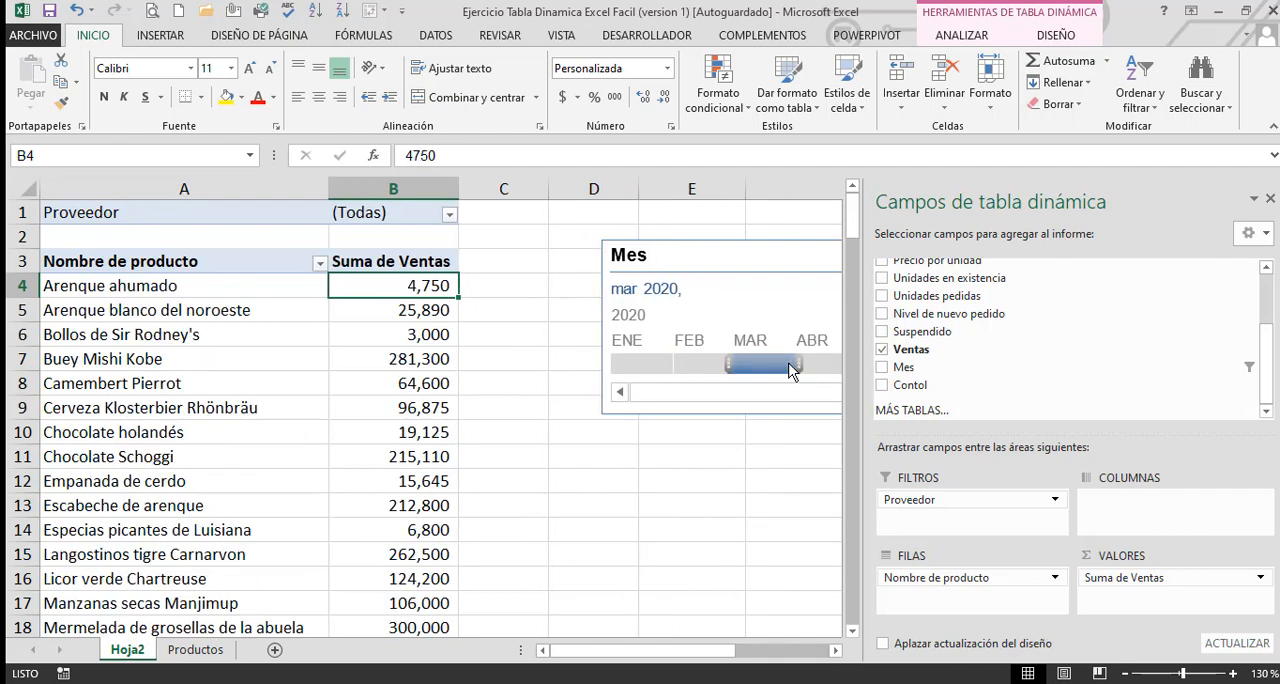
{"action": "left_click_drag", "start_coordinate": [646, 362], "coordinate": [689, 370]}
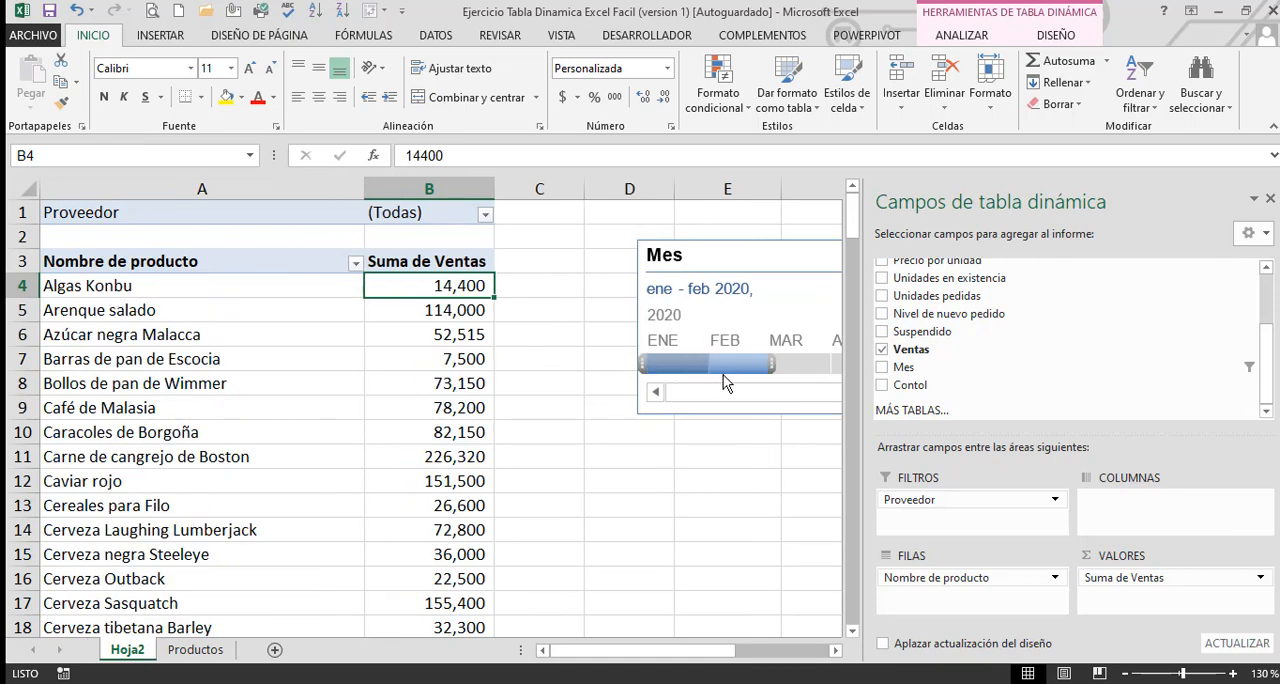
{"action": "left_click_drag", "start_coordinate": [775, 364], "coordinate": [822, 365]}
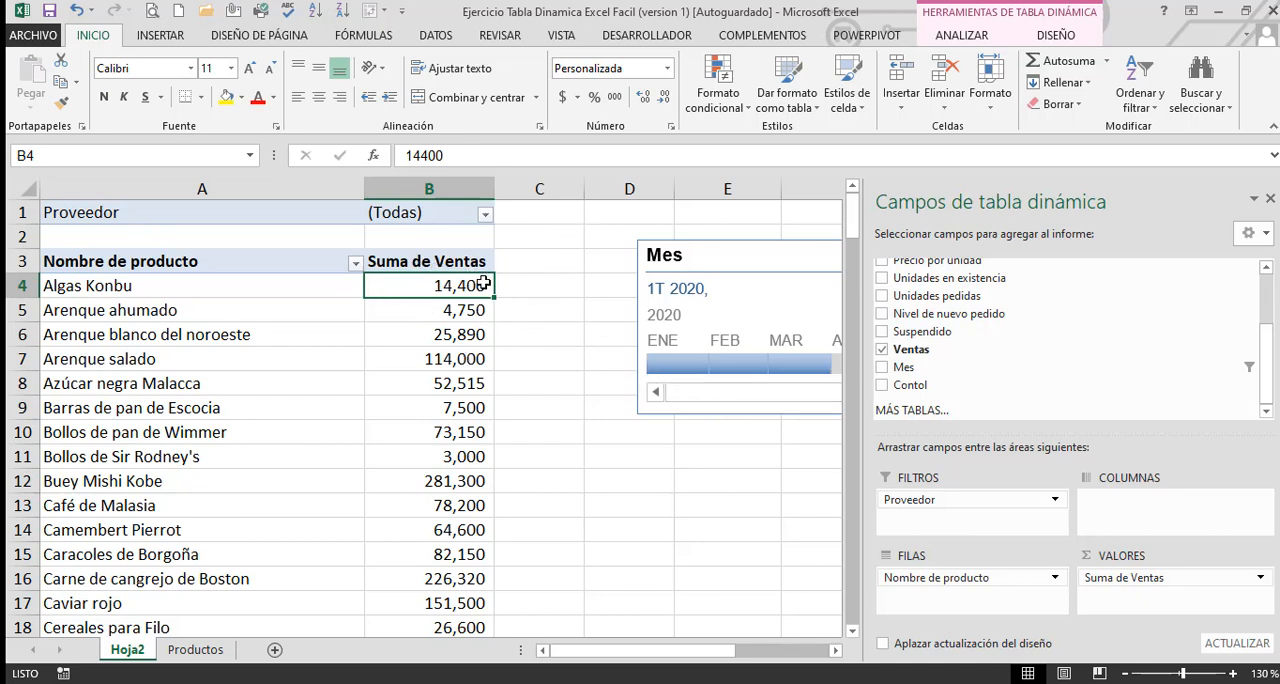
Move the Mes timeline down to start at about row 9, and insert a slicer for the Suspendido field
{"action": "left_click_drag", "start_coordinate": [703, 262], "coordinate": [614, 352]}
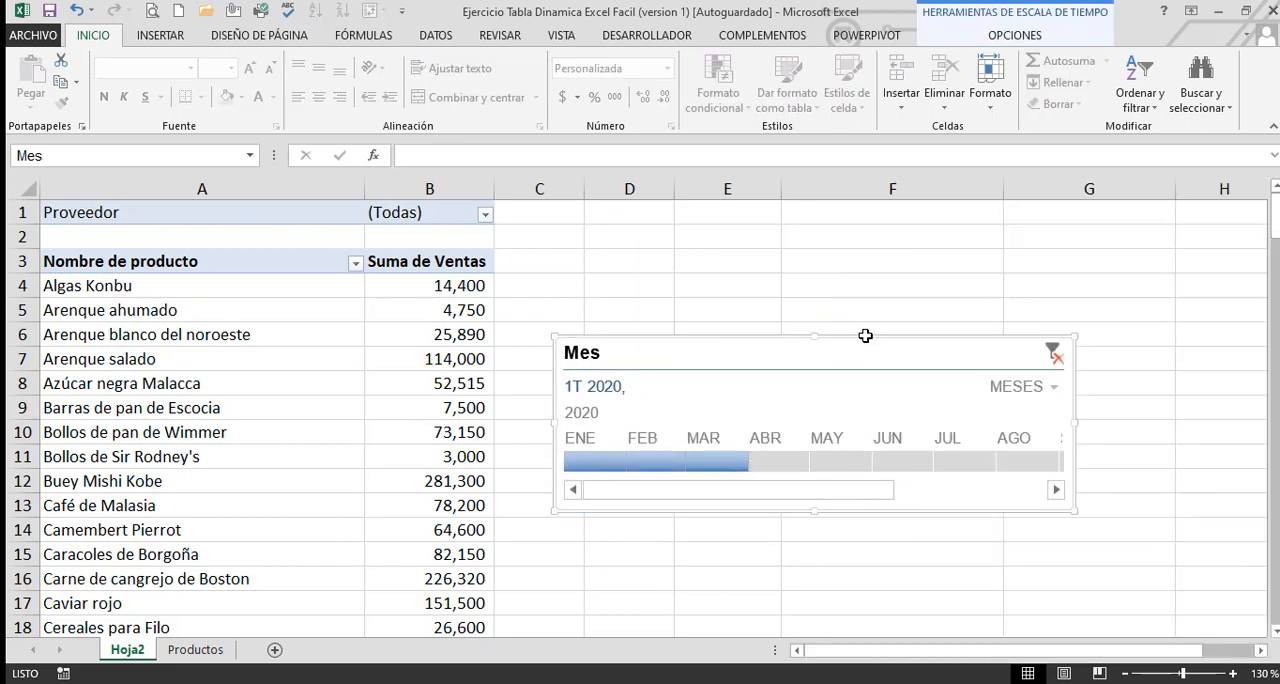
{"action": "left_click_drag", "start_coordinate": [865, 336], "coordinate": [861, 400]}
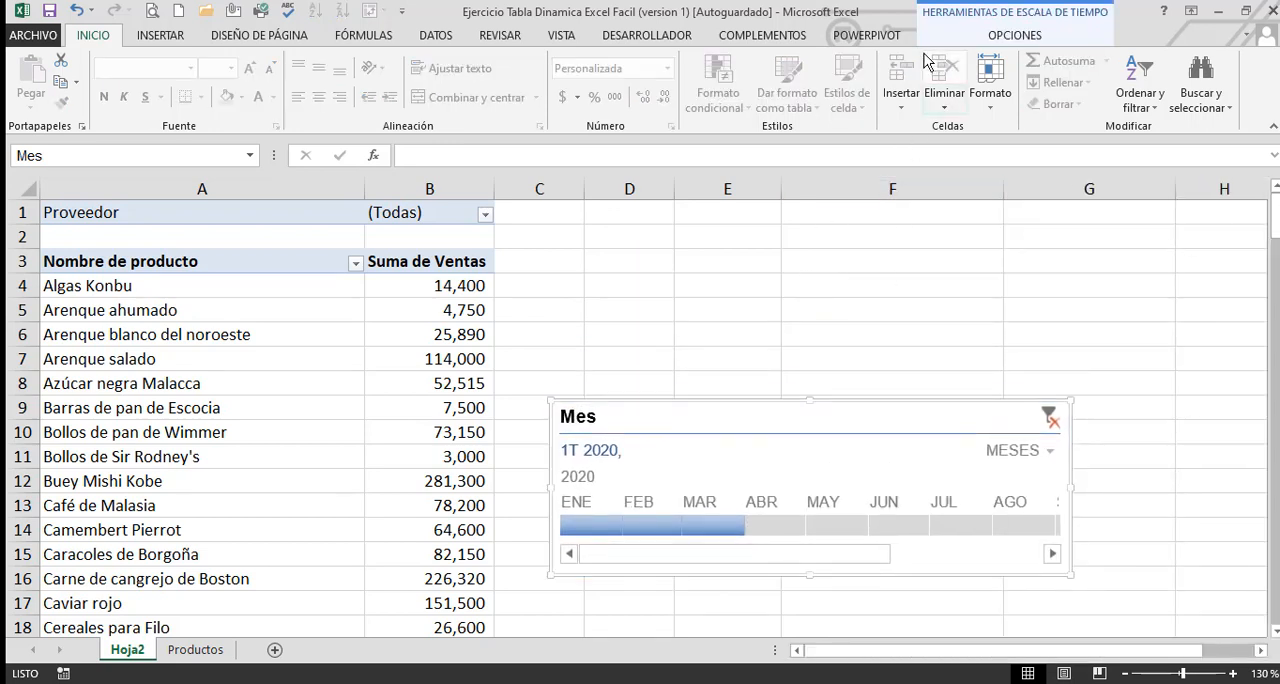
{"action": "left_click", "coordinate": [330, 359]}
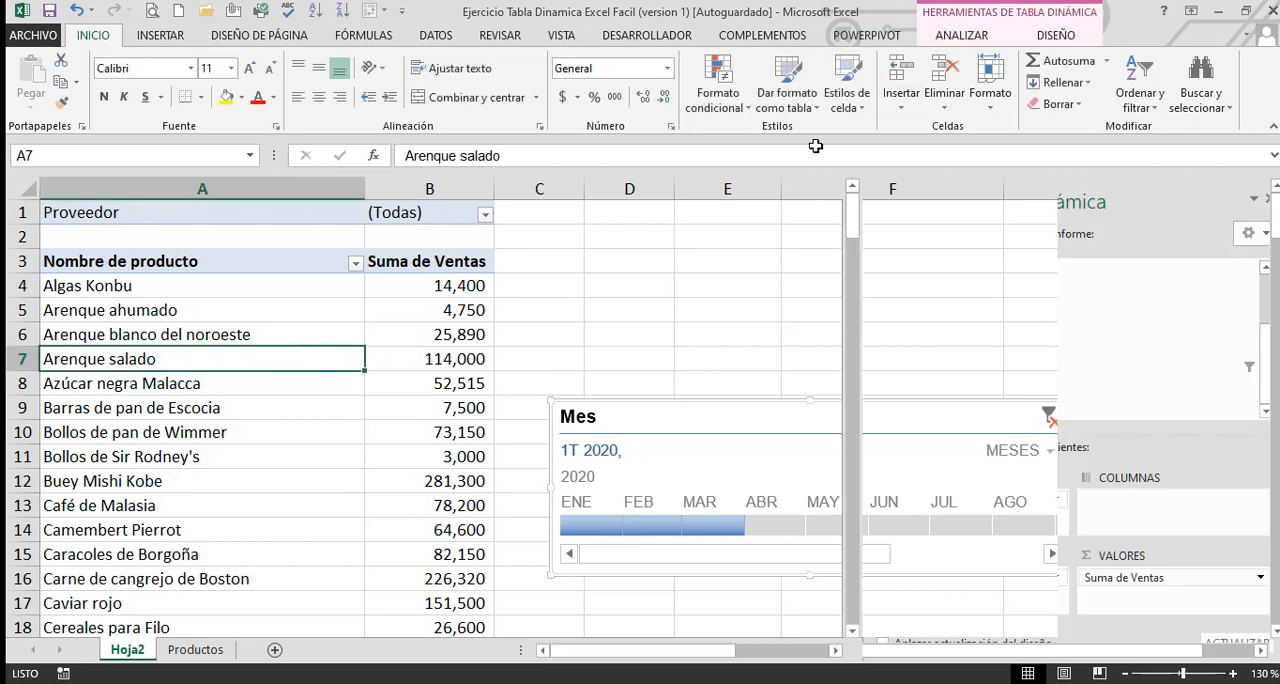
{"action": "left_click", "coordinate": [977, 31]}
{"action": "left_click", "coordinate": [977, 31]}
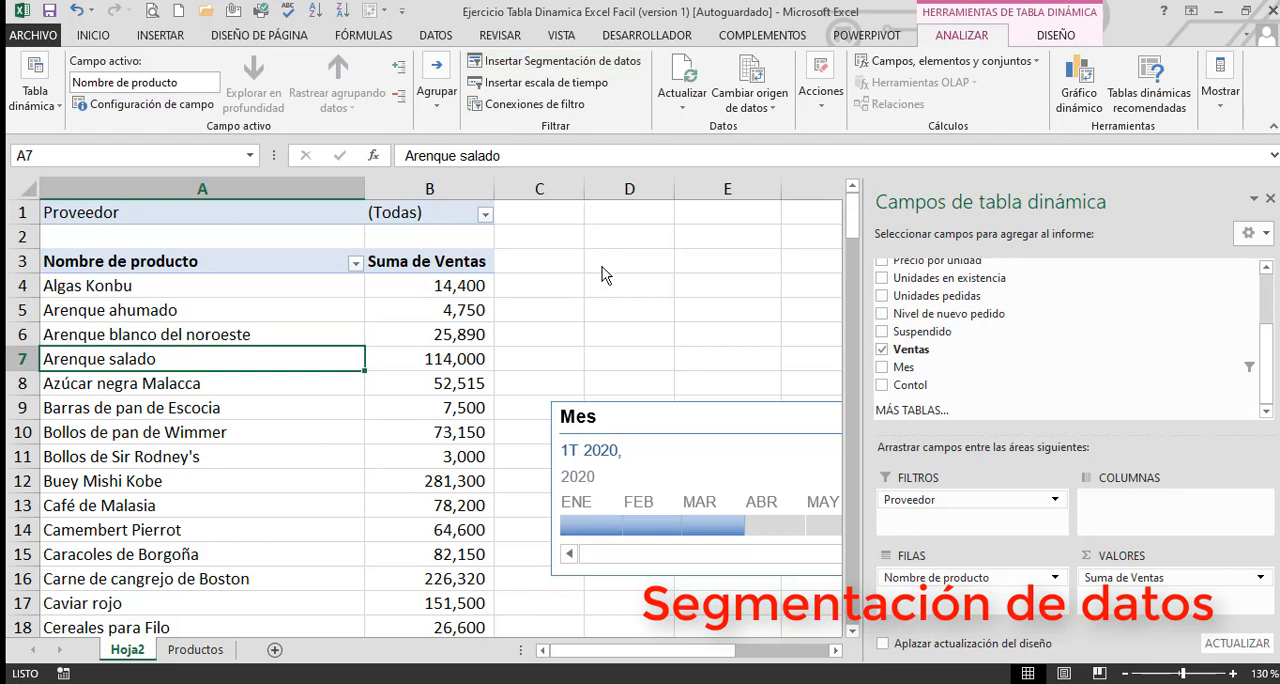
{"action": "left_click", "coordinate": [539, 68]}
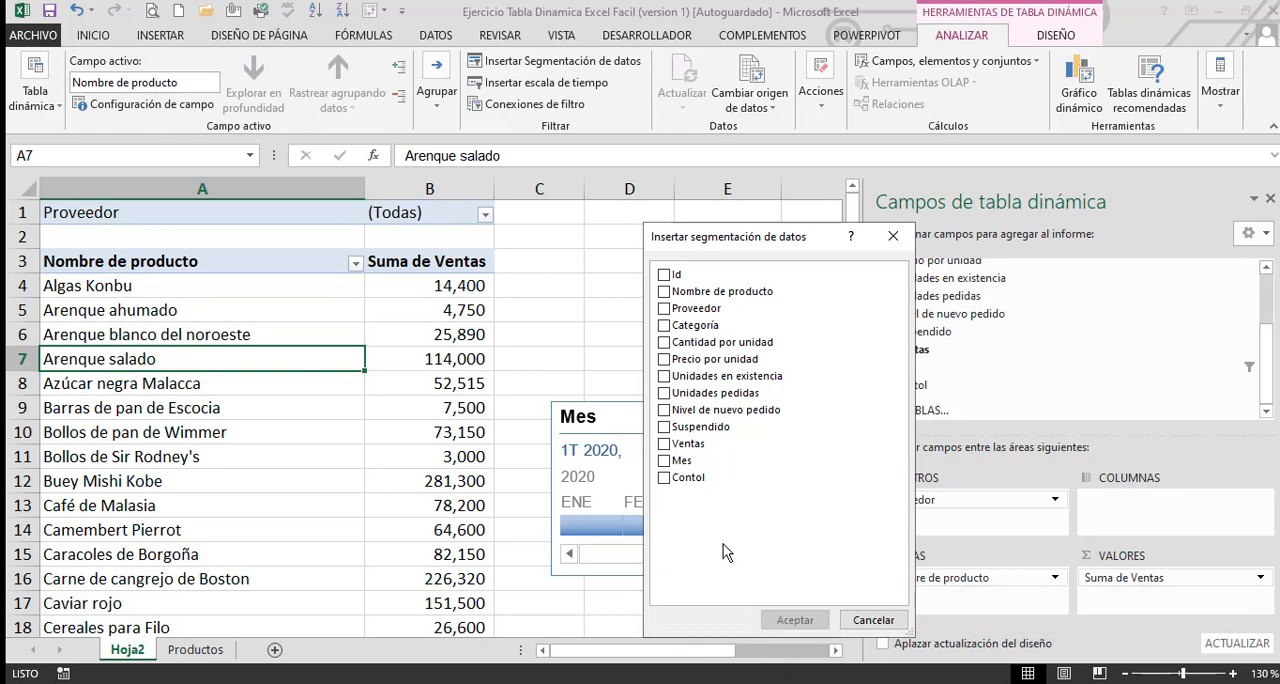
{"action": "left_click", "coordinate": [664, 429]}
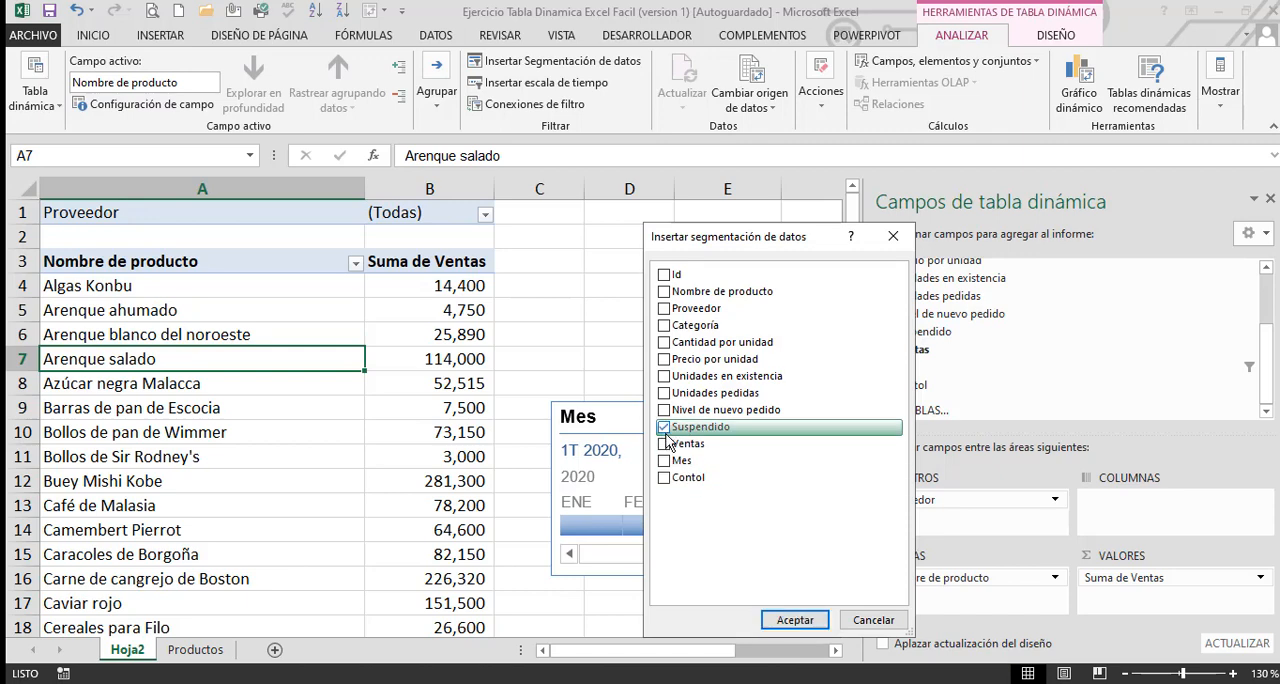
{"action": "left_click", "coordinate": [795, 620]}
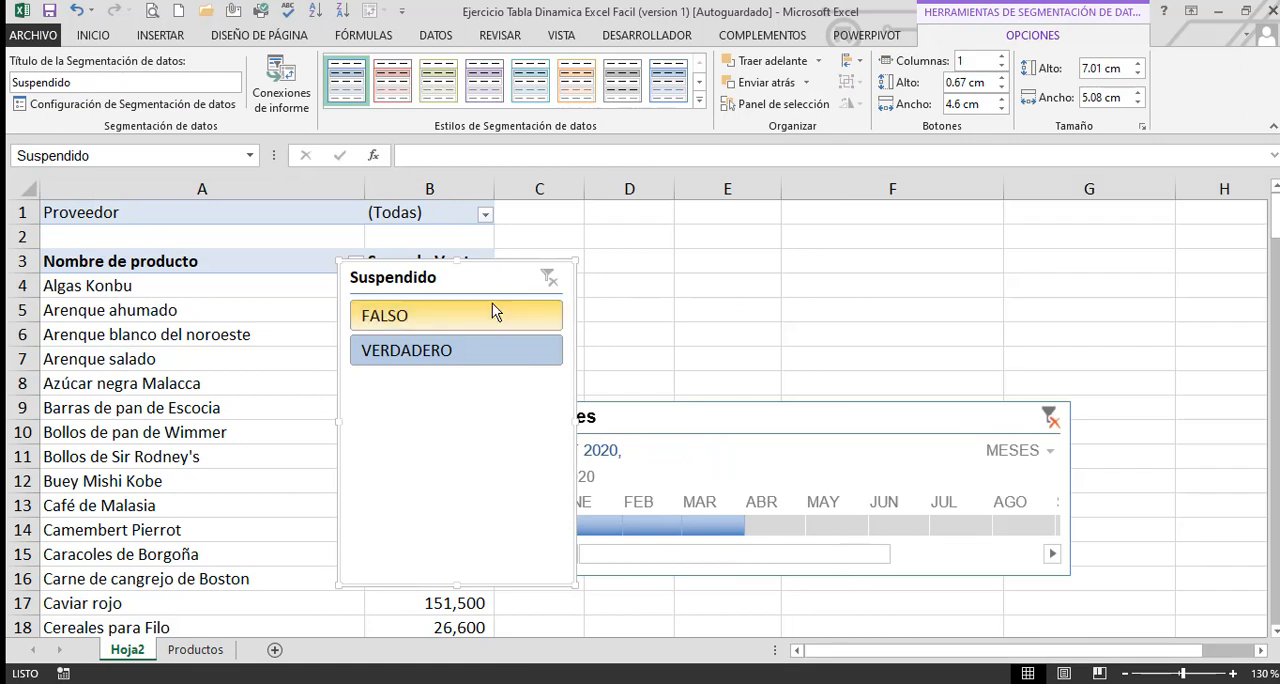
Move the Suspendido slicer above the Mes timeline and shrink it to fit between rows 3 and 8
{"action": "left_click_drag", "start_coordinate": [523, 277], "coordinate": [694, 254]}
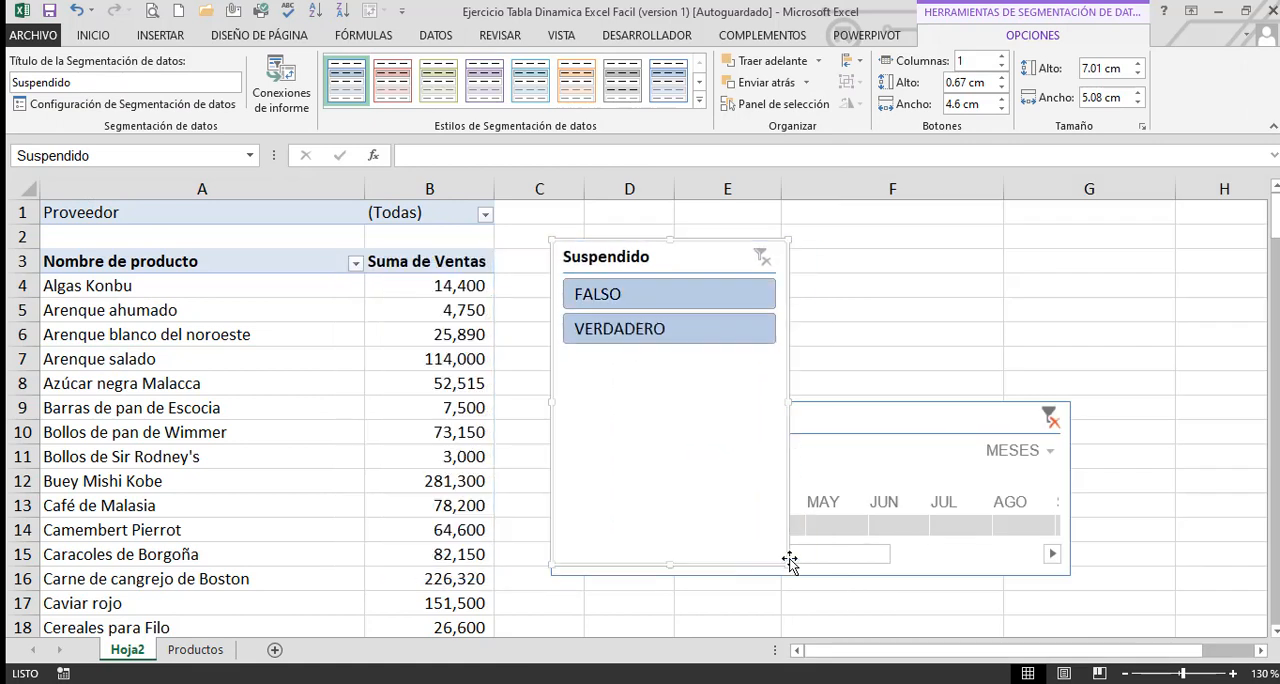
{"action": "left_click_drag", "start_coordinate": [788, 564], "coordinate": [758, 387]}
{"action": "left_click", "coordinate": [857, 360]}
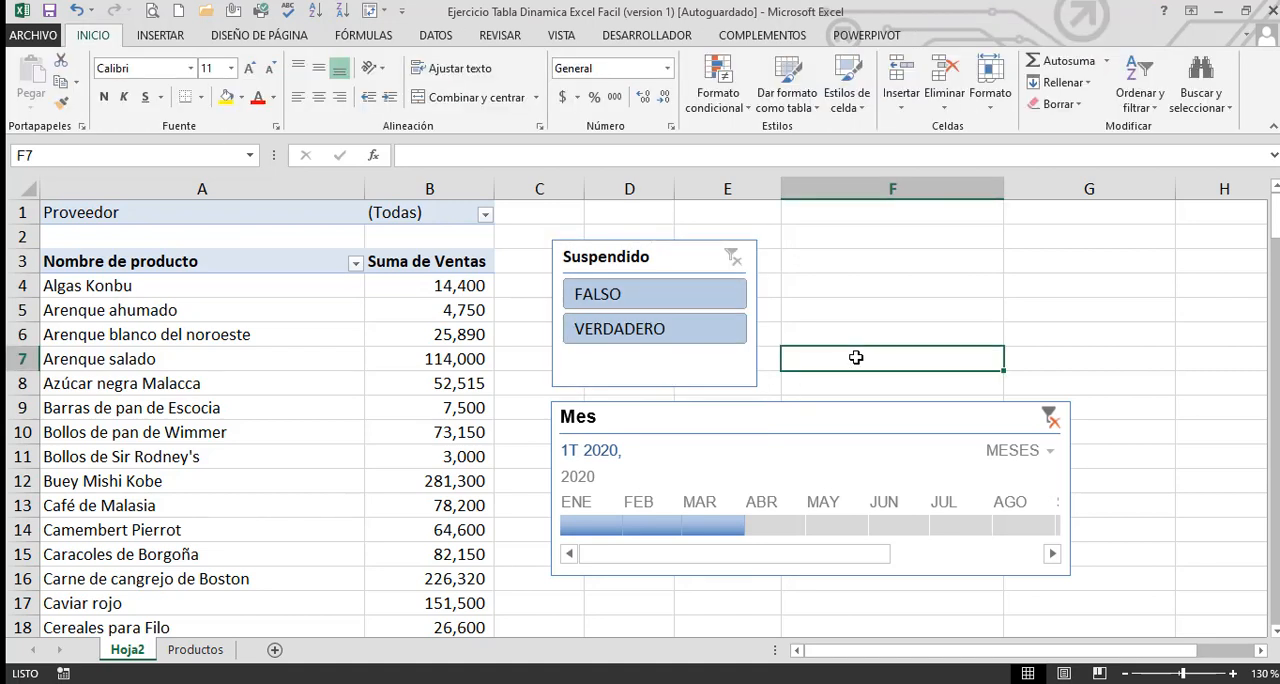
Filter the pivot table to VERDADERO in the Suspendido slicer and to January 2020 in the Mes timeline
{"action": "left_click", "coordinate": [628, 334]}
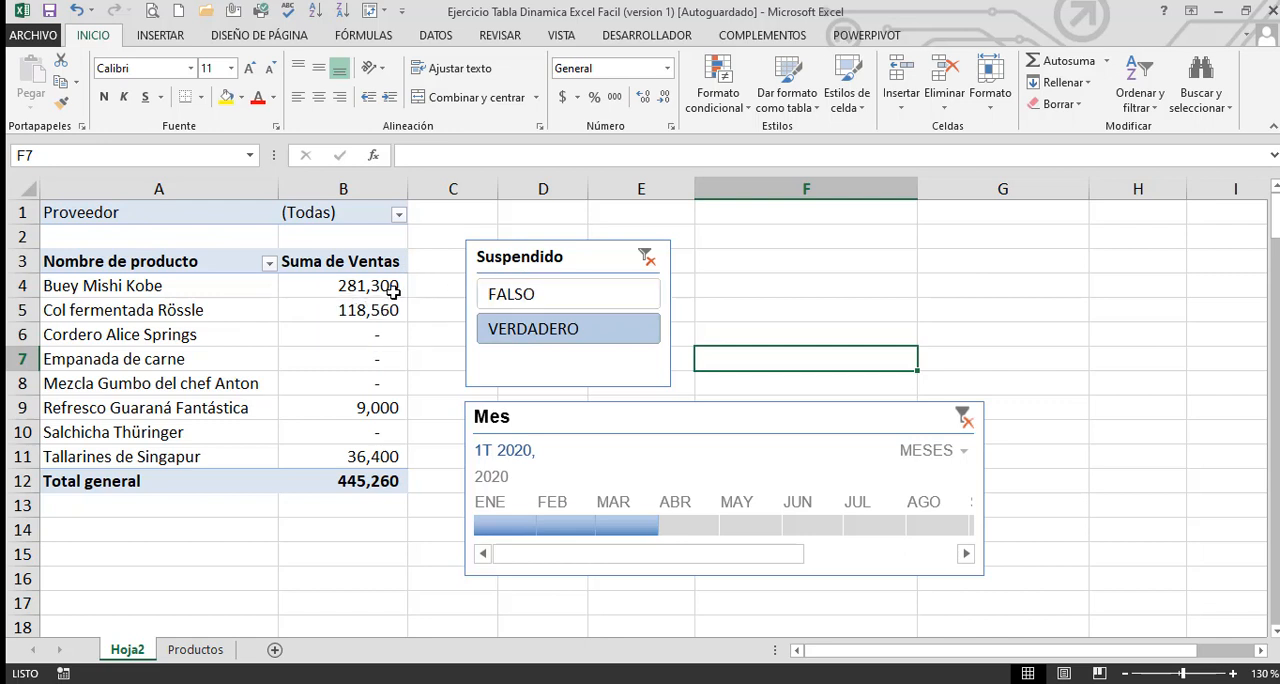
{"action": "left_click_drag", "start_coordinate": [164, 289], "coordinate": [169, 448]}
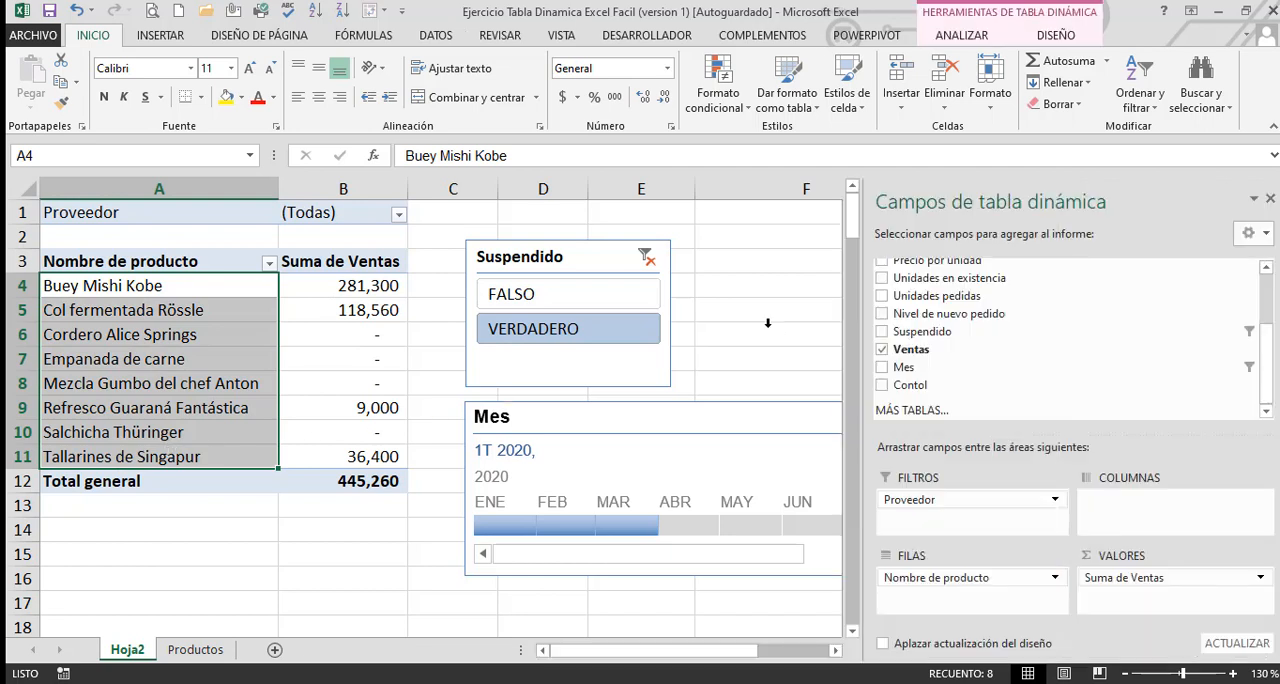
{"action": "left_click", "coordinate": [352, 285]}
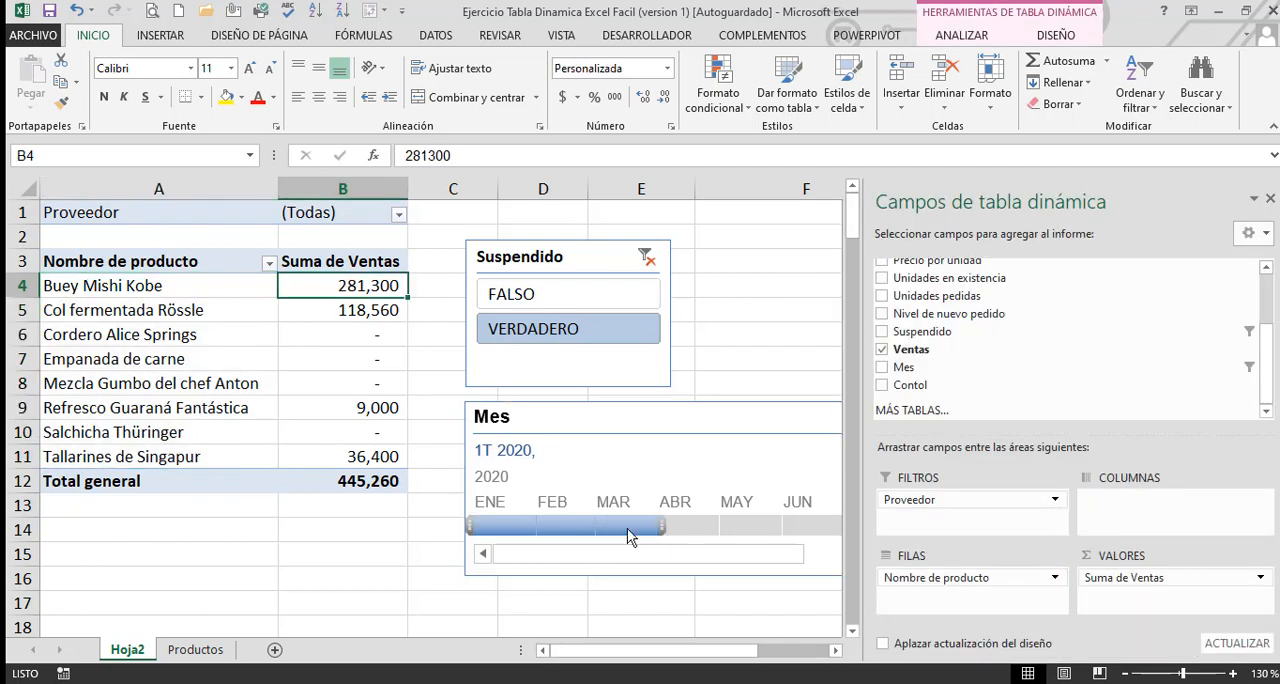
{"action": "left_click_drag", "start_coordinate": [662, 528], "coordinate": [530, 536]}
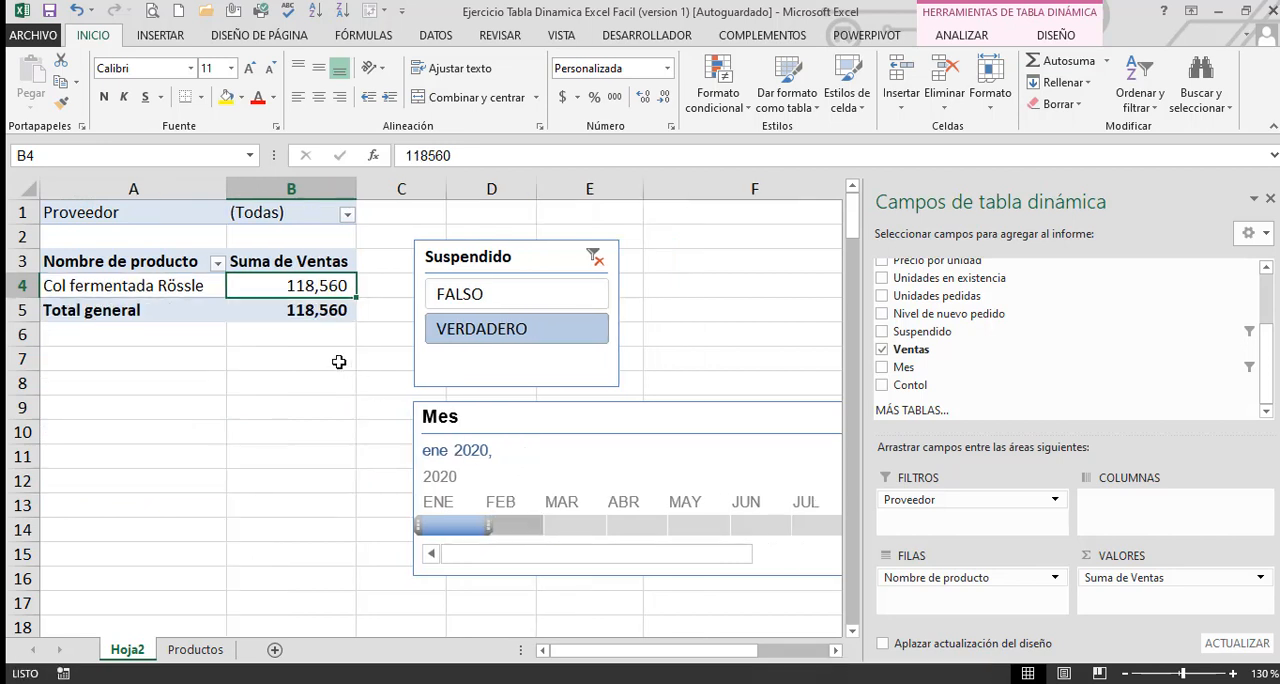
{"action": "mouse_move", "coordinate": [307, 287]}
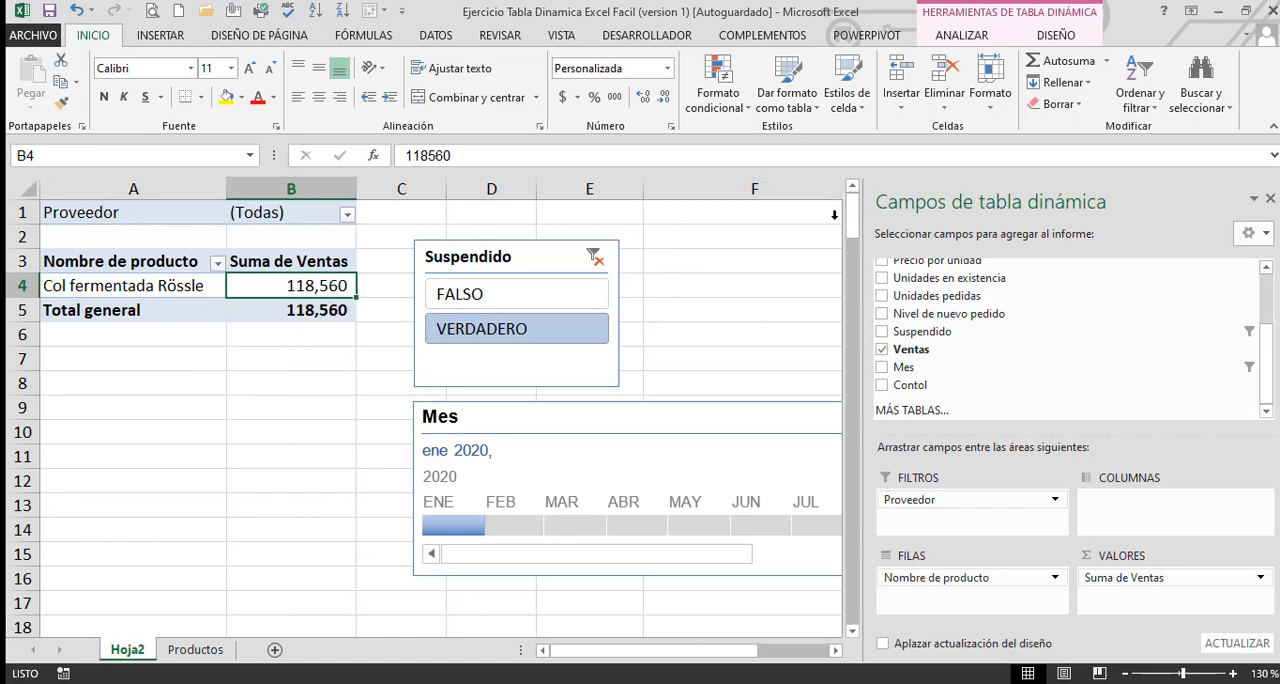
Insert a slicer for the Categoría field and arrange it between the Suspendido slicer and the Mes timeline
{"action": "left_click", "coordinate": [968, 38]}
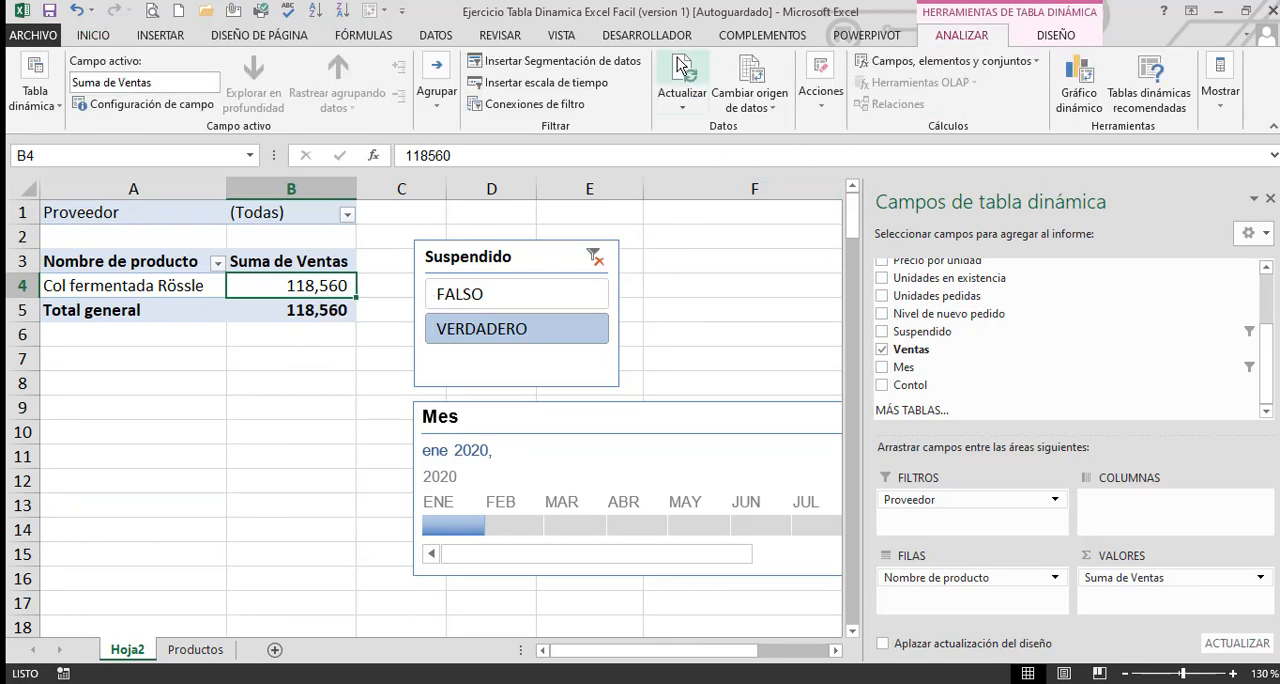
{"action": "left_click", "coordinate": [597, 63]}
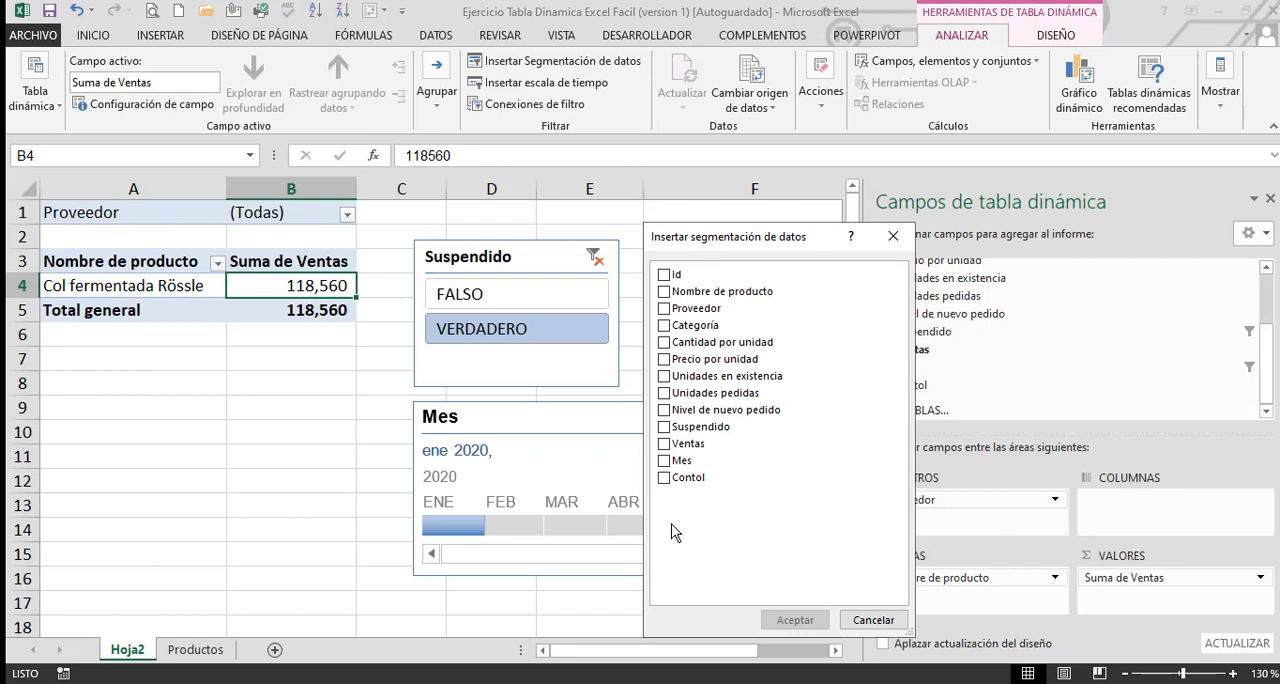
{"action": "left_click", "coordinate": [665, 327]}
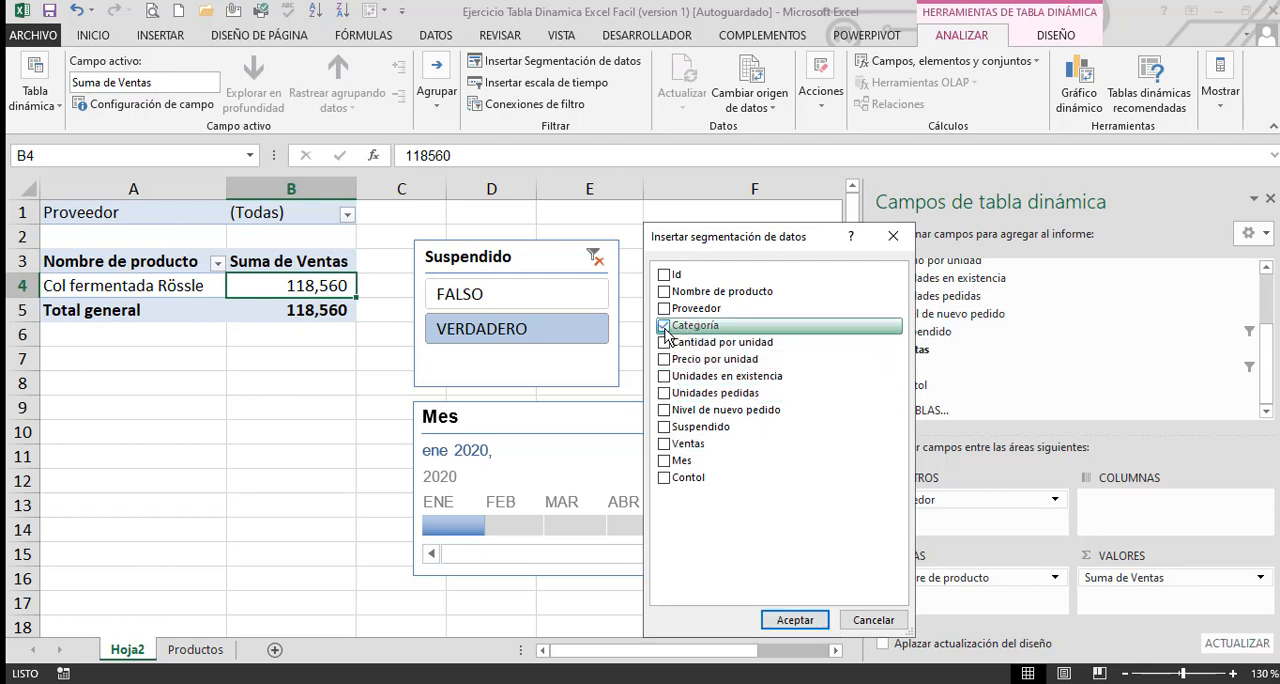
{"action": "left_click", "coordinate": [788, 620]}
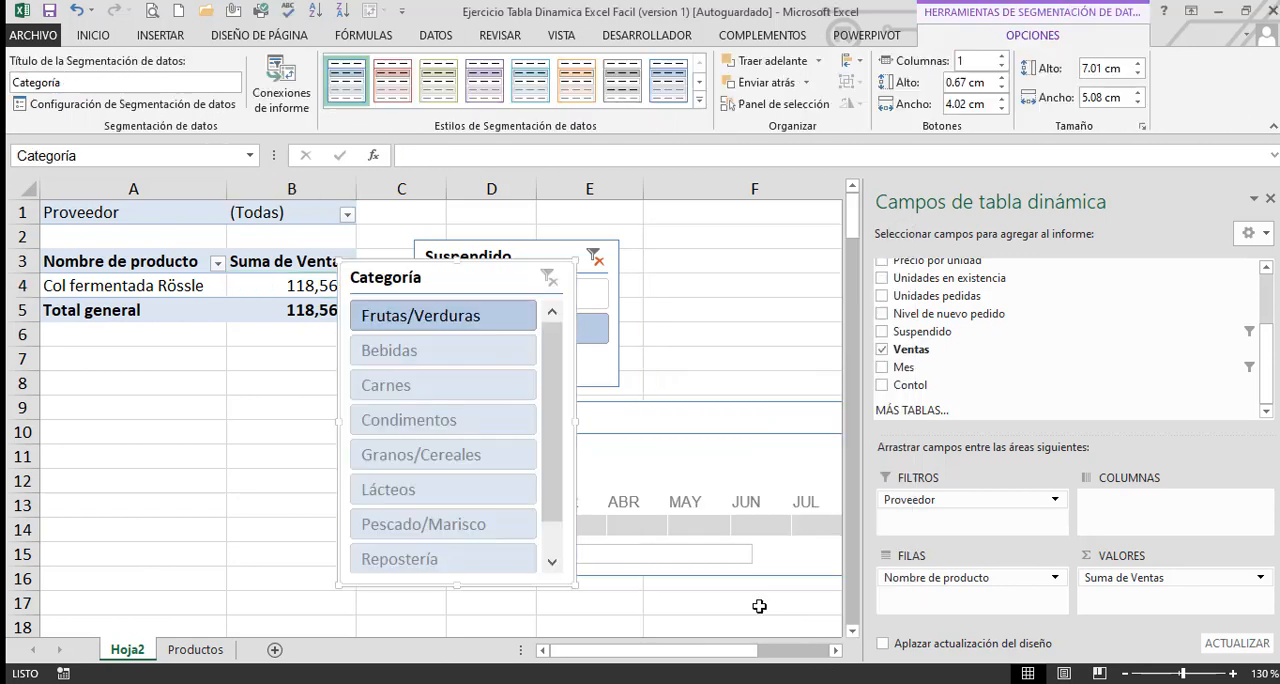
{"action": "left_click_drag", "start_coordinate": [494, 307], "coordinate": [686, 256]}
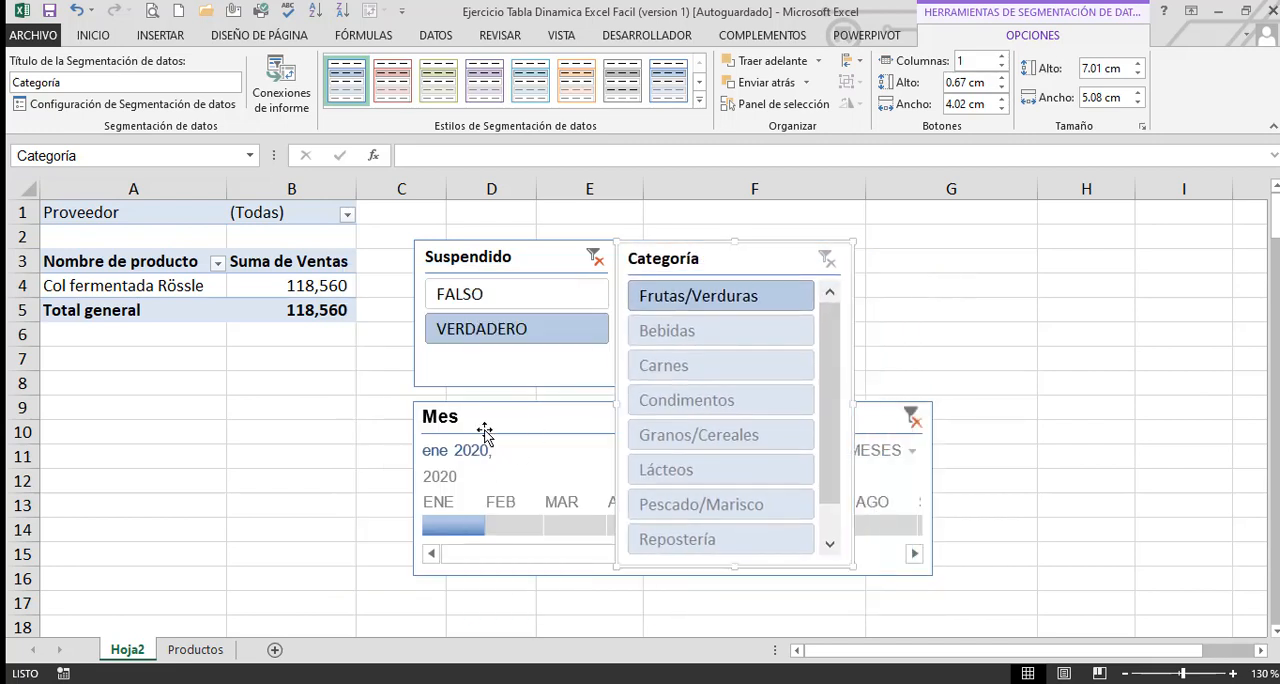
{"action": "left_click_drag", "start_coordinate": [484, 430], "coordinate": [920, 264]}
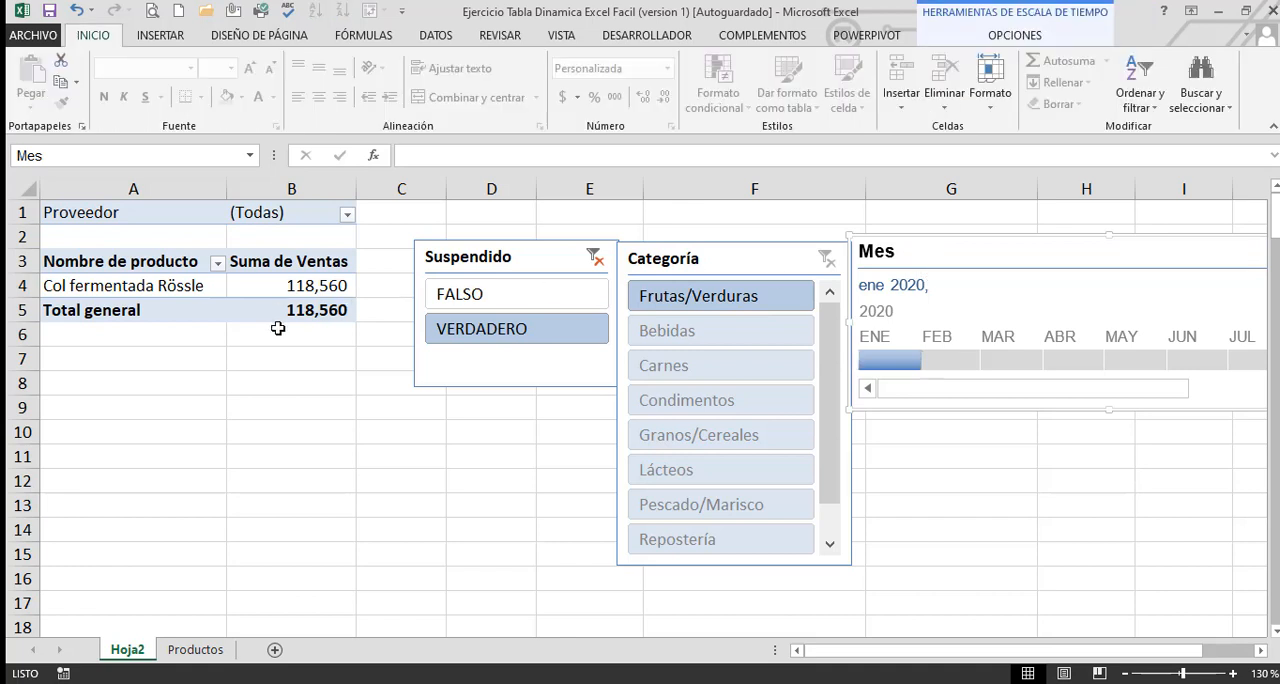
Clear the Suspendido filter, then filter the pivot table to Bebidas and January through March 2020
{"action": "left_click", "coordinate": [597, 262]}
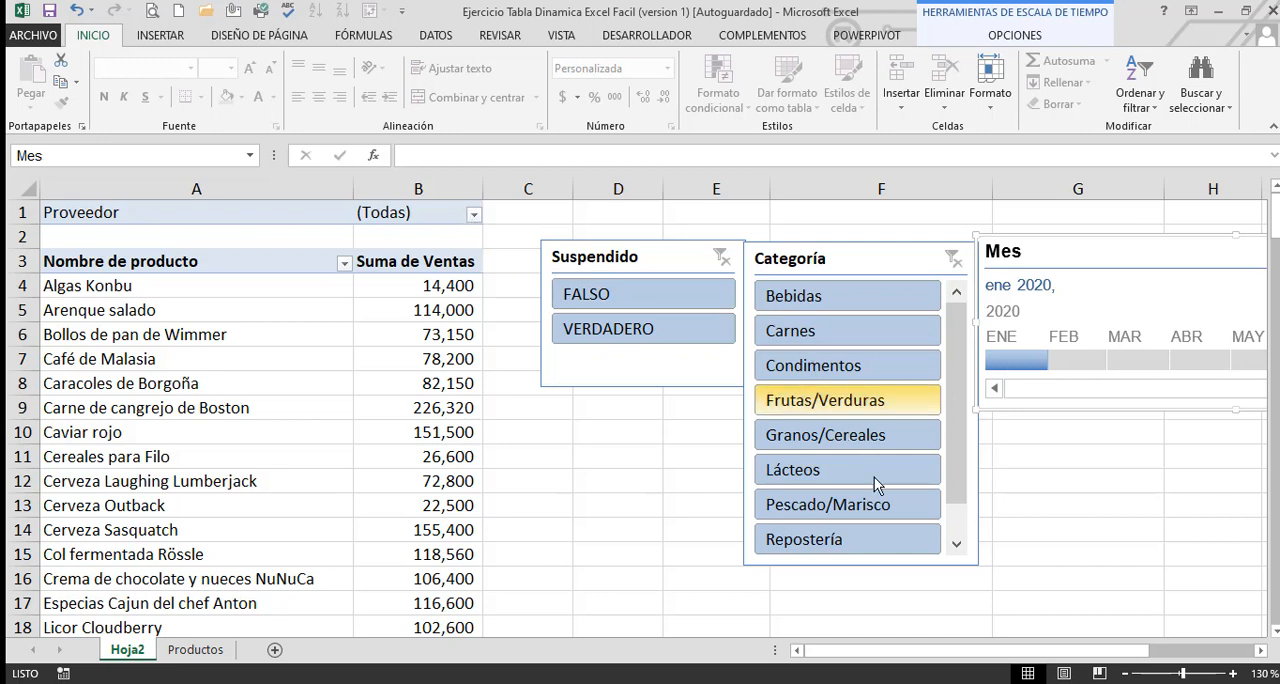
{"action": "left_click", "coordinate": [822, 304]}
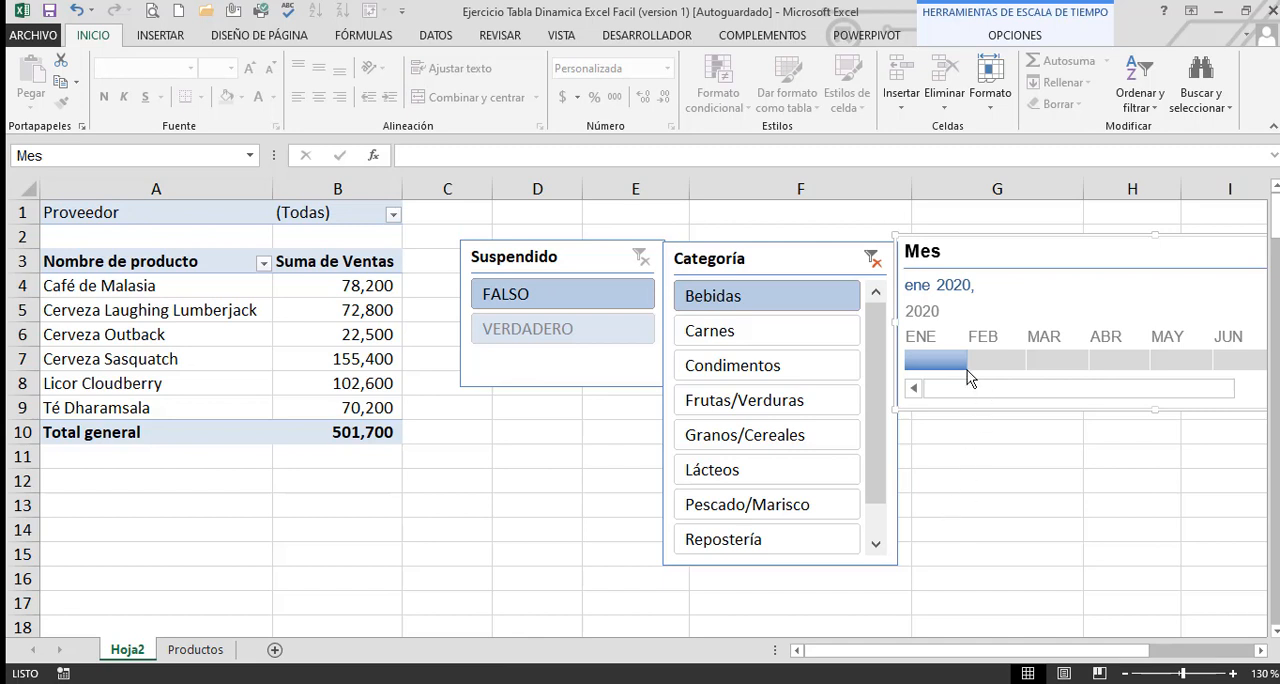
{"action": "left_click_drag", "start_coordinate": [976, 364], "coordinate": [1095, 367]}
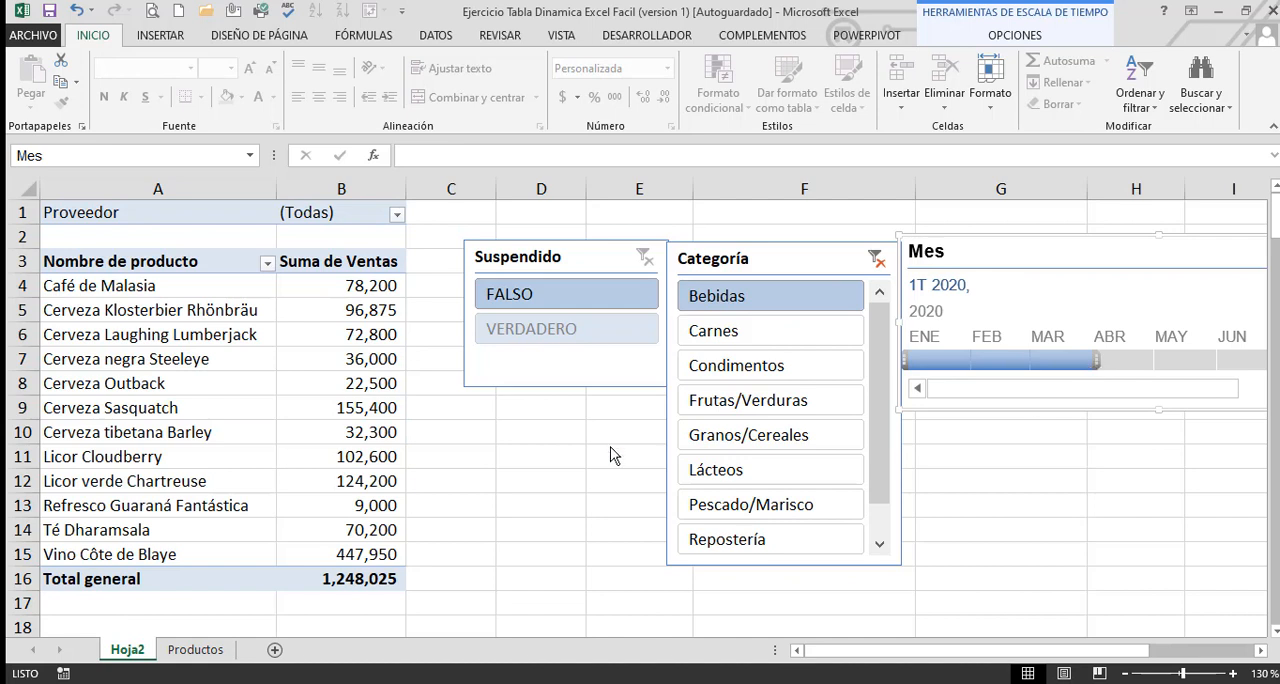
Narrow the Mes timeline to about four visible months and place it directly beside the Categoría slicer
{"action": "left_click_drag", "start_coordinate": [986, 251], "coordinate": [130, 461]}
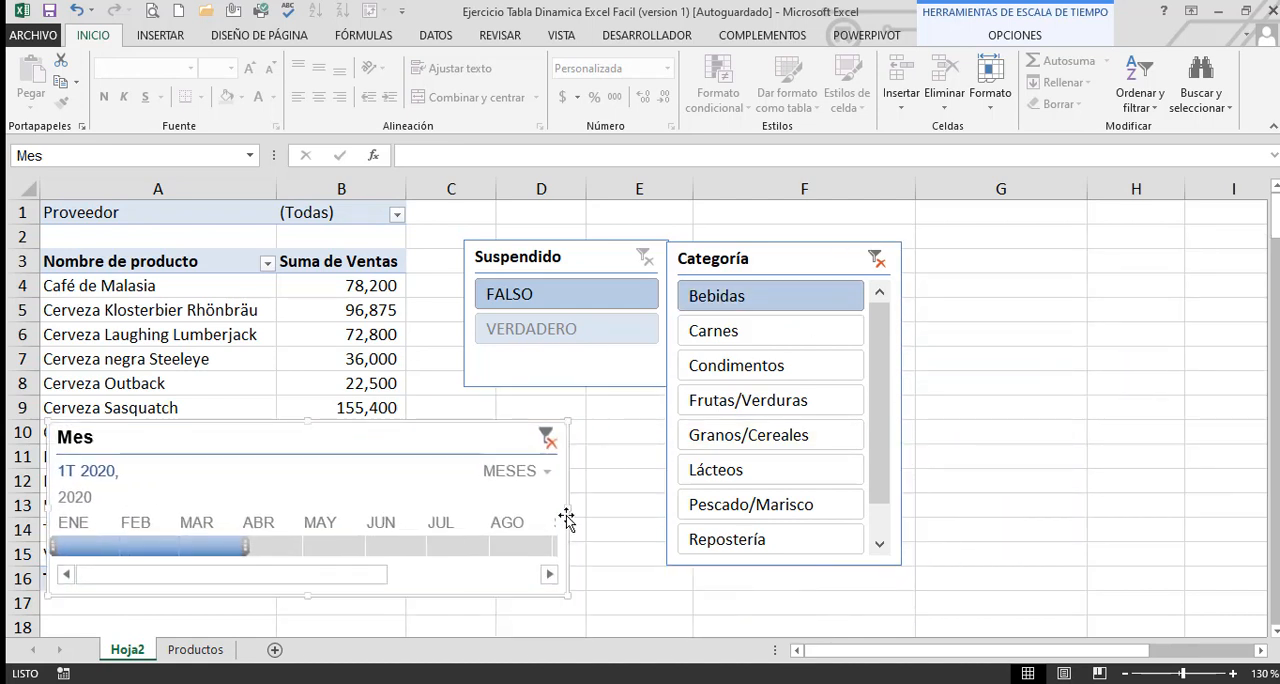
{"action": "left_click_drag", "start_coordinate": [568, 509], "coordinate": [262, 510]}
{"action": "left_click_drag", "start_coordinate": [172, 441], "coordinate": [1030, 260]}
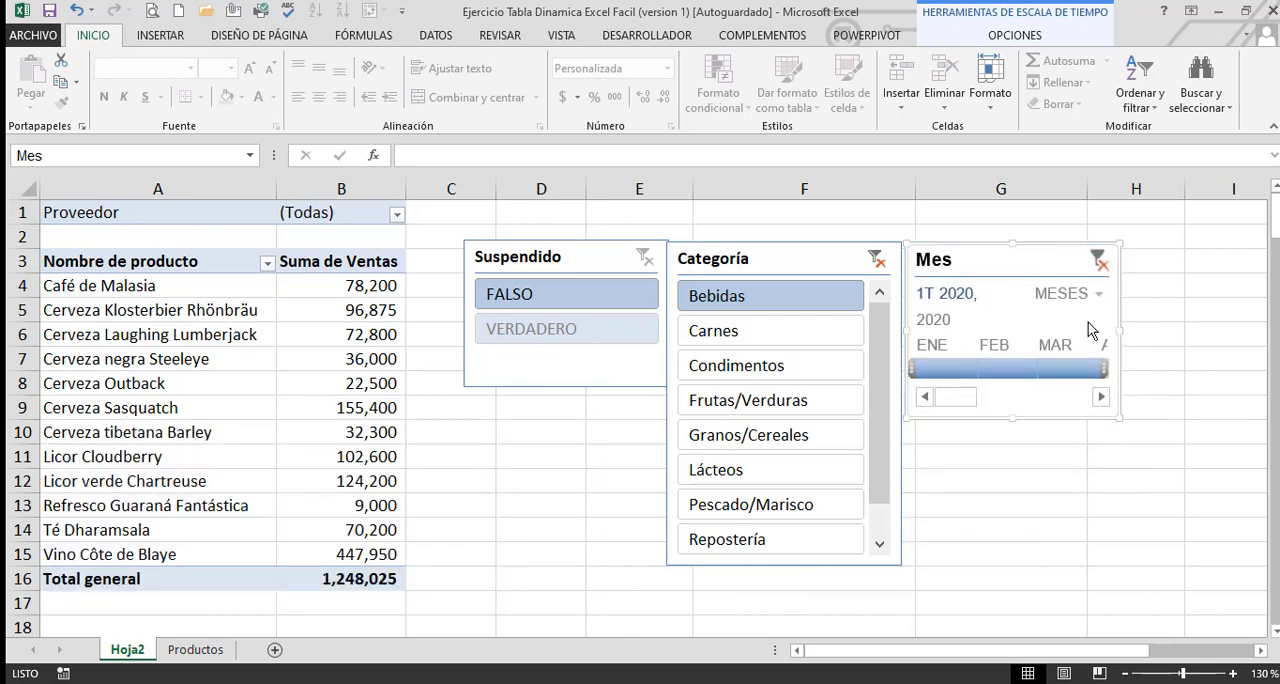
{"action": "left_click_drag", "start_coordinate": [1122, 332], "coordinate": [1141, 332]}
{"action": "left_click", "coordinate": [1181, 356]}
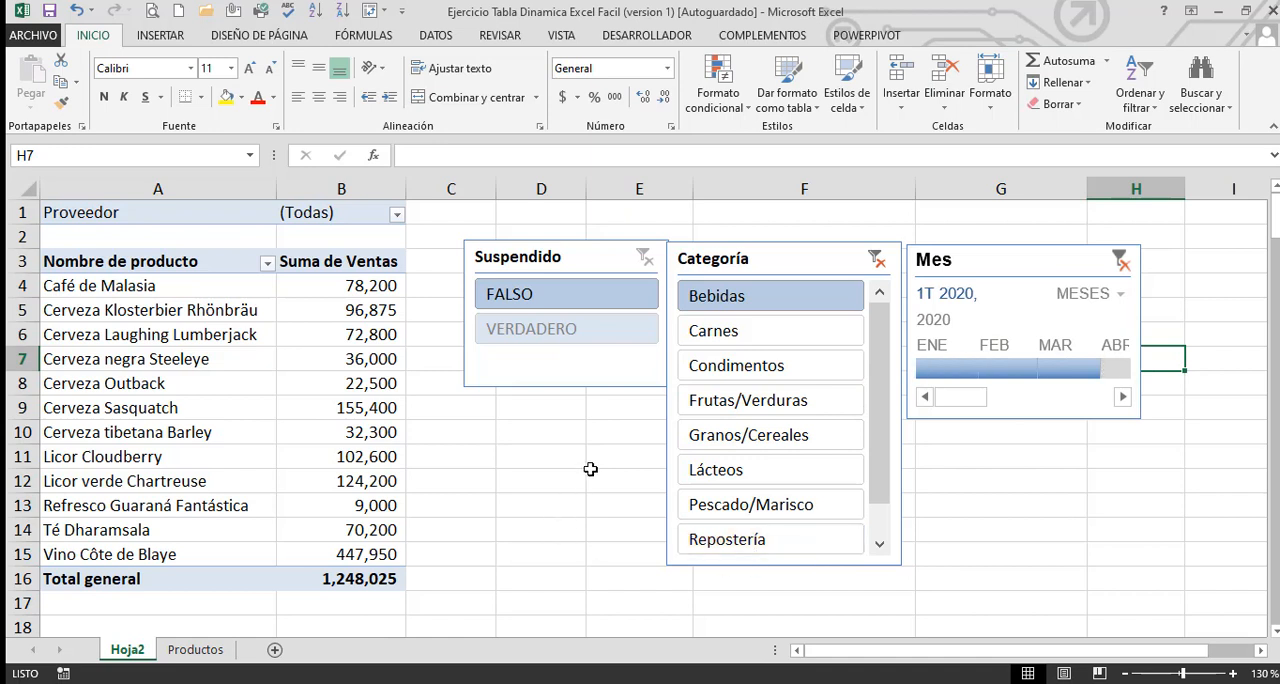
Lengthen the Suspendido slicer to match the height of the Categoría slicer
{"action": "left_click", "coordinate": [571, 389]}
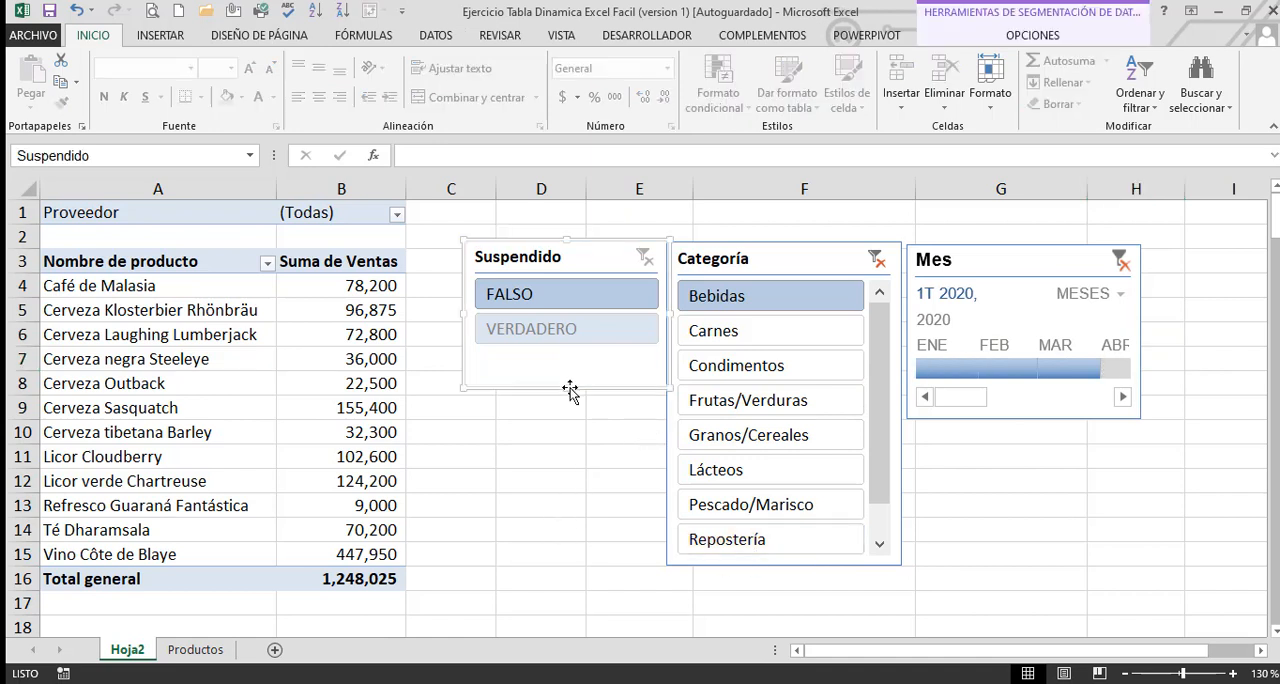
{"action": "left_click_drag", "start_coordinate": [571, 389], "coordinate": [592, 563]}
{"action": "left_click", "coordinate": [1038, 423]}
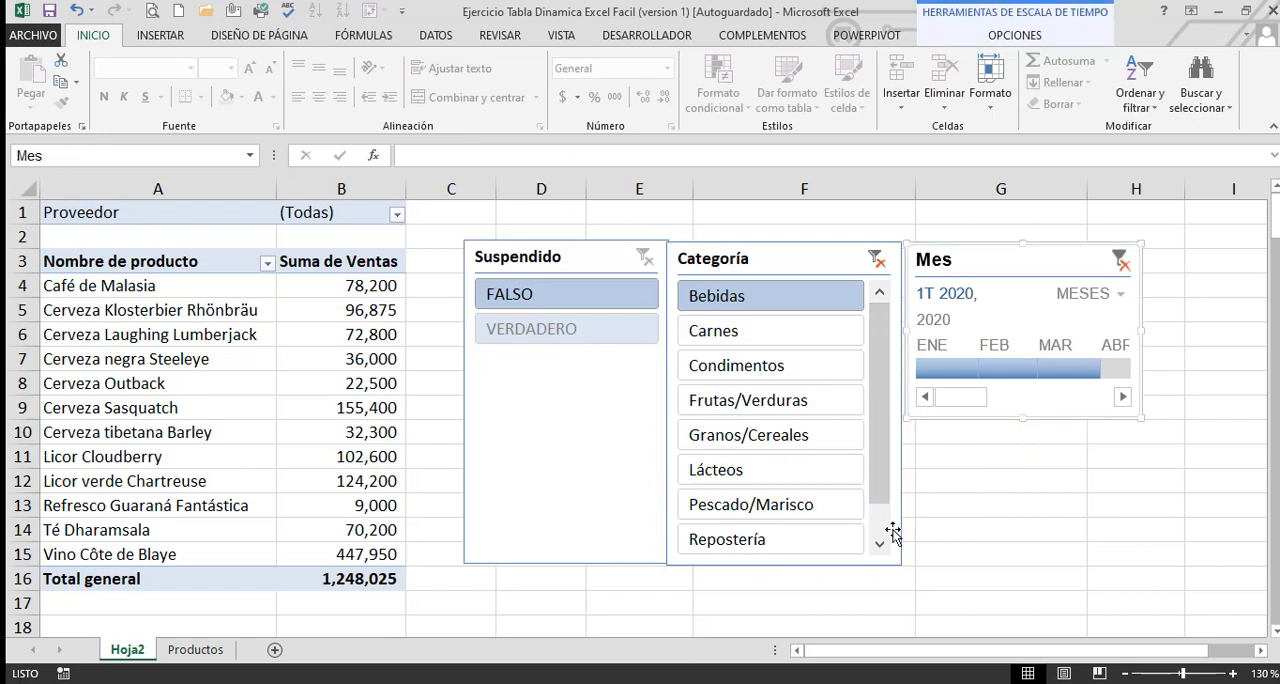
Remove the Proveedor field from the pivot table's filters
{"action": "left_click", "coordinate": [328, 215]}
{"action": "left_click_drag", "start_coordinate": [174, 211], "coordinate": [347, 250]}
{"action": "left_click", "coordinate": [313, 375]}
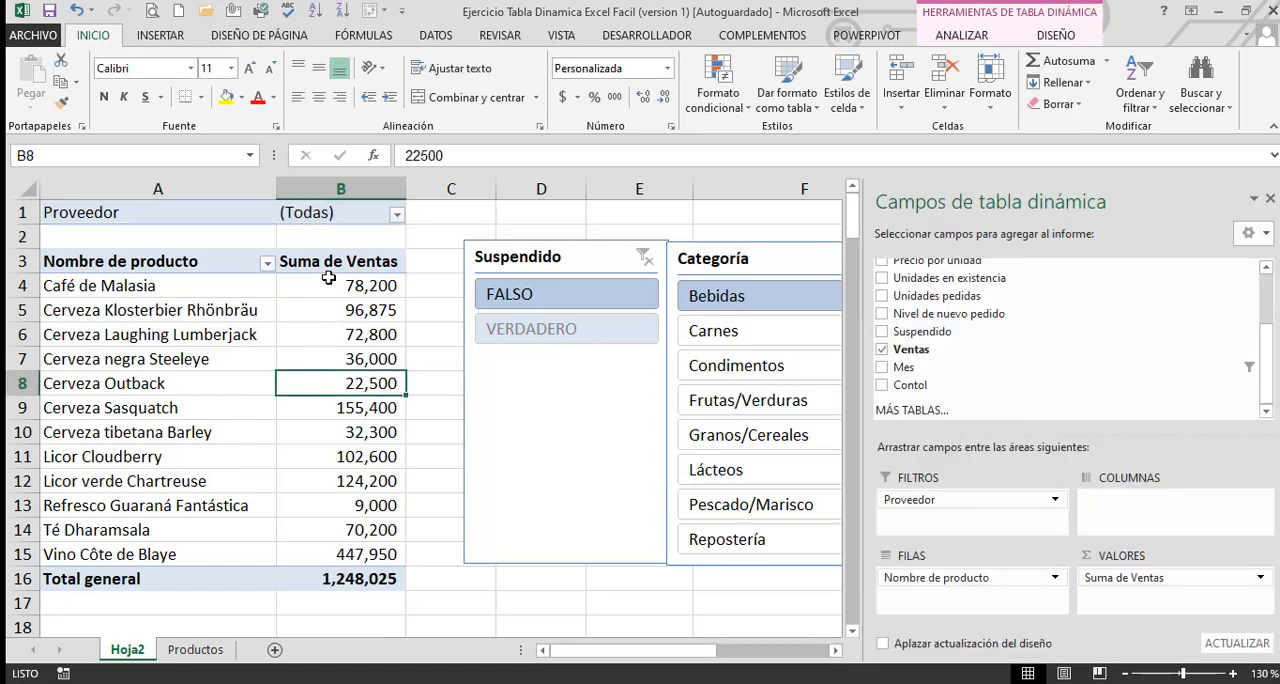
{"action": "left_click", "coordinate": [245, 218]}
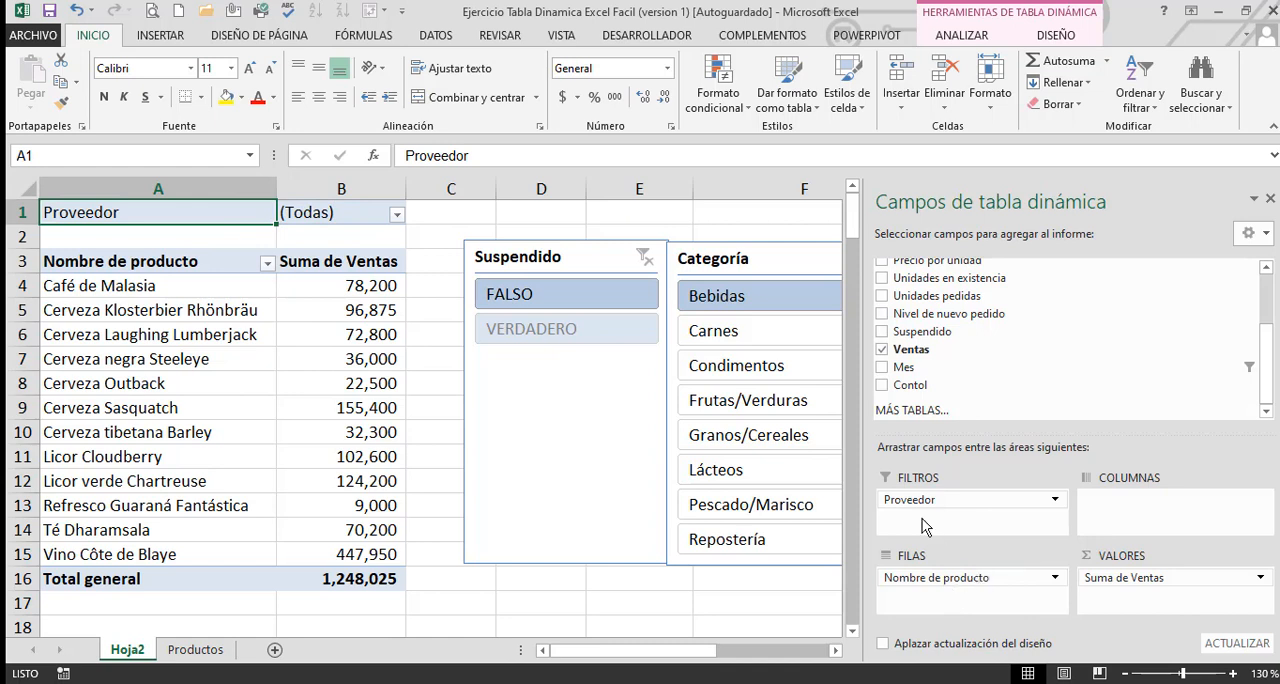
{"action": "left_click_drag", "start_coordinate": [918, 500], "coordinate": [745, 600]}
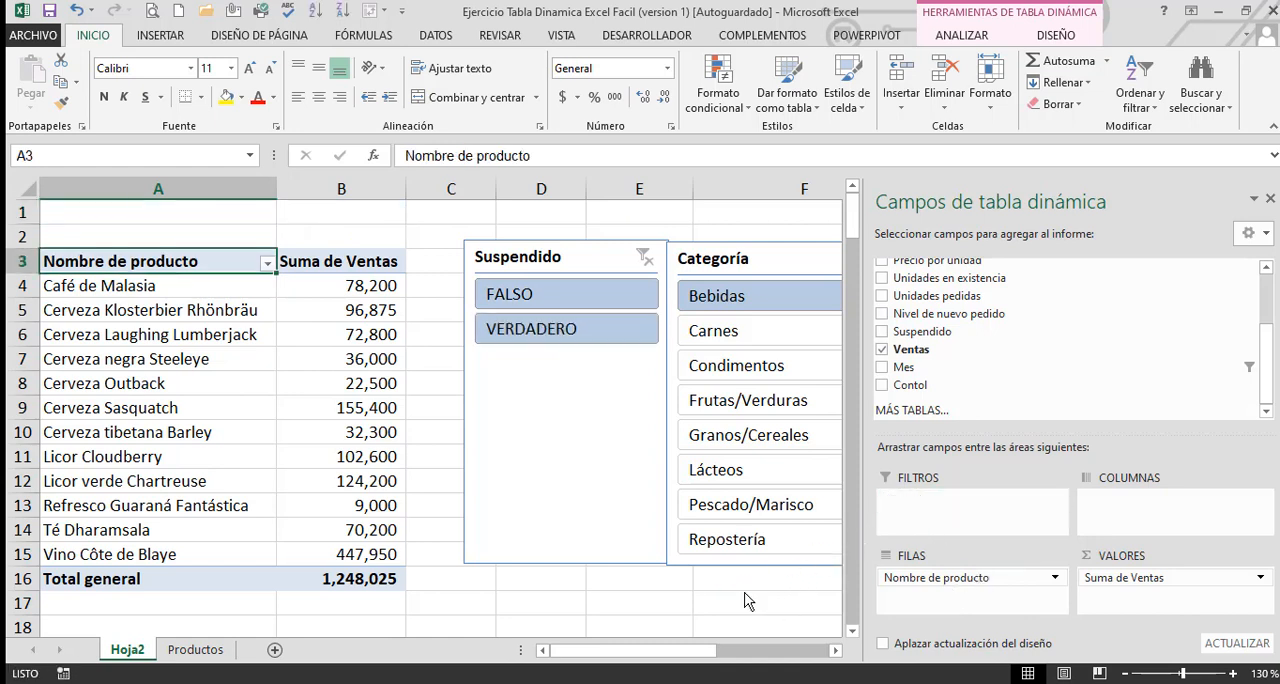
{"action": "left_click", "coordinate": [745, 600]}
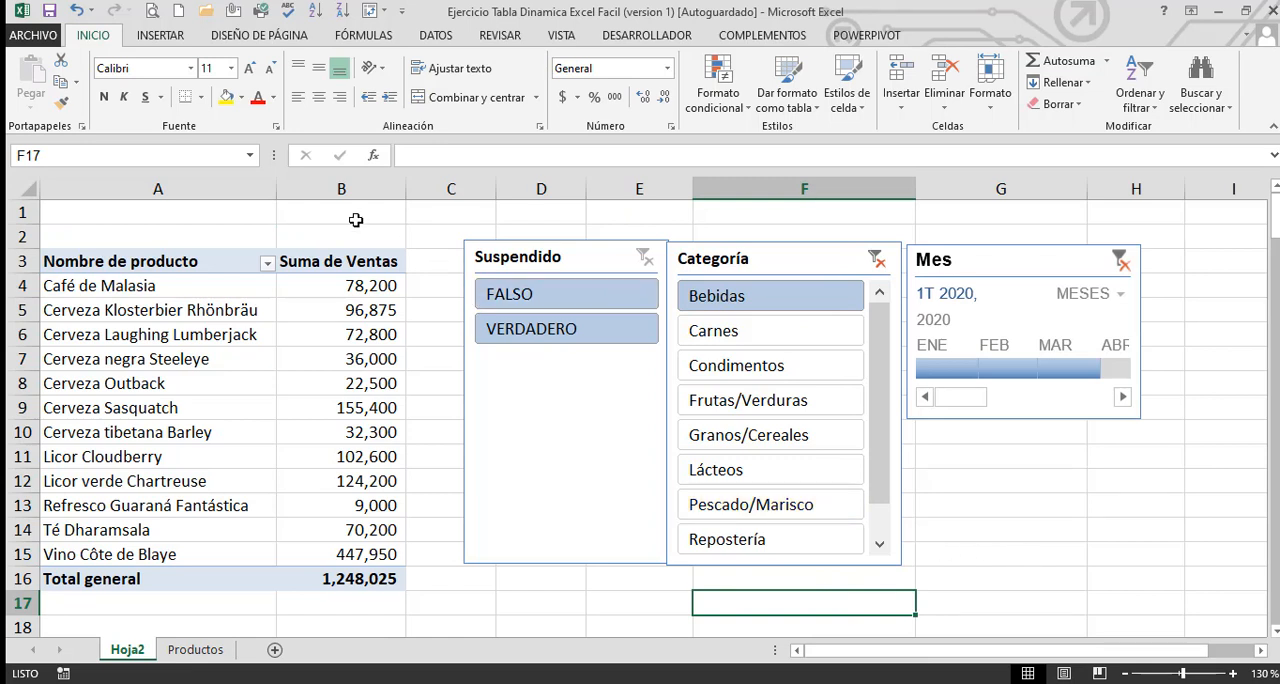
Filter the pivot by VERDADERO and clear that filter, then filter Categoría by Carnes and finally by Condimentos
{"action": "left_click", "coordinate": [556, 336]}
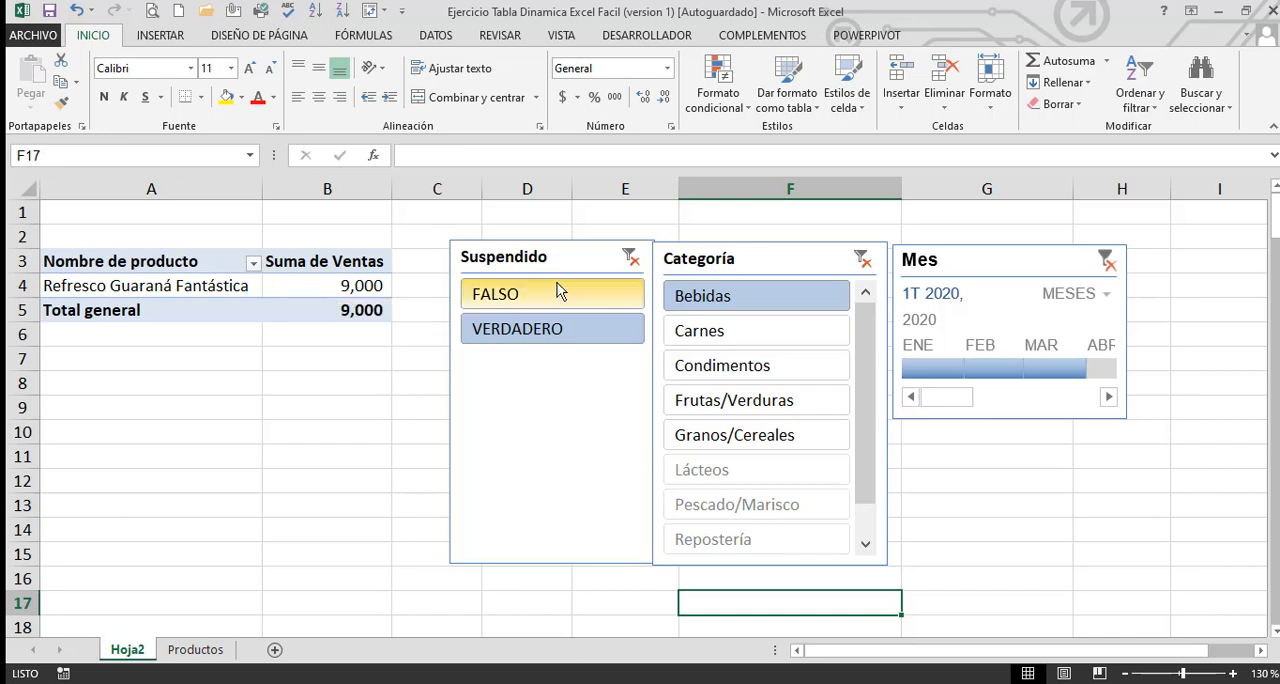
{"action": "left_click", "coordinate": [630, 257]}
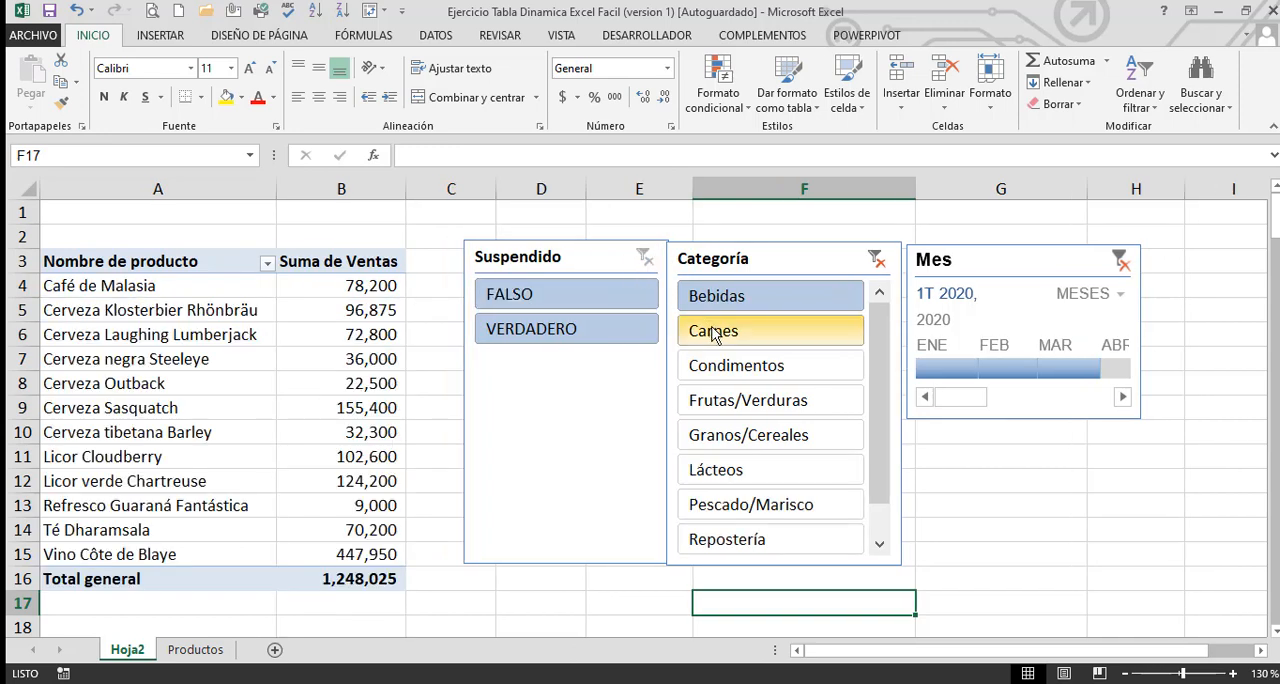
{"action": "left_click", "coordinate": [714, 332]}
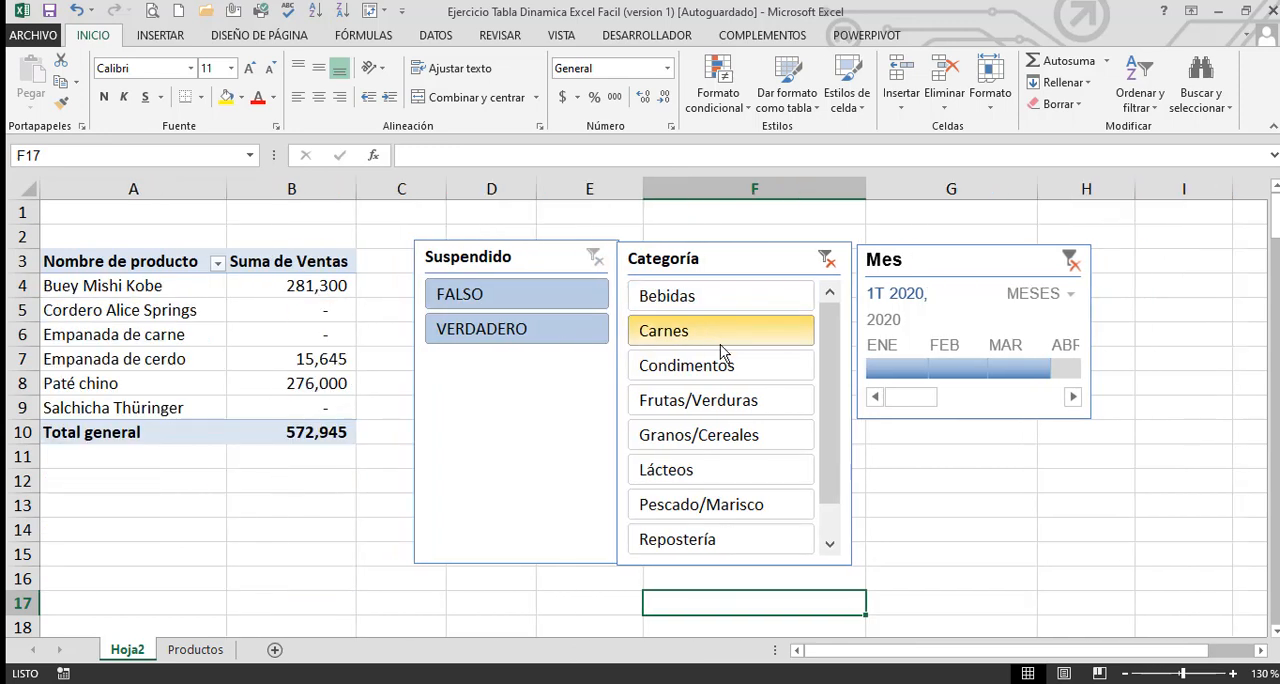
{"action": "left_click", "coordinate": [722, 362]}
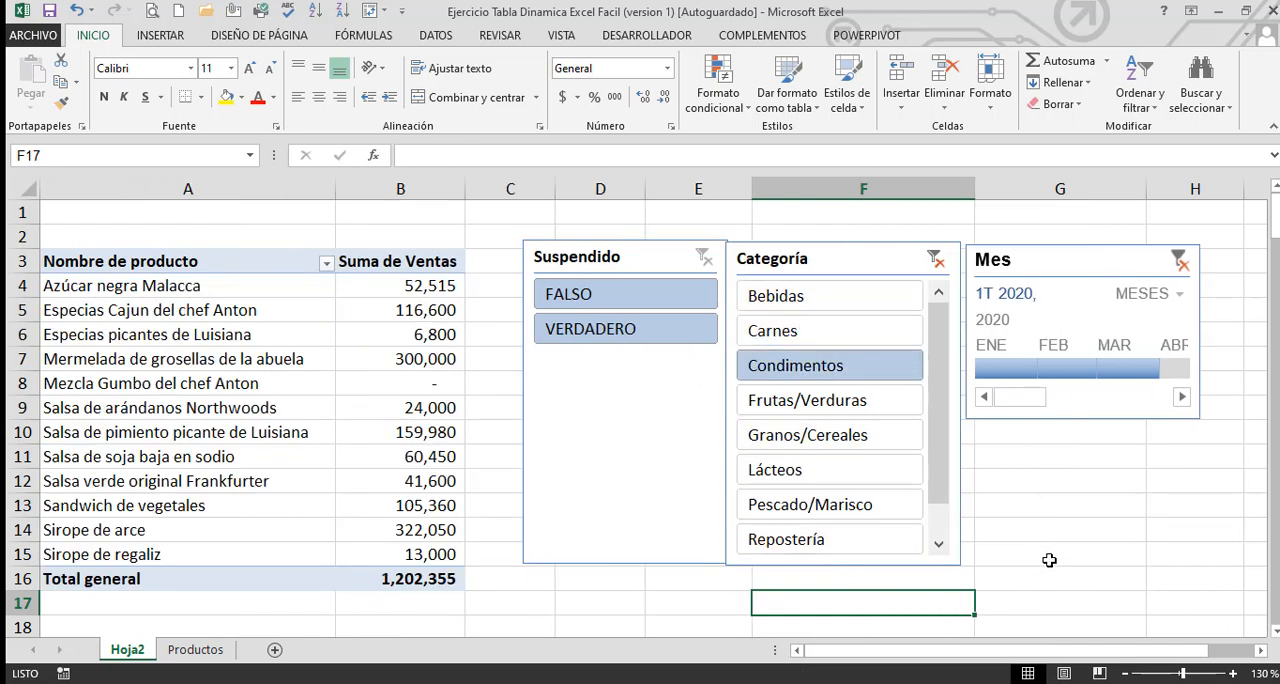
Complete the Ventas header in C1 of Hoja5 and enter 1 as the first Item in A2
{"action": "type", "text": "tas"}
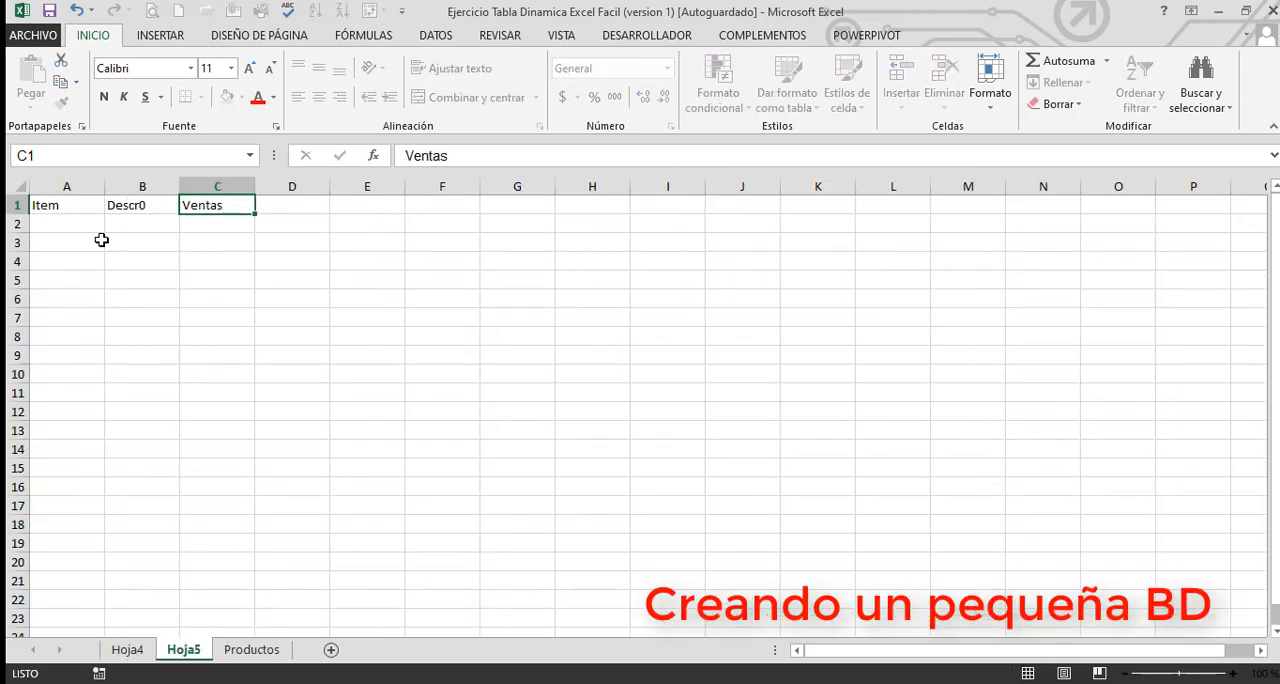
{"action": "key", "text": "Return"}
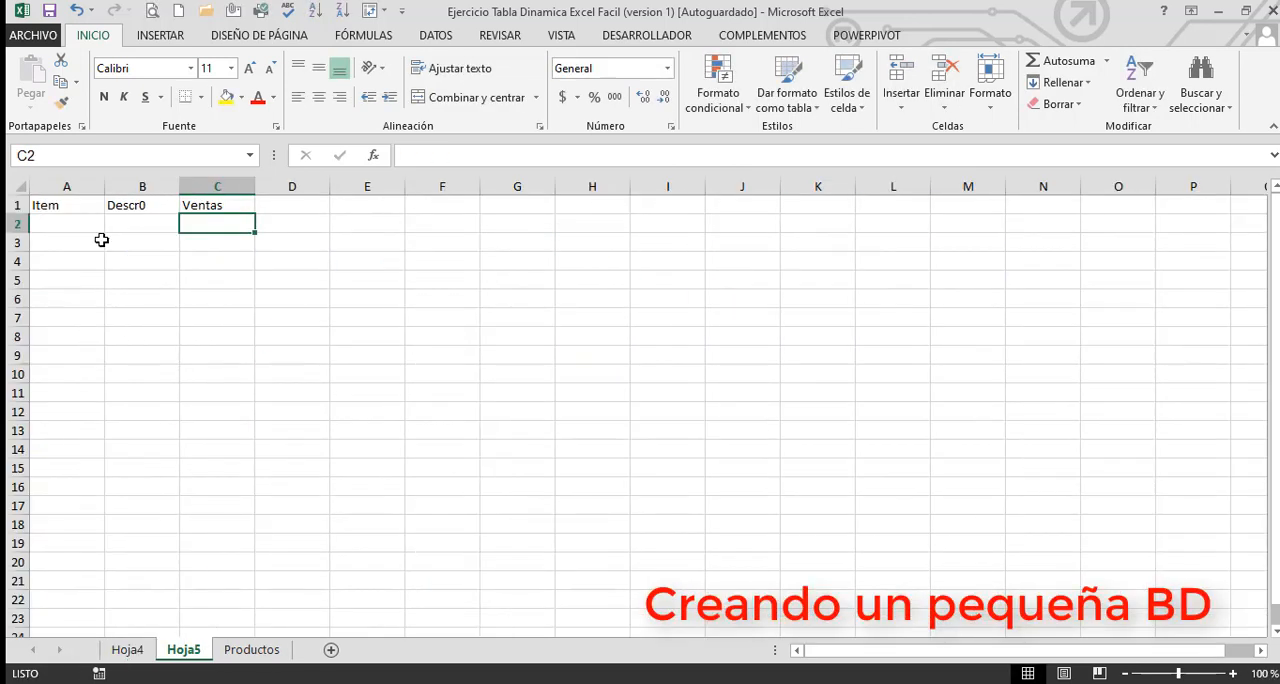
{"action": "key", "text": "Left"}
{"action": "key", "text": "Left"}
{"action": "type", "text": "1"}
{"action": "key", "text": "Return"}
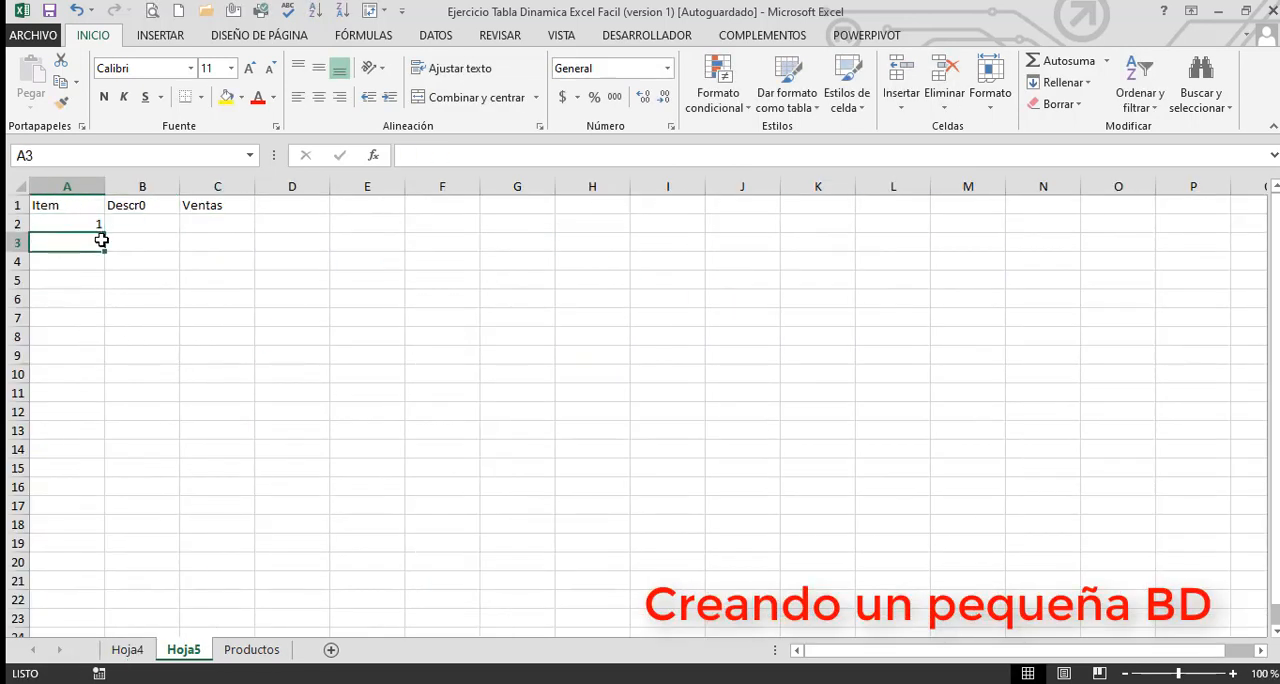
Enter the formula +A2+1 in A3 and fill it down the Item column to row 208
{"action": "type", "text": "+"}
{"action": "key", "text": "Up"}
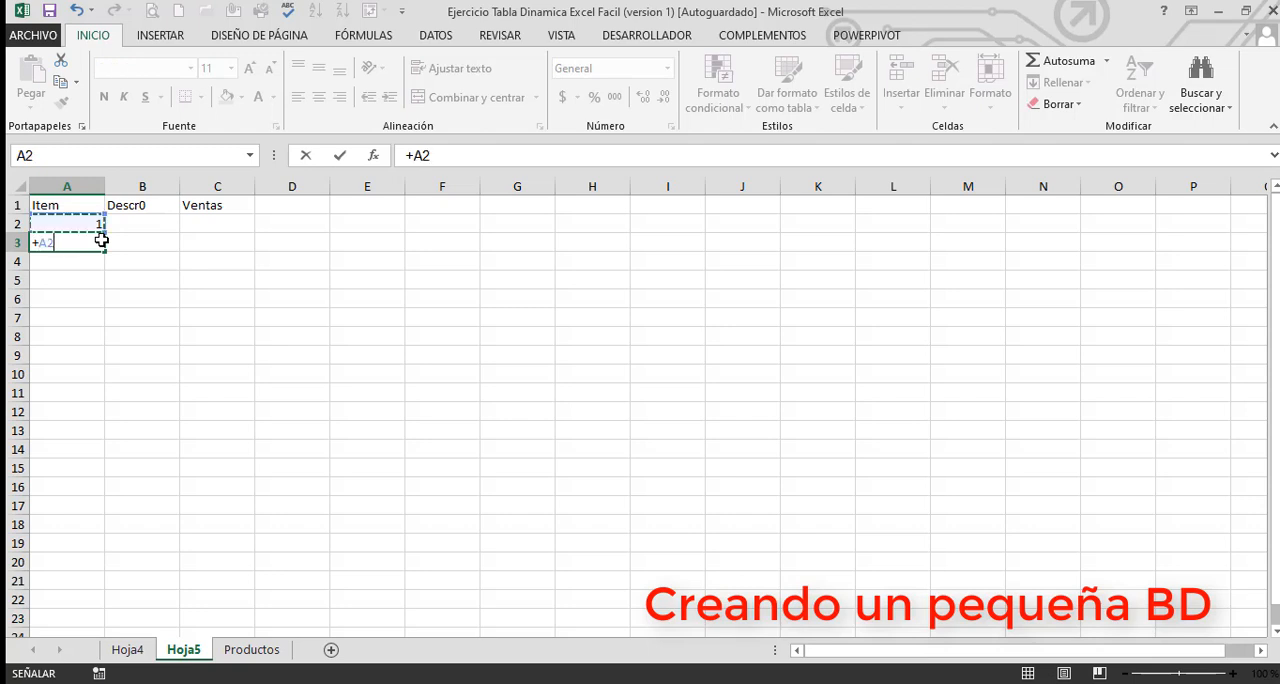
{"action": "type", "text": "+1"}
{"action": "key", "text": "Return"}
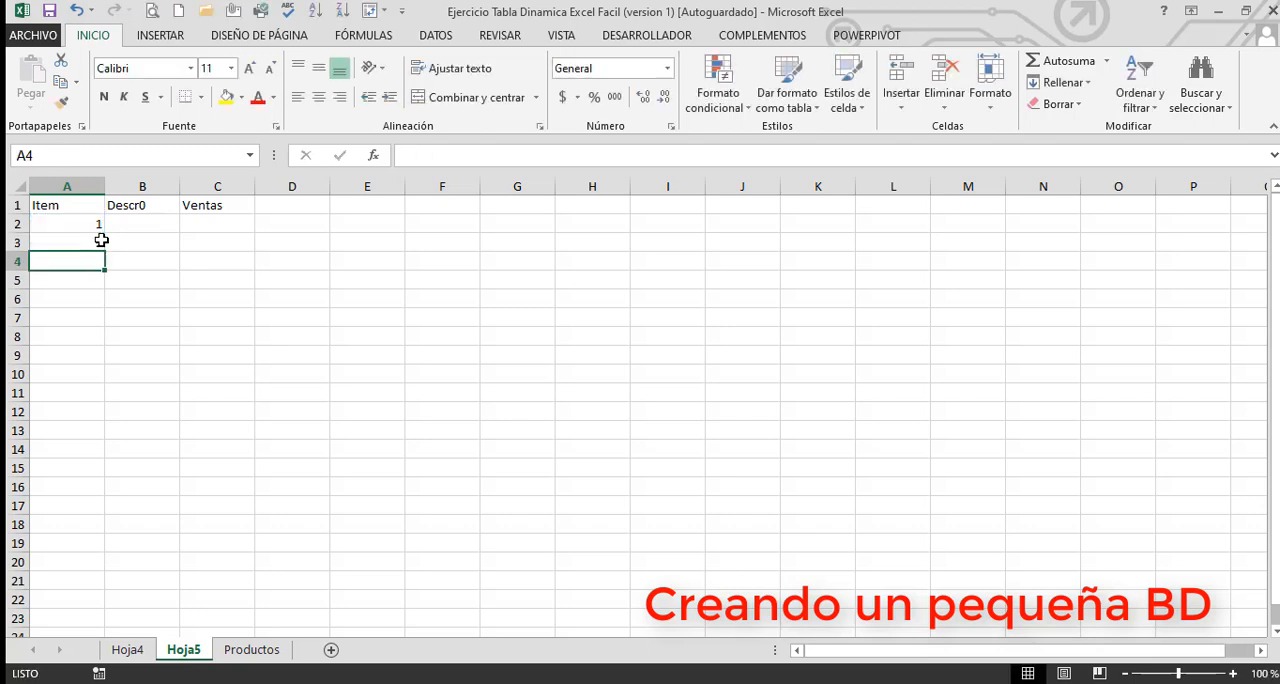
{"action": "left_click", "coordinate": [107, 240]}
{"action": "left_click", "coordinate": [86, 240]}
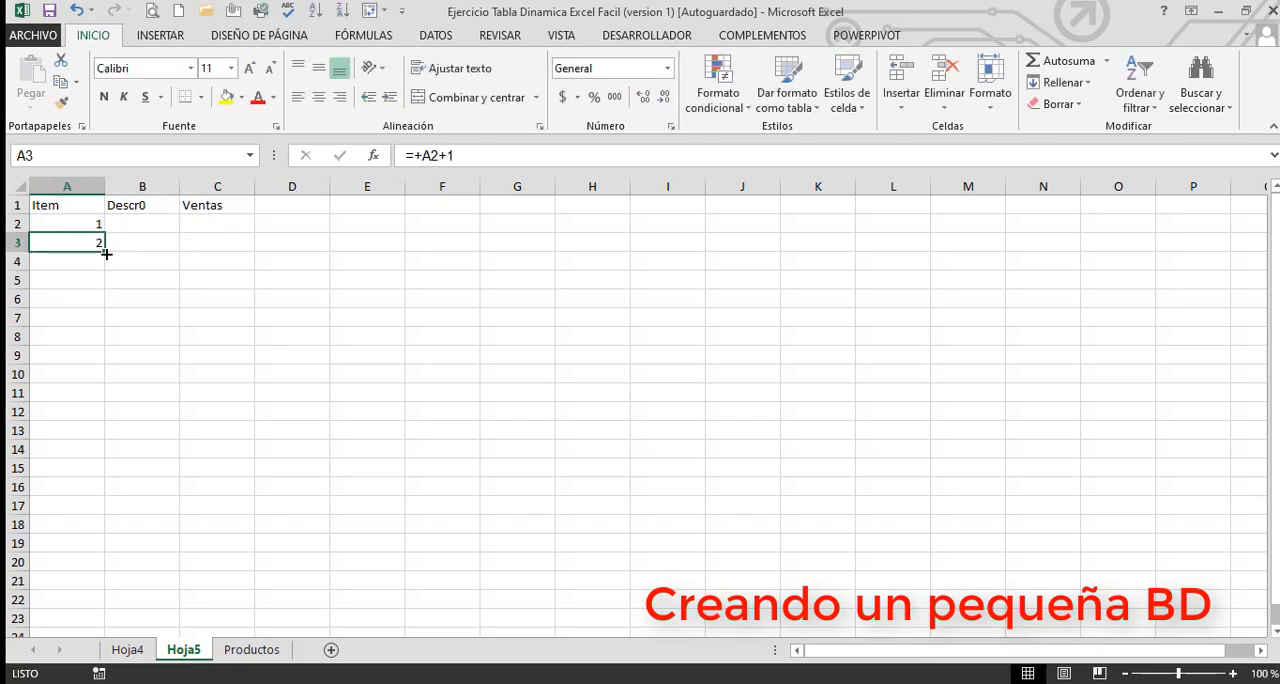
{"action": "left_click_drag", "start_coordinate": [106, 254], "coordinate": [104, 600]}
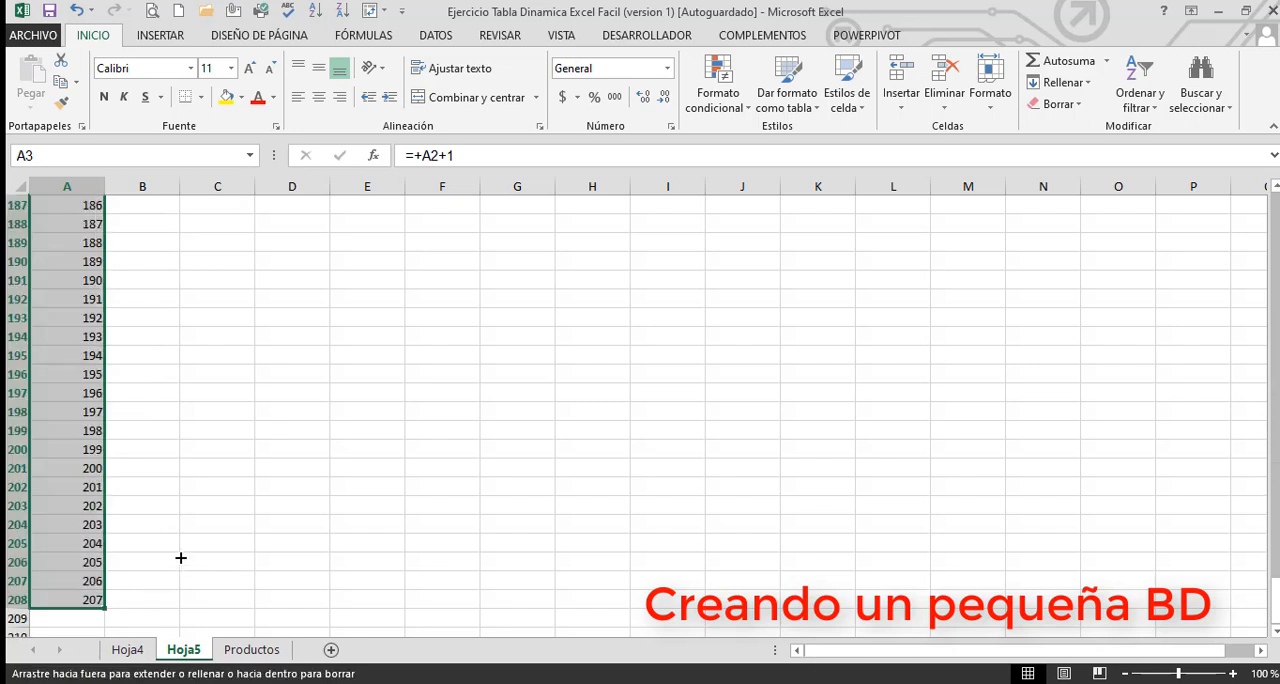
Enter Descrip1 in B2 and fill the numbered series down the Descr0 column to row 208
{"action": "left_click", "coordinate": [214, 556]}
{"action": "key", "text": "ctrl+Up"}
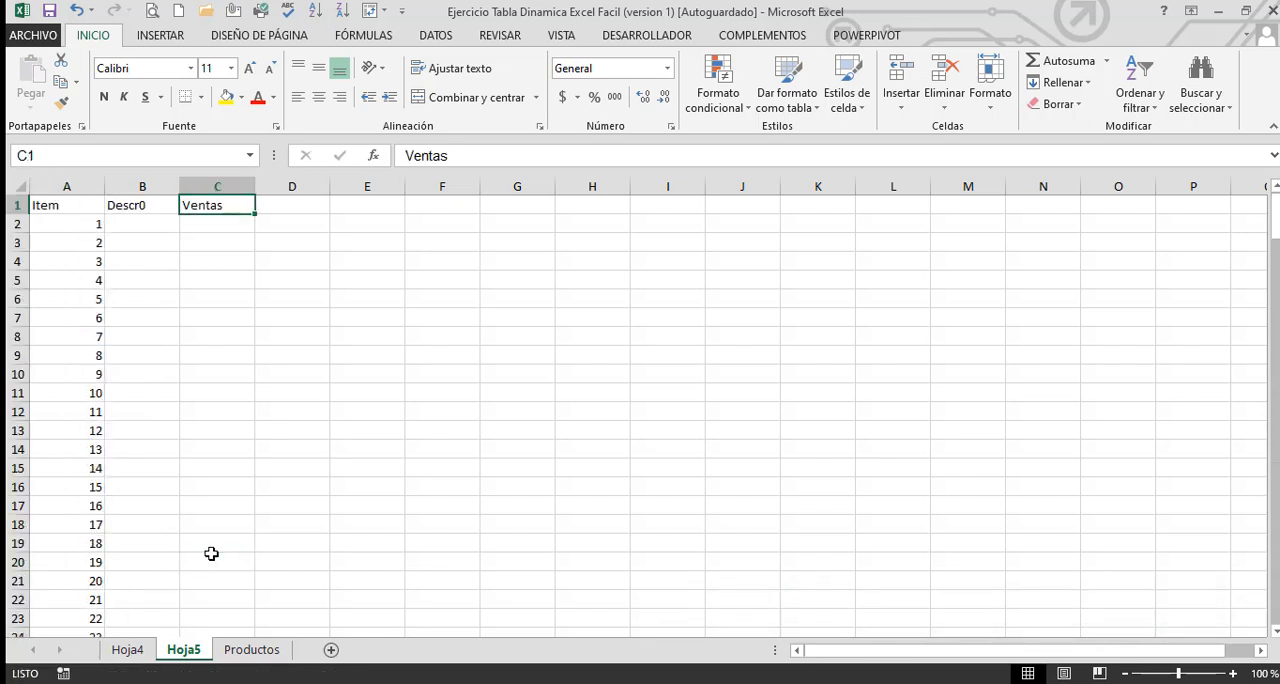
{"action": "key", "text": "ctrl+Left"}
{"action": "key", "text": "Down"}
{"action": "key", "text": "Right"}
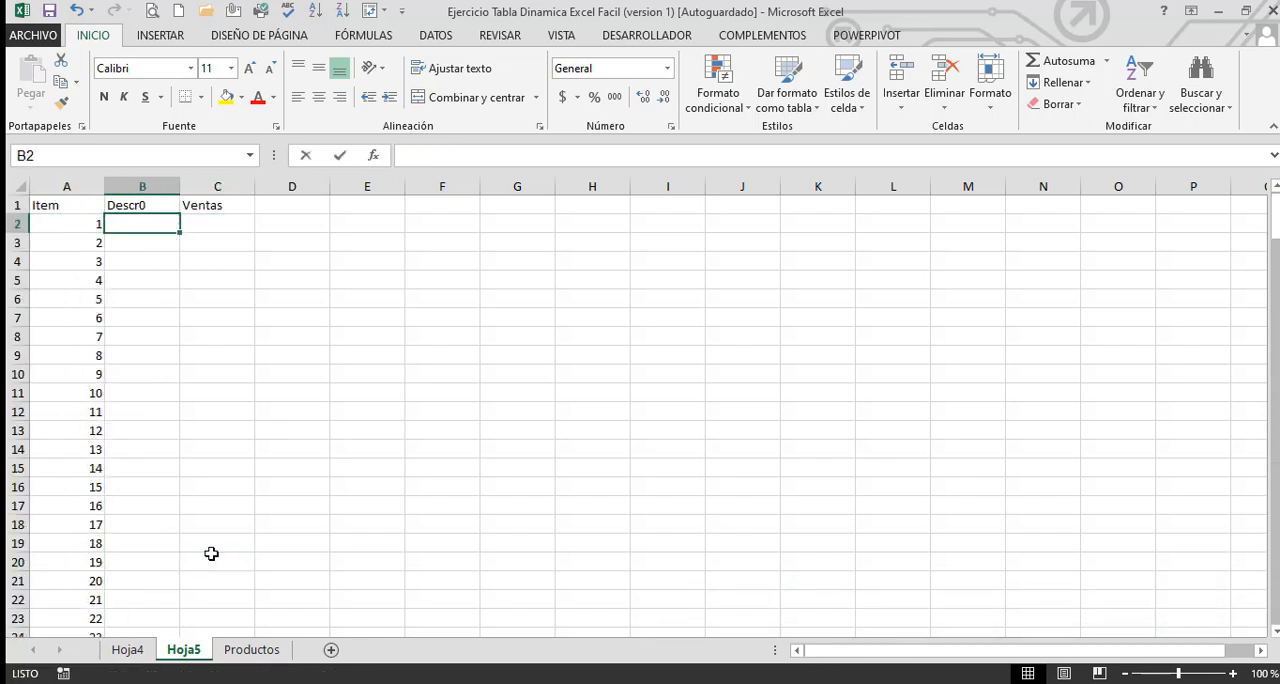
{"action": "type", "text": "Descrip1"}
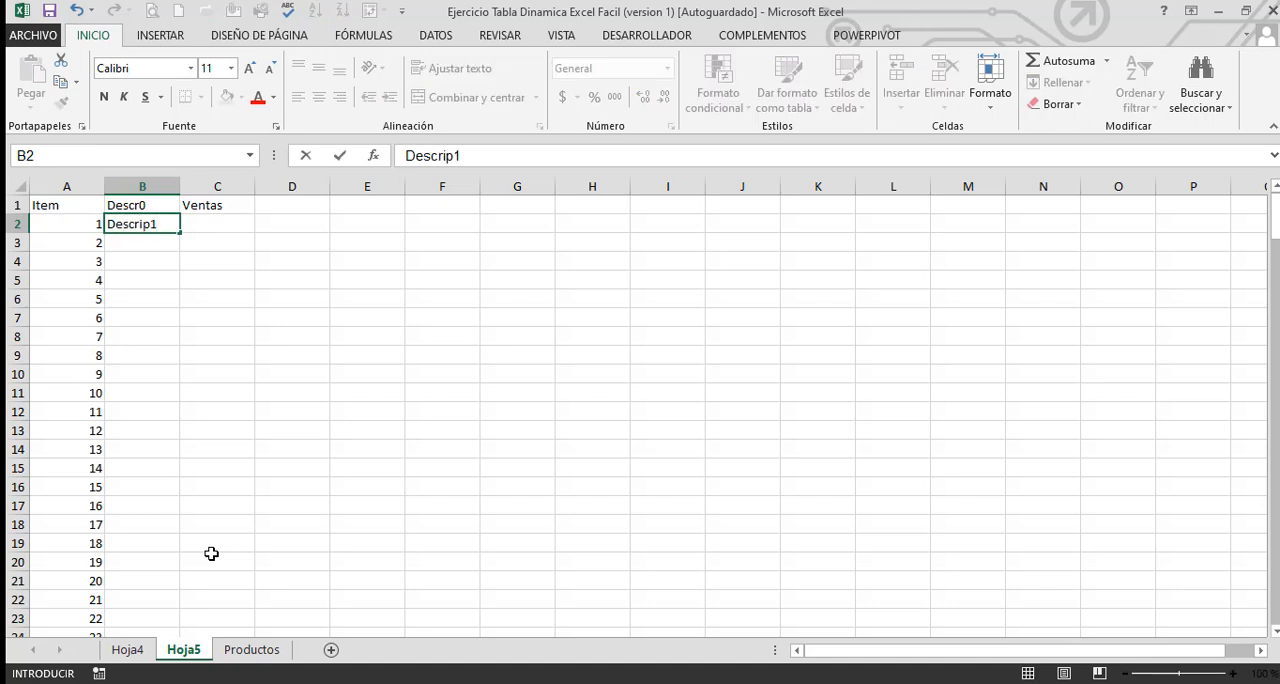
{"action": "key", "text": "Return"}
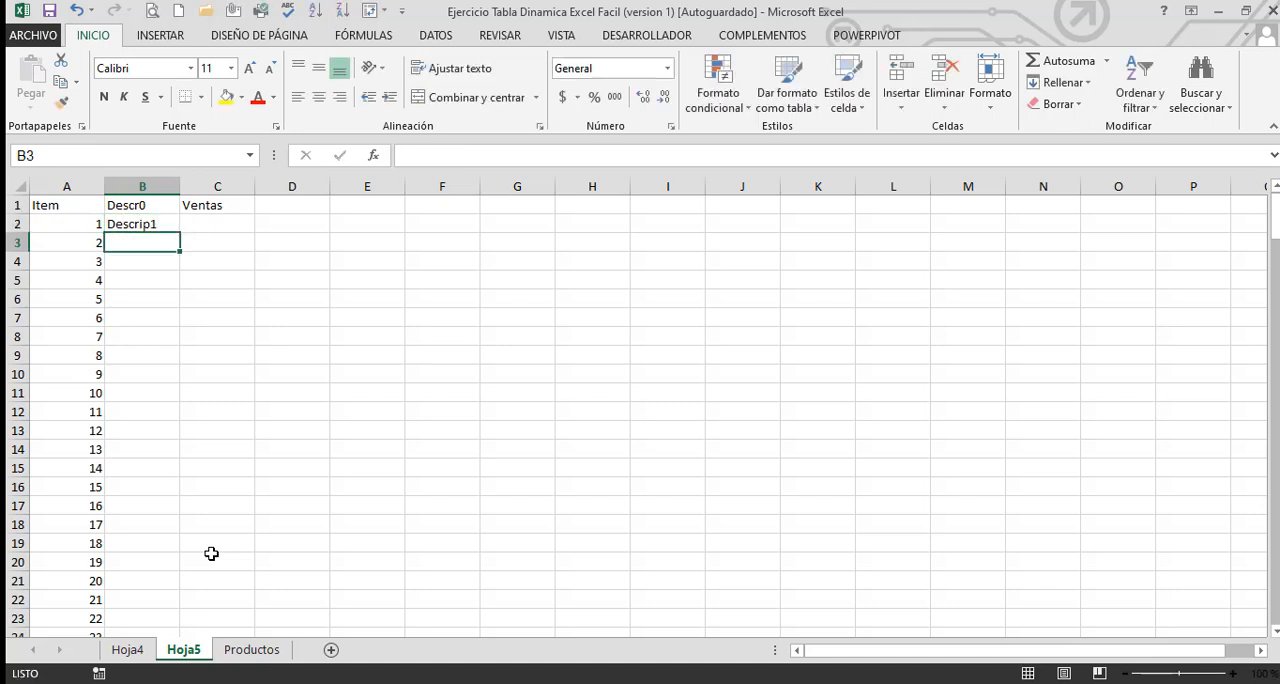
{"action": "left_click", "coordinate": [155, 225]}
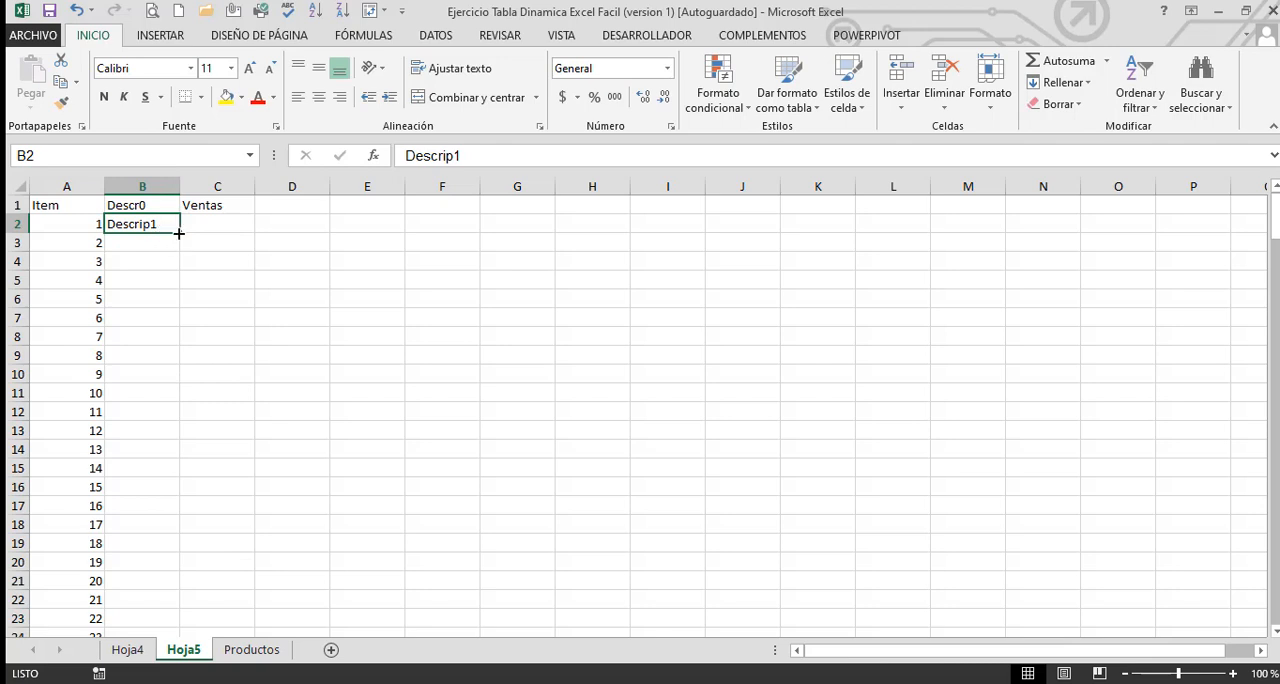
{"action": "double_click", "coordinate": [179, 233]}
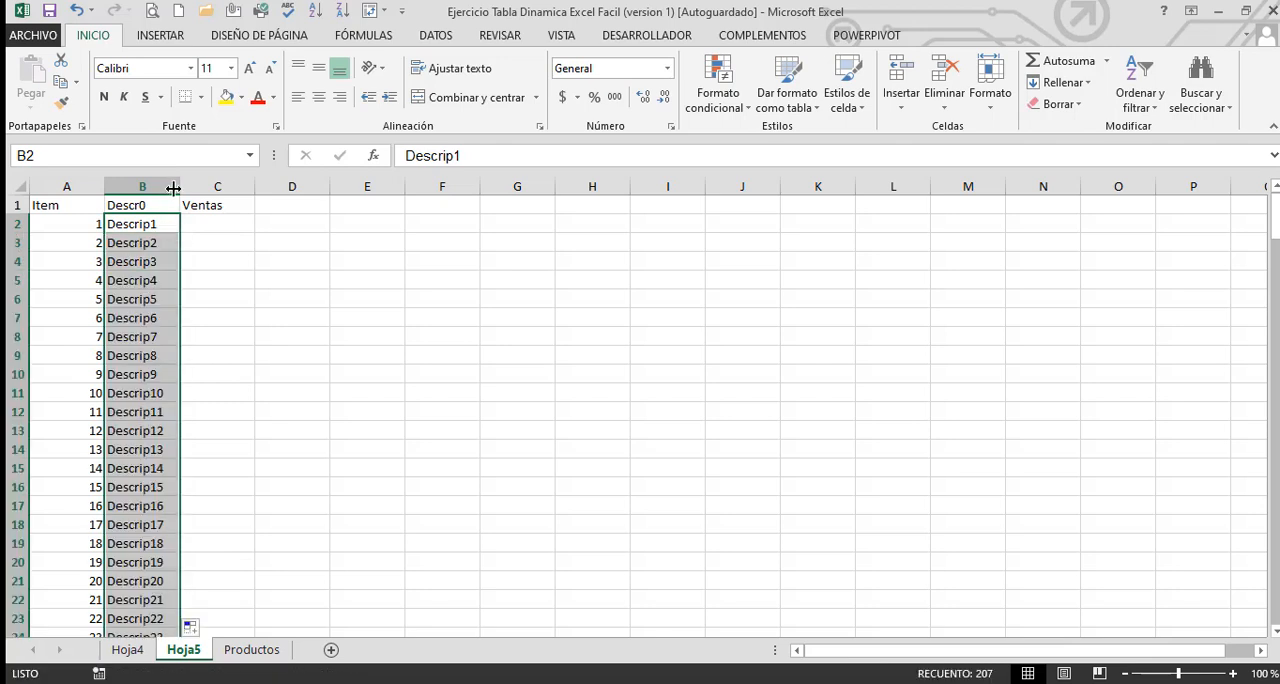
Widen column B and look over the filled descriptions
{"action": "left_click_drag", "start_coordinate": [173, 188], "coordinate": [220, 188]}
{"action": "scroll", "coordinate": [296, 446], "scroll_direction": "down", "scroll_amount": 19}
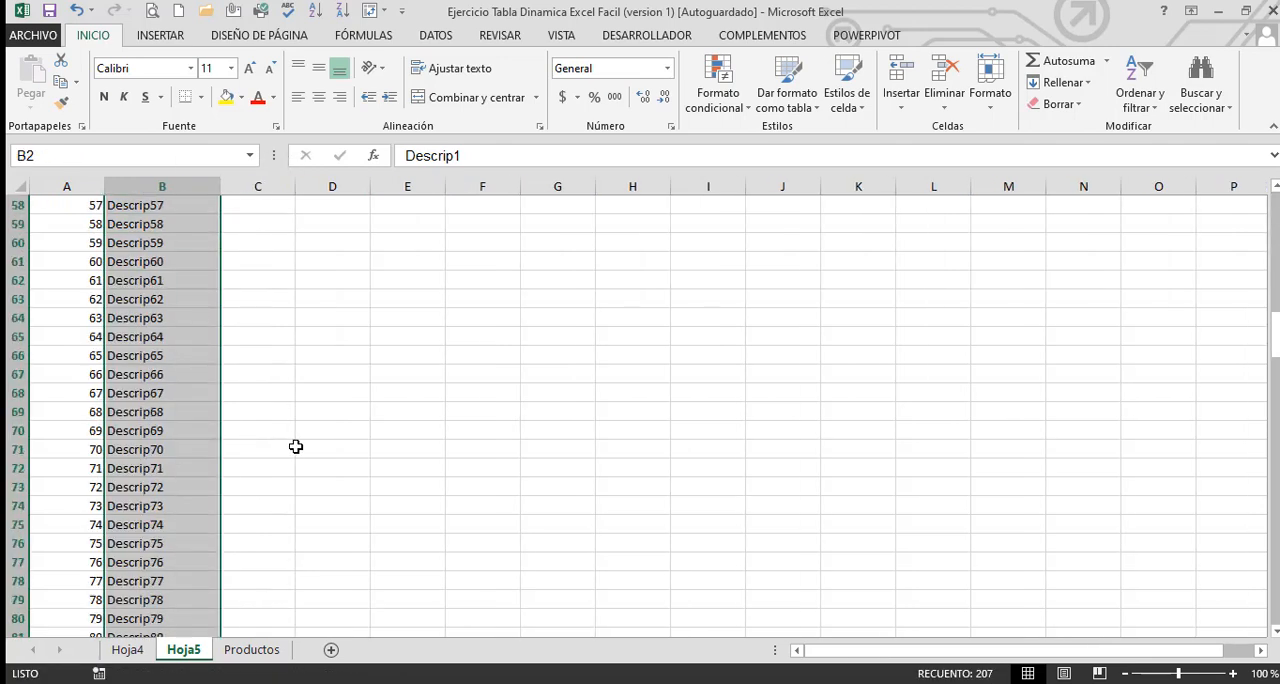
{"action": "scroll", "coordinate": [296, 446], "scroll_direction": "down", "scroll_amount": 10}
{"action": "scroll", "coordinate": [296, 446], "scroll_direction": "up", "scroll_amount": 17}
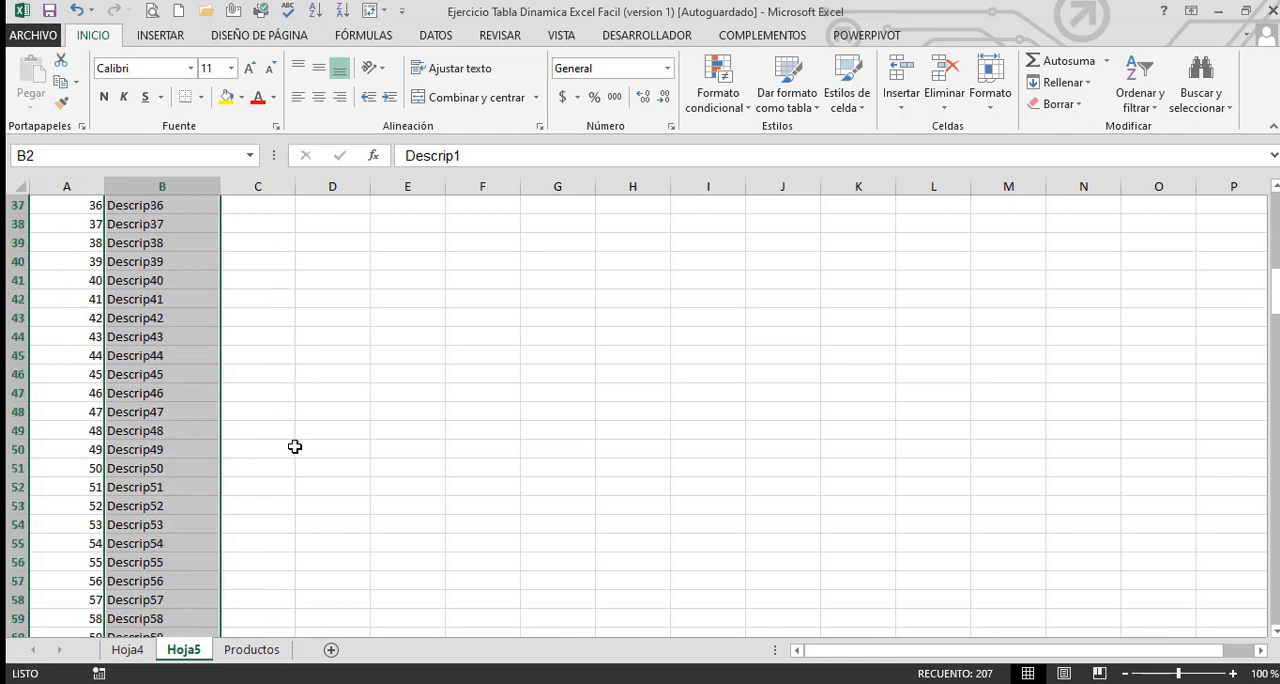
{"action": "scroll", "coordinate": [295, 446], "scroll_direction": "up", "scroll_amount": 12}
Fill the whole Ventas range C2:C208 at once with the formula +ALEATORIO()*1000
{"action": "left_click", "coordinate": [258, 222]}
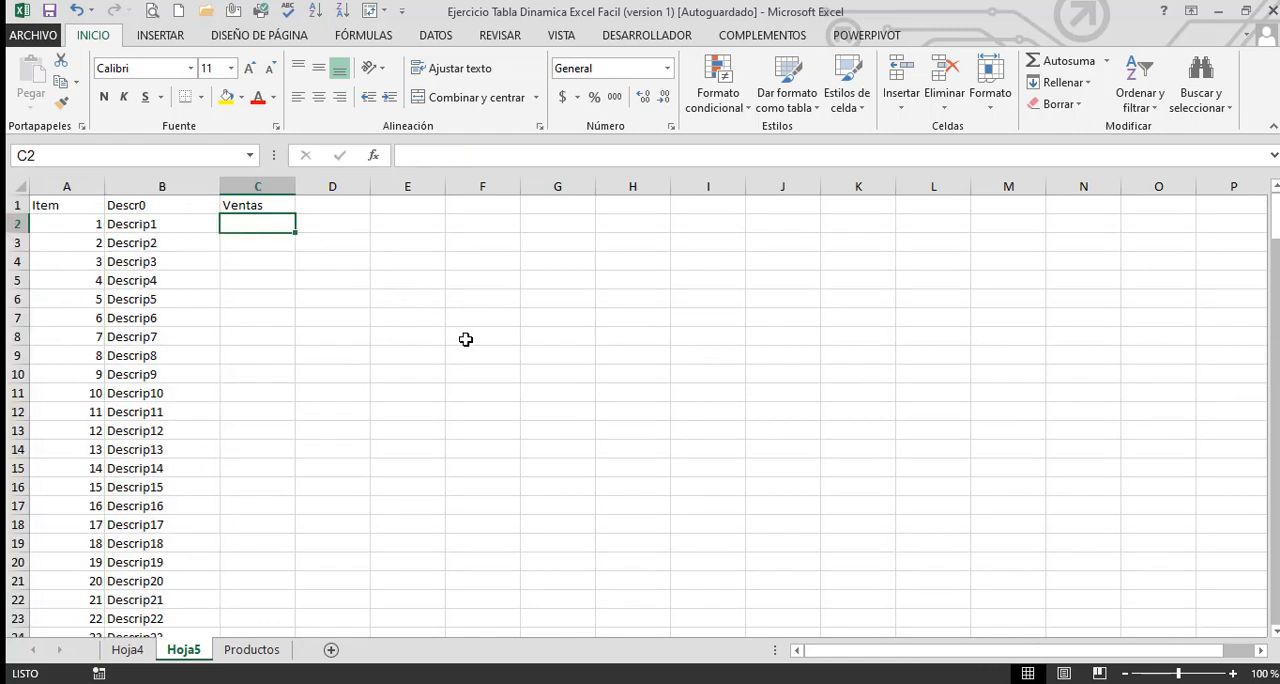
{"action": "key", "text": "Left"}
{"action": "key", "text": "ctrl+Down"}
{"action": "key", "text": "Right"}
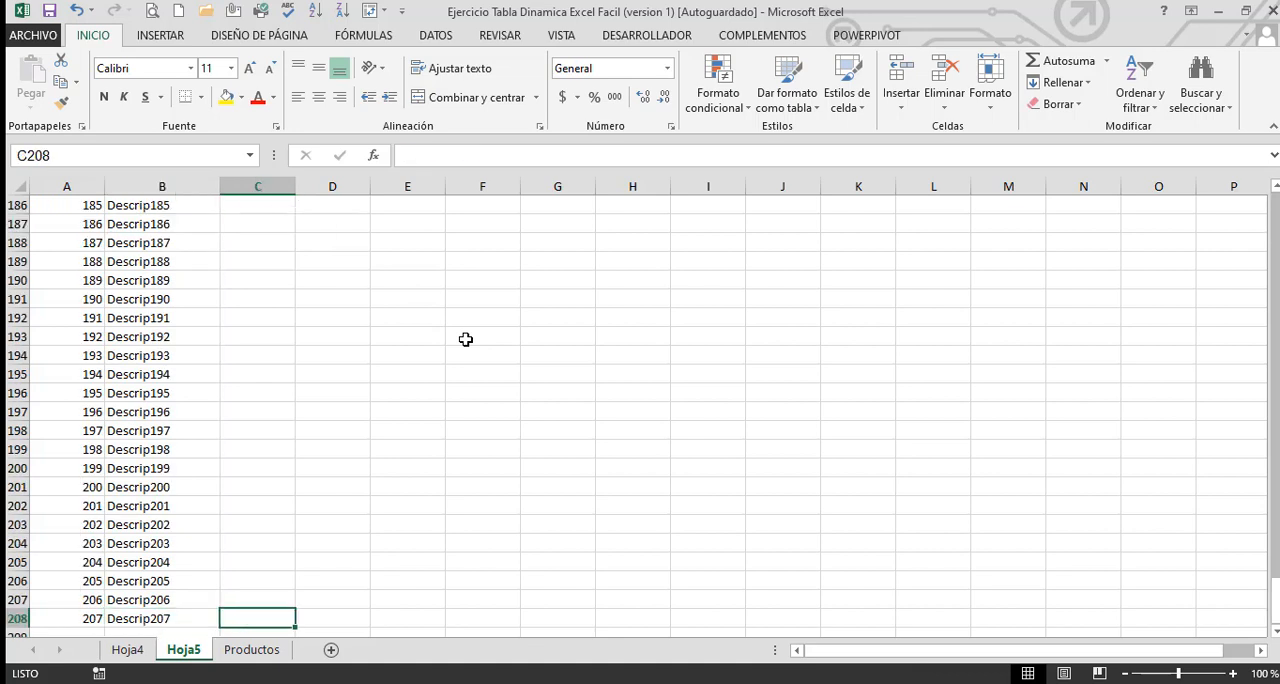
{"action": "key", "text": "ctrl+shift+Up"}
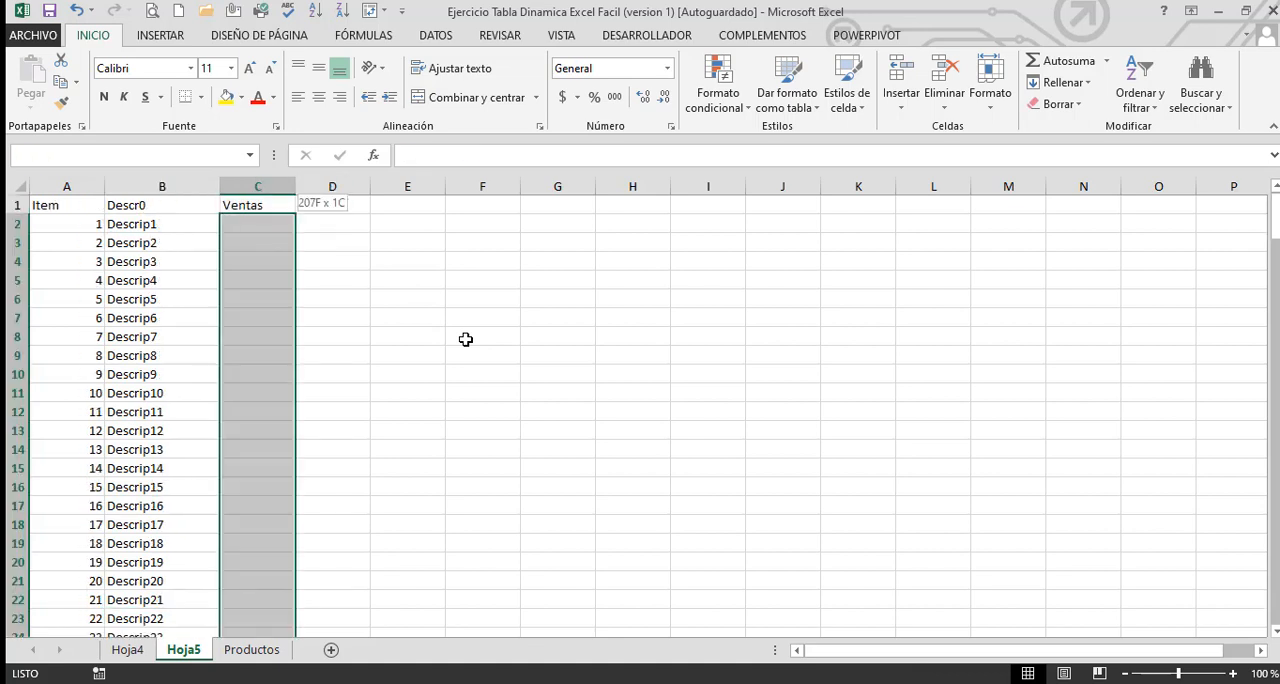
{"action": "key", "text": "ctrl+BackSpace"}
{"action": "type", "text": "+A"}
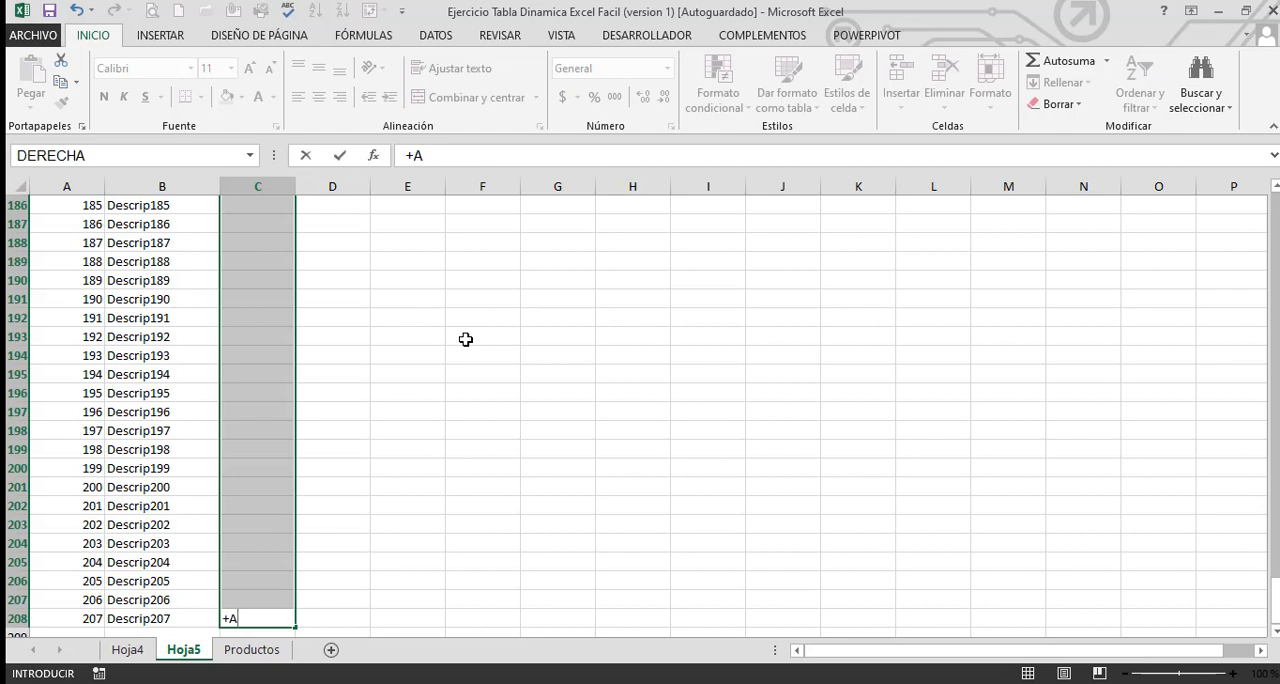
{"action": "type", "text": "leat"}
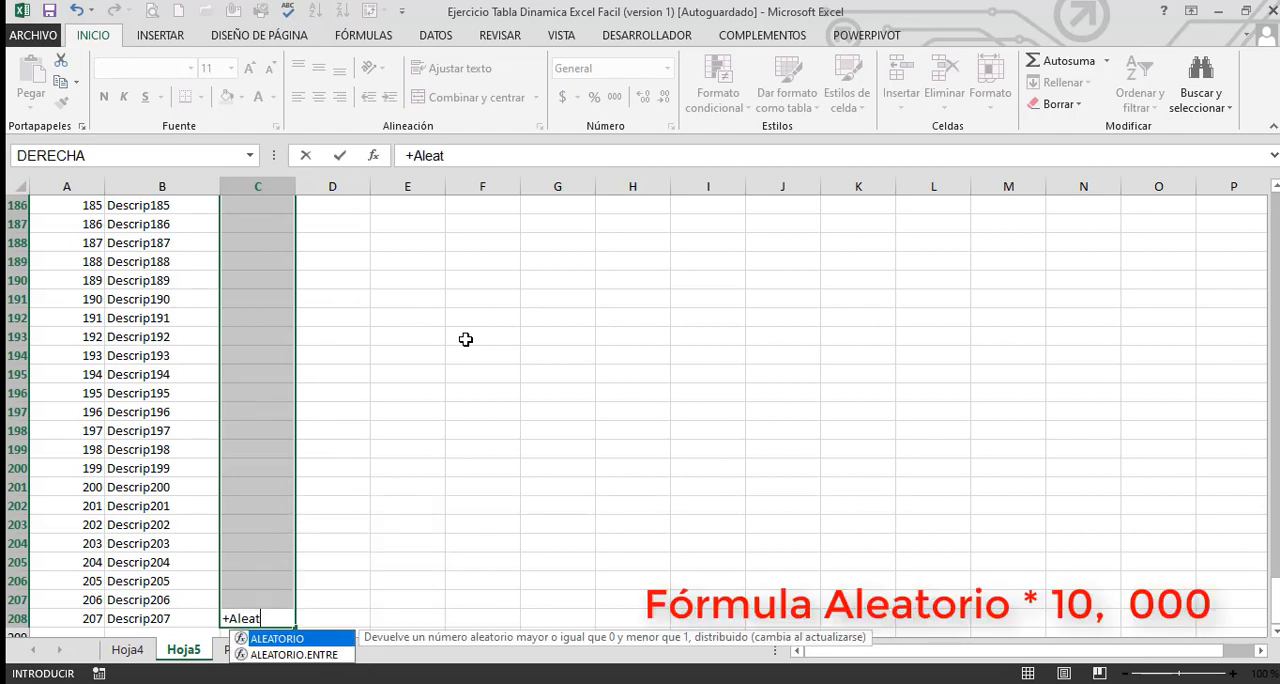
{"action": "type", "text": "o"}
{"action": "double_click", "coordinate": [316, 638]}
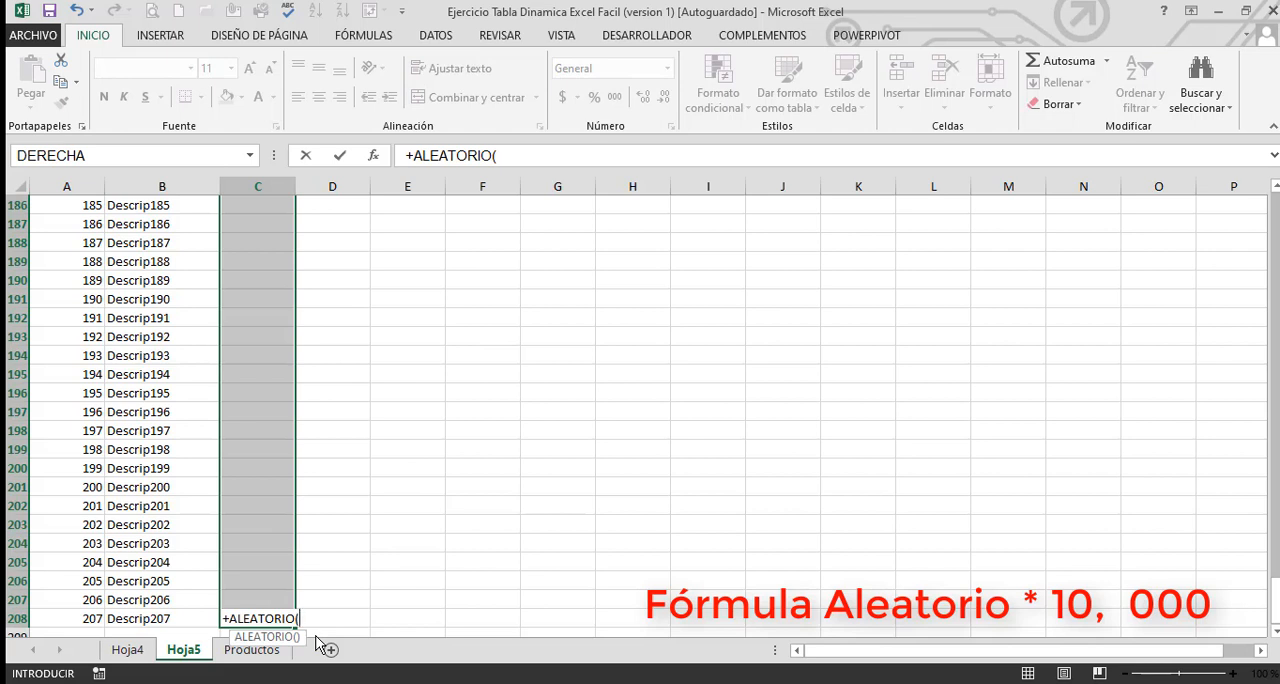
{"action": "type", "text": ")"}
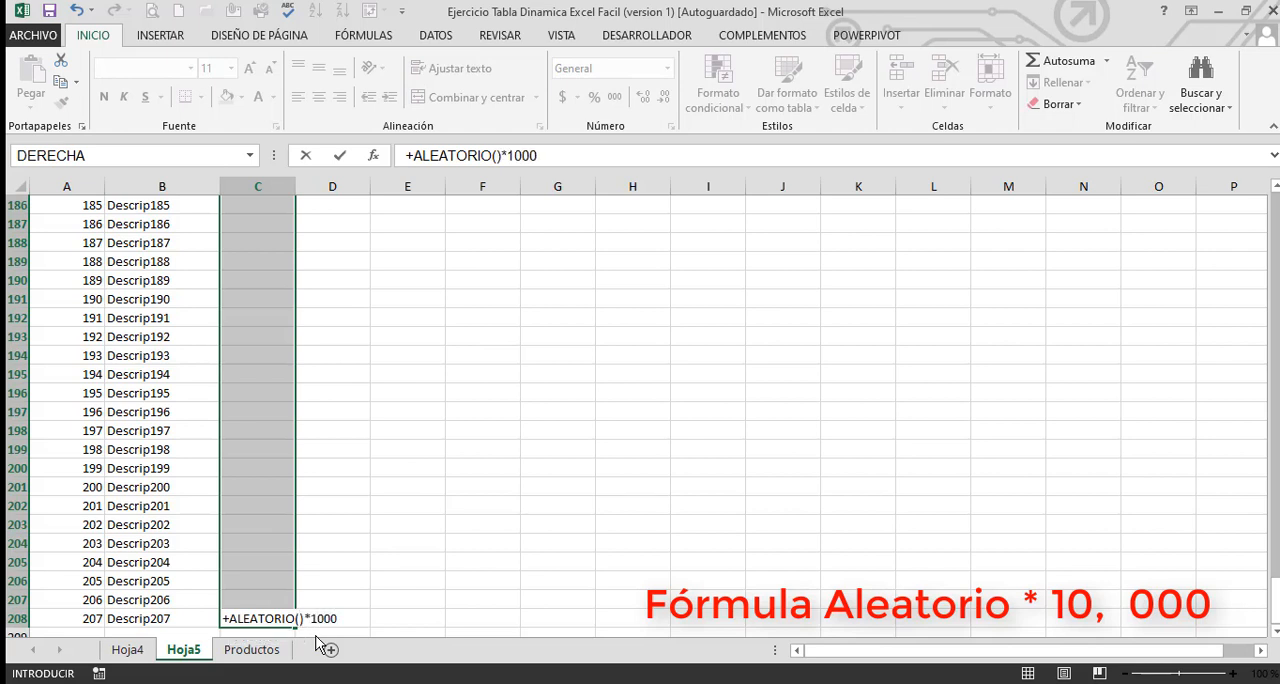
{"action": "type", "text": "*1000"}
{"action": "key", "text": "ctrl+Return"}
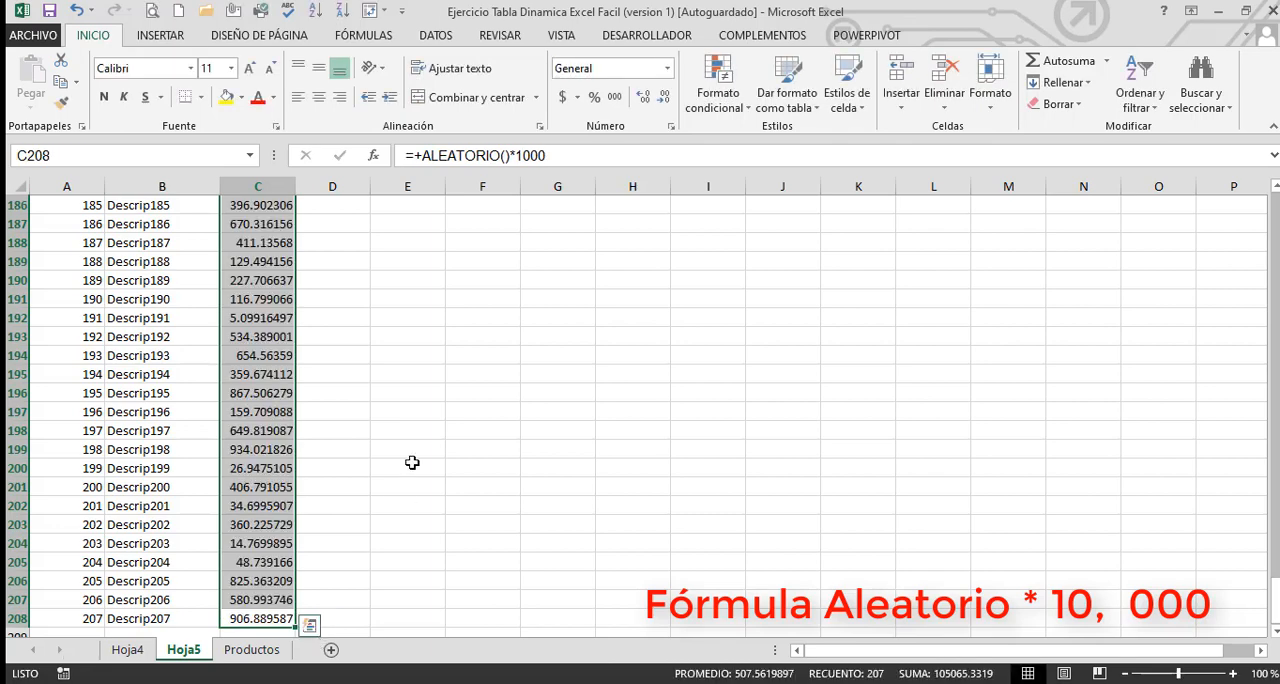
Change the multiplier in the Ventas formulas to 10000 for the whole selected range
{"action": "scroll", "coordinate": [413, 452], "scroll_direction": "up", "scroll_amount": 4}
{"action": "scroll", "coordinate": [413, 452], "scroll_direction": "up", "scroll_amount": 20}
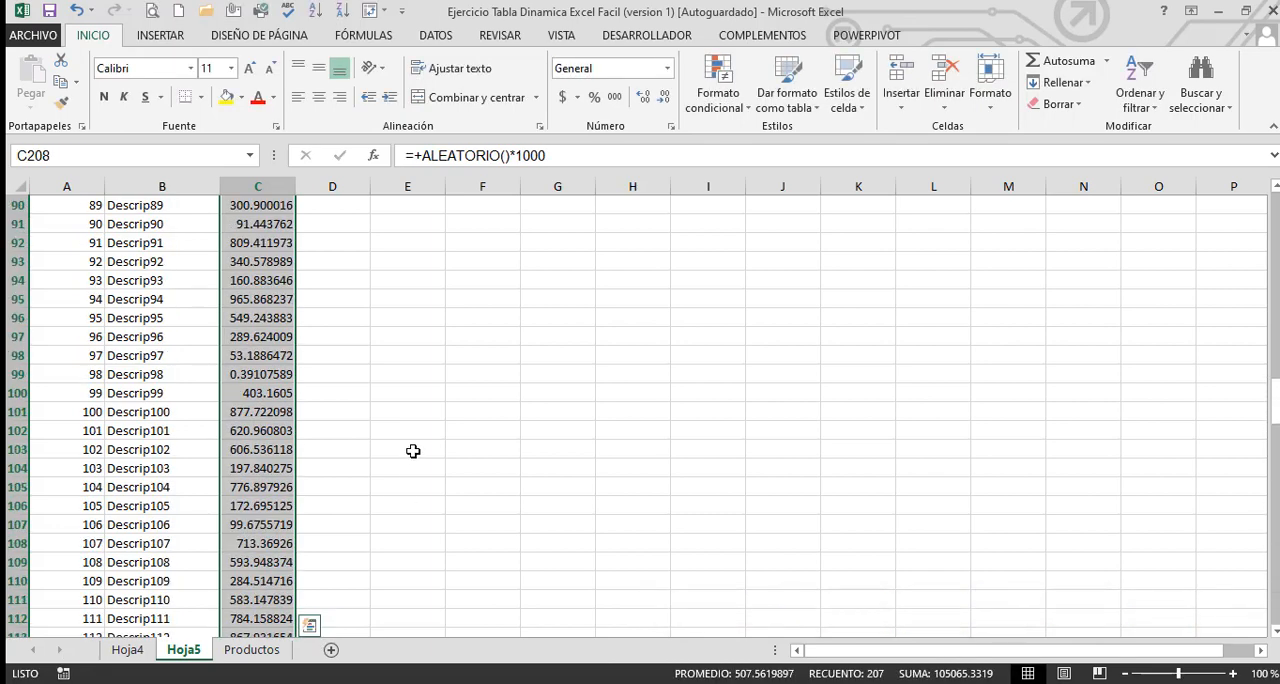
{"action": "scroll", "coordinate": [413, 451], "scroll_direction": "up", "scroll_amount": 12}
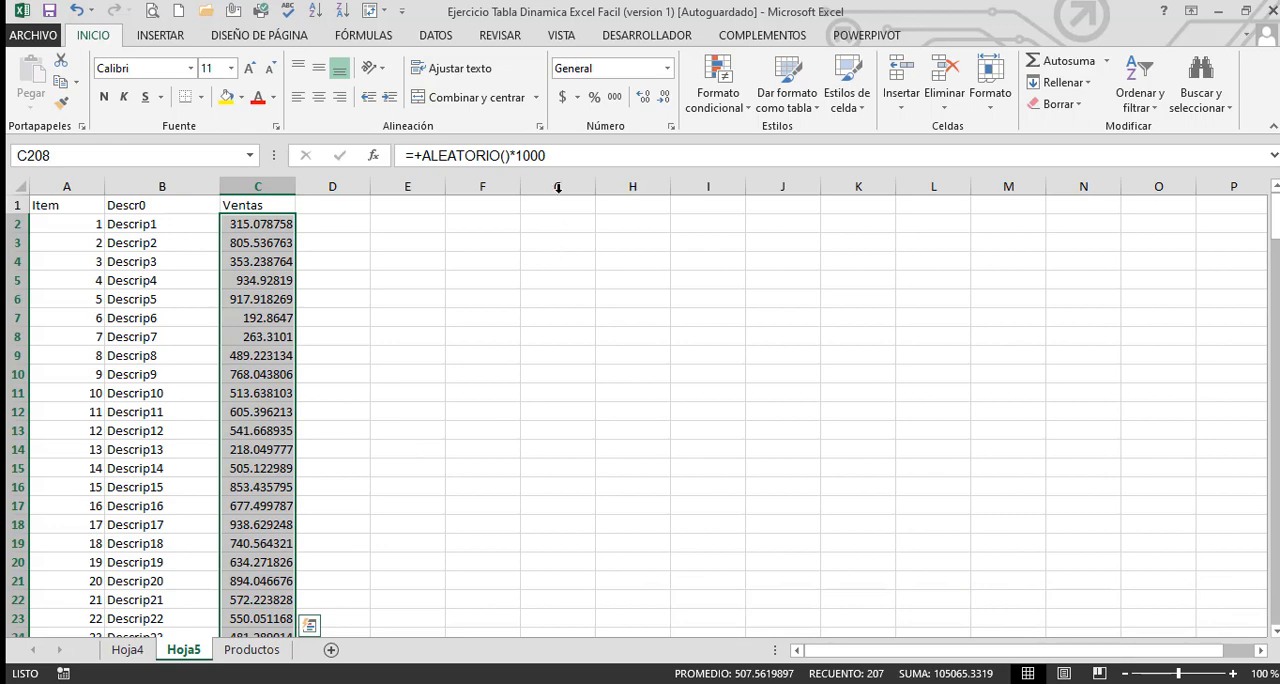
{"action": "left_click", "coordinate": [560, 156]}
{"action": "type", "text": "0"}
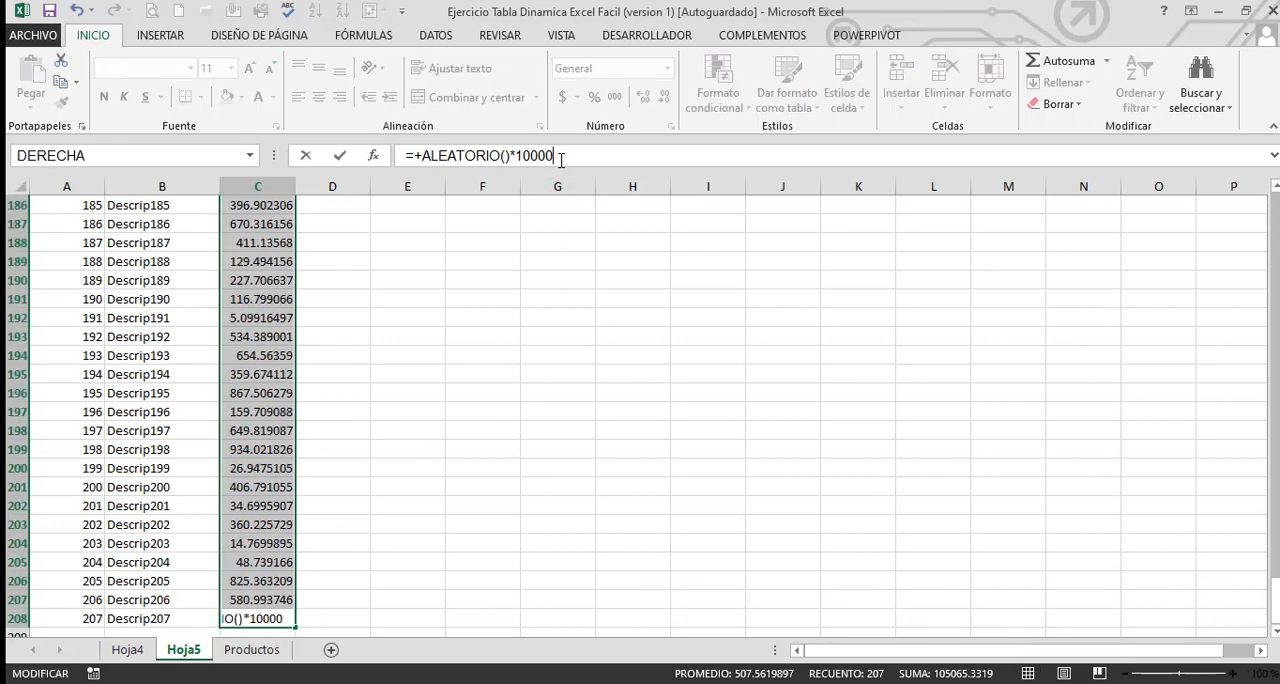
{"action": "key", "text": "ctrl+Return"}
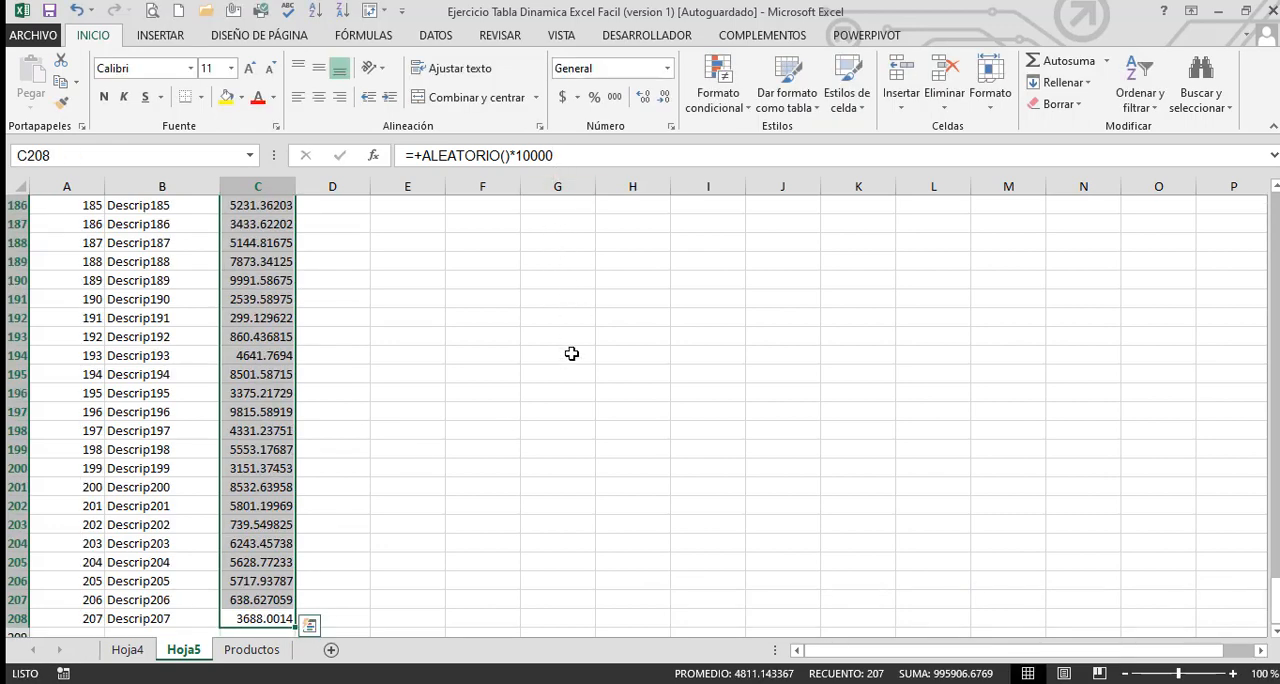
Format the Ventas values with a thousands separator and no decimal places
{"action": "scroll", "coordinate": [571, 354], "scroll_direction": "up", "scroll_amount": 20}
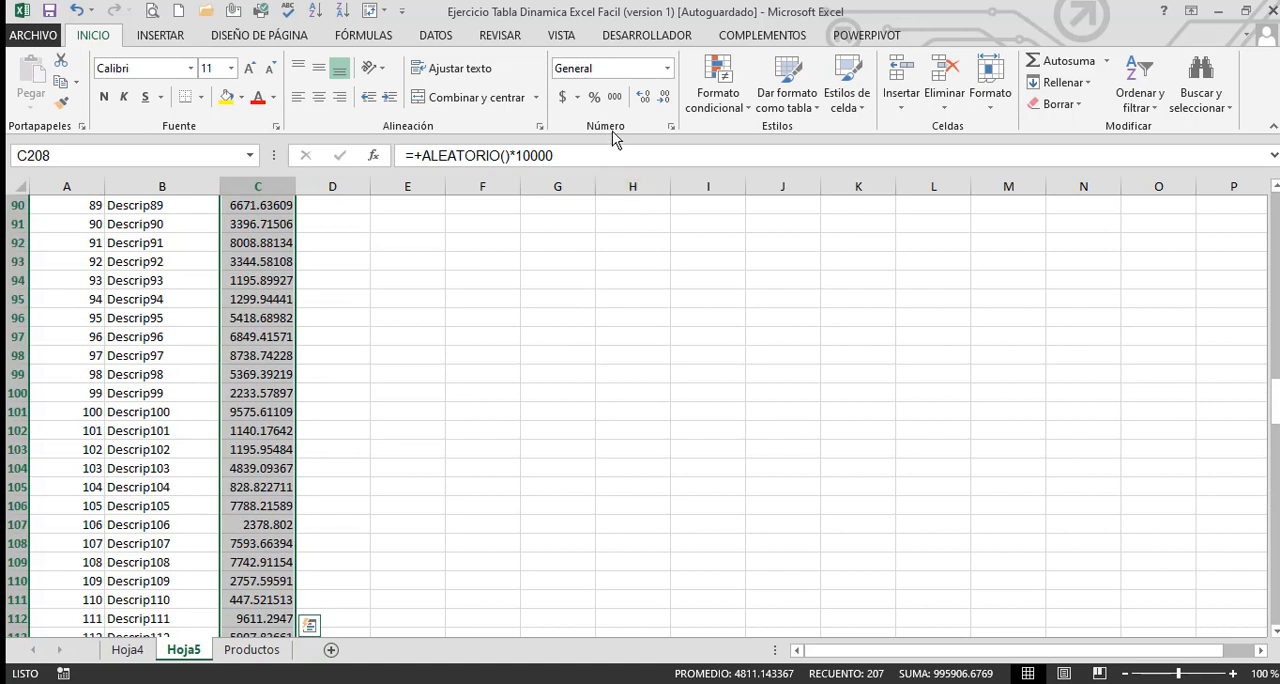
{"action": "left_click", "coordinate": [614, 97]}
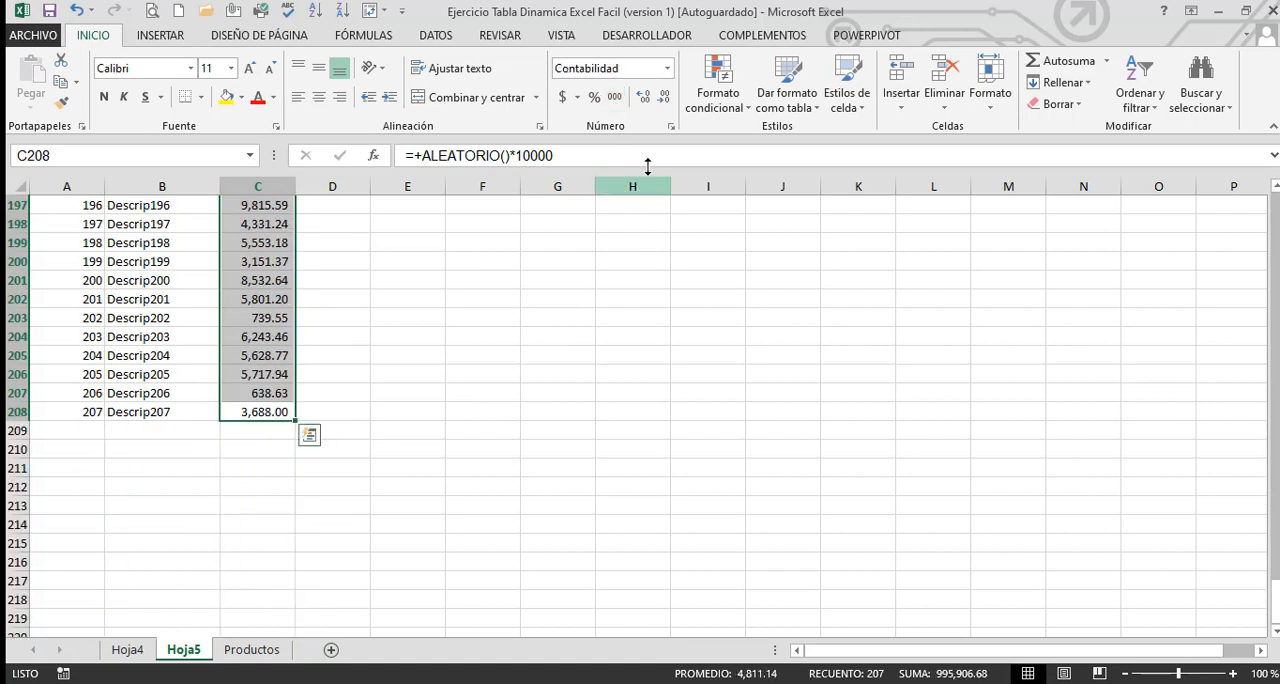
{"action": "left_click", "coordinate": [643, 97]}
{"action": "left_click", "coordinate": [643, 97]}
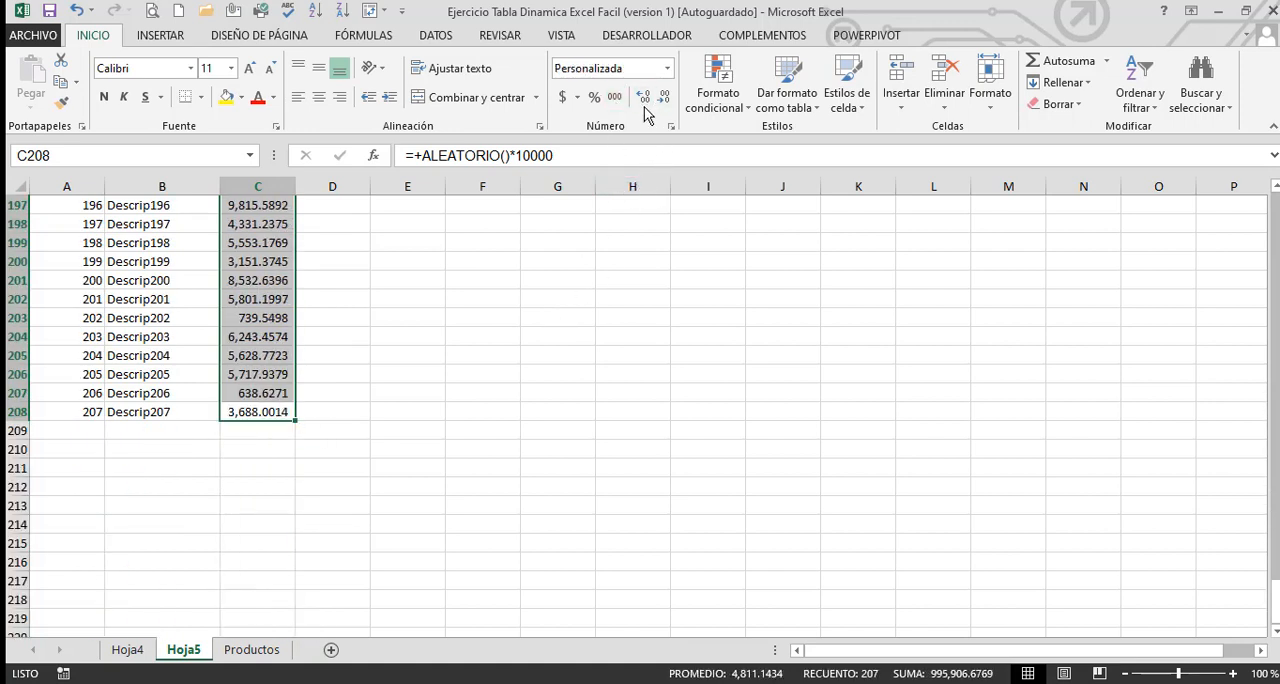
{"action": "left_click", "coordinate": [644, 101]}
{"action": "left_click", "coordinate": [644, 101]}
{"action": "left_click", "coordinate": [644, 101]}
{"action": "left_click", "coordinate": [644, 101]}
{"action": "left_click", "coordinate": [666, 99]}
{"action": "left_click", "coordinate": [666, 99]}
{"action": "left_click", "coordinate": [666, 99]}
{"action": "left_click", "coordinate": [666, 99]}
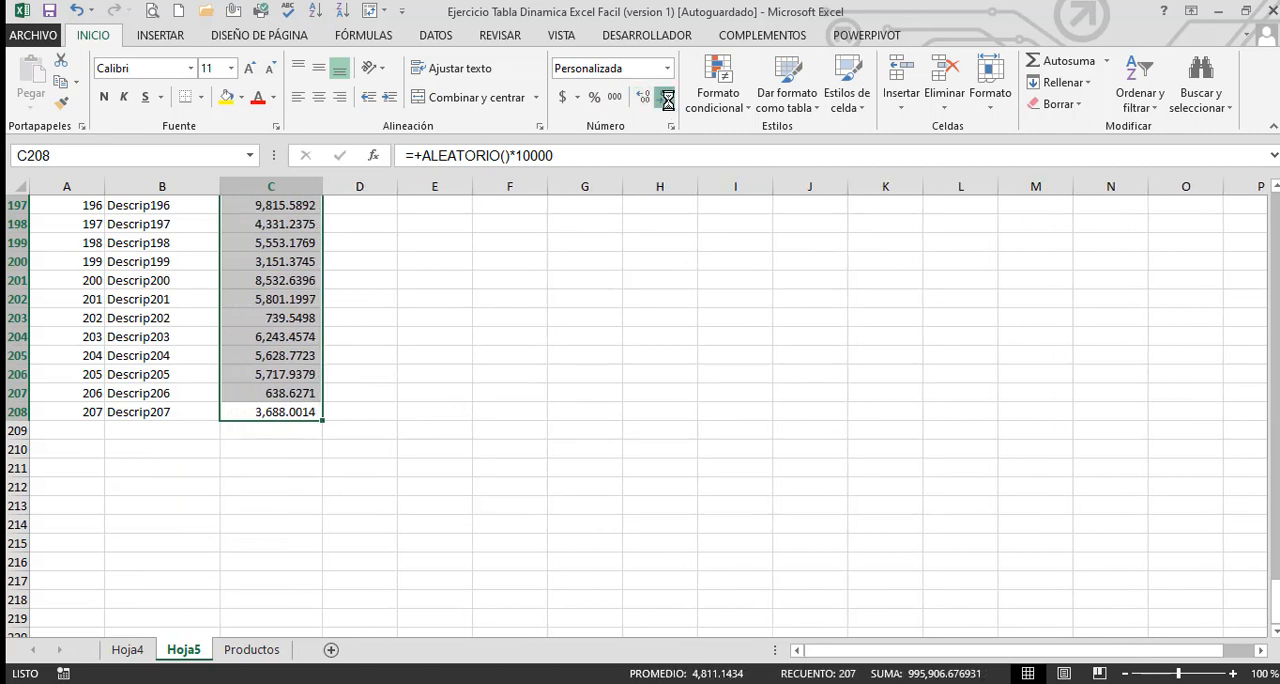
{"action": "left_click", "coordinate": [666, 99]}
{"action": "left_click", "coordinate": [666, 99]}
{"action": "left_click", "coordinate": [666, 99]}
{"action": "left_click", "coordinate": [666, 99]}
Replace the random Ventas formulas in C2:C208 with their fixed values
{"action": "key", "text": "ctrl+c"}
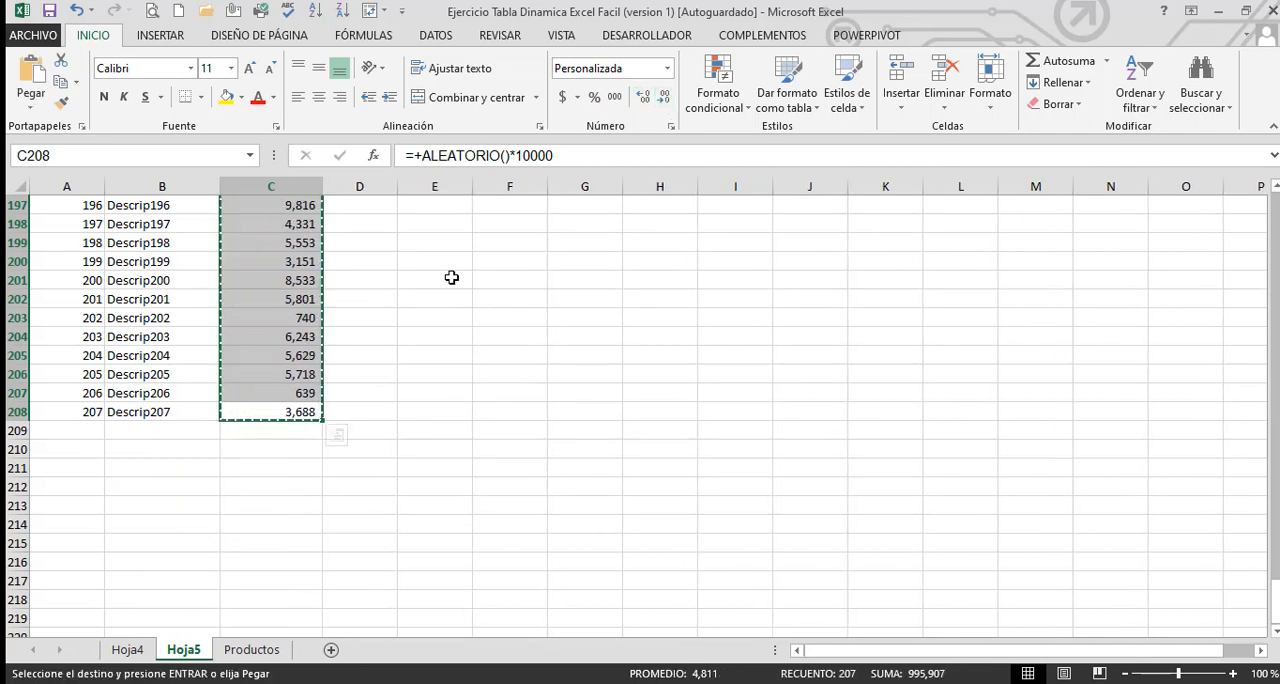
{"action": "left_click", "coordinate": [30, 100]}
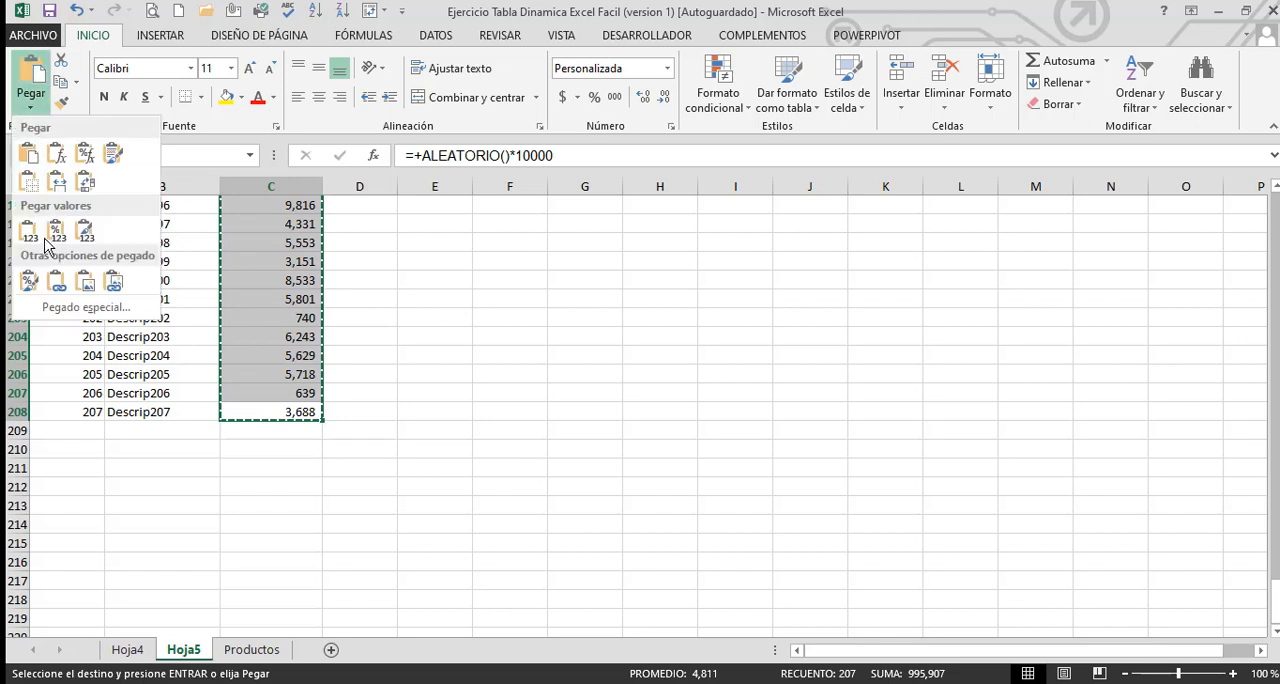
{"action": "left_click", "coordinate": [33, 238]}
{"action": "left_click", "coordinate": [351, 294]}
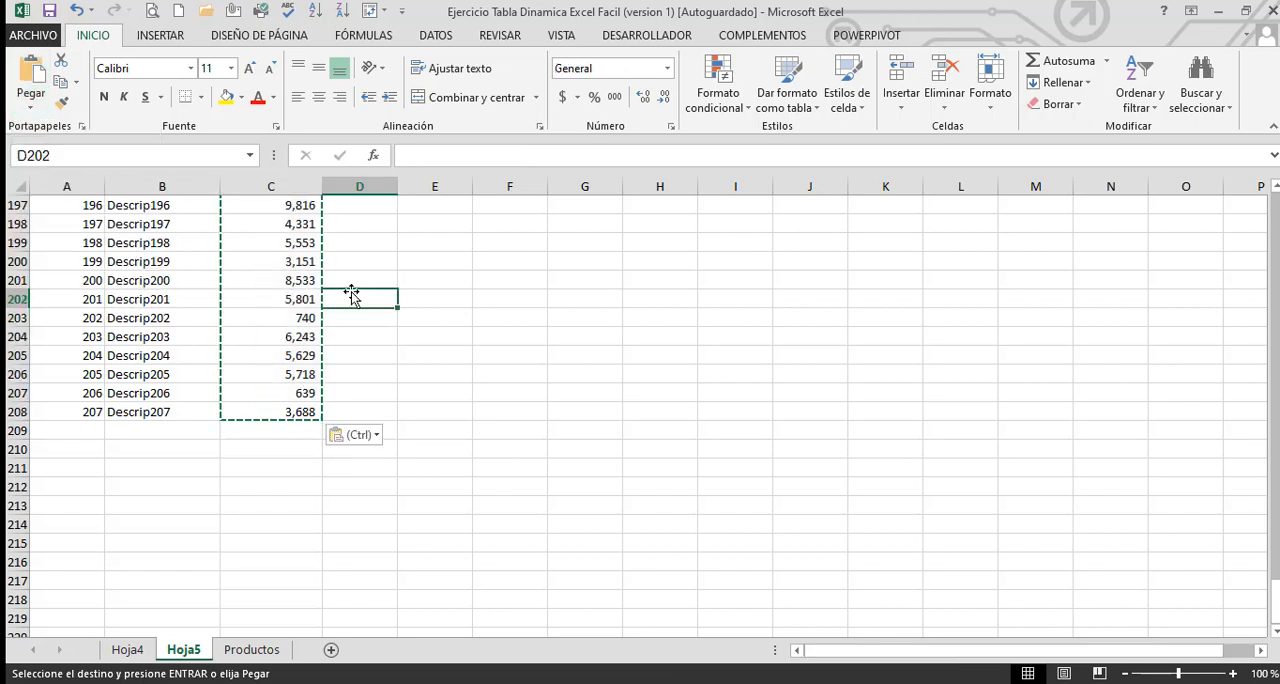
{"action": "key", "text": "Left"}
{"action": "key", "text": "Escape"}
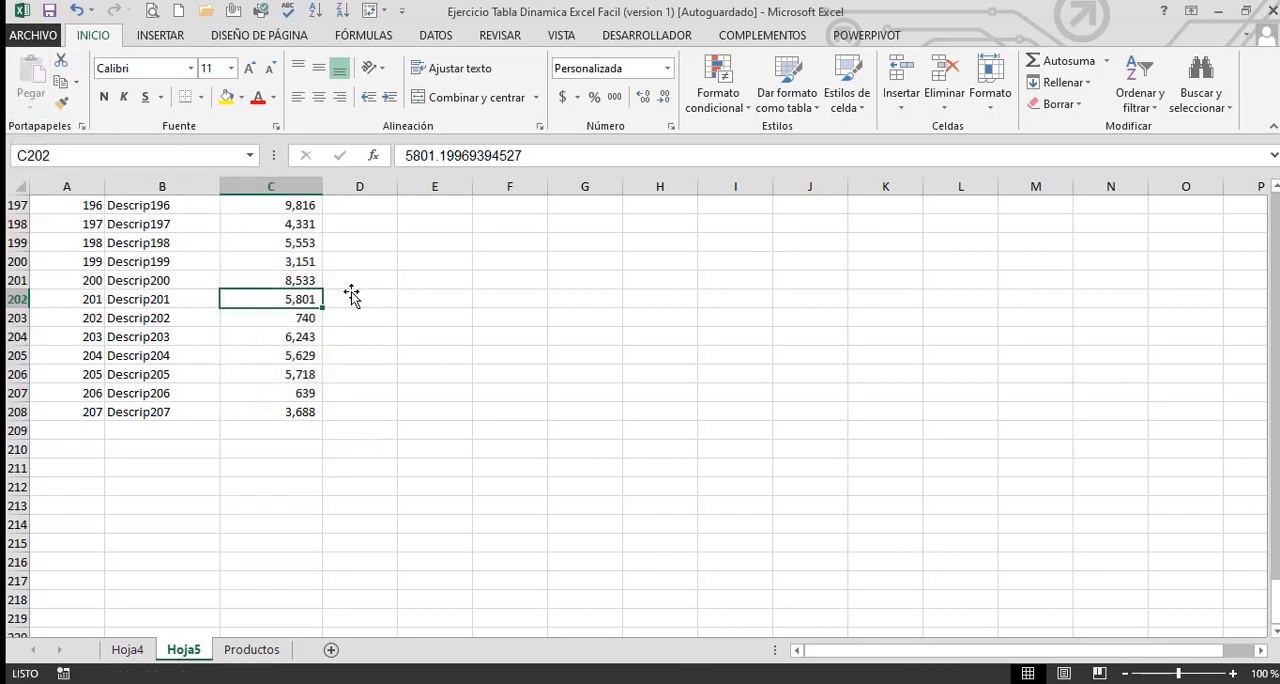
Create a pivot table from the range Hoja5!$A$1:$C$208 on a new worksheet
{"action": "key", "text": "ctrl+Up"}
{"action": "key", "text": "Down"}
{"action": "key", "text": "Down"}
{"action": "key", "text": "Left"}
{"action": "key", "text": "Left"}
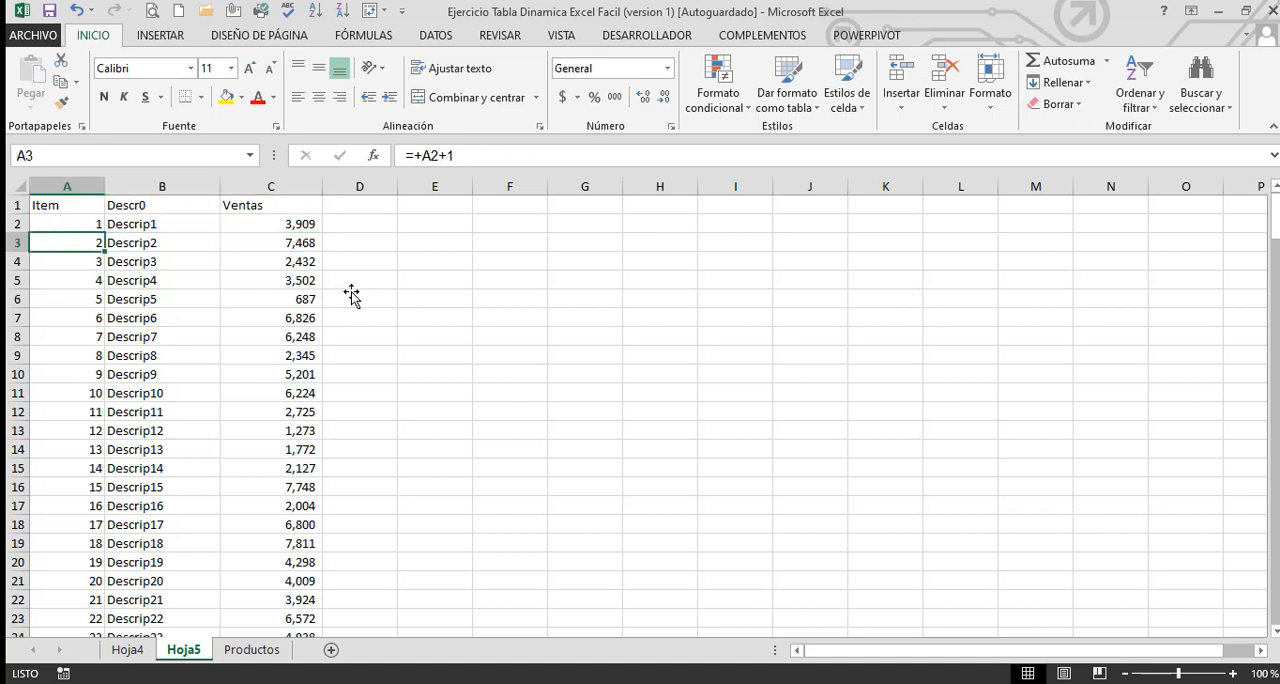
{"action": "key", "text": "ctrl+Up"}
{"action": "key", "text": "Right"}
{"action": "key", "text": "Left"}
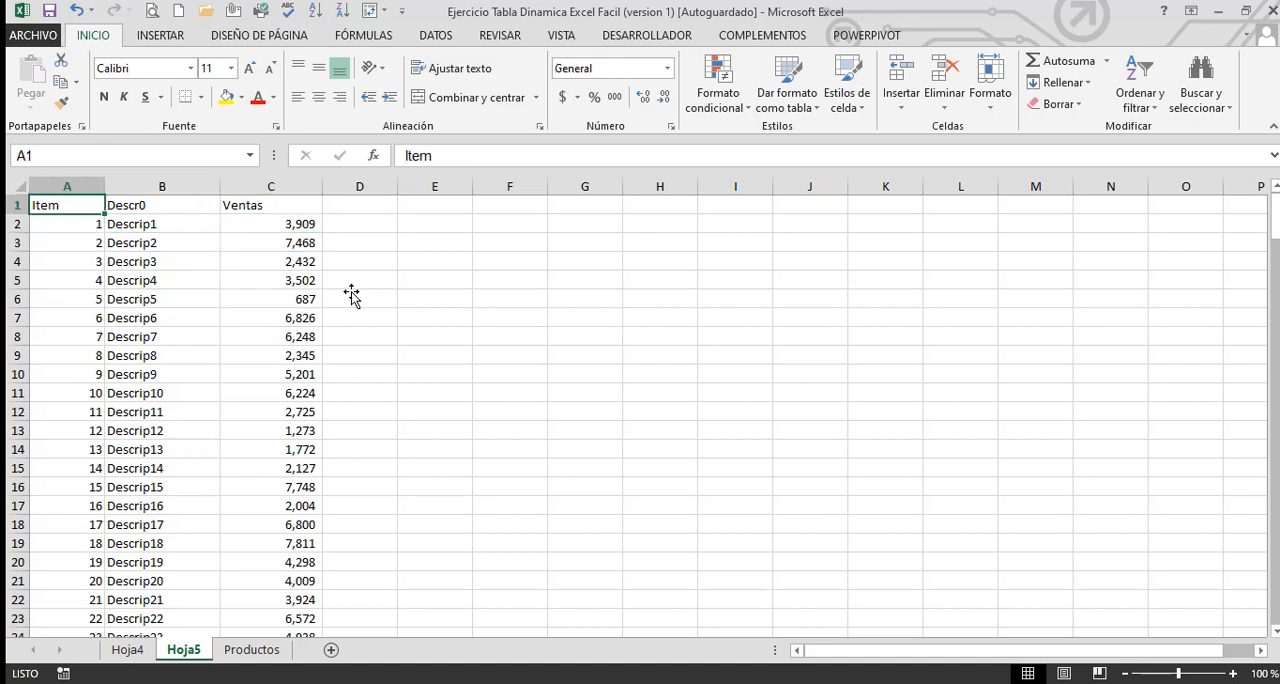
{"action": "left_click", "coordinate": [160, 38]}
{"action": "left_click", "coordinate": [43, 100]}
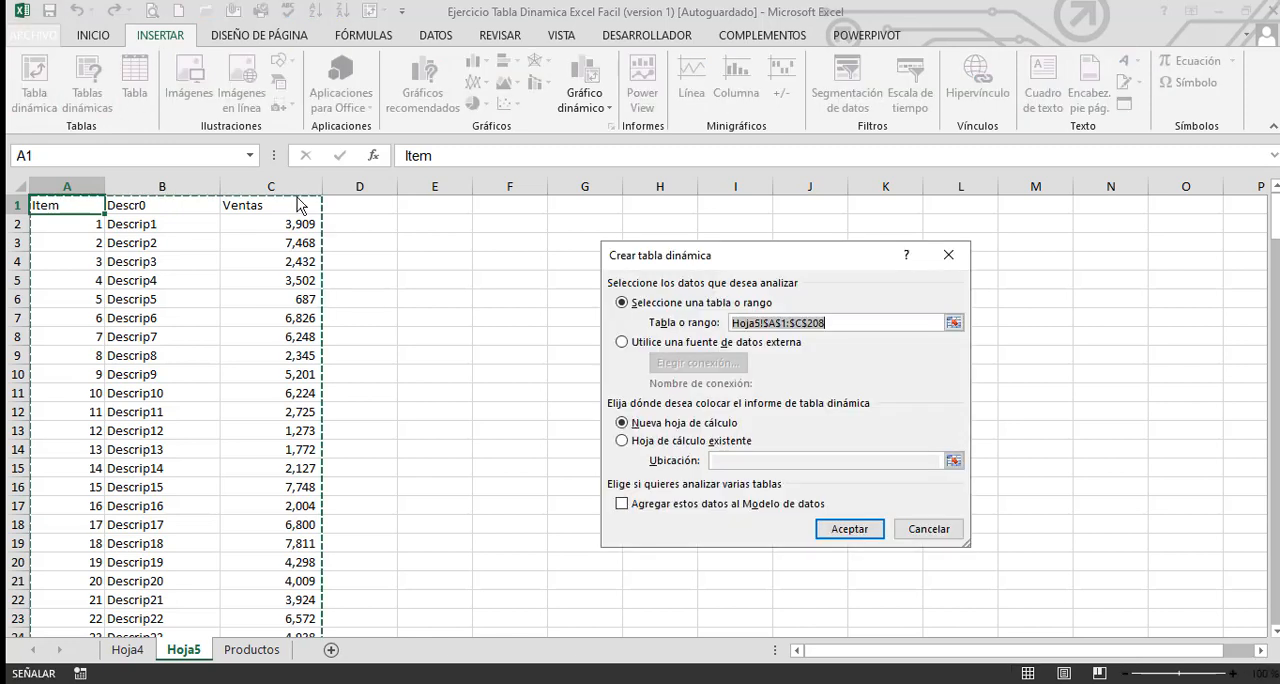
{"action": "left_click", "coordinate": [849, 529]}
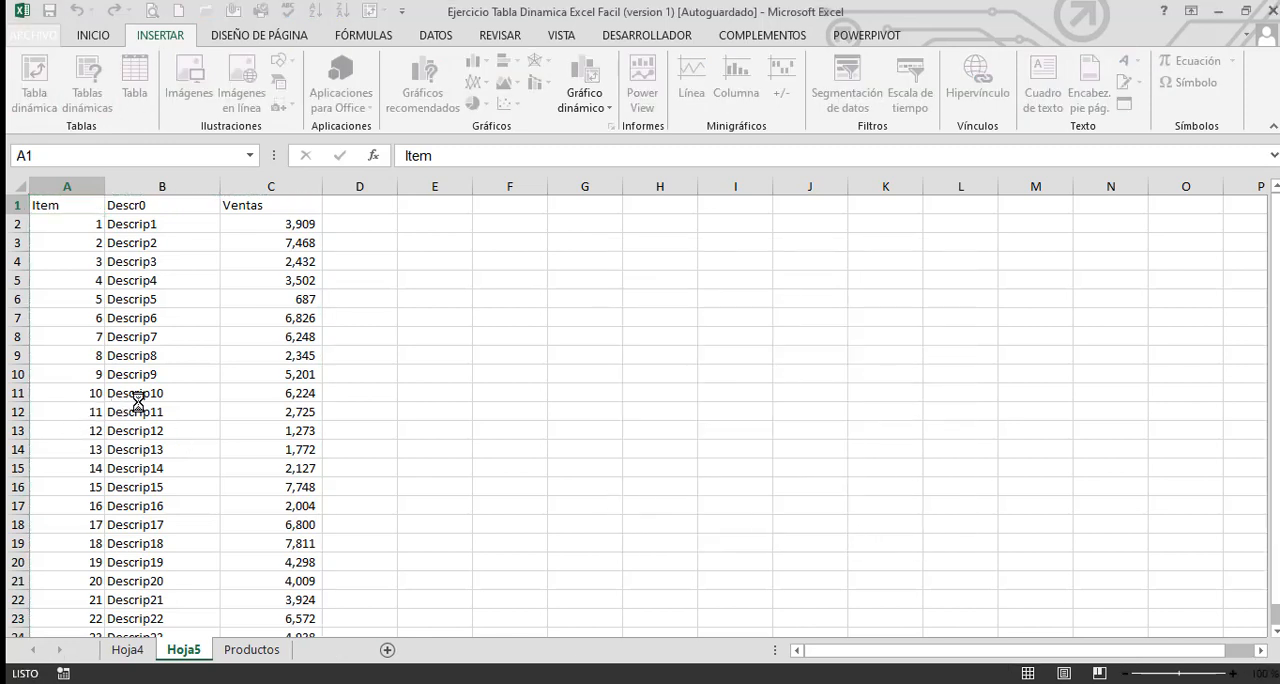
Place the Descr0 field in the new pivot table's rows and sum Ventas as its values
{"action": "left_click", "coordinate": [160, 380]}
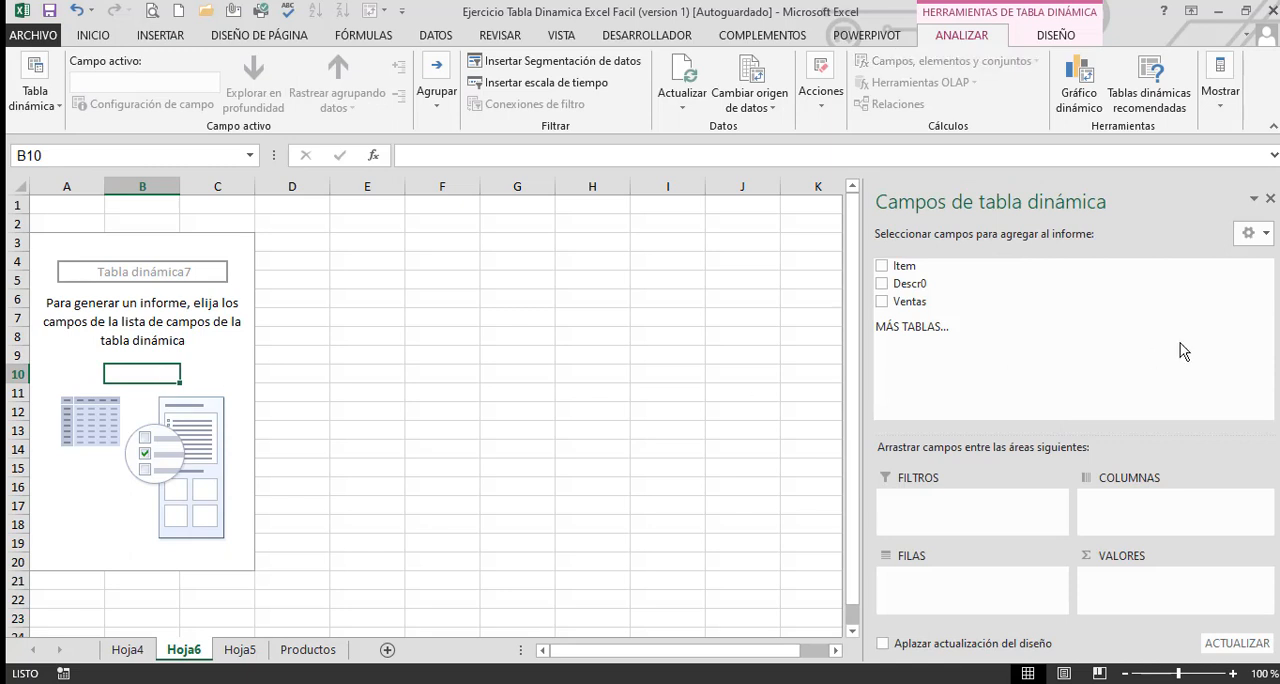
{"action": "left_click_drag", "start_coordinate": [918, 286], "coordinate": [972, 585]}
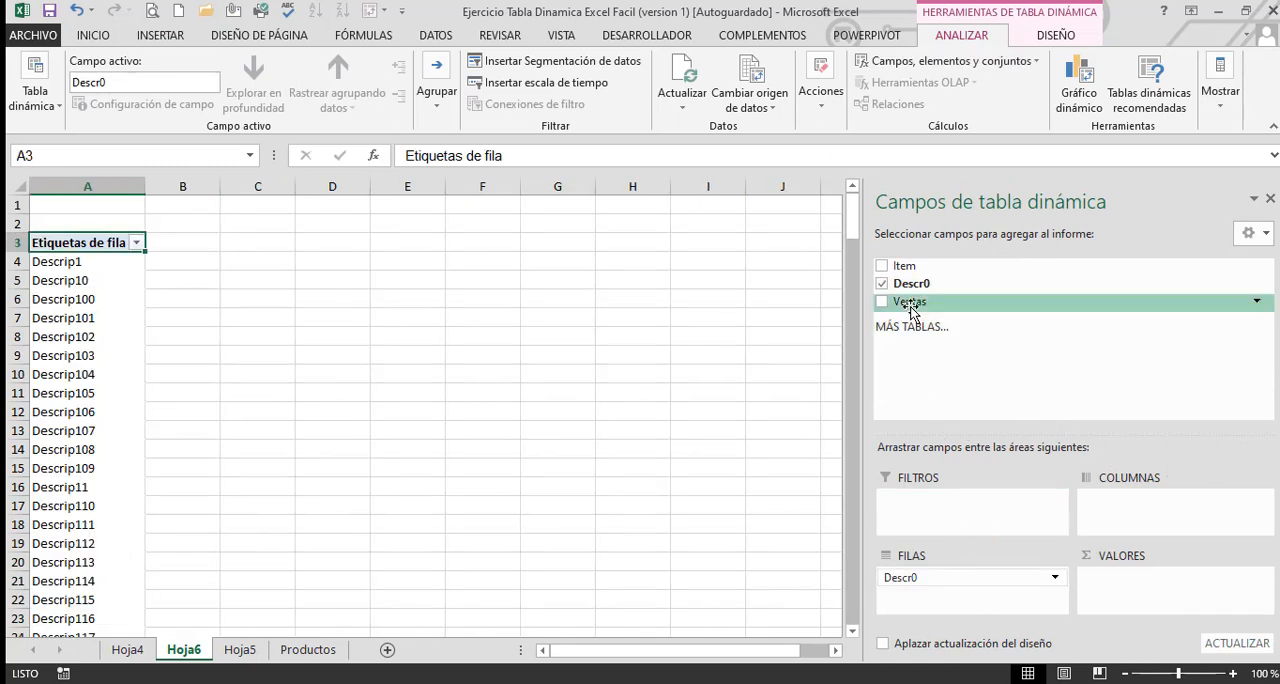
{"action": "left_click_drag", "start_coordinate": [918, 301], "coordinate": [1190, 600]}
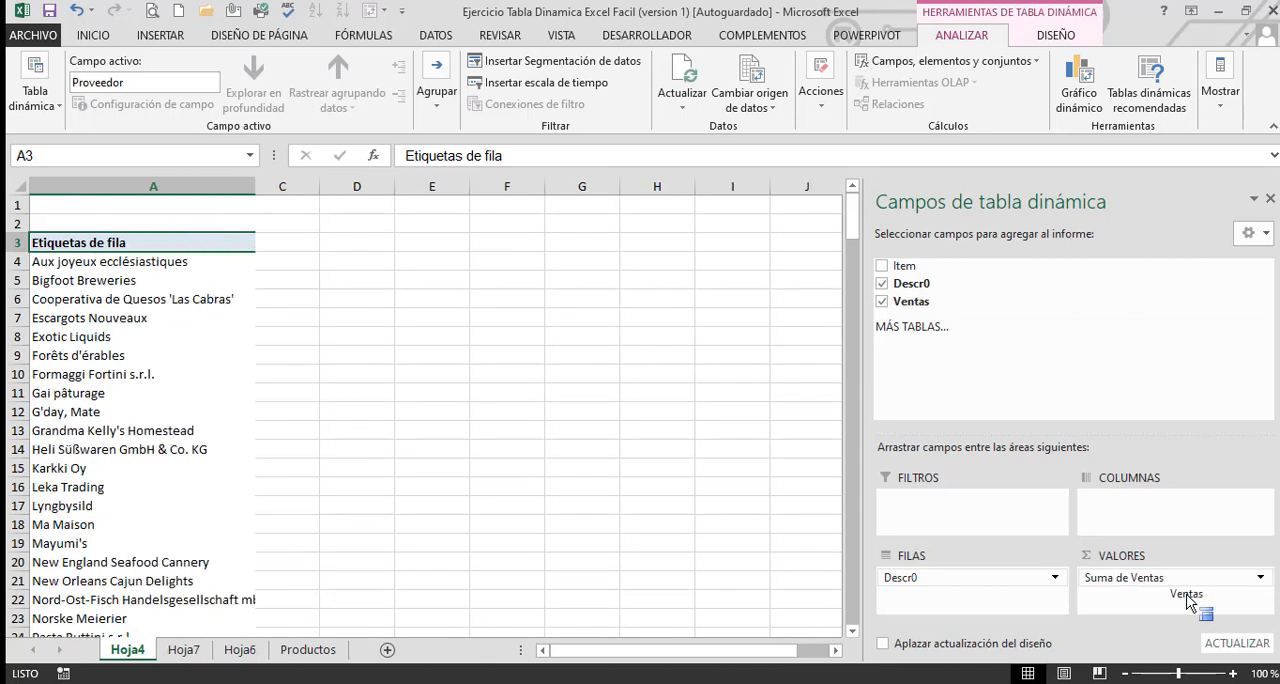
Create a new data-model pivot table from the Proveedor sales pivot table on Hoja4 so that several tables can be combined
{"action": "left_click_drag", "start_coordinate": [1190, 600], "coordinate": [1190, 600]}
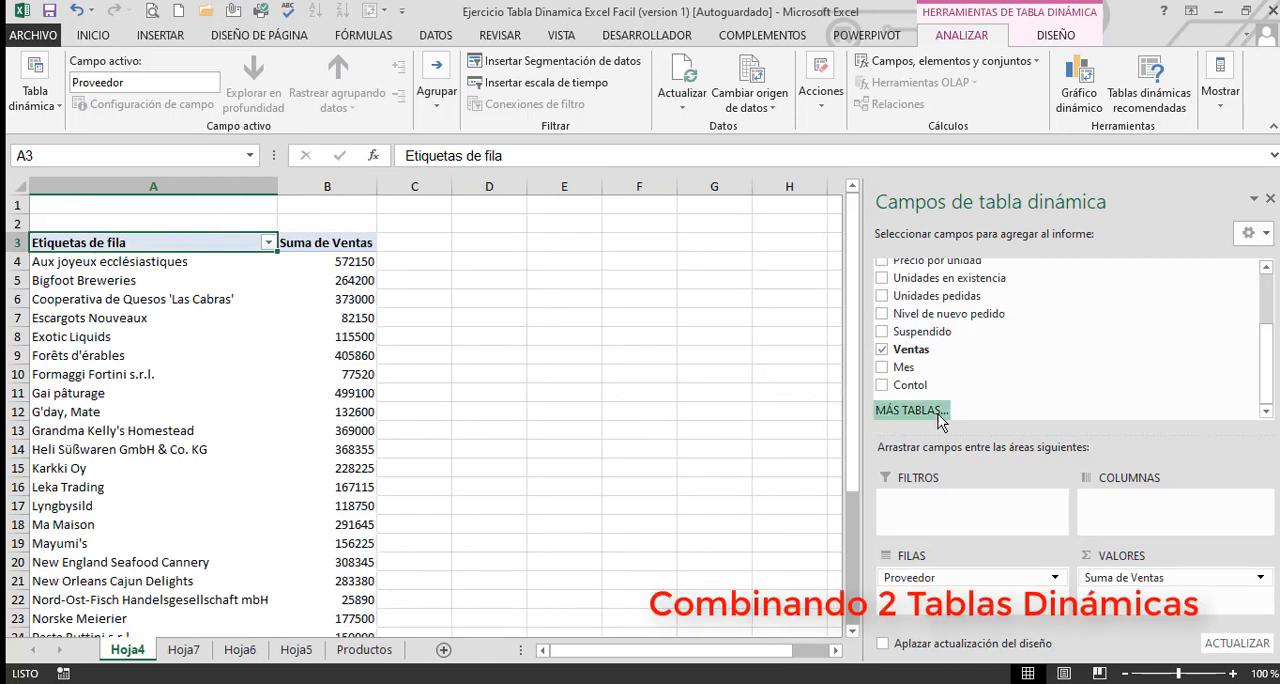
{"action": "left_click", "coordinate": [939, 416]}
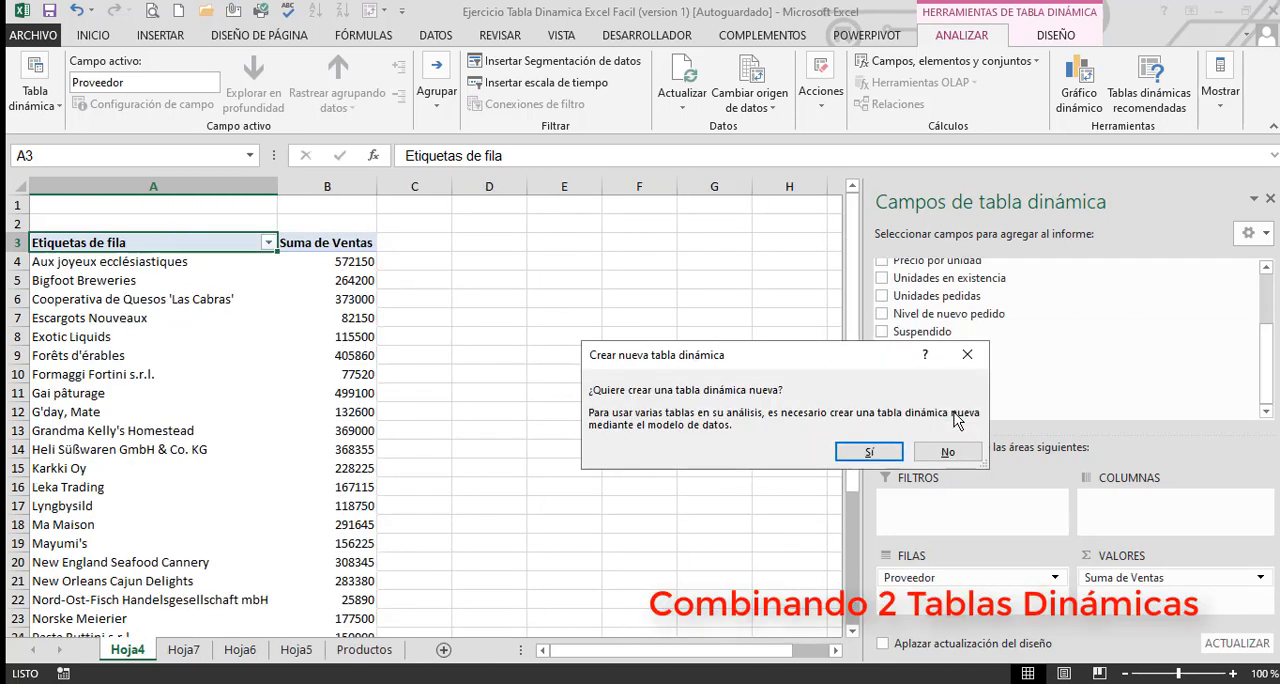
{"action": "left_click", "coordinate": [869, 452]}
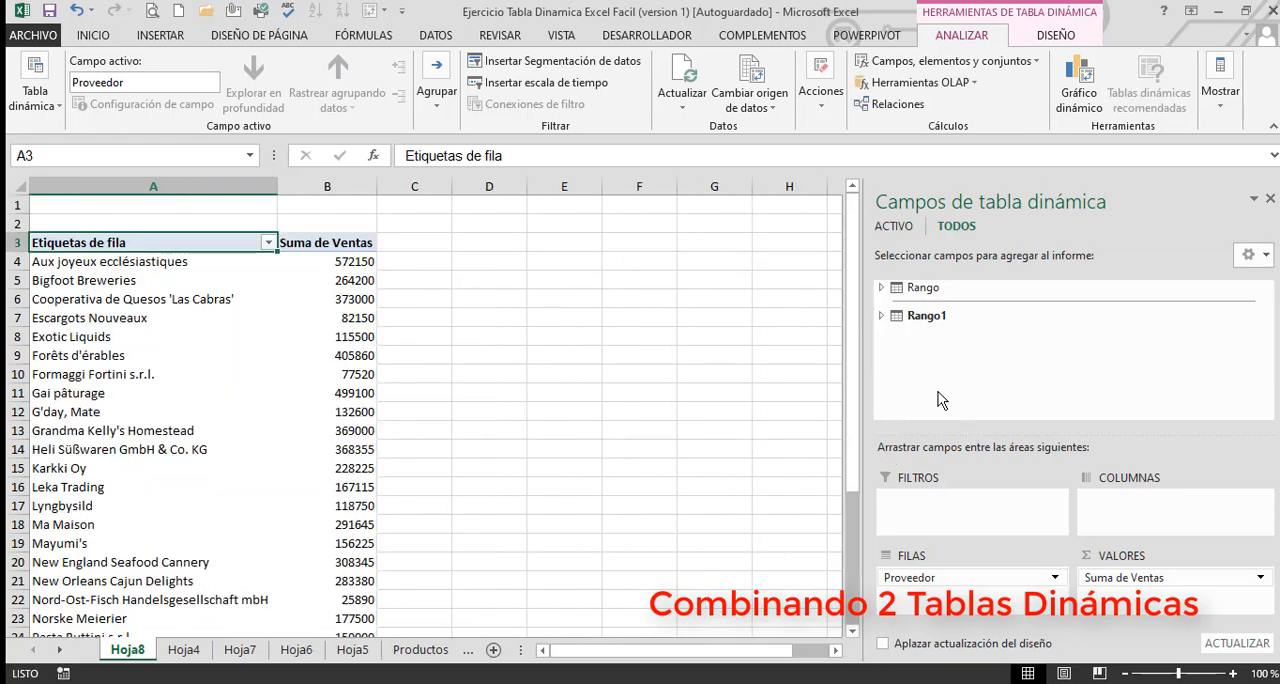
Expand the Rango and Rango1 tables and add Rango's Descr0 field to the rows beneath Proveedor
{"action": "left_click", "coordinate": [881, 289]}
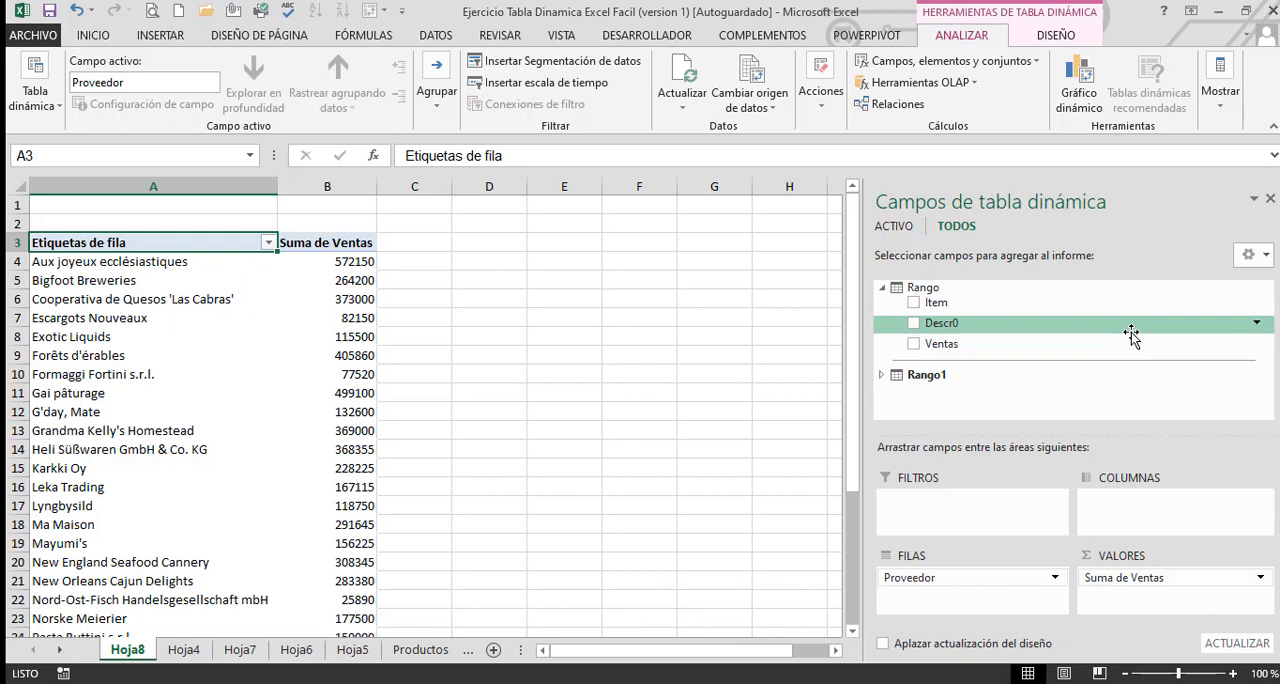
{"action": "left_click", "coordinate": [881, 374]}
{"action": "scroll", "coordinate": [1037, 390], "scroll_direction": "up", "scroll_amount": 2}
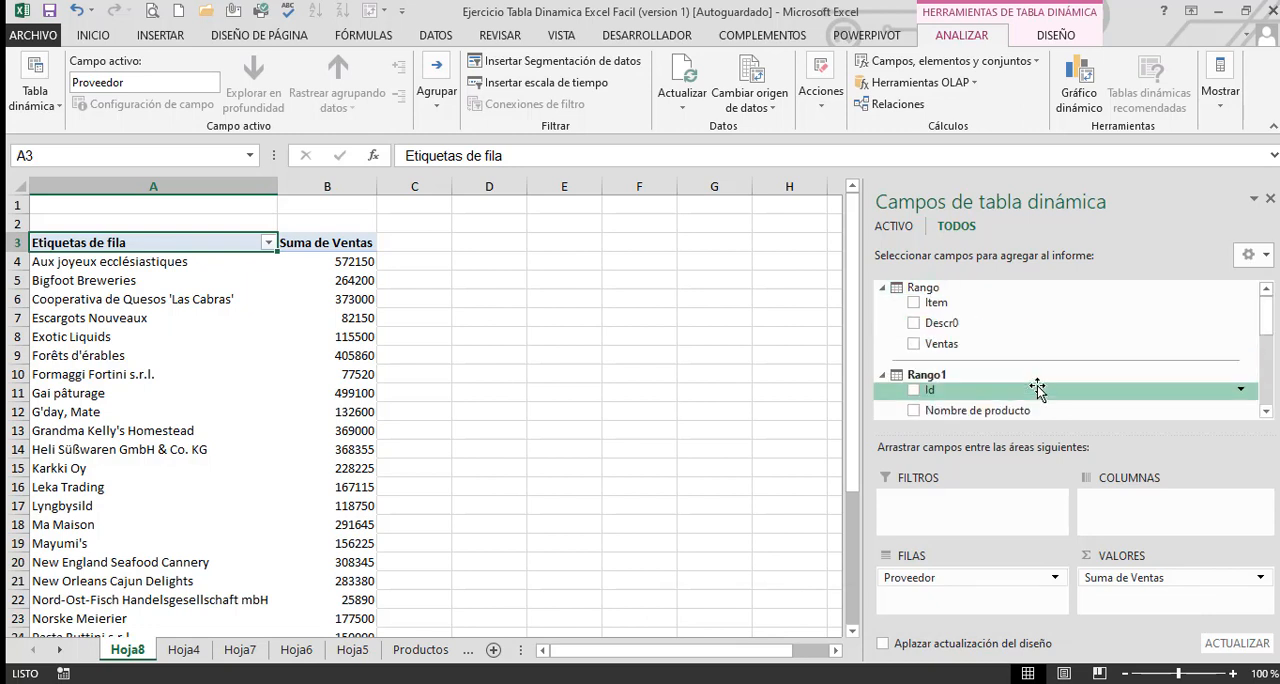
{"action": "scroll", "coordinate": [1037, 388], "scroll_direction": "down", "scroll_amount": 2}
{"action": "scroll", "coordinate": [1037, 388], "scroll_direction": "up", "scroll_amount": 2}
{"action": "scroll", "coordinate": [1037, 388], "scroll_direction": "down", "scroll_amount": 2}
{"action": "scroll", "coordinate": [1037, 385], "scroll_direction": "up", "scroll_amount": 2}
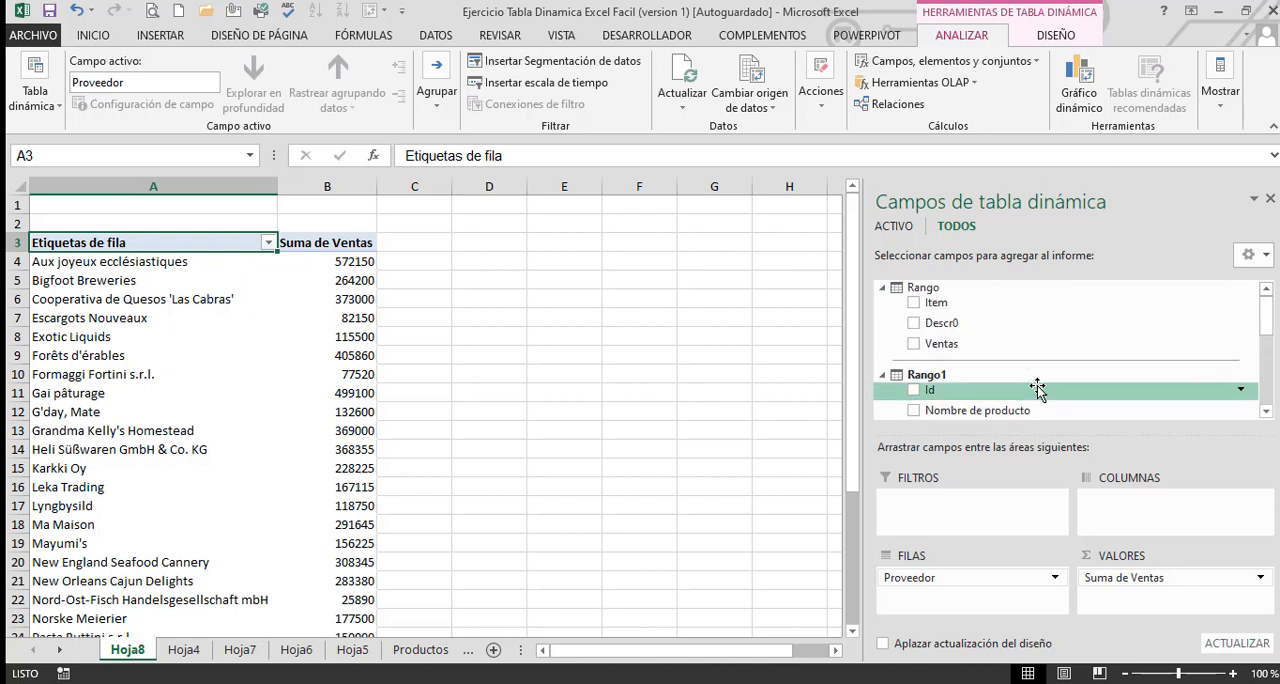
{"action": "left_click", "coordinate": [914, 325]}
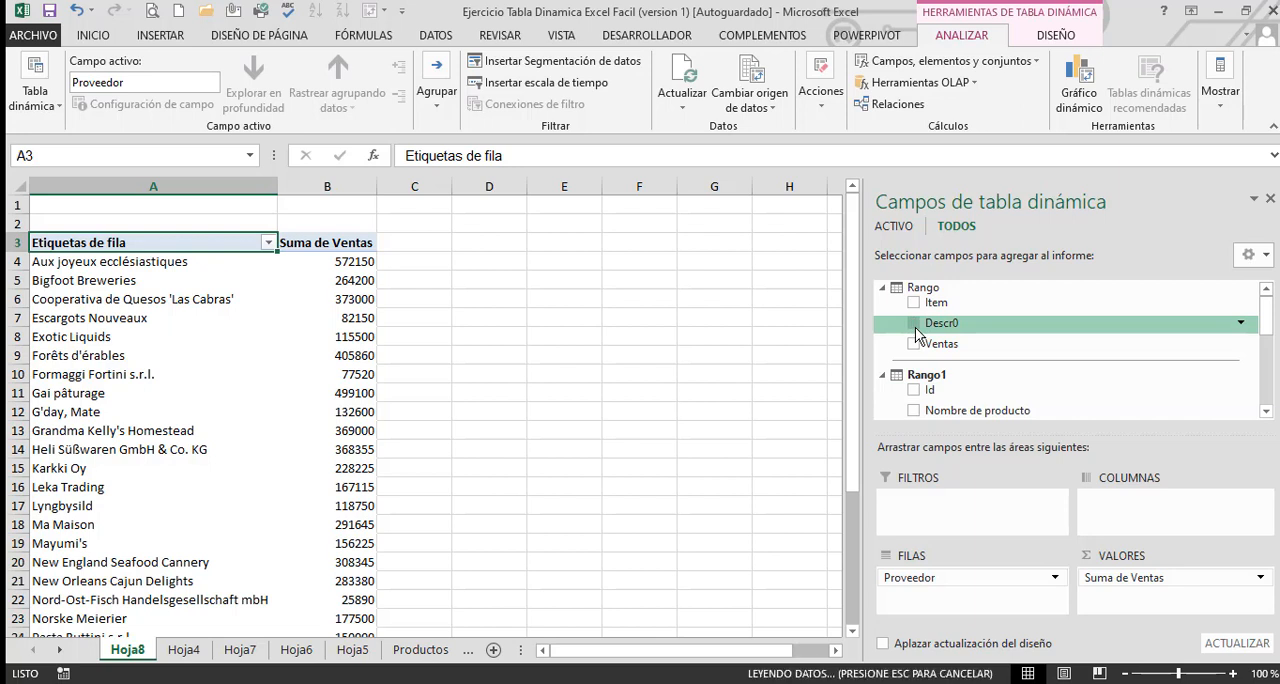
Show the combined pivot table in tabular form and narrow the Proveedor column
{"action": "left_click", "coordinate": [147, 361]}
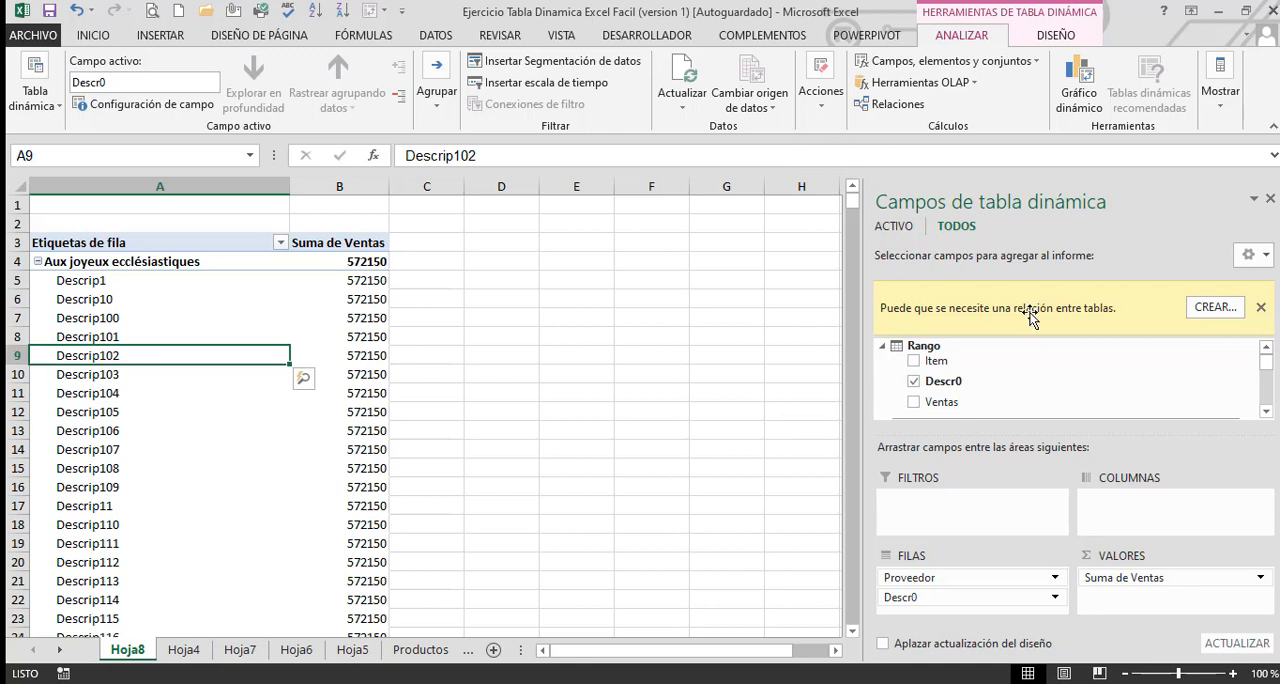
{"action": "left_click", "coordinate": [1062, 38]}
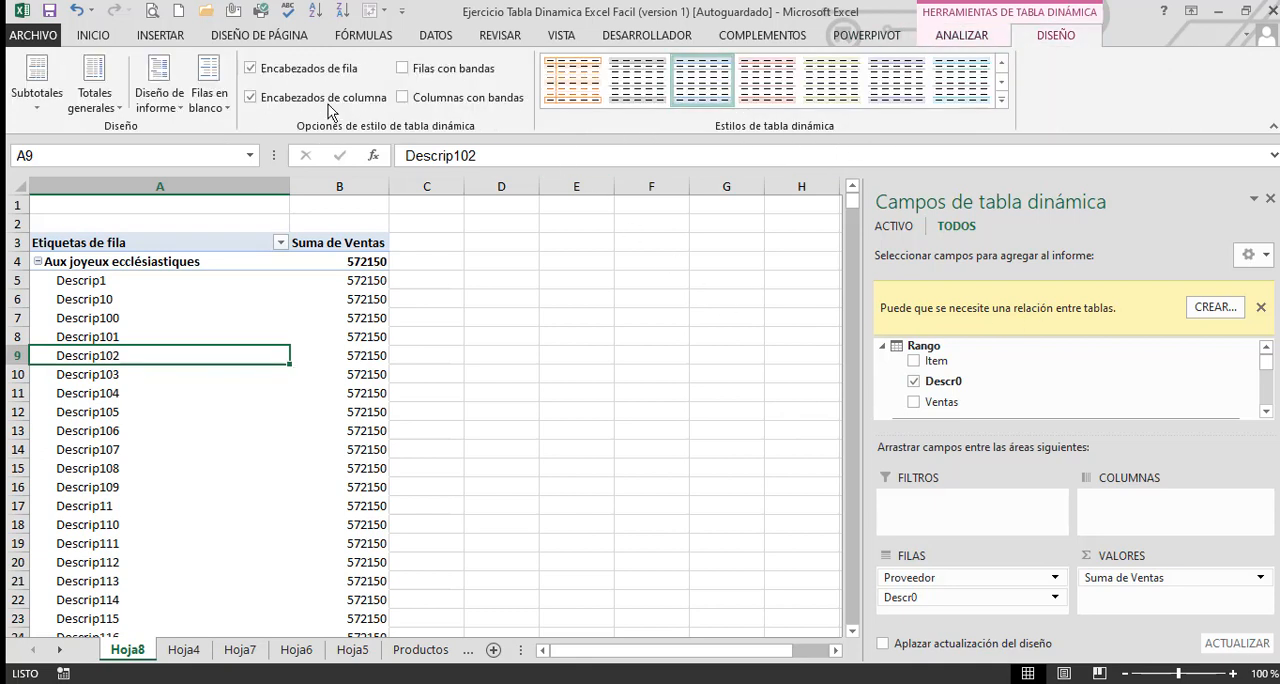
{"action": "left_click", "coordinate": [160, 98]}
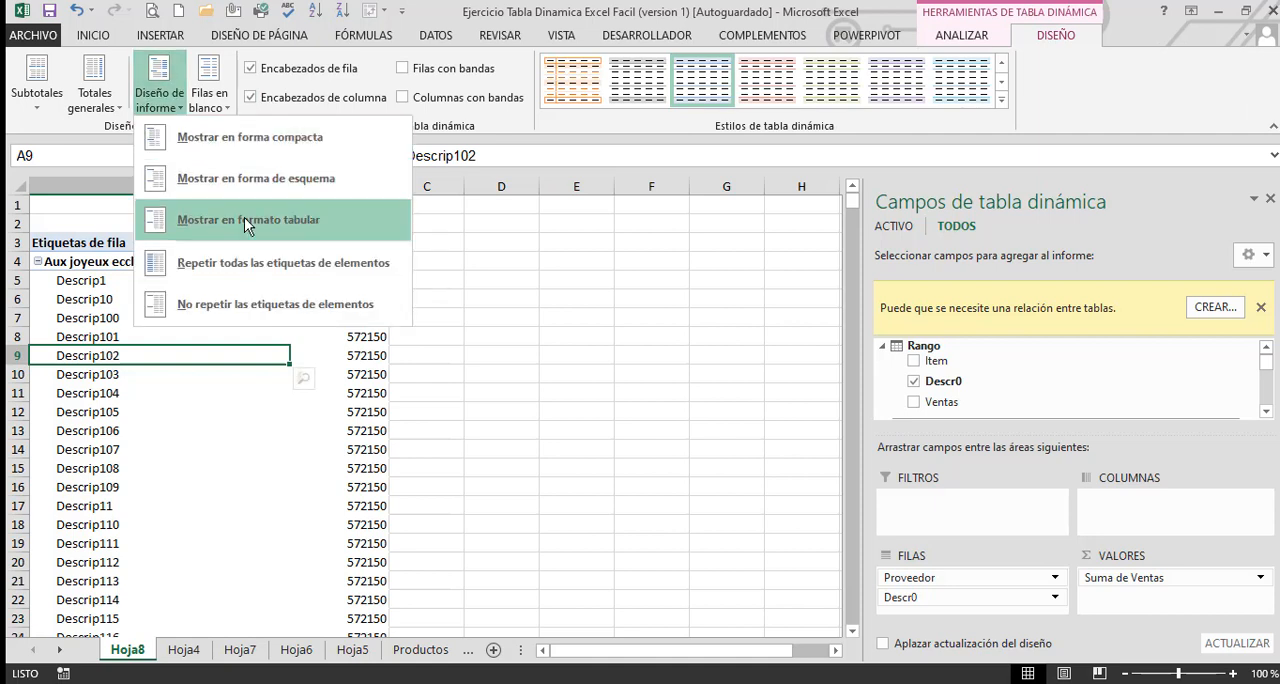
{"action": "left_click", "coordinate": [247, 222]}
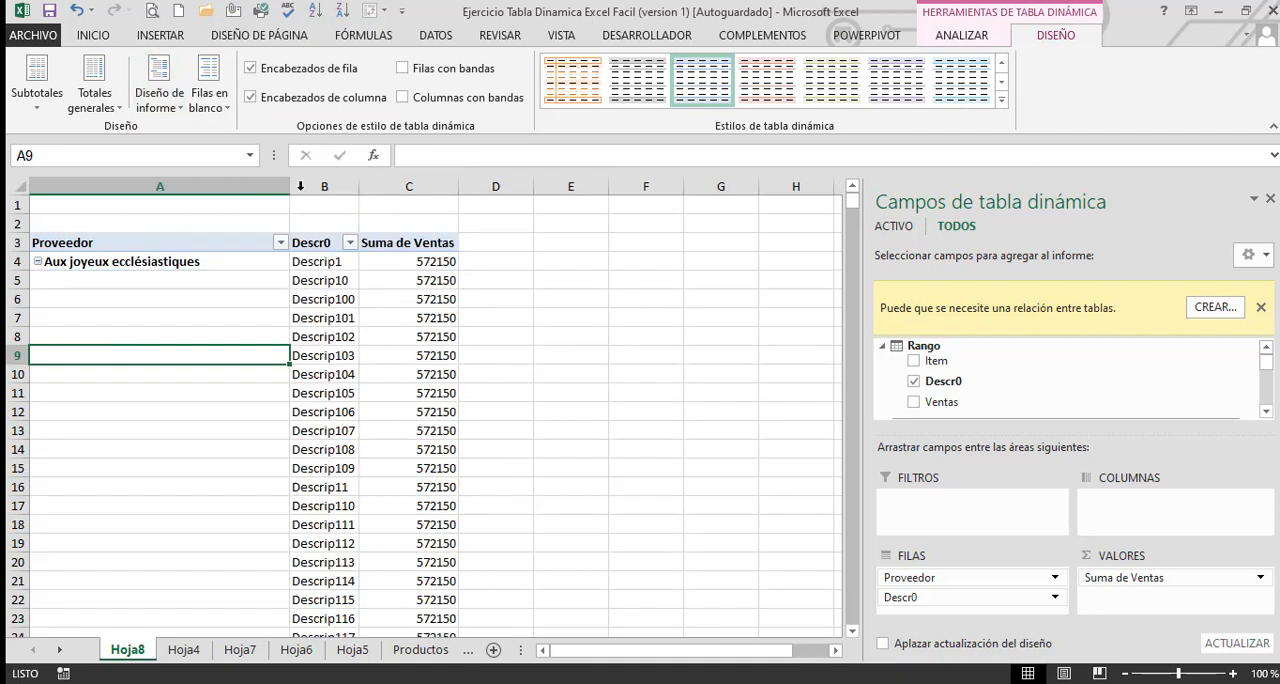
{"action": "left_click_drag", "start_coordinate": [290, 186], "coordinate": [227, 200]}
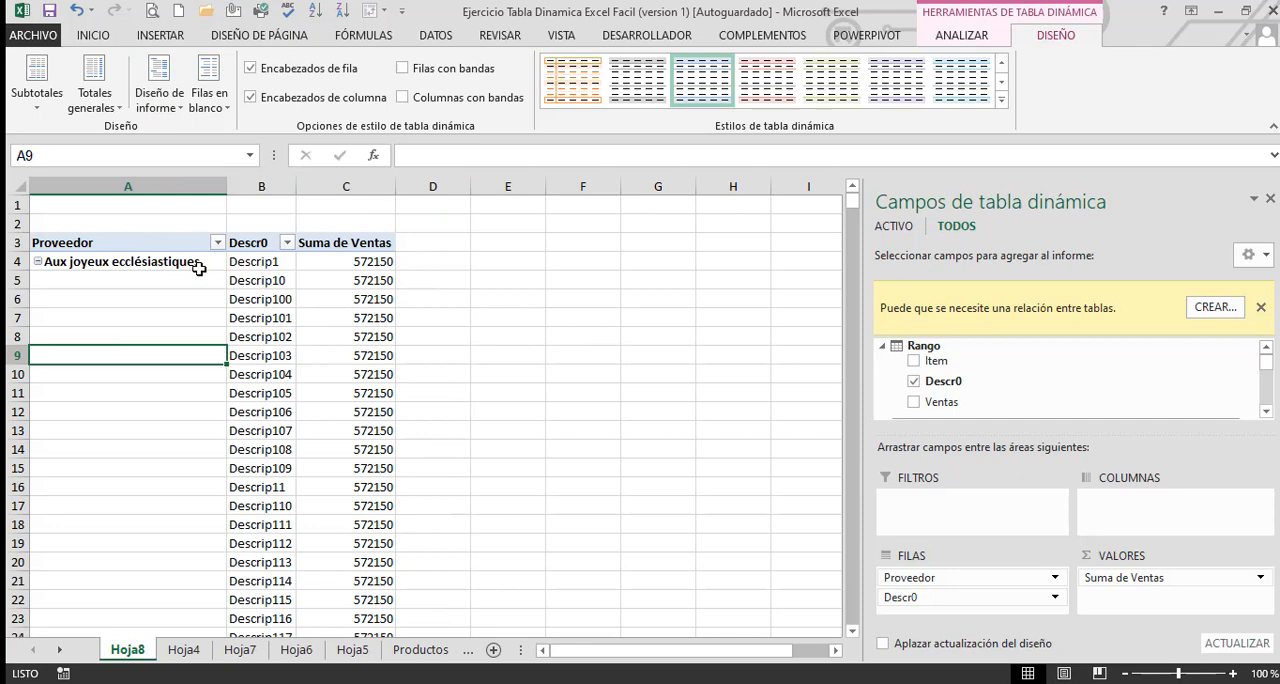
{"action": "left_click", "coordinate": [143, 263]}
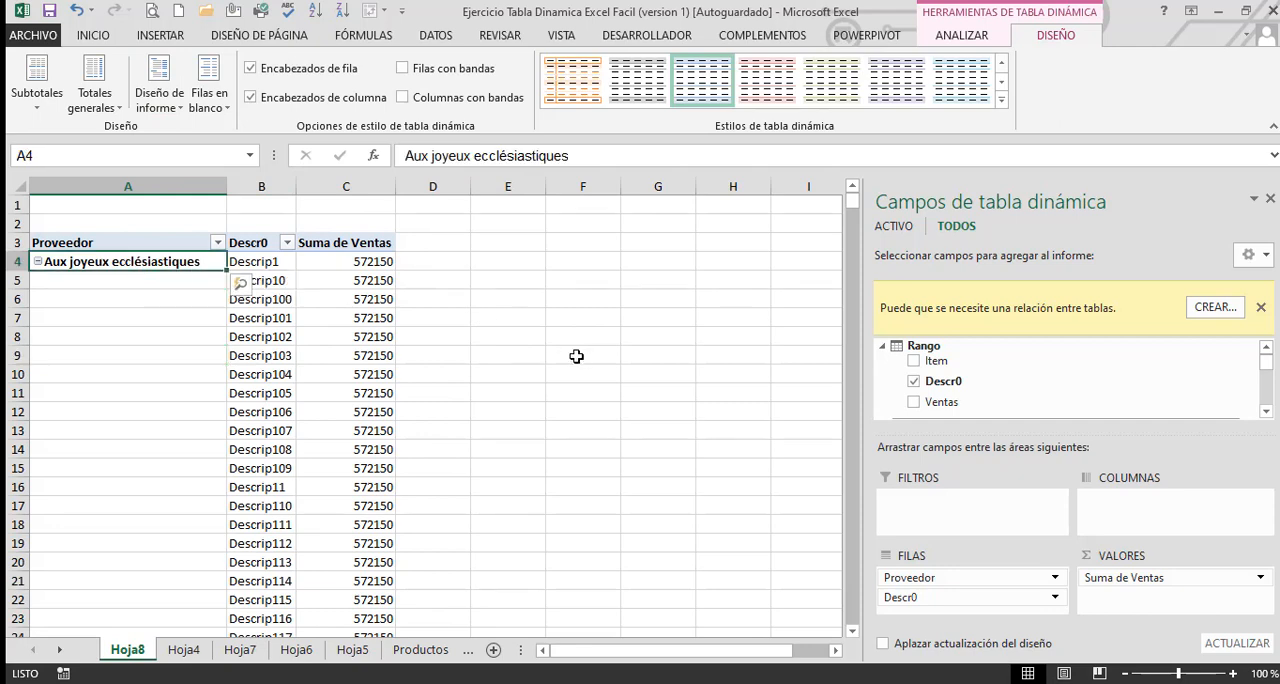
Rename the sheet Hoja5 to VENTAS and return to the combined pivot table on Hoja8
{"action": "left_click", "coordinate": [408, 647]}
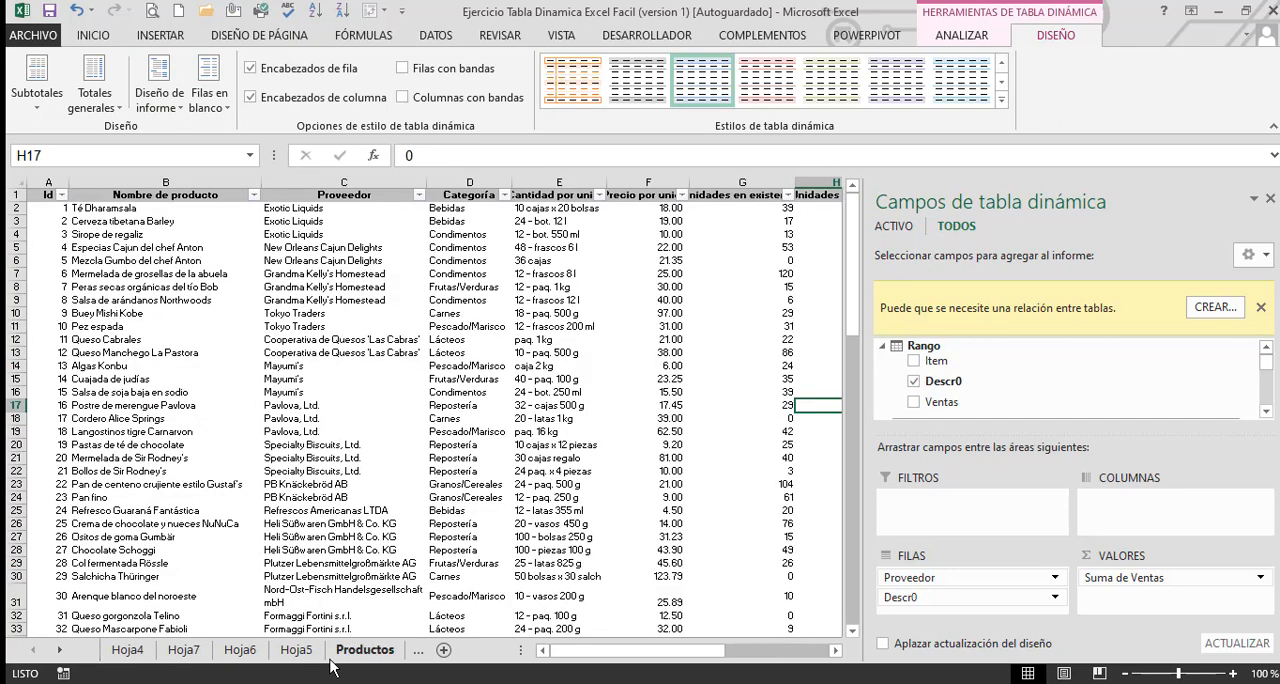
{"action": "left_click", "coordinate": [298, 652]}
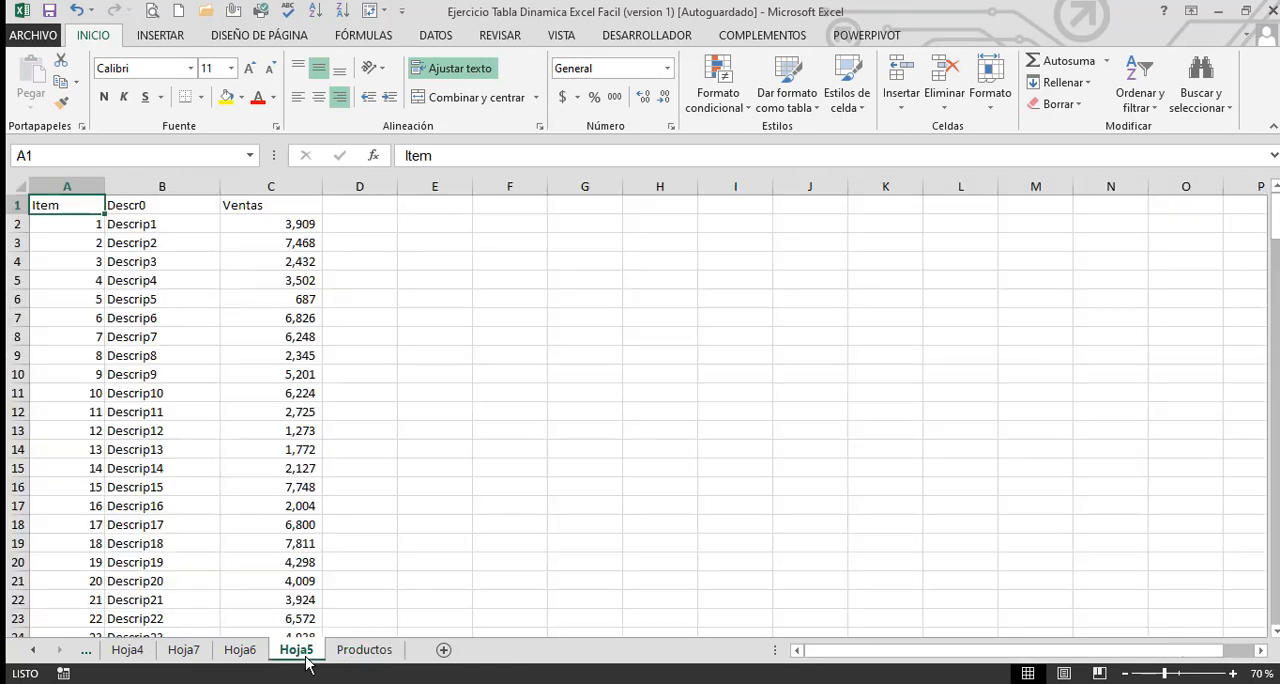
{"action": "double_click", "coordinate": [306, 655]}
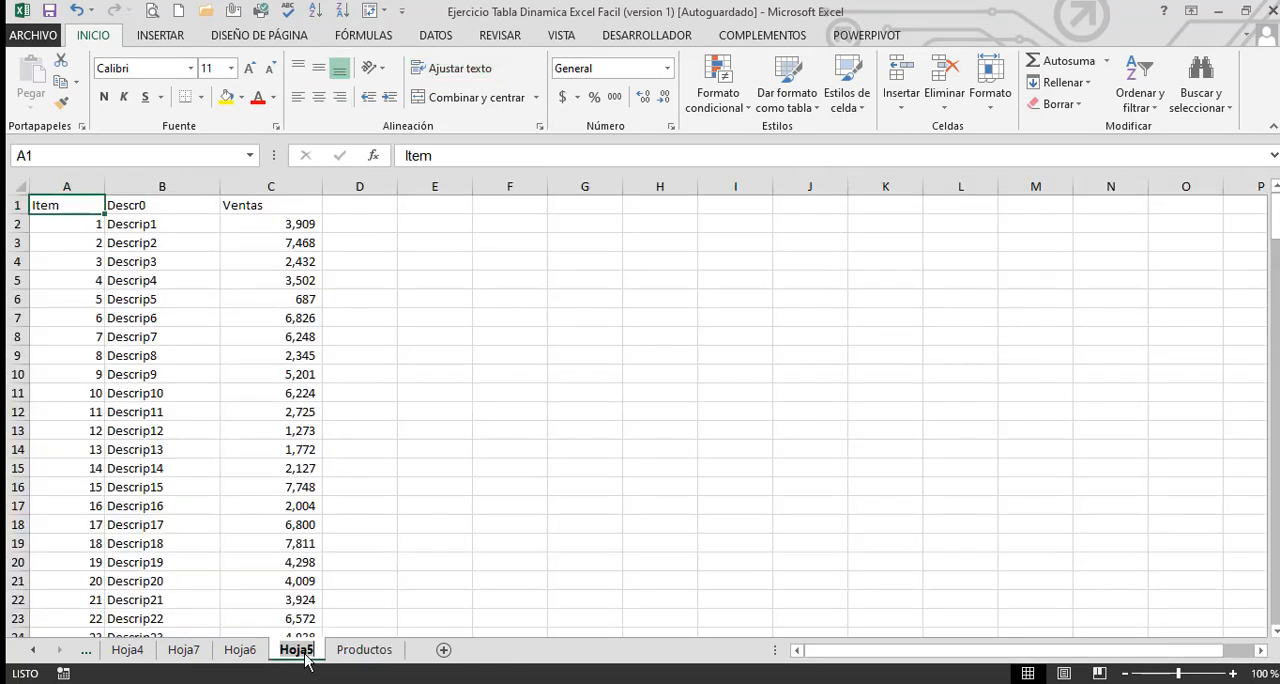
{"action": "type", "text": "VENTAS"}
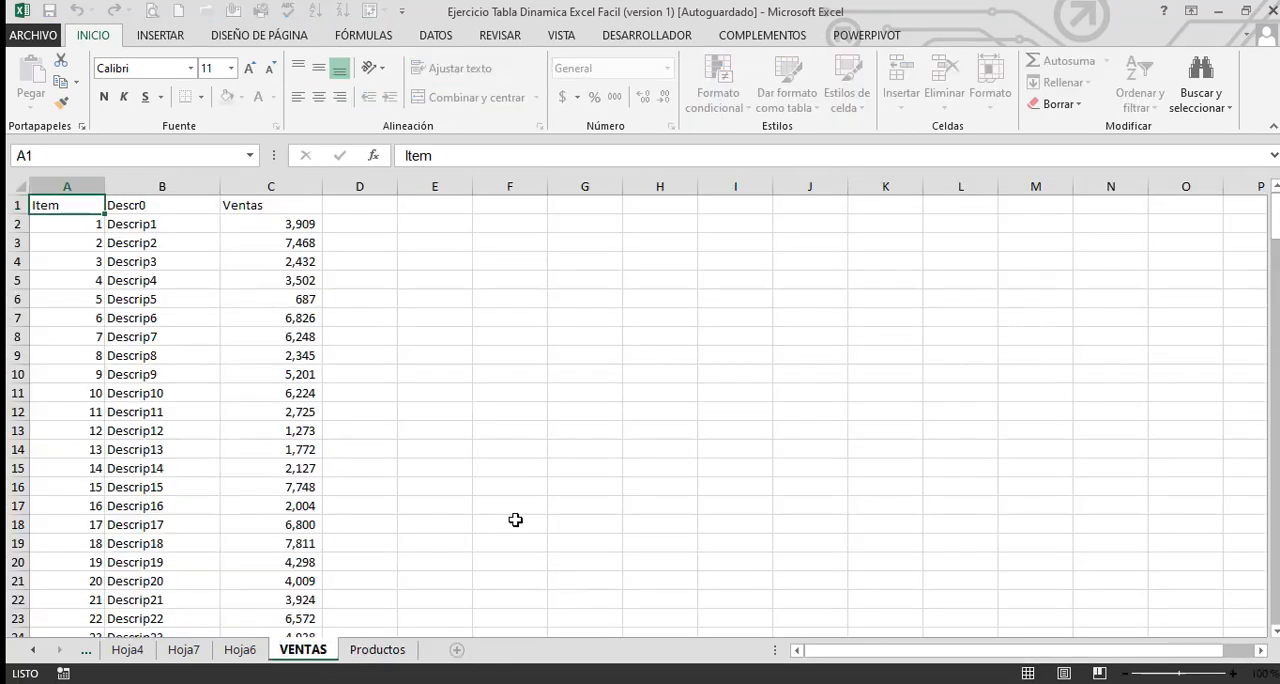
{"action": "left_click", "coordinate": [512, 520]}
{"action": "left_click", "coordinate": [225, 652]}
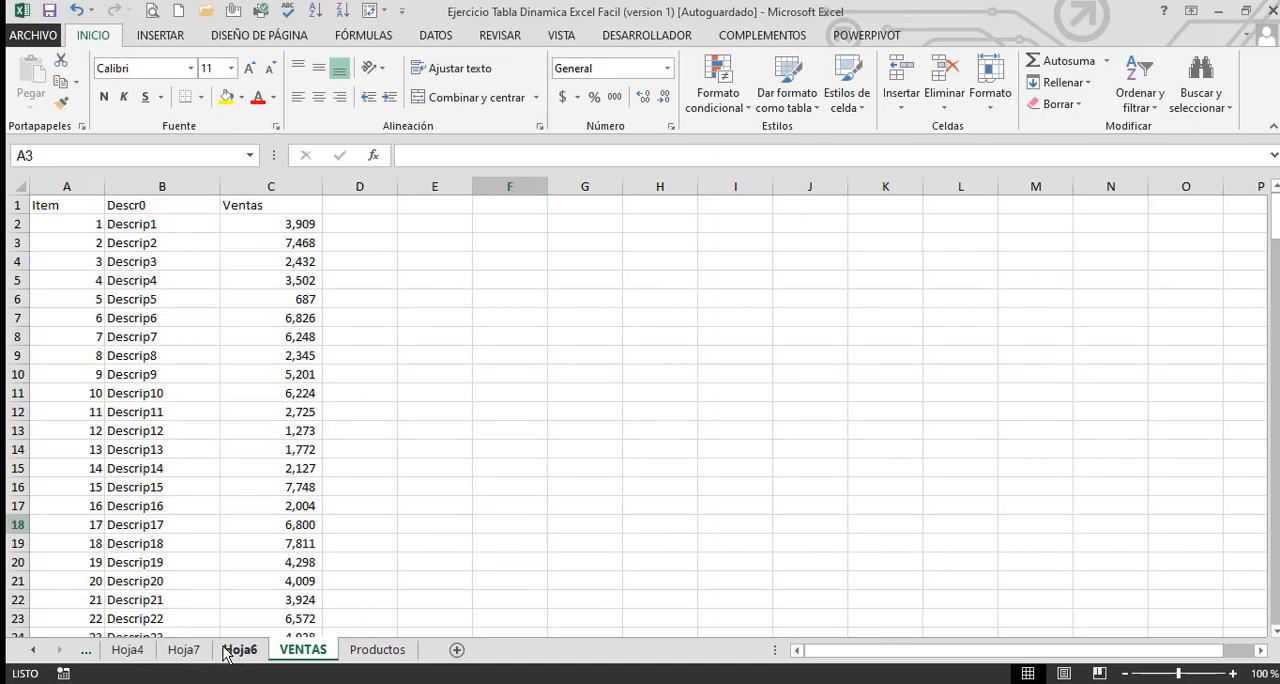
{"action": "left_click", "coordinate": [128, 650]}
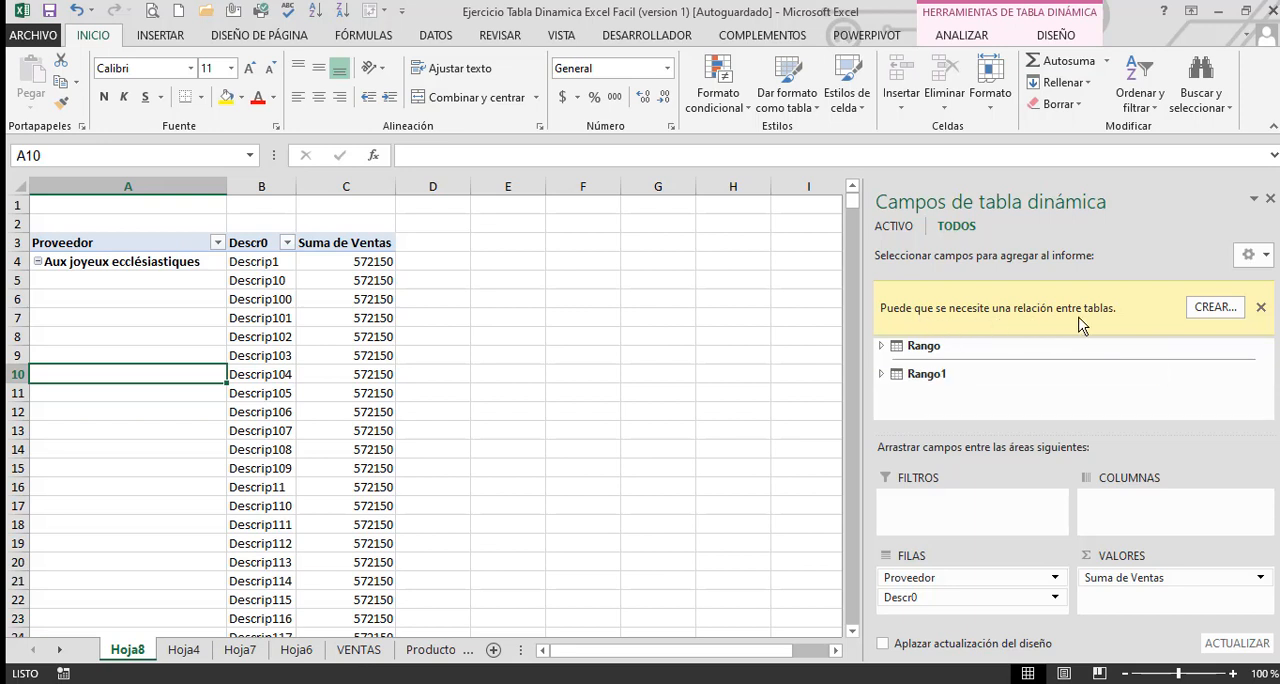
{"action": "left_click", "coordinate": [1205, 312]}
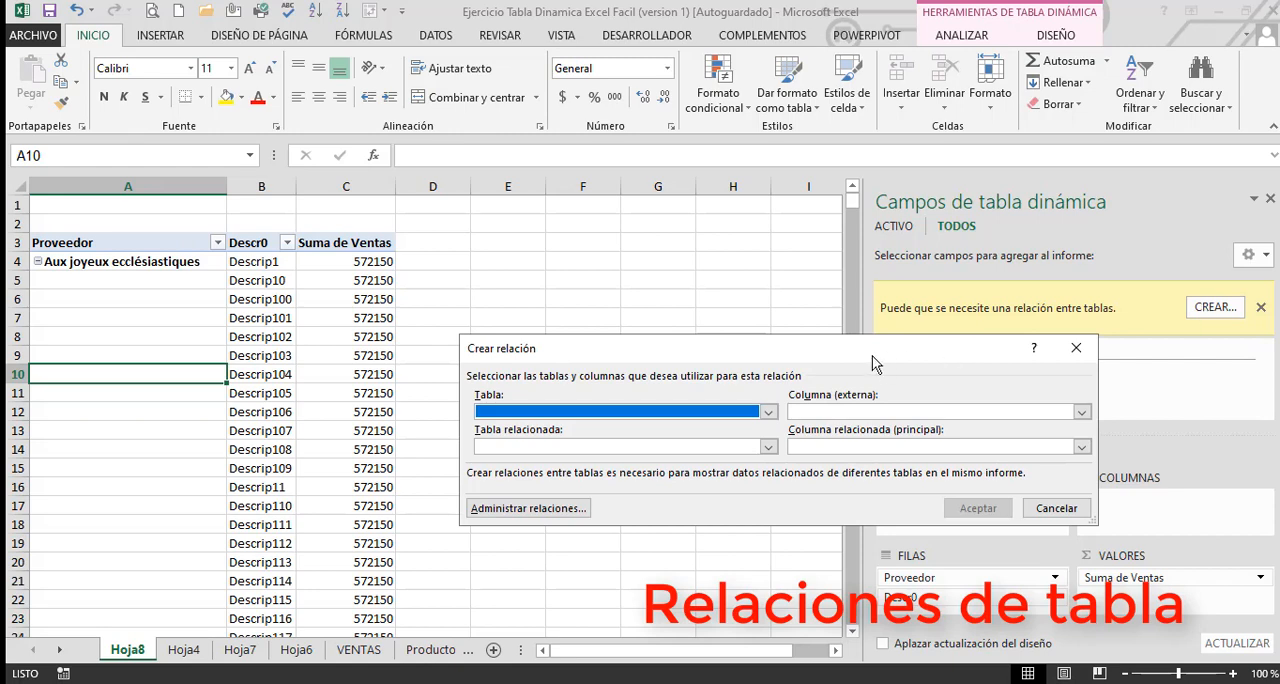
{"action": "left_click_drag", "start_coordinate": [809, 349], "coordinate": [669, 249]}
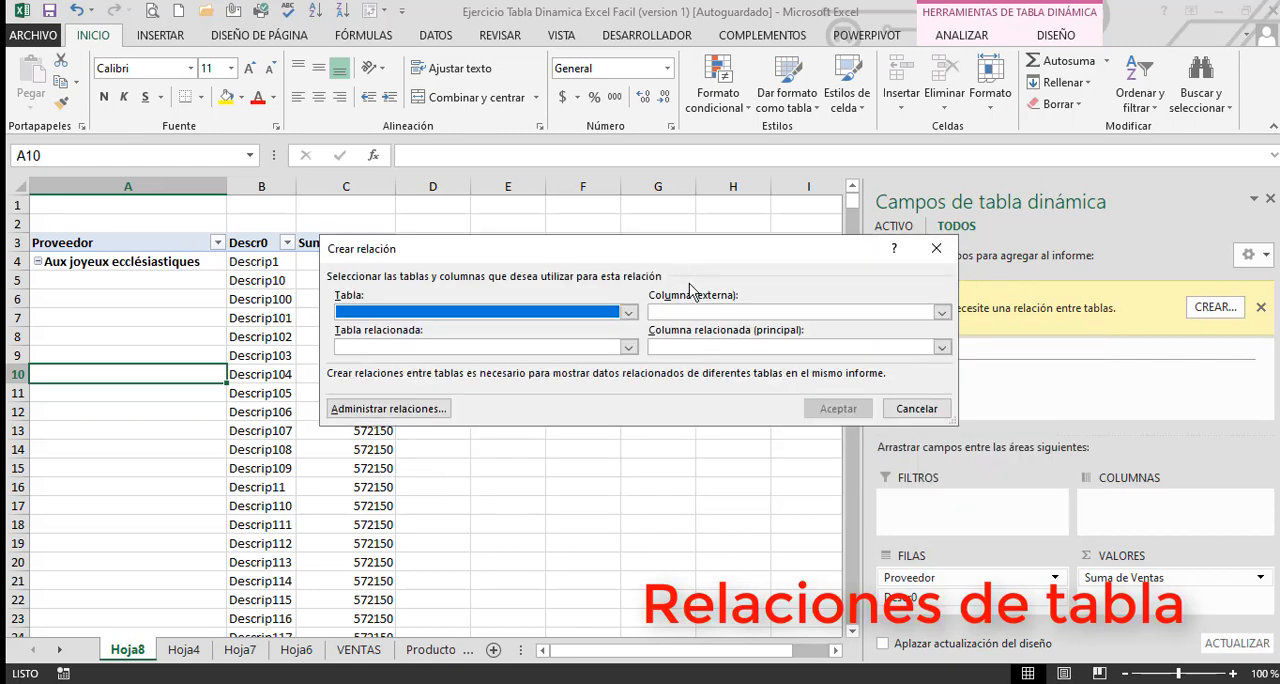
{"action": "left_click", "coordinate": [628, 313]}
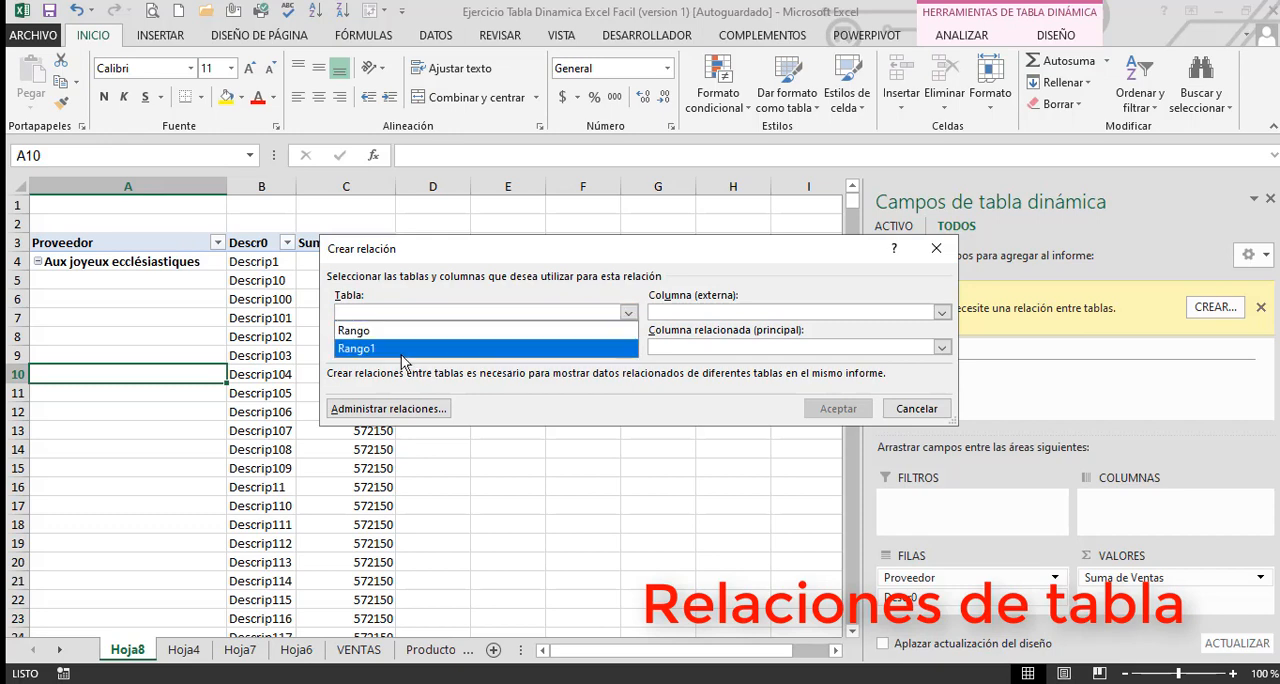
{"action": "left_click", "coordinate": [660, 457]}
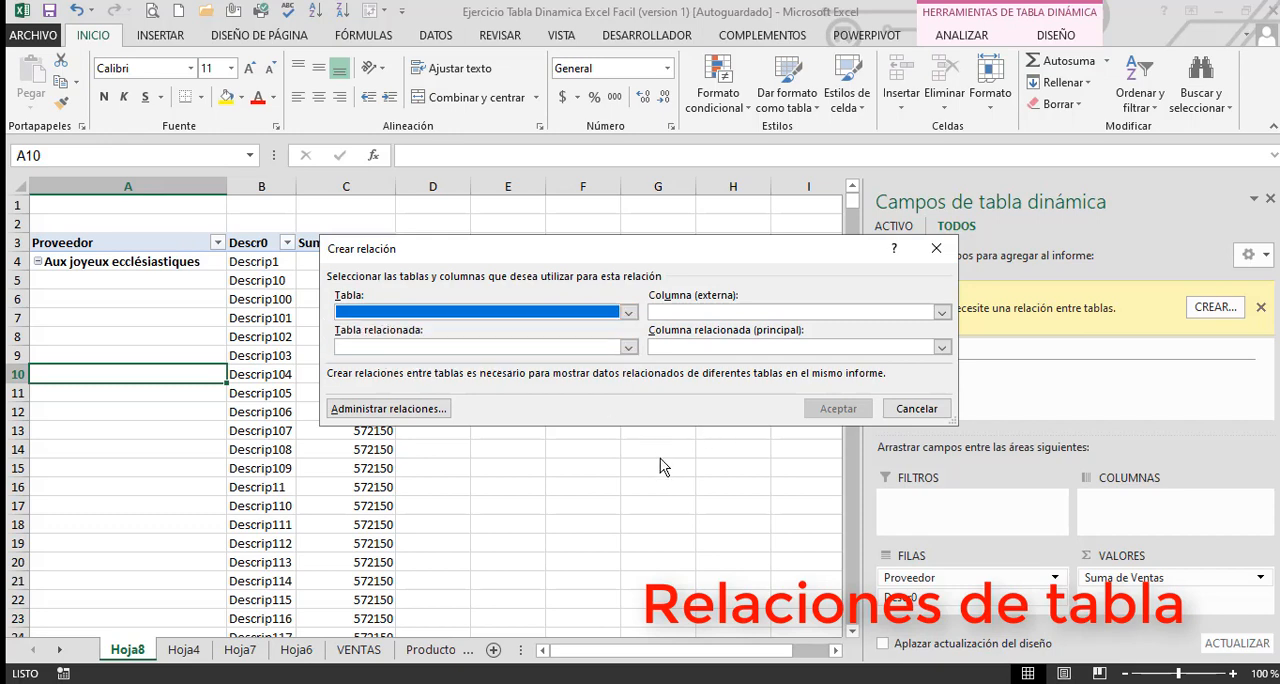
{"action": "key", "text": "Escape"}
{"action": "left_click", "coordinate": [609, 392]}
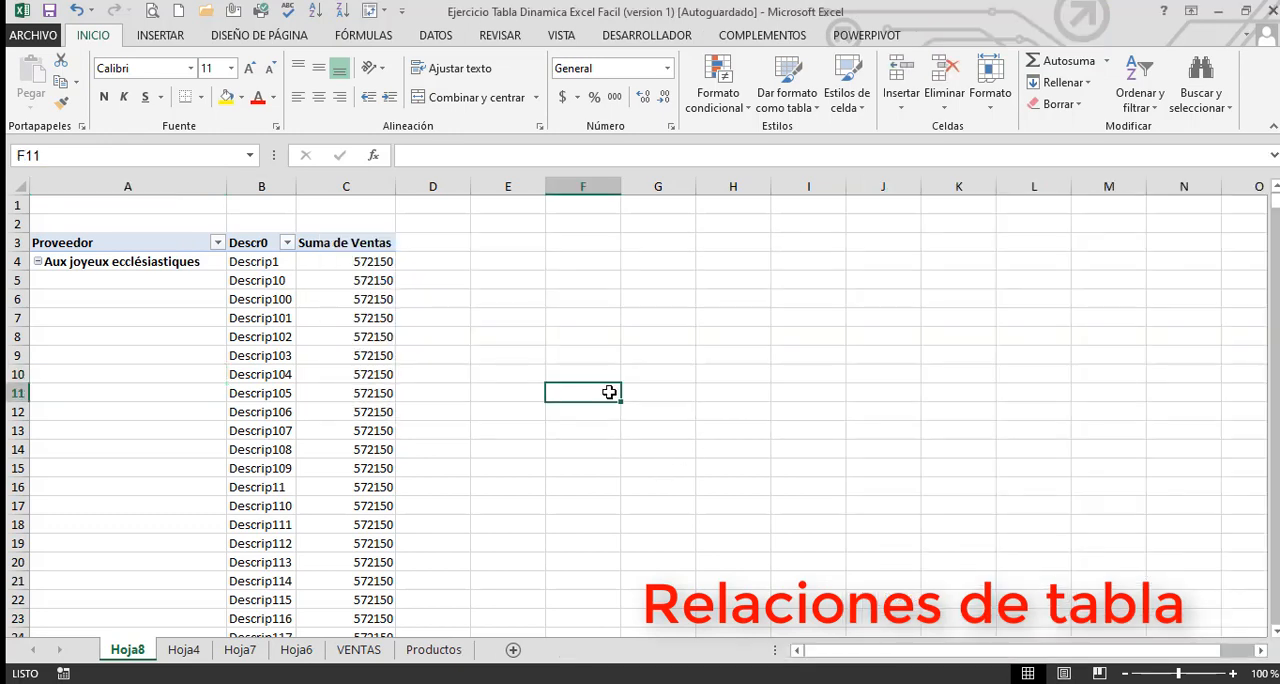
Add the Ventas field of the Rango table as a second sum in the values of the combined pivot table
{"action": "left_click", "coordinate": [316, 390]}
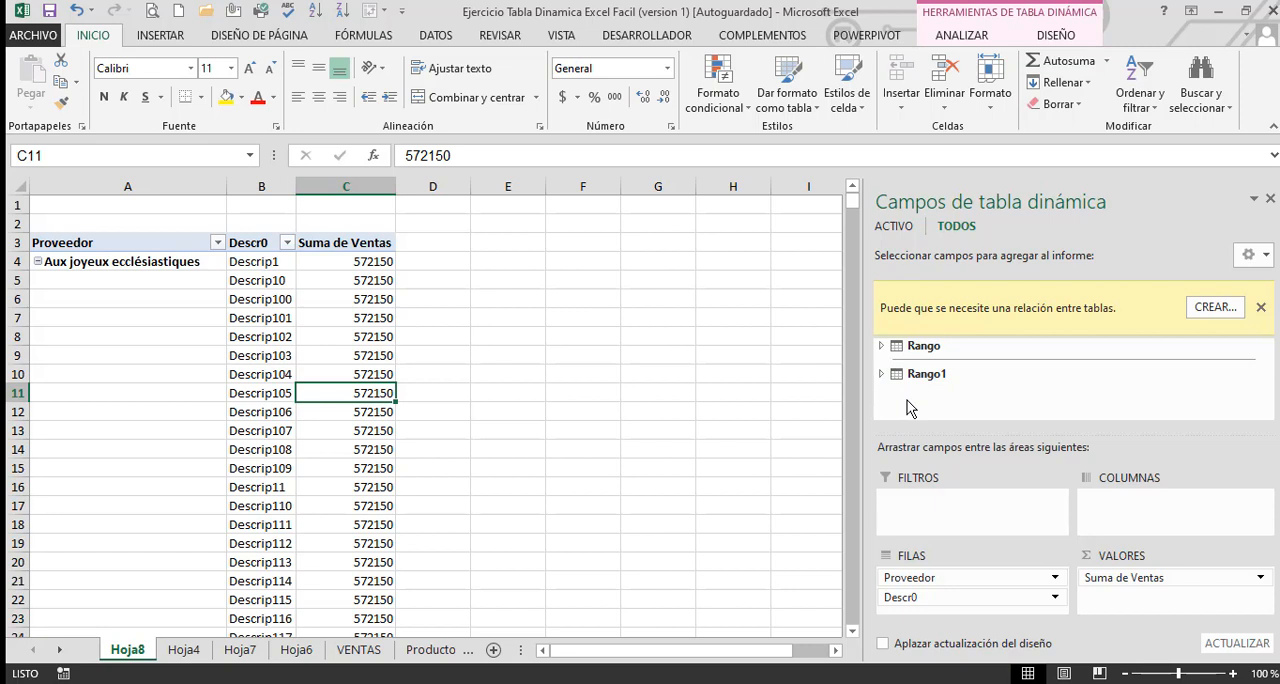
{"action": "left_click", "coordinate": [881, 346]}
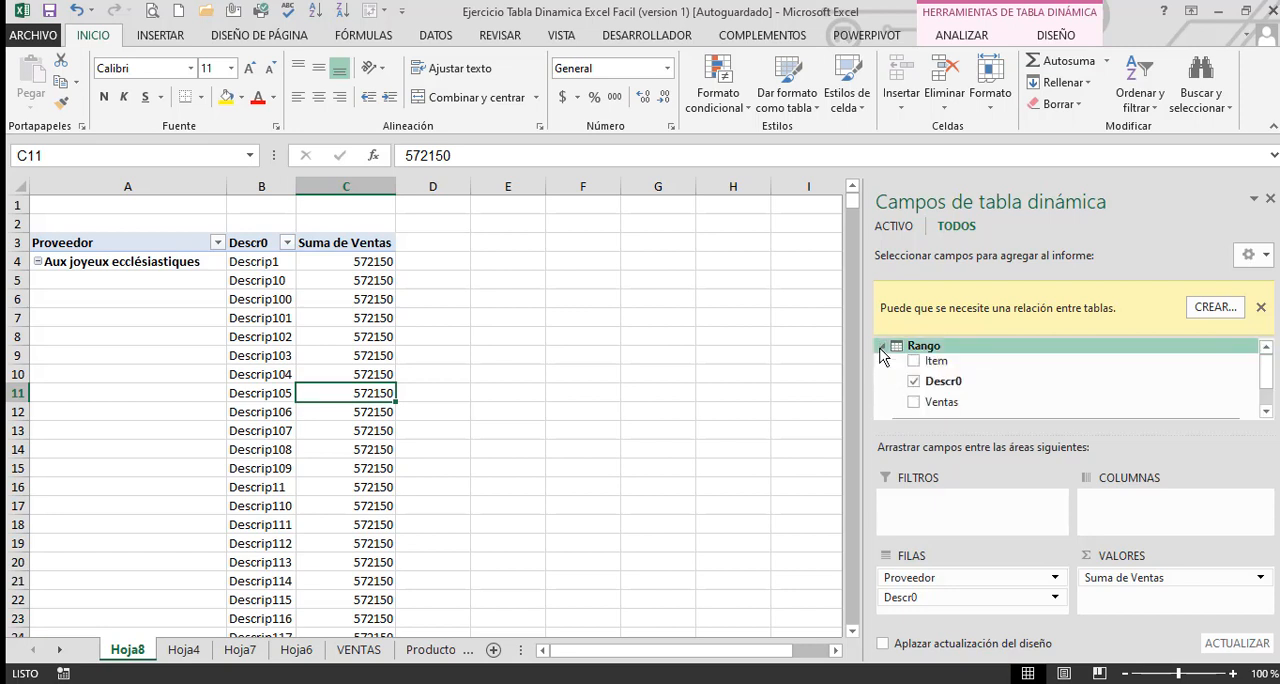
{"action": "left_click", "coordinate": [915, 404]}
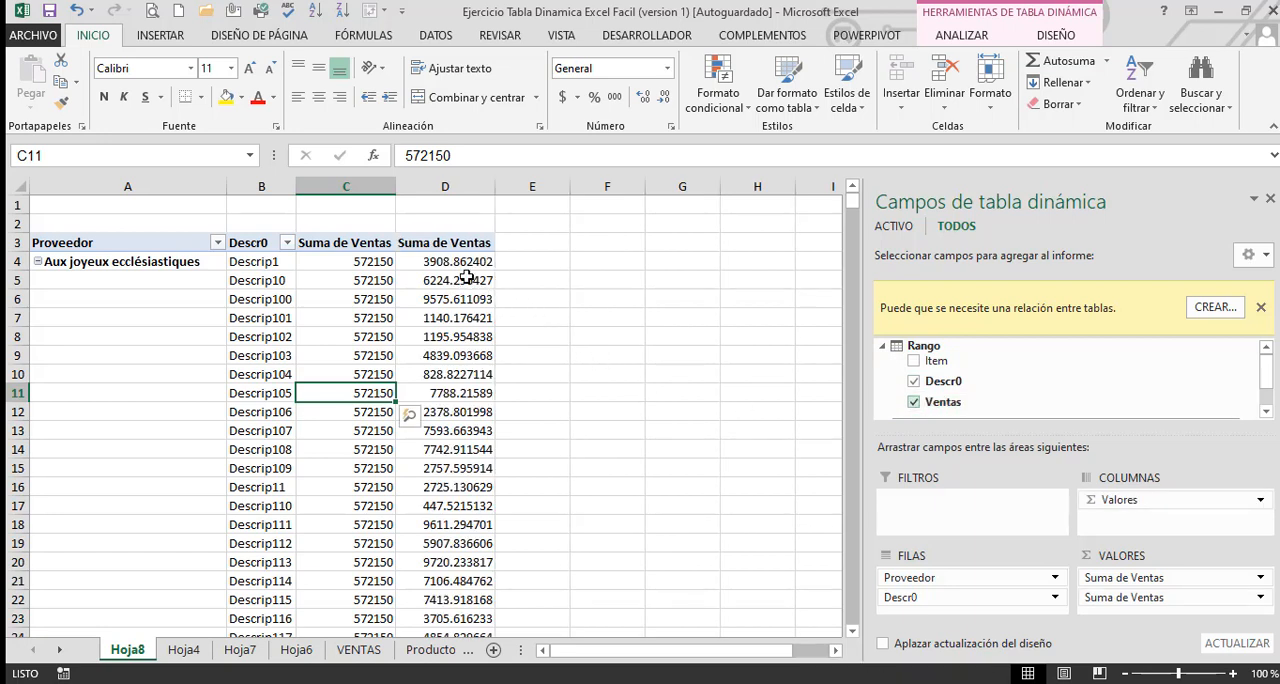
{"action": "left_click", "coordinate": [467, 279]}
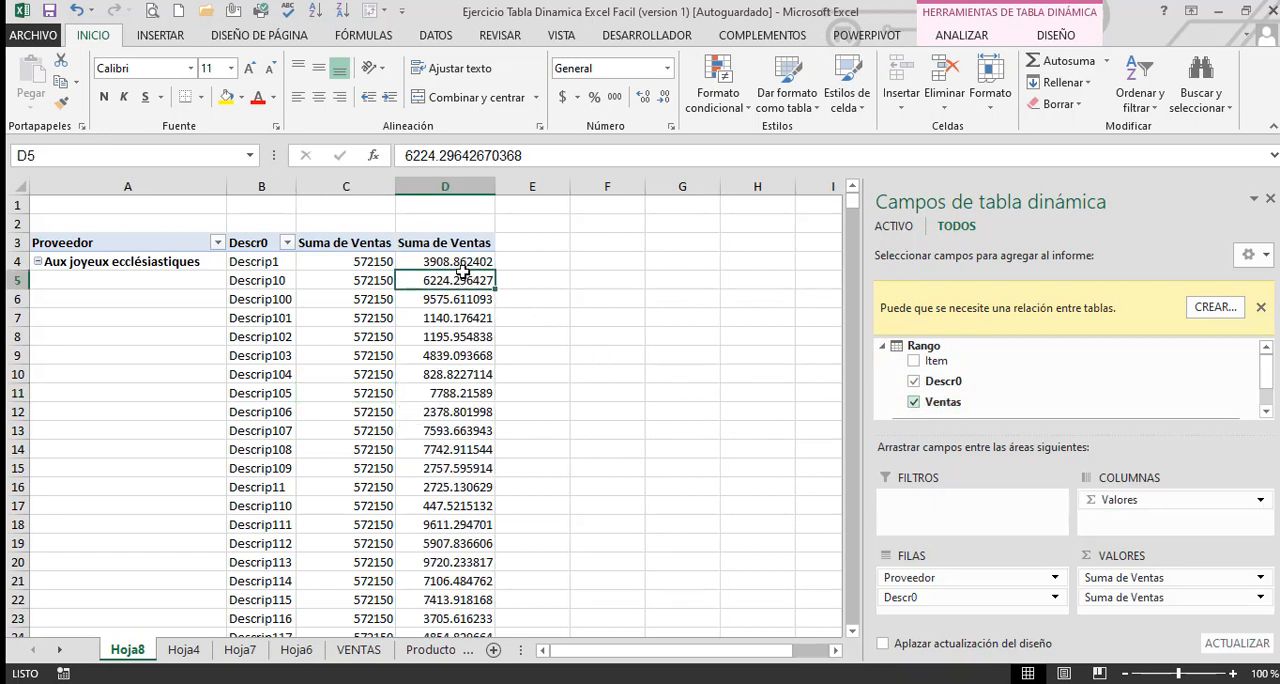
{"action": "left_click", "coordinate": [437, 230]}
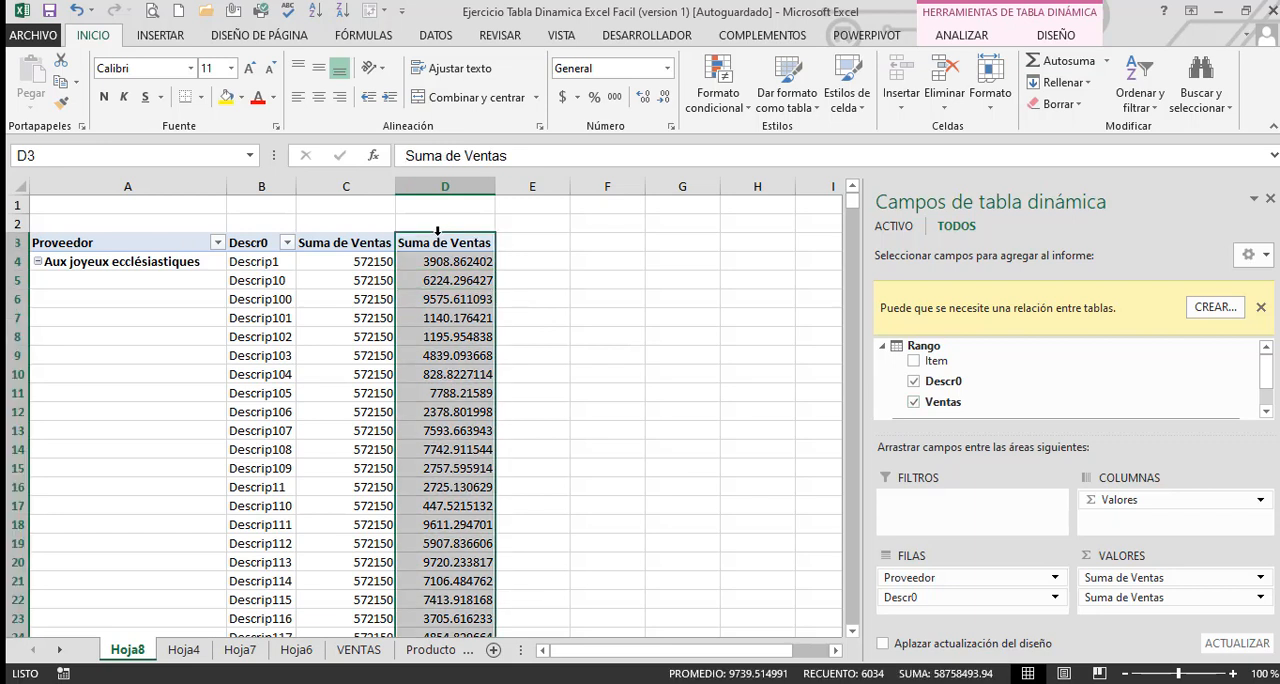
{"action": "left_click", "coordinate": [356, 186]}
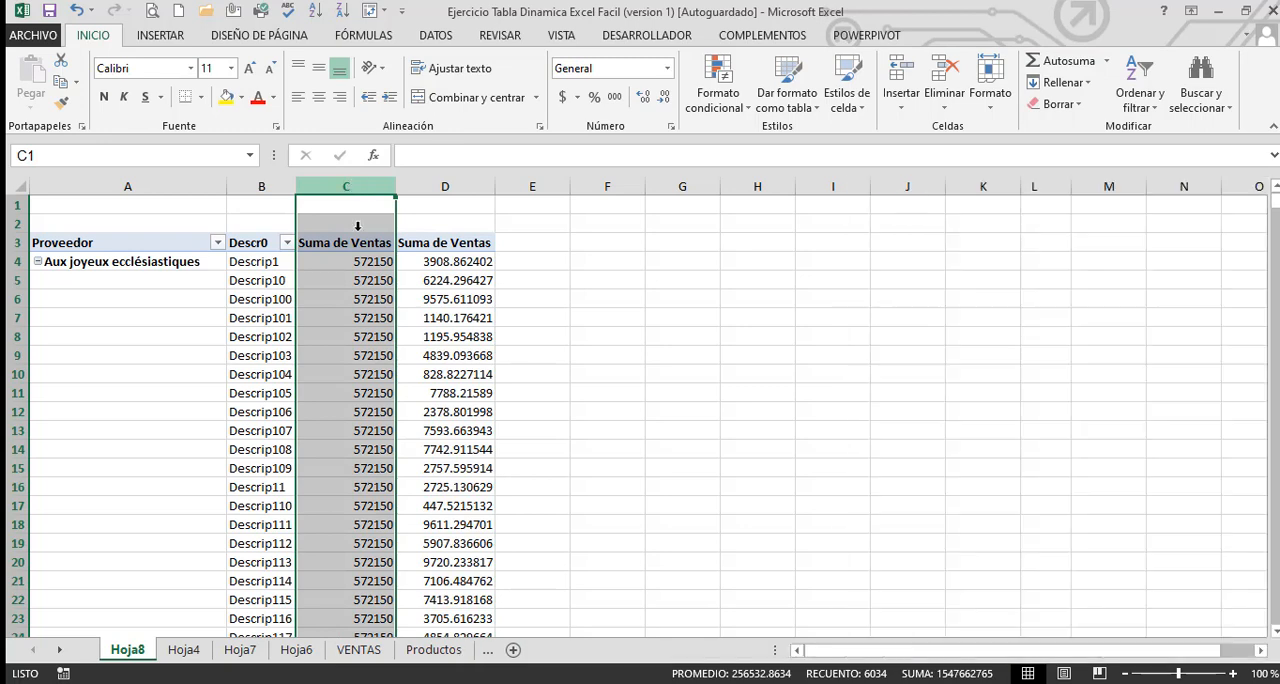
{"action": "left_click", "coordinate": [357, 278]}
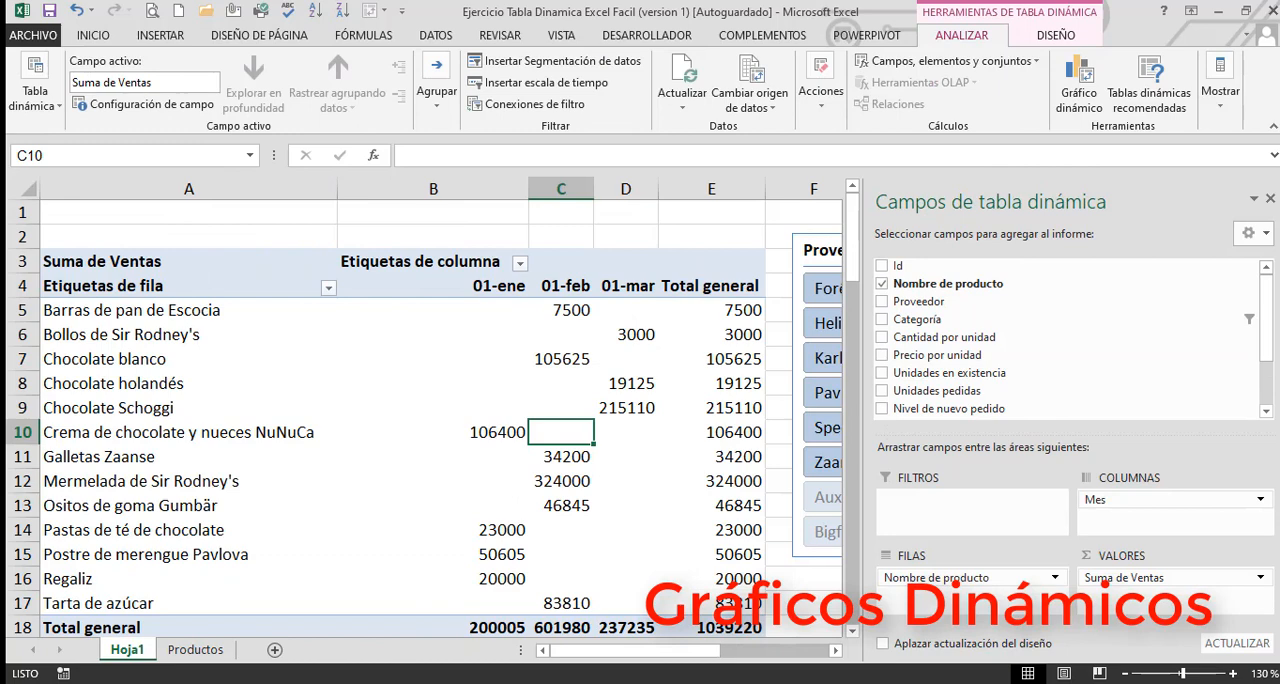
Insert a clustered column pivot chart based on the product sales pivot table on Hoja1
{"action": "left_click", "coordinate": [1270, 198]}
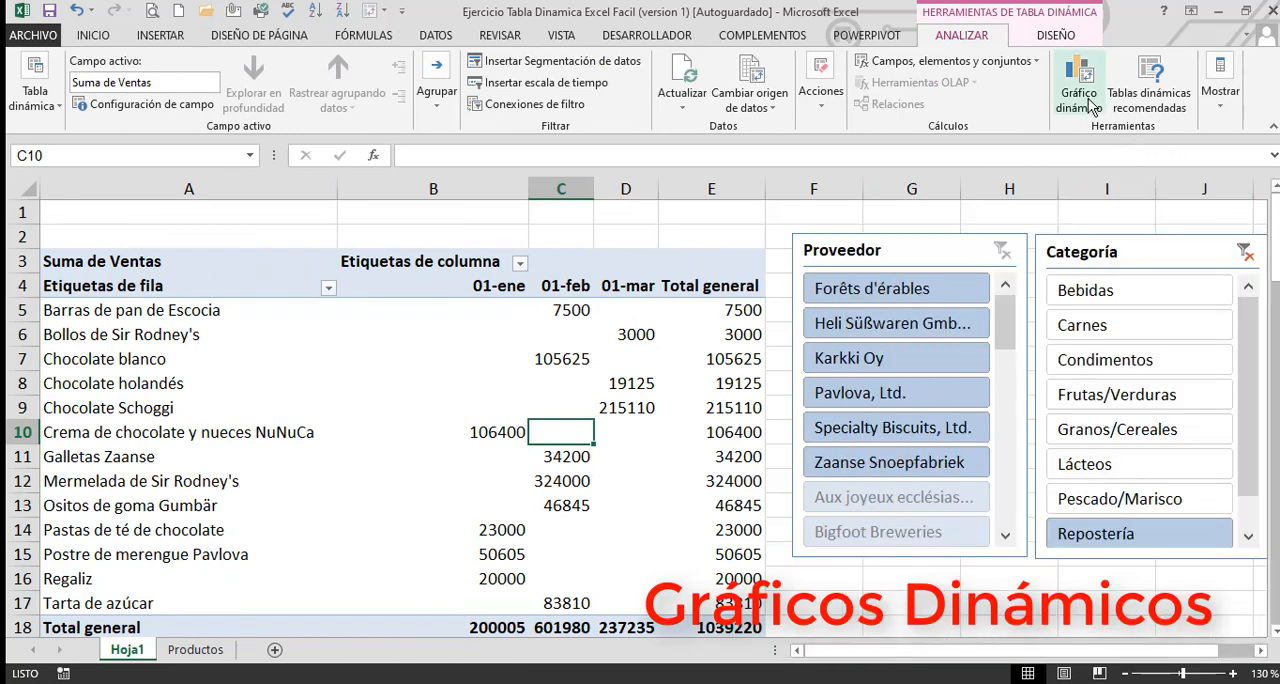
{"action": "left_click", "coordinate": [216, 360]}
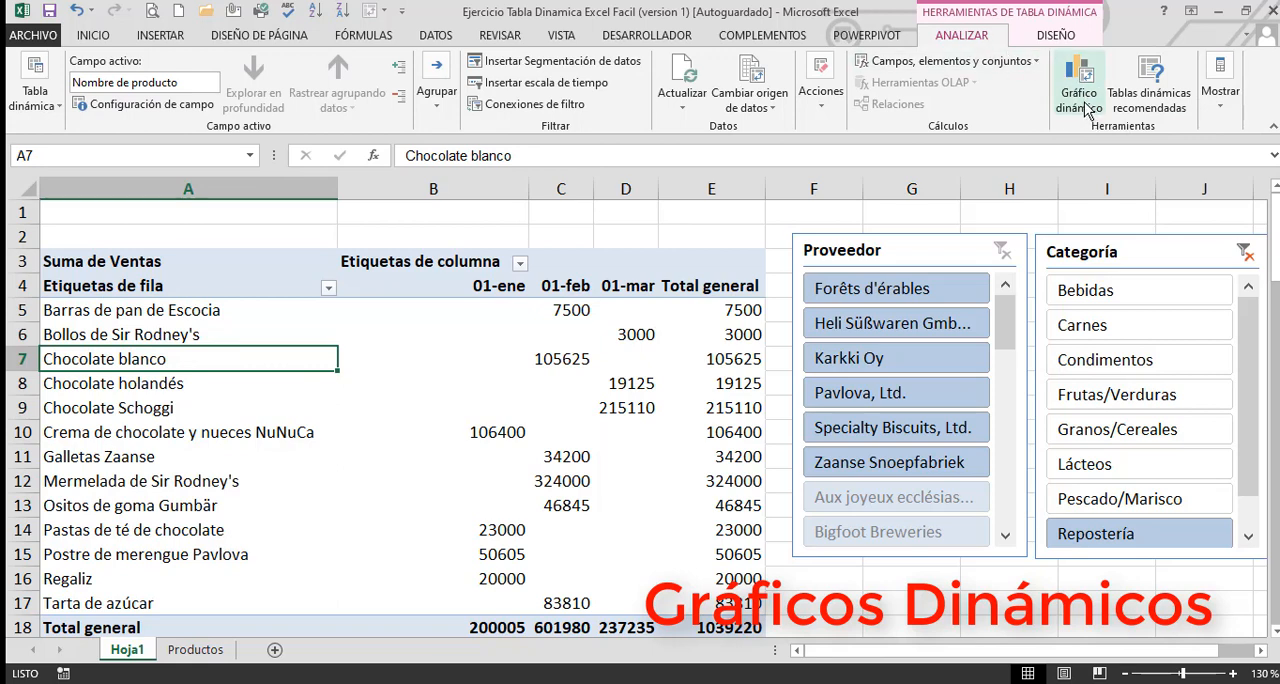
{"action": "left_click", "coordinate": [1085, 103]}
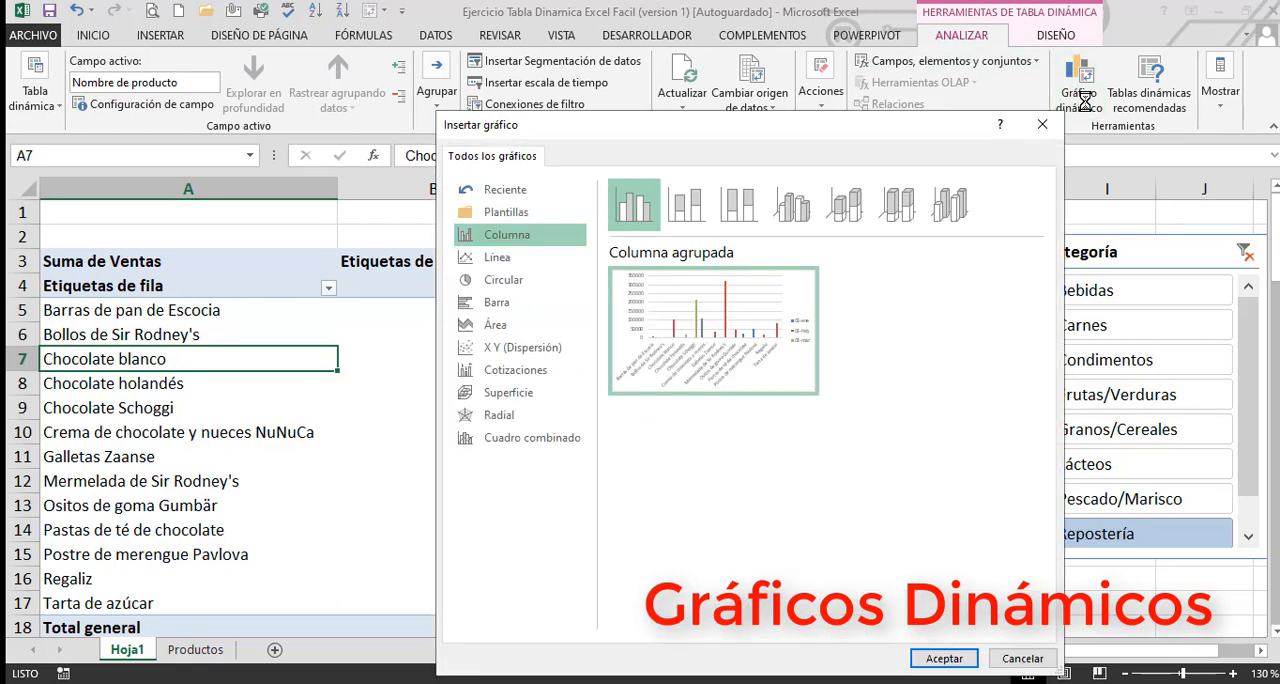
{"action": "mouse_move", "coordinate": [675, 322]}
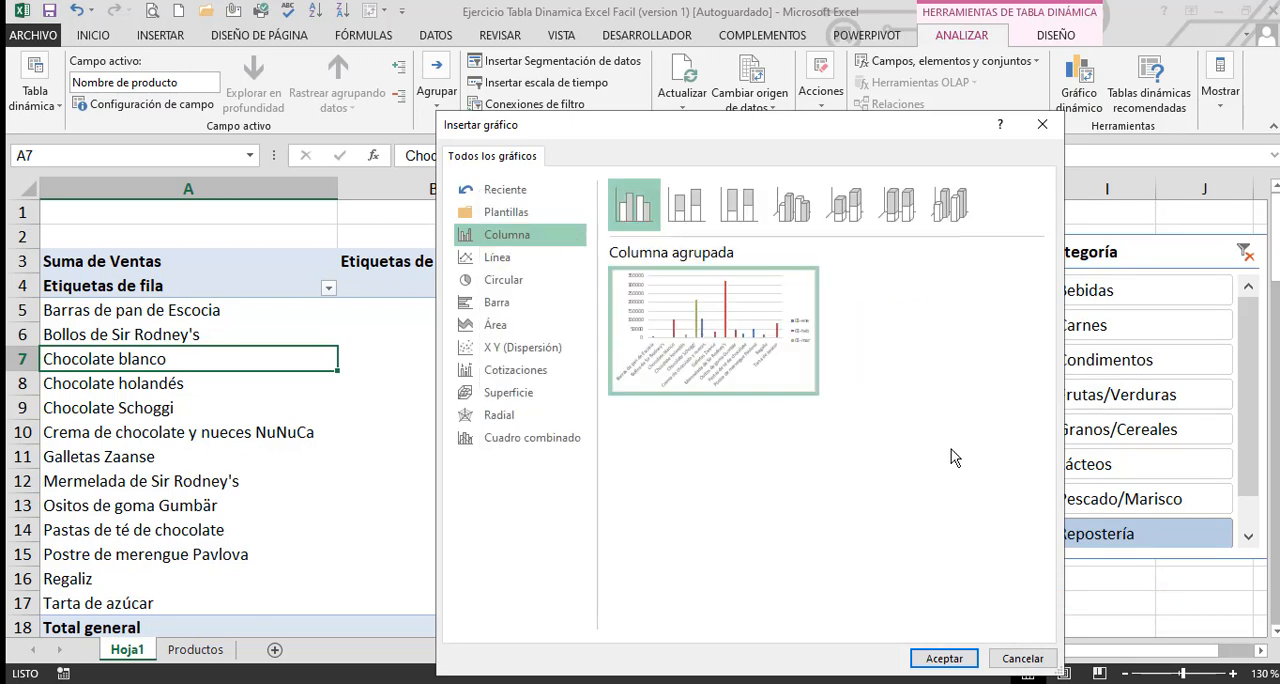
{"action": "left_click", "coordinate": [944, 658]}
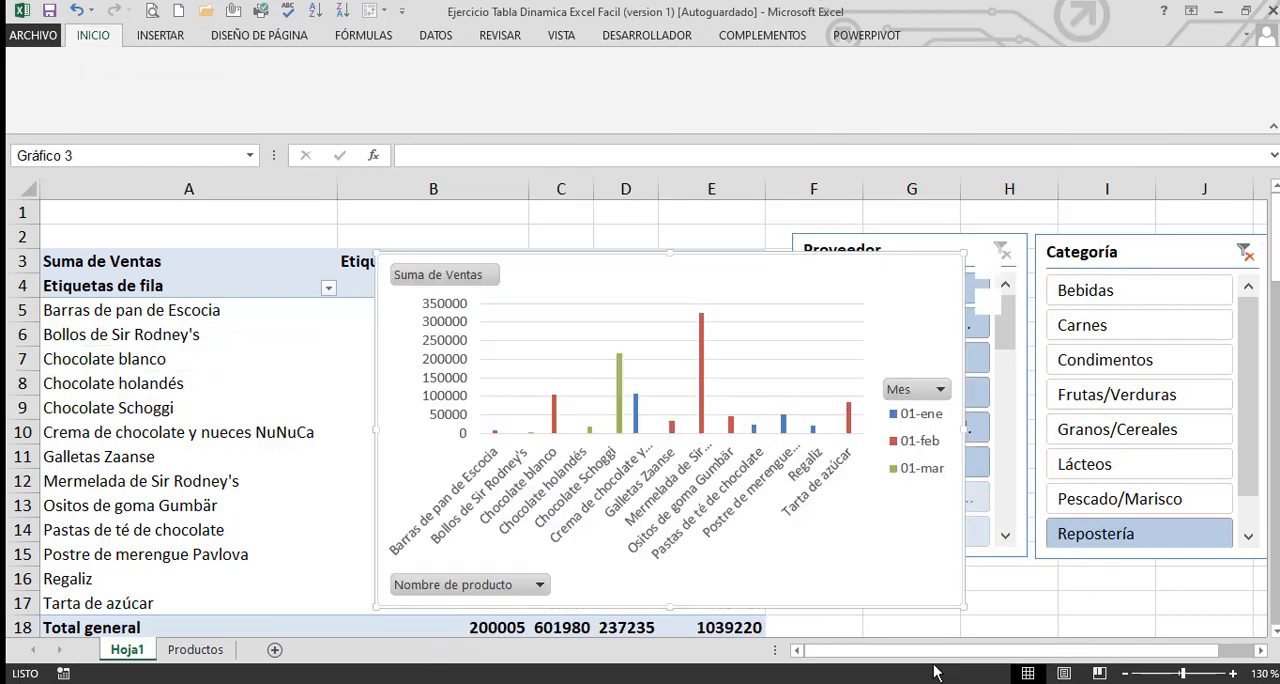
Move the pivot chart to a new chart sheet named Gráfico1
{"action": "right_click", "coordinate": [884, 291]}
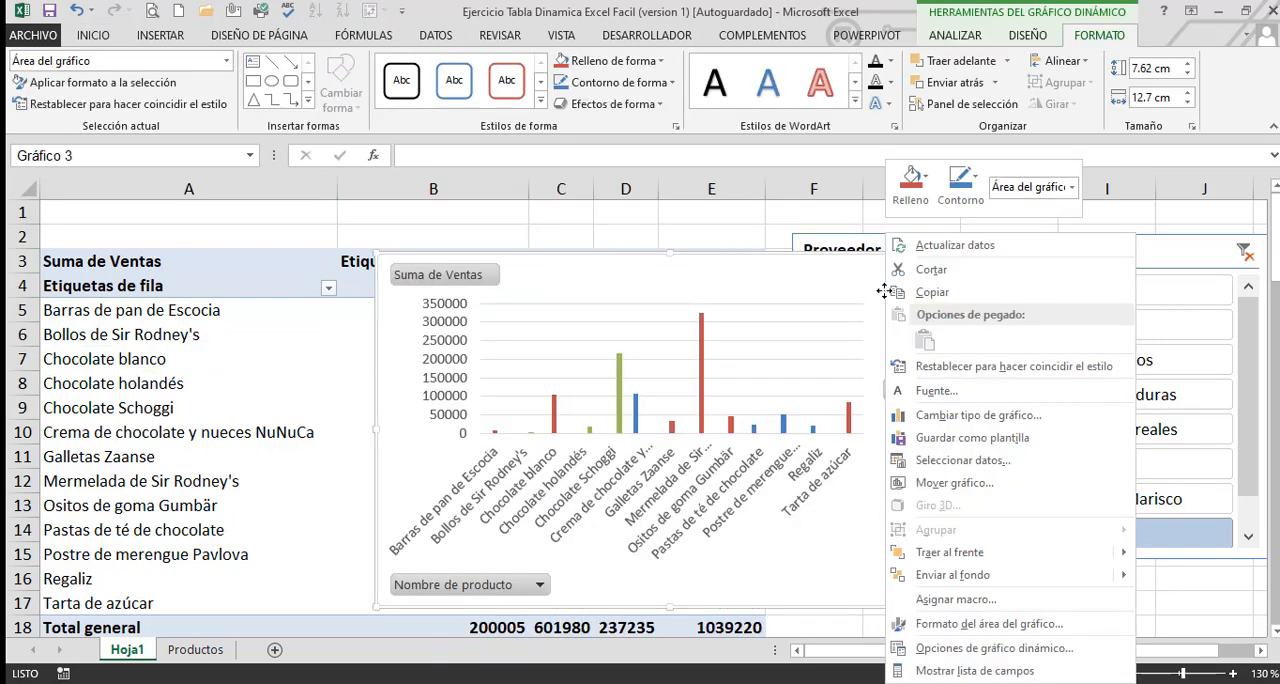
{"action": "left_click", "coordinate": [978, 483]}
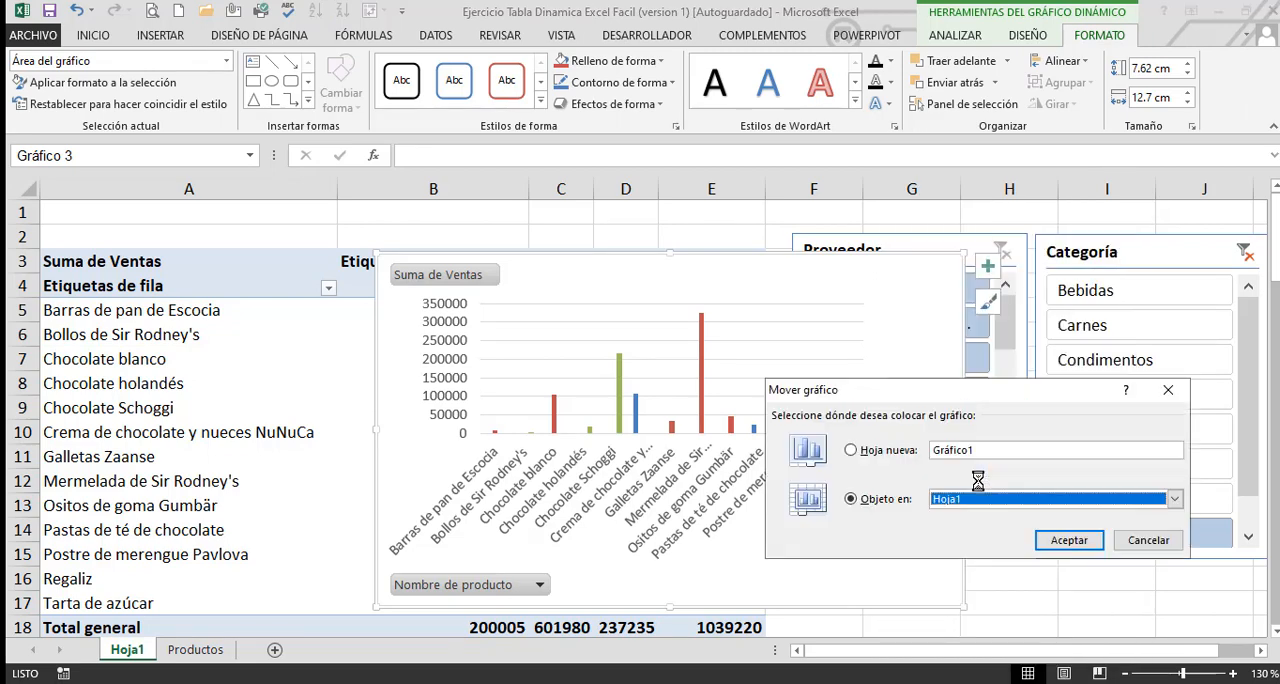
{"action": "left_click", "coordinate": [851, 451]}
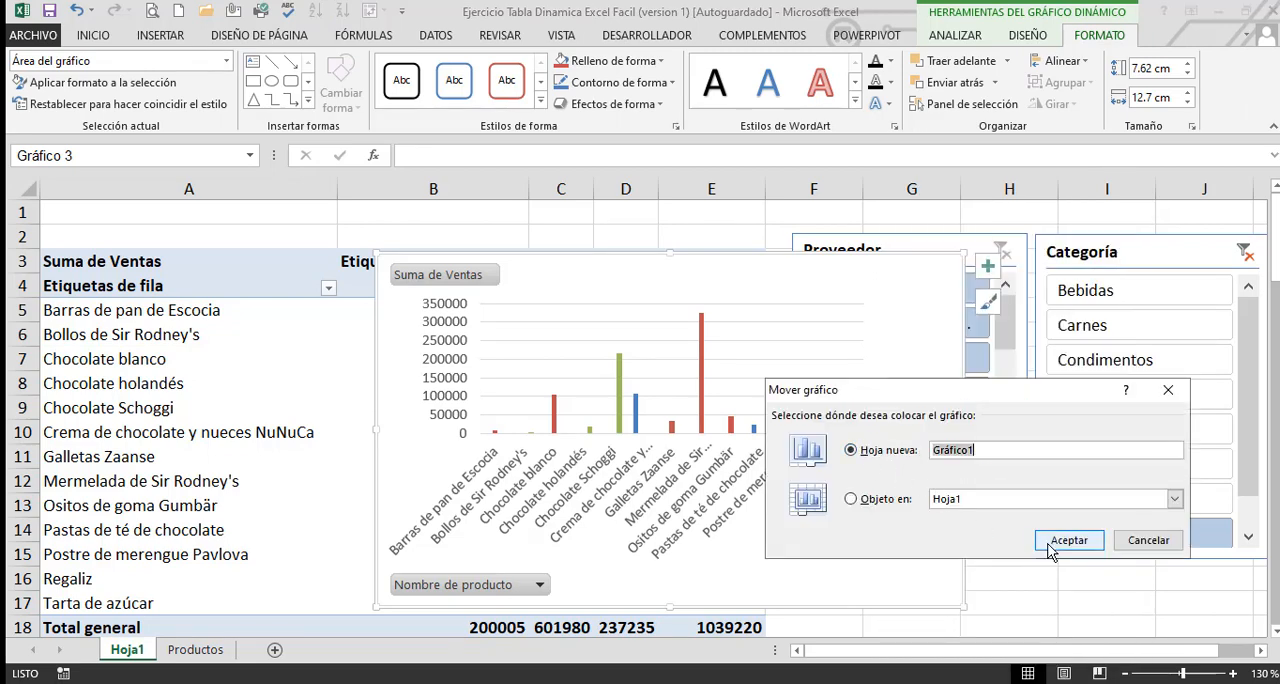
{"action": "left_click", "coordinate": [1050, 545]}
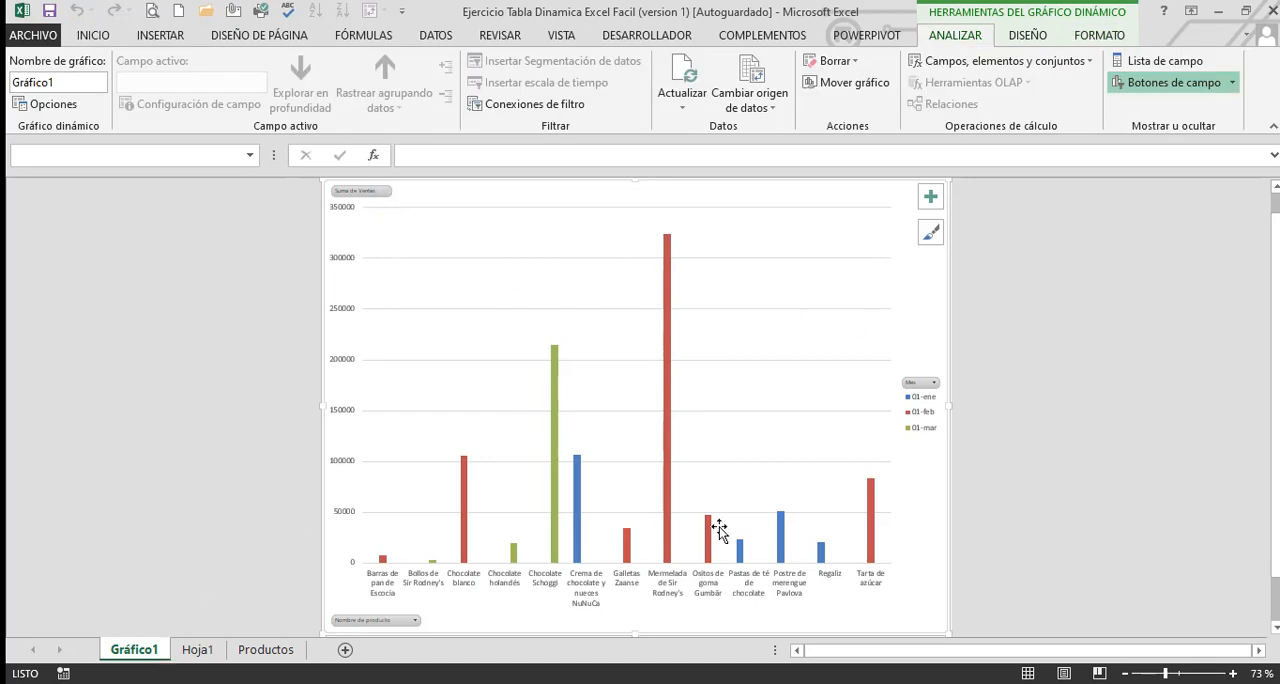
Filter the pivot chart on the Gráfico1 sheet by Proveedor to show only Formaggi Fortini s.r.l
{"action": "left_click", "coordinate": [222, 657]}
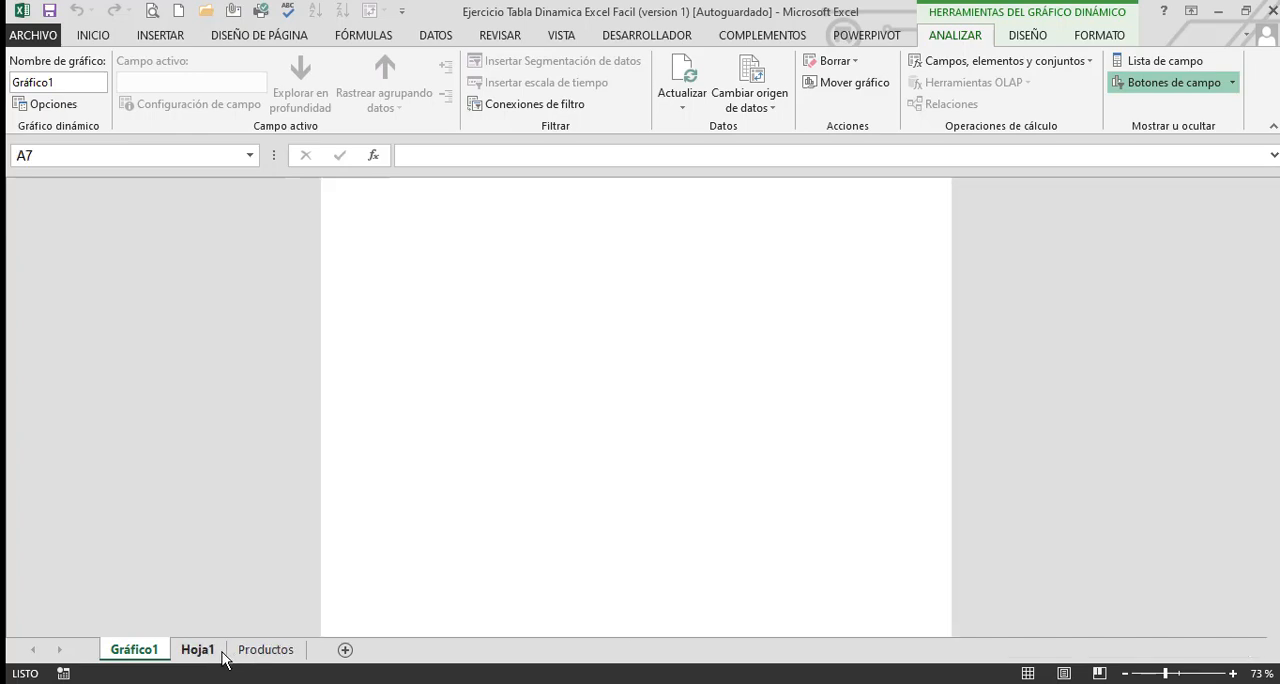
{"action": "left_click", "coordinate": [134, 649]}
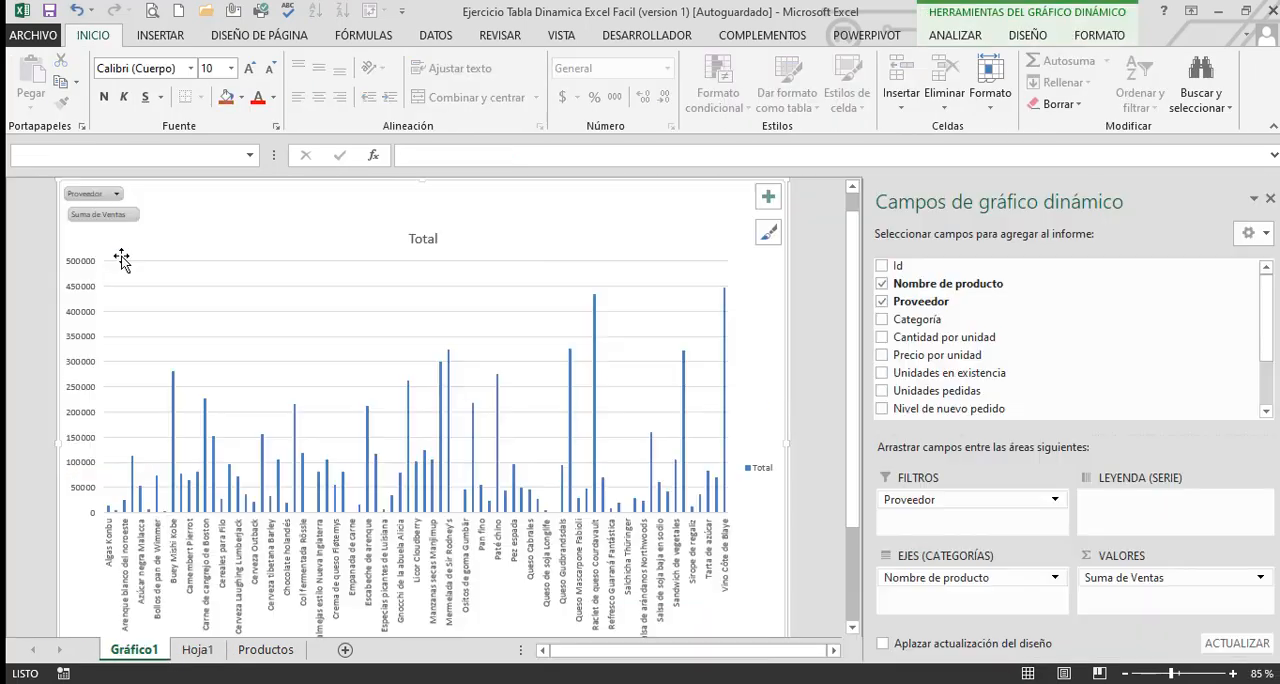
{"action": "left_click", "coordinate": [115, 194]}
{"action": "left_click", "coordinate": [68, 305]}
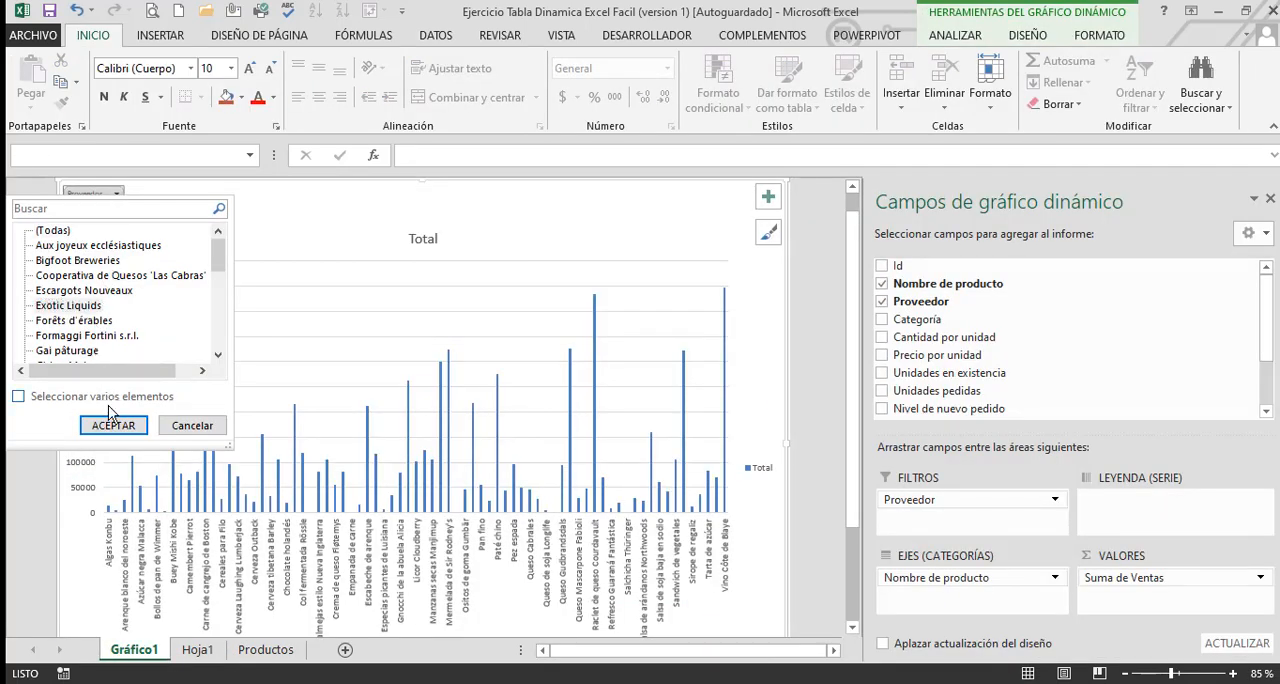
{"action": "left_click", "coordinate": [87, 335]}
{"action": "left_click", "coordinate": [113, 425]}
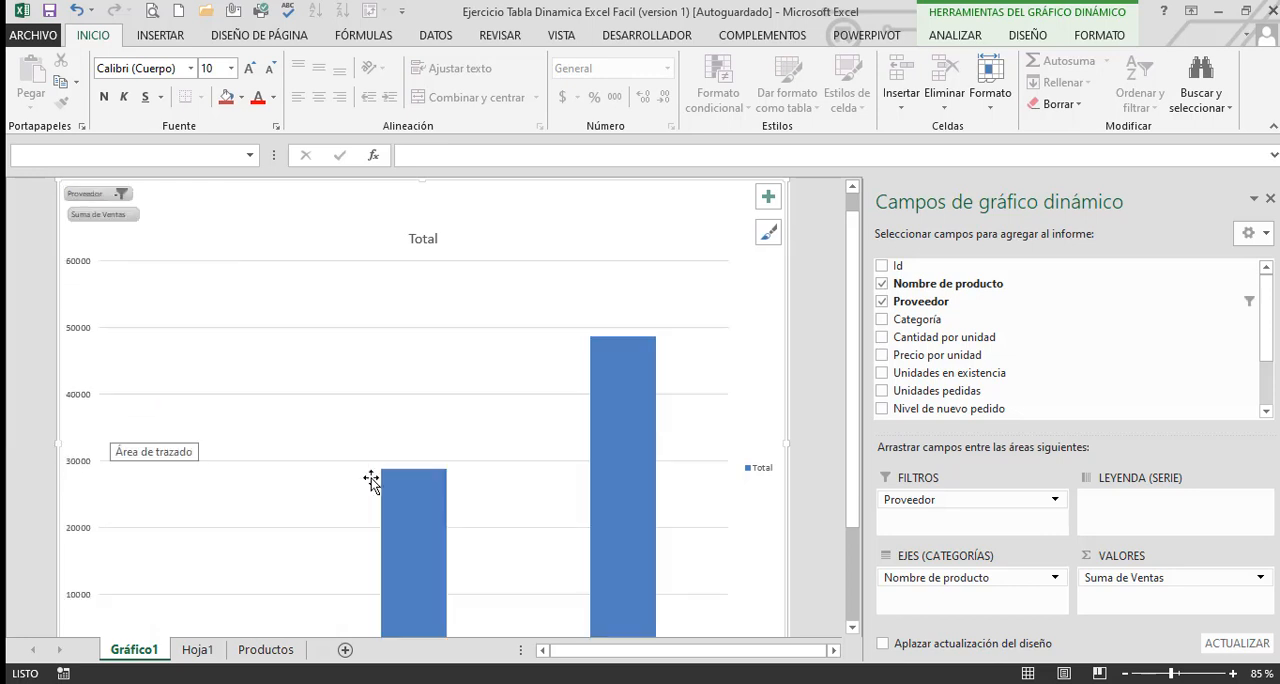
Compare the filtered chart on Gráfico1 with the product rows and sales values of the pivot table on Hoja1
{"action": "scroll", "coordinate": [471, 466], "scroll_direction": "down", "scroll_amount": 1}
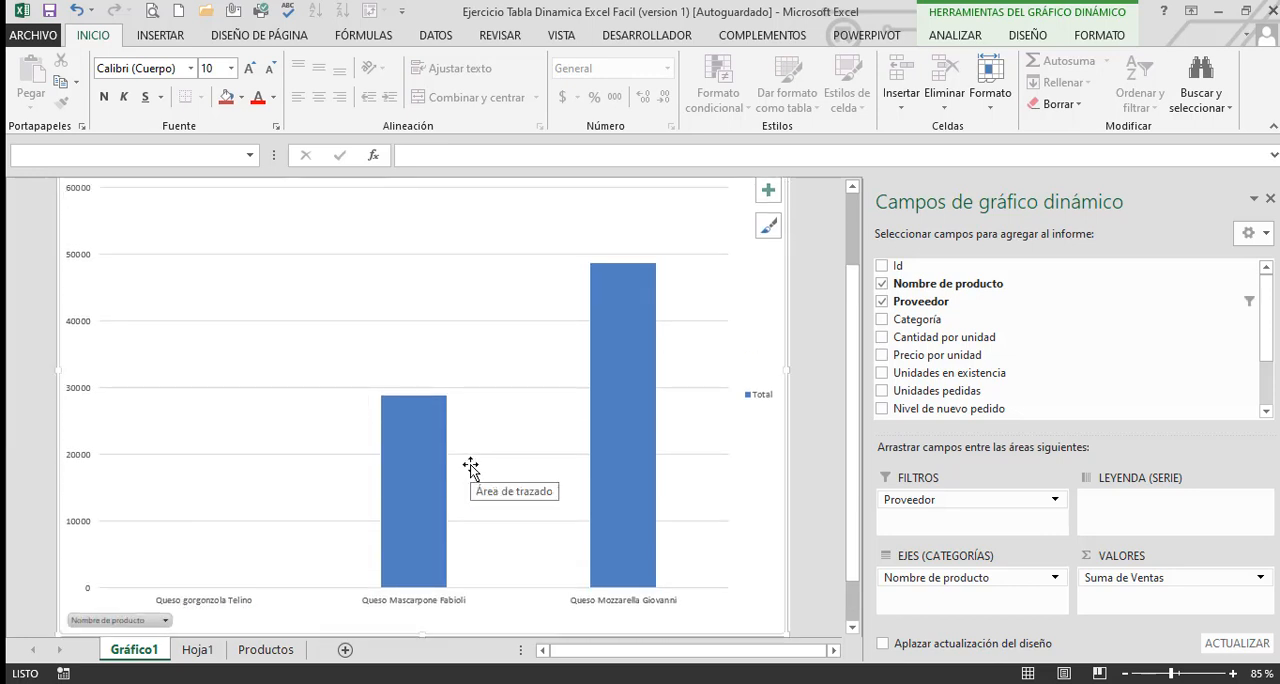
{"action": "left_click", "coordinate": [199, 649]}
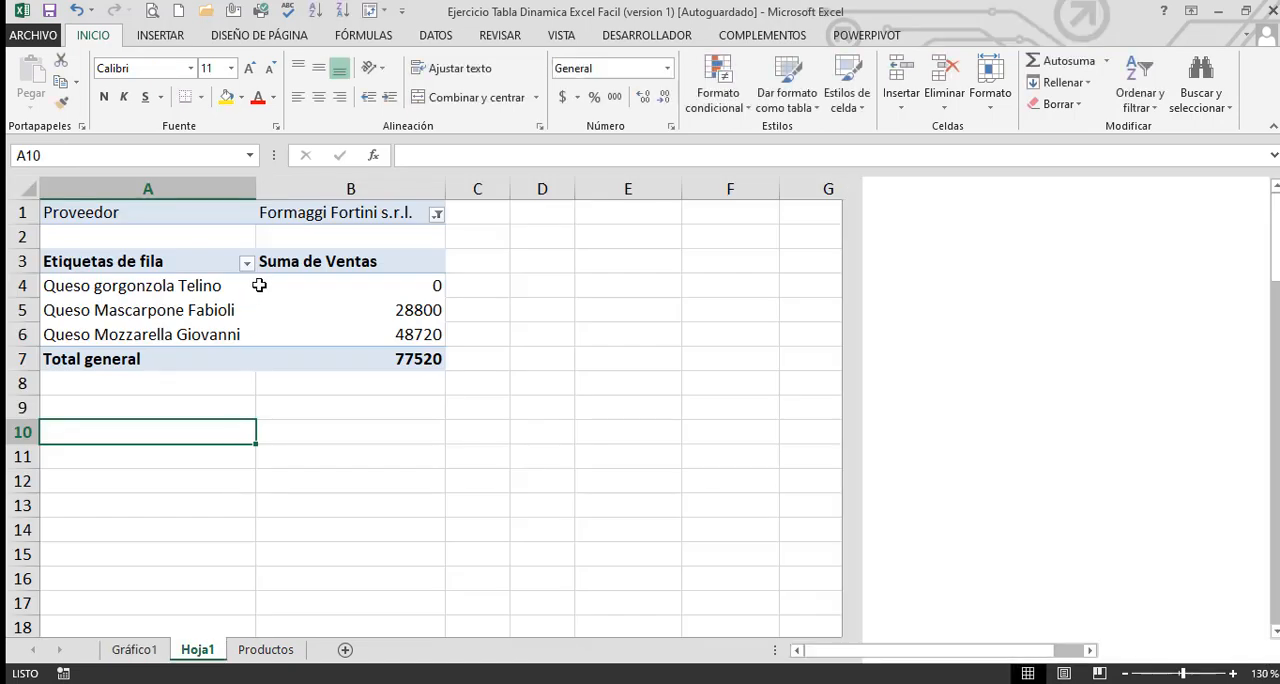
{"action": "left_click_drag", "start_coordinate": [88, 290], "coordinate": [354, 336]}
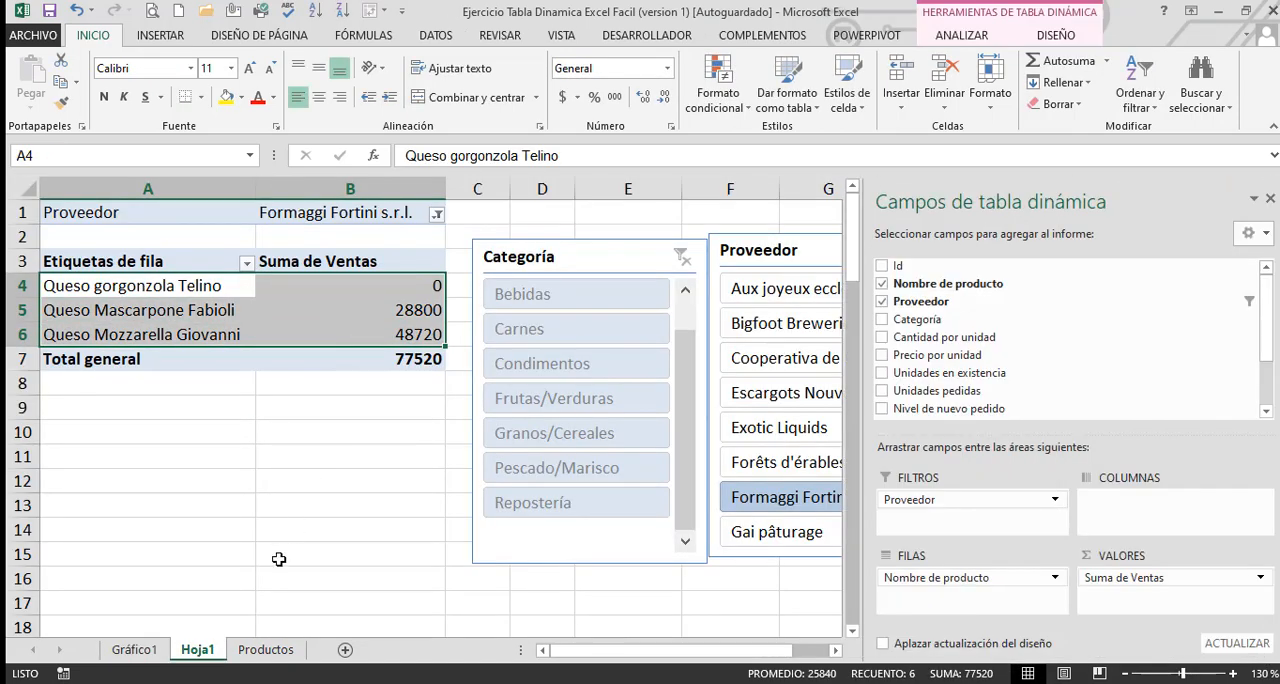
{"action": "left_click", "coordinate": [134, 649]}
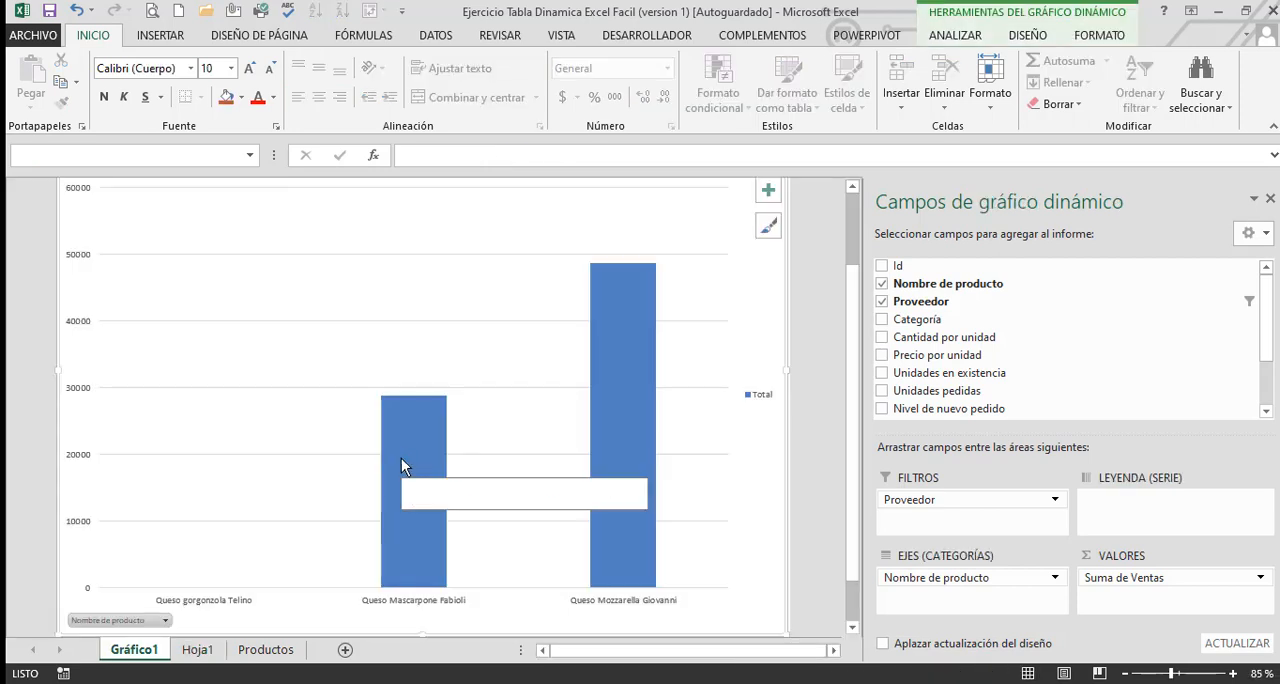
{"action": "scroll", "coordinate": [102, 245], "scroll_direction": "up", "scroll_amount": 2}
{"action": "scroll", "coordinate": [102, 245], "scroll_direction": "up", "scroll_amount": 1}
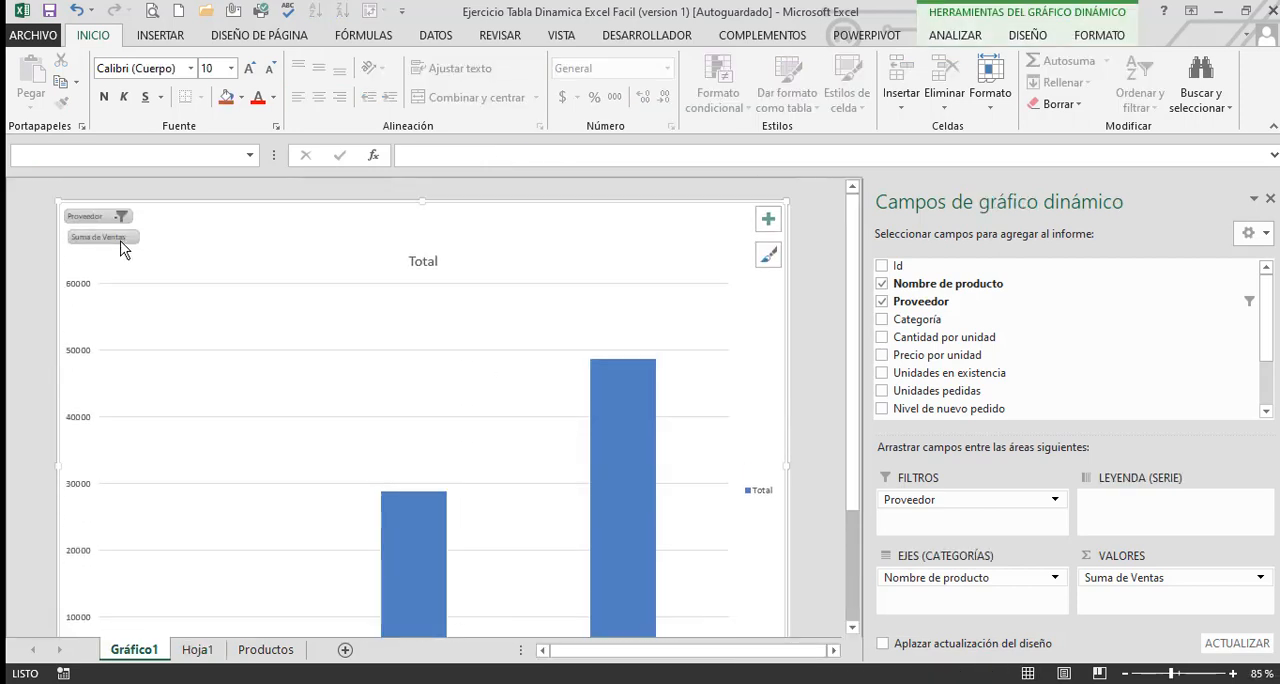